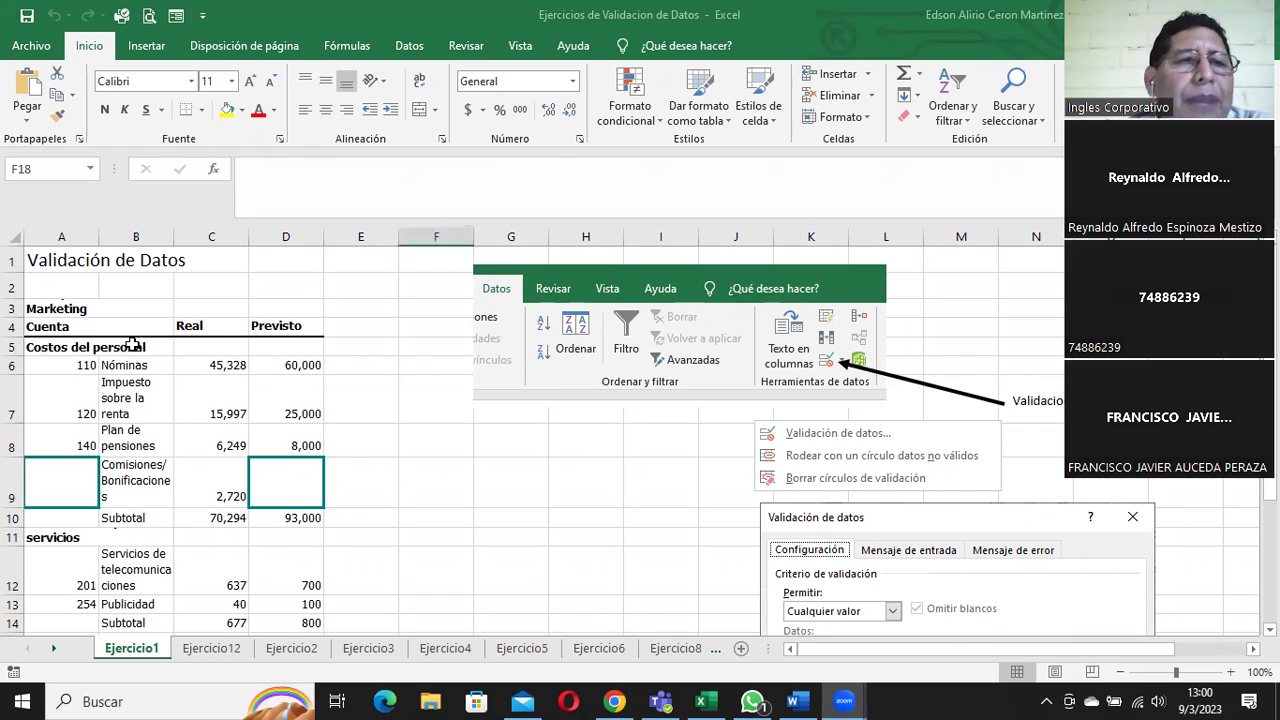
- Select the cell holding code 110 and bring up the Datos ribbon tools
left_click(66, 520)
left_click(88, 364)
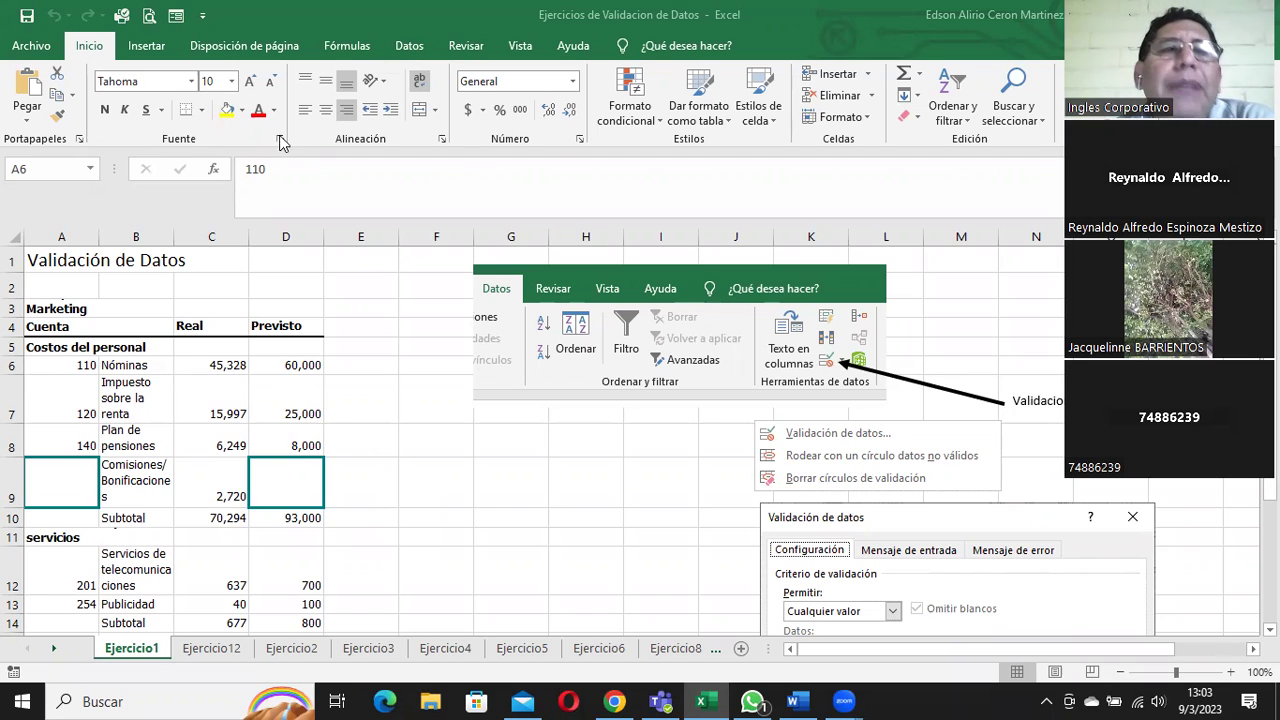
left_click(411, 47)
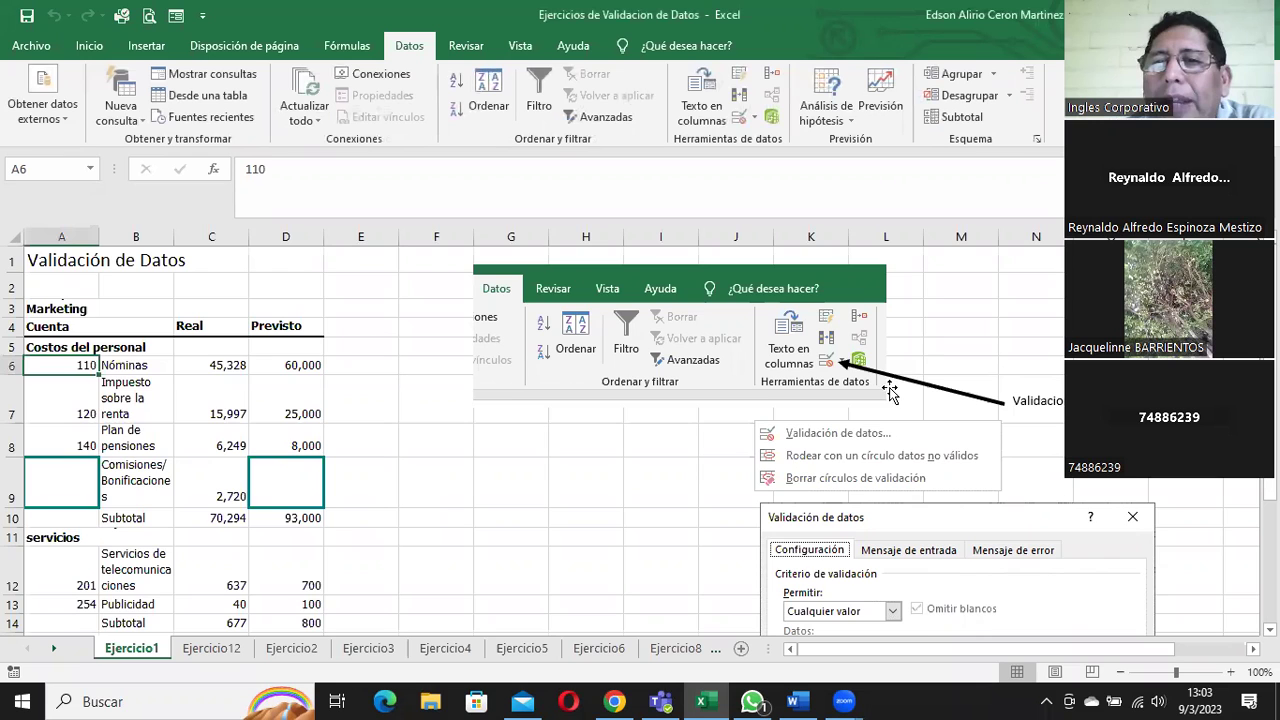
scroll(886, 388, "down", 2)
scroll(855, 297, "up", 1)
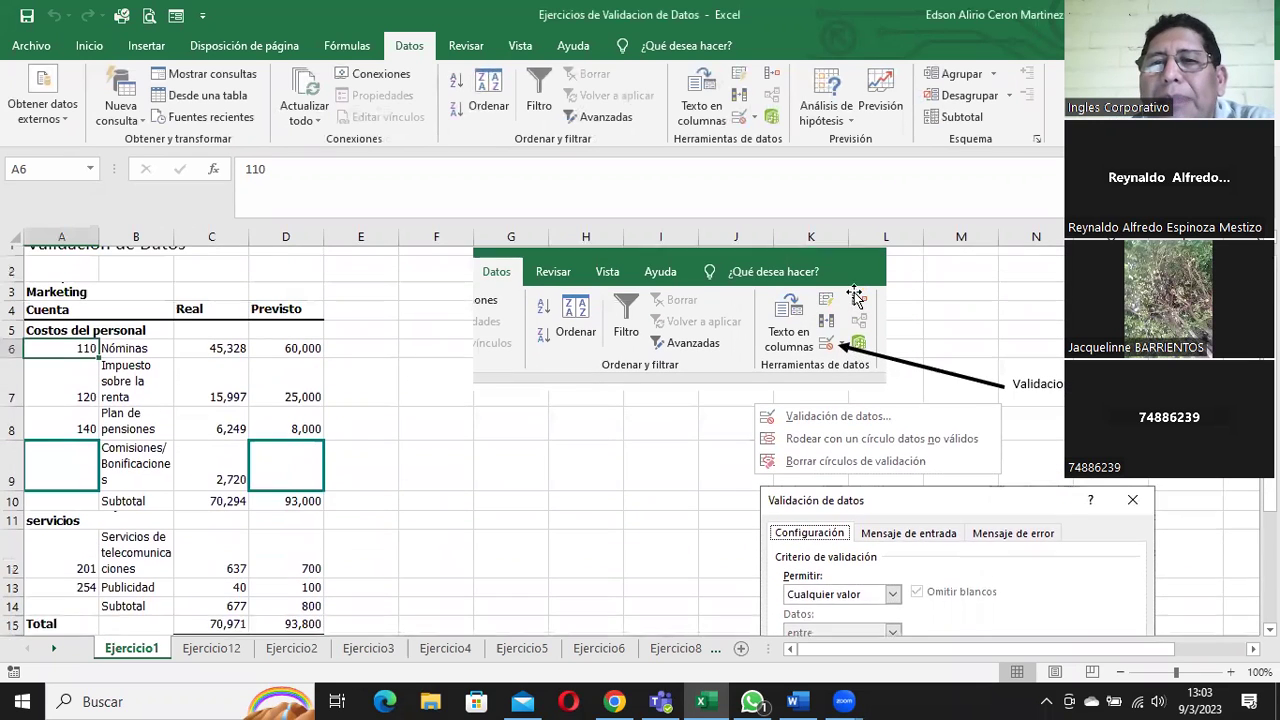
scroll(855, 297, "up", 1)
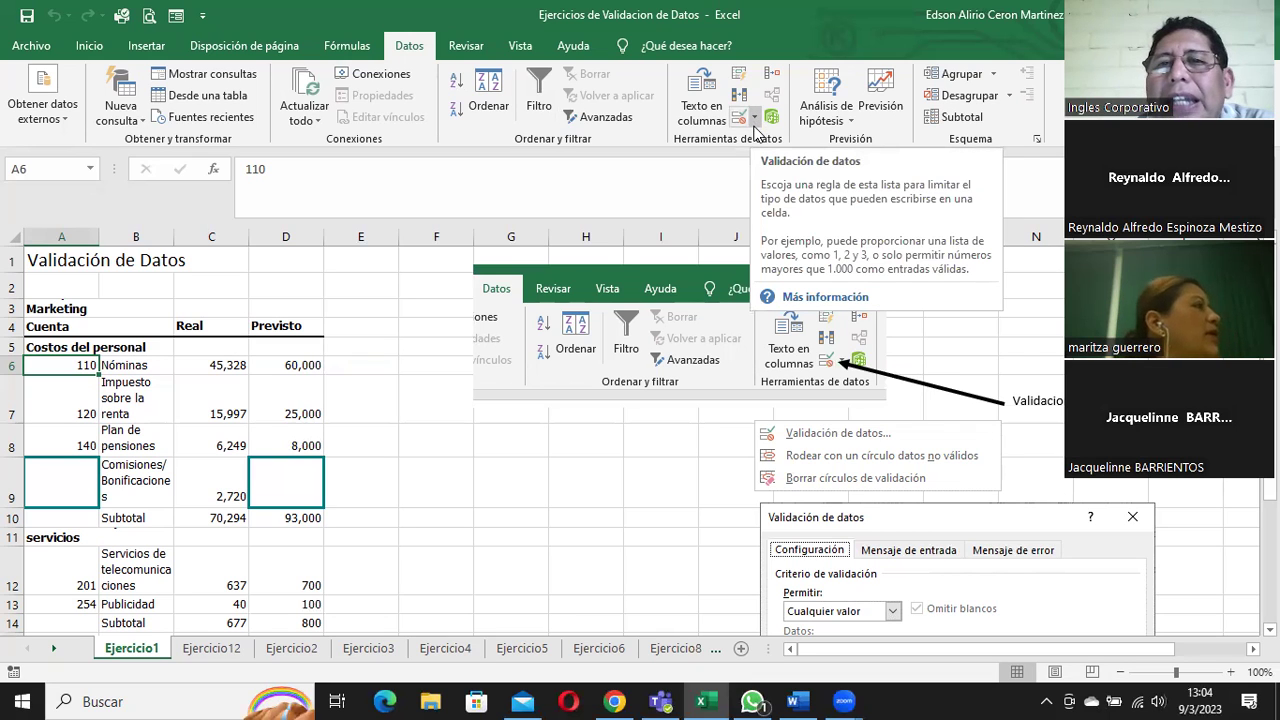
- Preview the Validación de datos options, then inspect the pasted menu and dialog screenshots
left_click(755, 120)
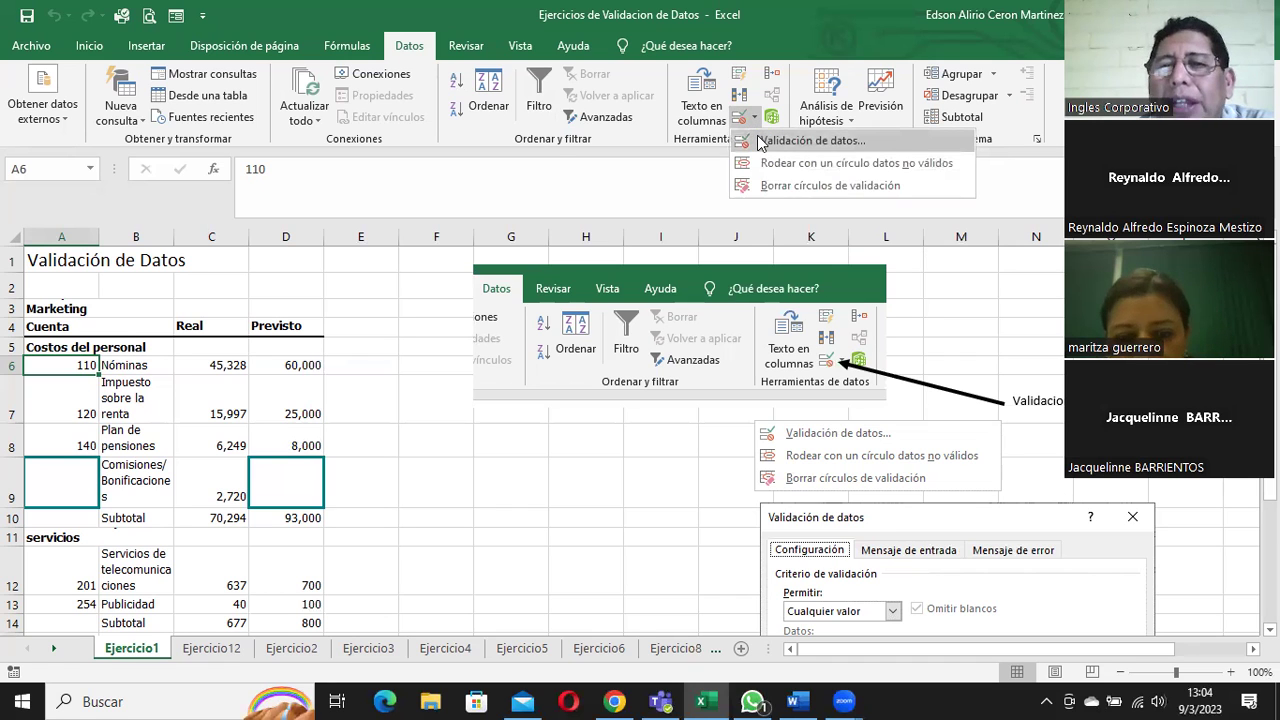
key("Escape")
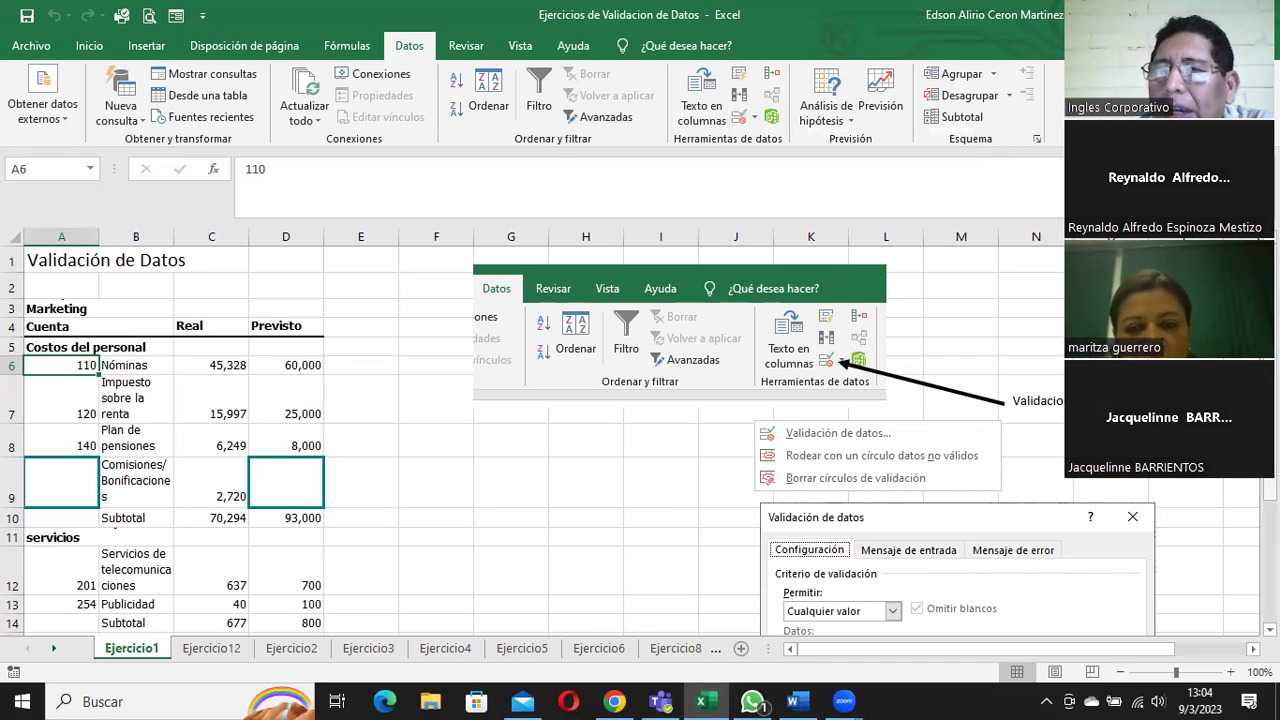
scroll(546, 291, "down", 1)
scroll(546, 291, "up", 1)
scroll(546, 291, "down", 1)
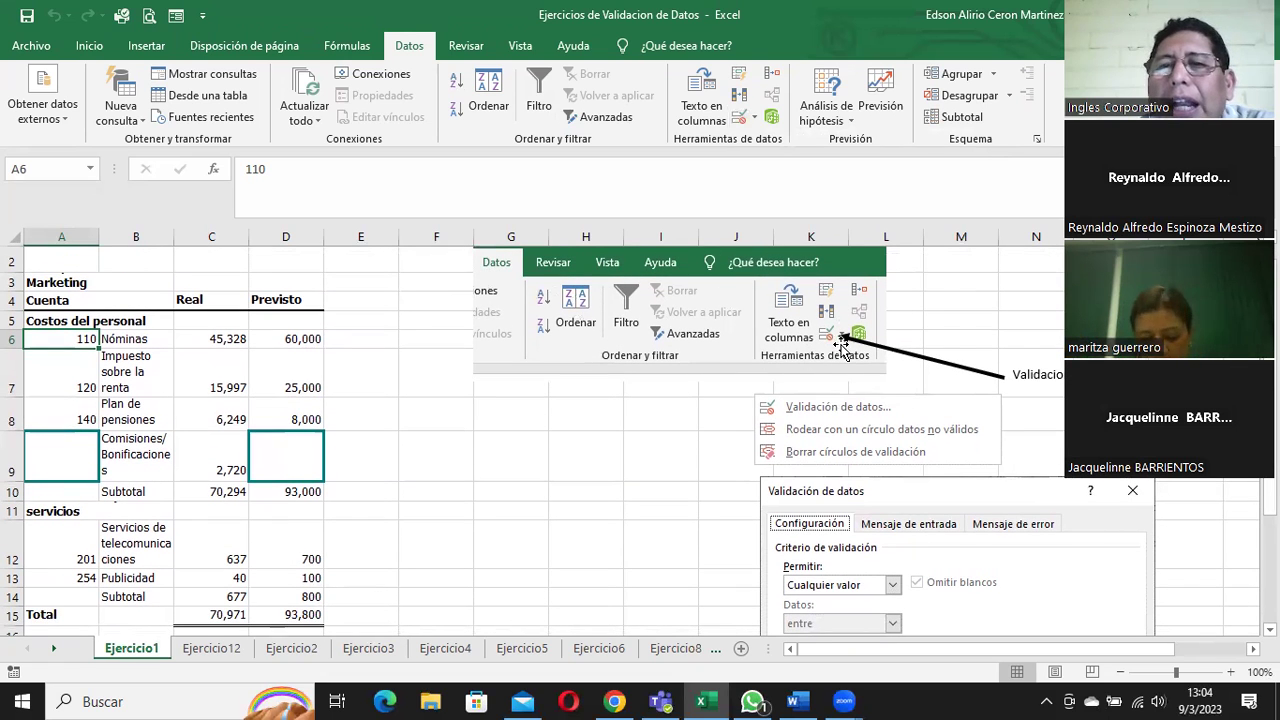
left_click(845, 407)
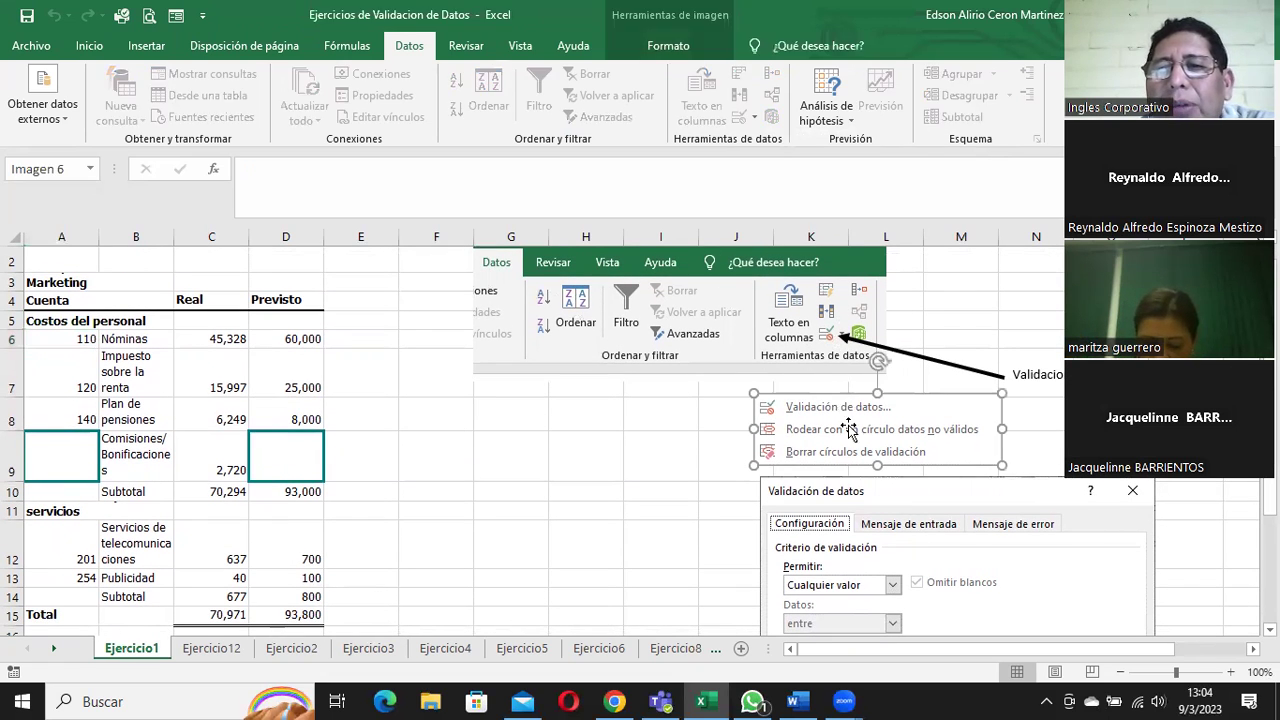
left_click(893, 500)
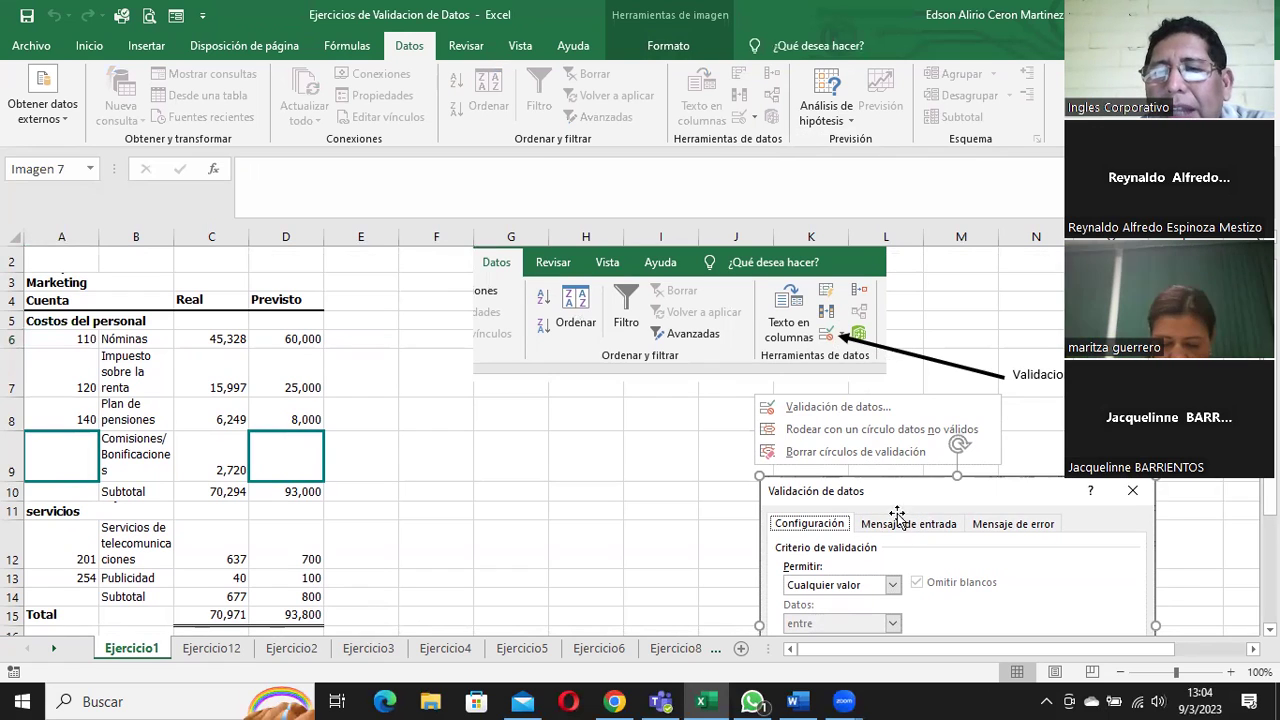
- Select cell H11 and reopen the Validación de datos dropdown options
left_click(600, 512)
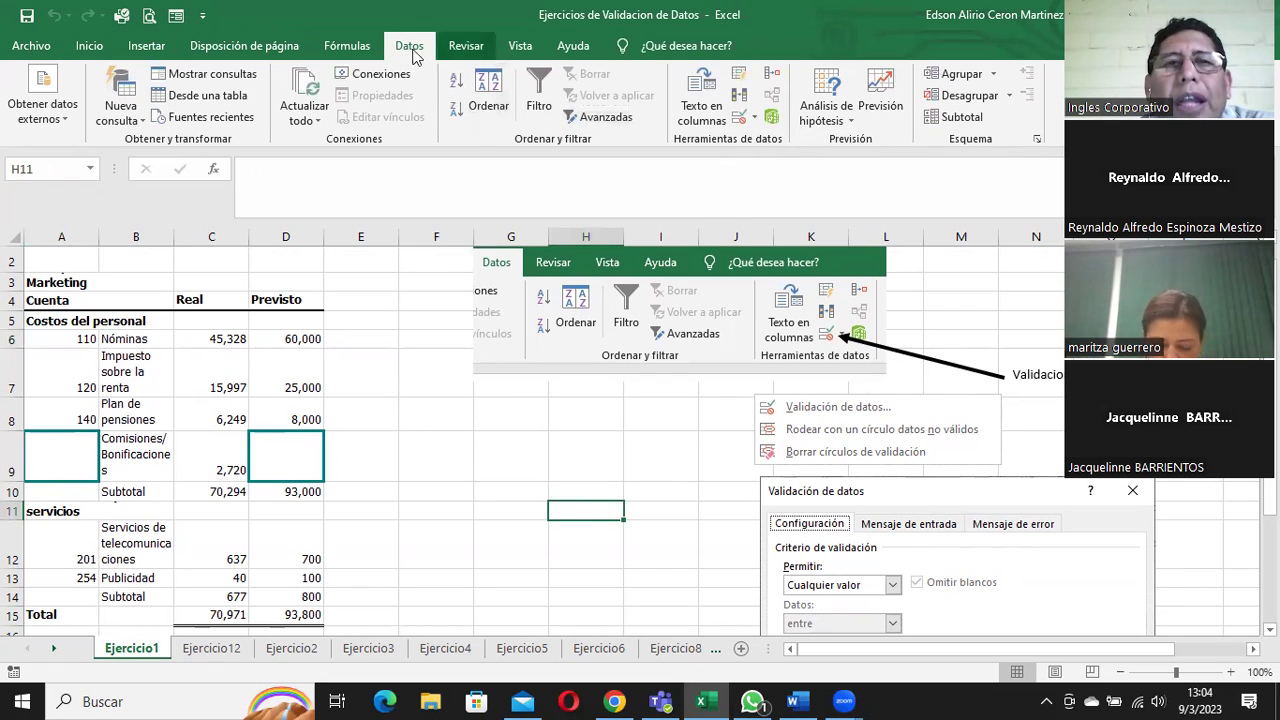
left_click(97, 50)
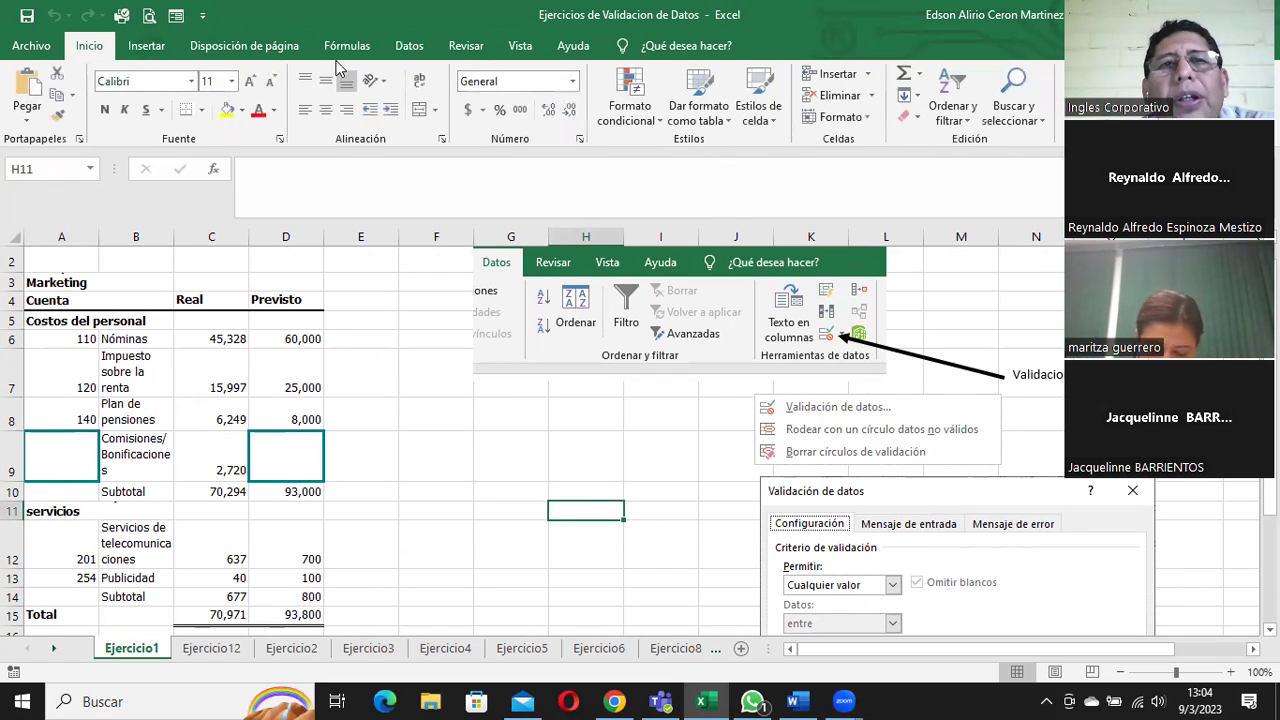
left_click(407, 52)
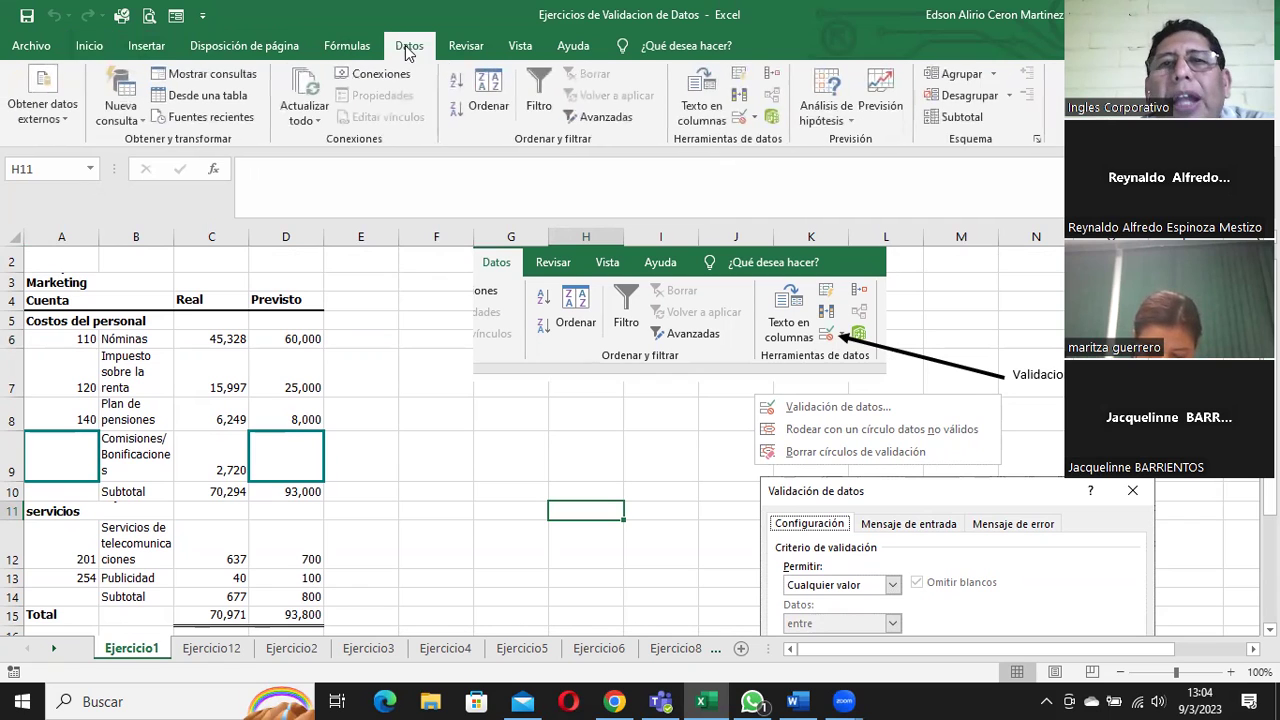
left_click(754, 120)
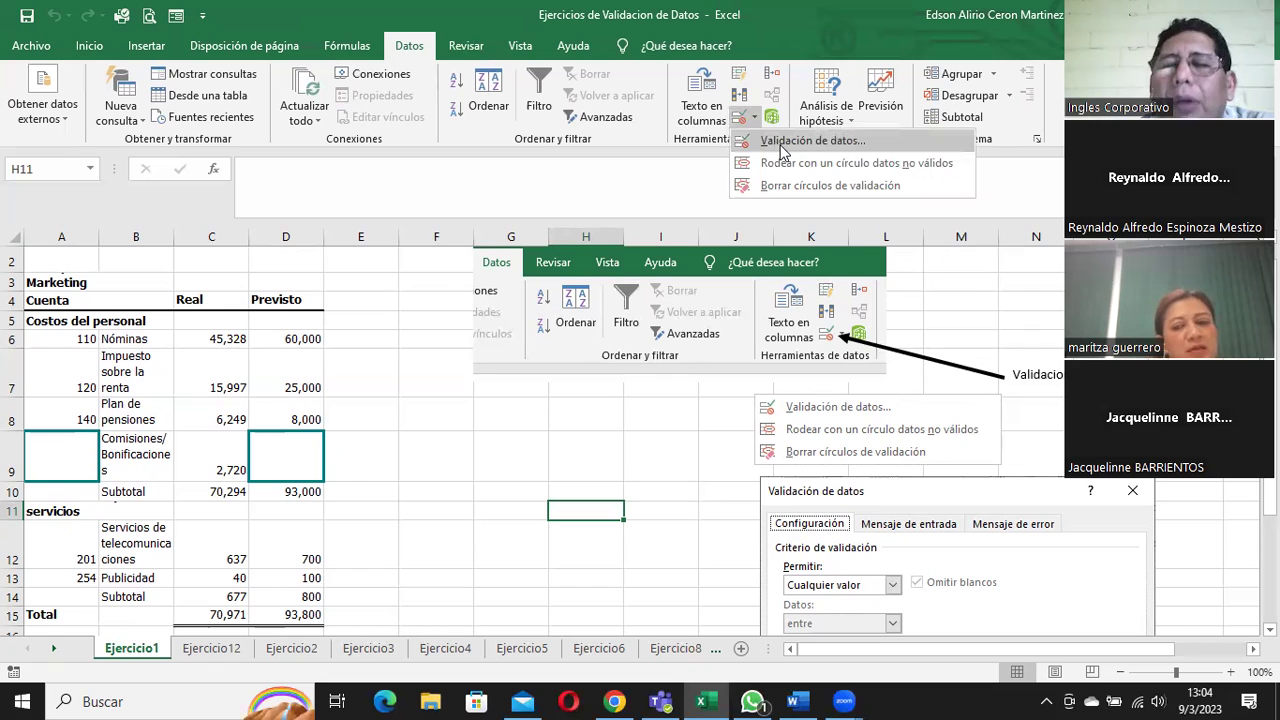
- Open the Validación de datos dialog and list the Permitir value types
left_click(781, 148)
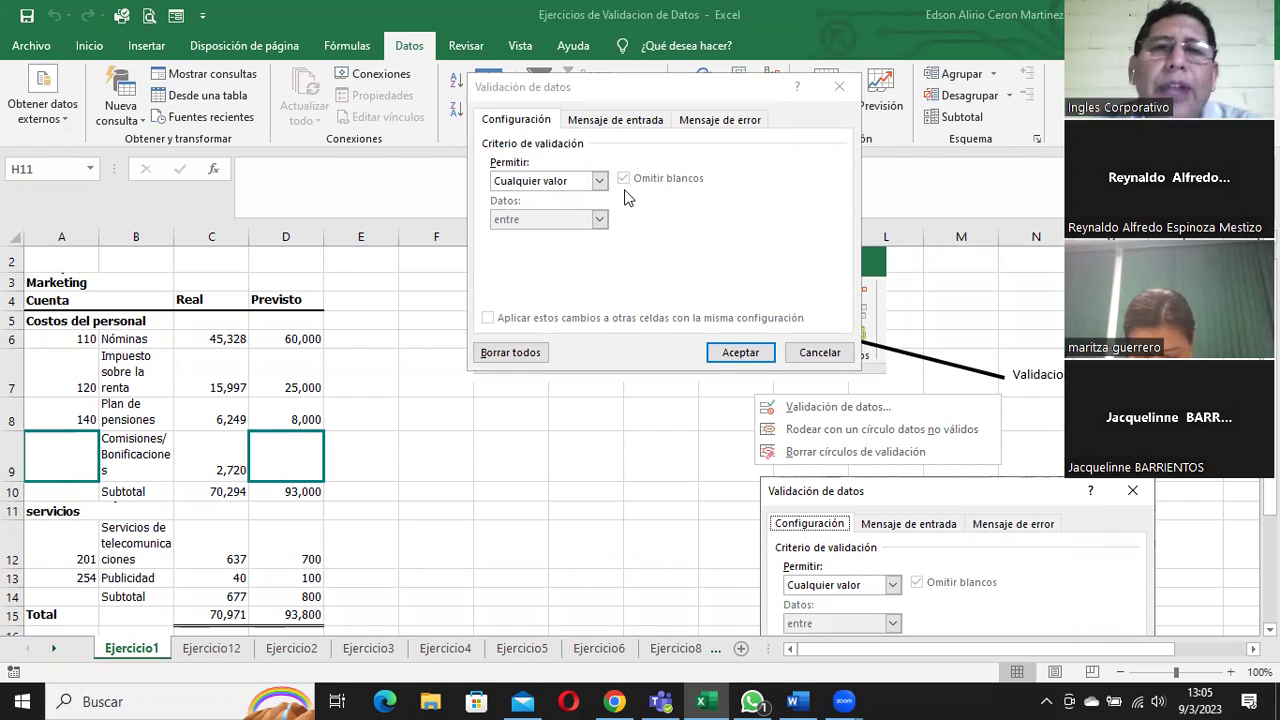
left_click(522, 121)
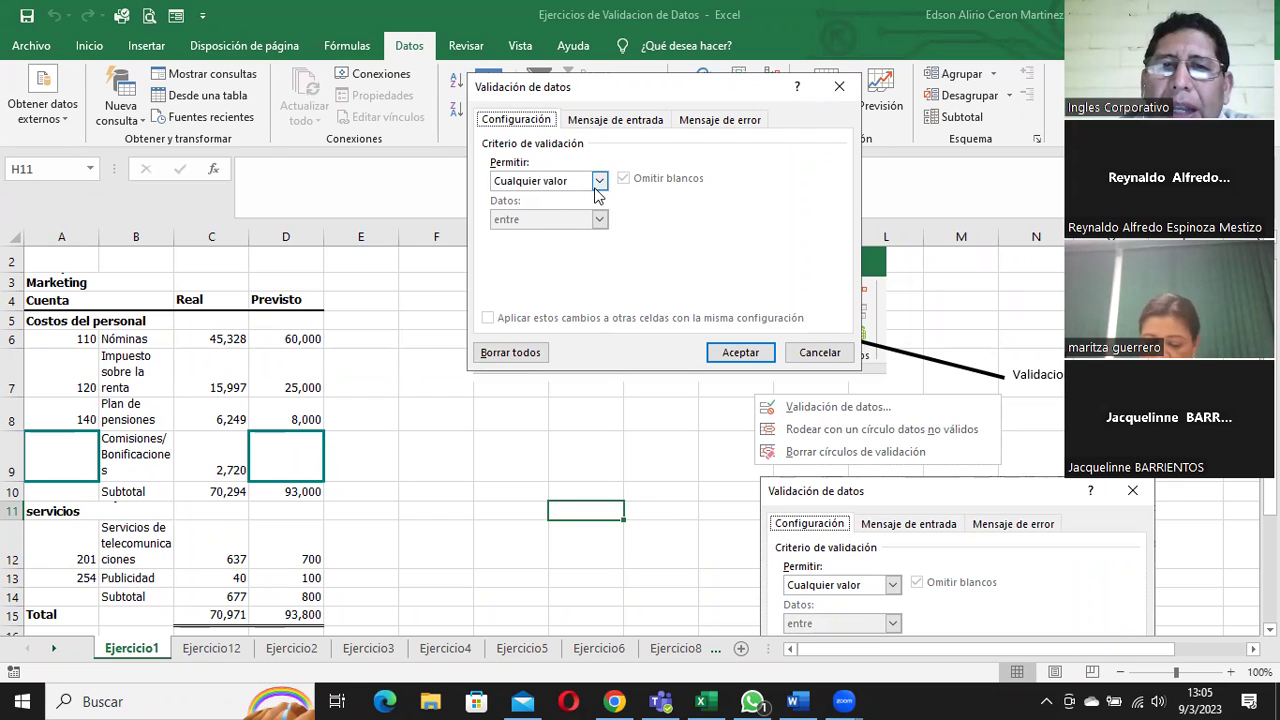
left_click(600, 181)
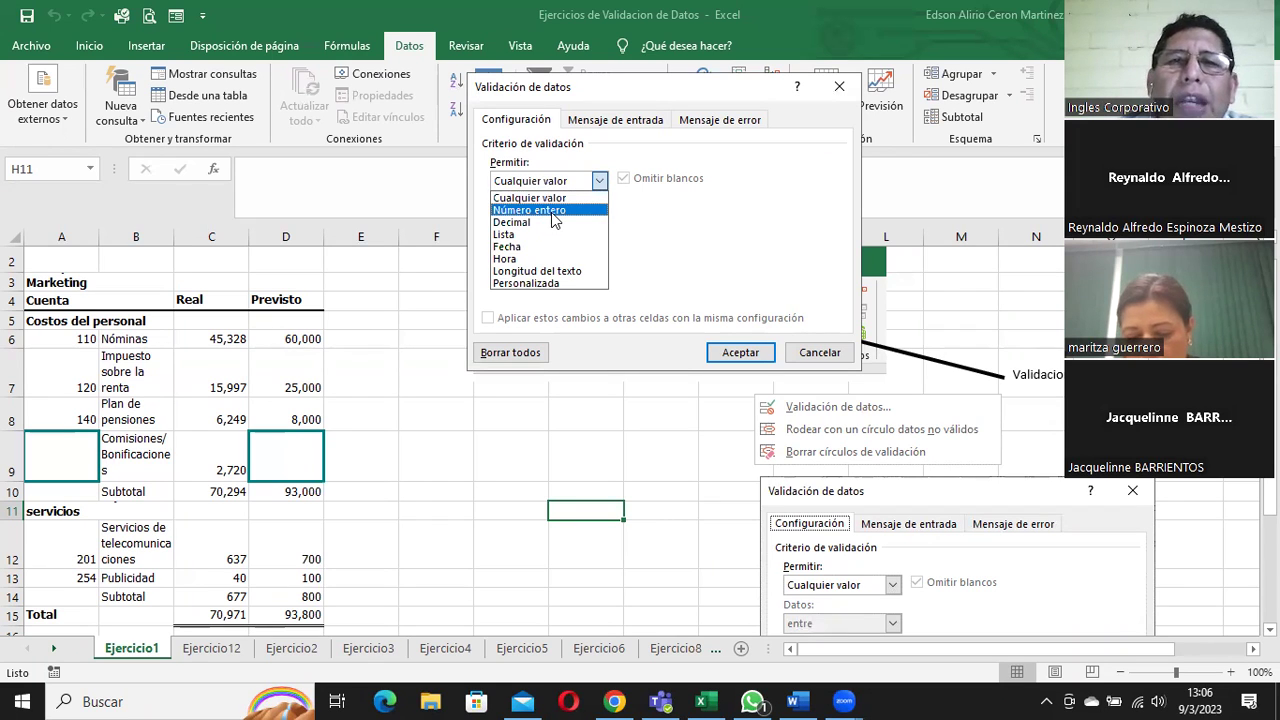
- Set the rule to Número entero entre, leaving Mínimo and Máximo empty
left_click(554, 212)
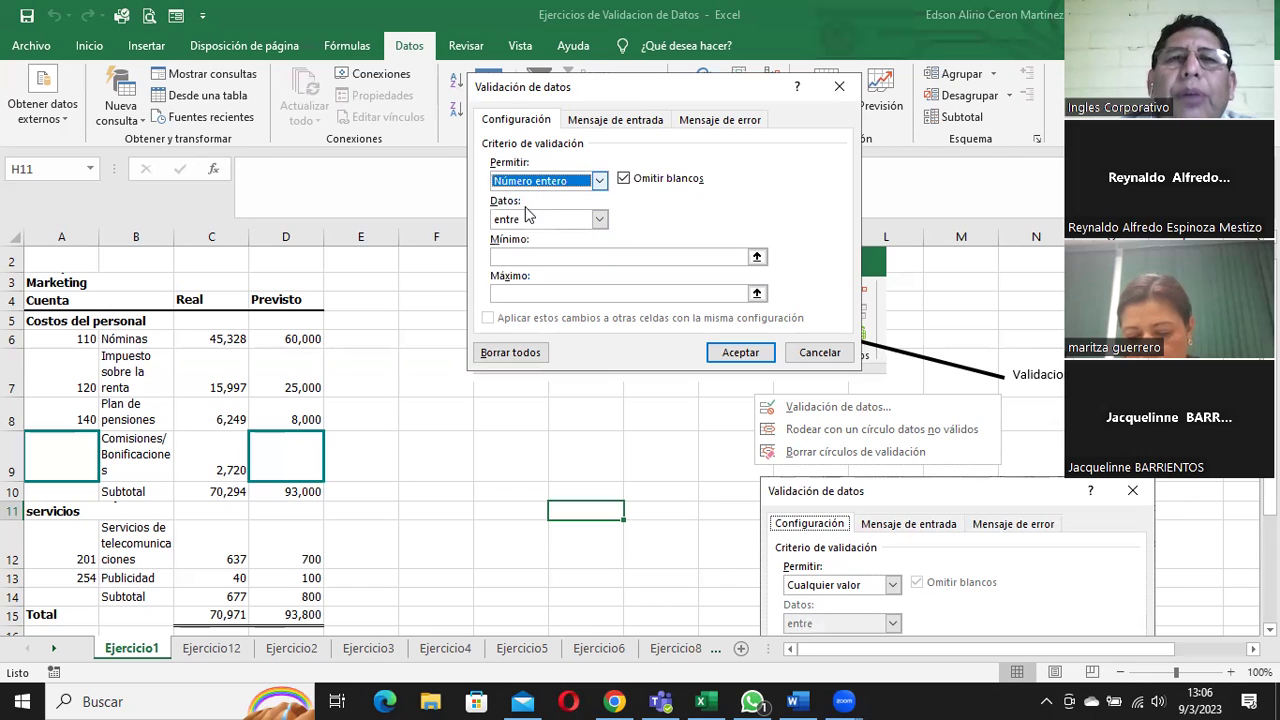
left_click(532, 222)
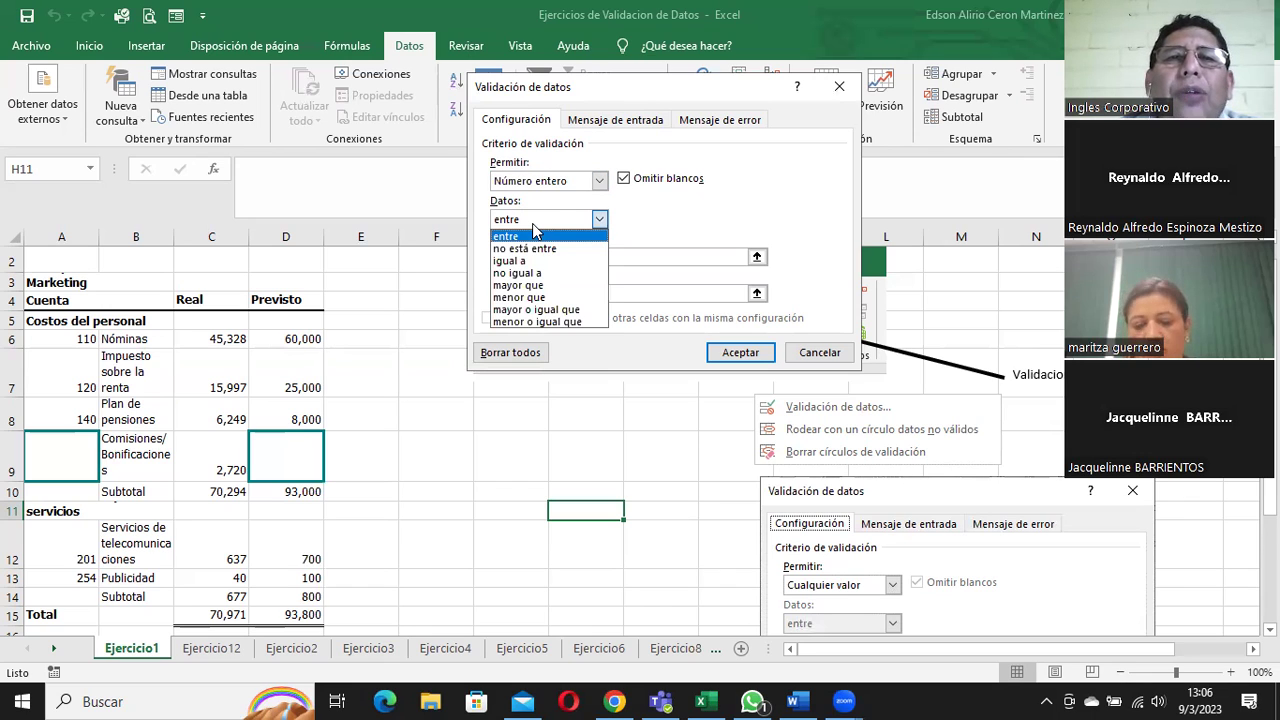
left_click(536, 238)
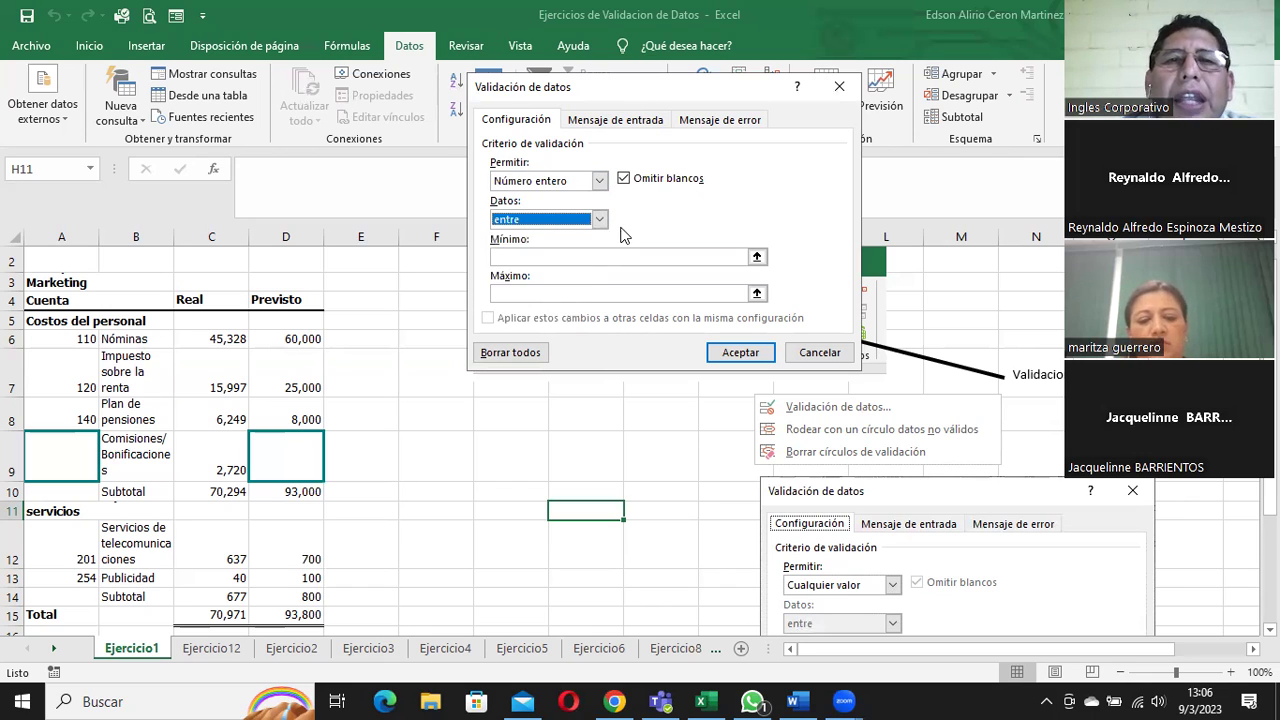
left_click(528, 256)
left_click(526, 292)
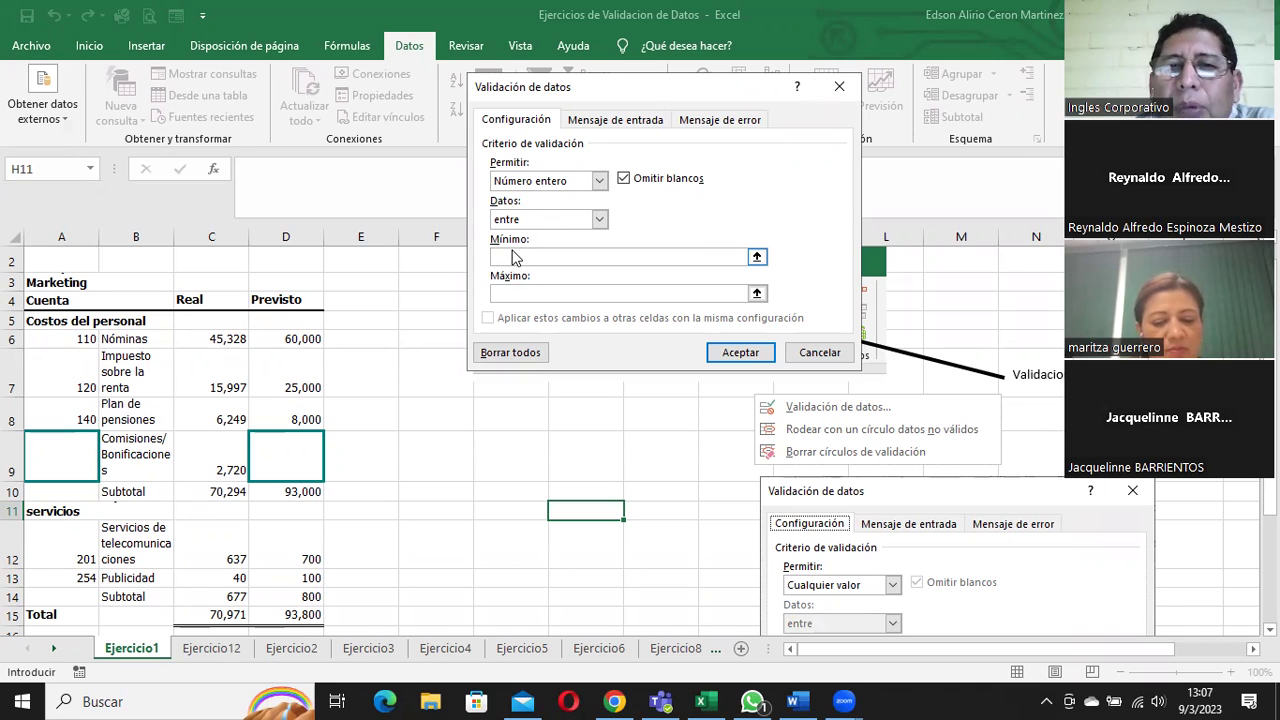
left_click(513, 257)
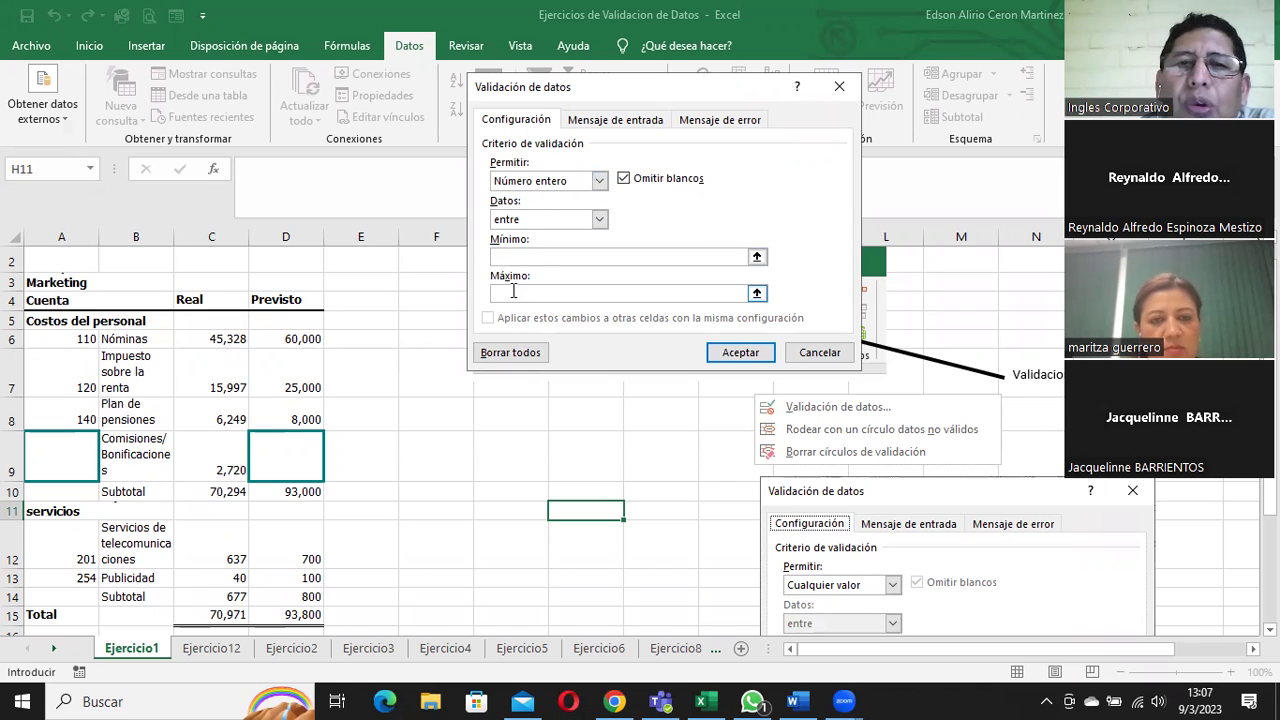
left_click(540, 186)
- Try the 'no está entre' condition for whole numbers, checking its minimum and maximum fields
left_click(540, 188)
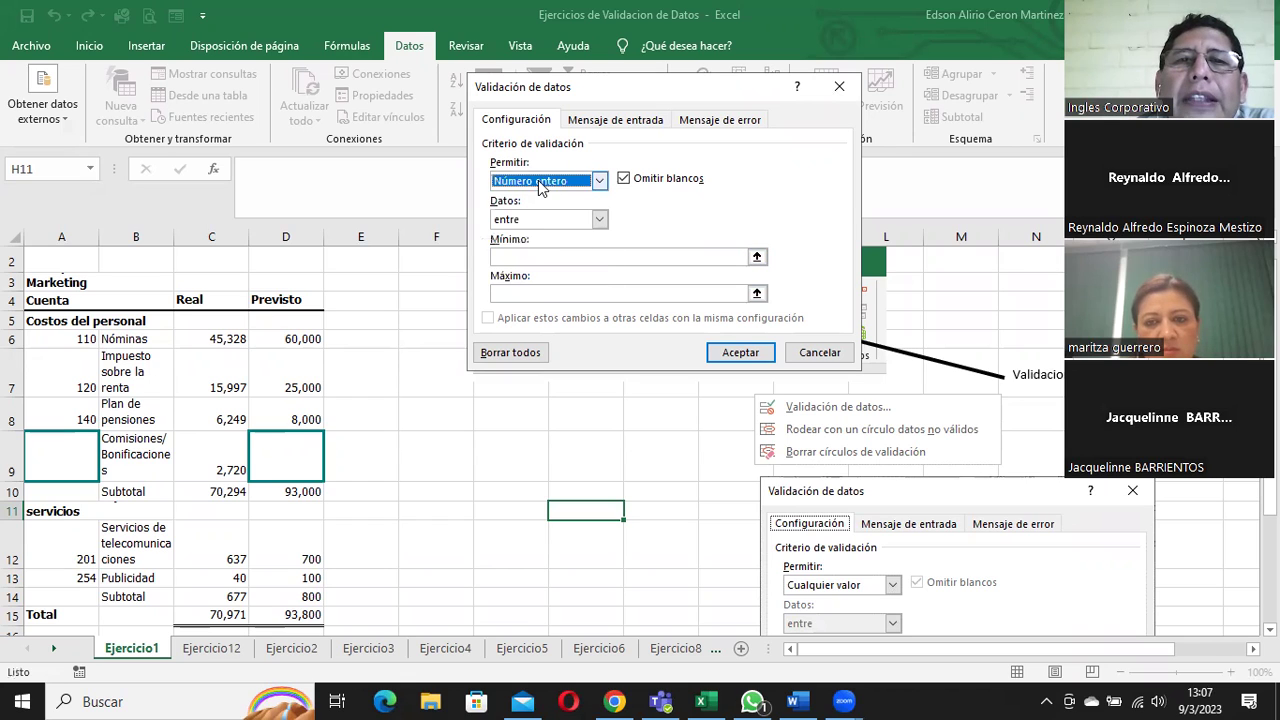
left_click(535, 219)
left_click(538, 248)
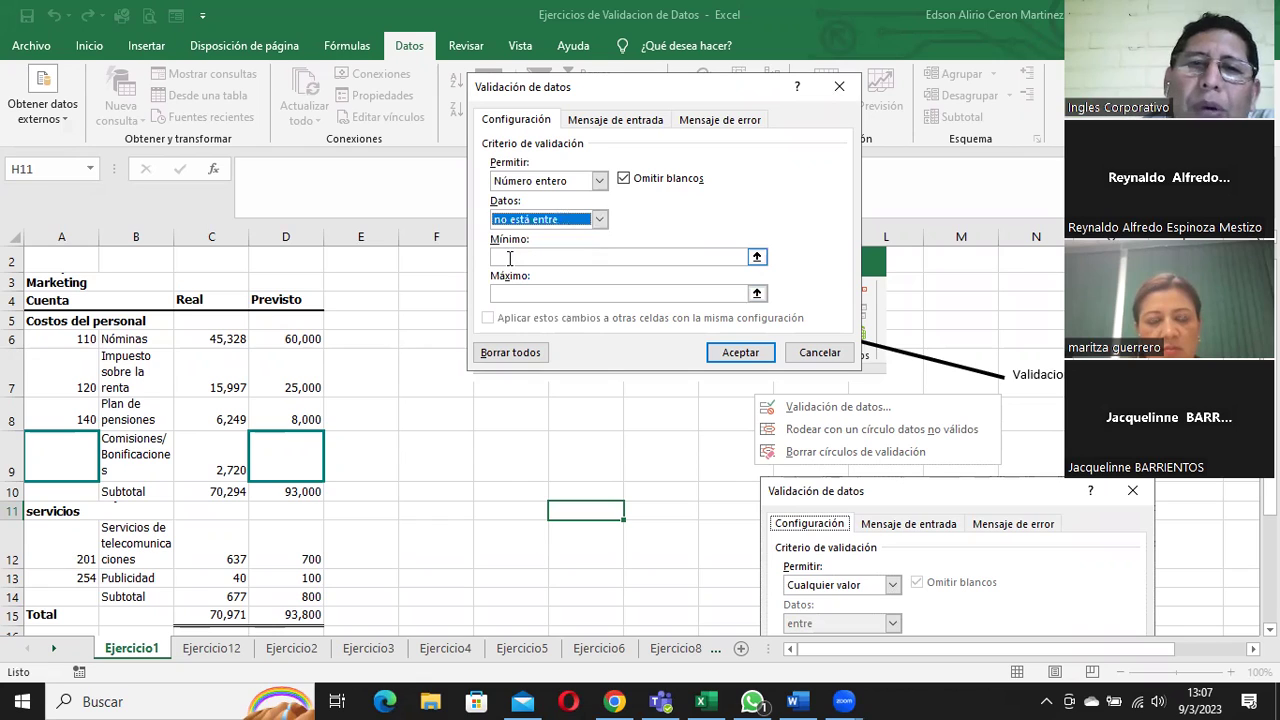
left_click(509, 258)
left_click(510, 292)
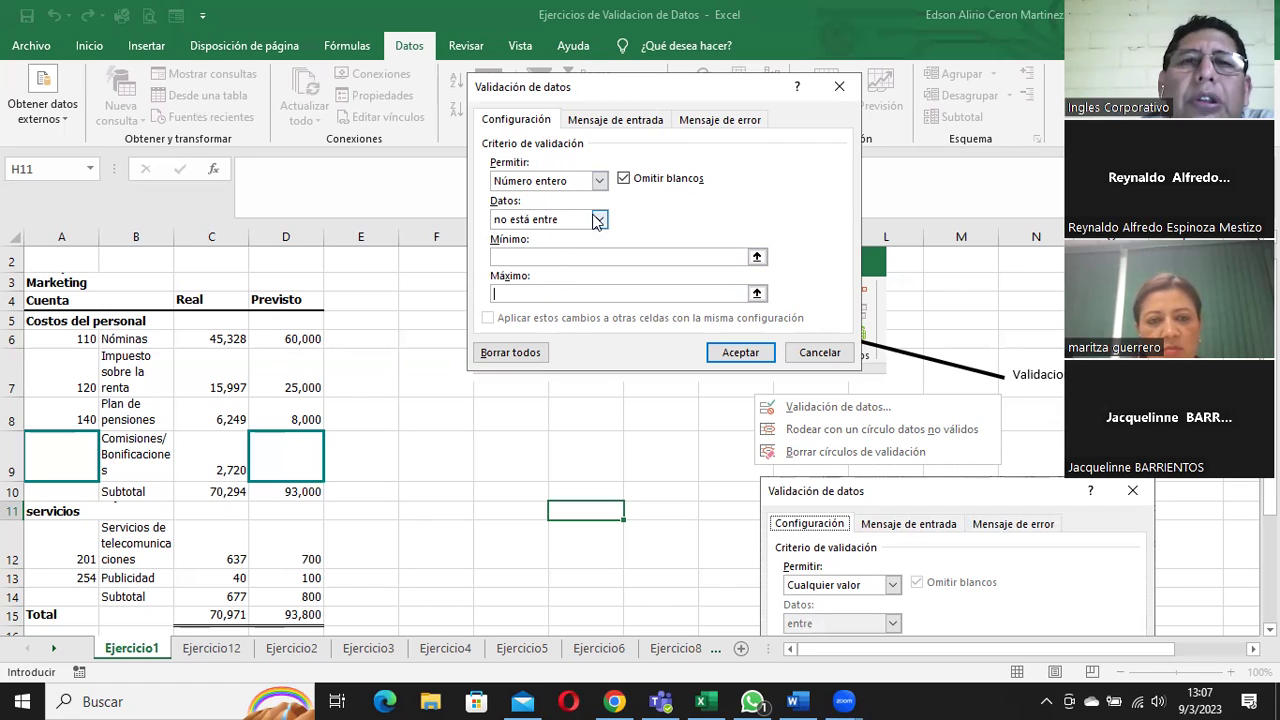
- Switch the condition to 'igual a' with a single Valor field, then review the condition list
left_click(599, 219)
left_click(530, 260)
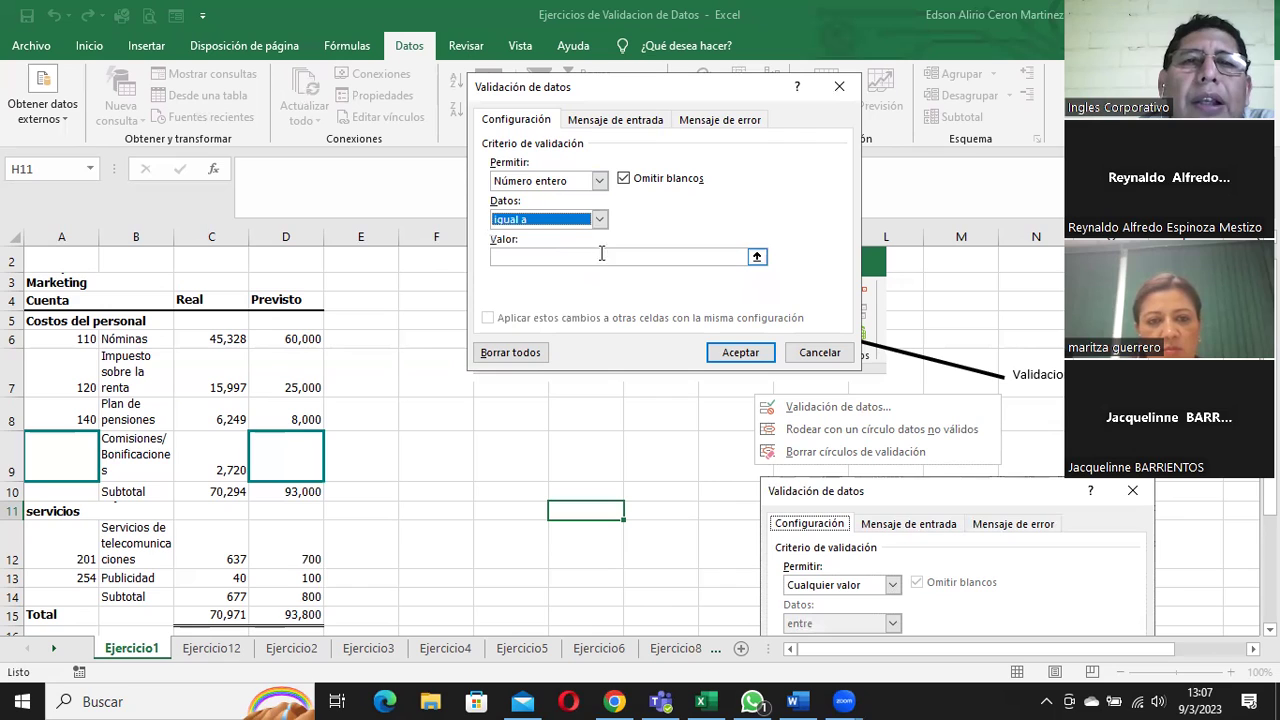
left_click(514, 255)
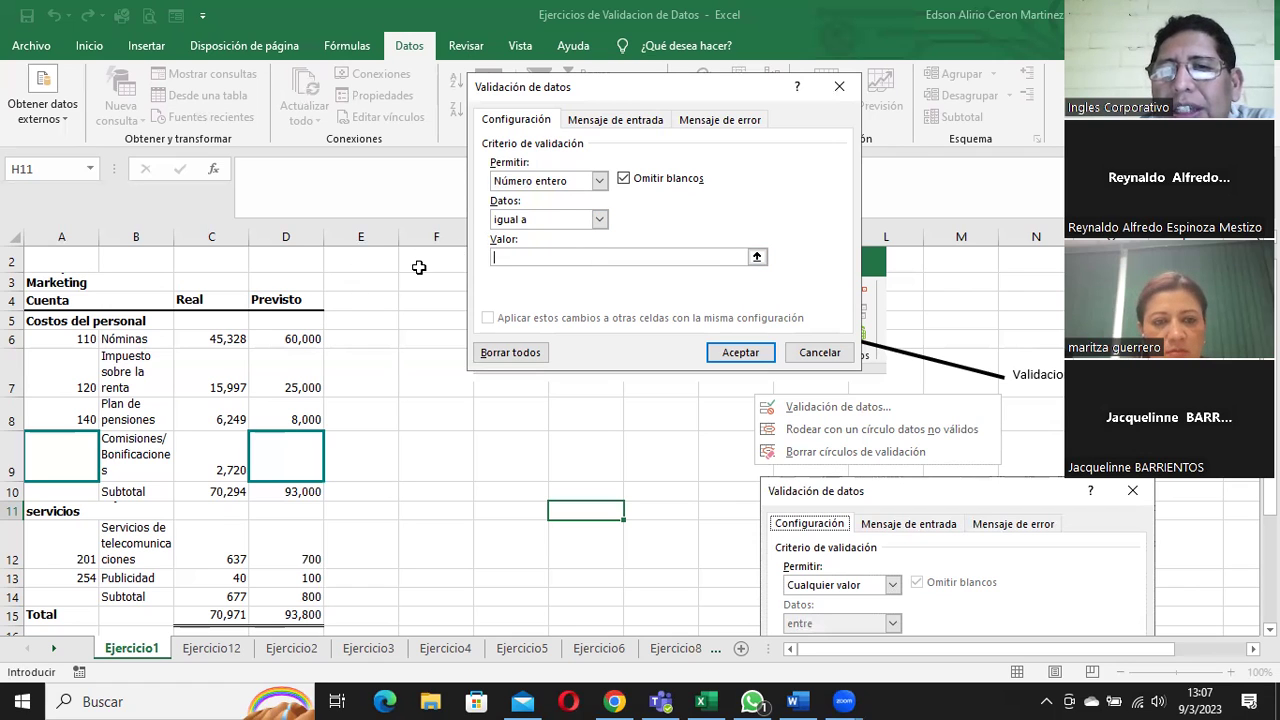
left_click(598, 181)
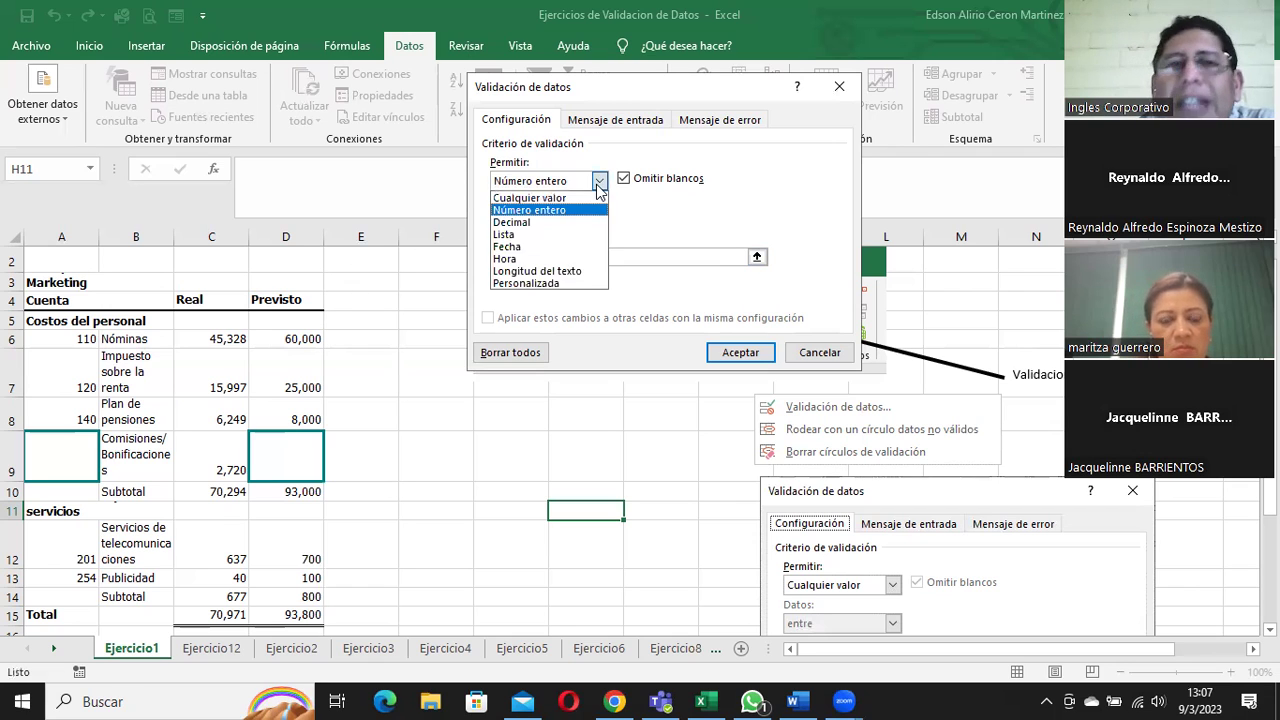
left_click(598, 184)
left_click(598, 219)
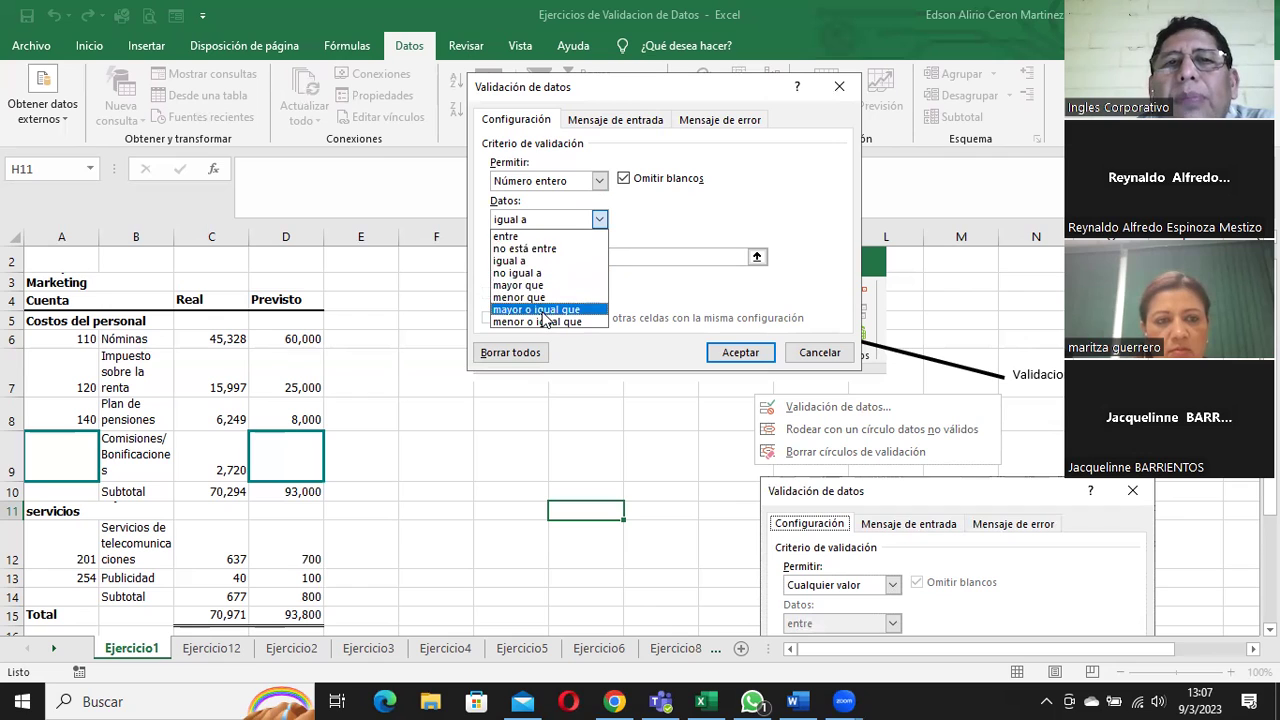
- Set the allowed data to Decimal with the 'entre' comparison
left_click(537, 184)
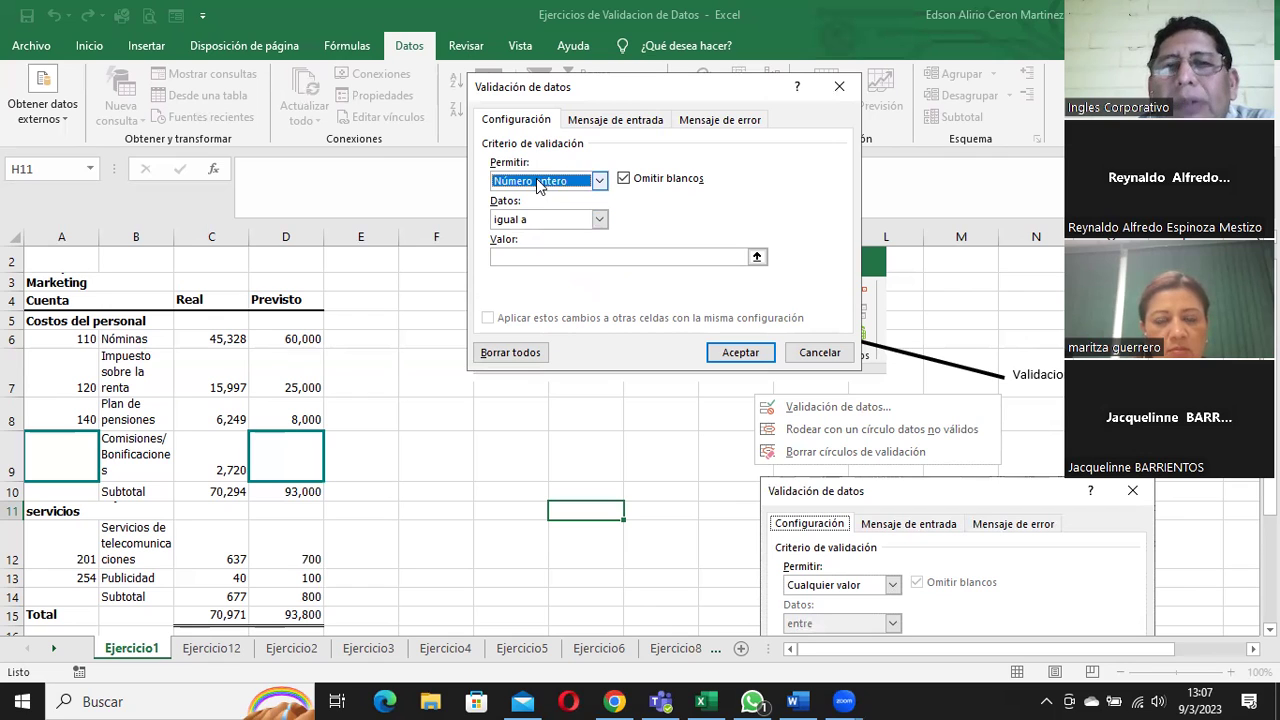
left_click(540, 218)
left_click(540, 218)
left_click(545, 180)
left_click(532, 221)
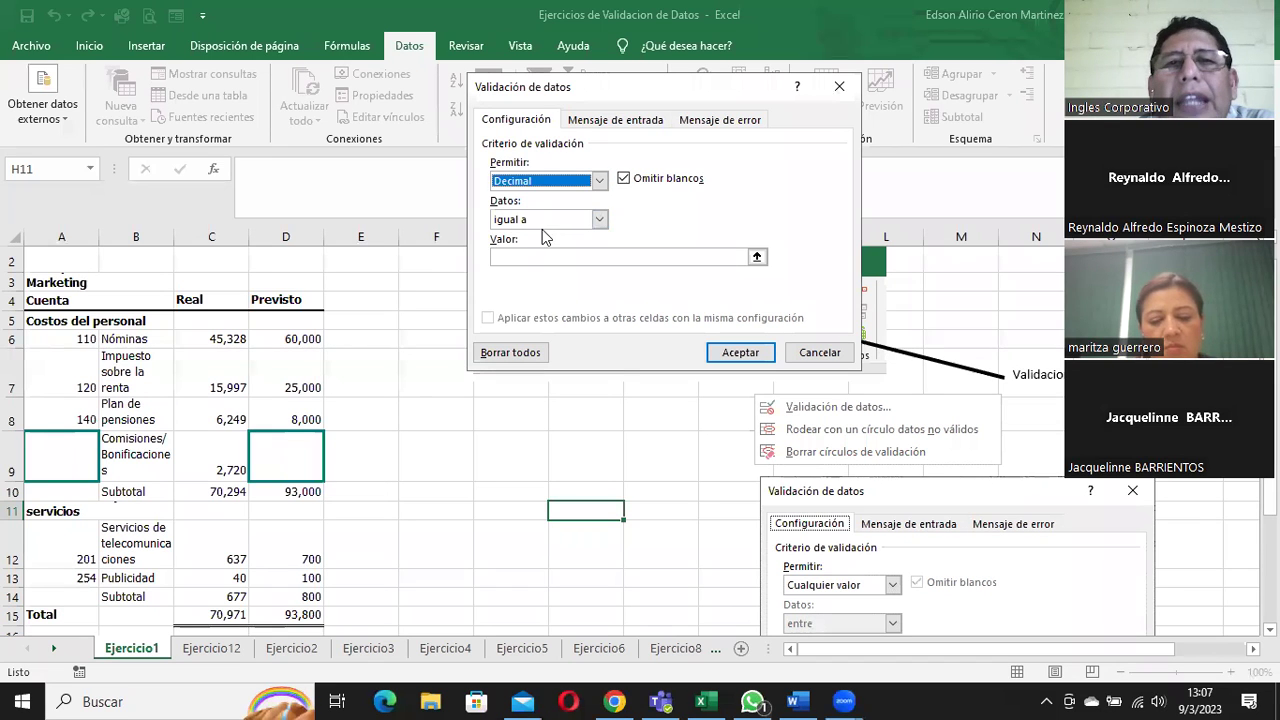
left_click(535, 220)
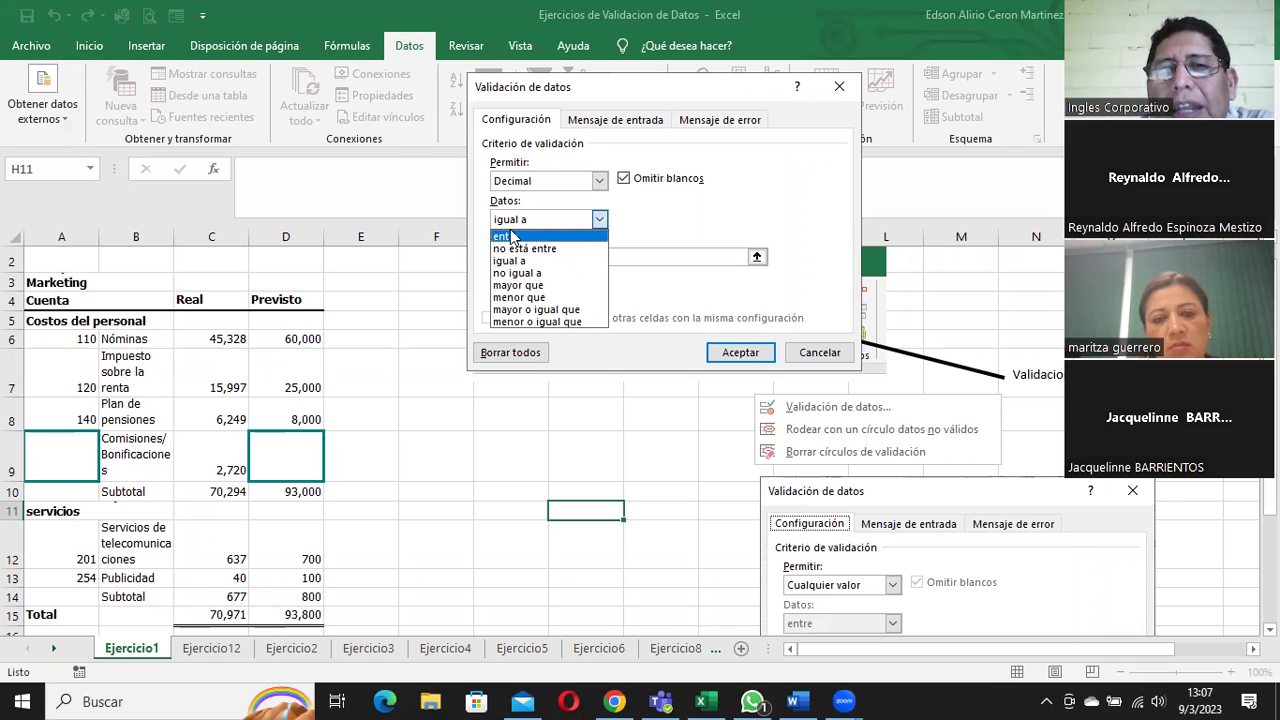
left_click(511, 236)
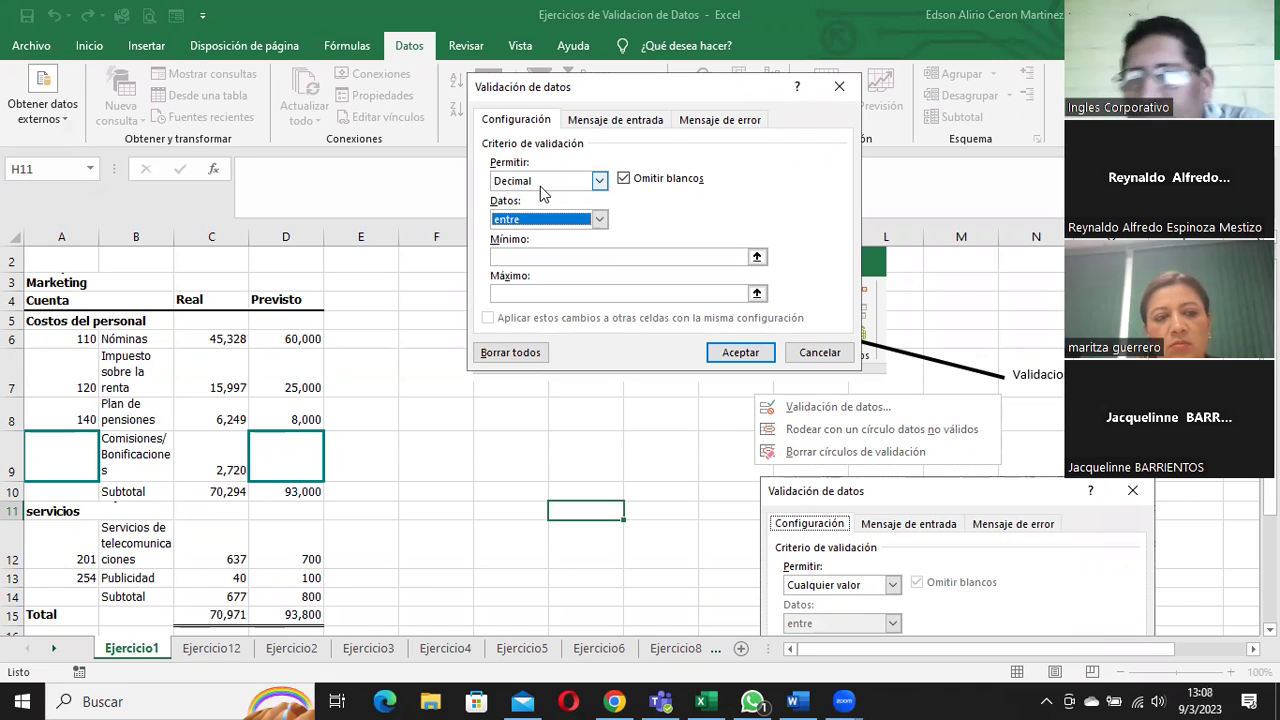
- Change Permitir to Longitud del texto, keeping the between limits empty
left_click(540, 187)
left_click(540, 187)
left_click(540, 187)
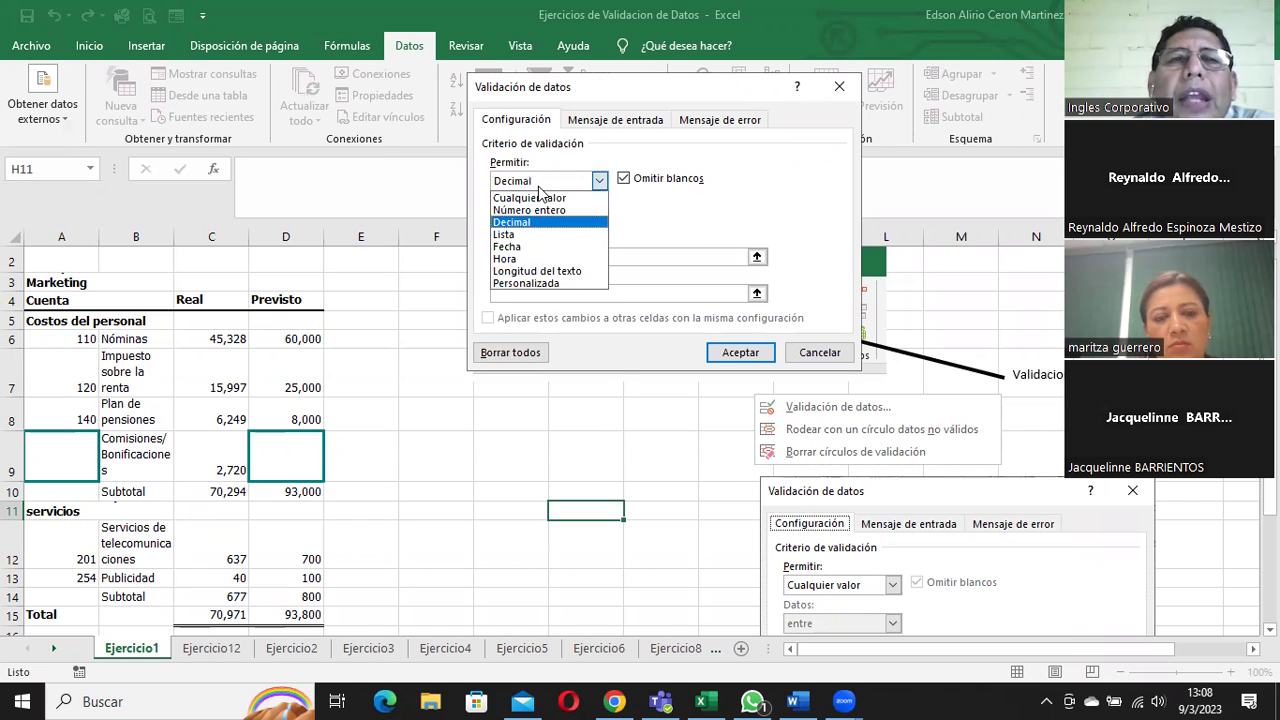
left_click(537, 271)
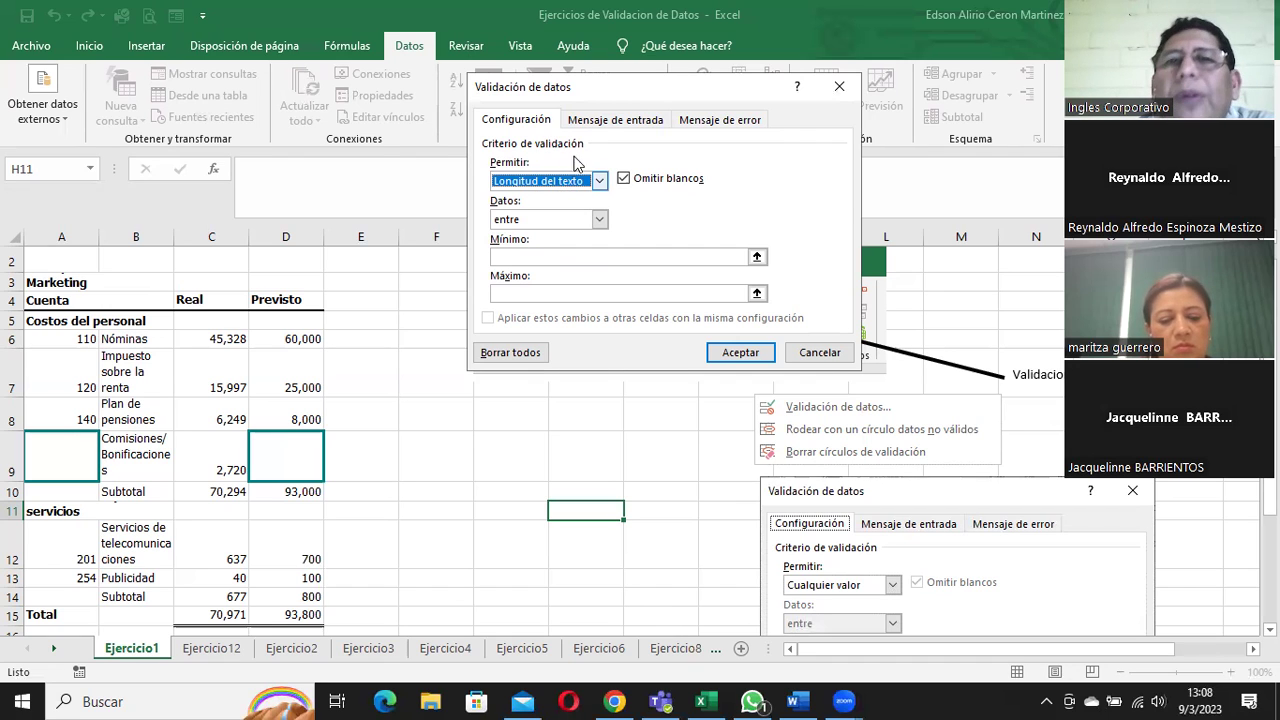
- Dismiss the missing minimum/maximum warning and reset Permitir to Cualquier valor
left_click(615, 121)
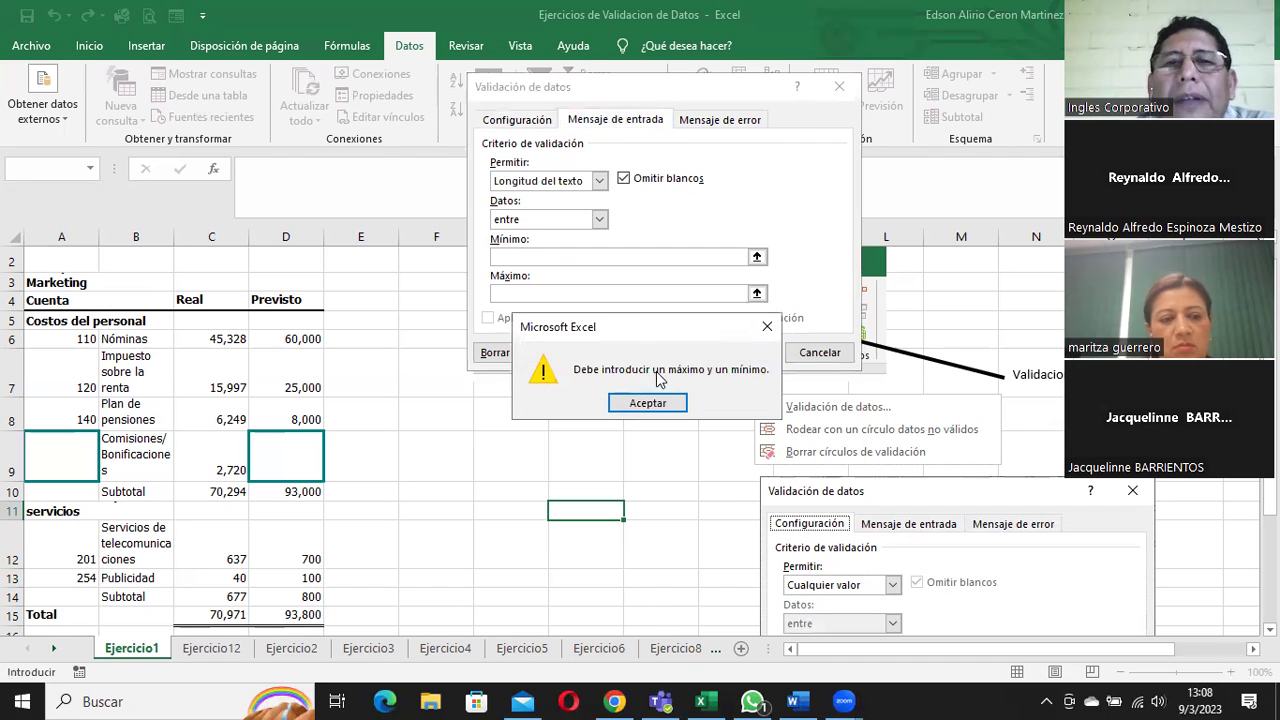
left_click(650, 401)
left_click(597, 180)
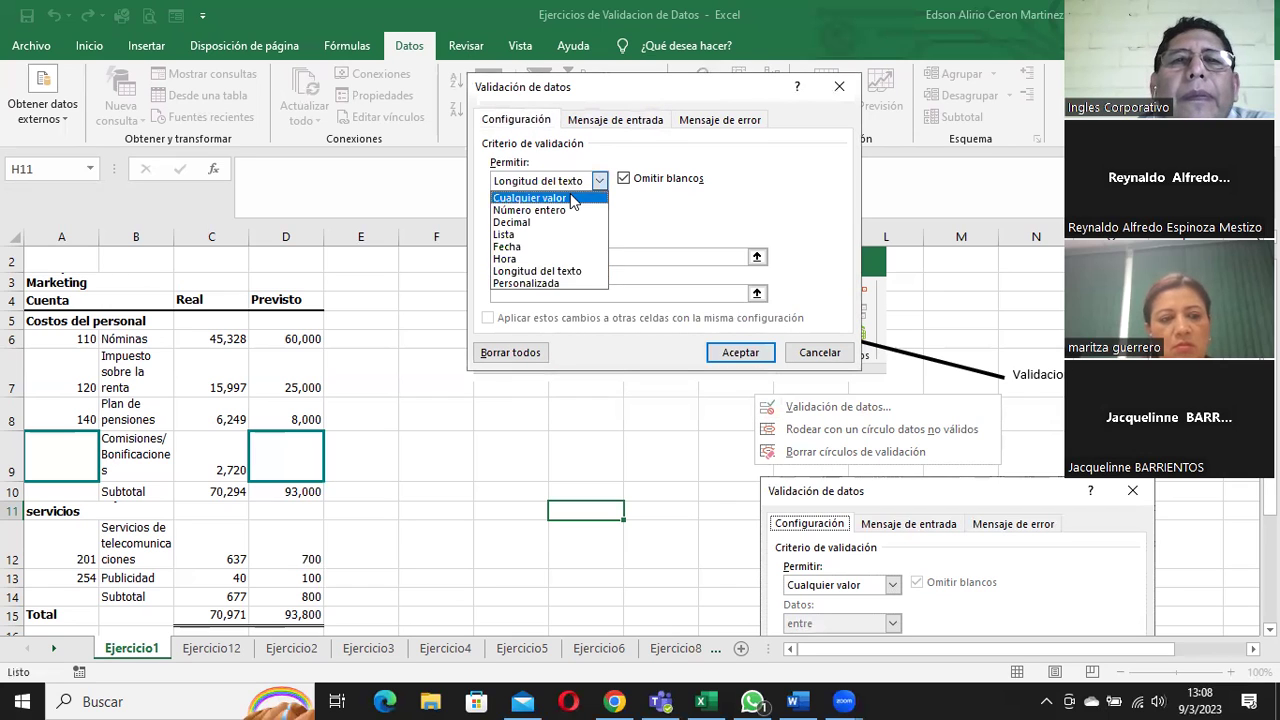
left_click(573, 199)
- Look at the Mensaje de entrada title field, then view the Mensaje de error settings with Alto style
left_click(620, 120)
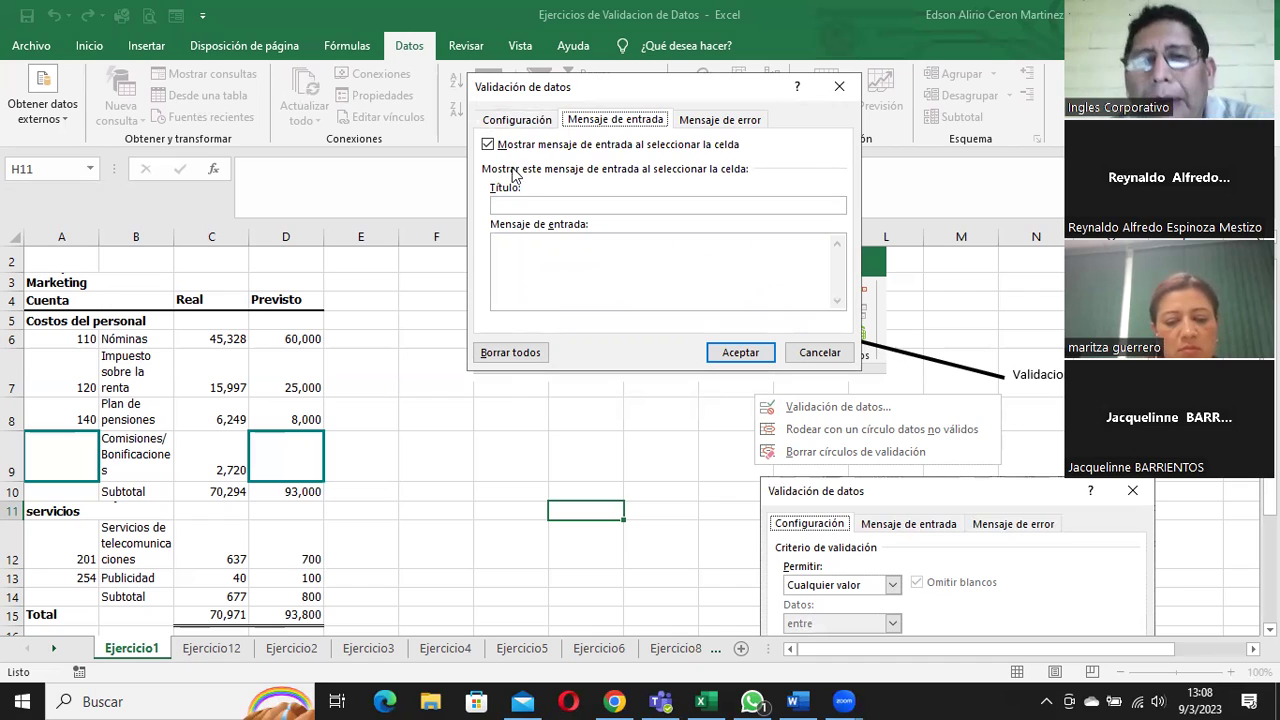
left_click(505, 205)
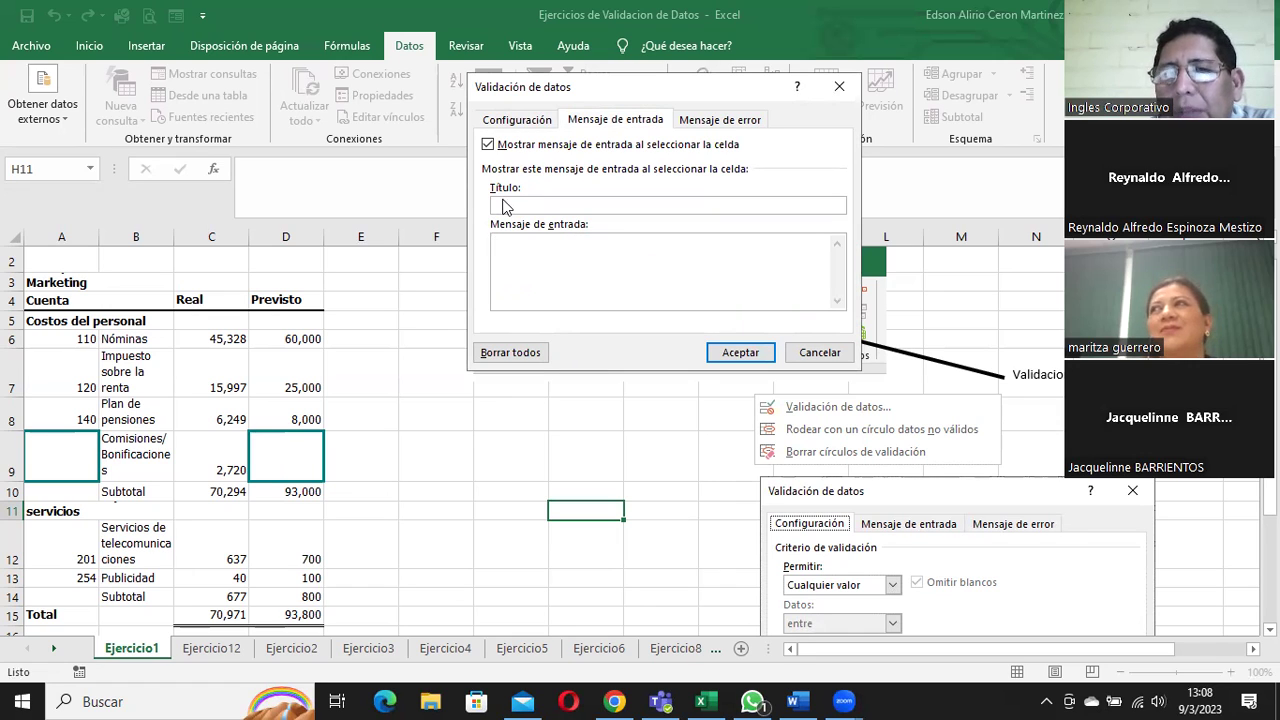
left_click(740, 121)
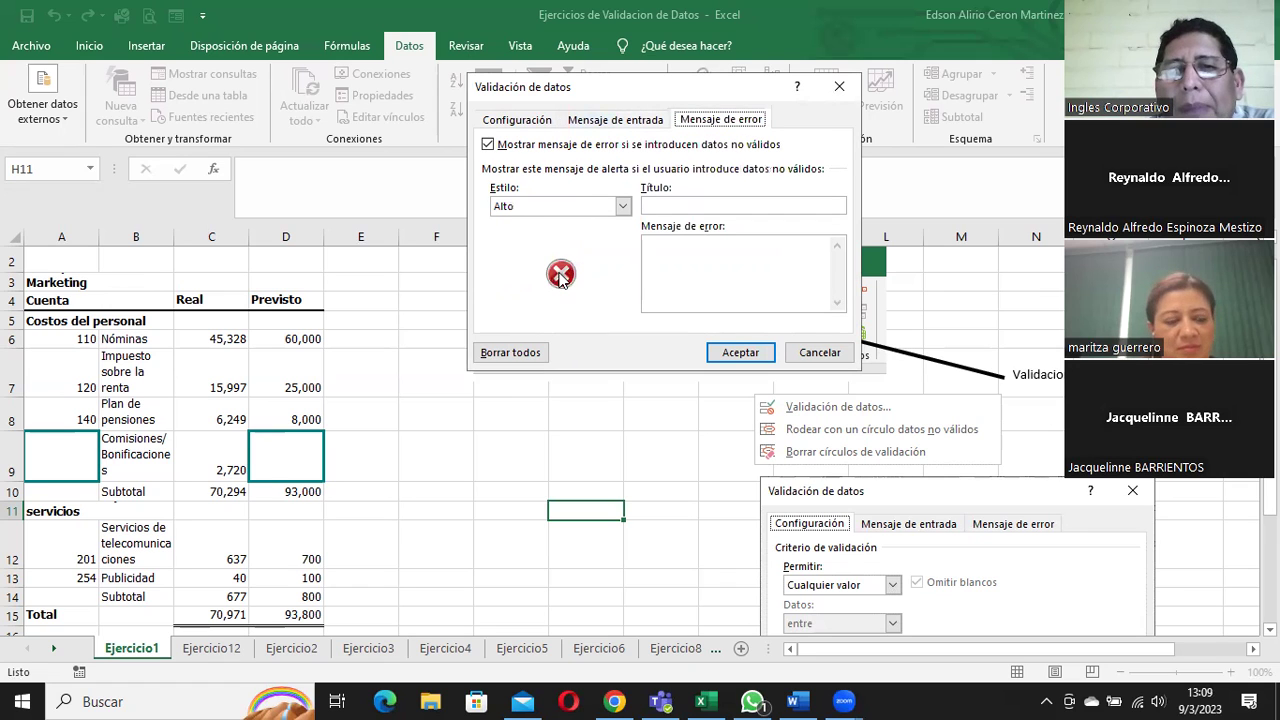
left_click(623, 206)
left_click(581, 240)
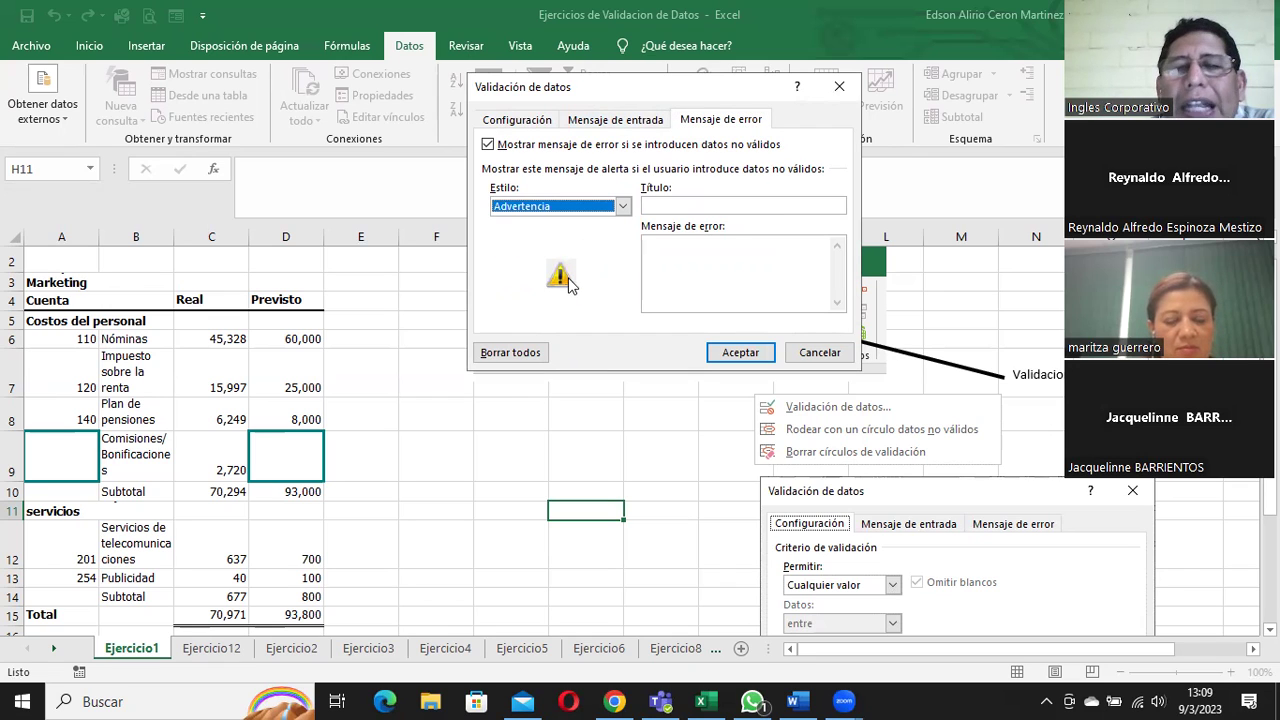
left_click(623, 206)
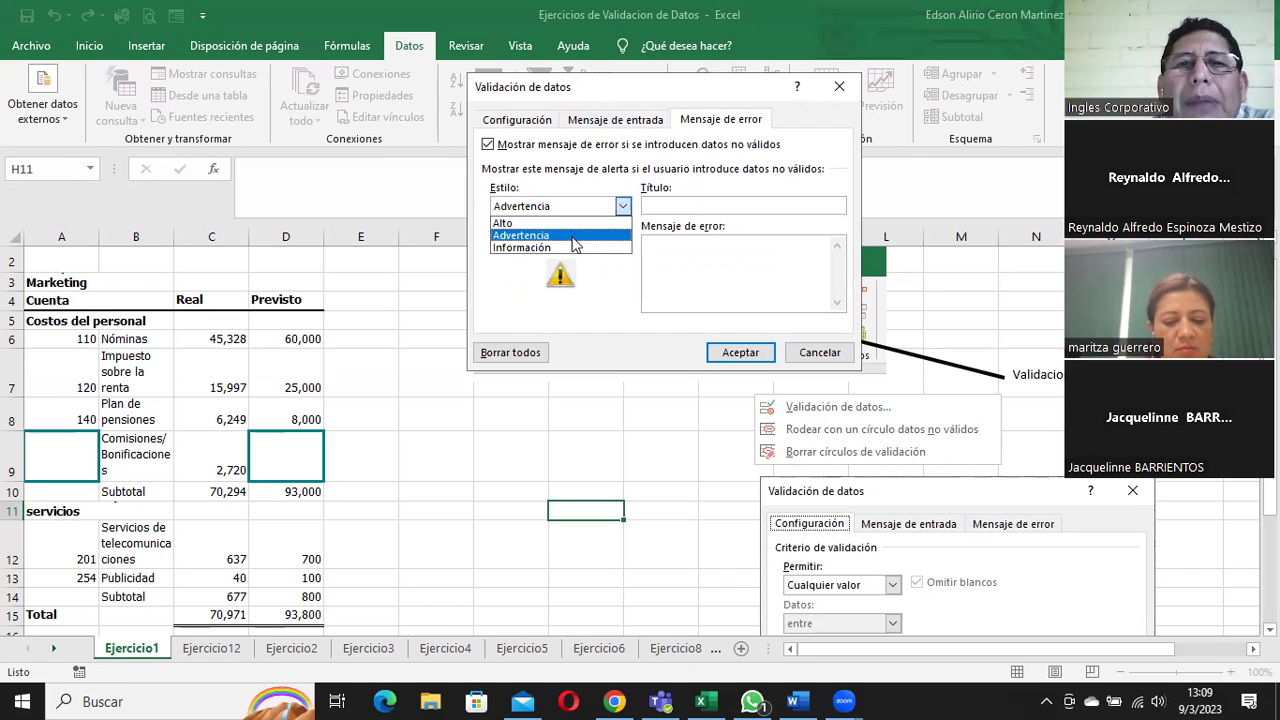
left_click(568, 249)
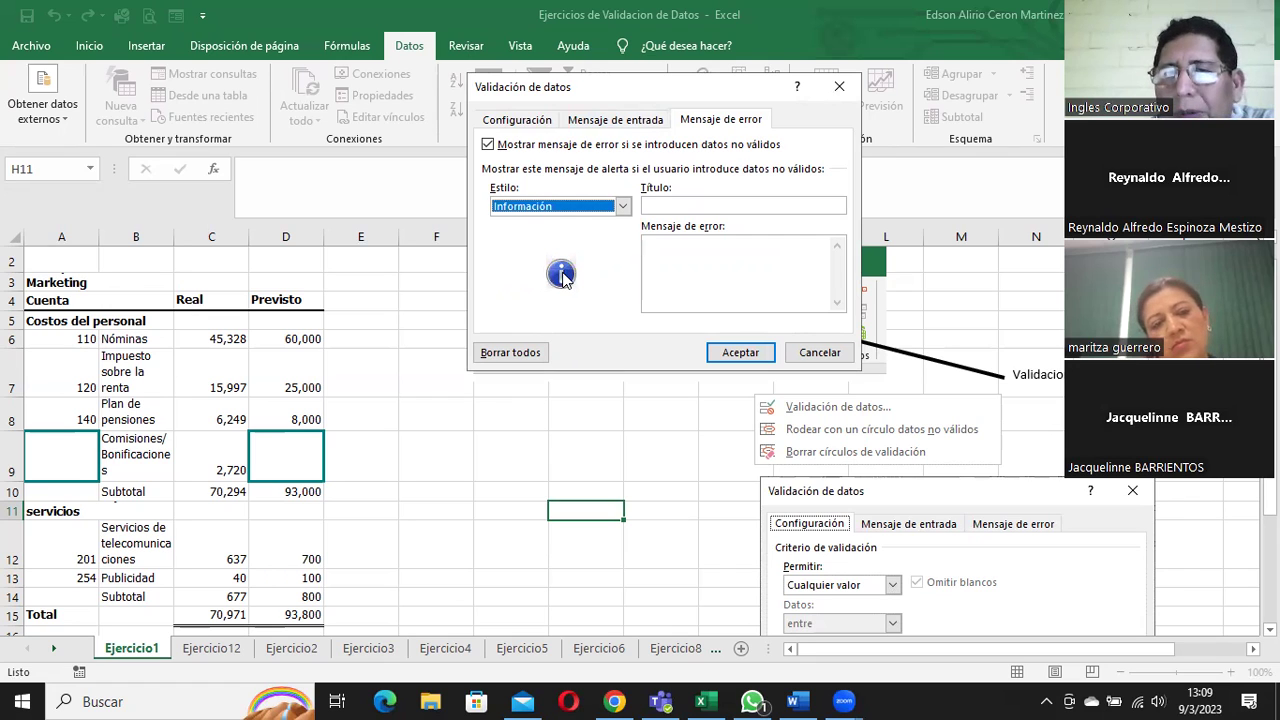
left_click(557, 210)
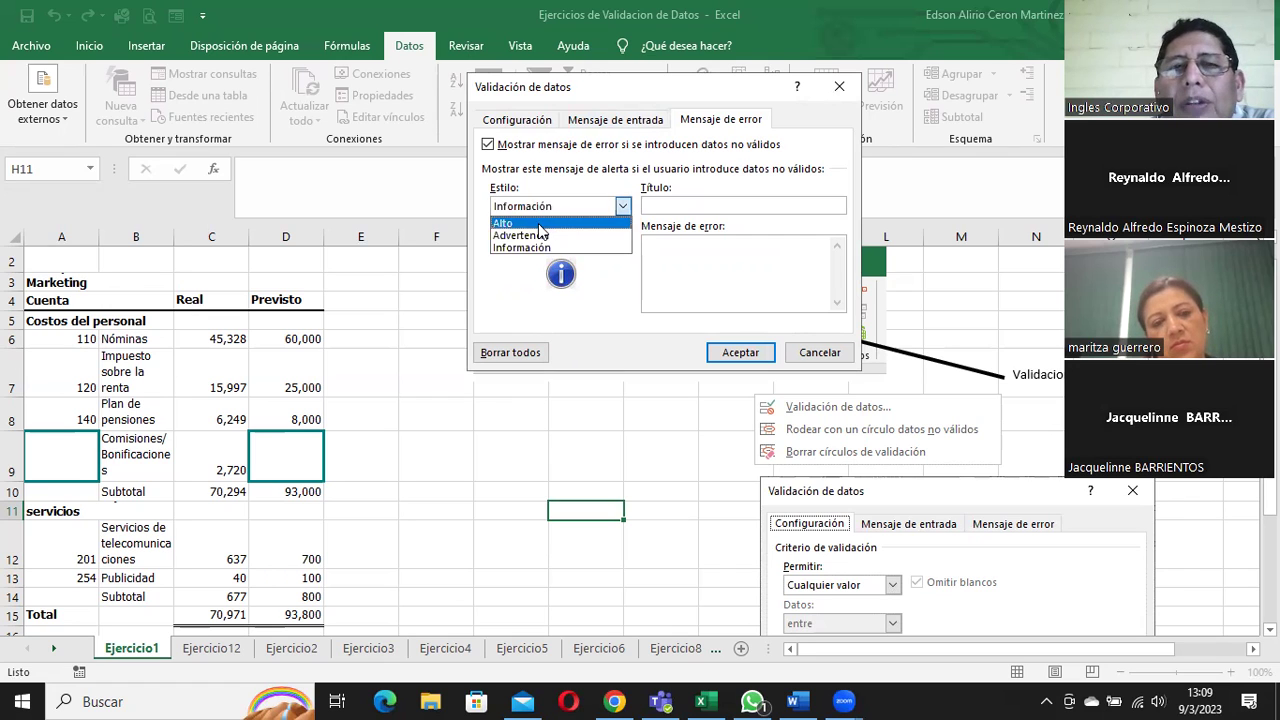
left_click(540, 220)
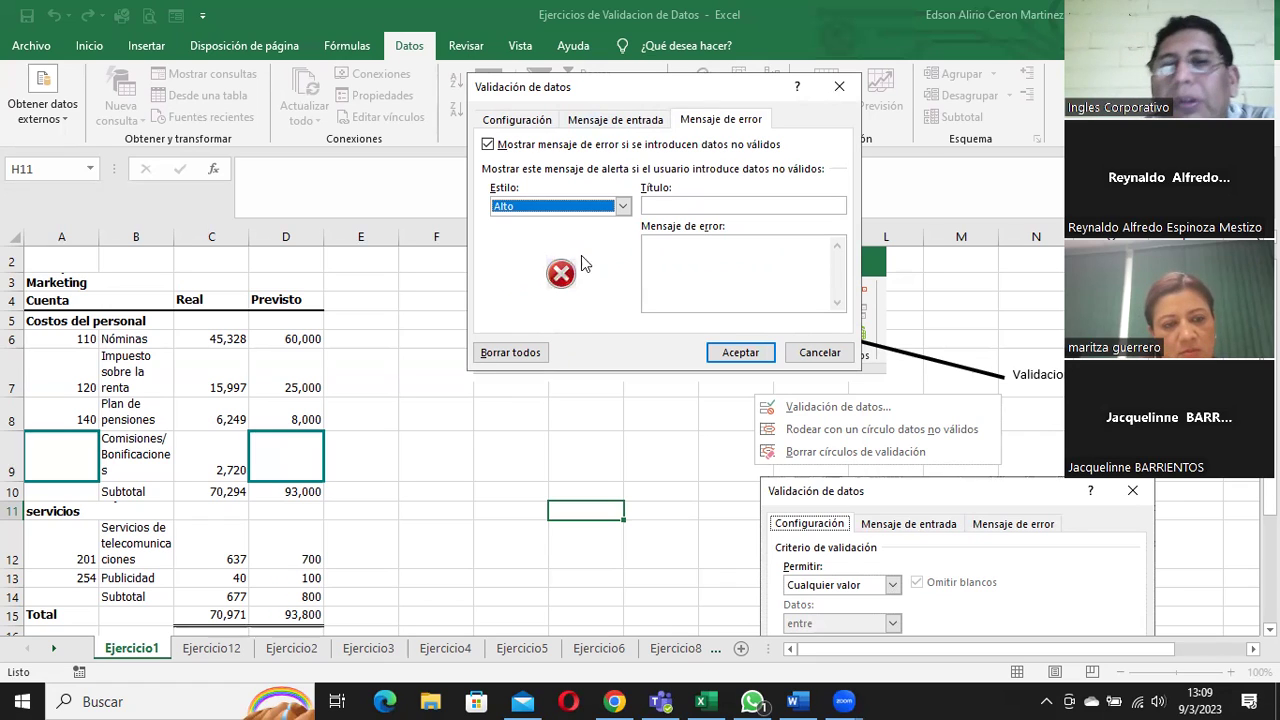
left_click(672, 208)
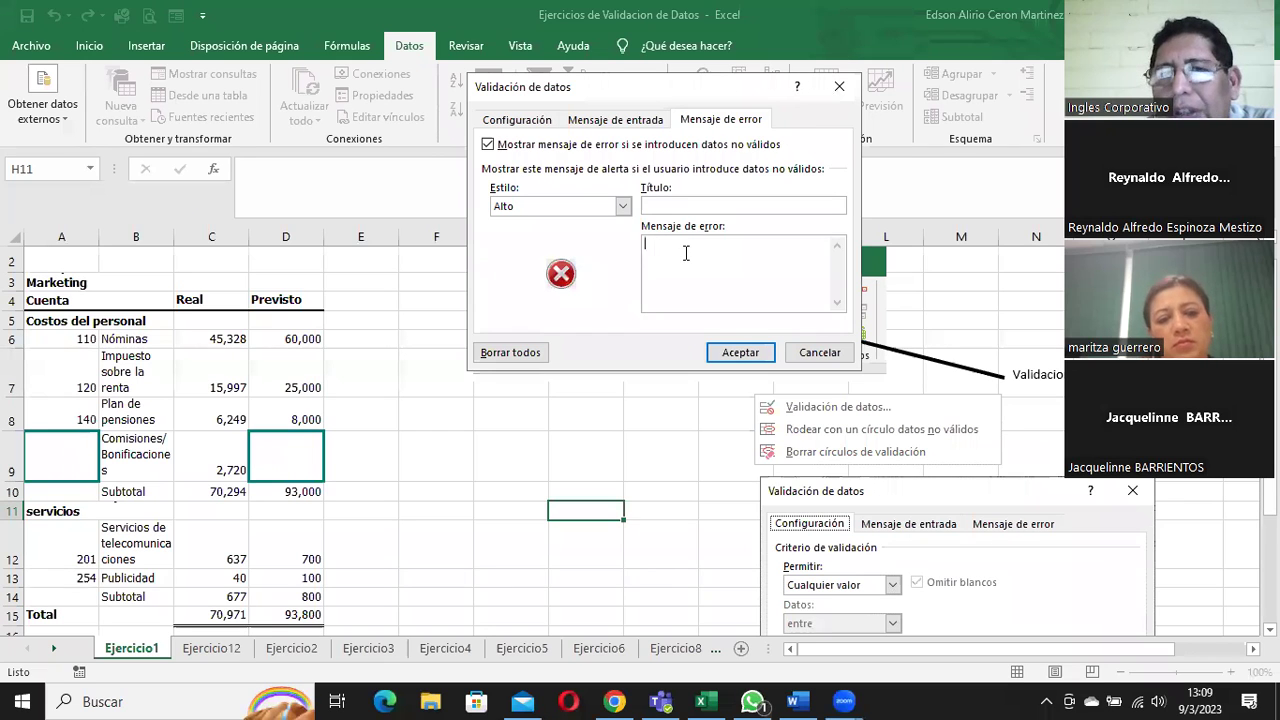
- Review the Configuración (Cualquier valor), Mensaje de entrada and Mensaje de error tabs in turn
left_click(530, 125)
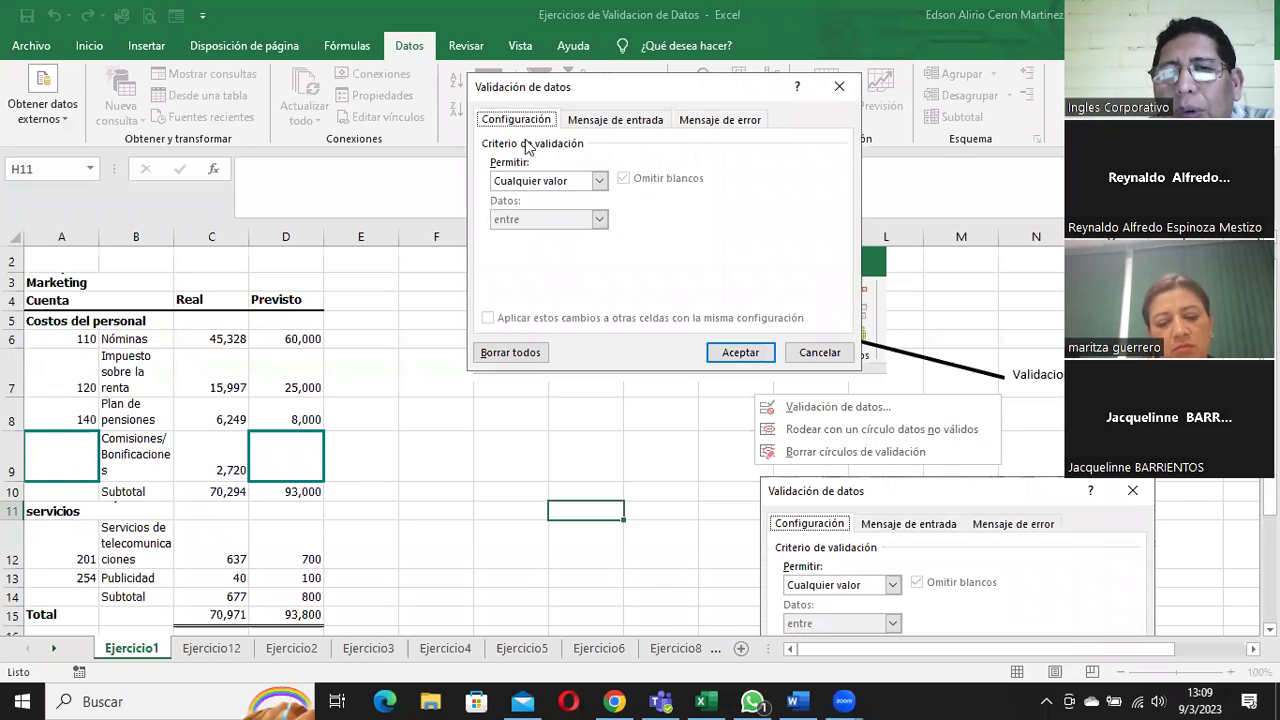
left_click(538, 178)
left_click(538, 178)
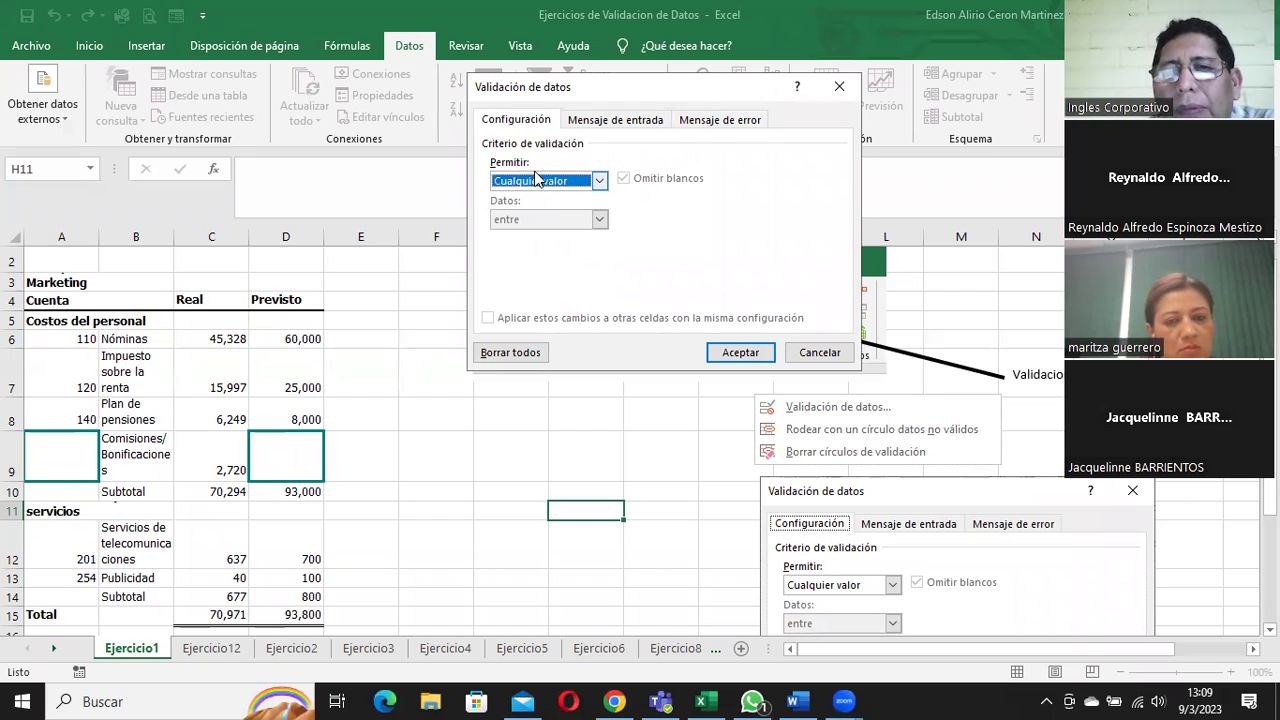
left_click(603, 121)
left_click(720, 120)
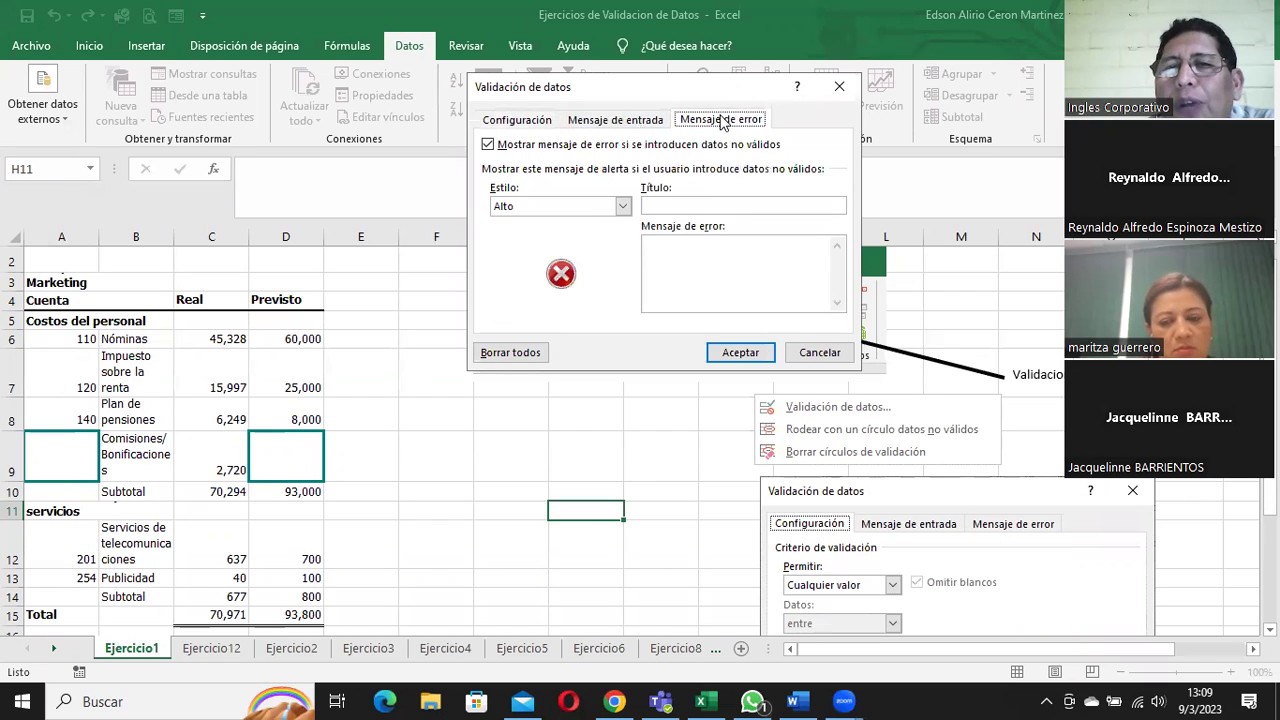
left_click(632, 121)
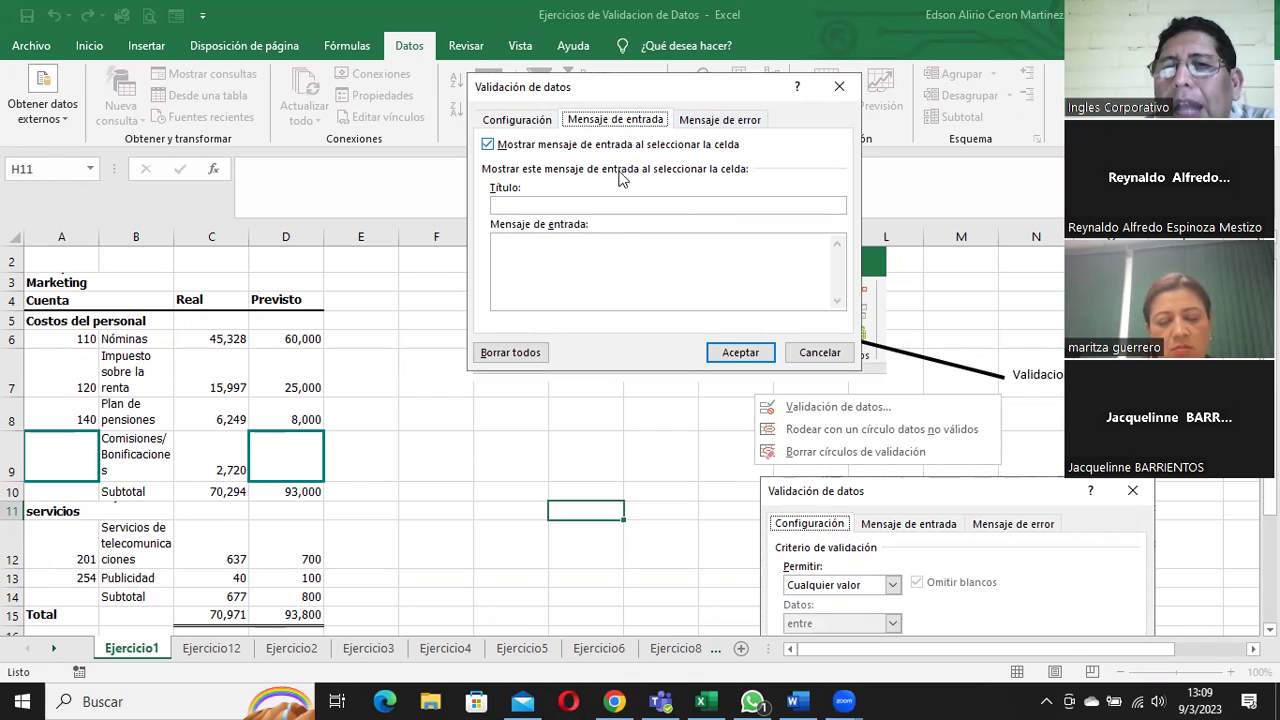
left_click(699, 120)
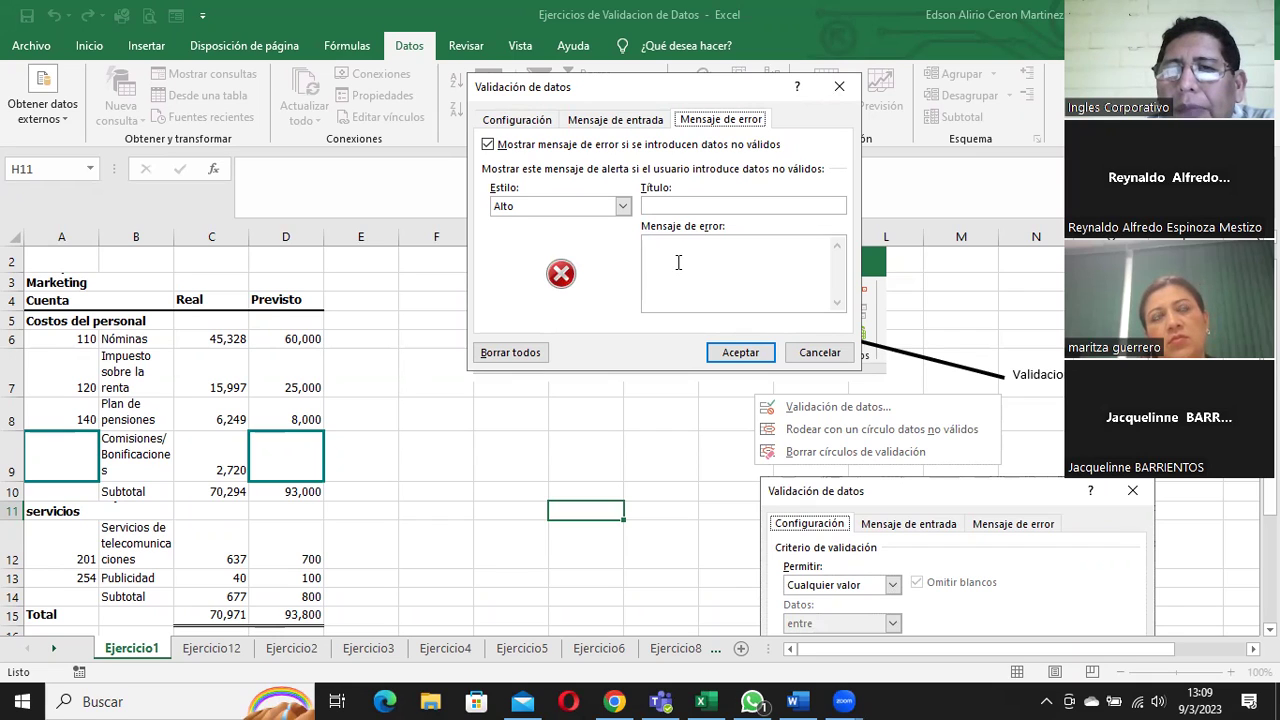
left_click(605, 122)
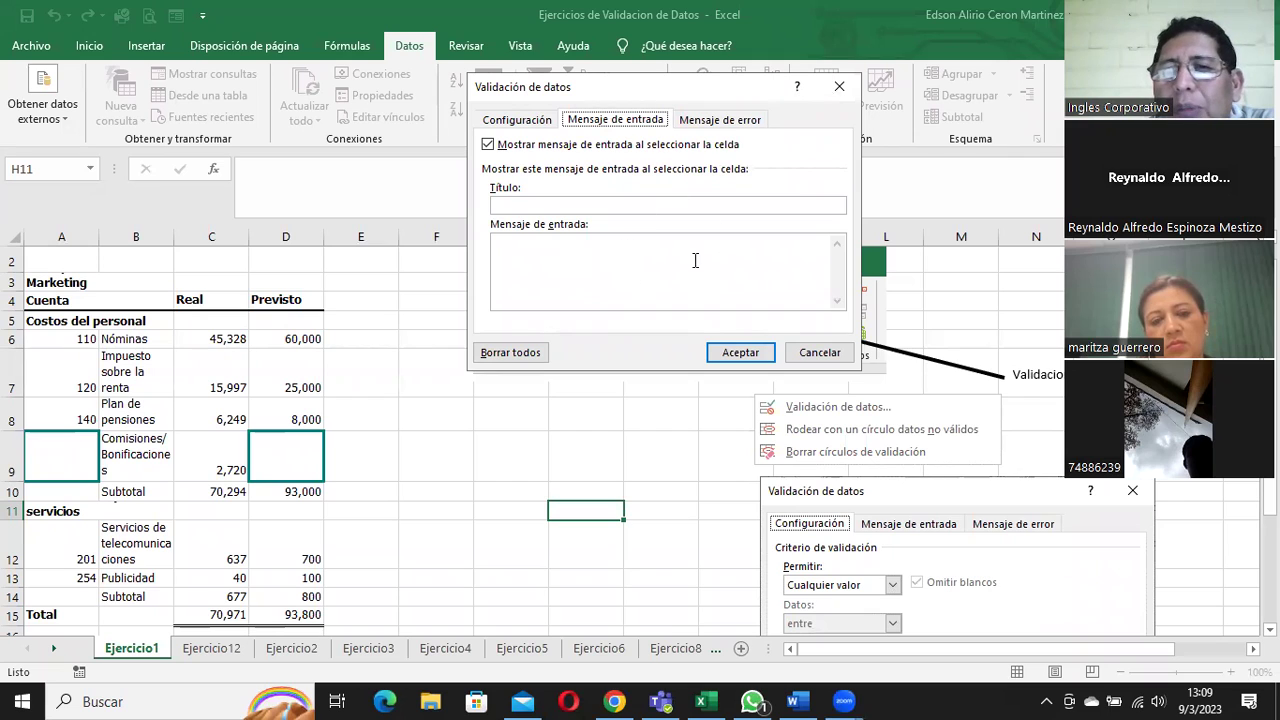
left_click(716, 121)
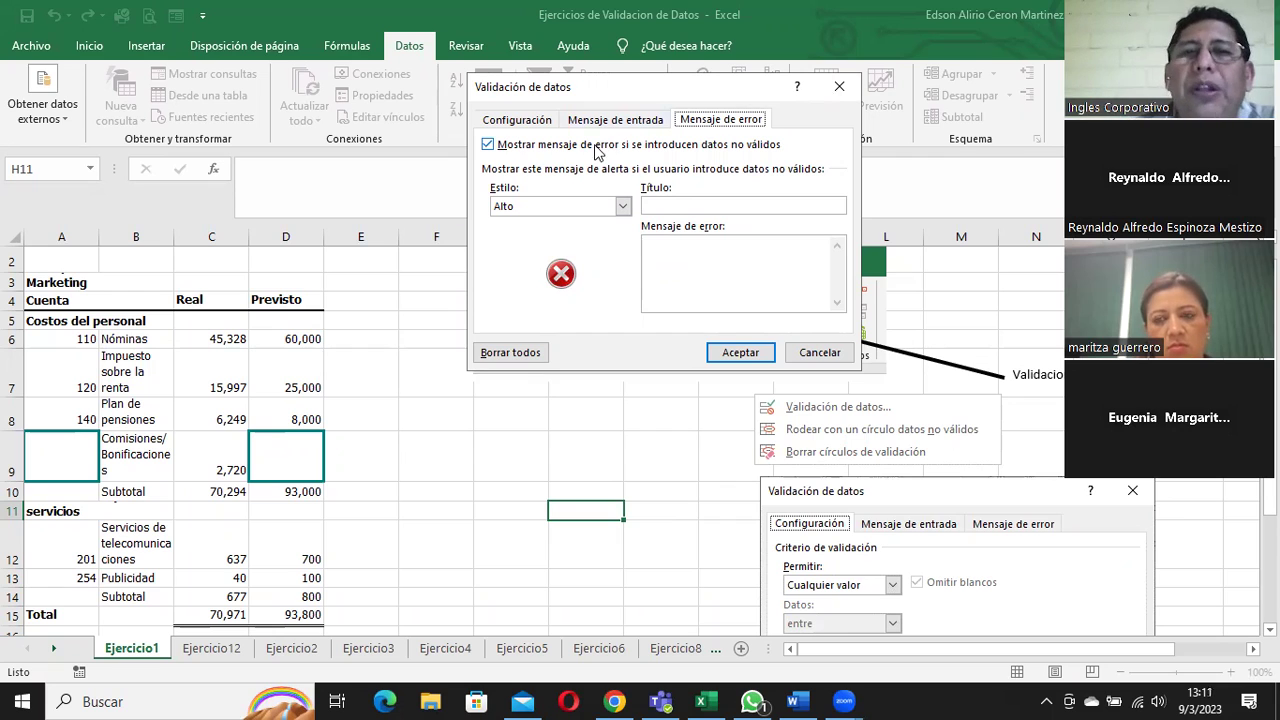
- Close the validation dialog without saving and check cells A9, A10 and A11
left_click(820, 352)
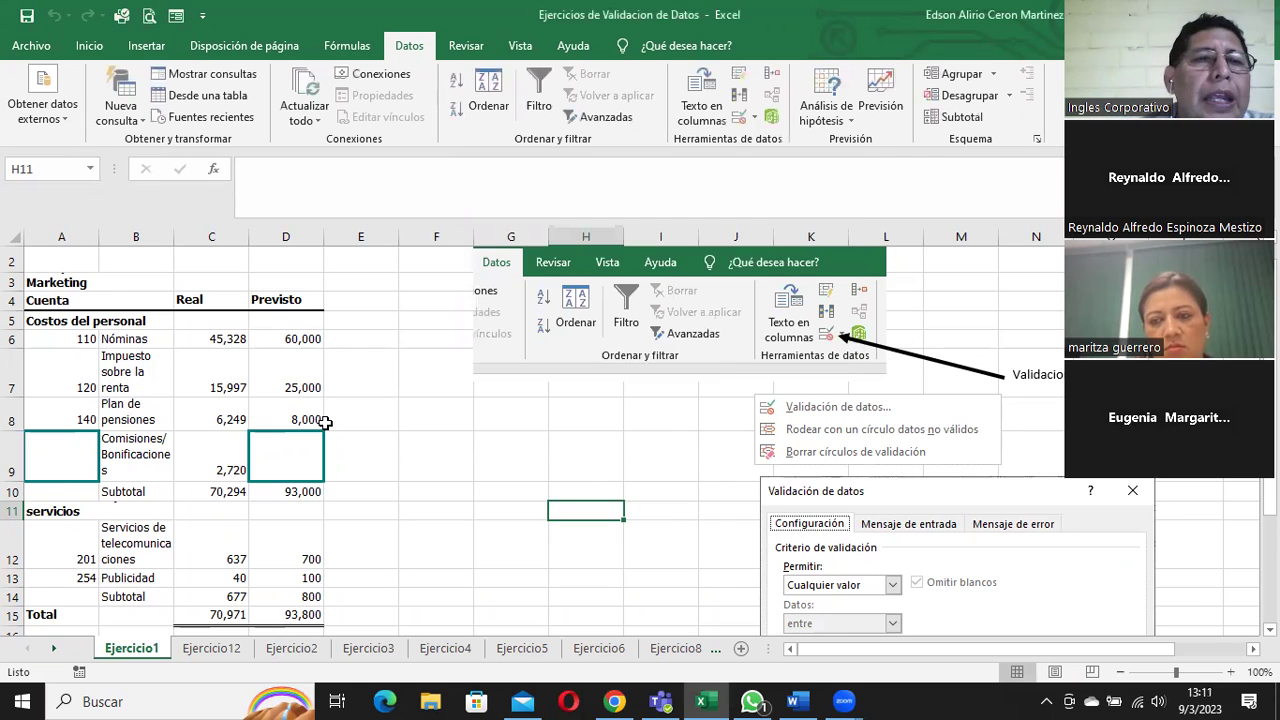
left_click(75, 456)
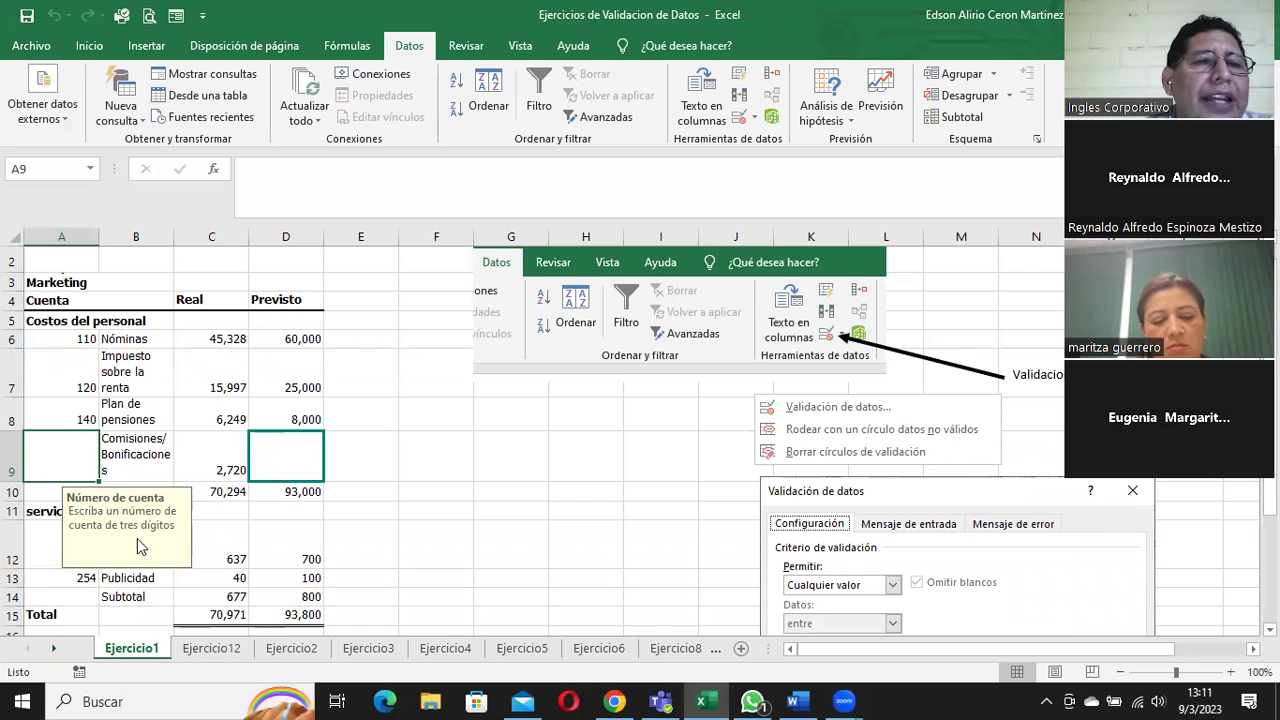
left_click(372, 512)
left_click(76, 498)
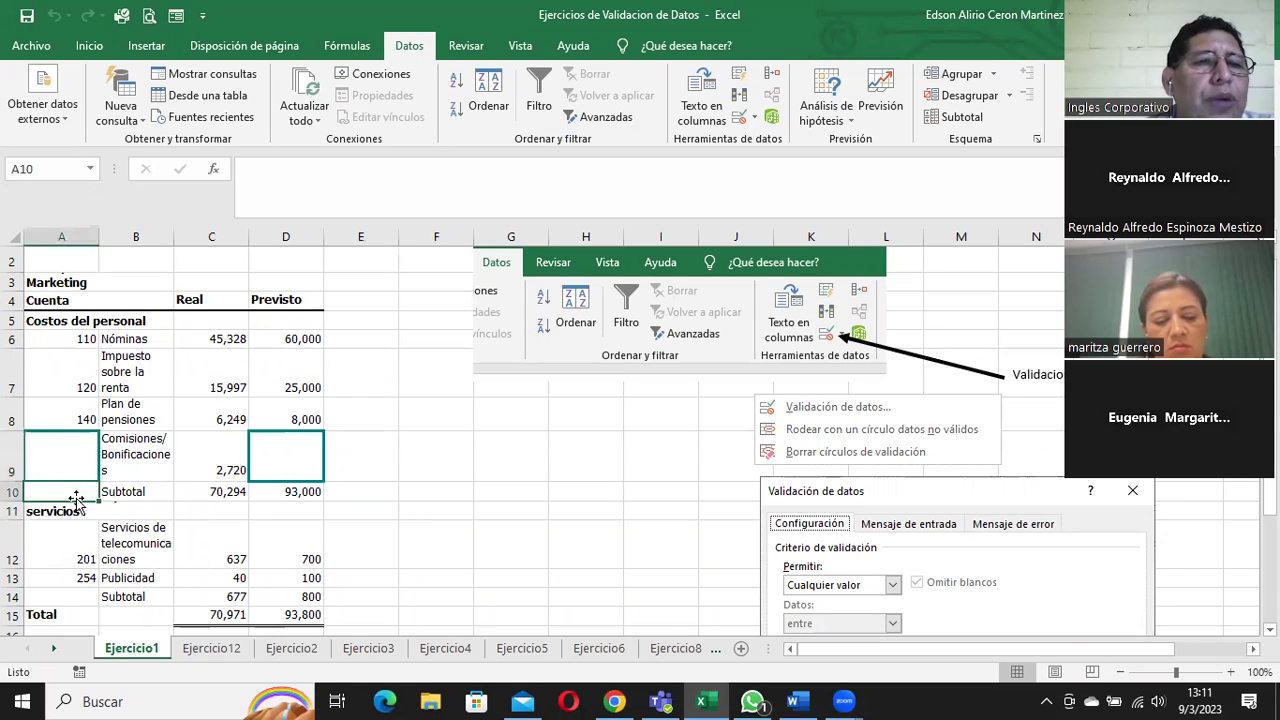
left_click(76, 509)
left_click(70, 456)
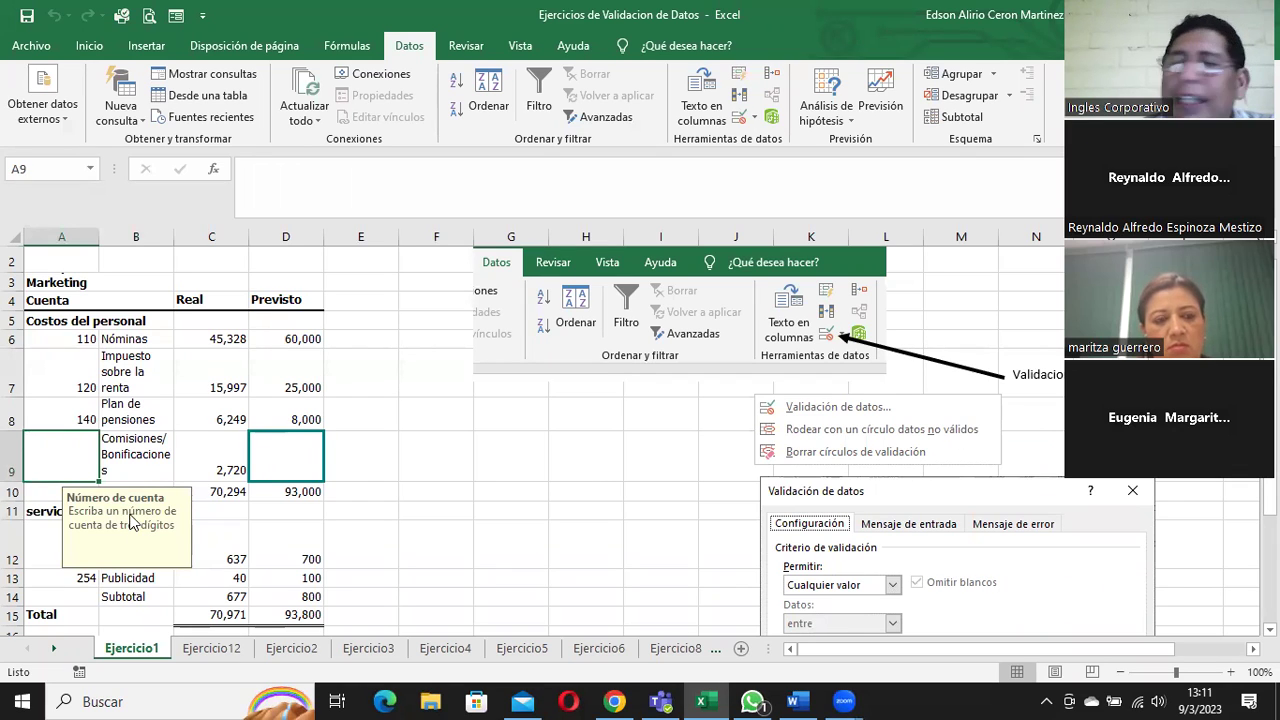
- Enter 000 in cell A6, then compare the stored codes in A6, A7 and A8
left_click(73, 338)
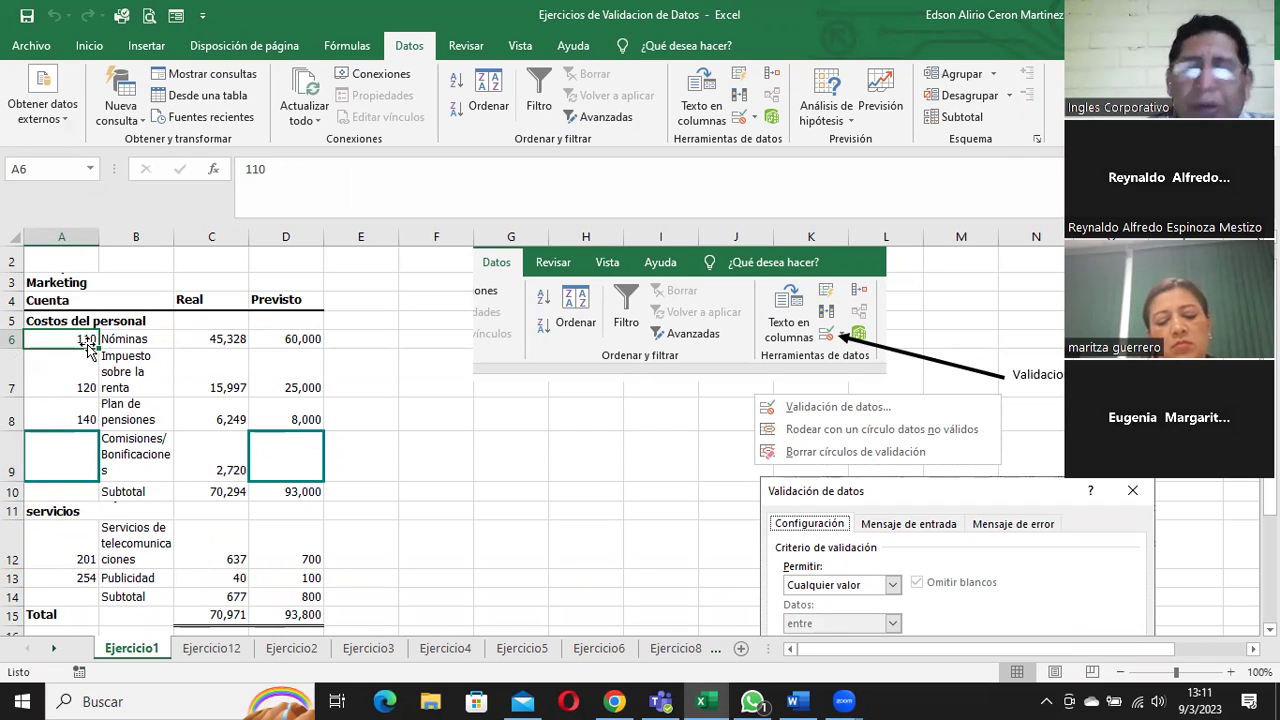
type("000")
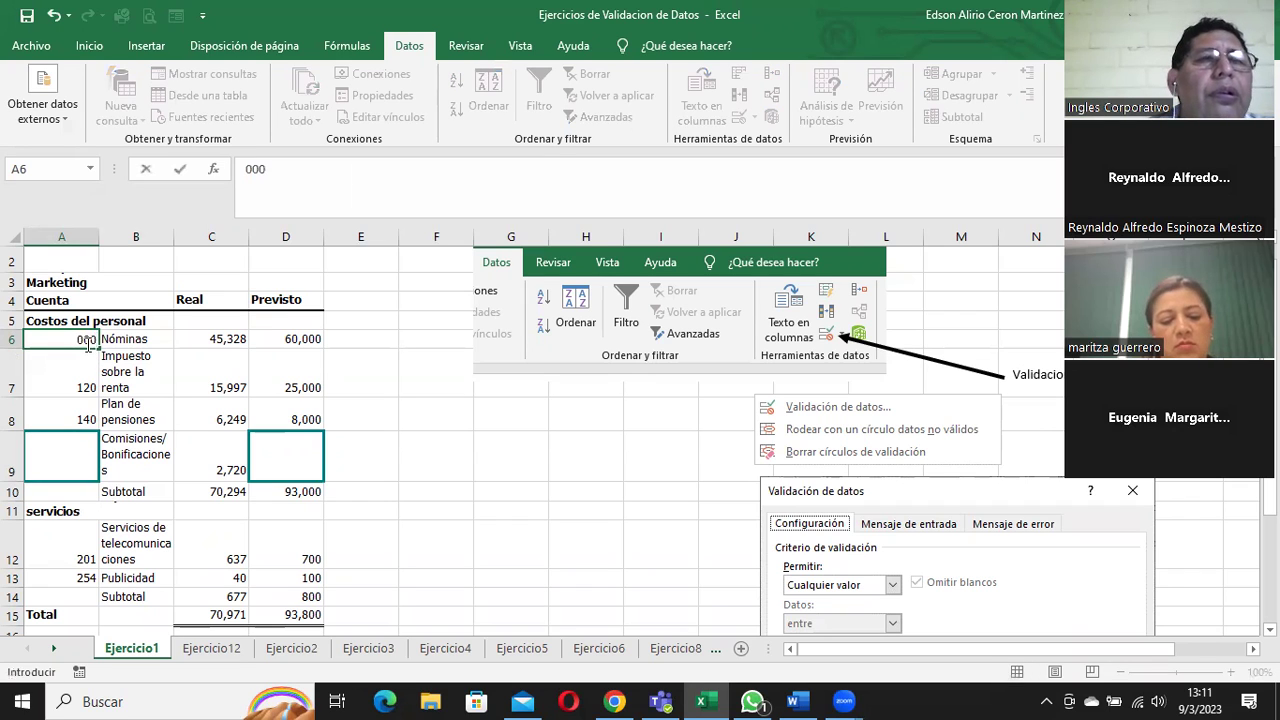
key("Return")
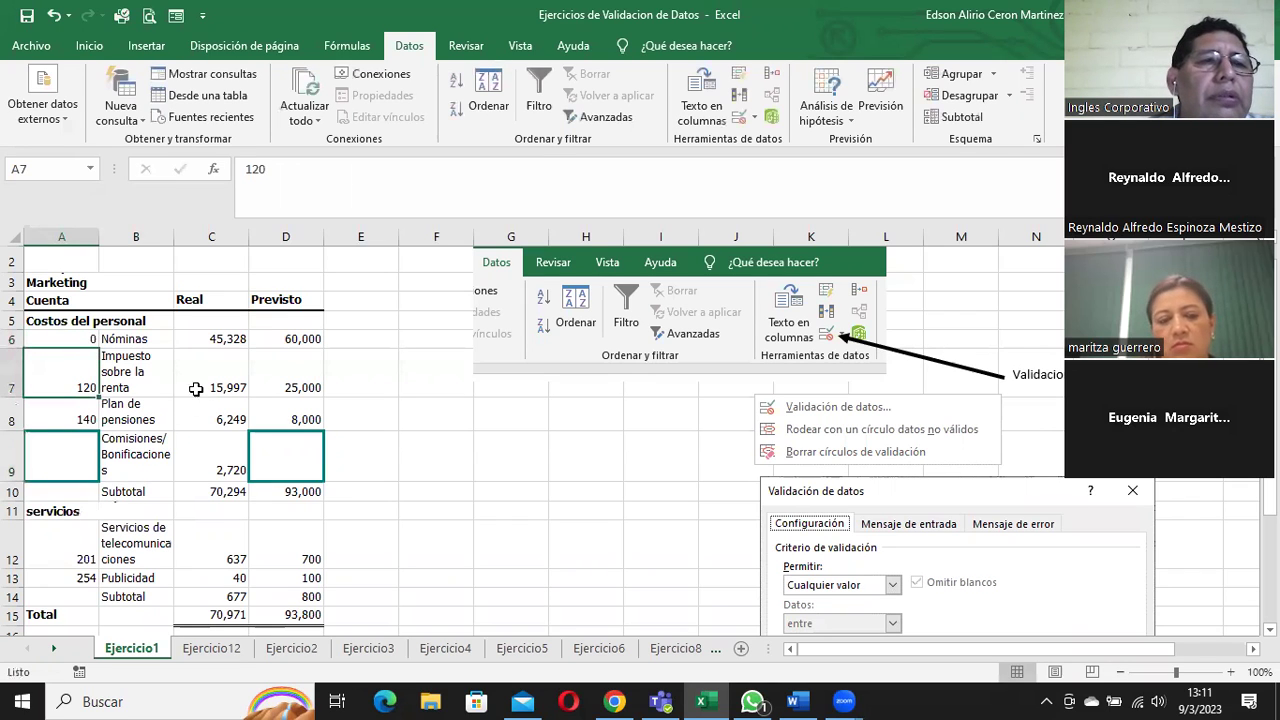
left_click(78, 338)
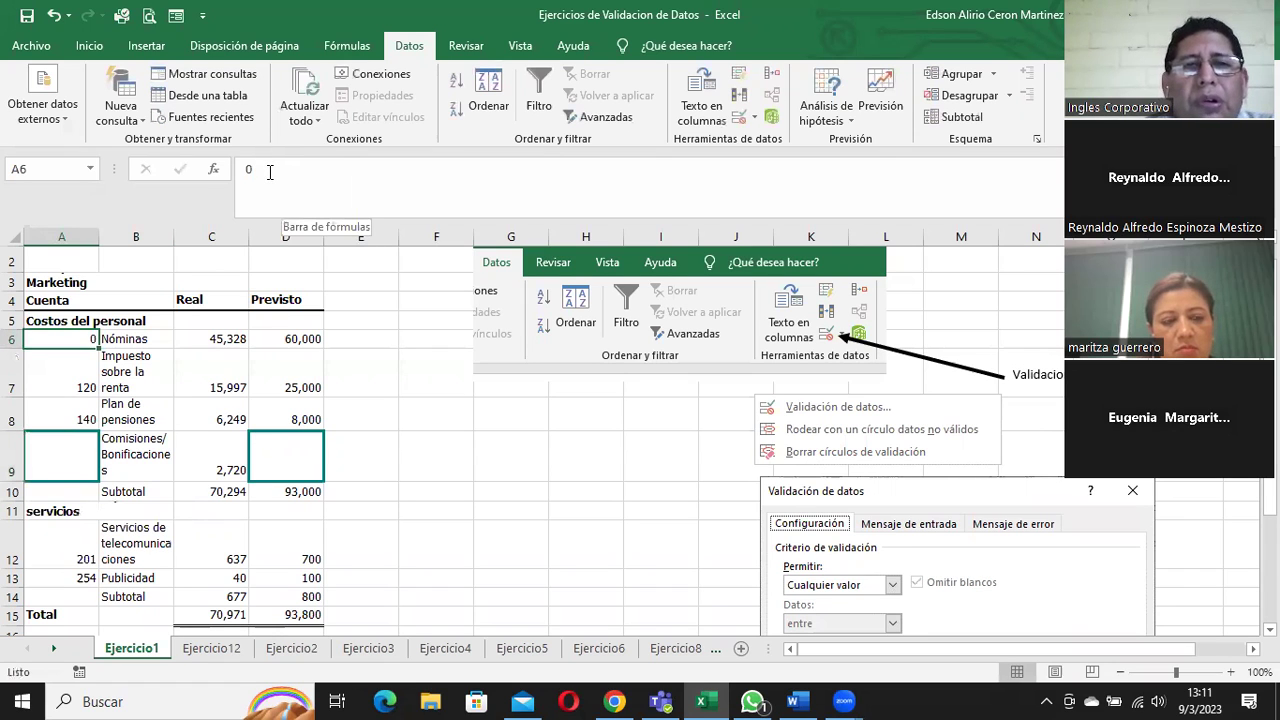
left_click(84, 378)
left_click(78, 412)
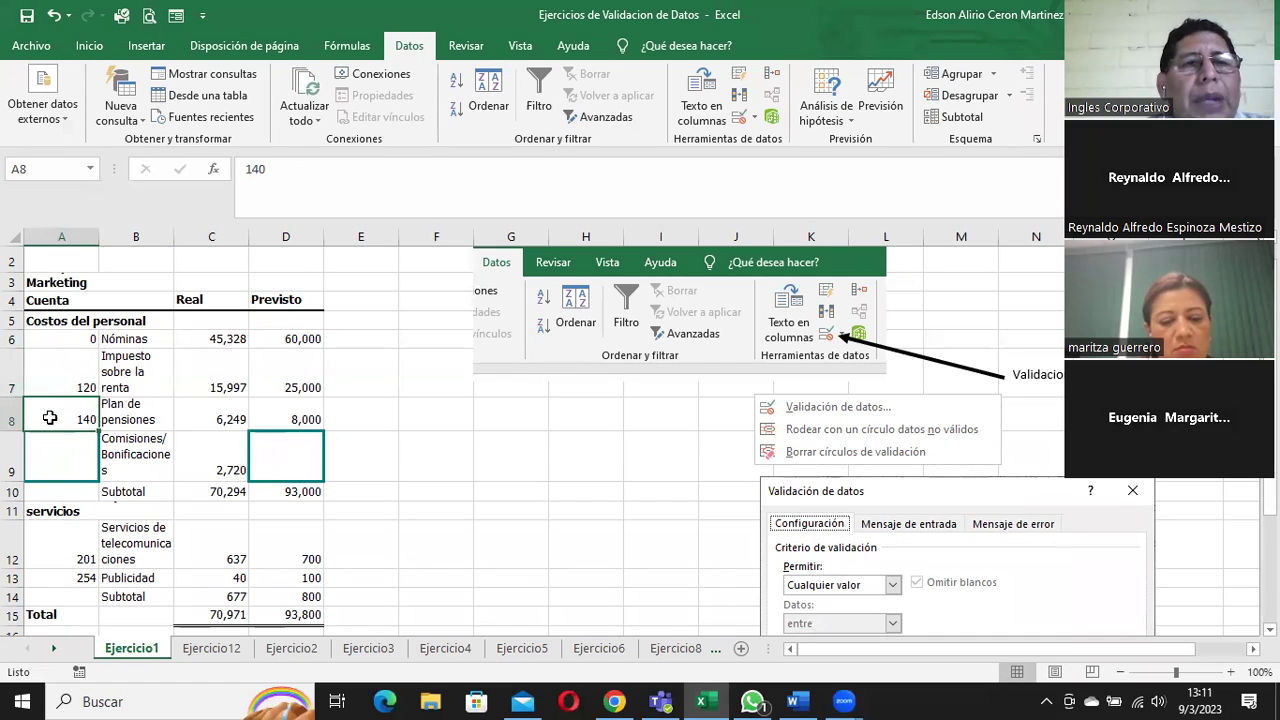
left_click(70, 337)
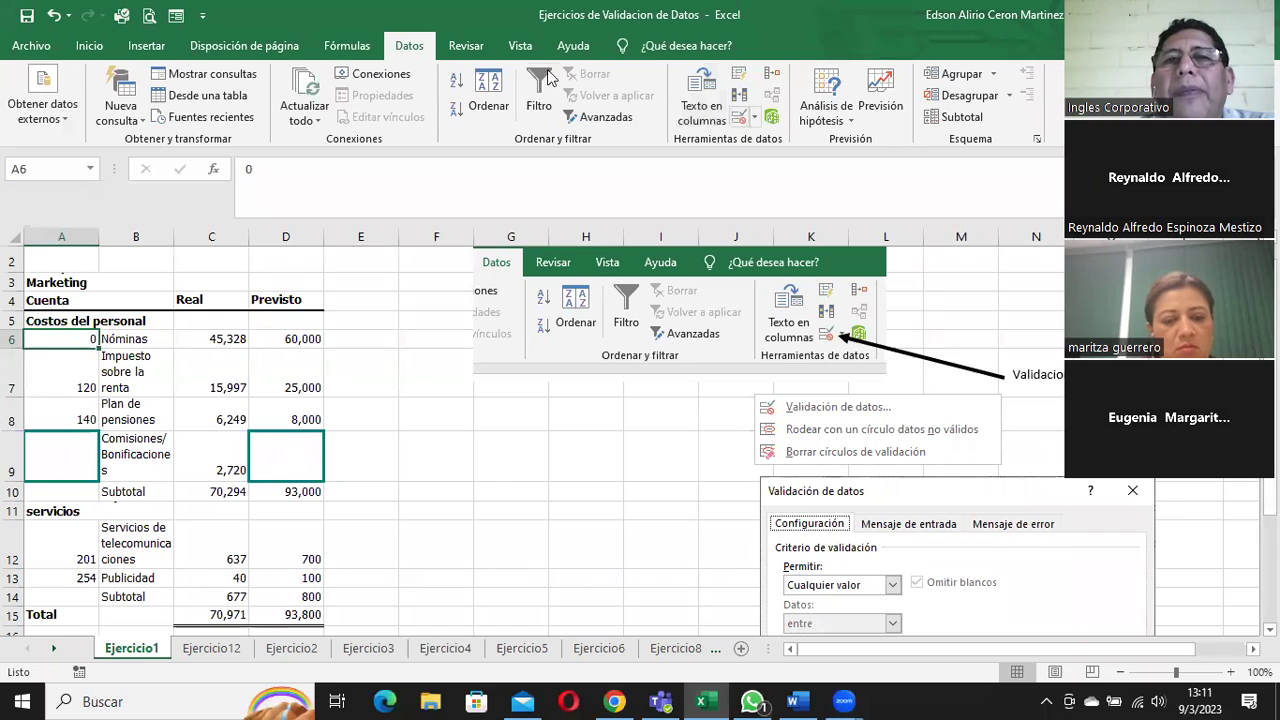
- Reopen Validación de datos and set a Número entero rule between 0 and 999
left_click(755, 119)
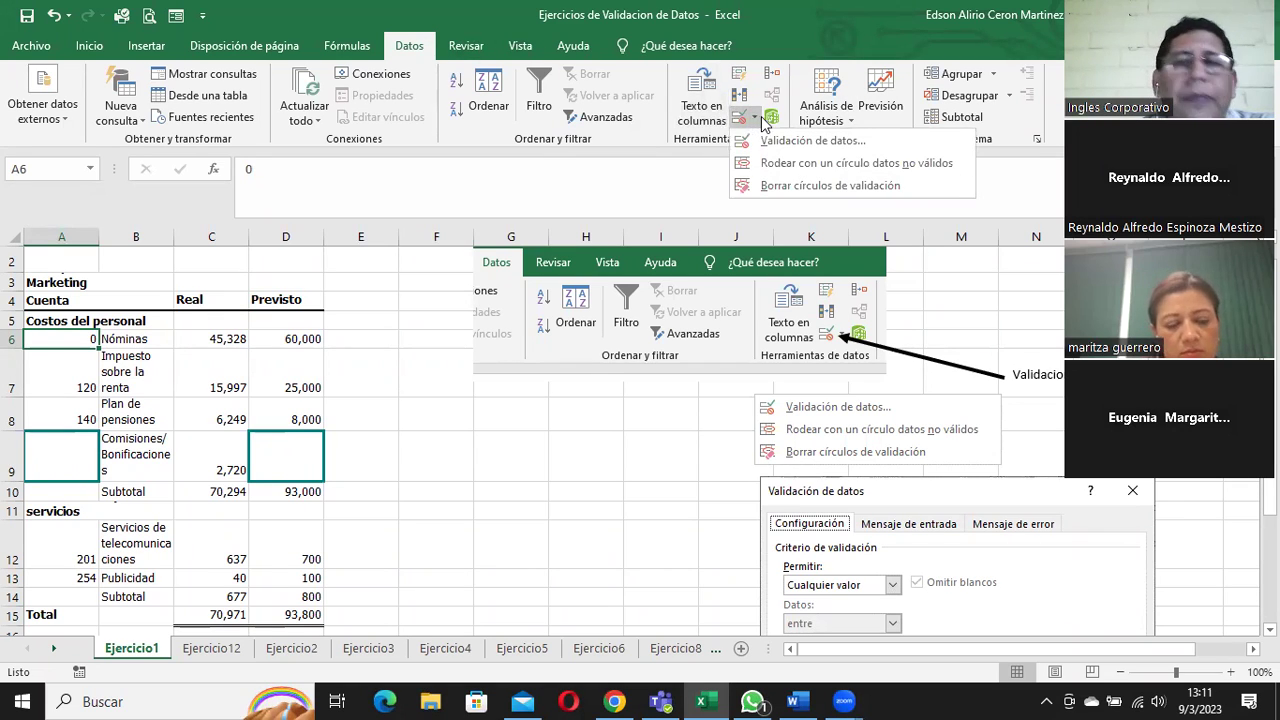
left_click(818, 140)
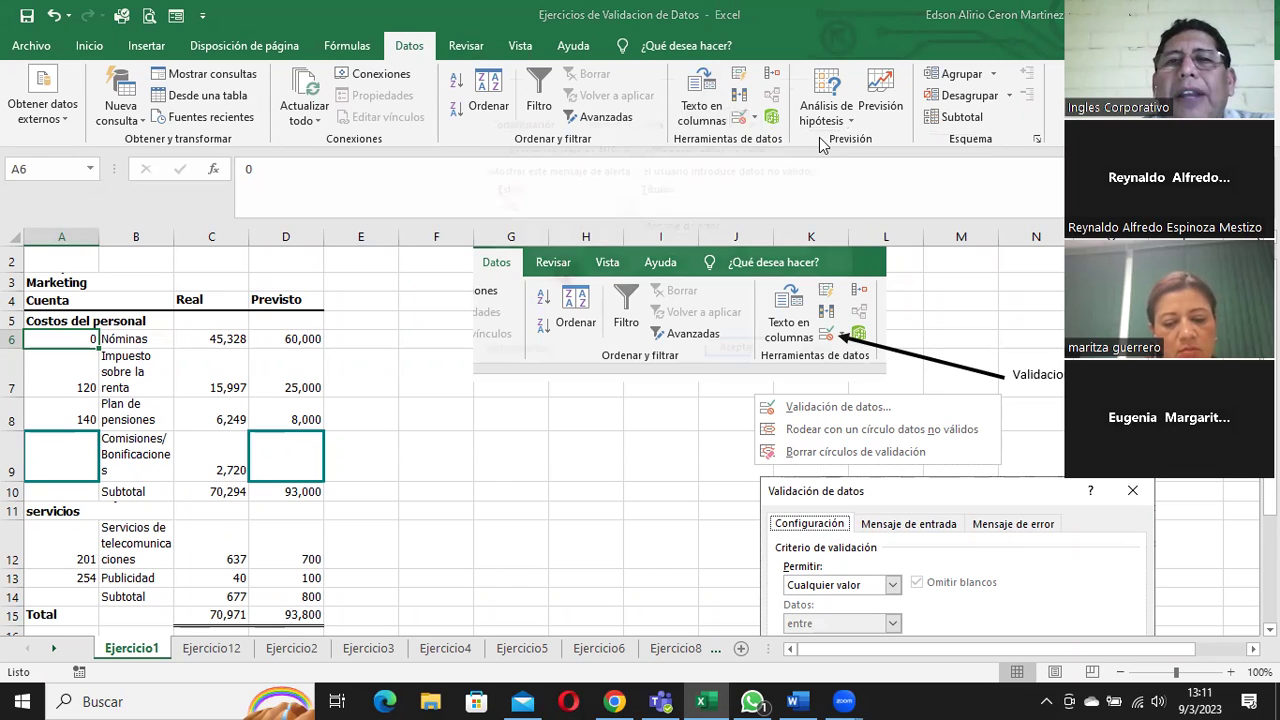
left_click(498, 118)
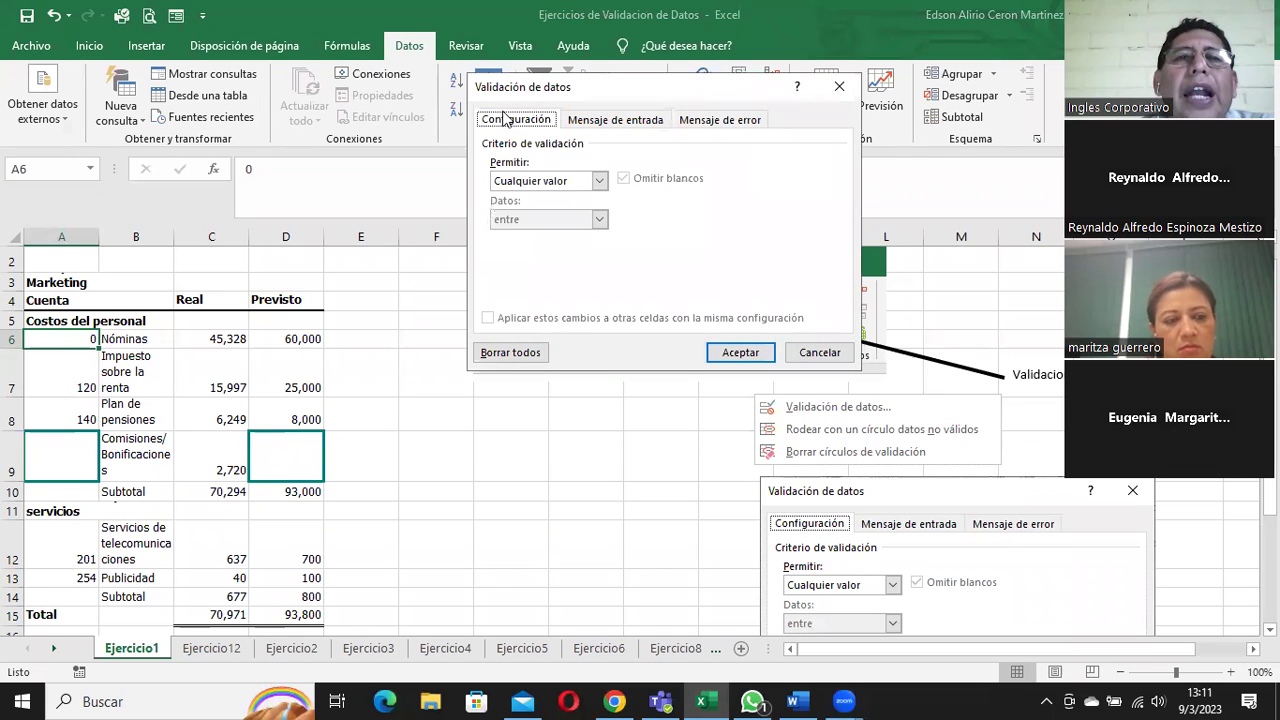
left_click(566, 181)
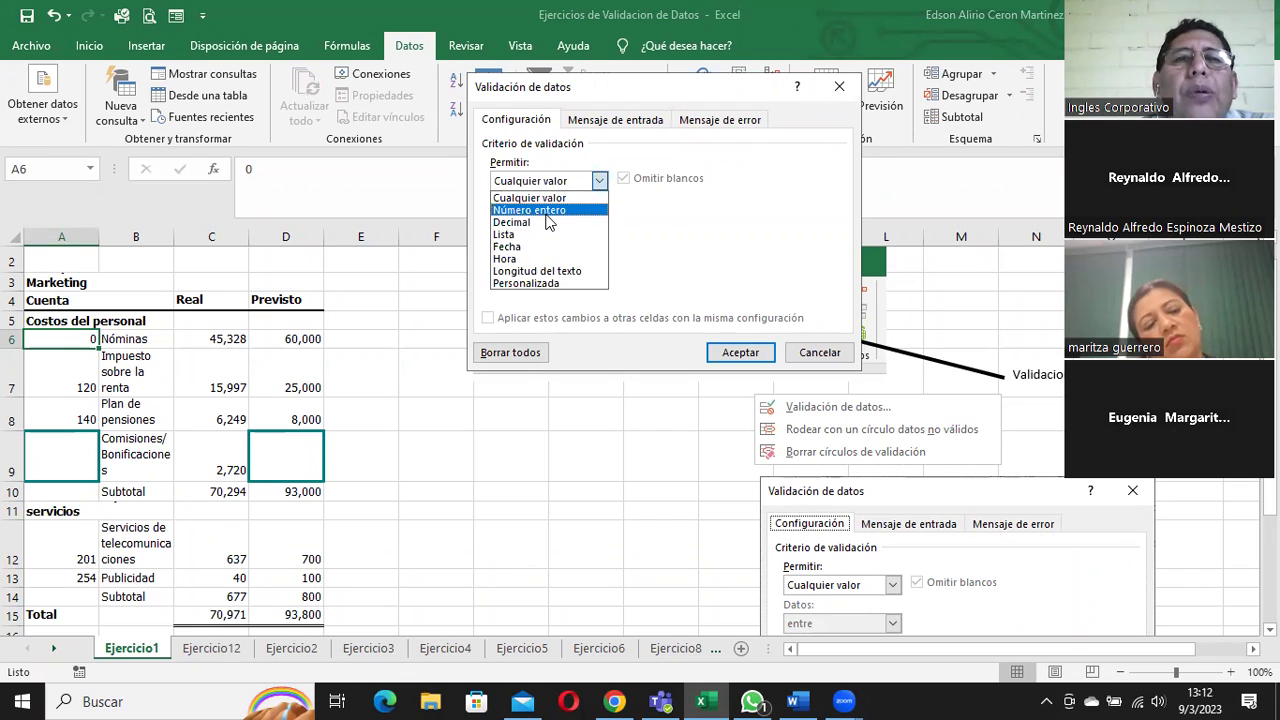
left_click(540, 211)
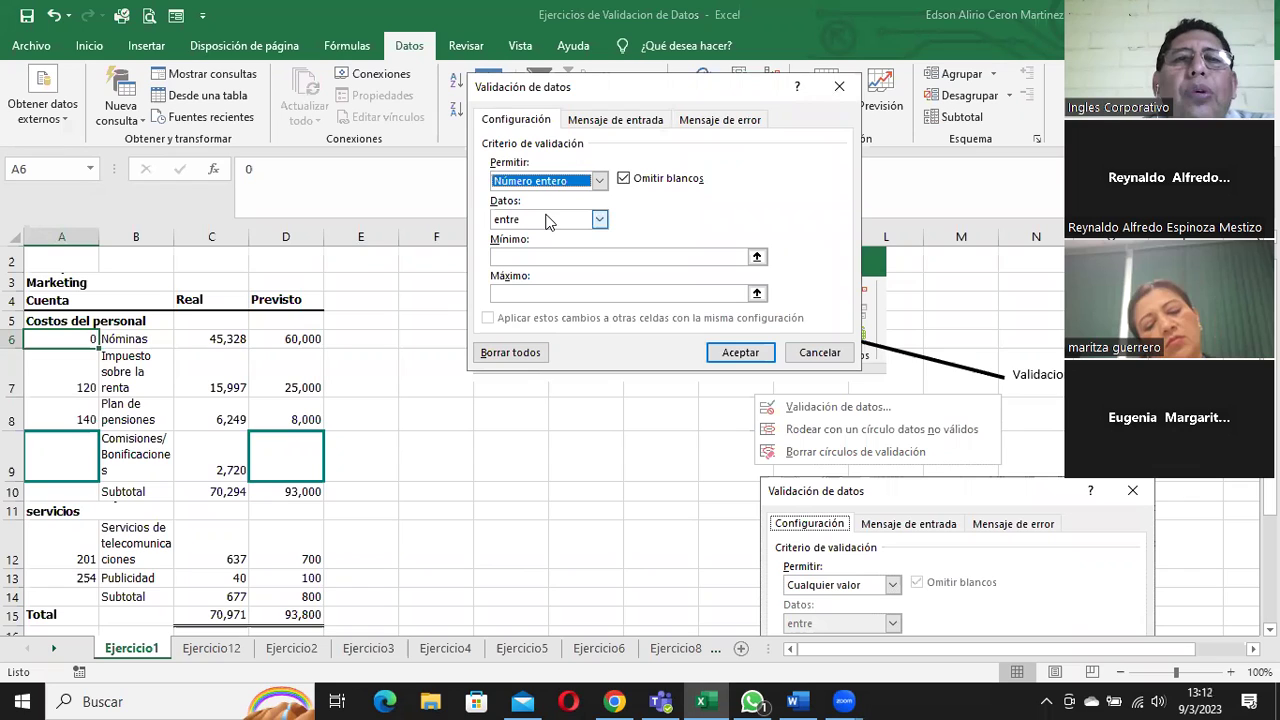
left_click(540, 256)
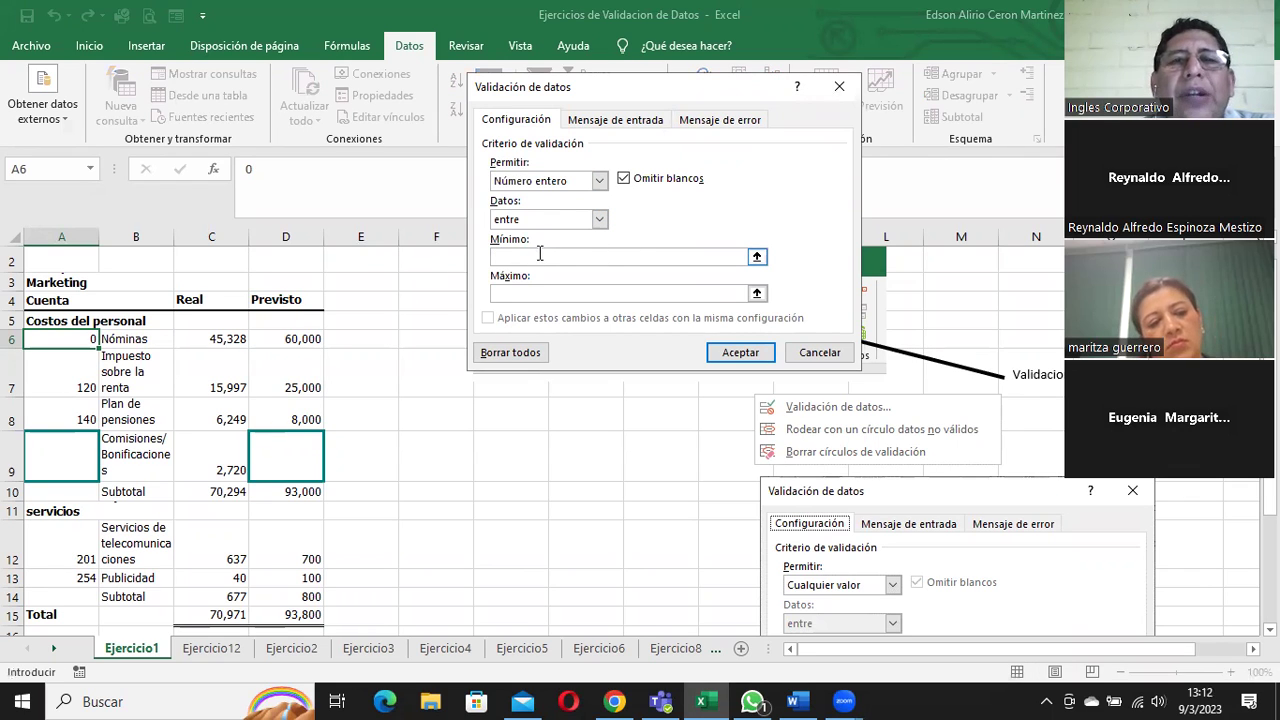
type("0")
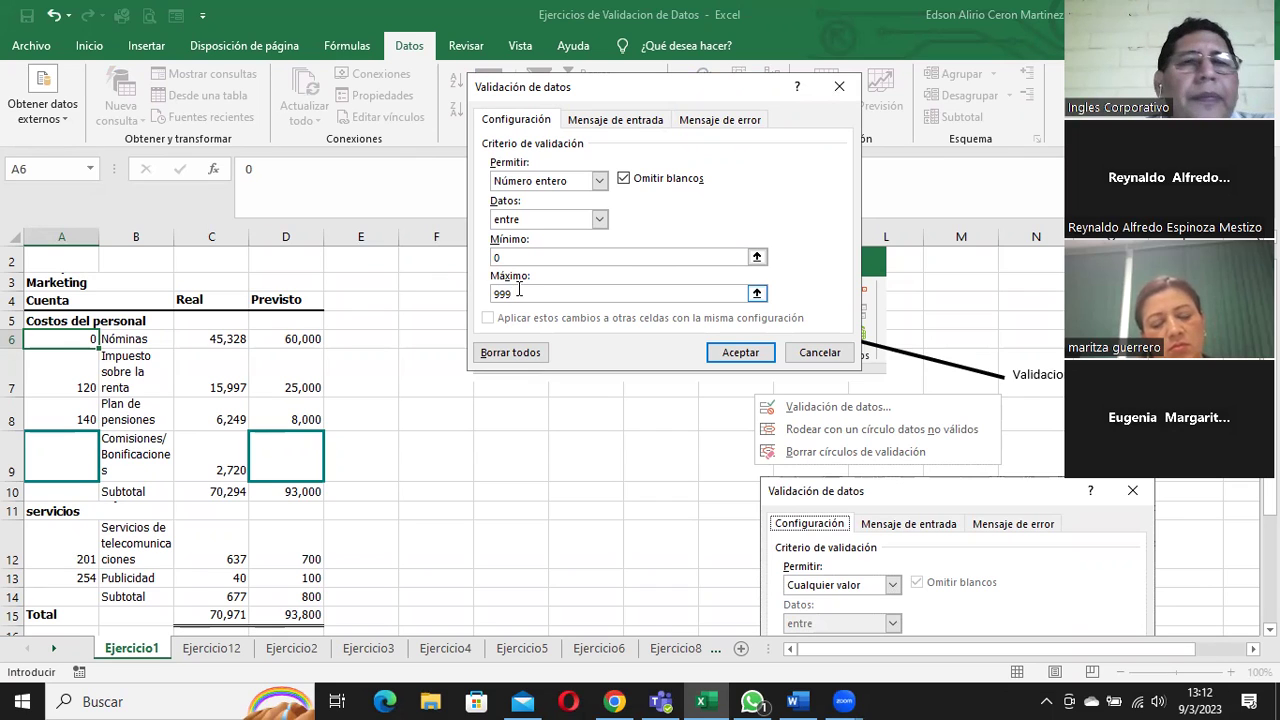
left_click(617, 121)
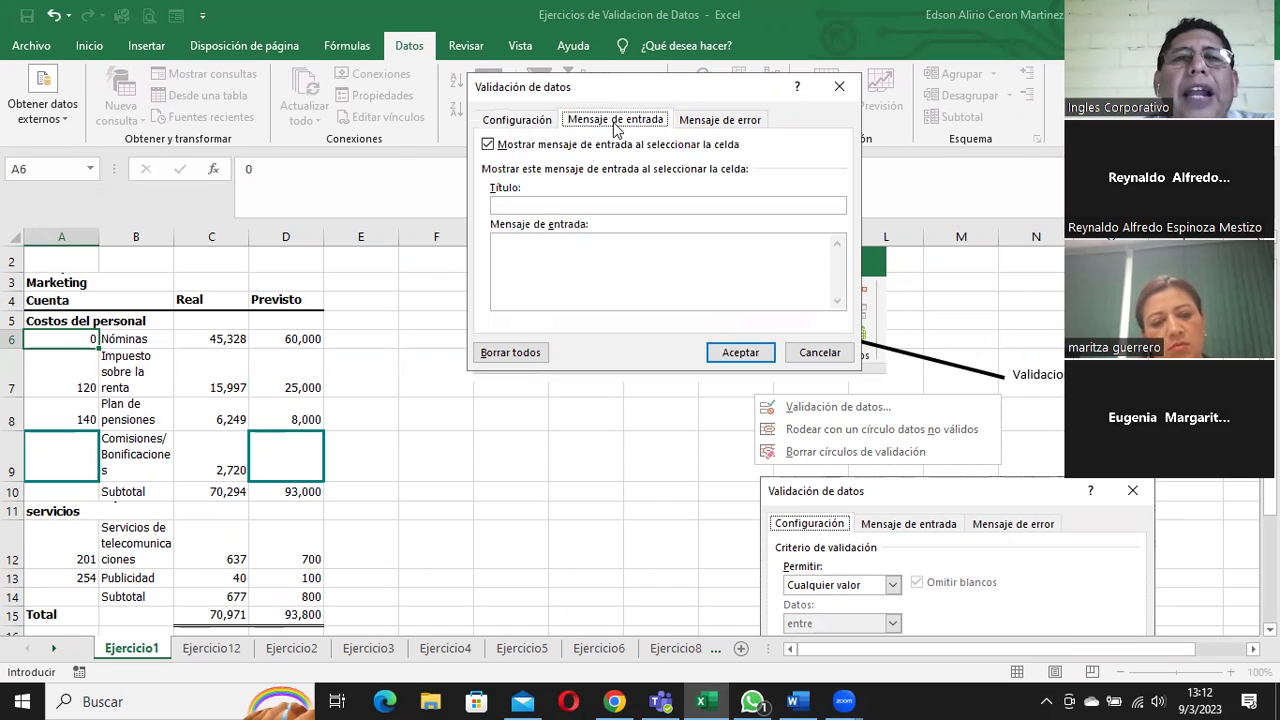
- Title the input message 'Ingrese' and require three-digit codes (entre 001 y 999), fixing the typos
left_click(536, 204)
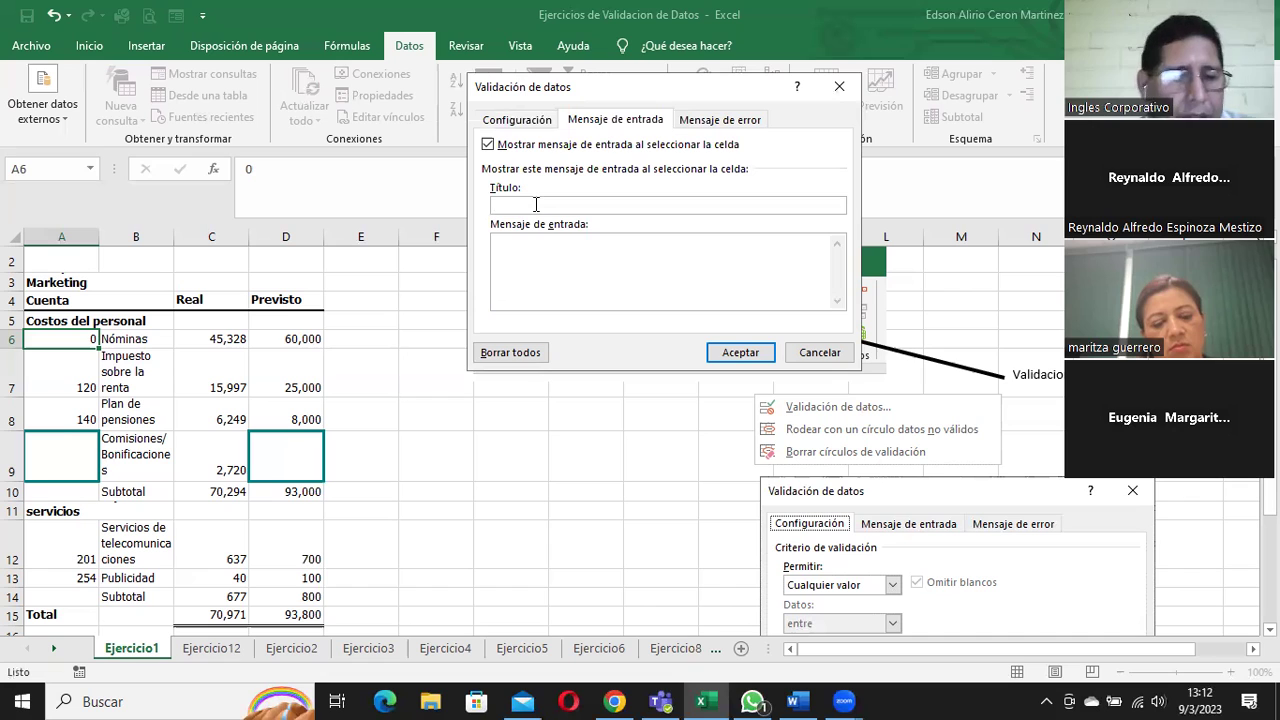
type("Ingrese")
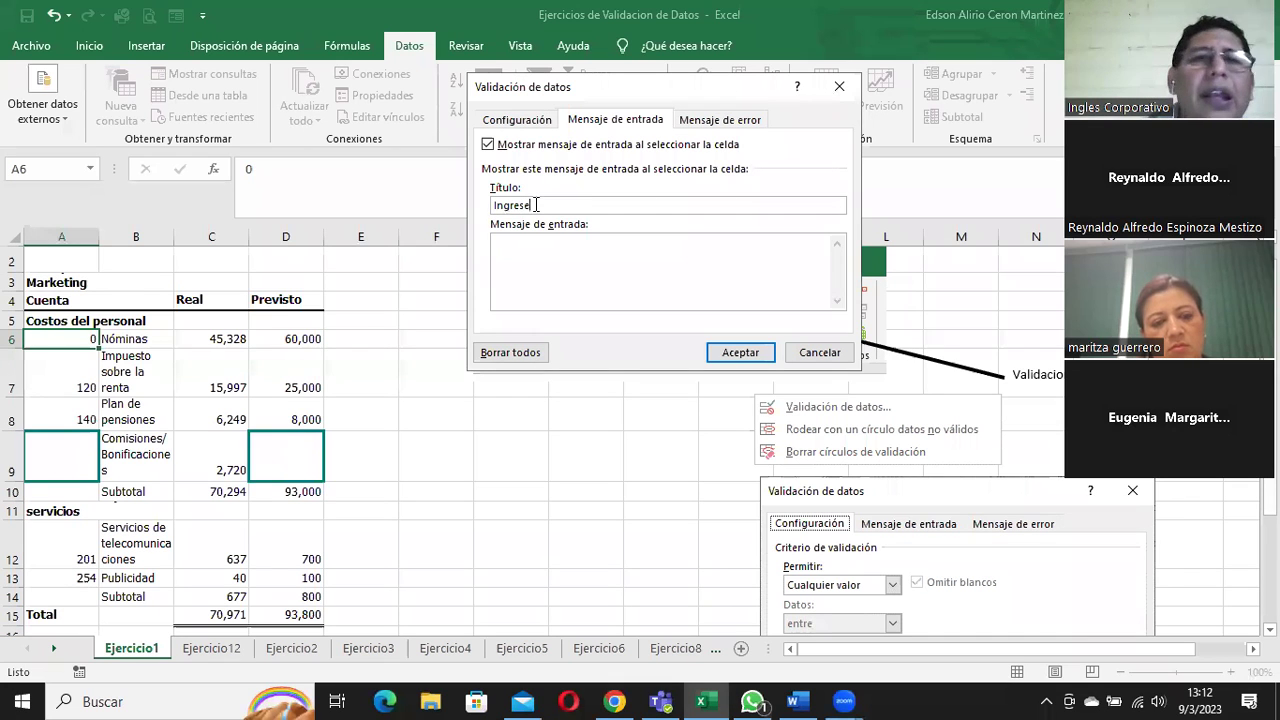
left_click(524, 251)
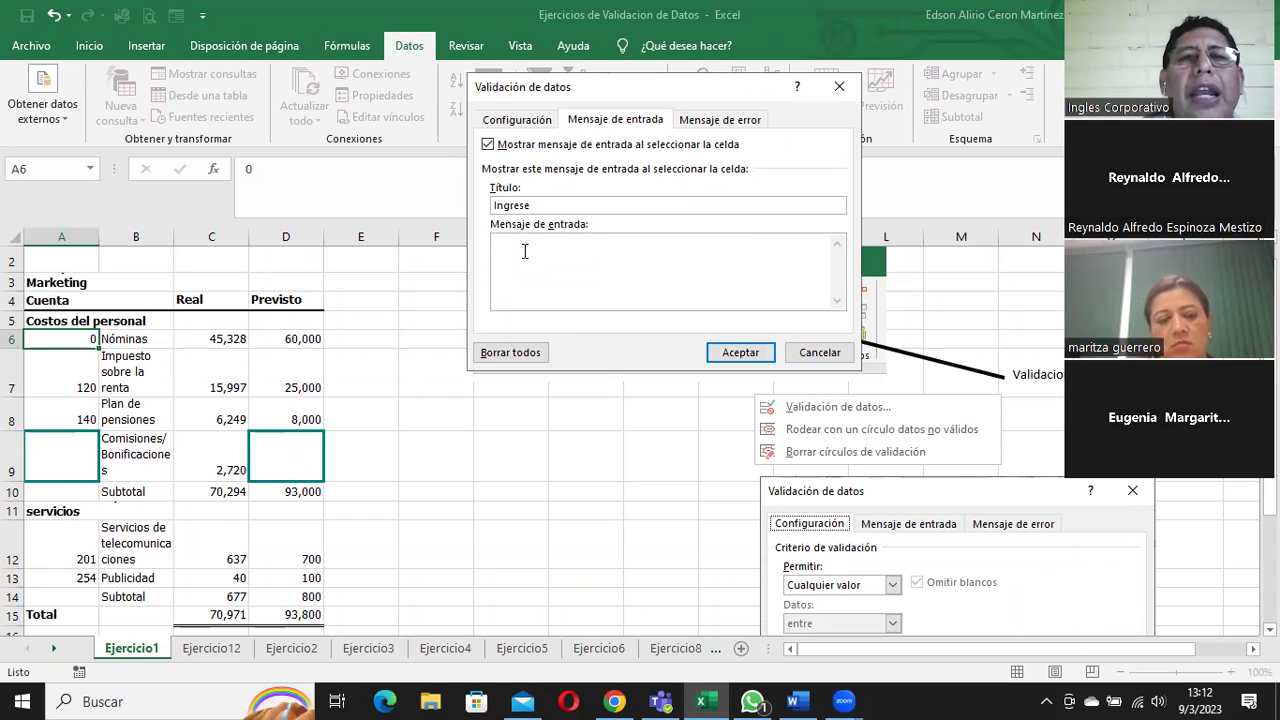
type("Por favor los codo")
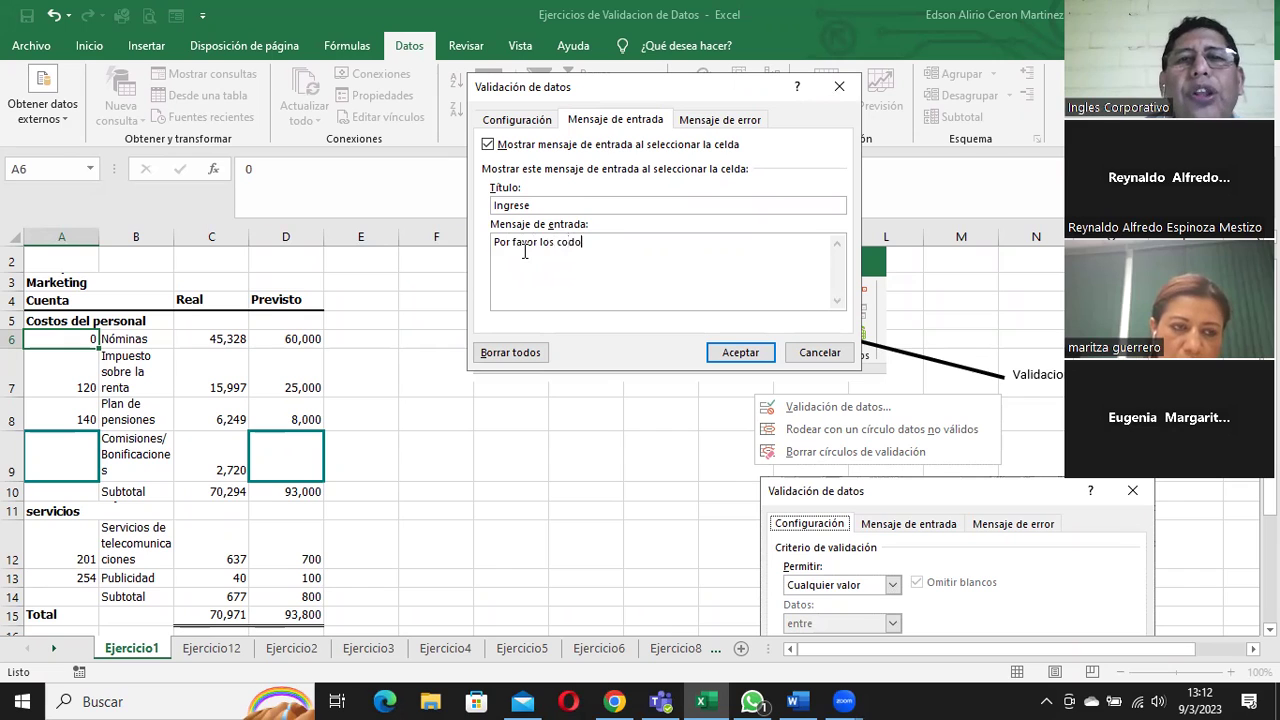
key("BackSpace")
key("BackSpace")
type("digos que")
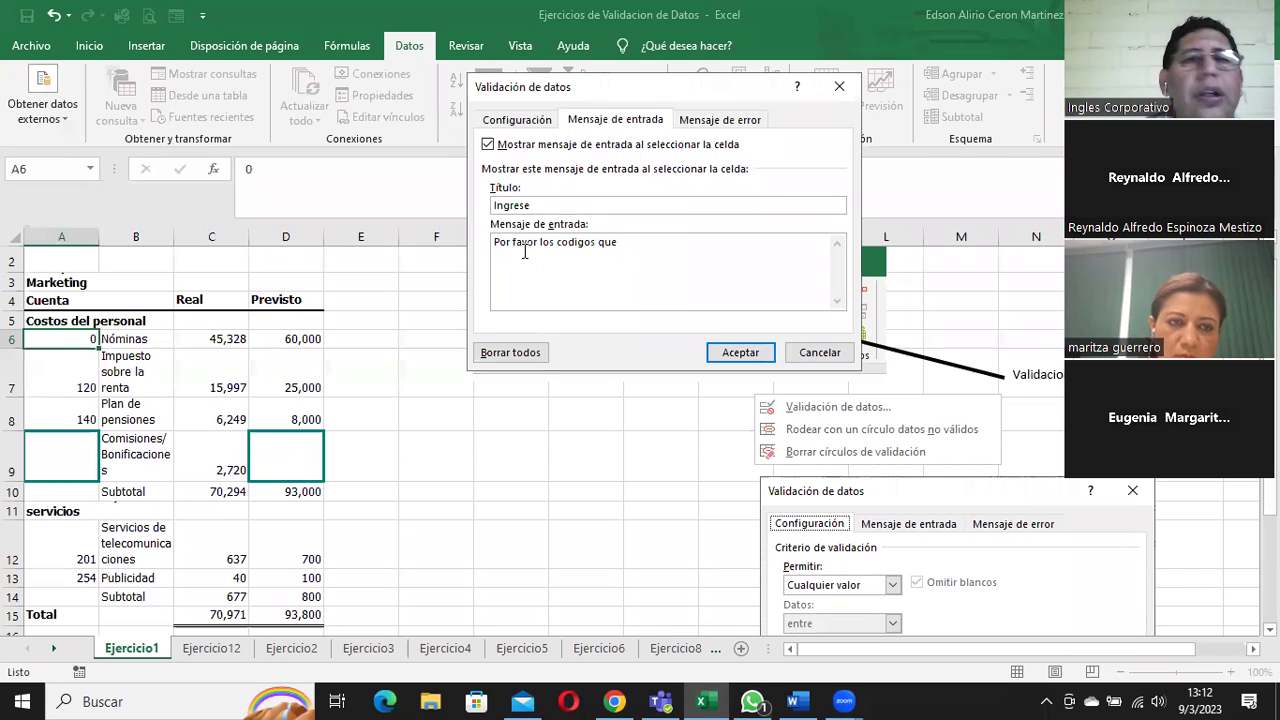
type(" escriba deben de ser de tre")
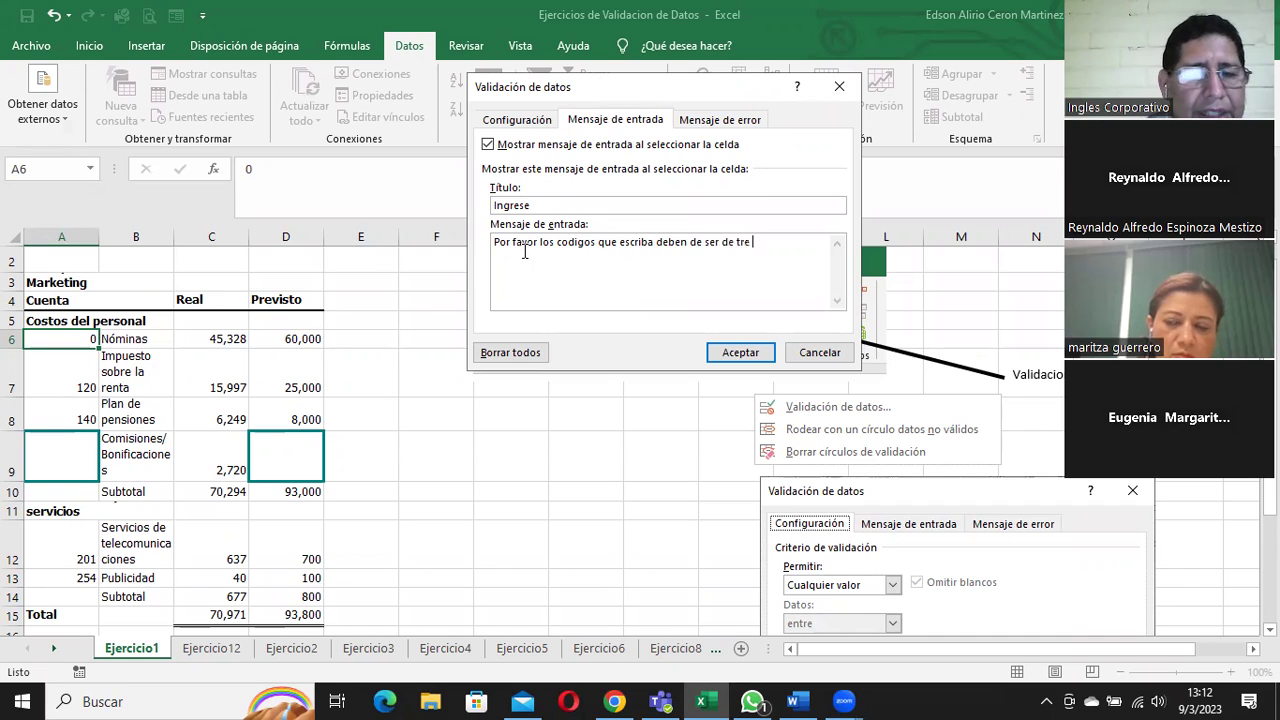
type("itos")
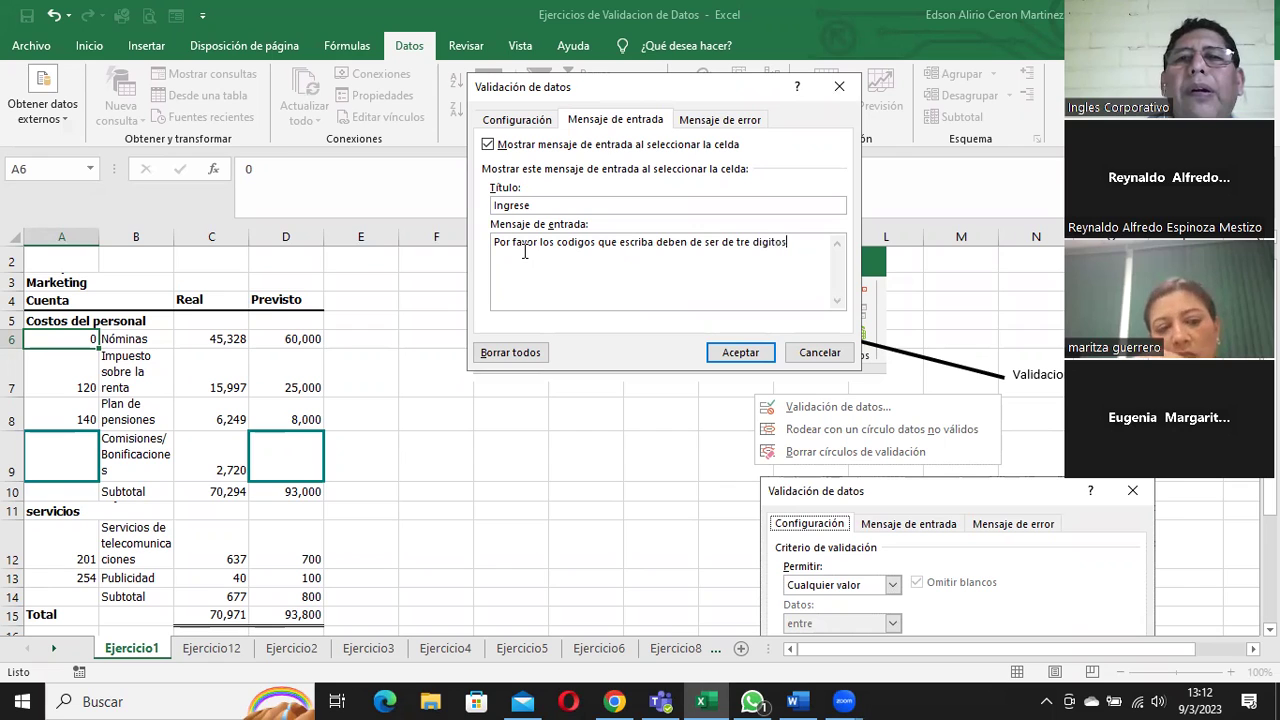
left_click(749, 242)
type("s")
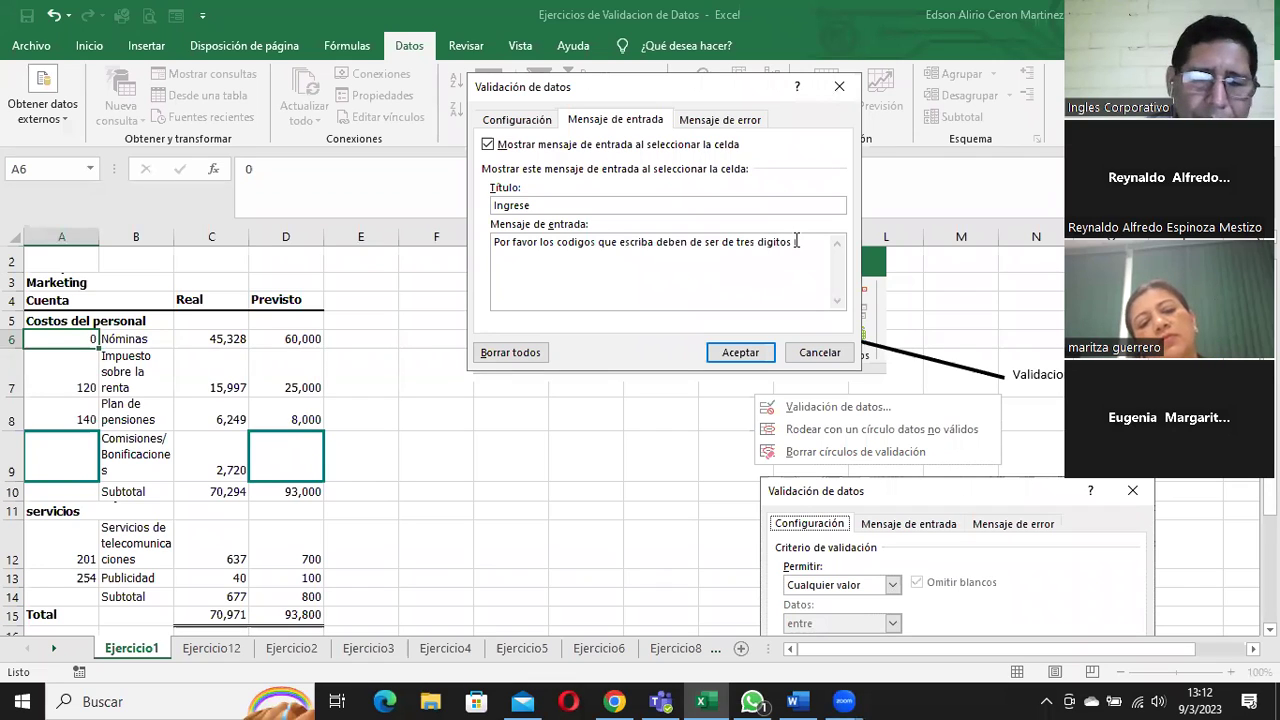
type(" entre")
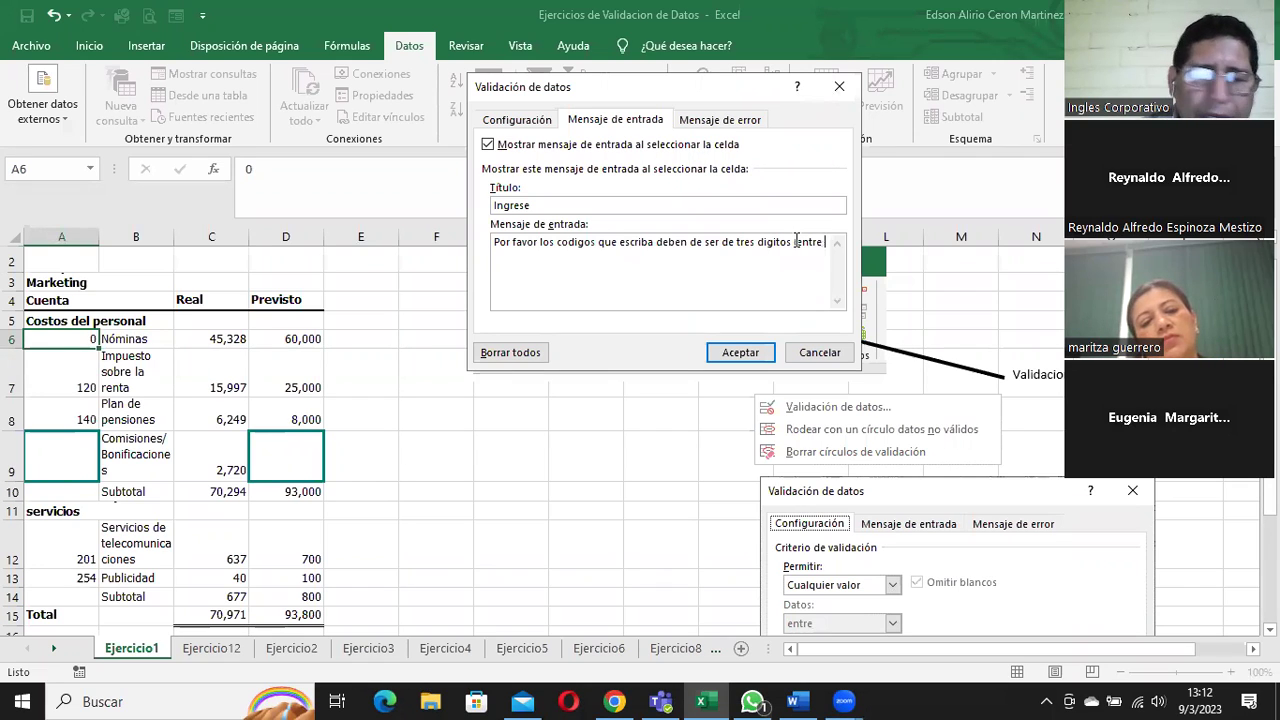
type(" 0 y")
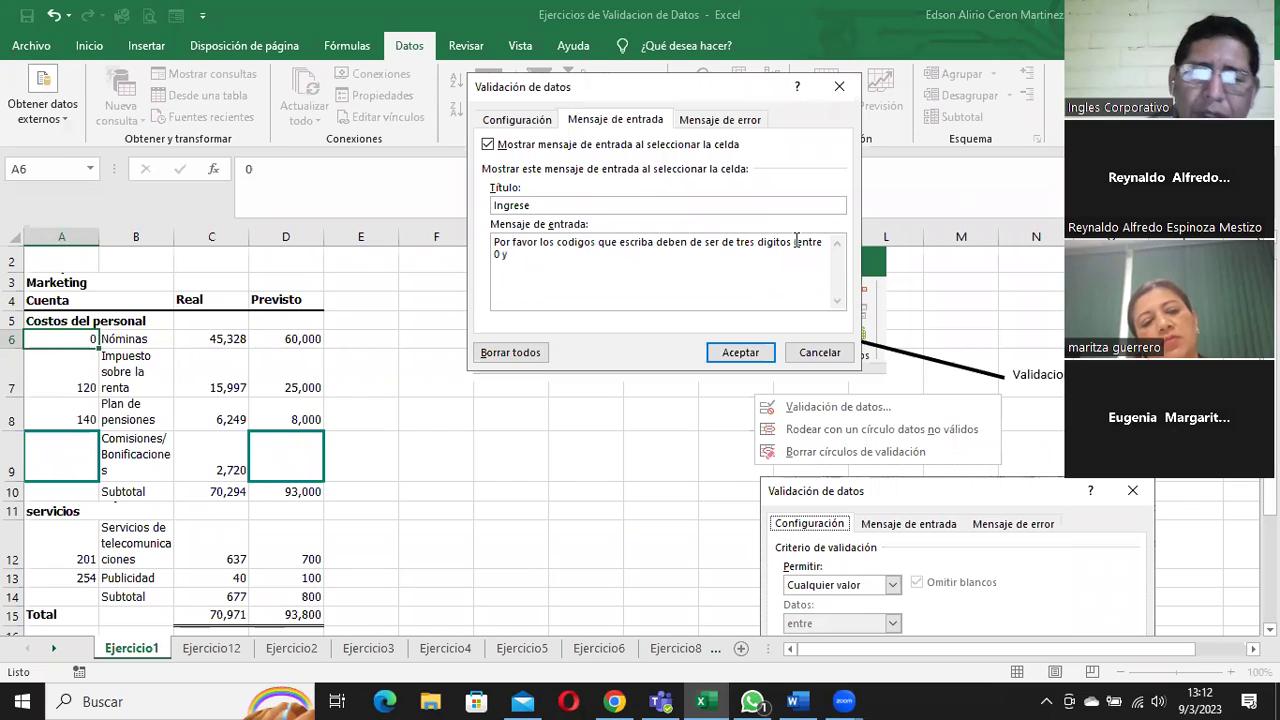
type(" 999")
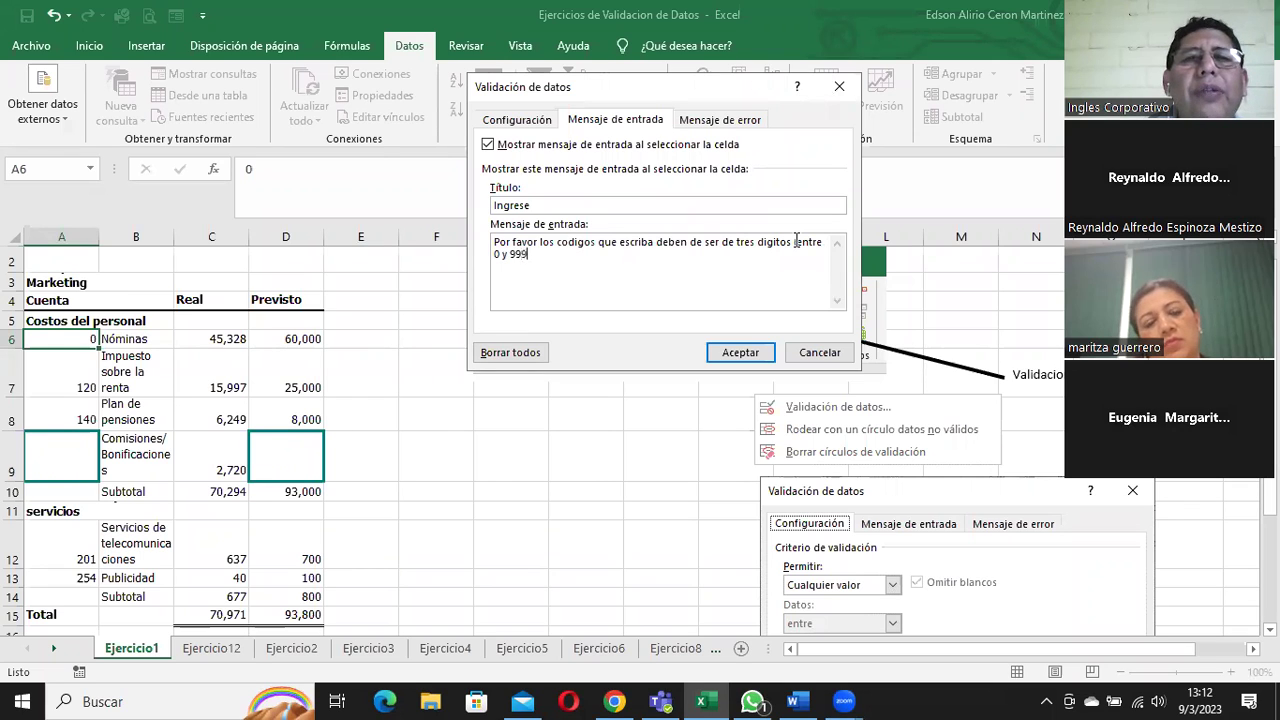
left_click(796, 241)
type("(")
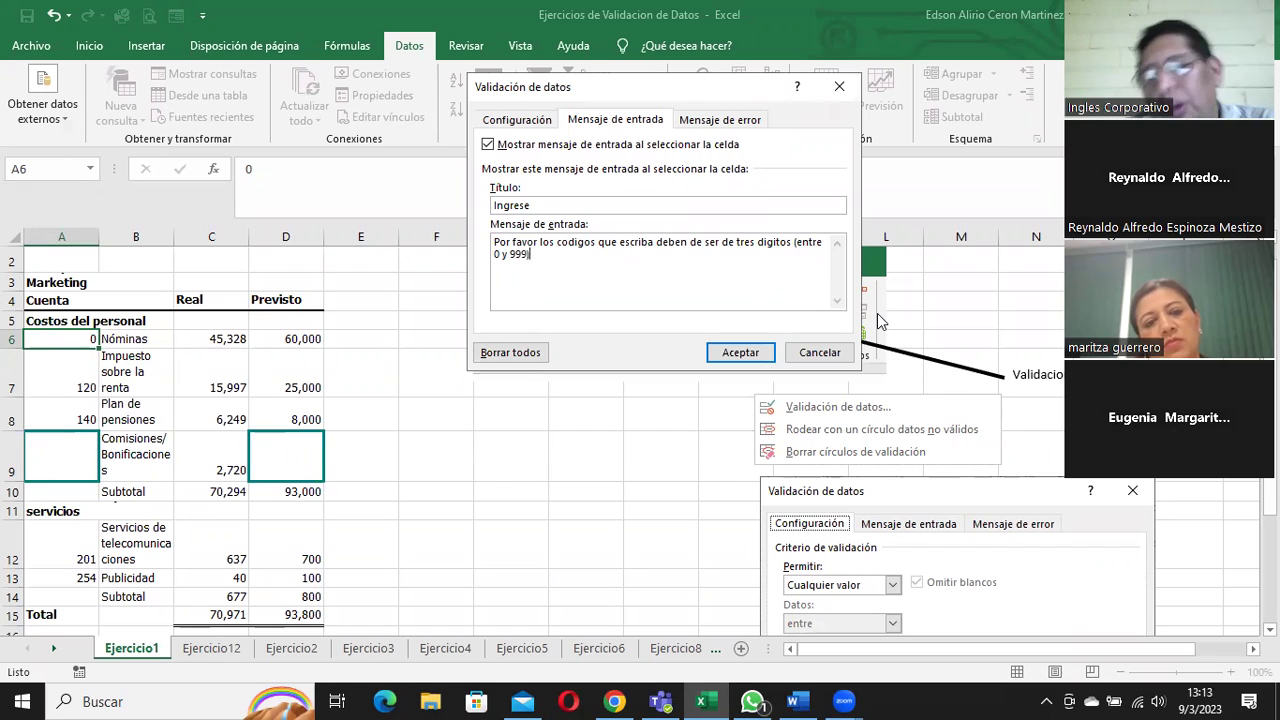
type(")")
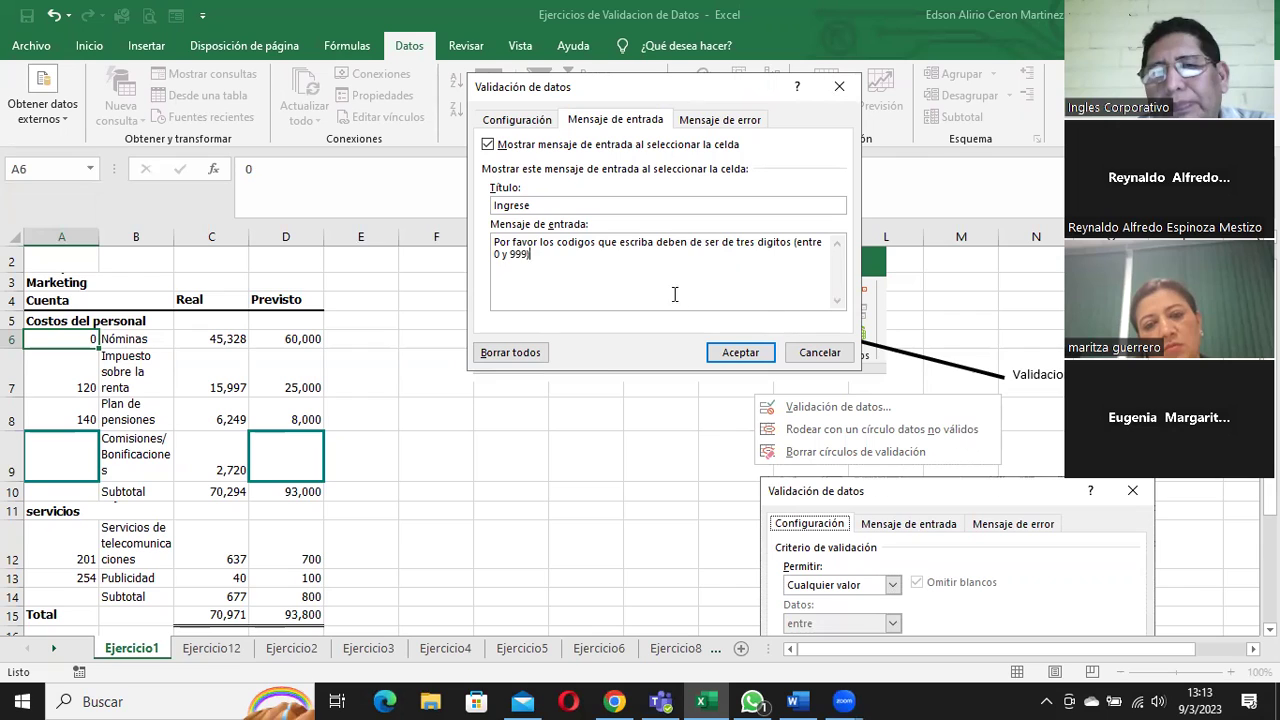
type("01")
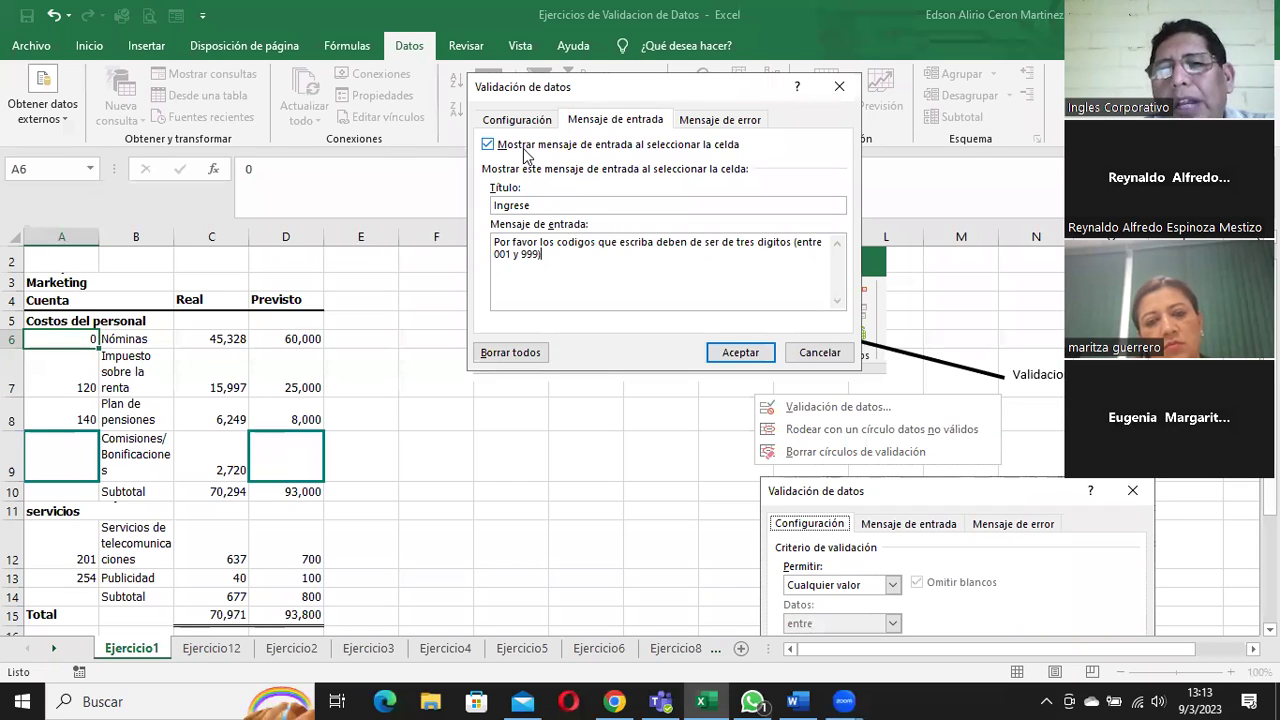
left_click(725, 120)
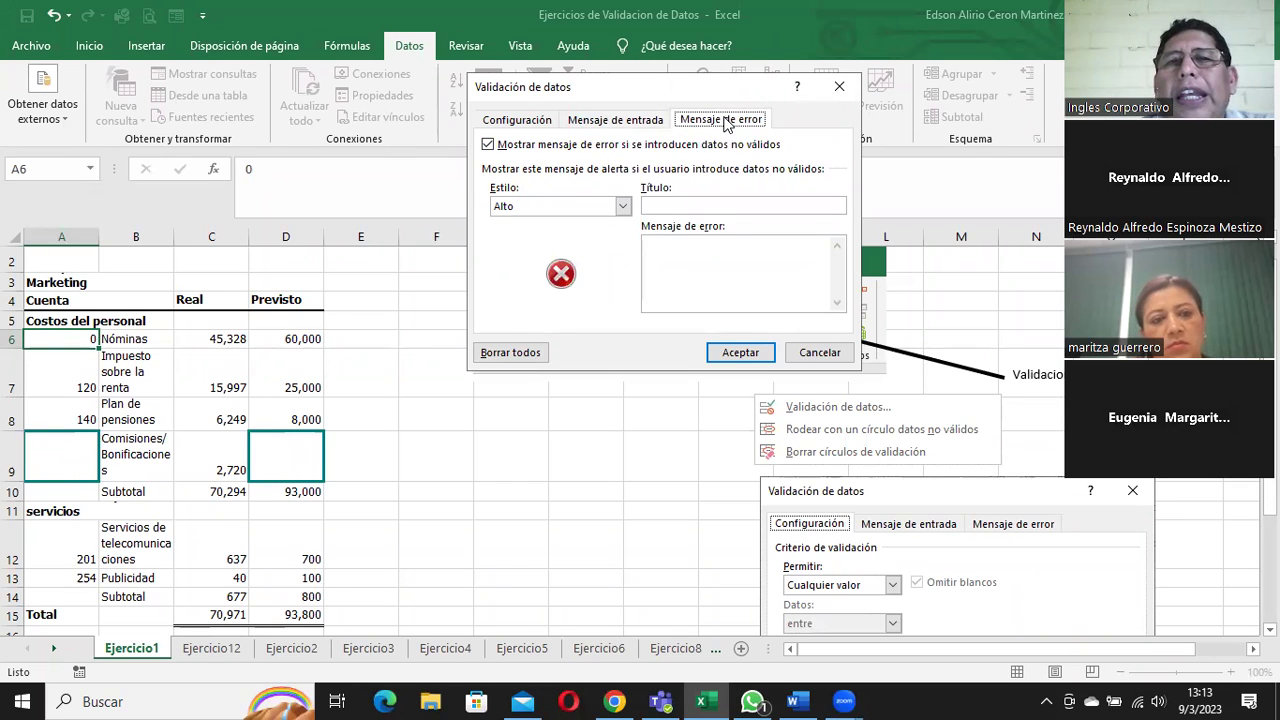
- Title the error alert 'Alto' with message 'Por favor ingrese un codigo comprendido entre 001 y 999' and save
left_click(665, 202)
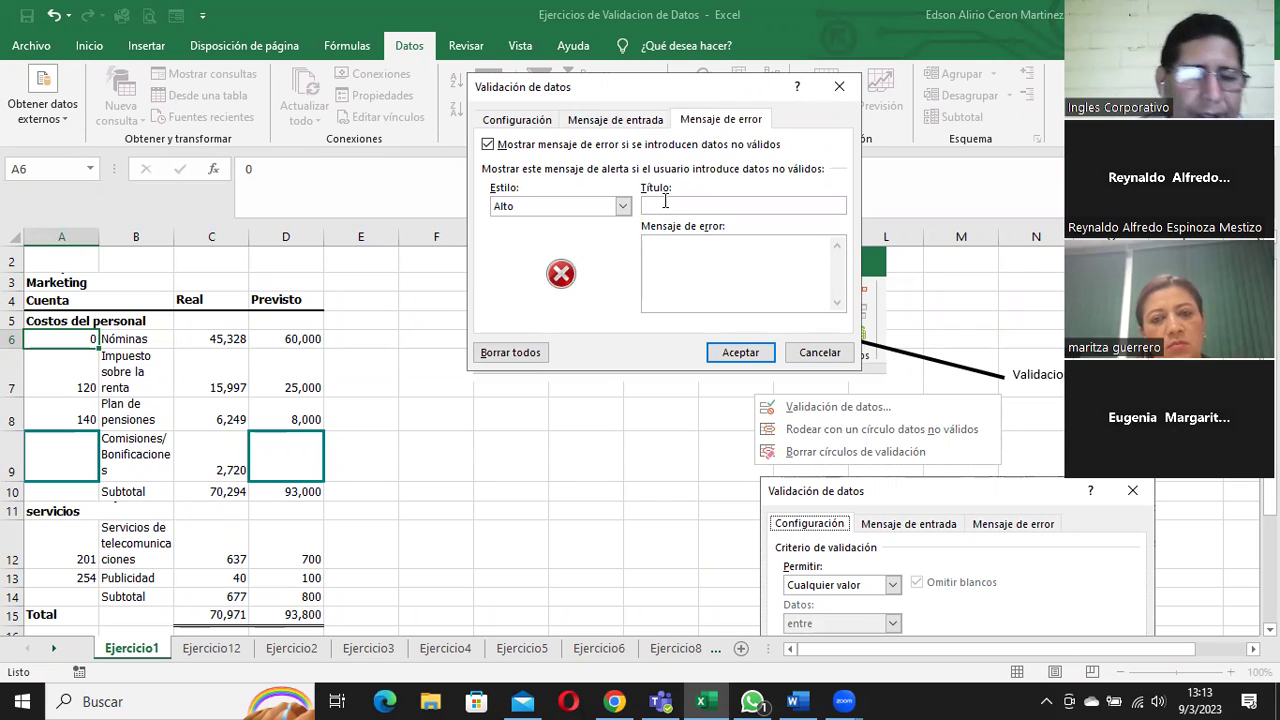
type("Alto")
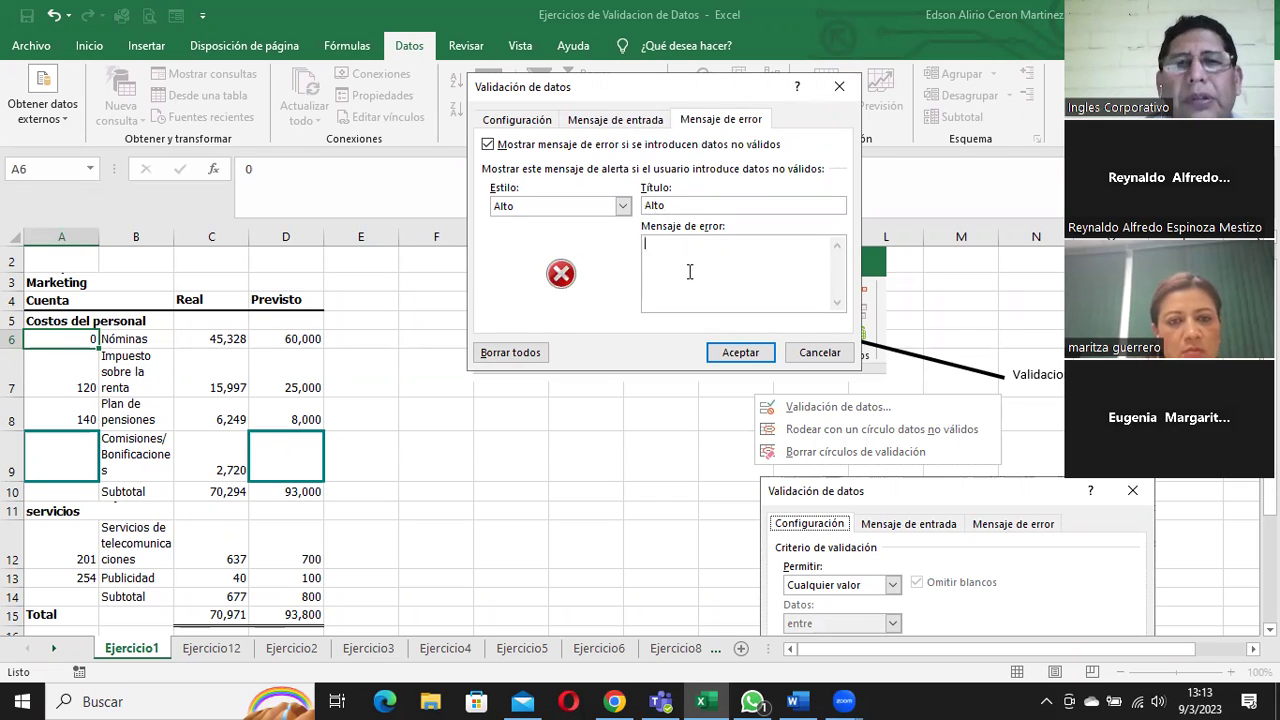
type("or favor ingrese un codigo c")
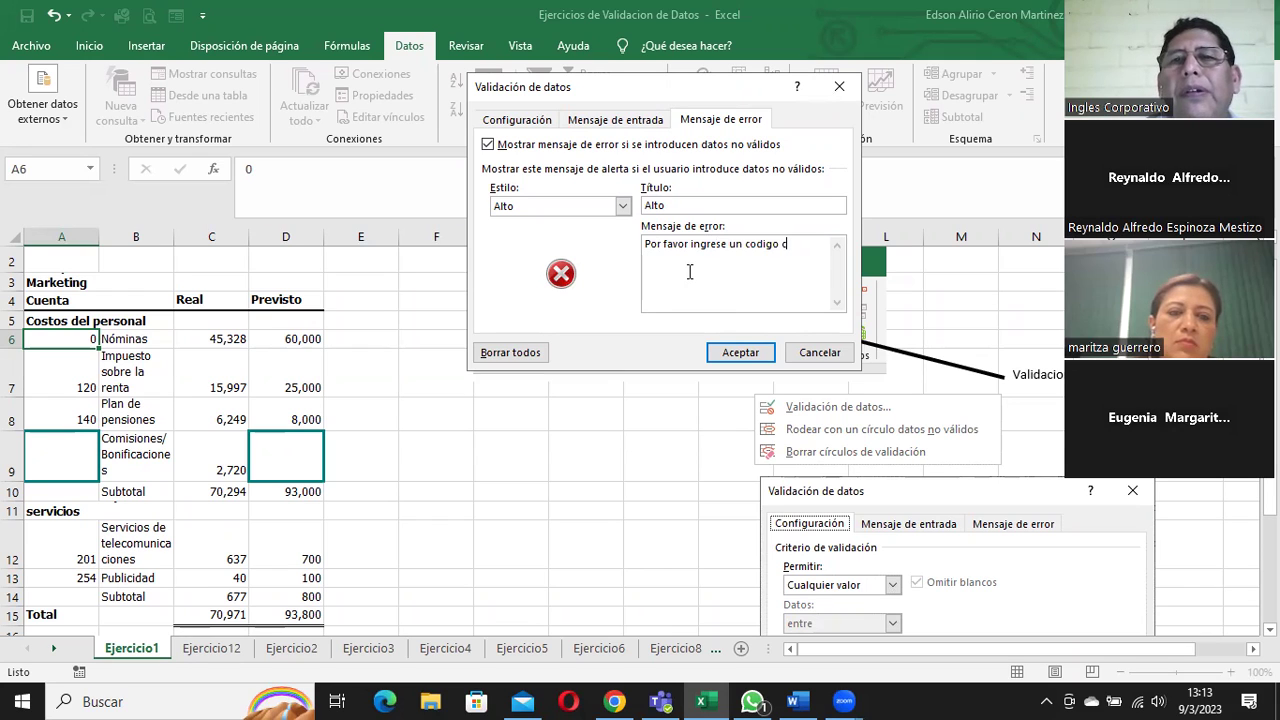
type("omprendido")
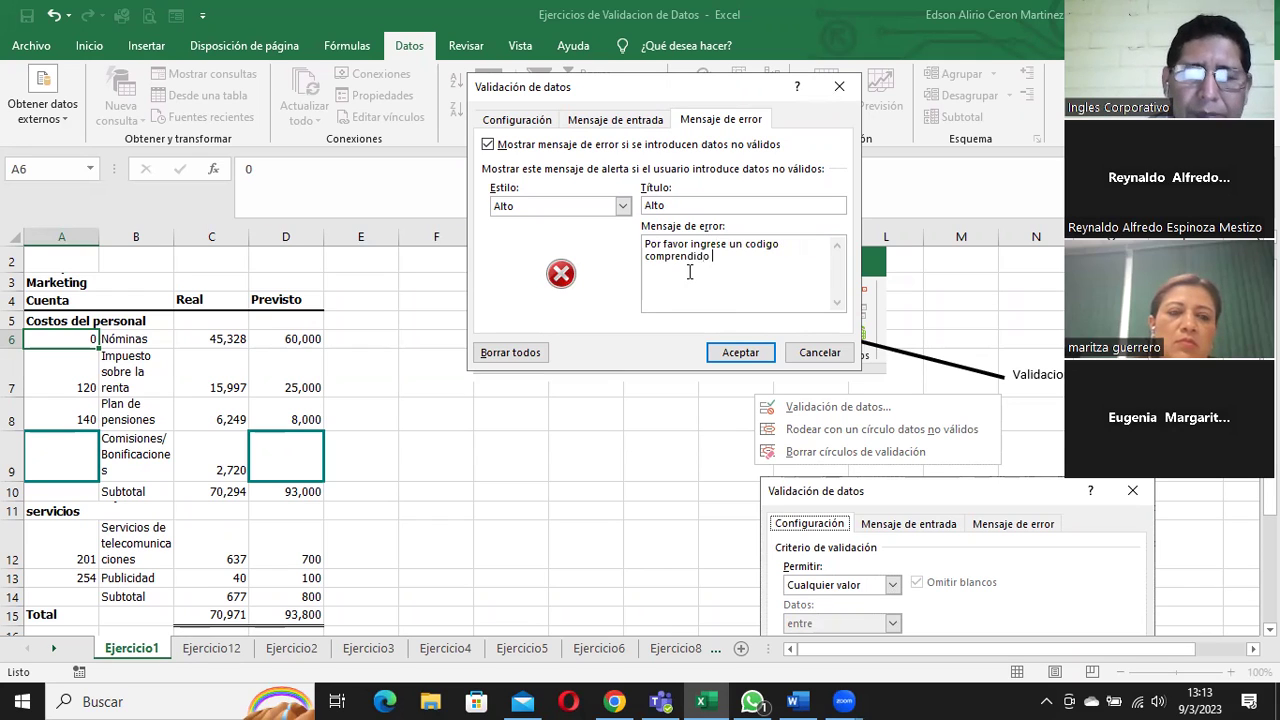
type("000")
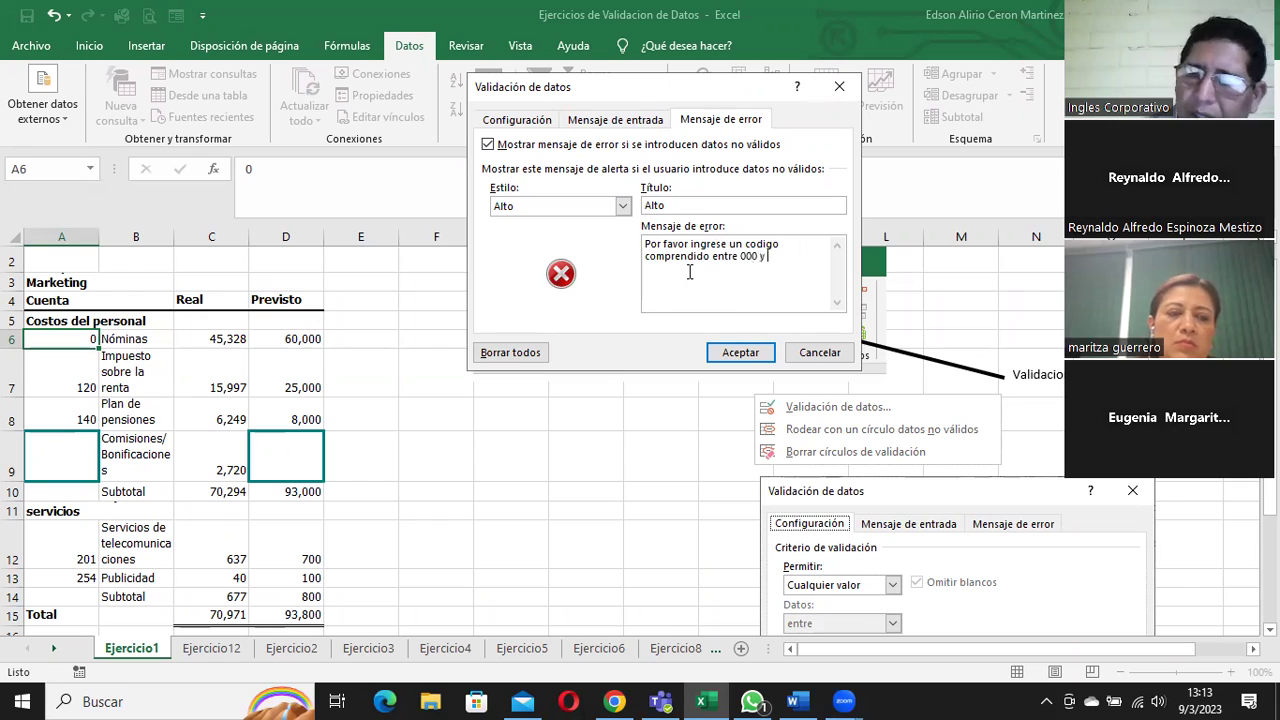
type("y")
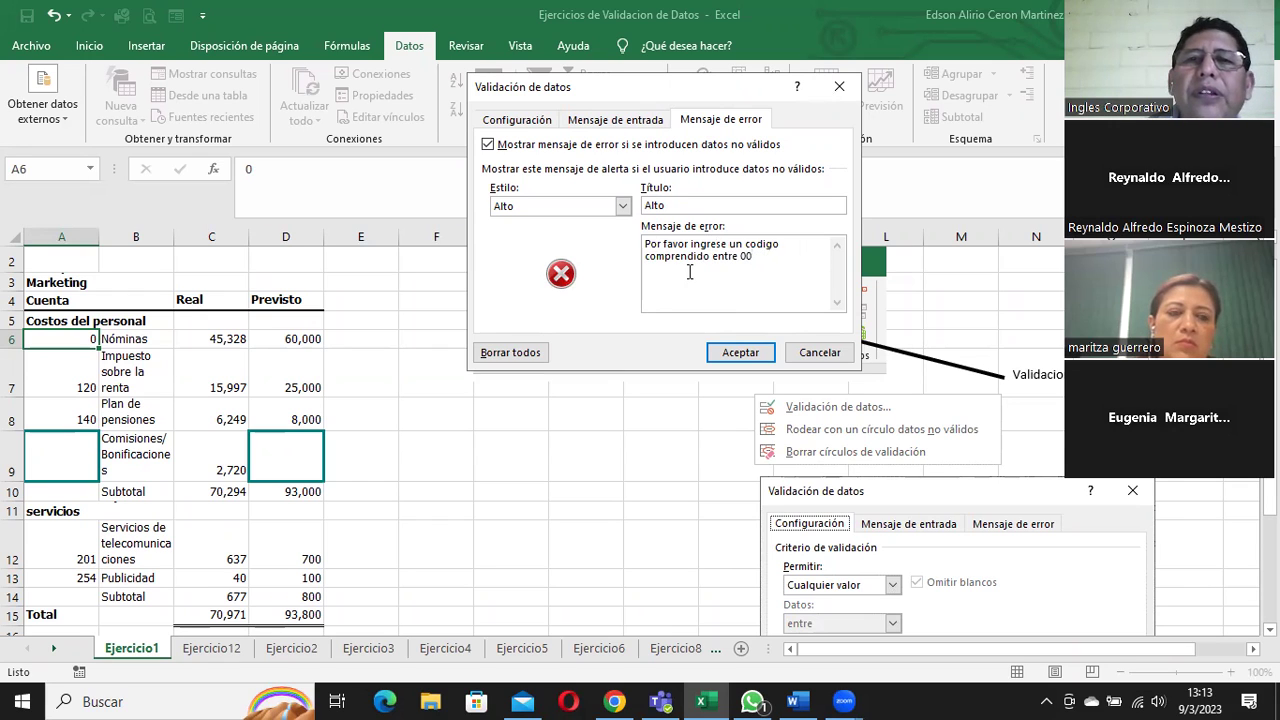
type("1 y 999")
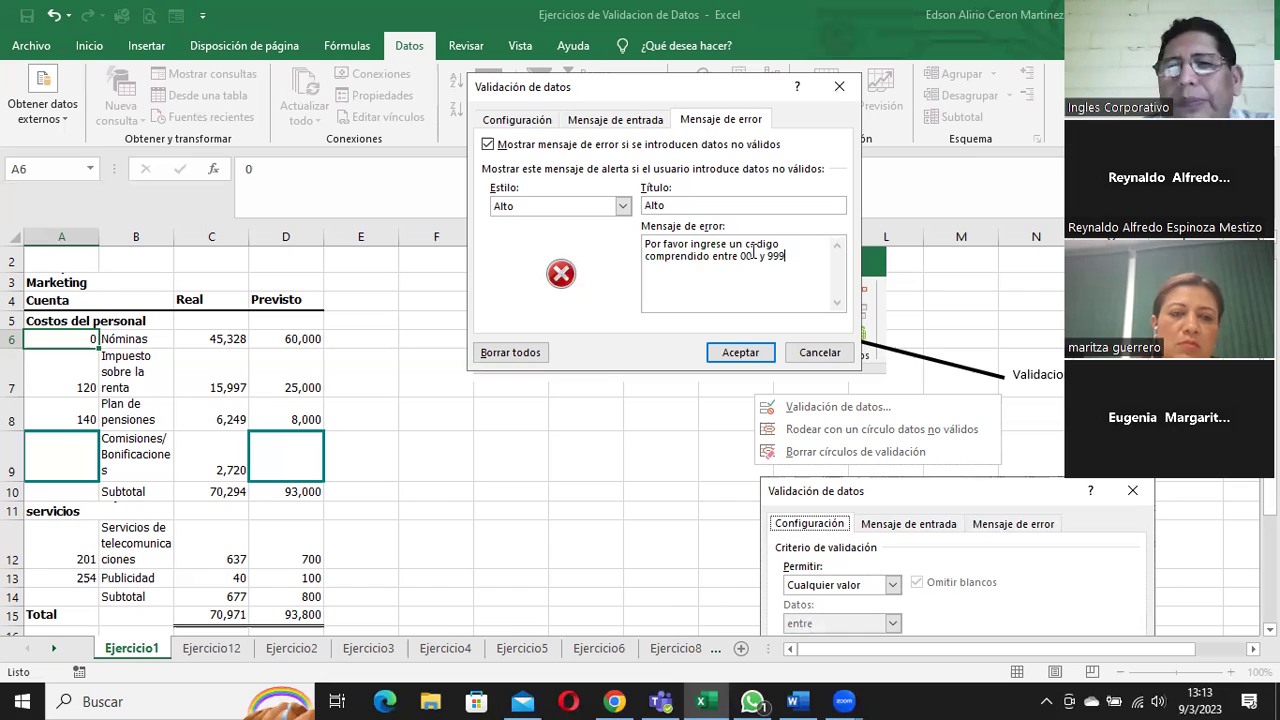
left_click(741, 352)
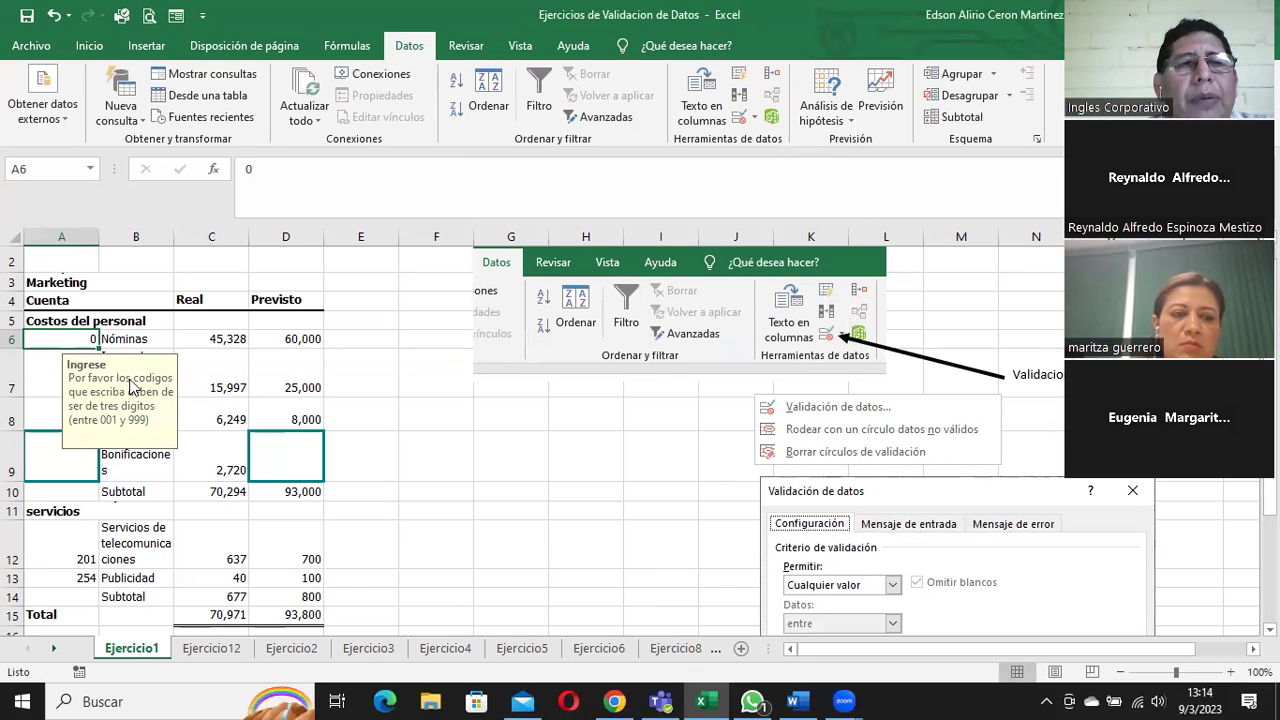
- Enter 001 and then 999 in cell A6; both codes are accepted
double_click(64, 338)
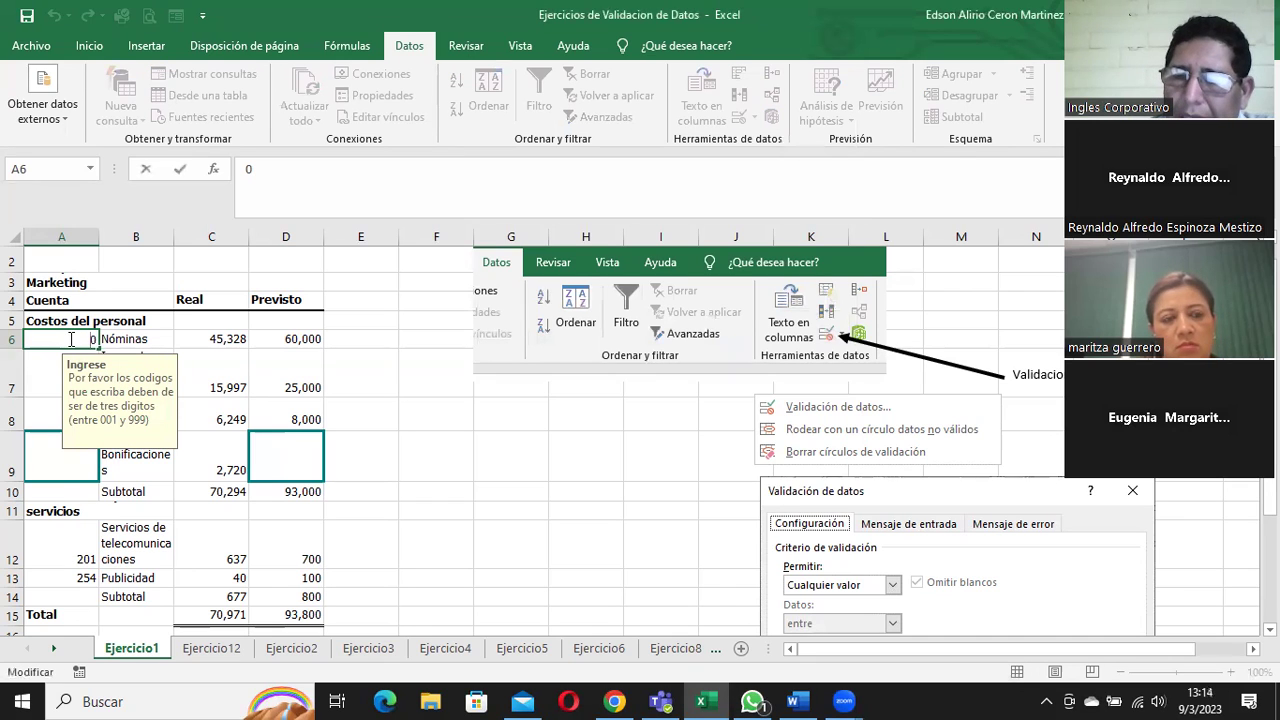
type("010")
key("BackSpace")
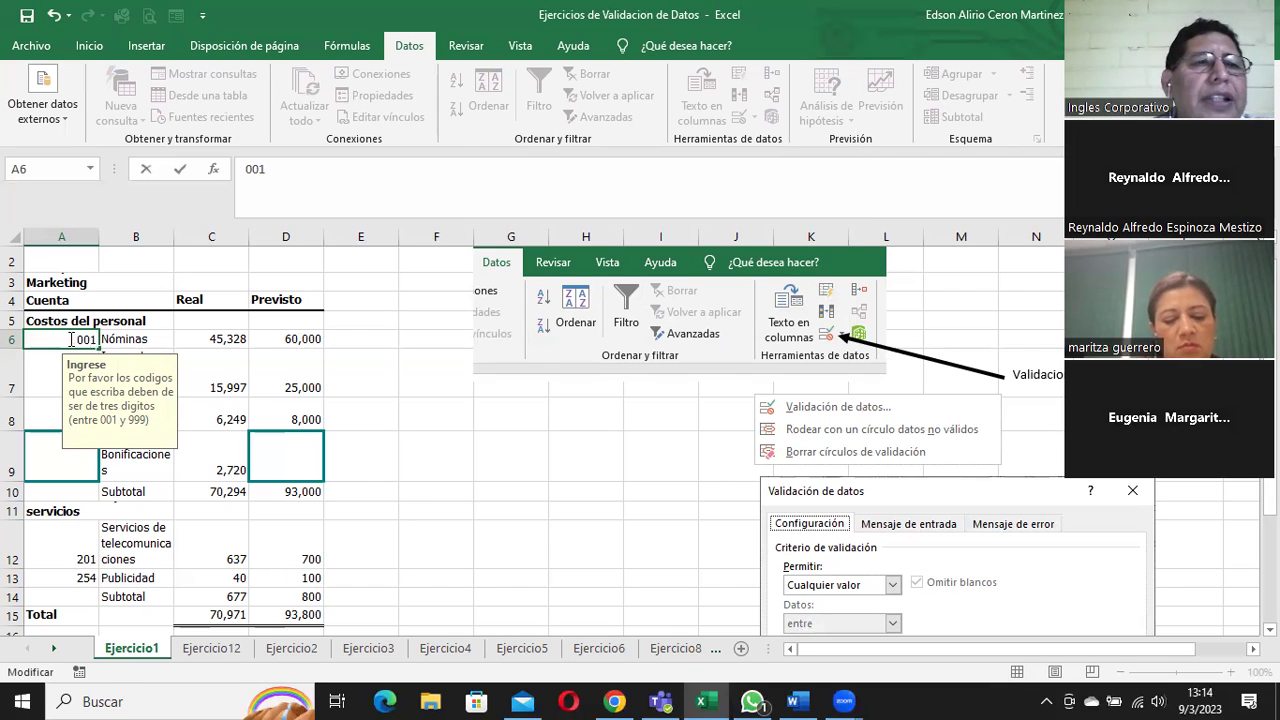
key("Return")
left_click(72, 338)
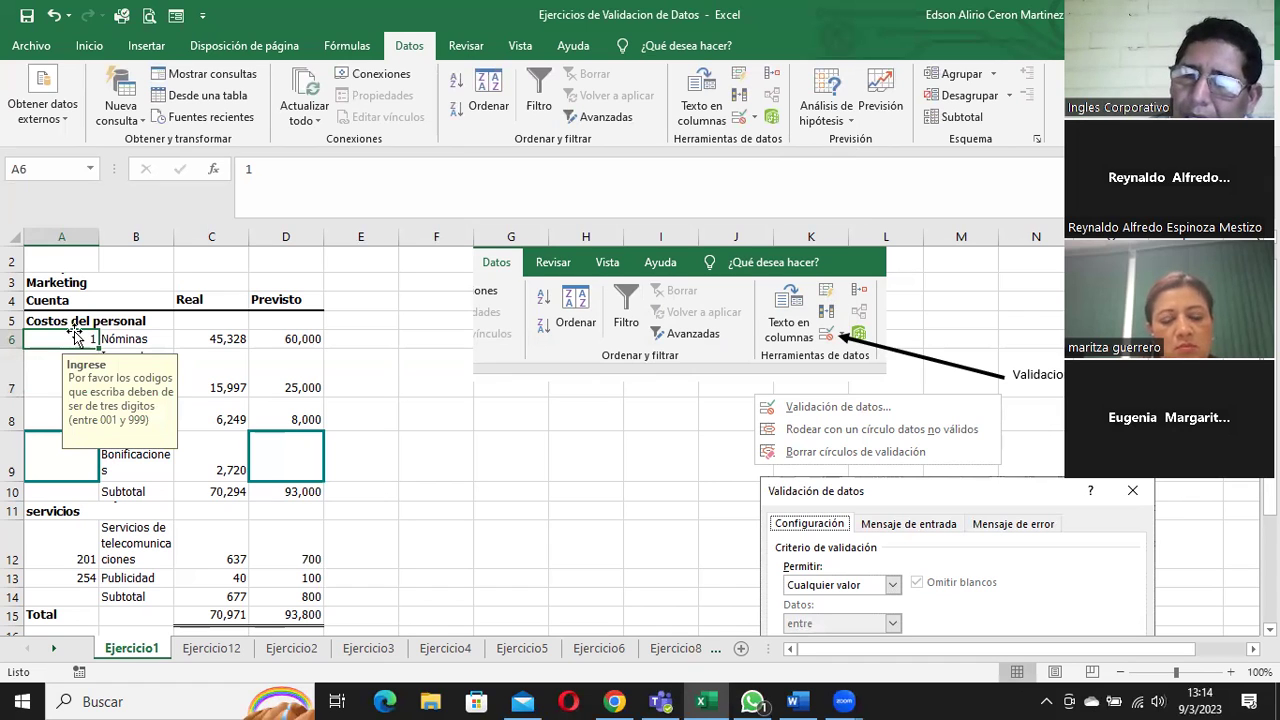
type("999")
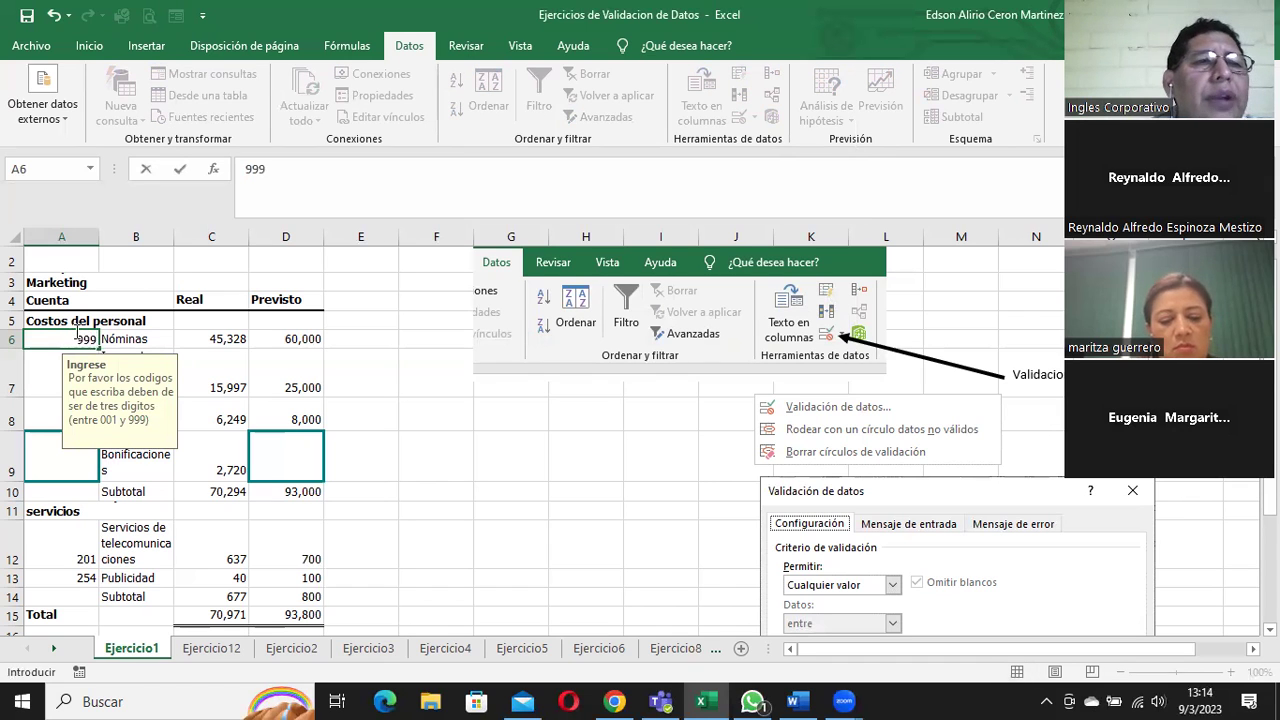
key("Return")
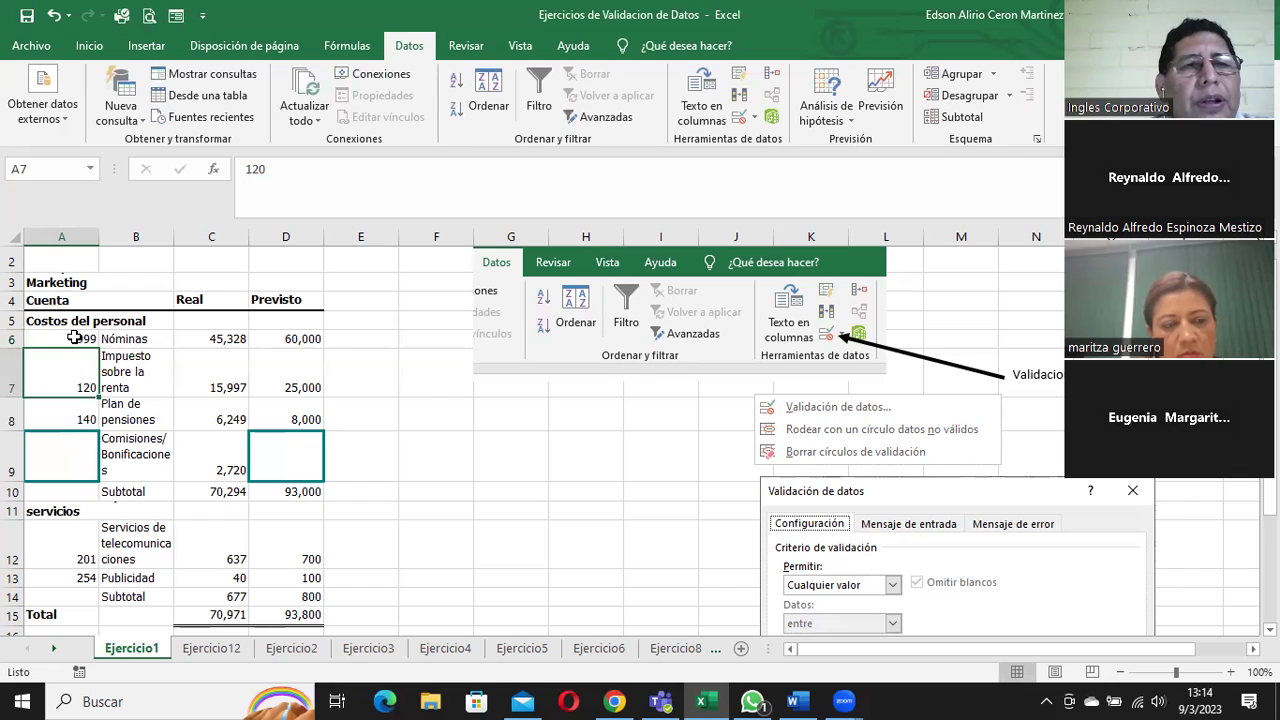
- Try 1010 in A6, which the Alto alert rejects, and cancel to keep 999
left_click(75, 338)
type("1010")
key("Return")
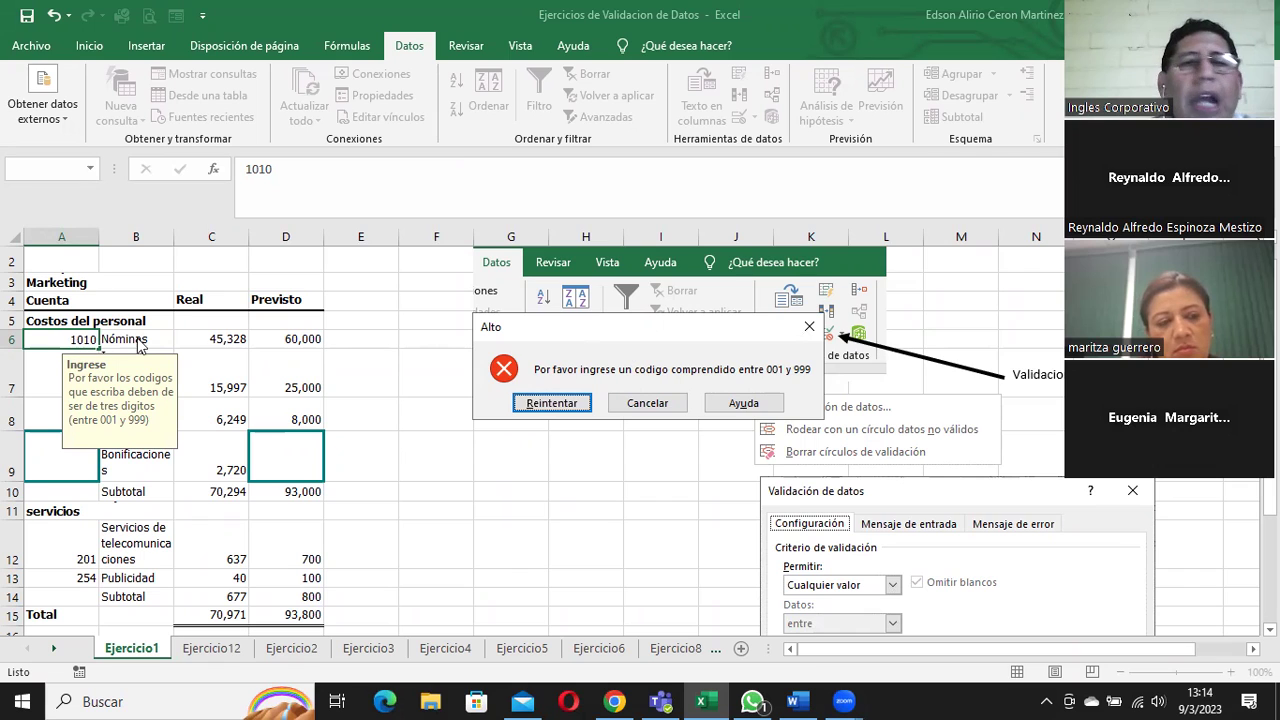
left_click(660, 404)
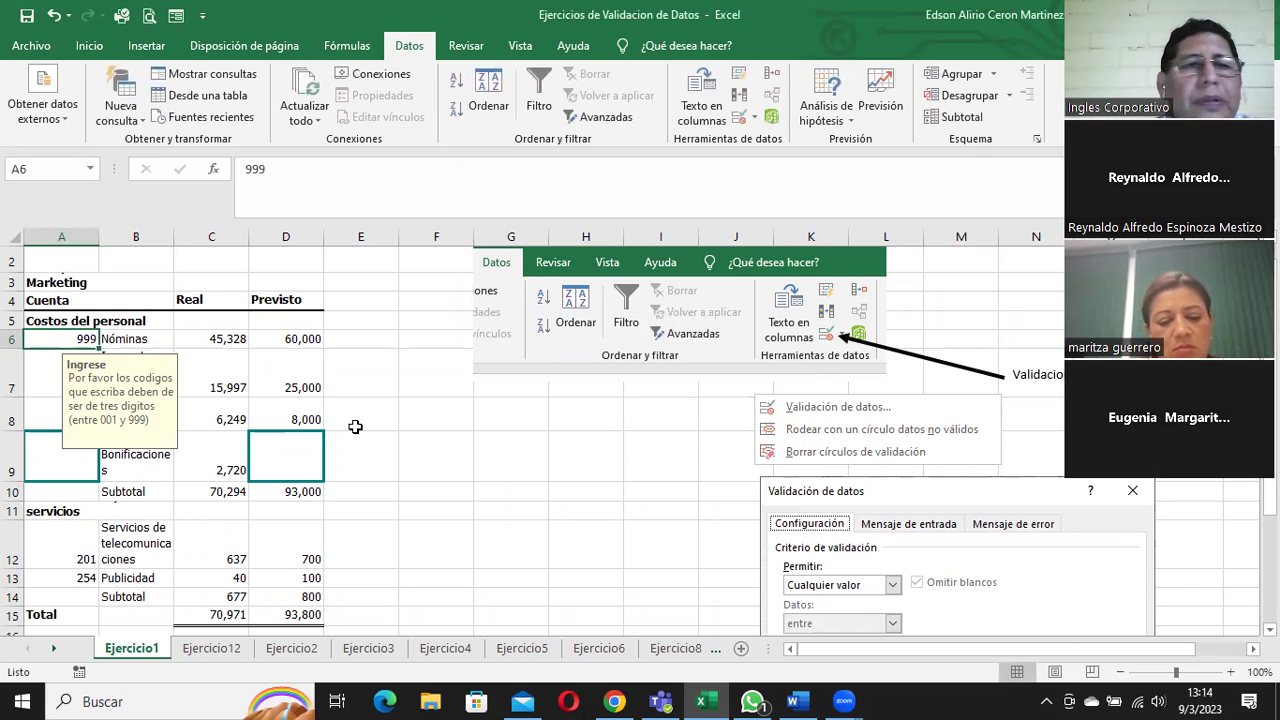
double_click(87, 338)
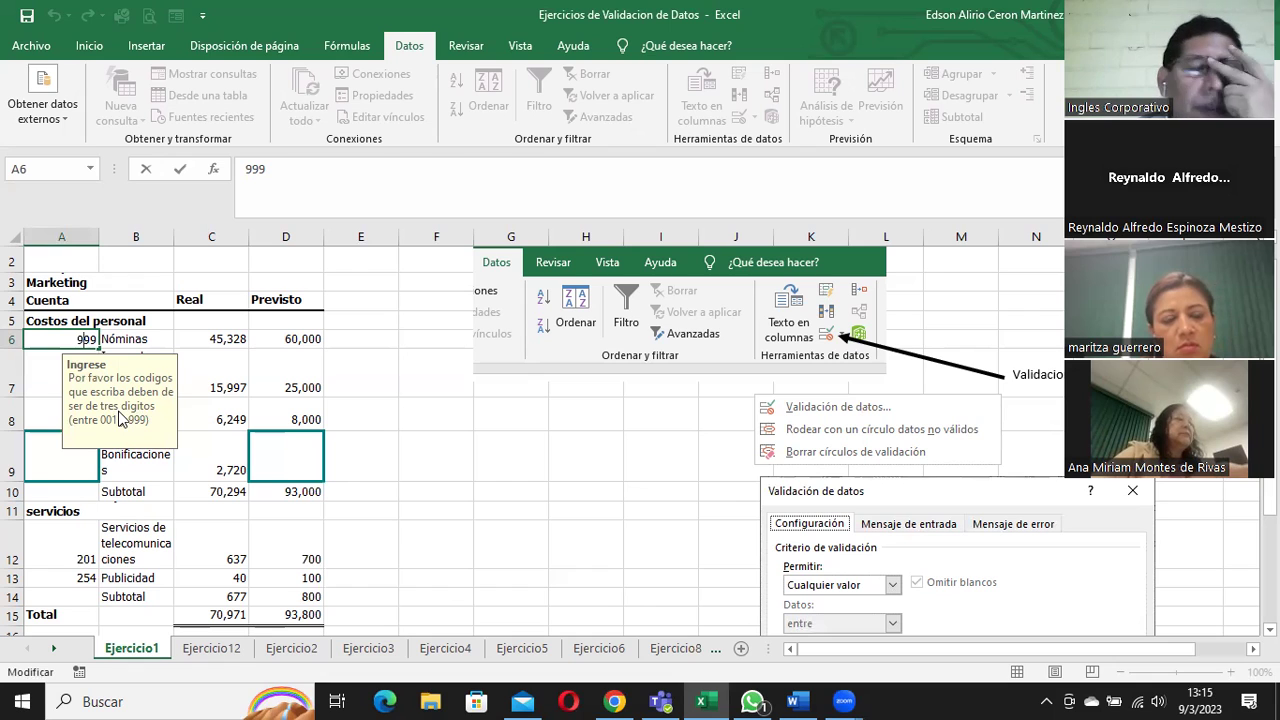
- Finish editing, reselect cell A6 and bring up the Validación de datos options
left_click(402, 412)
left_click(80, 342)
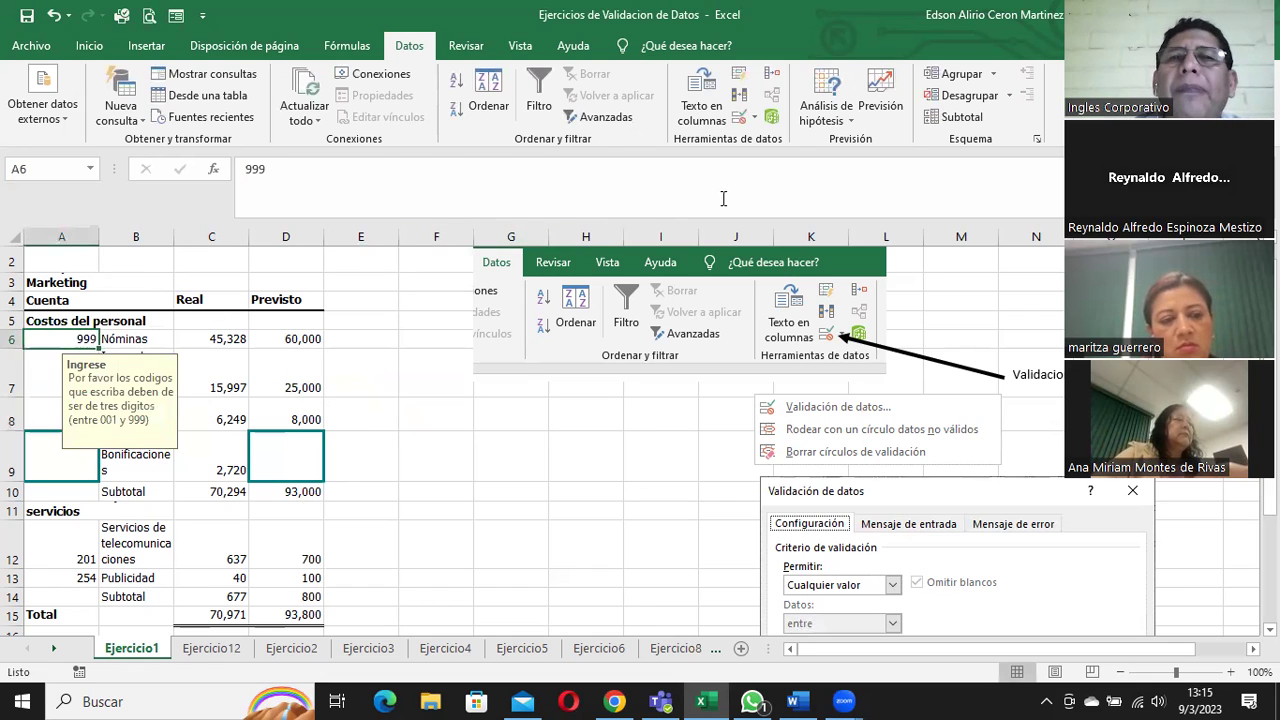
left_click(754, 118)
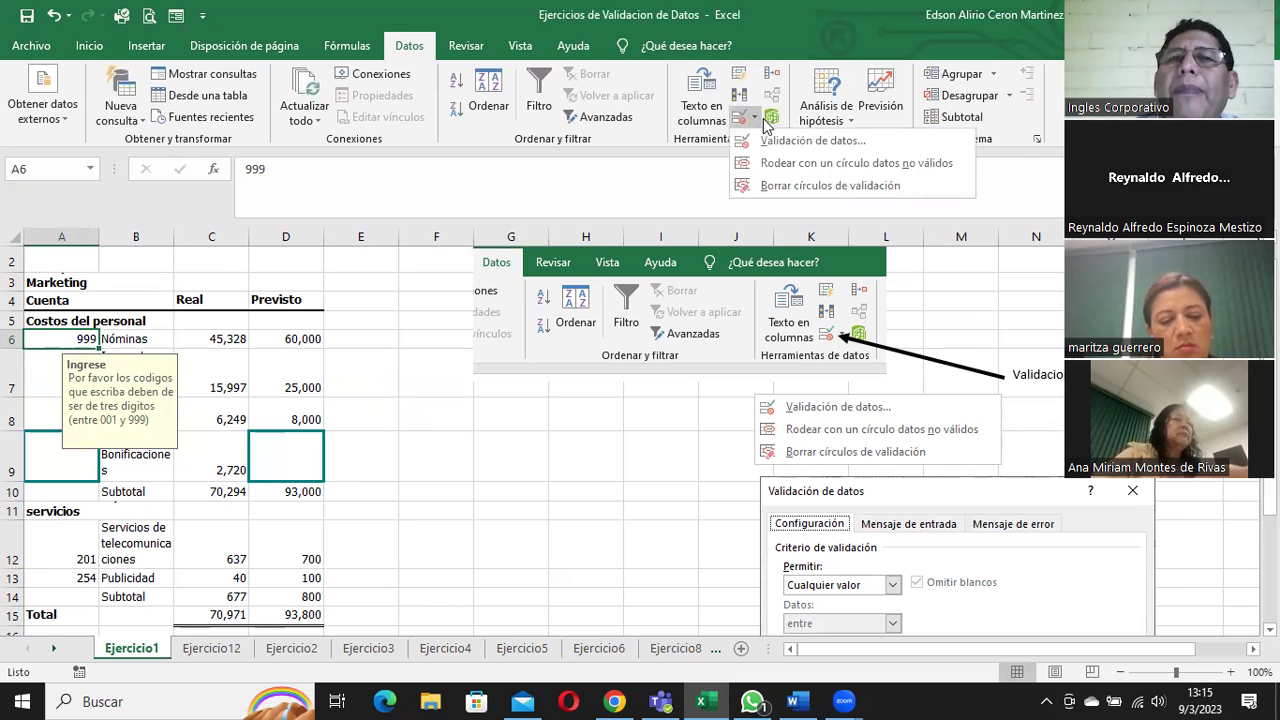
left_click(773, 140)
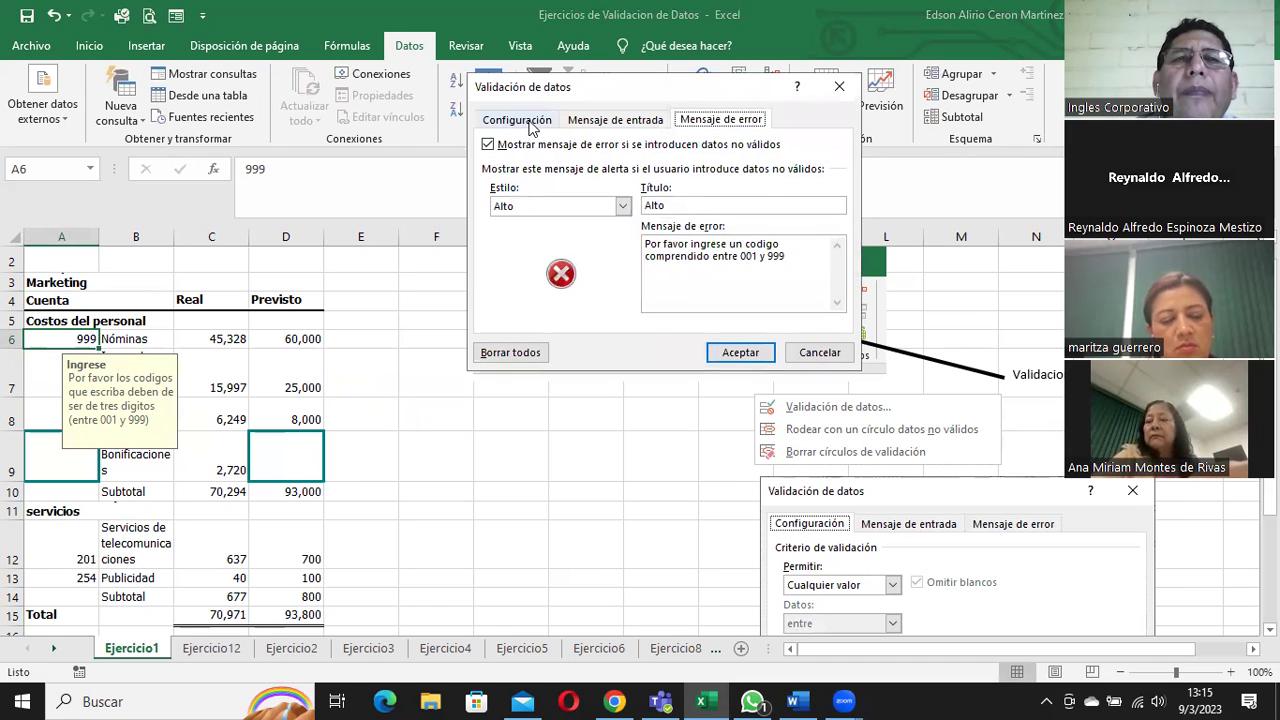
left_click(530, 121)
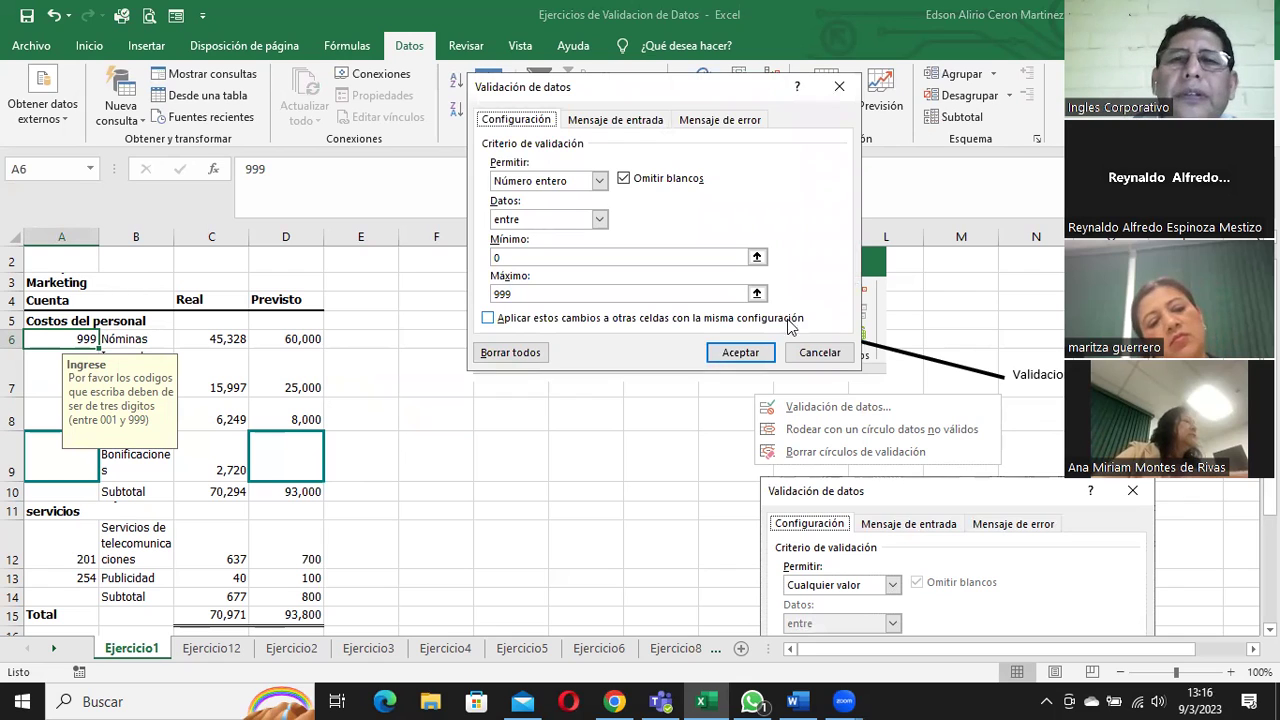
left_click(819, 352)
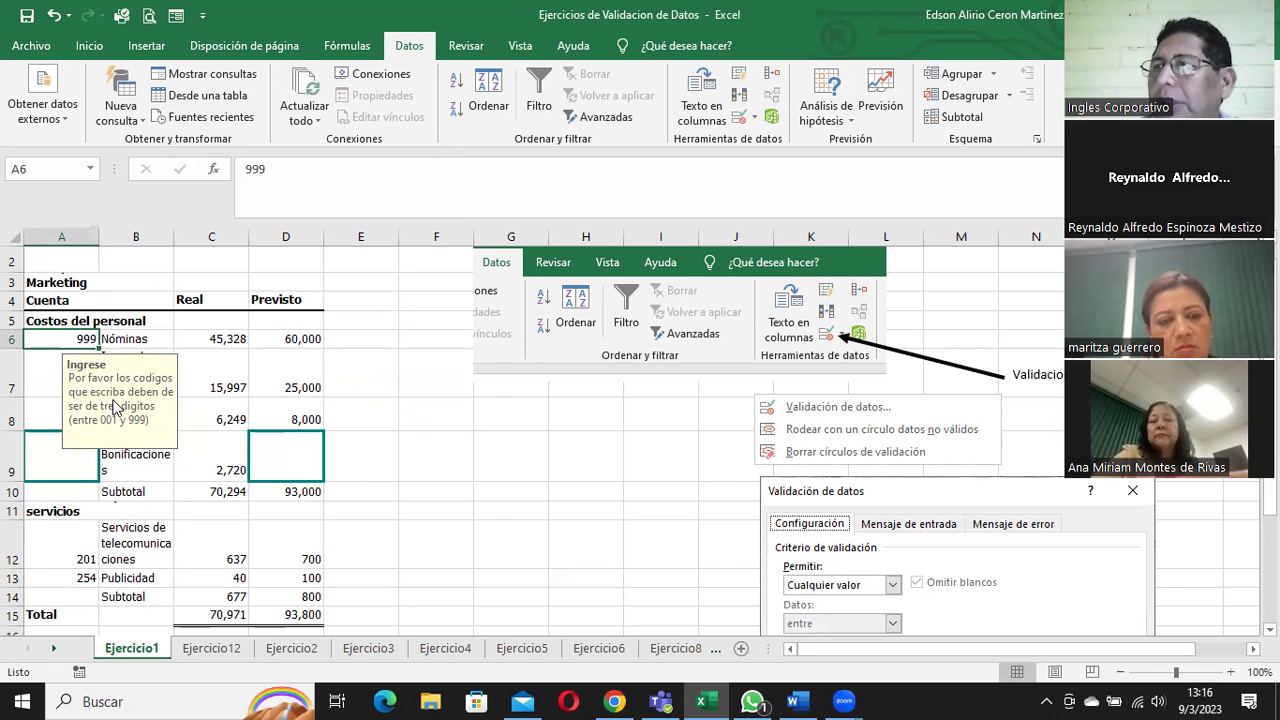
- Enter 1010 in cell A7, then select the code cells A6:A9
left_click(48, 382)
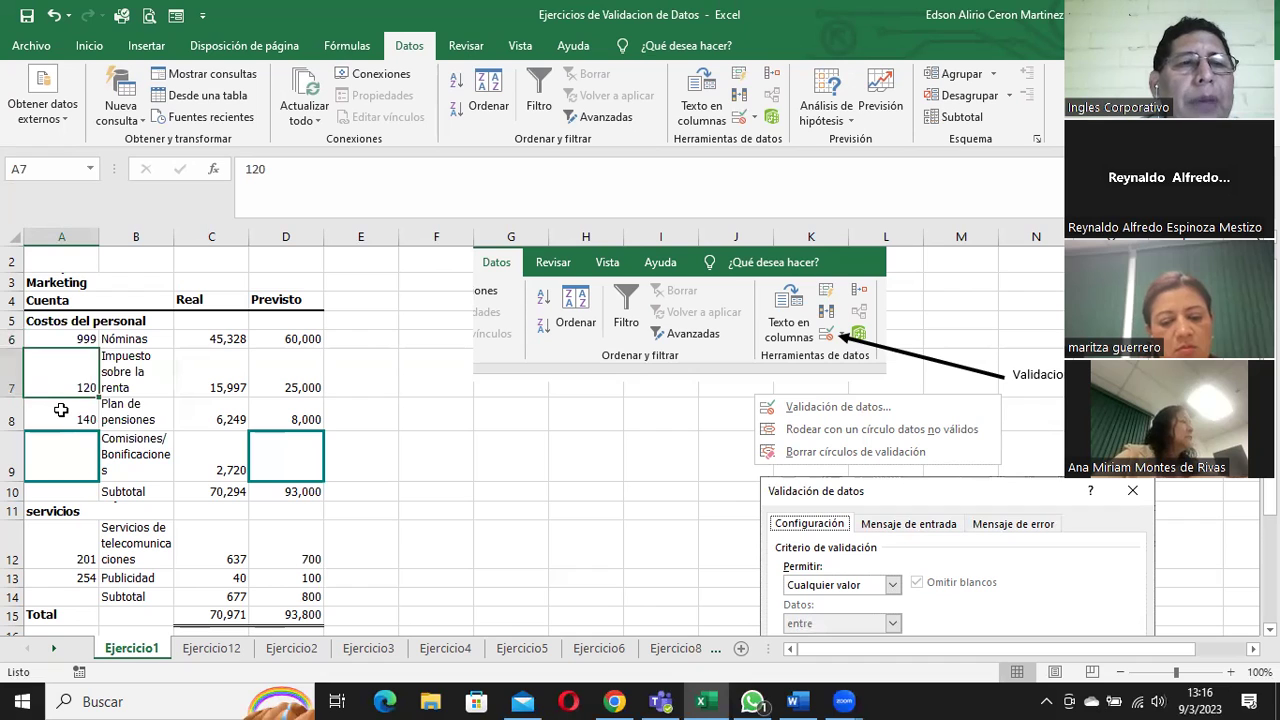
left_click(62, 412)
left_click(63, 375)
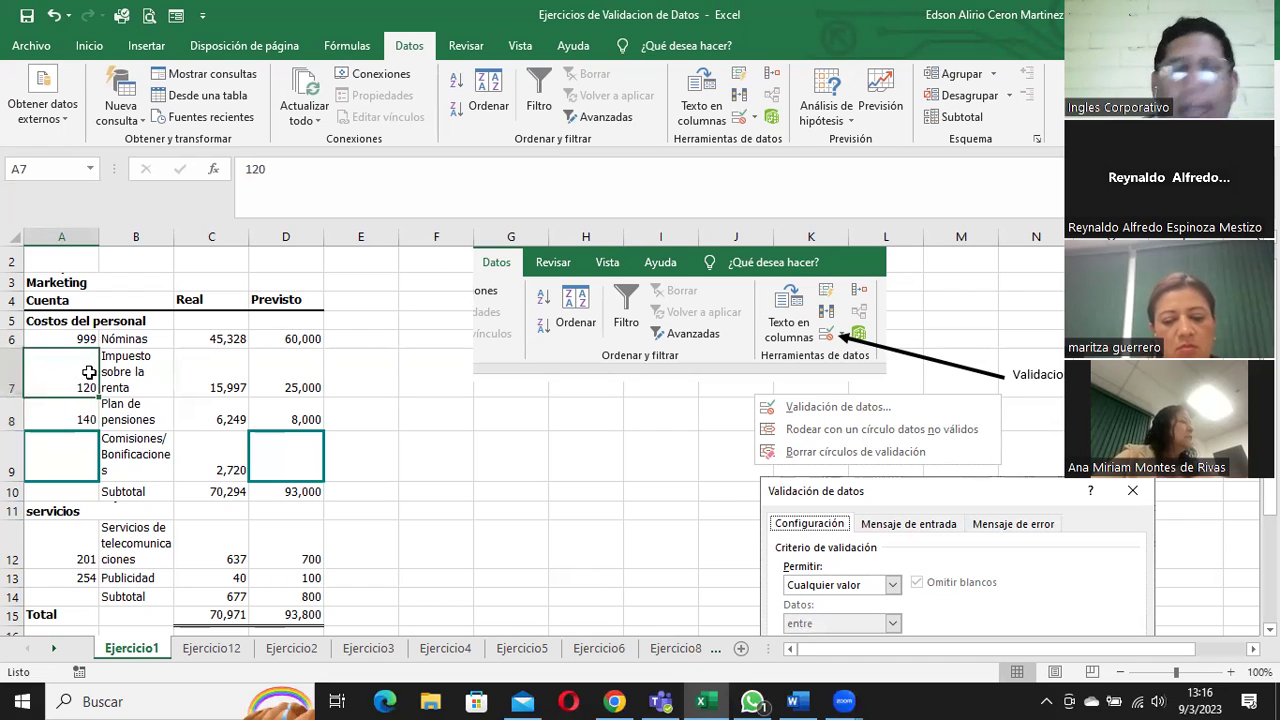
type("1010")
key("Return")
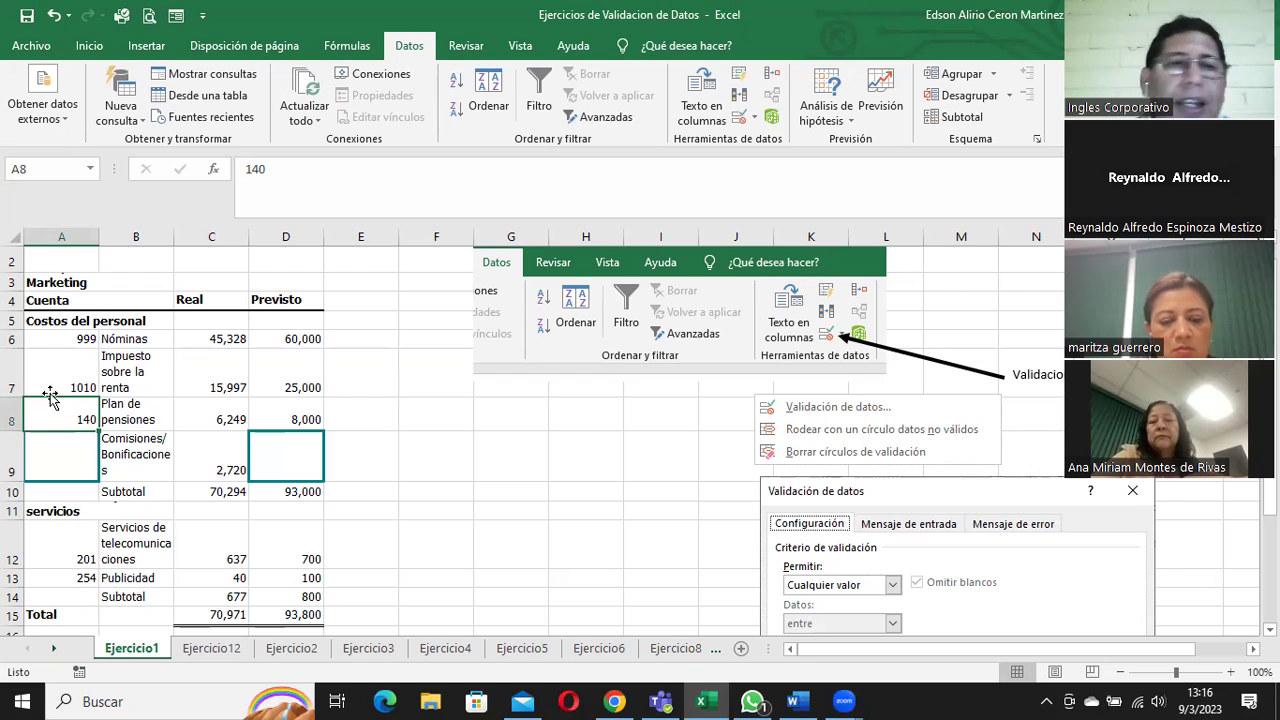
left_click_drag(85, 338, 78, 461)
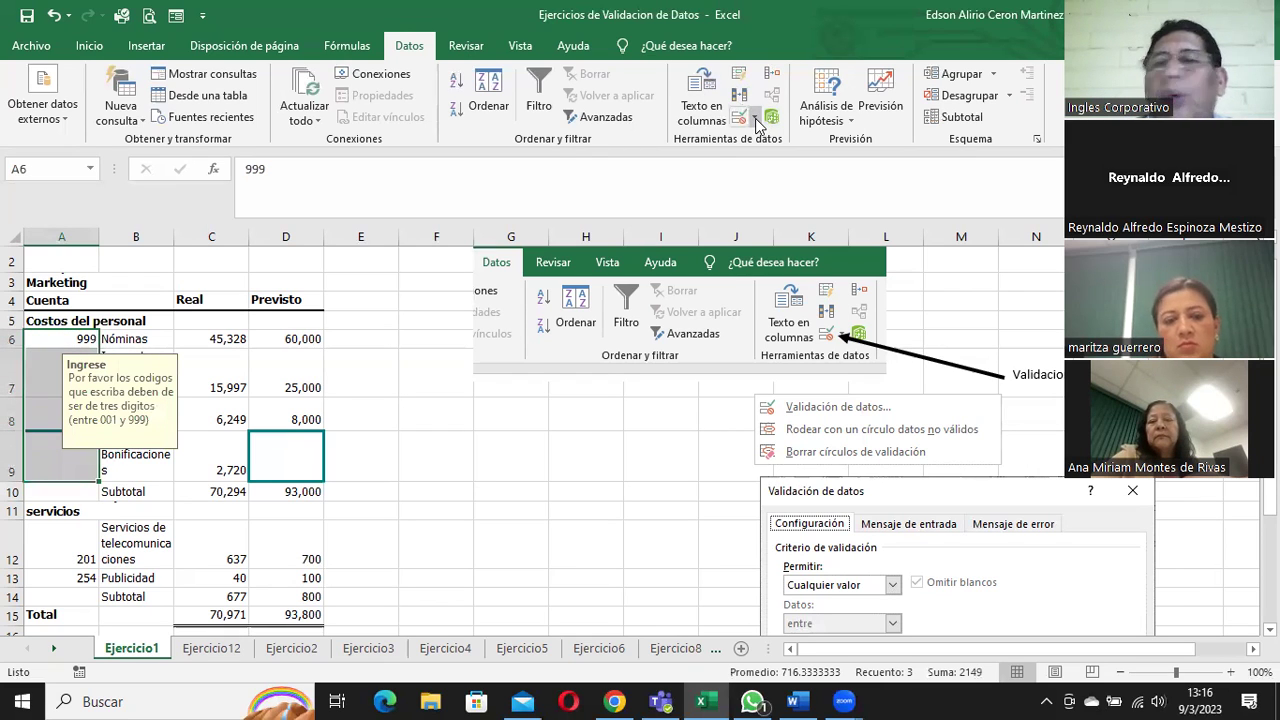
mouse_move(61, 410)
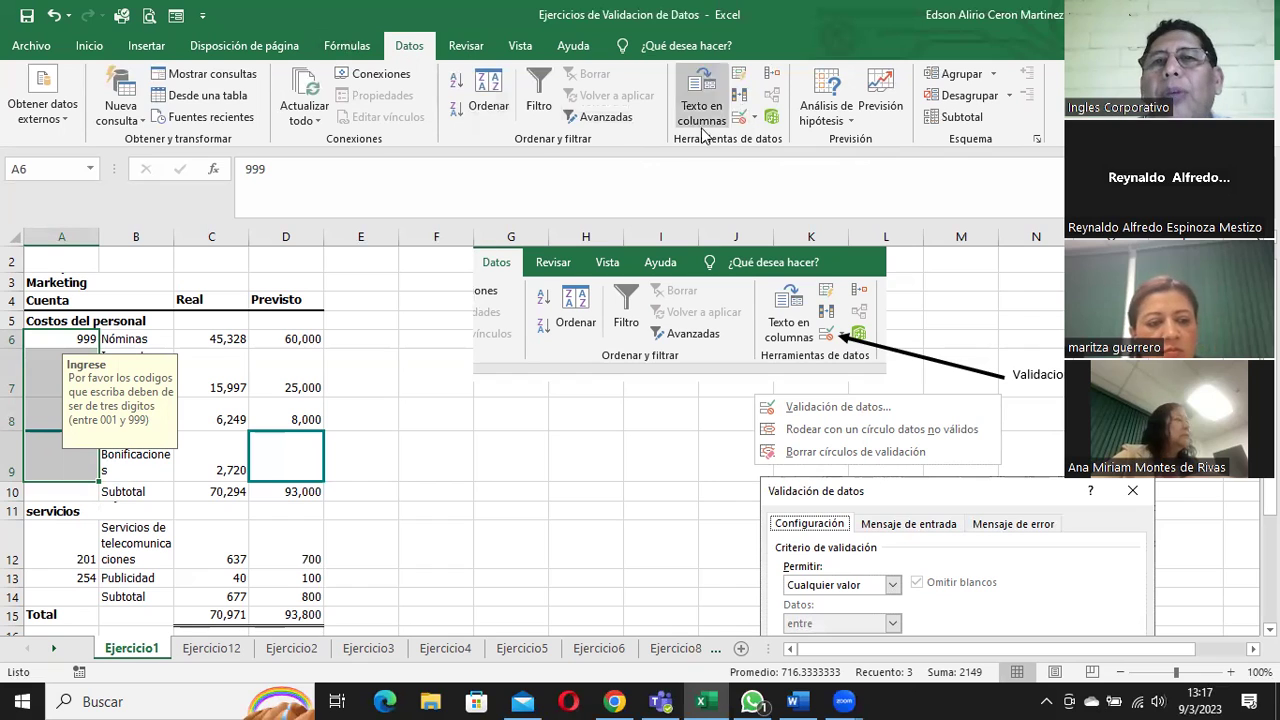
- Clear the mixed validation on A6:A9 and allow only whole numbers between 100 and 999
left_click(753, 117)
left_click(783, 143)
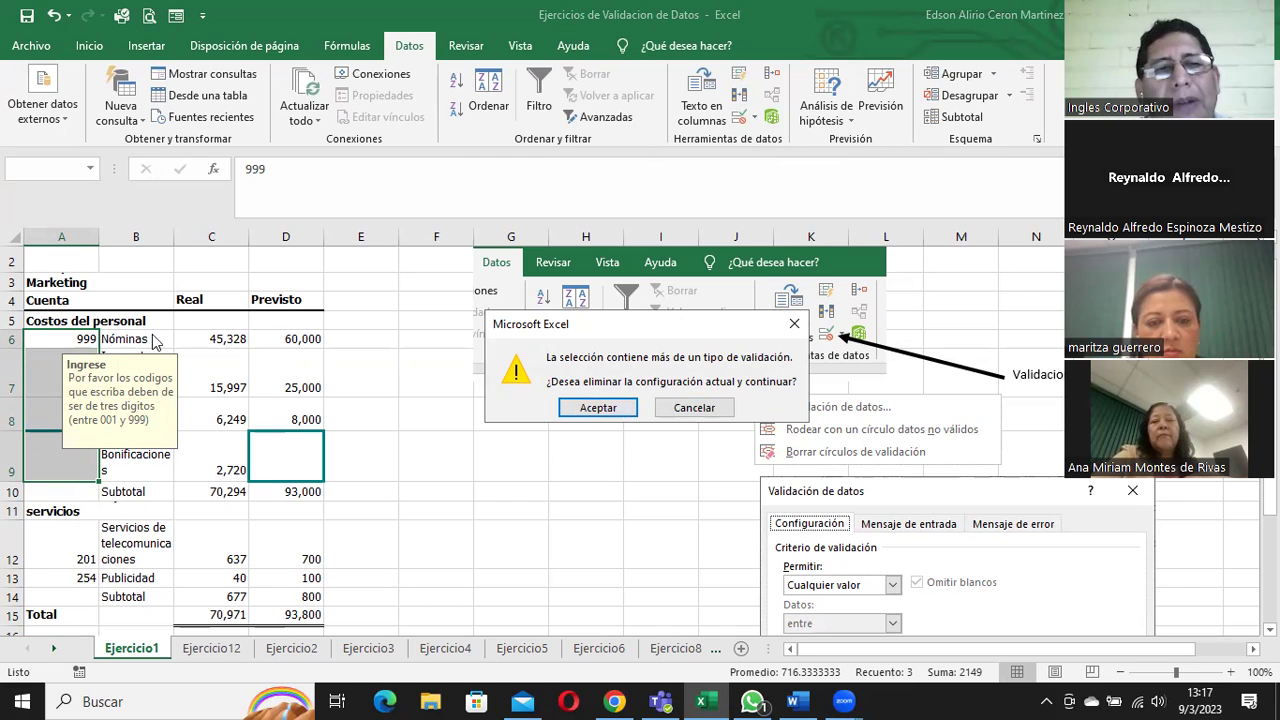
left_click(604, 409)
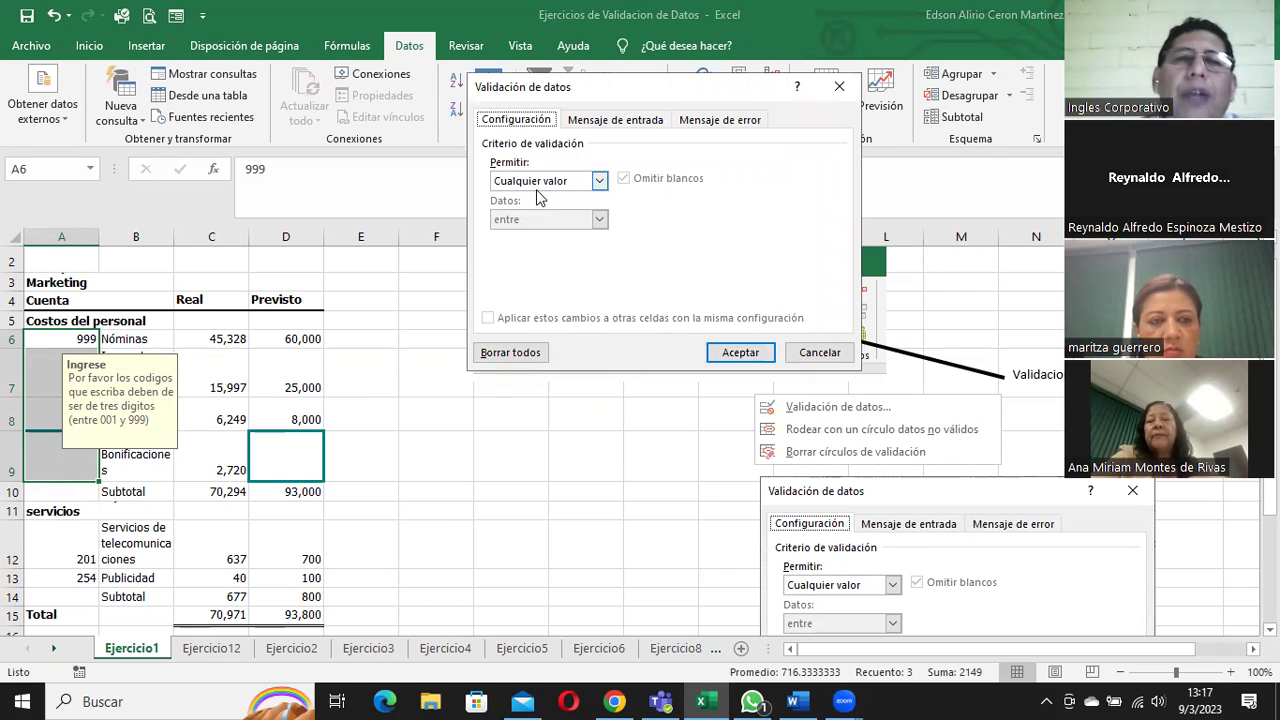
left_click(539, 183)
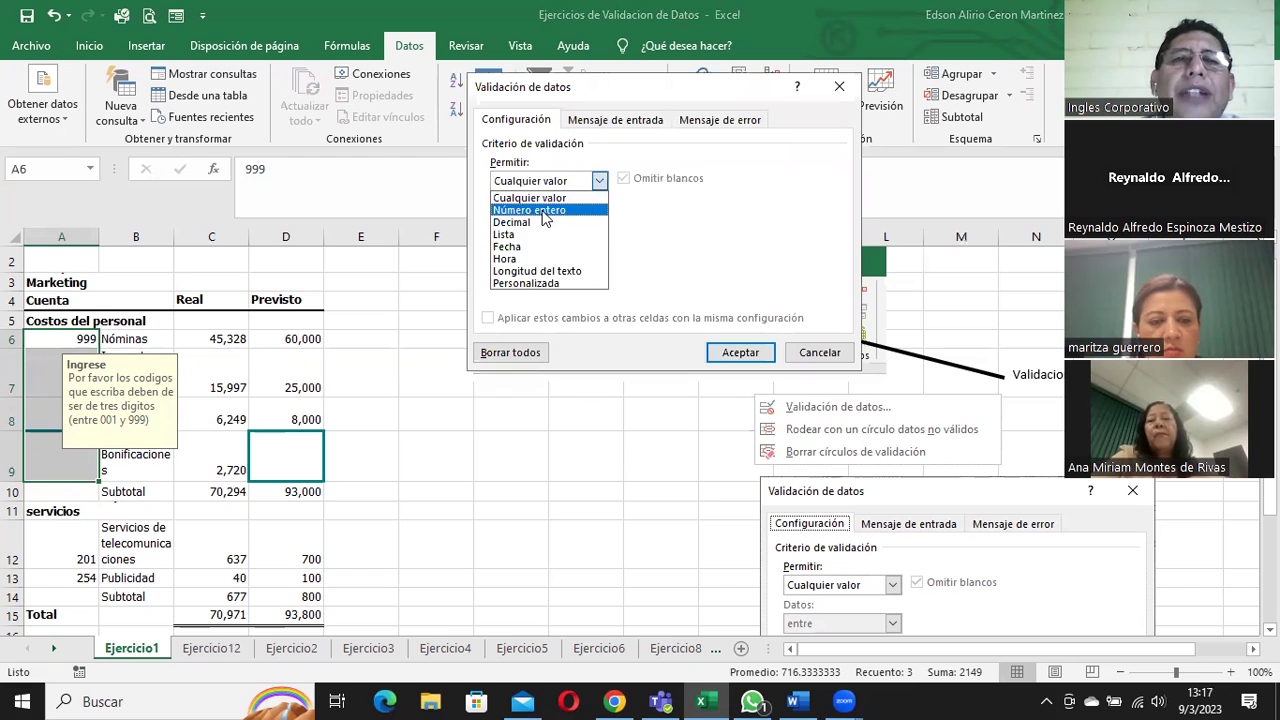
left_click(545, 211)
left_click(545, 257)
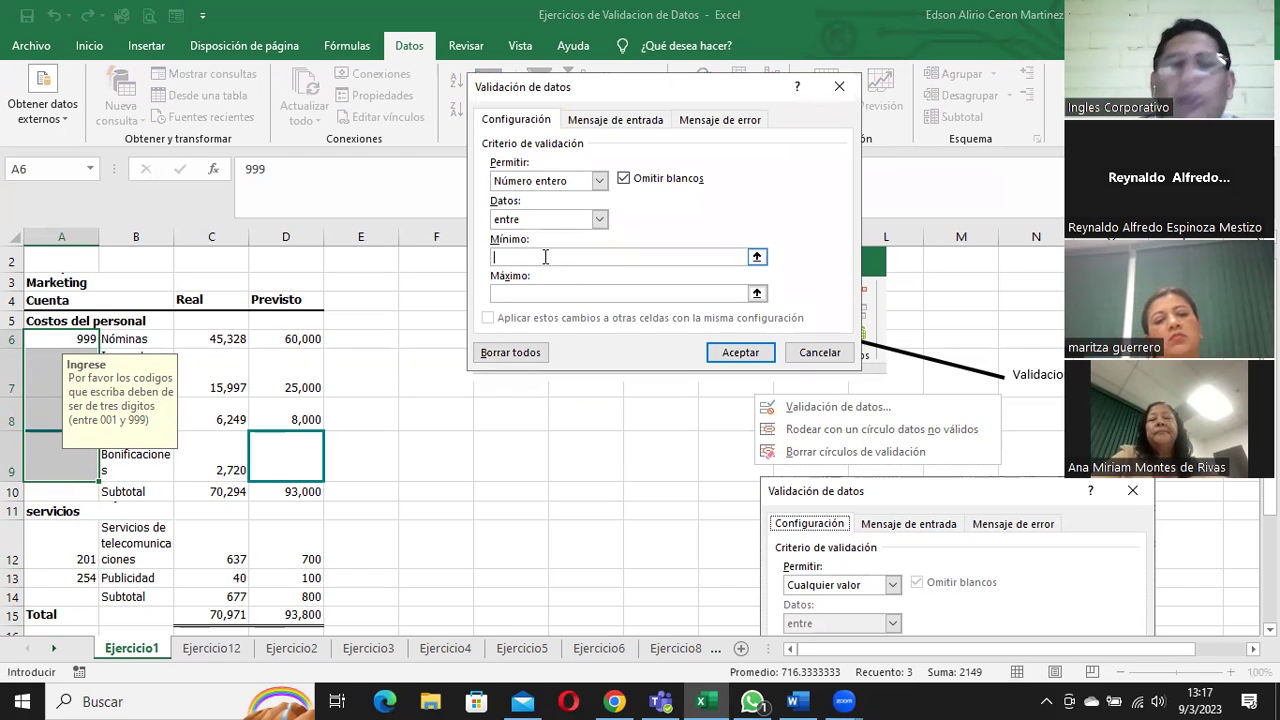
type("100")
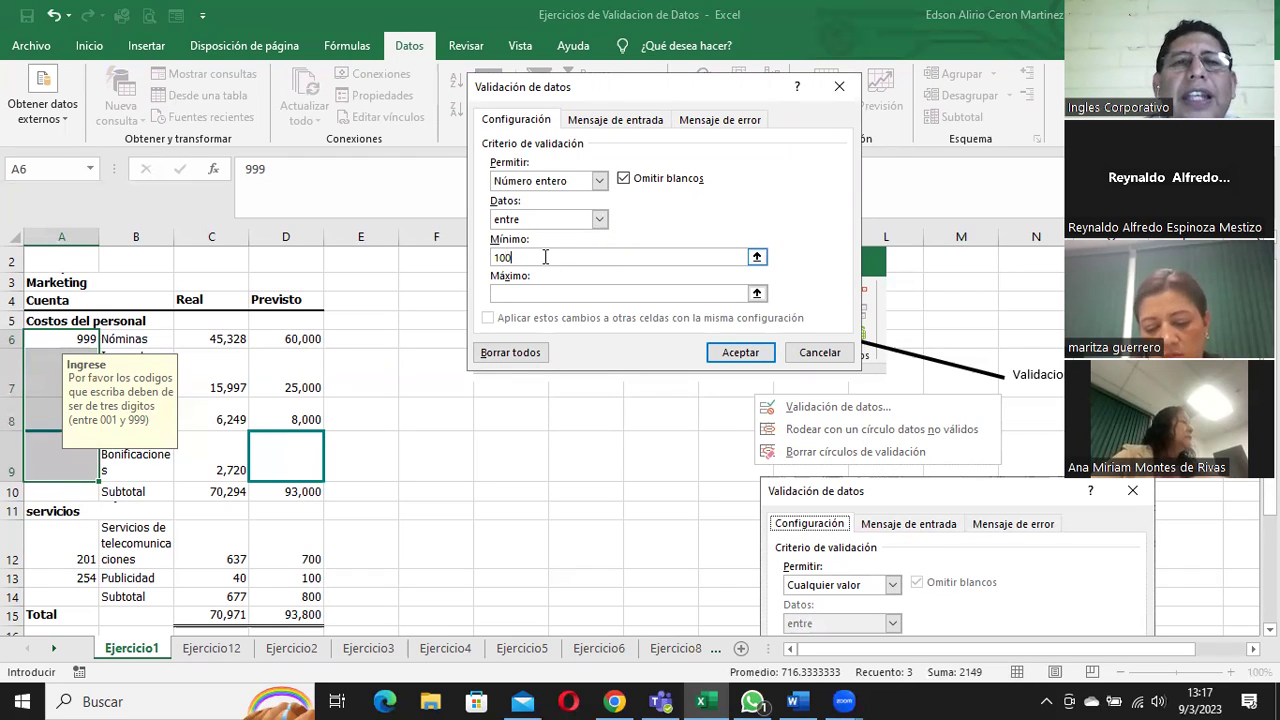
left_click(505, 294)
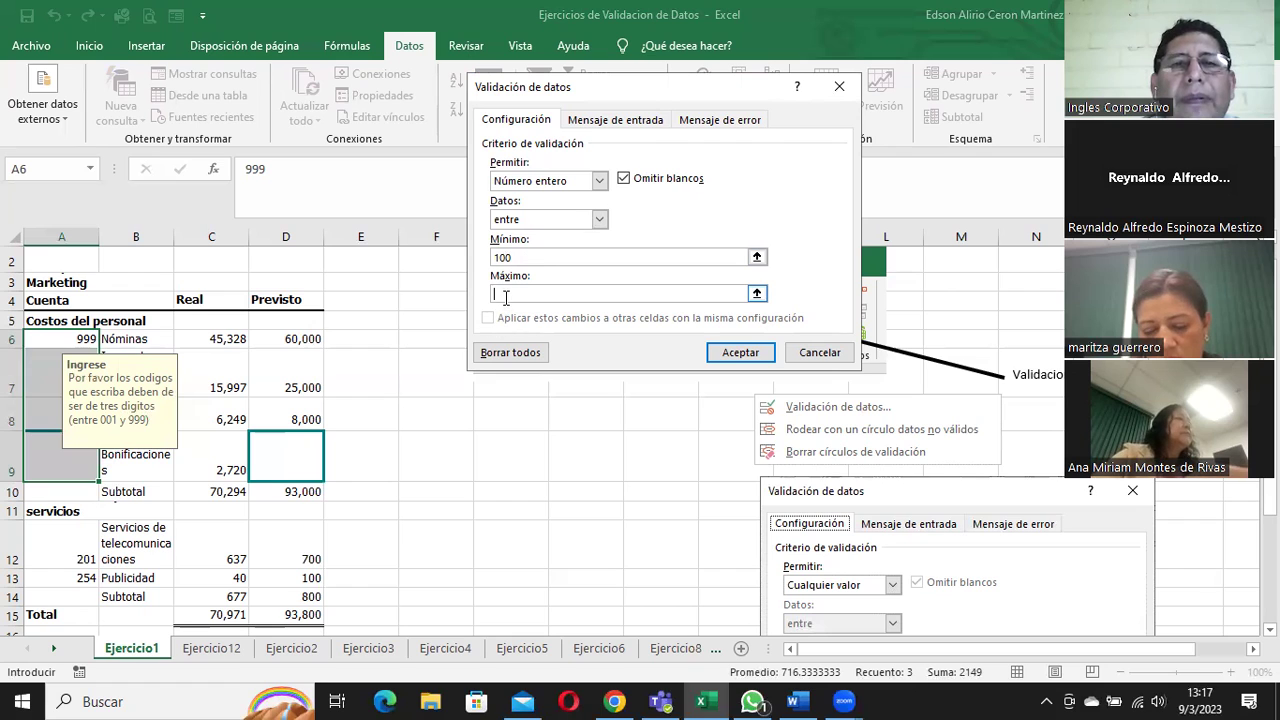
type("999")
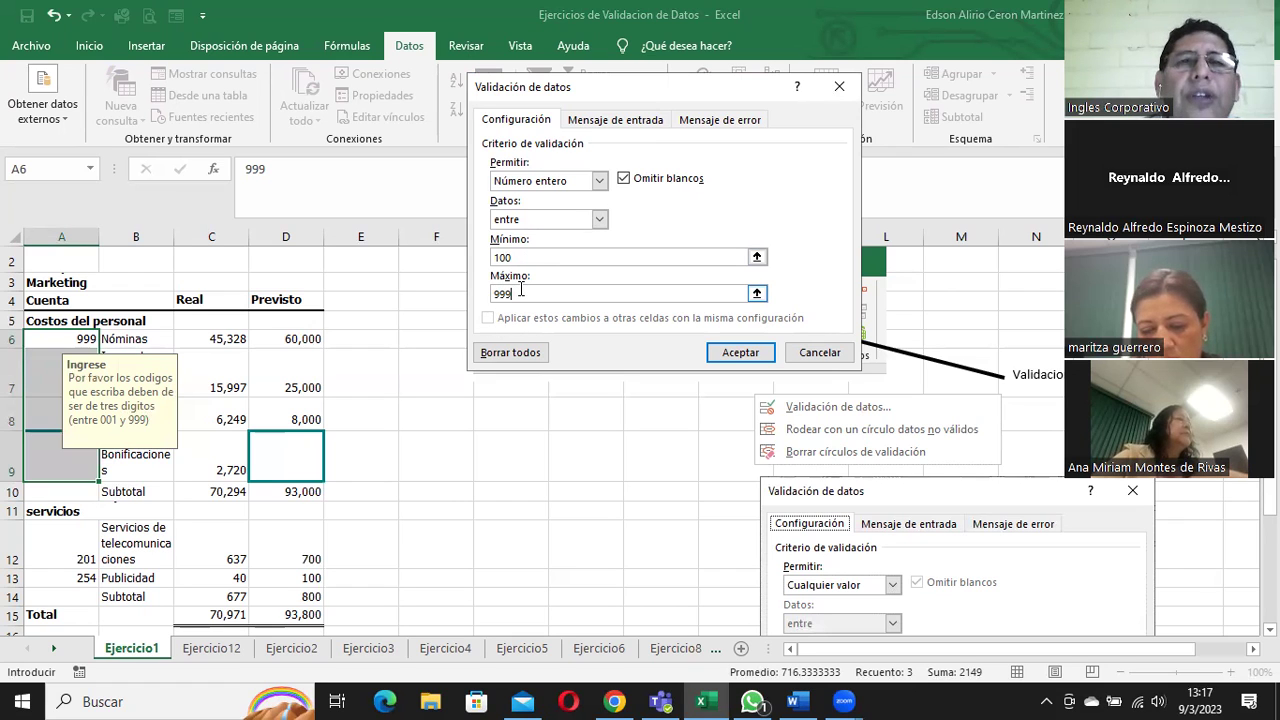
left_click(632, 120)
- Title the input message 'Ingresar', add 'Por favor ingrese códigos comprendidos entre 100 y 999', and copy it
left_click(527, 205)
type("In")
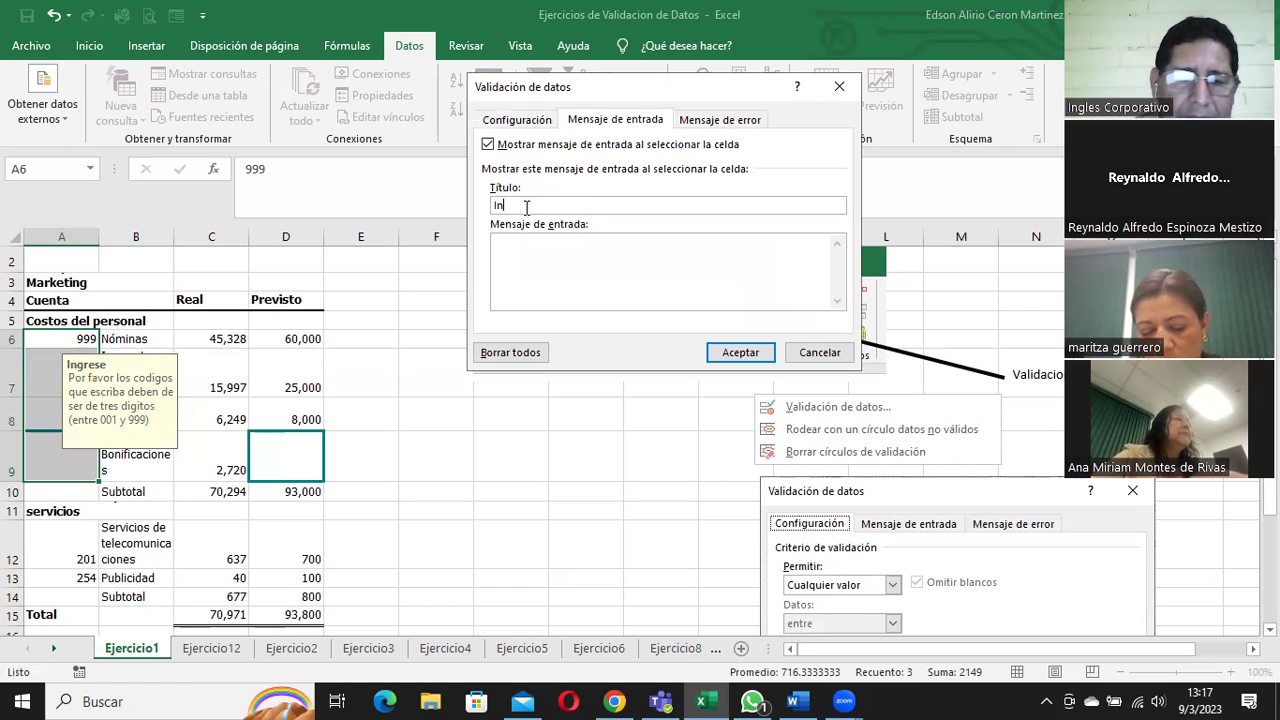
type("grese")
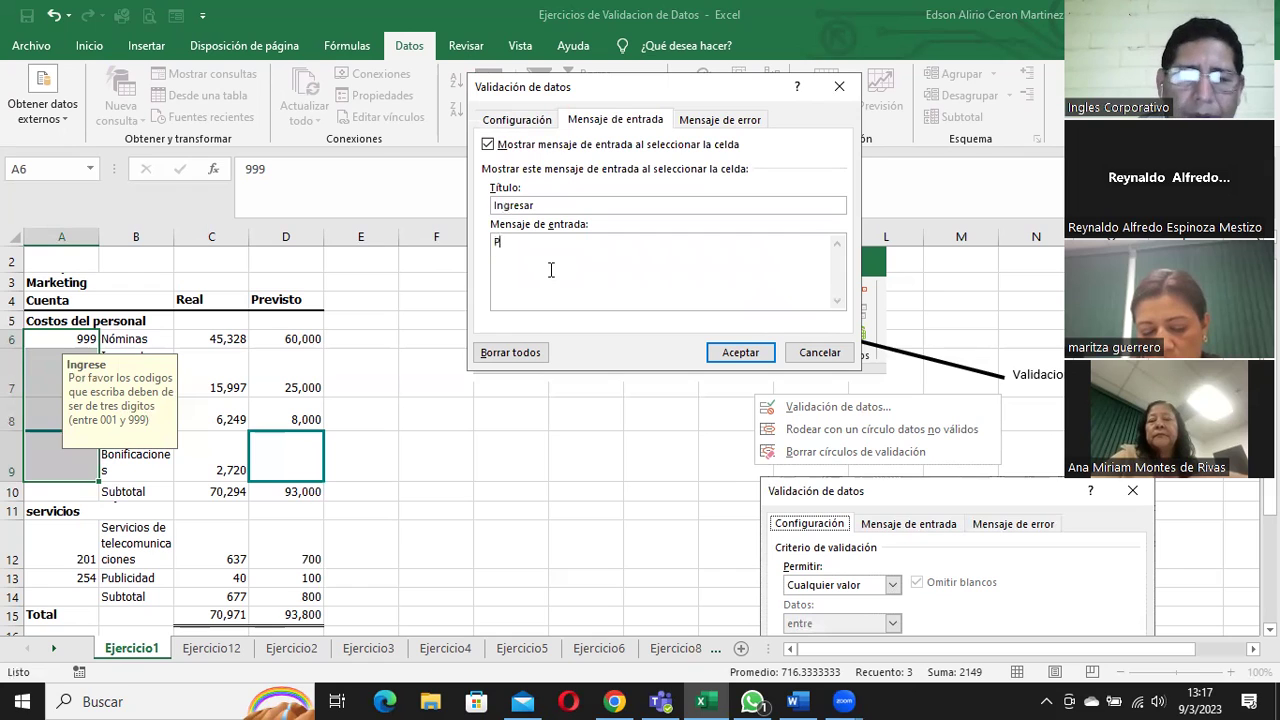
type("r ingrese co")
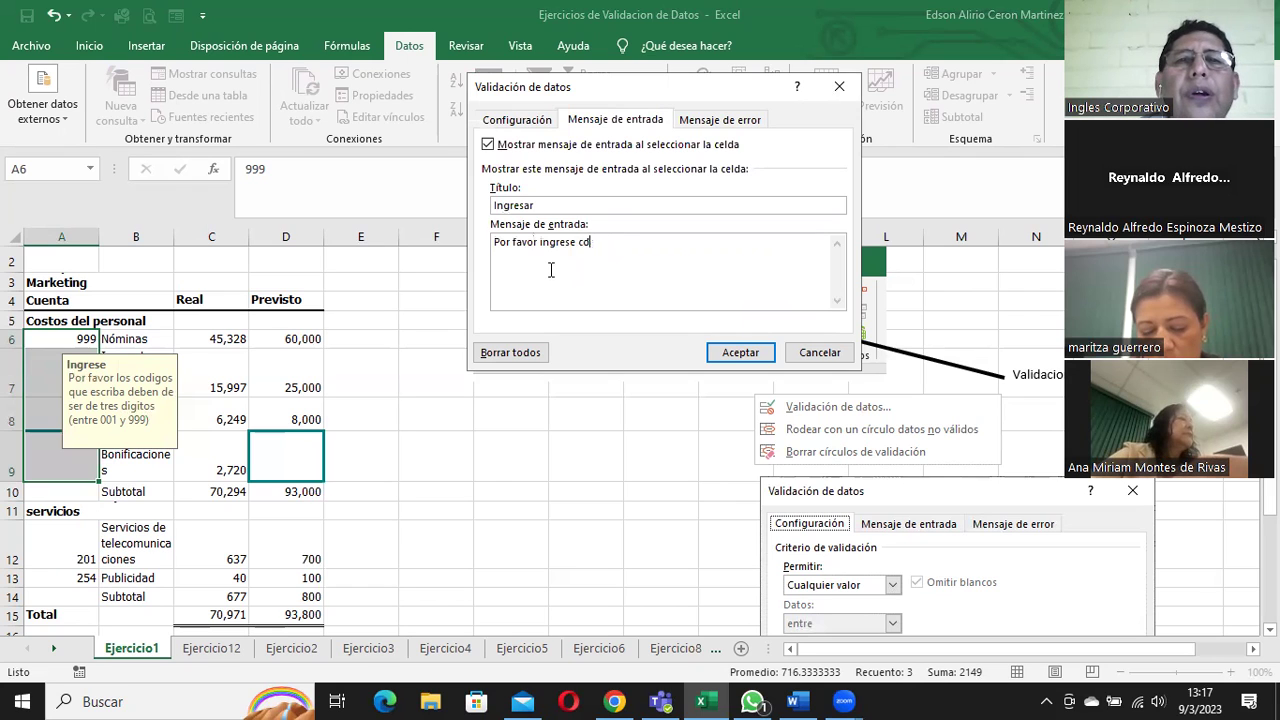
type("ódi")
type("gos comprendidos entre")
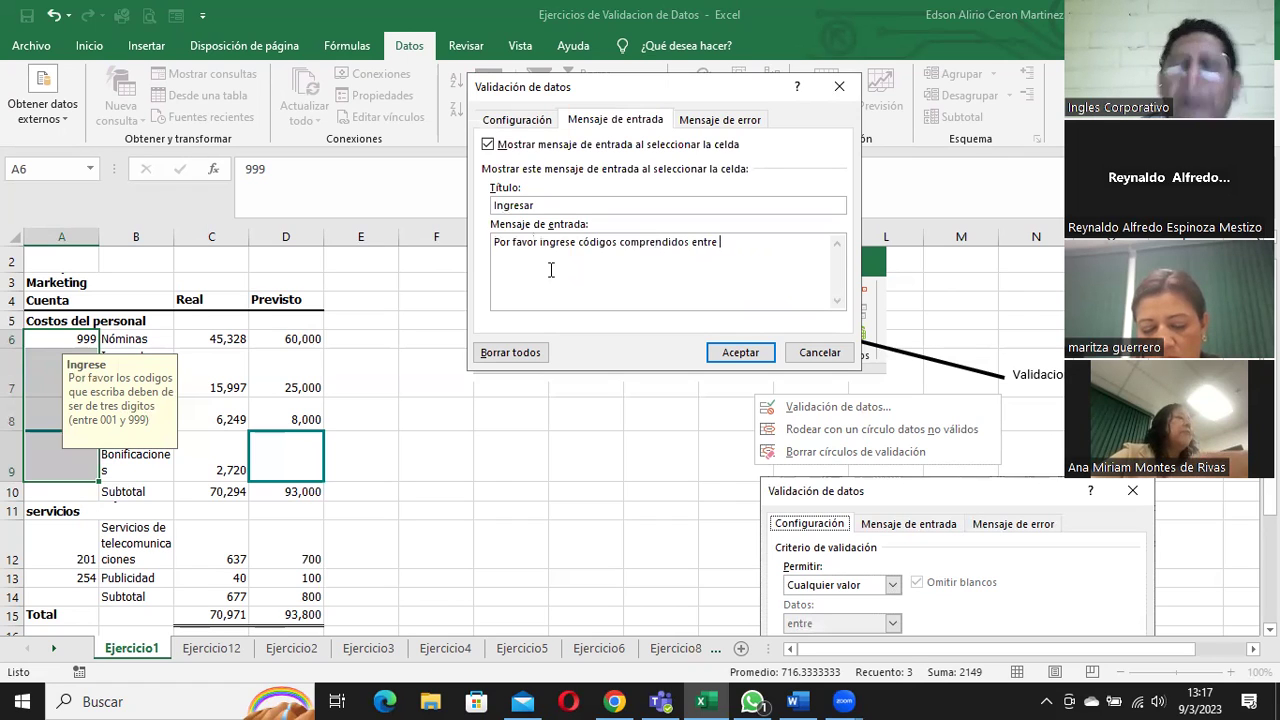
type("100y ")
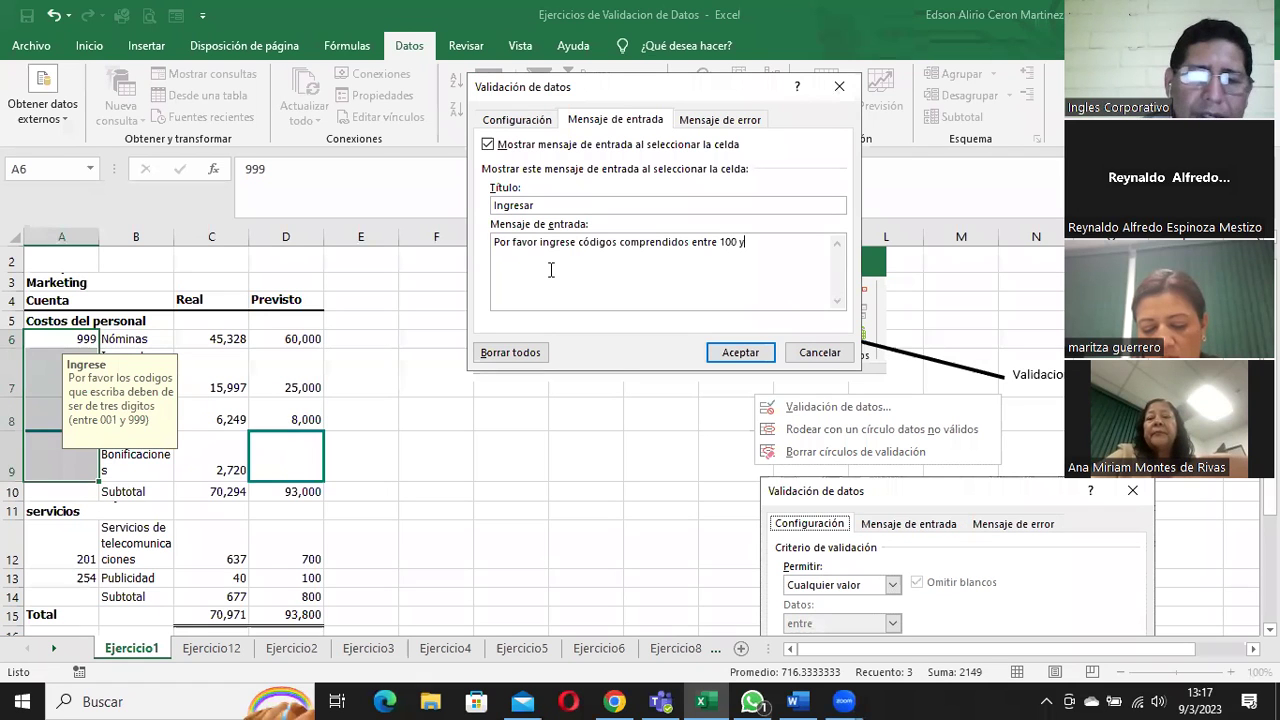
type("999")
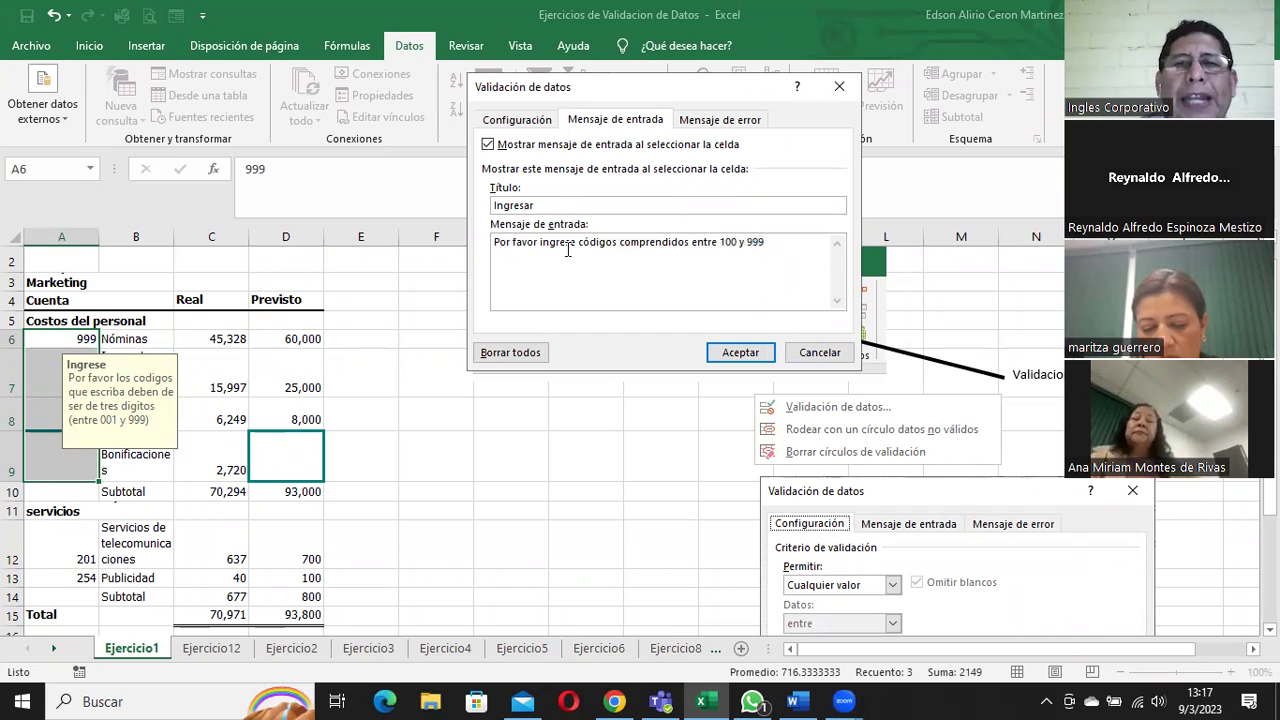
key("ctrl+a")
key("ctrl+c")
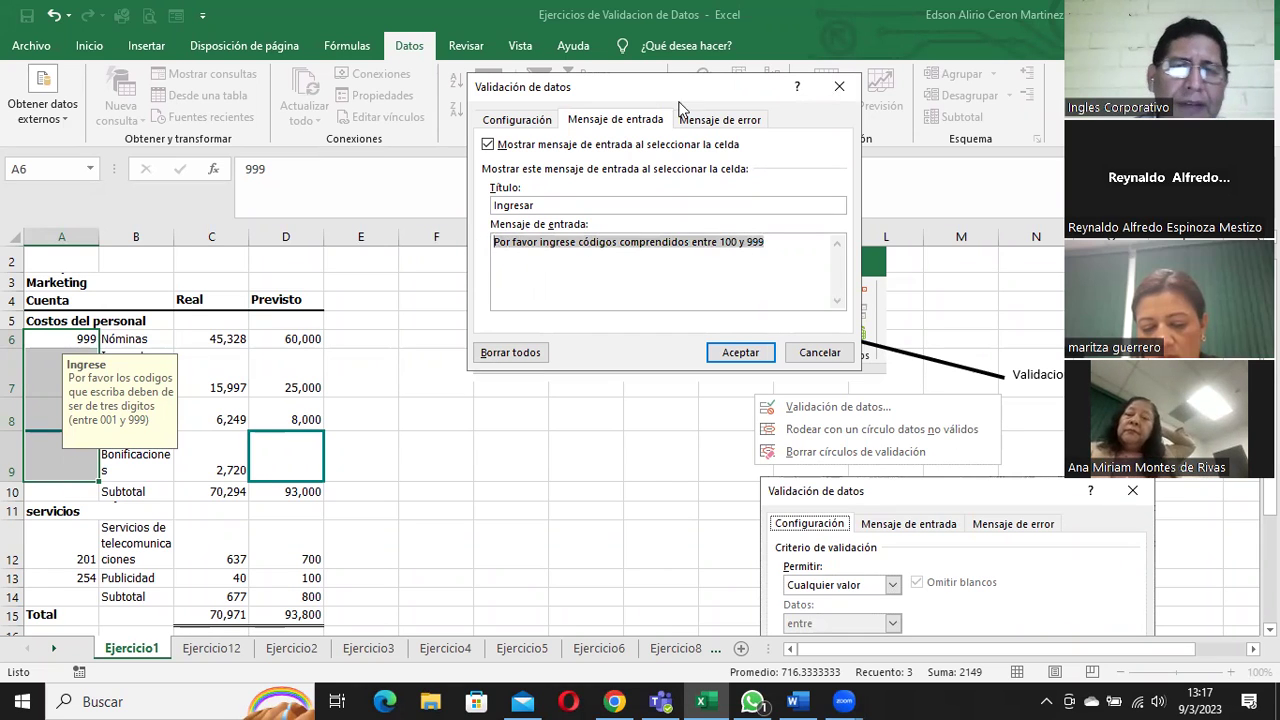
- Title the error alert 'Error' and paste the same 100–999 message as its text
left_click(720, 119)
left_click(674, 204)
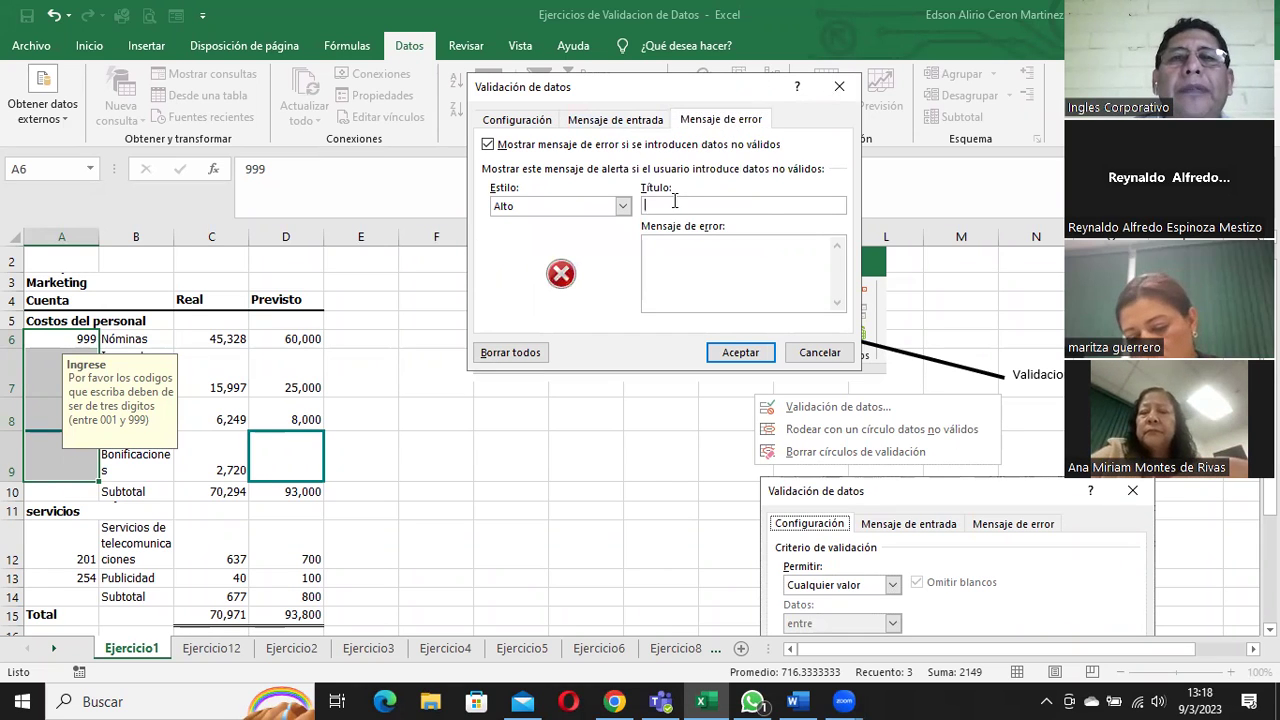
type("Err")
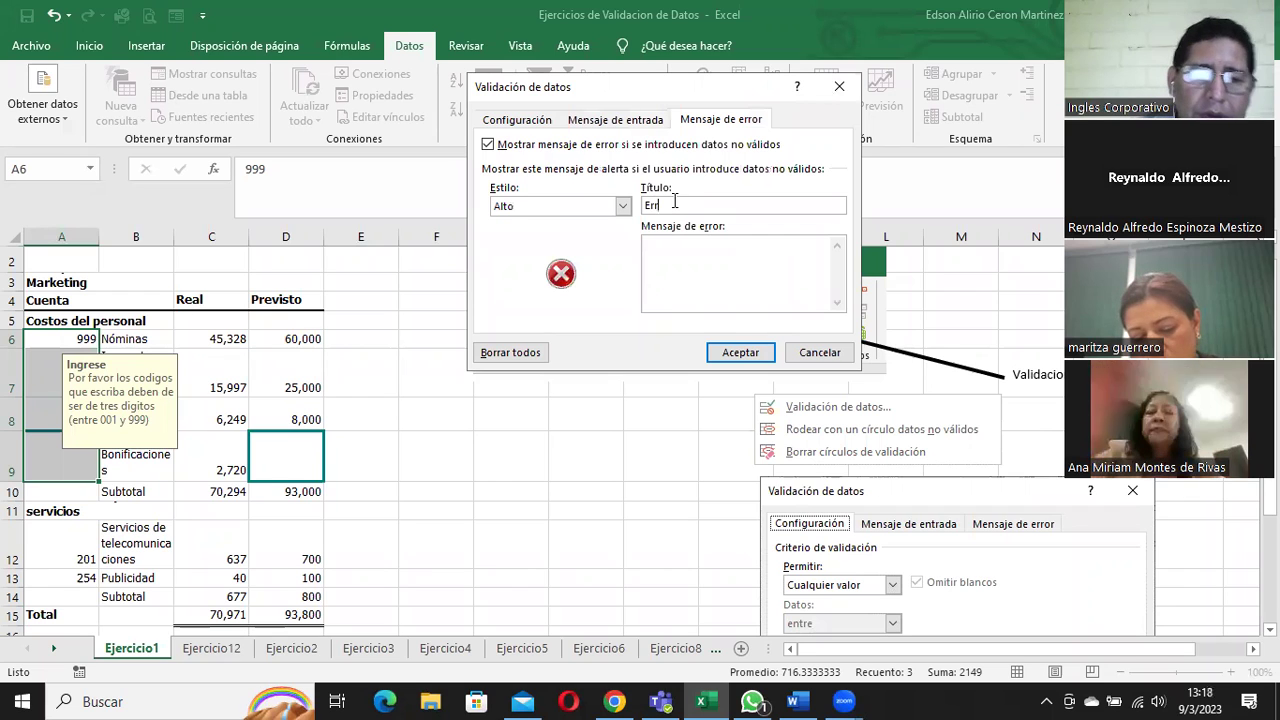
type("or")
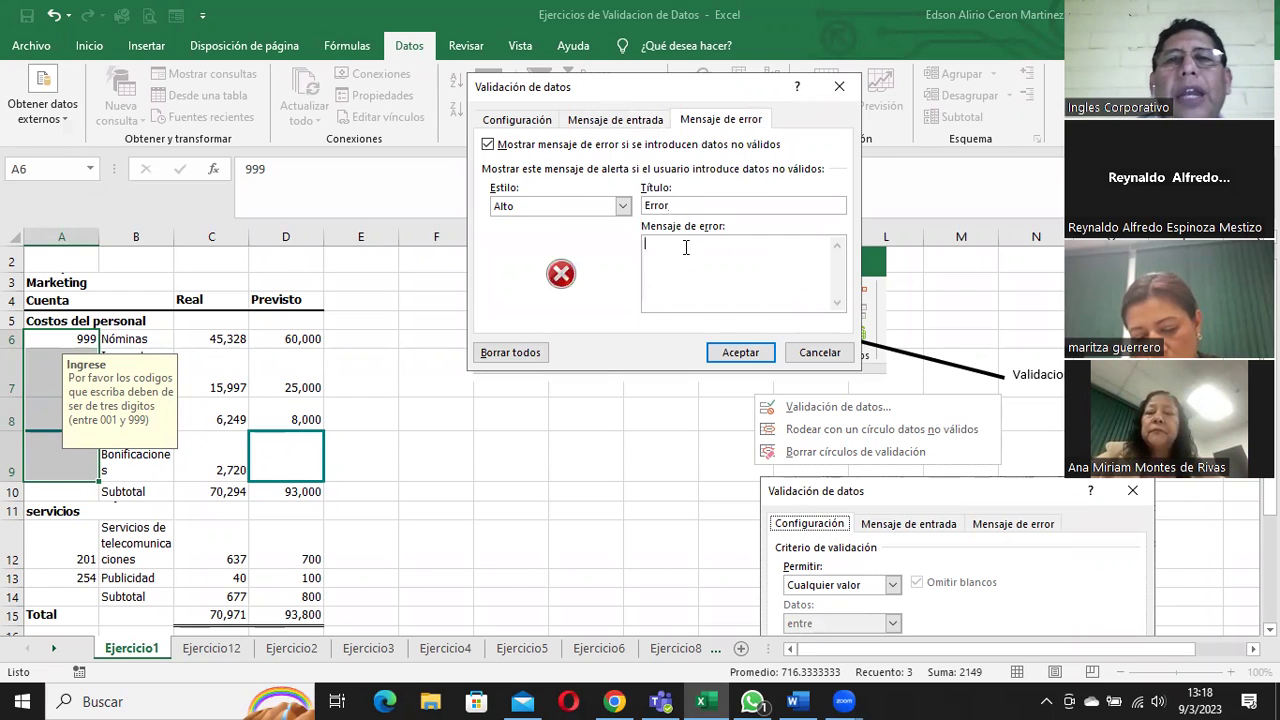
left_click(686, 247)
key("ctrl+v")
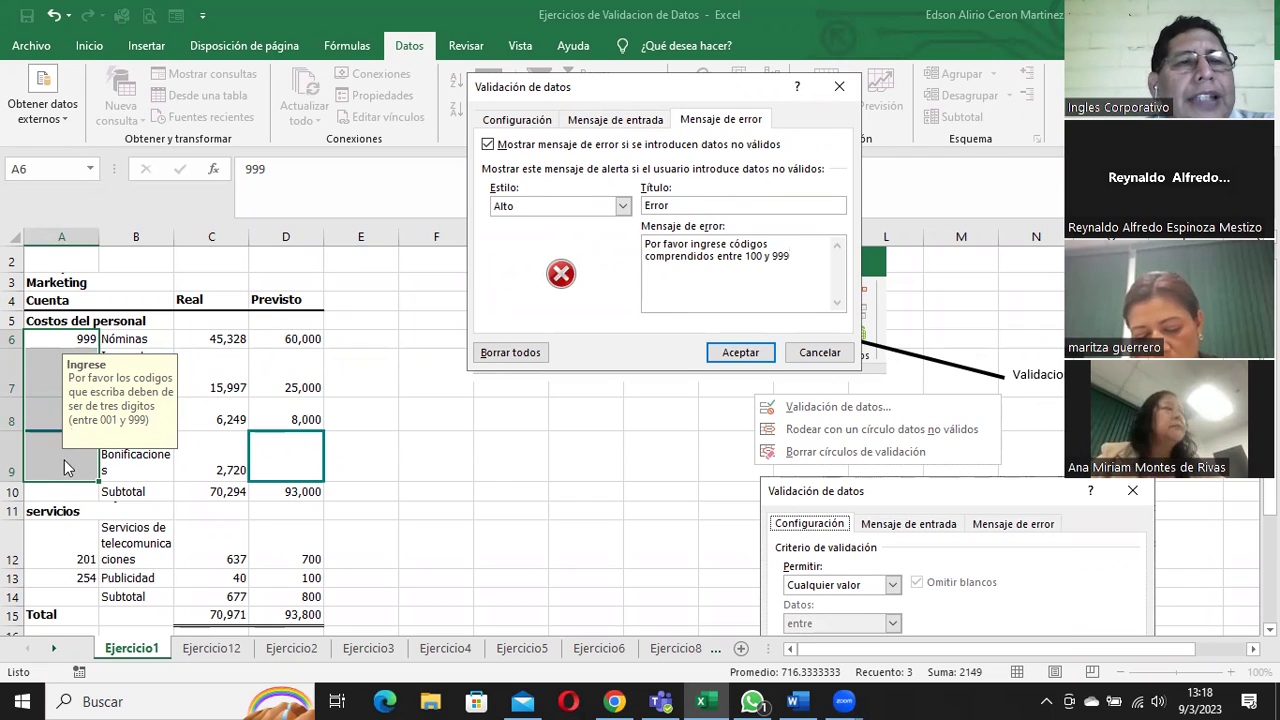
- Apply the rule and re-commit 1010 in A7, which the error alert rejects; cancel it
left_click(740, 352)
left_click(80, 378)
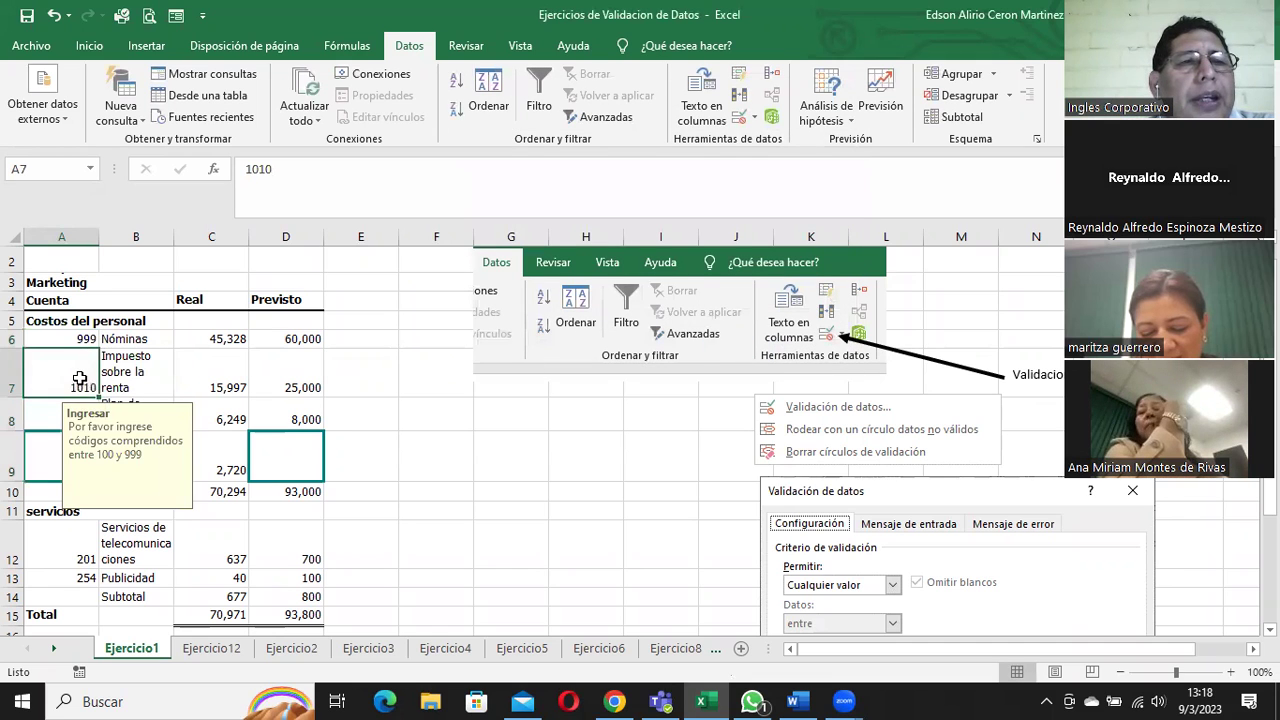
left_click(49, 413)
left_click(62, 379)
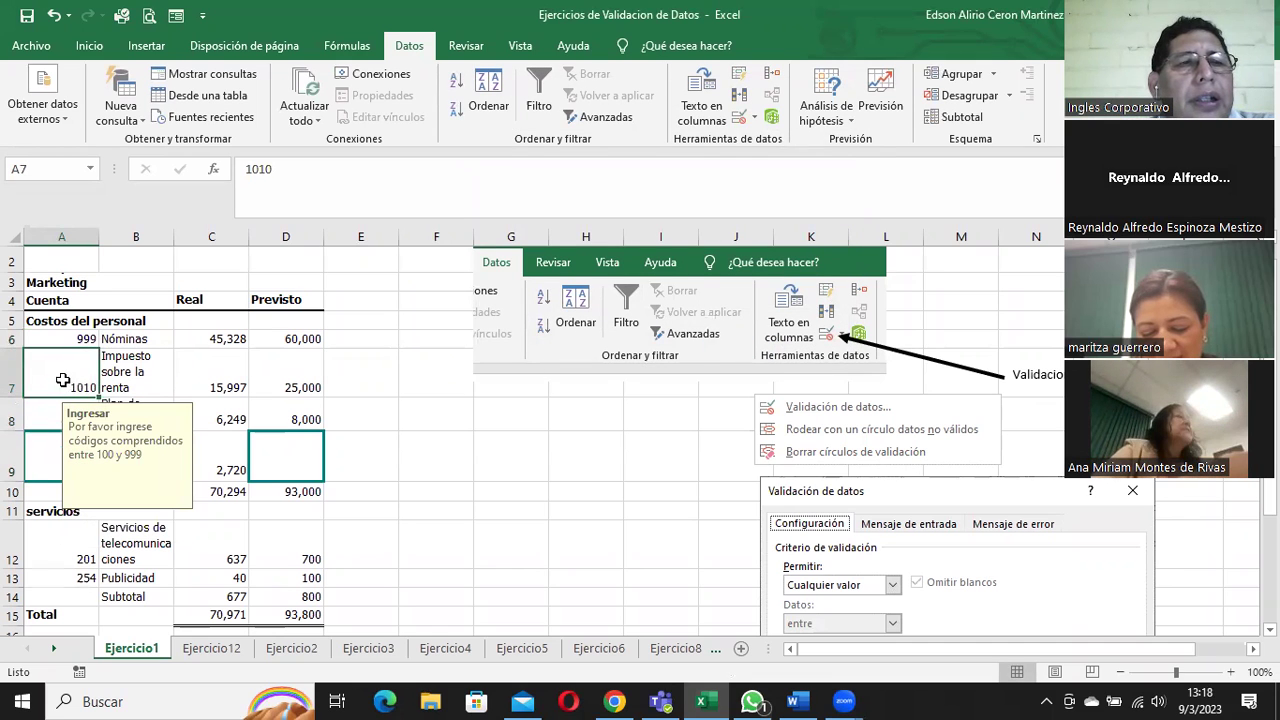
double_click(82, 365)
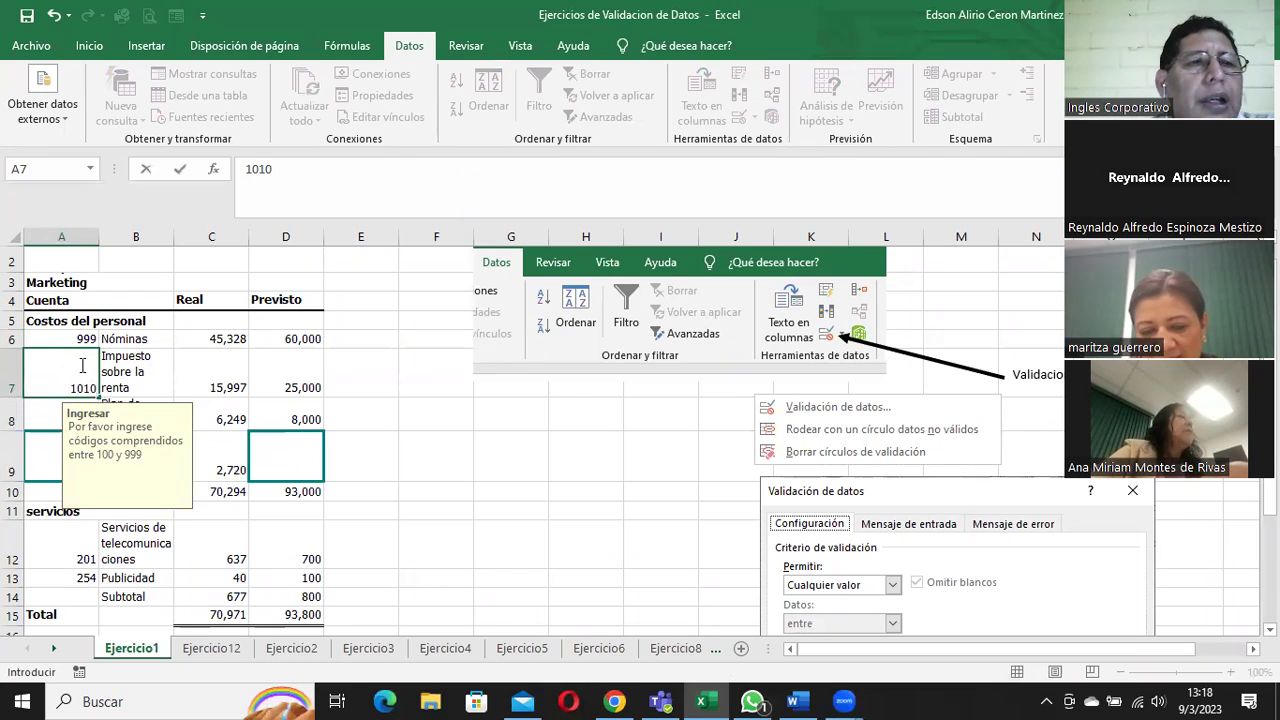
key("Return")
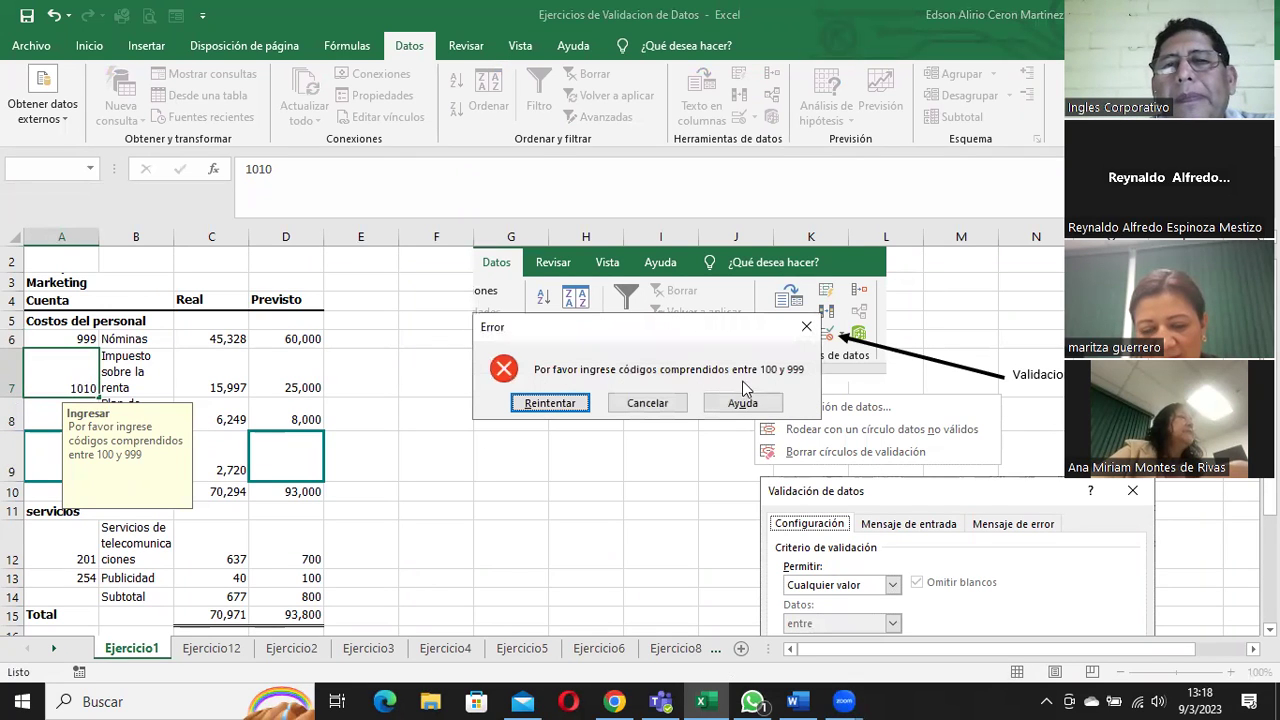
left_click(655, 405)
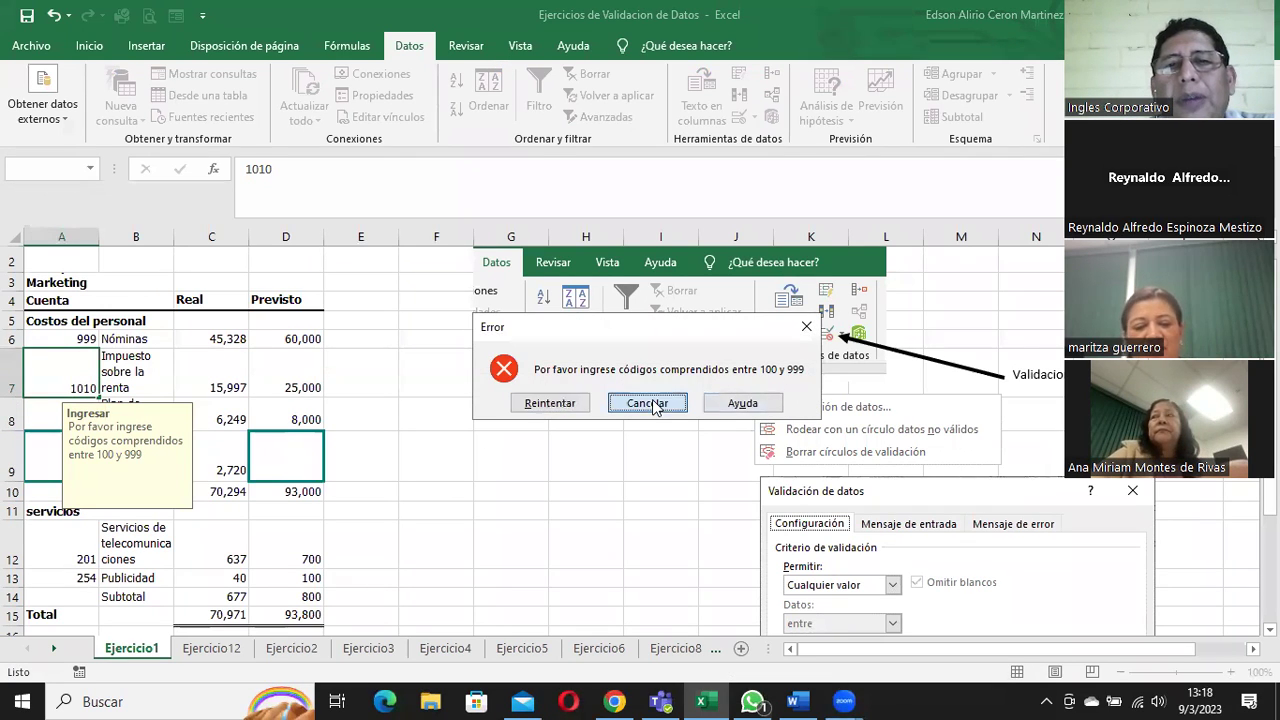
left_click(655, 405)
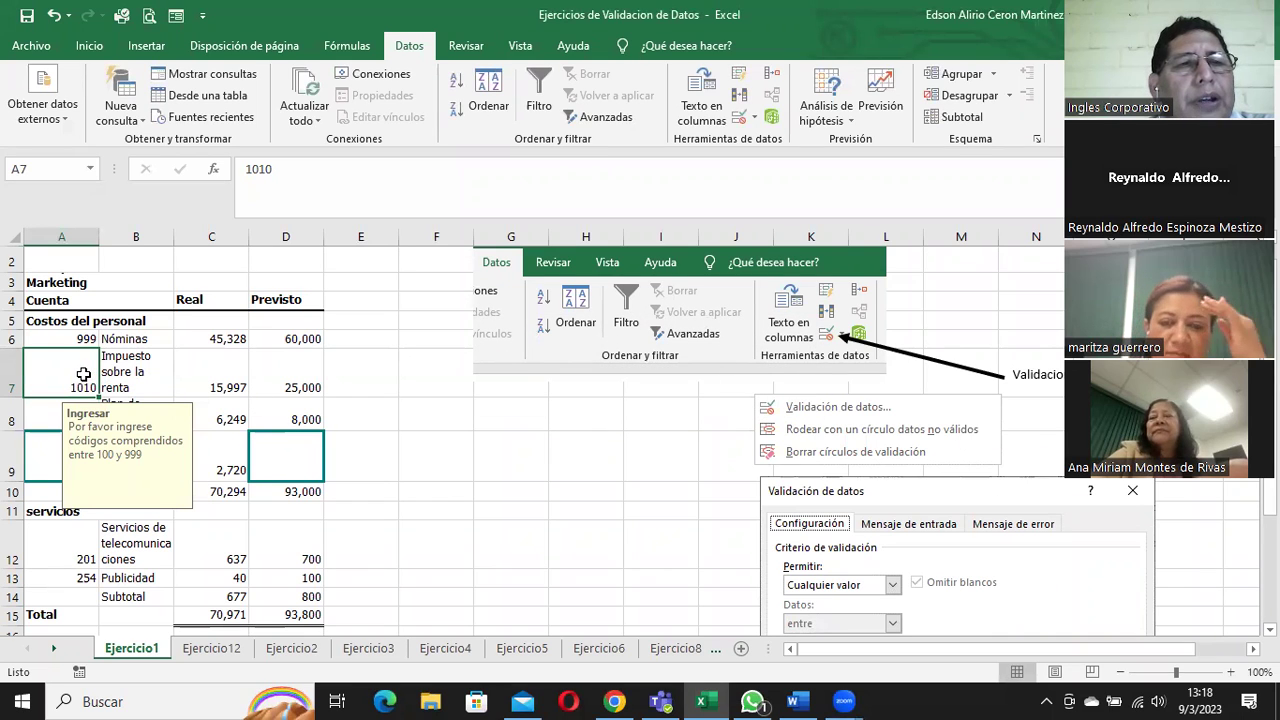
- Try 010 in A7, retry after the rejection, and enter 101 instead
key("F2")
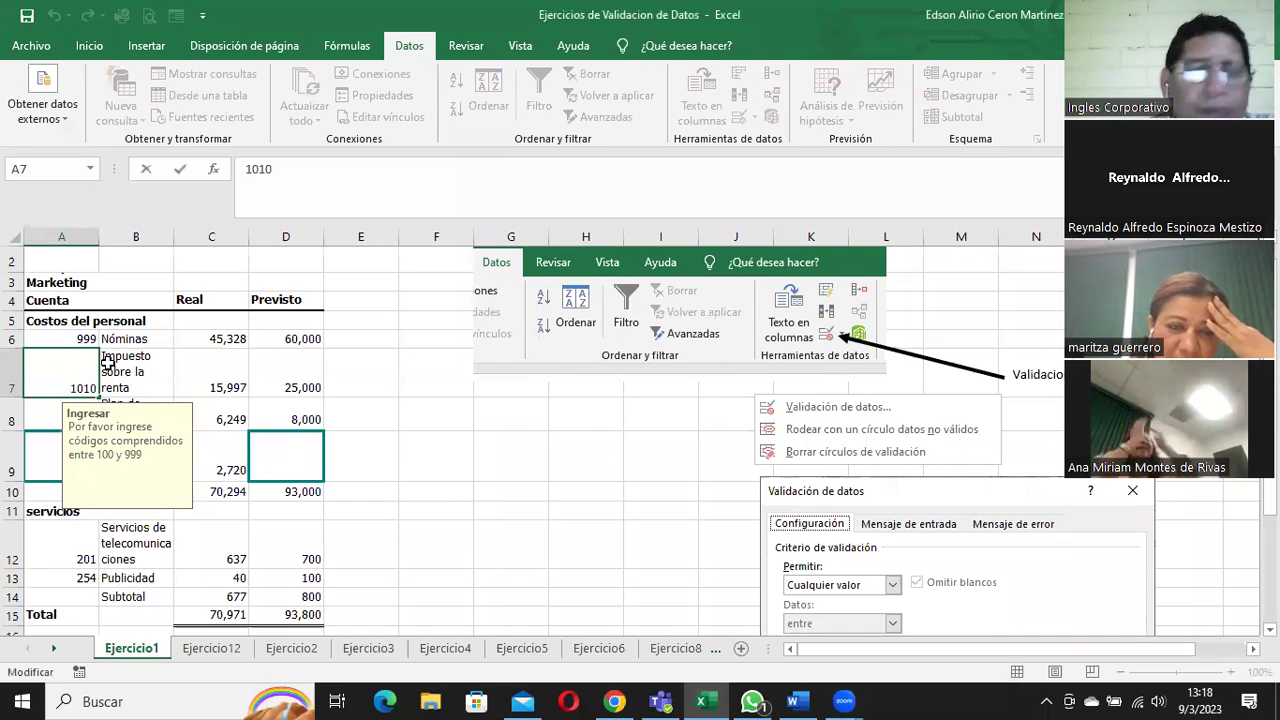
key("Home")
key("Delete")
key("Return")
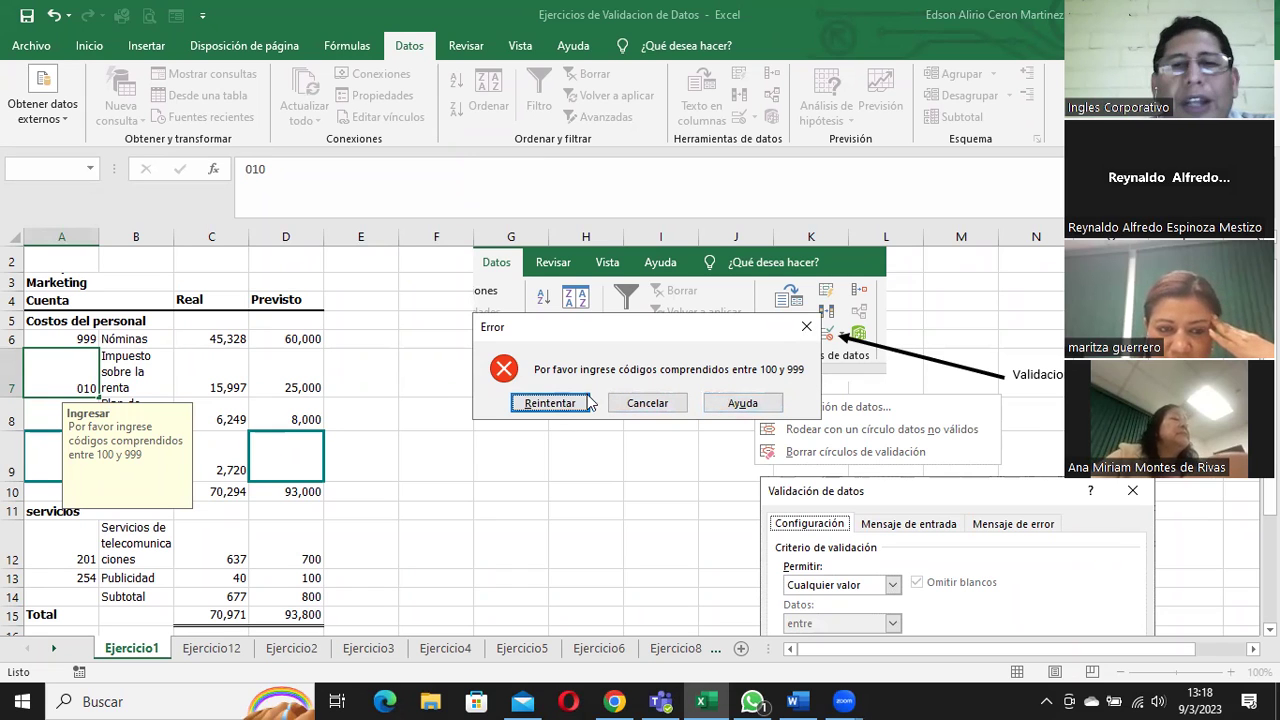
left_click(647, 403)
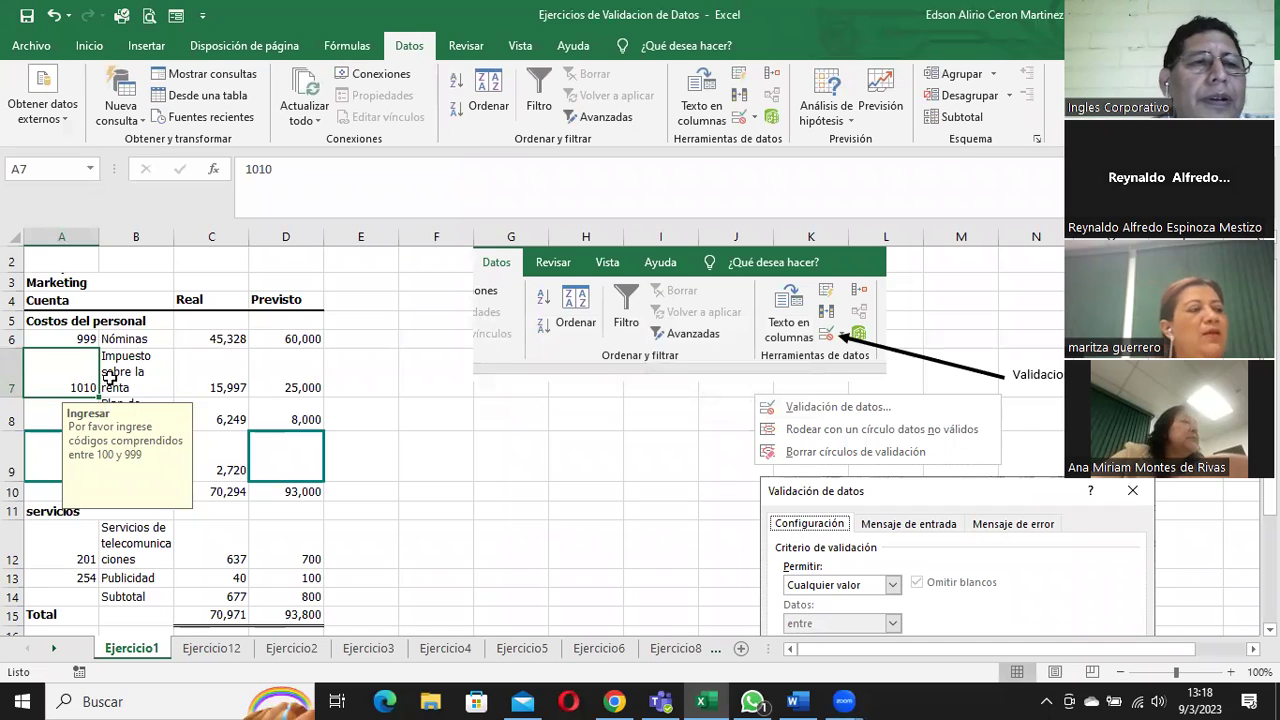
double_click(260, 170)
type("101")
key("Return")
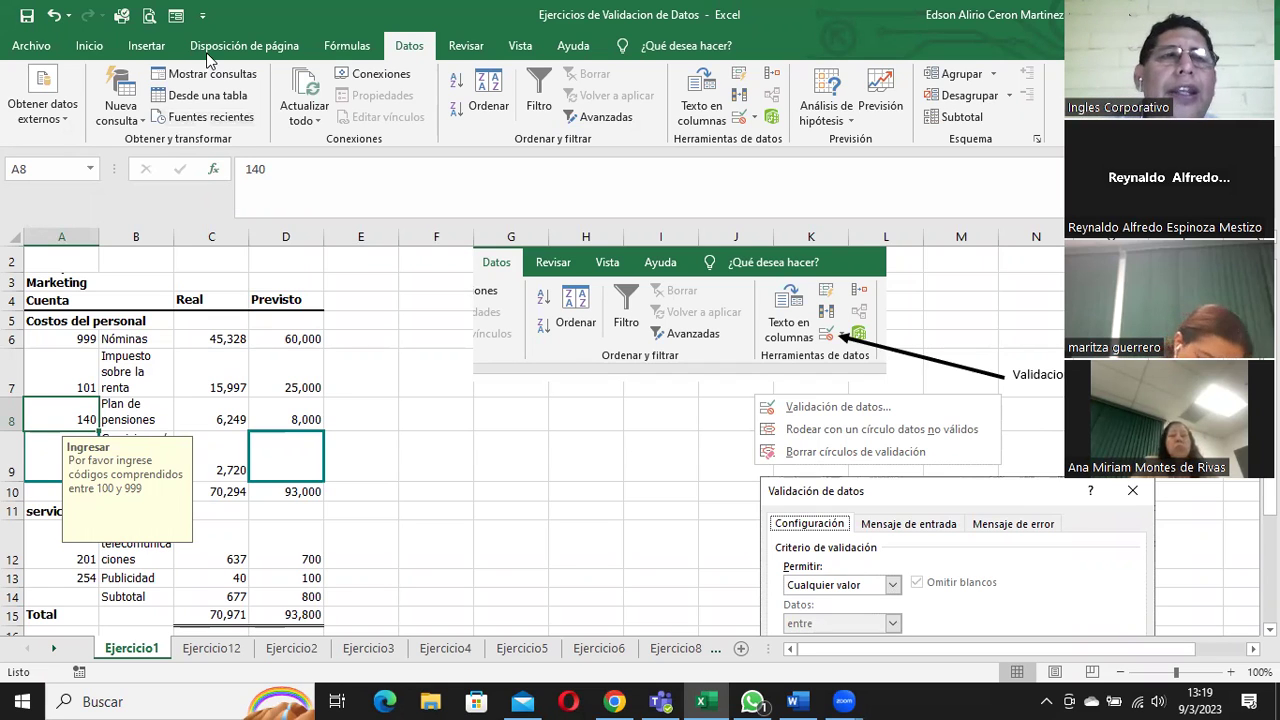
- Open the Format Cells number settings from the Home tab and cancel without changes
left_click(90, 47)
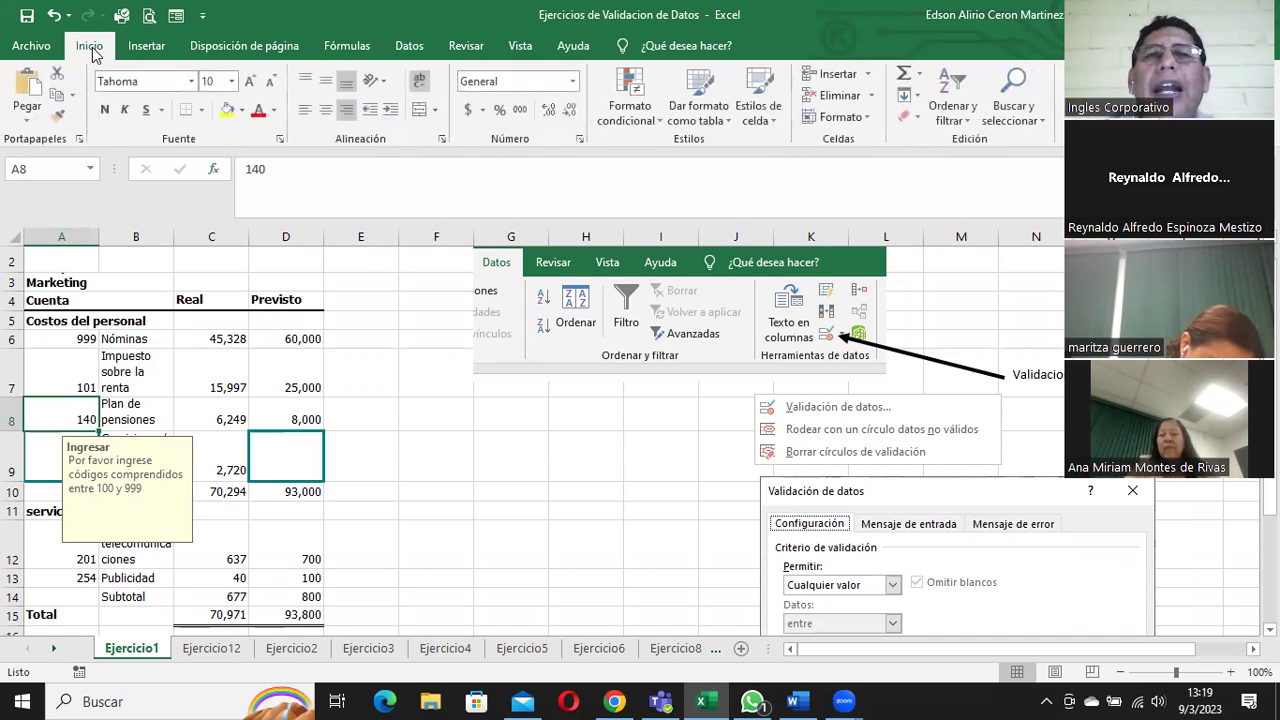
left_click(580, 142)
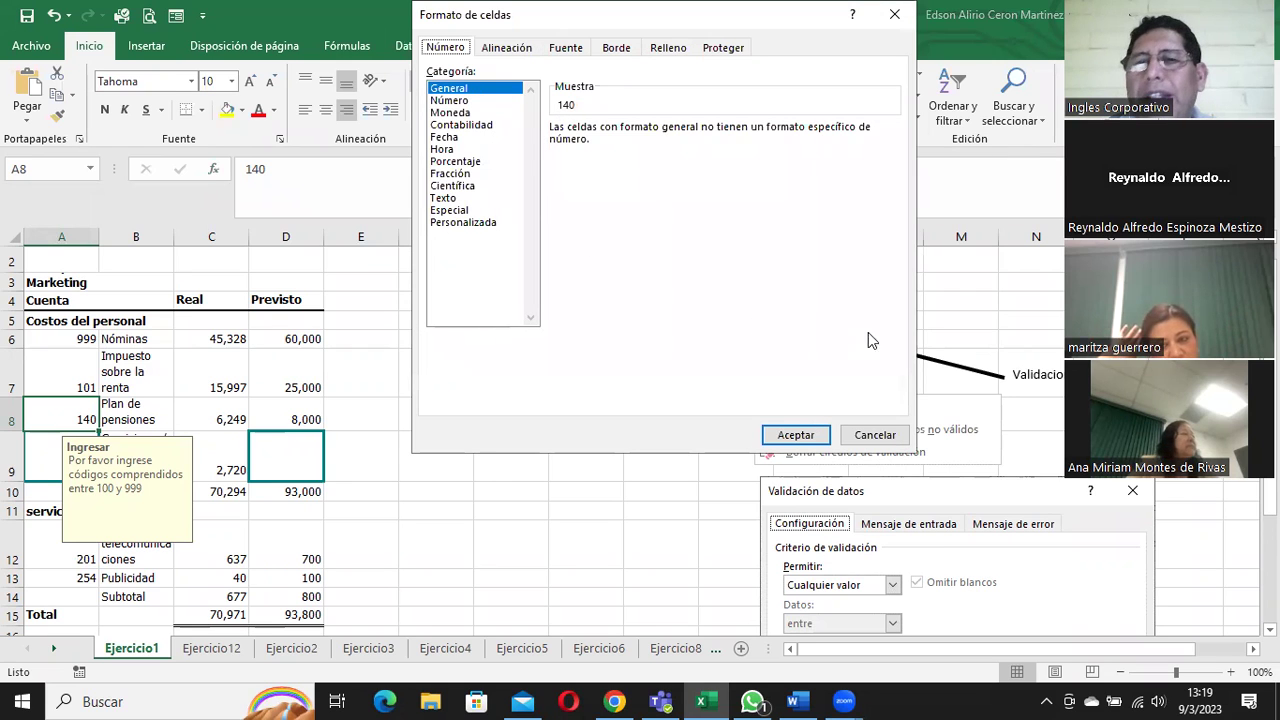
left_click(889, 435)
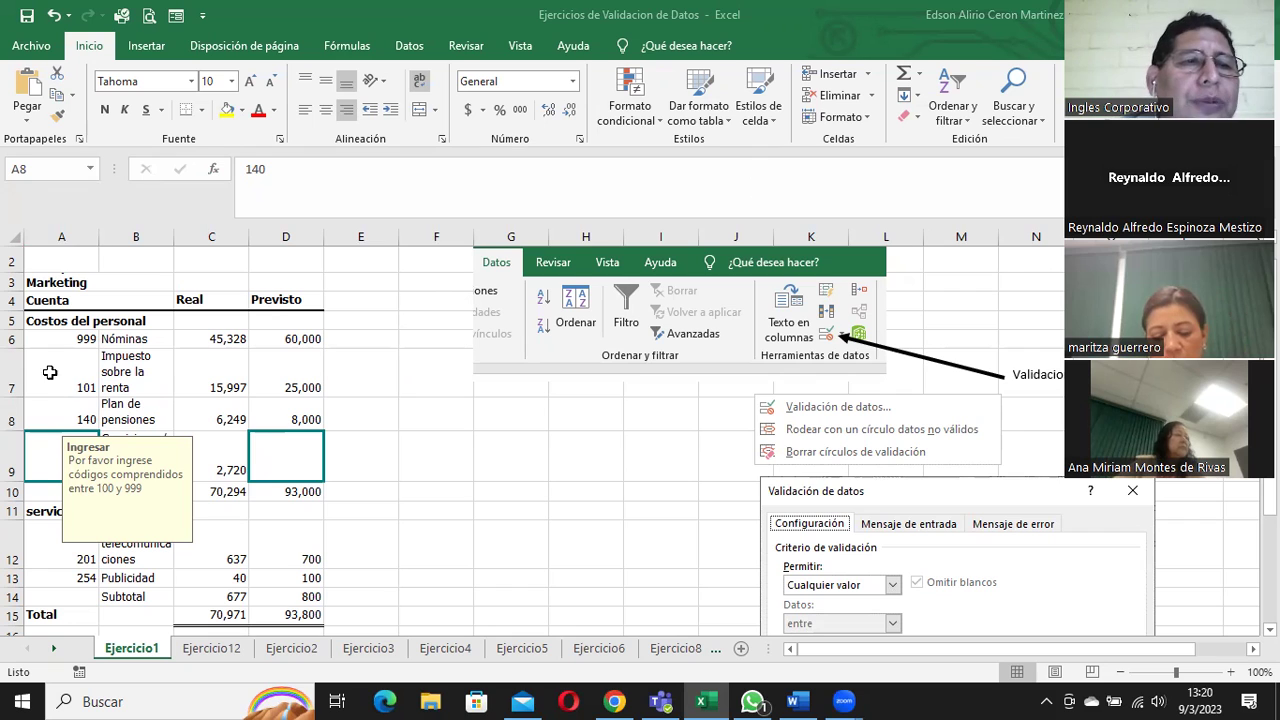
- Select the personnel codes in A6:A9
left_click_drag(60, 338, 60, 458)
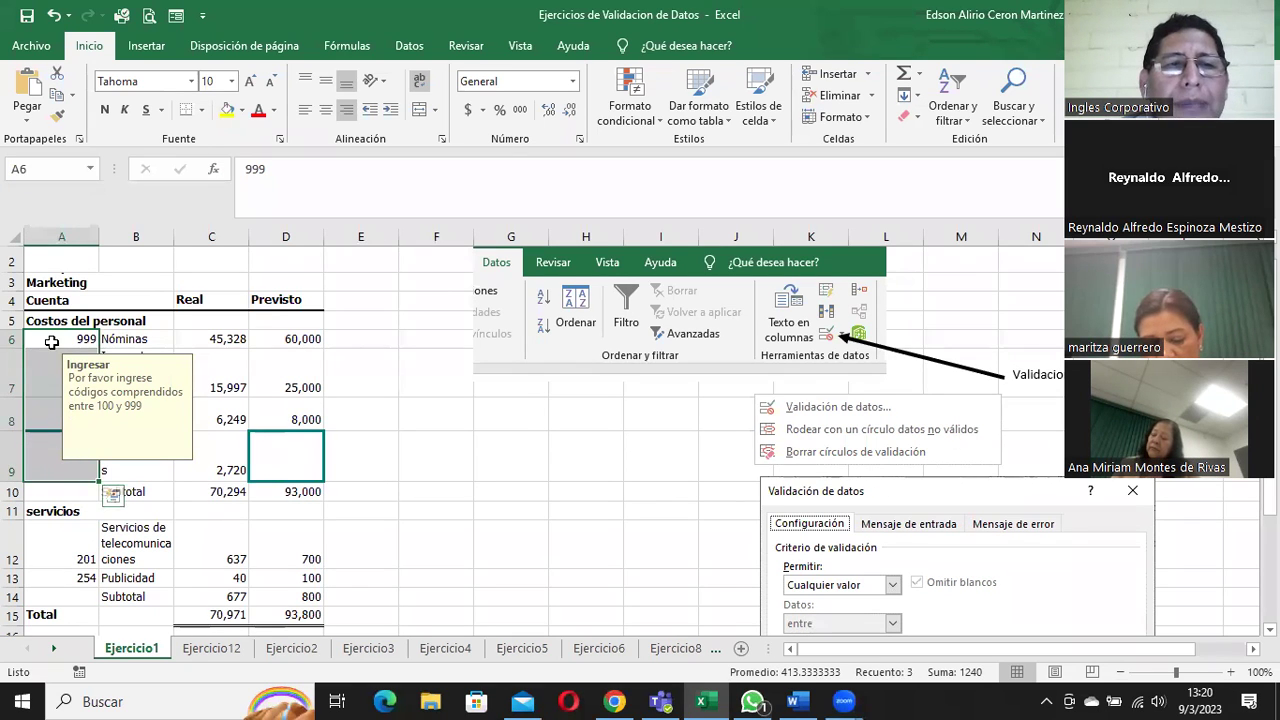
left_click(51, 342)
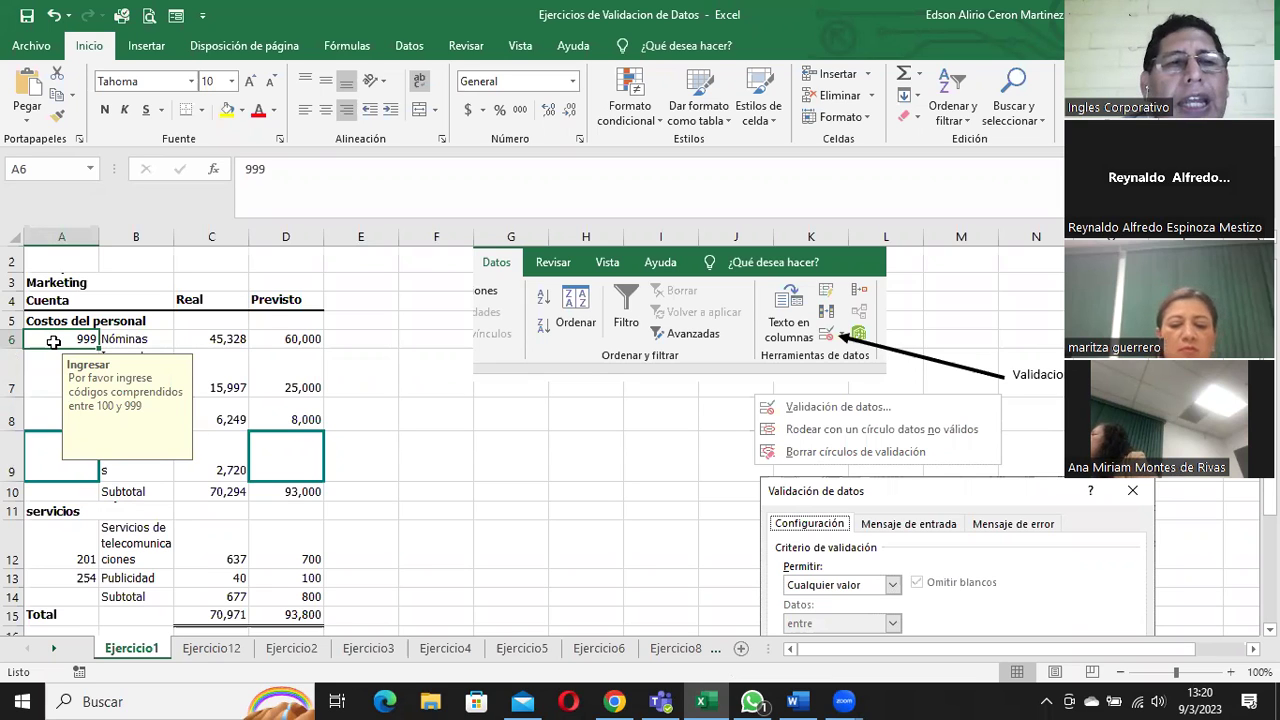
left_click_drag(53, 342, 54, 457)
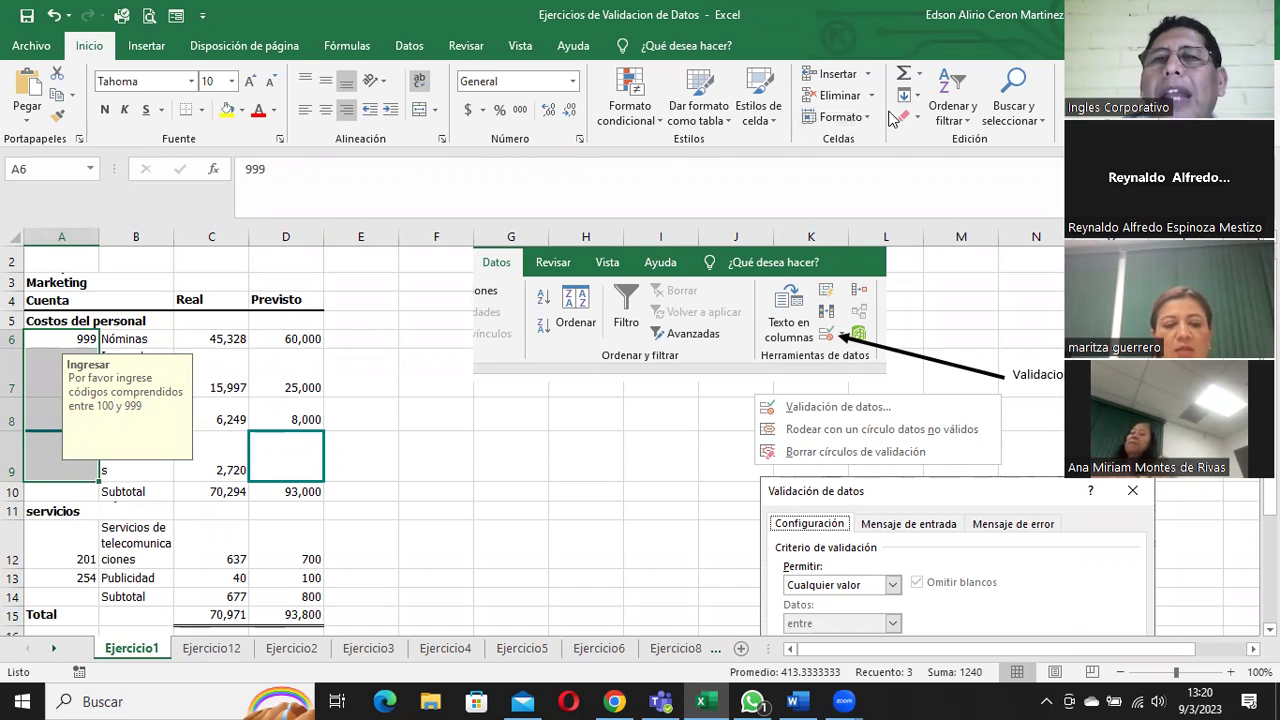
- Review their whole-number 100–999 validation rule and cancel without changing it
left_click(409, 45)
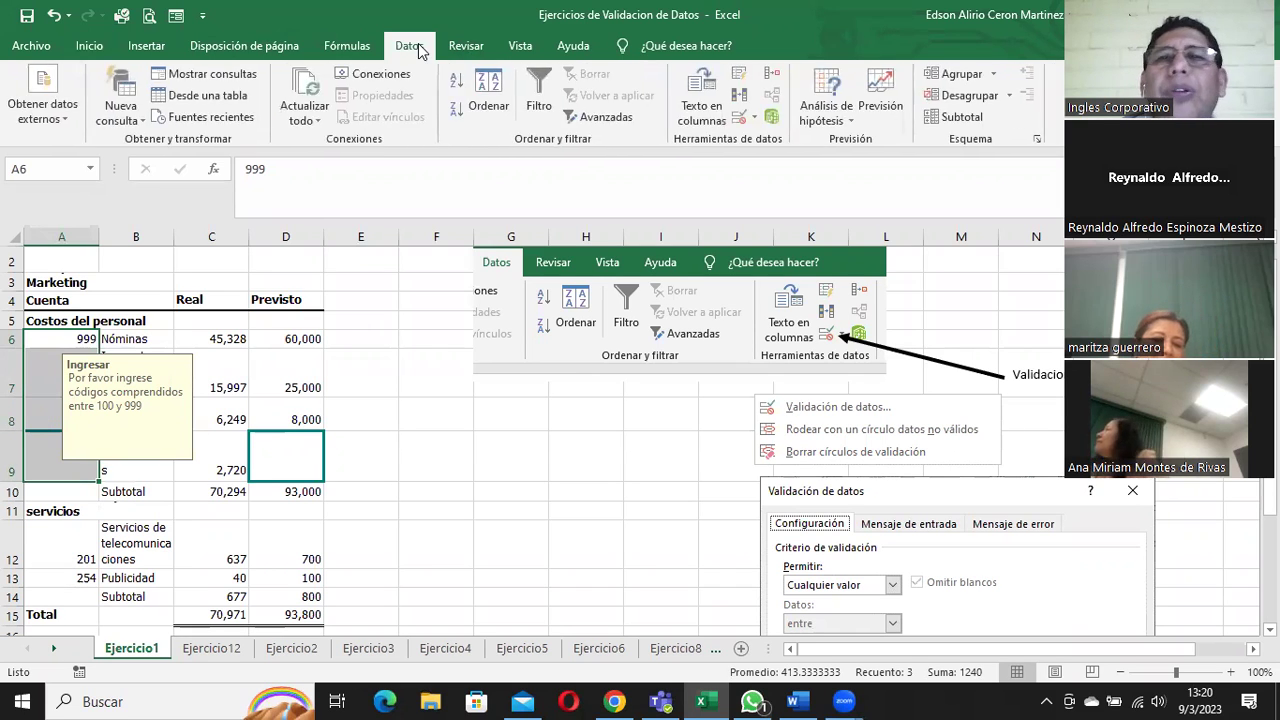
left_click(754, 117)
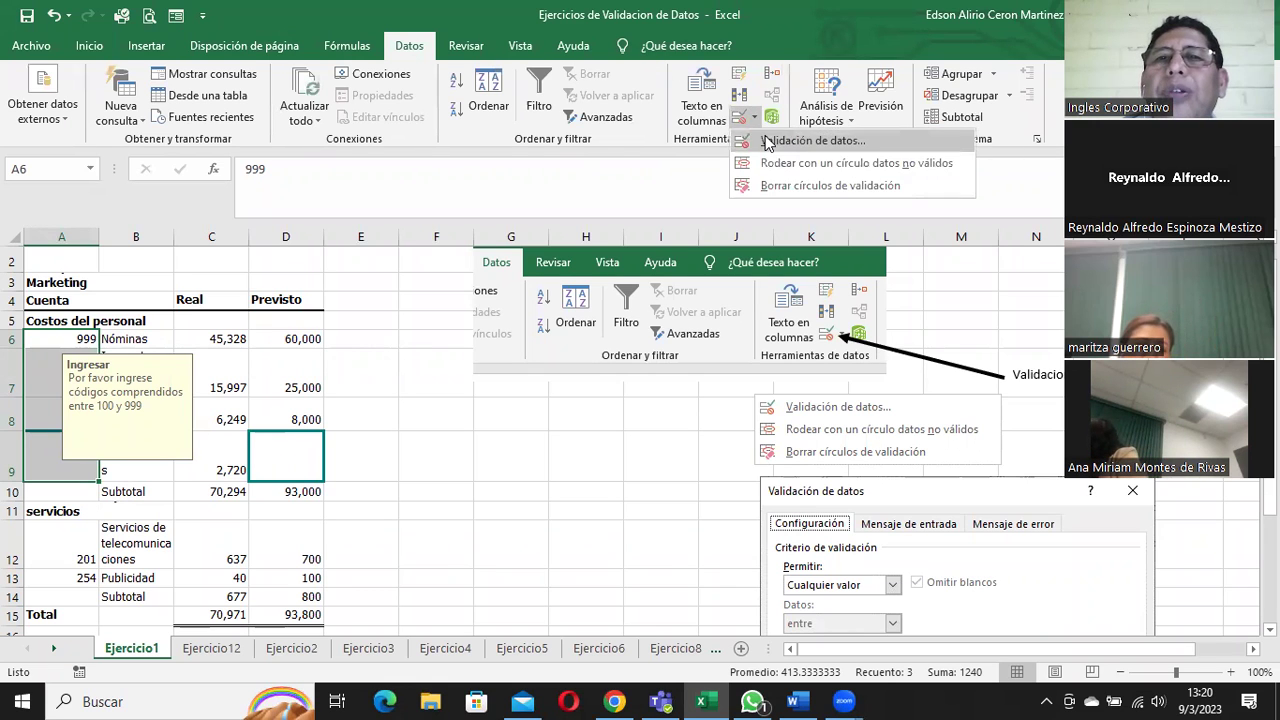
left_click(768, 141)
left_click(514, 125)
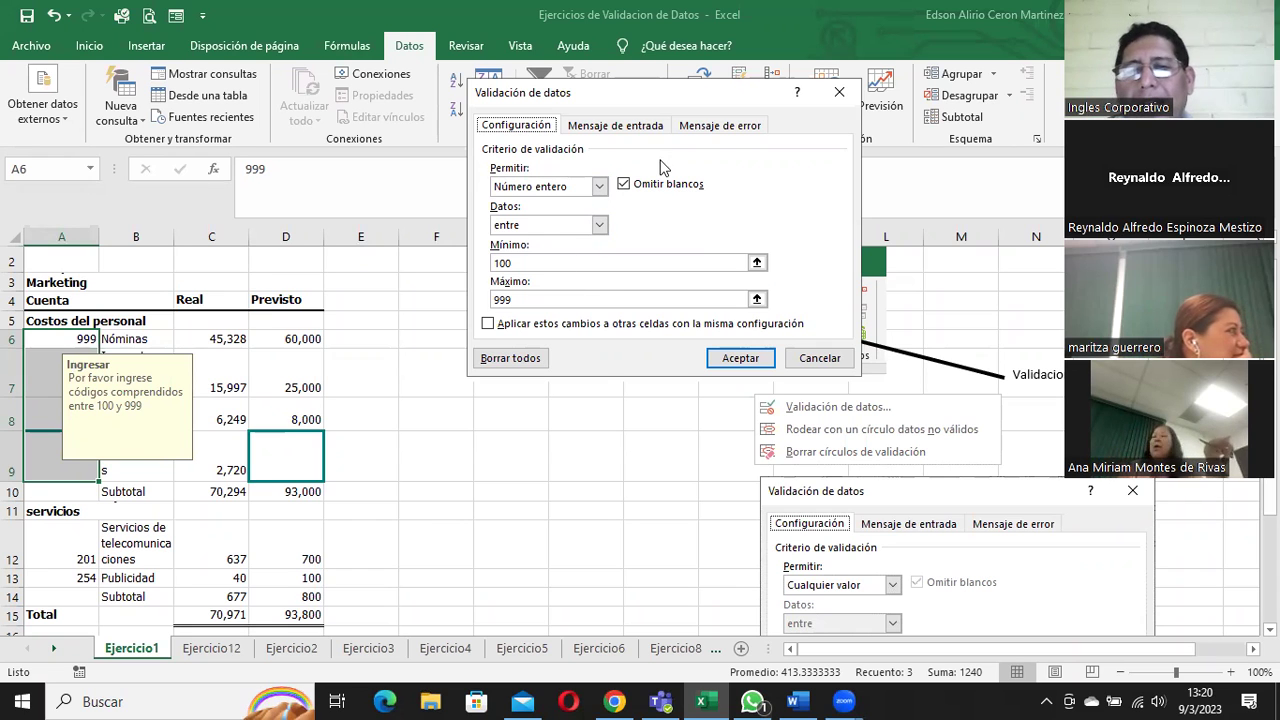
left_click(818, 357)
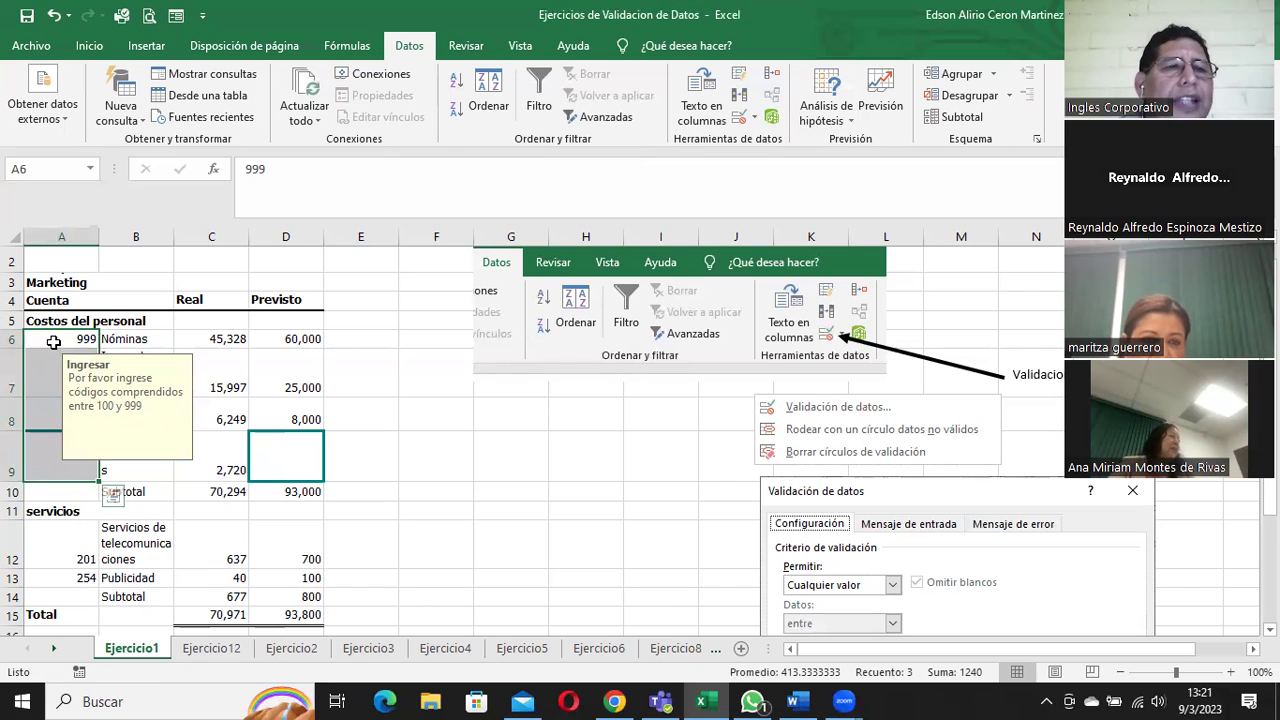
scroll(55, 420, "down", 1)
left_click(57, 485)
left_click_drag(57, 485, 57, 510)
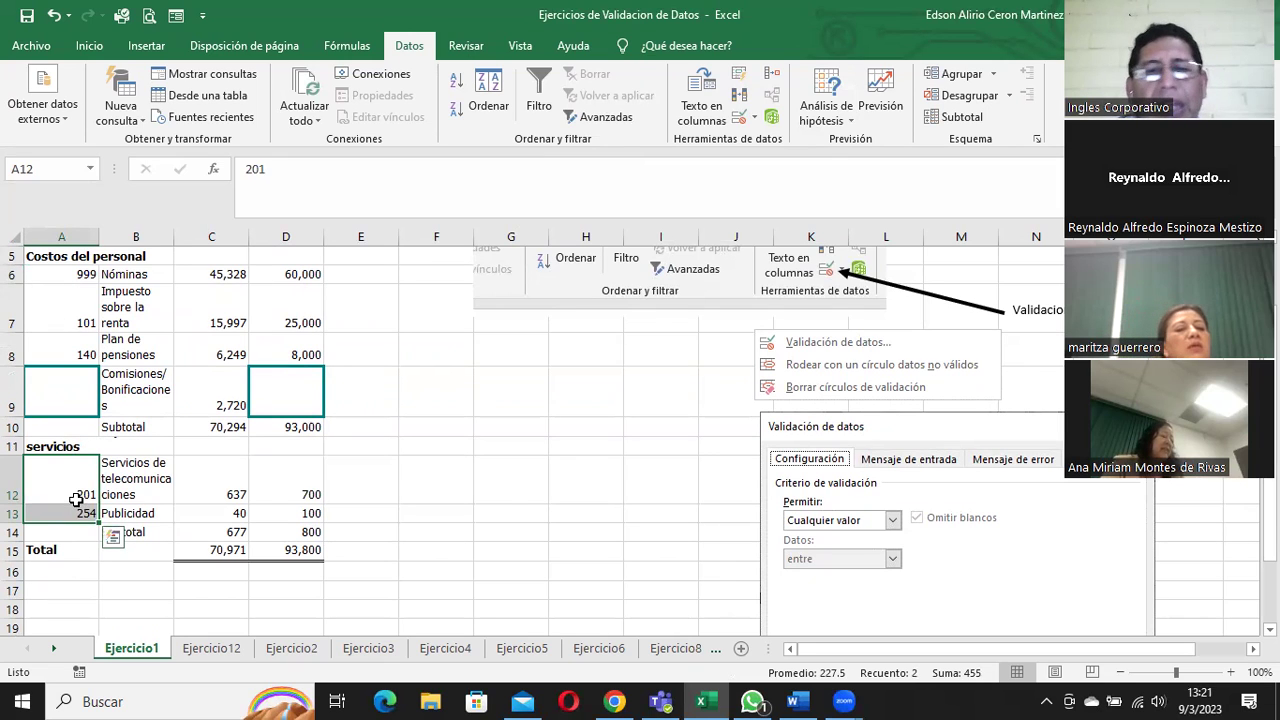
left_click(78, 386)
left_click(77, 348)
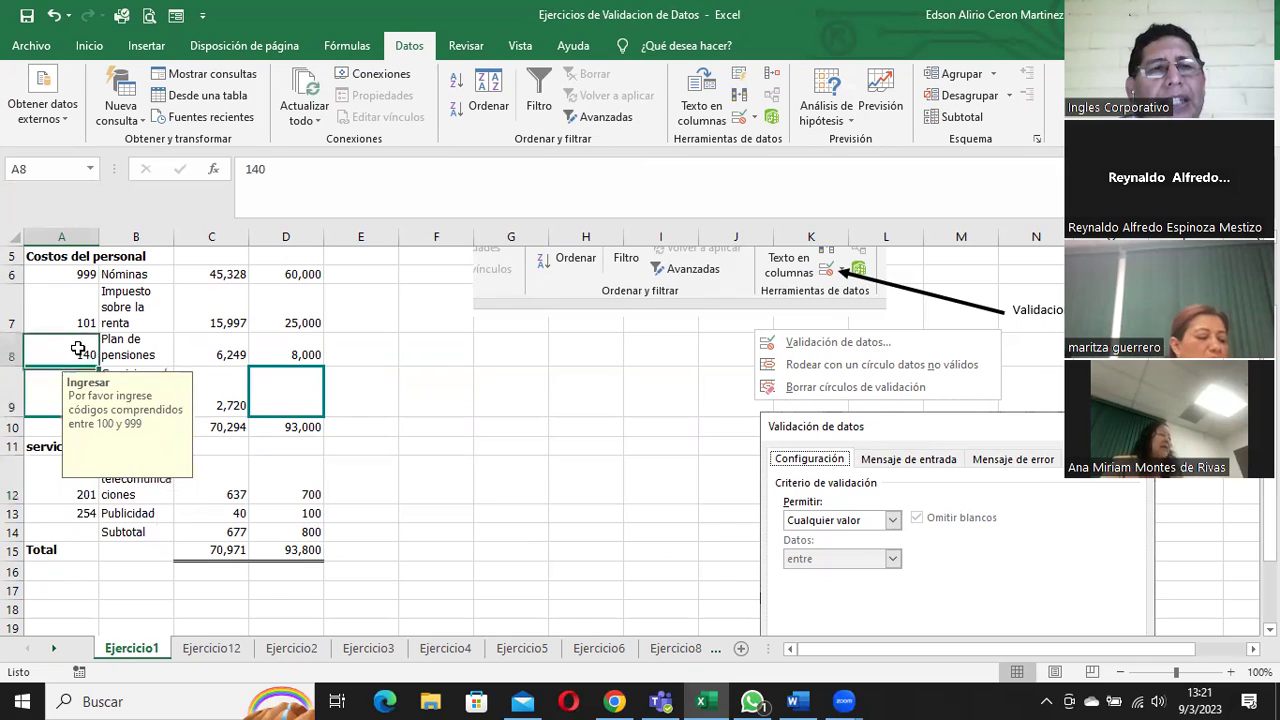
left_click(74, 313)
left_click(72, 275)
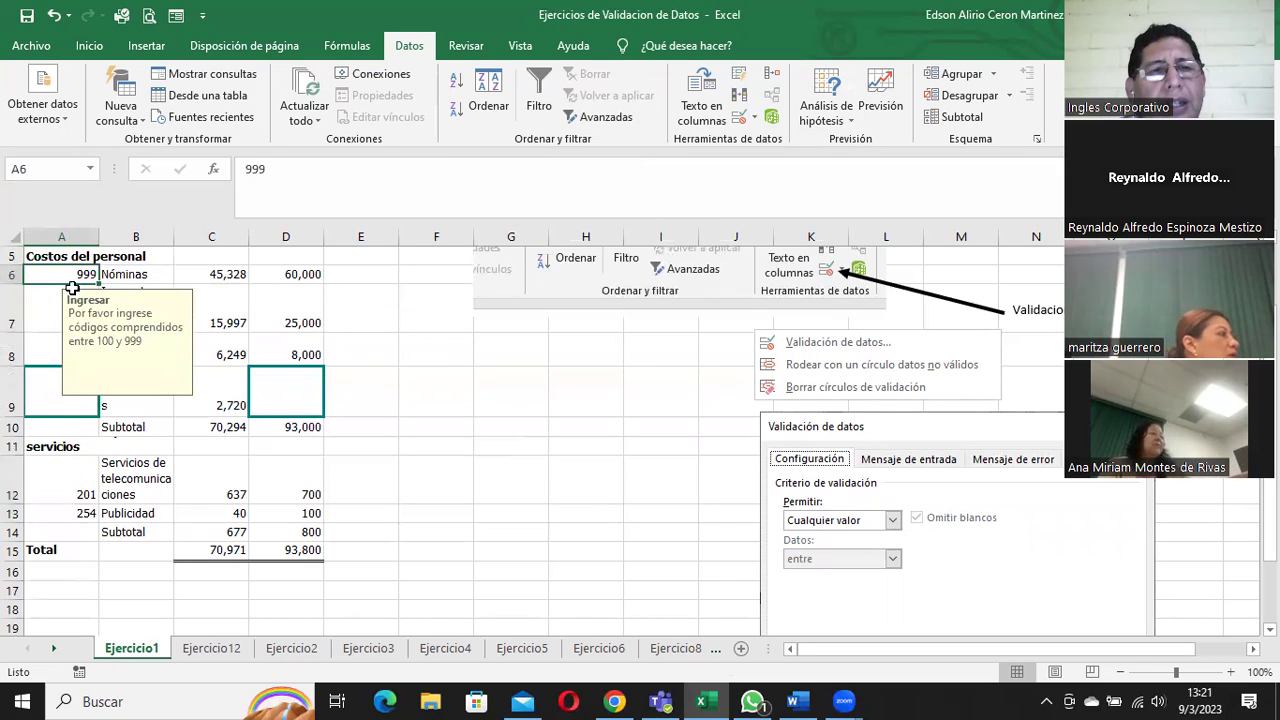
left_click(54, 302)
left_click(42, 345)
left_click(36, 388)
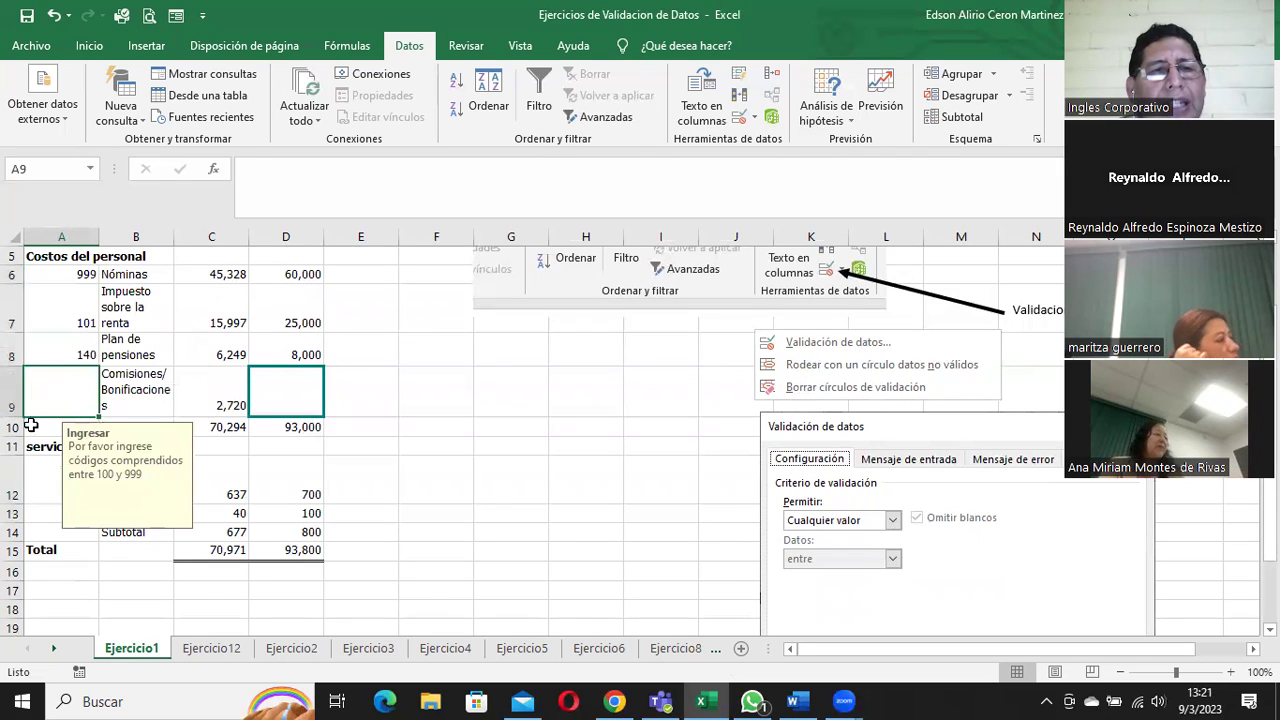
left_click(30, 443)
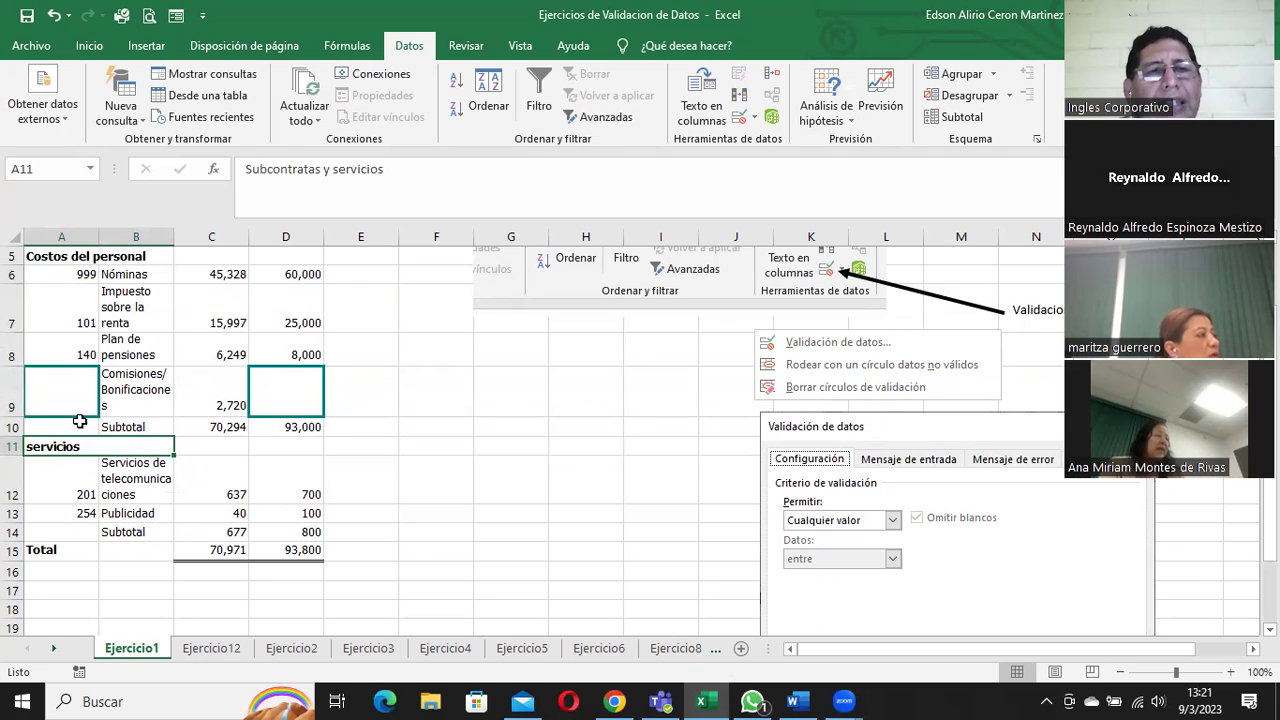
left_click(76, 486)
left_click(75, 514)
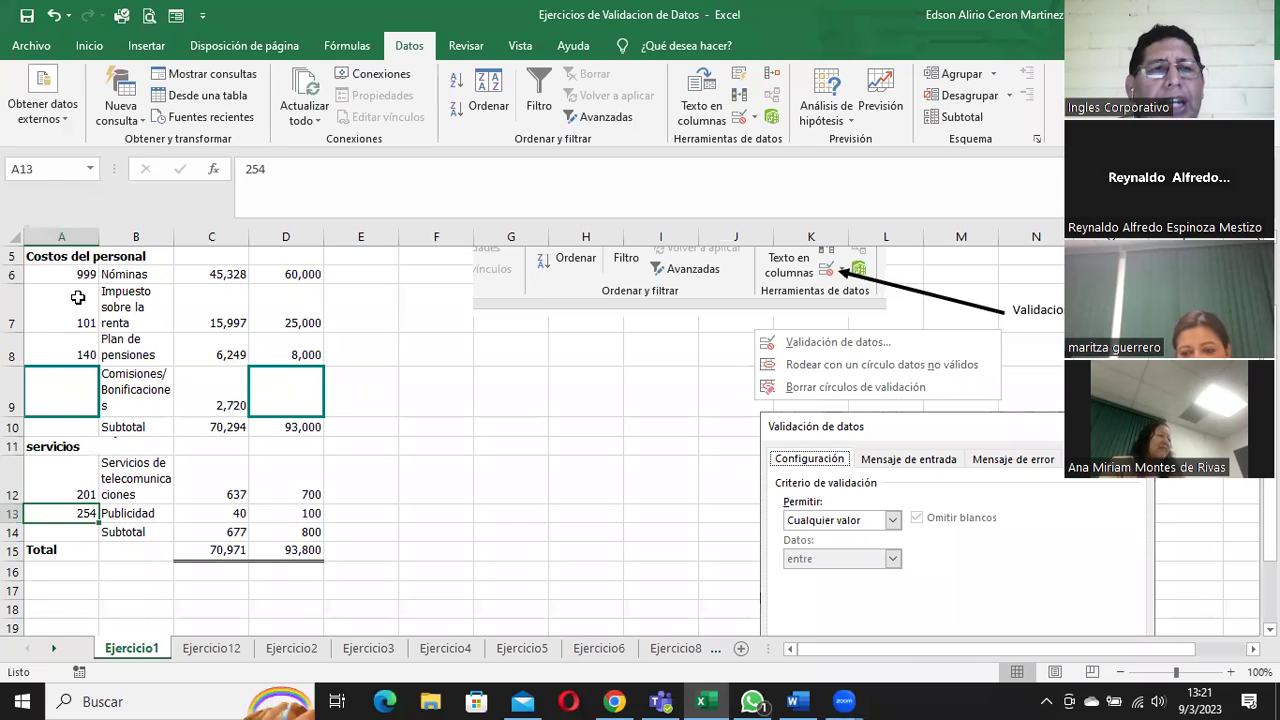
left_click_drag(76, 278, 64, 388)
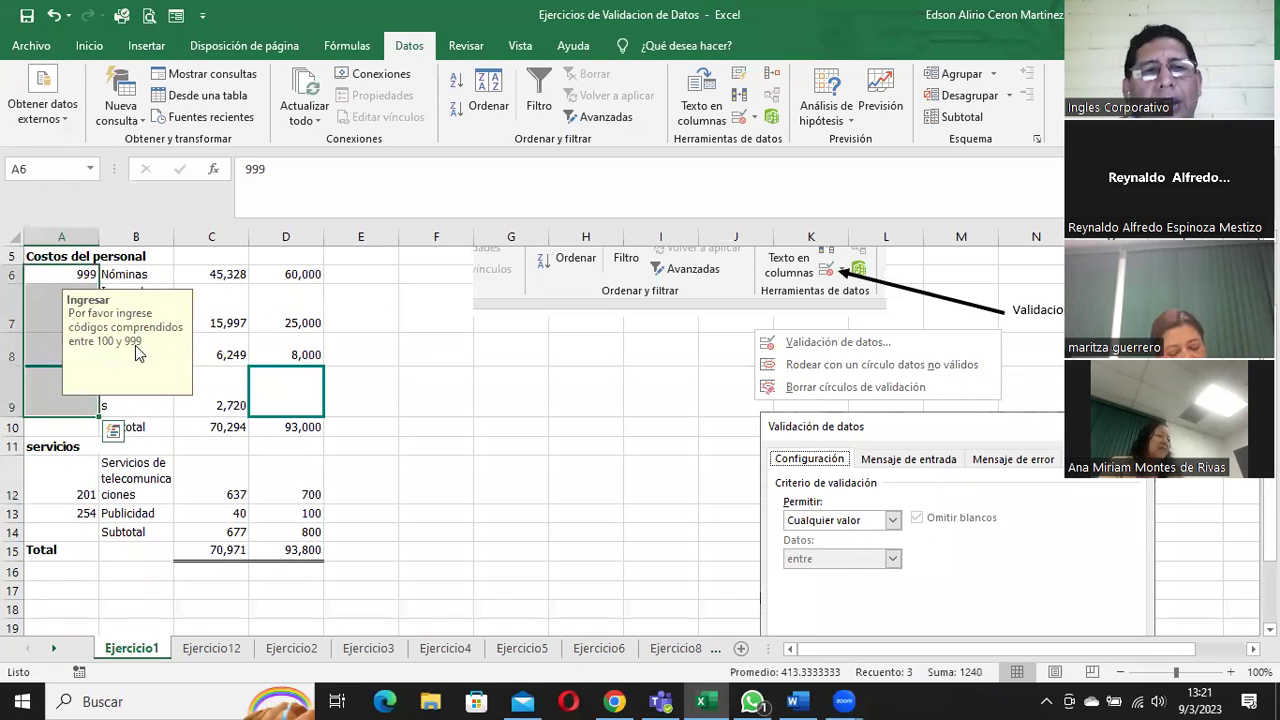
left_click(72, 479)
left_click_drag(72, 479, 66, 510)
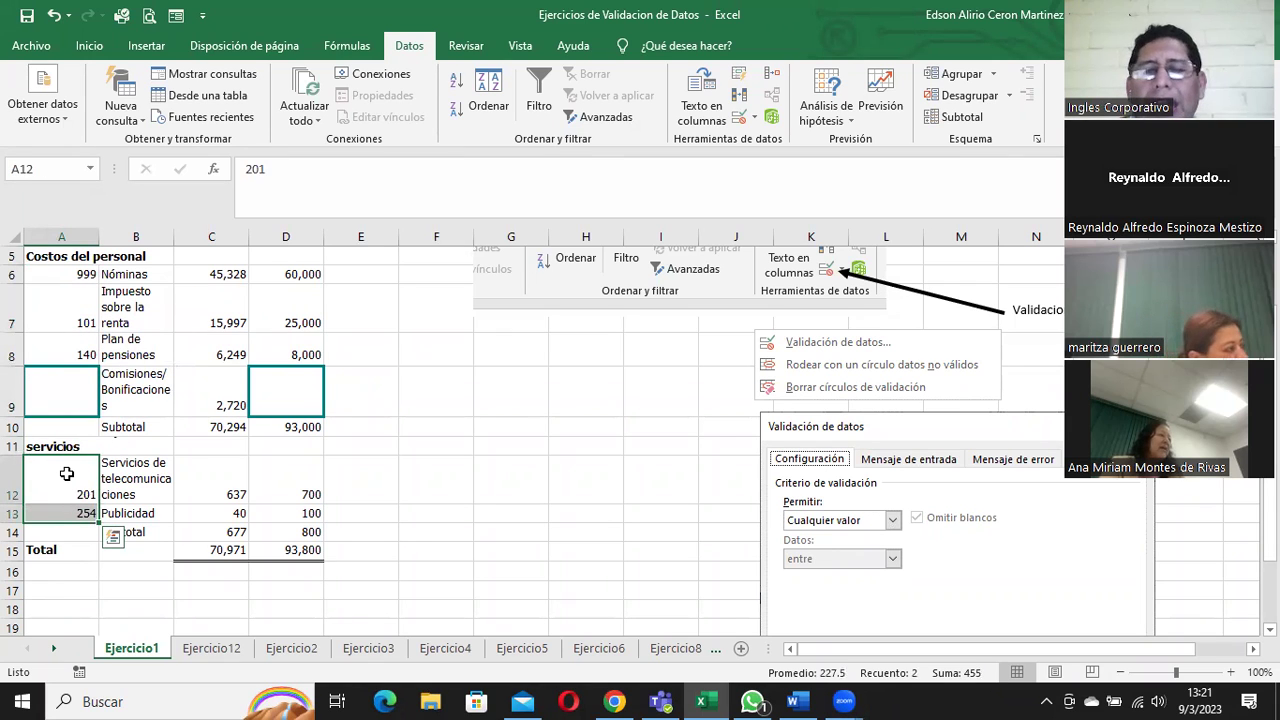
left_click(70, 470)
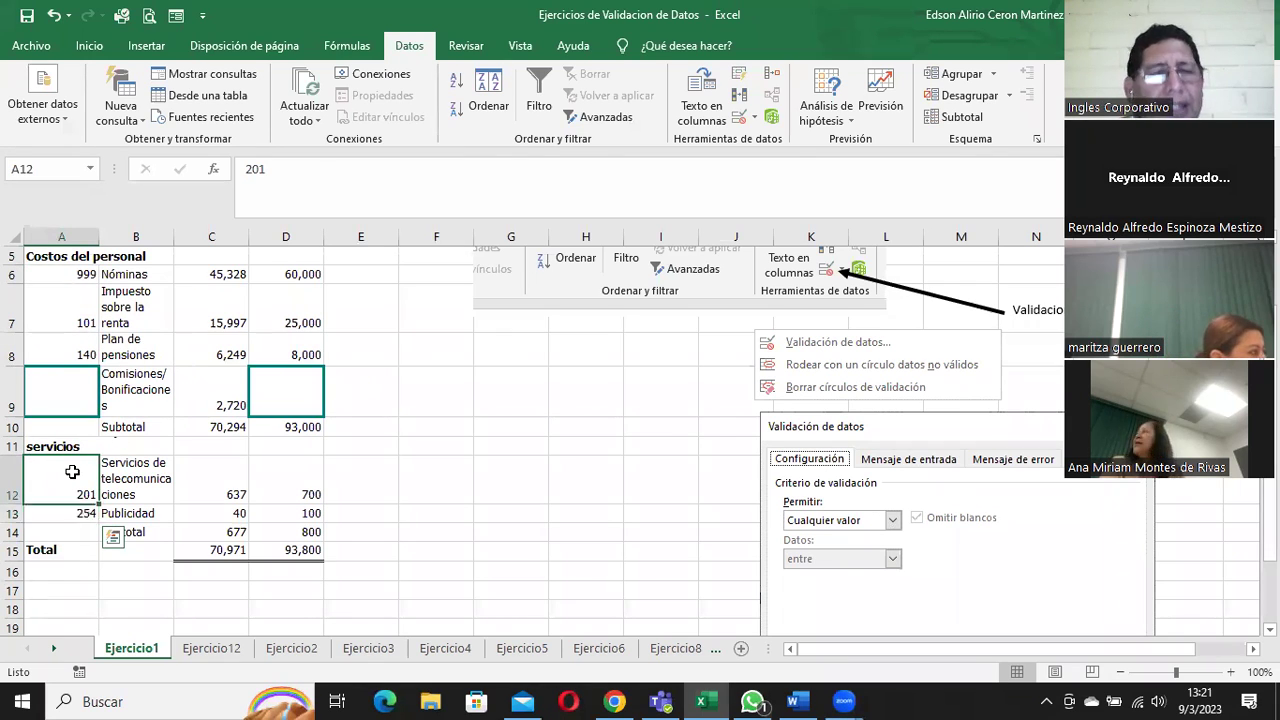
- Replace service code 201 in A12 with the letter a, then scroll right and back
type("a")
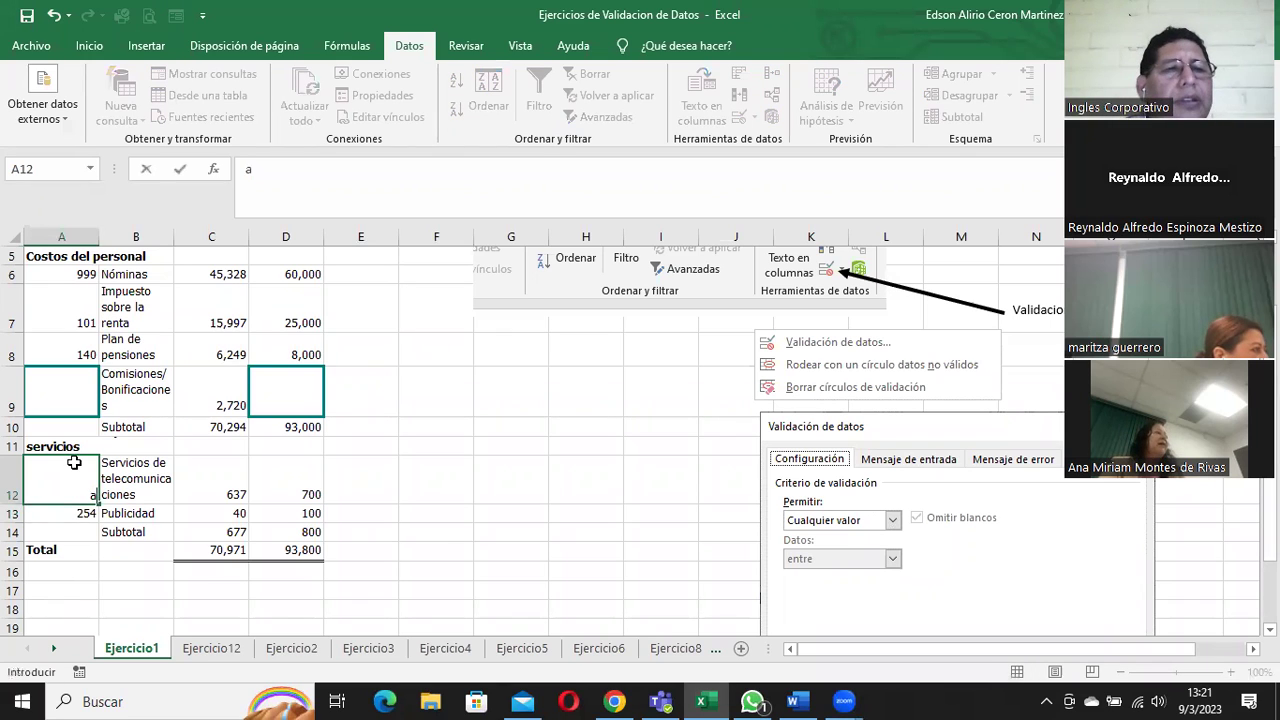
key("Return")
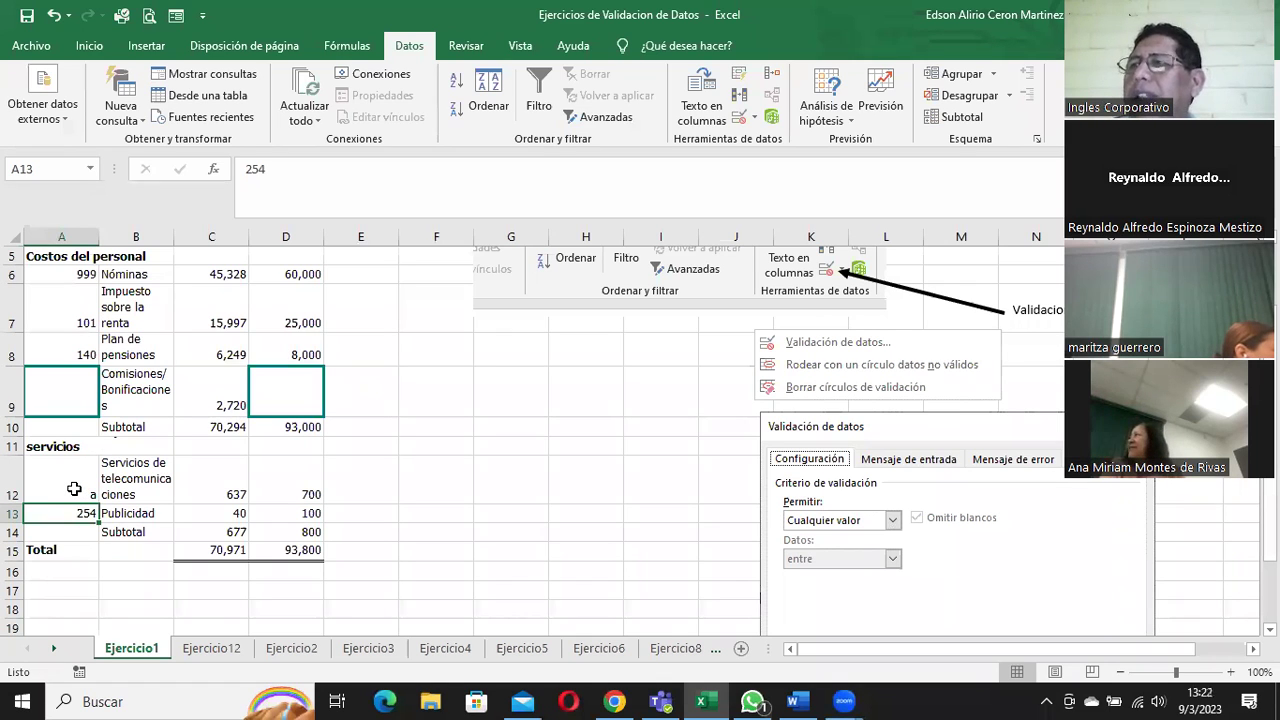
left_click(72, 468)
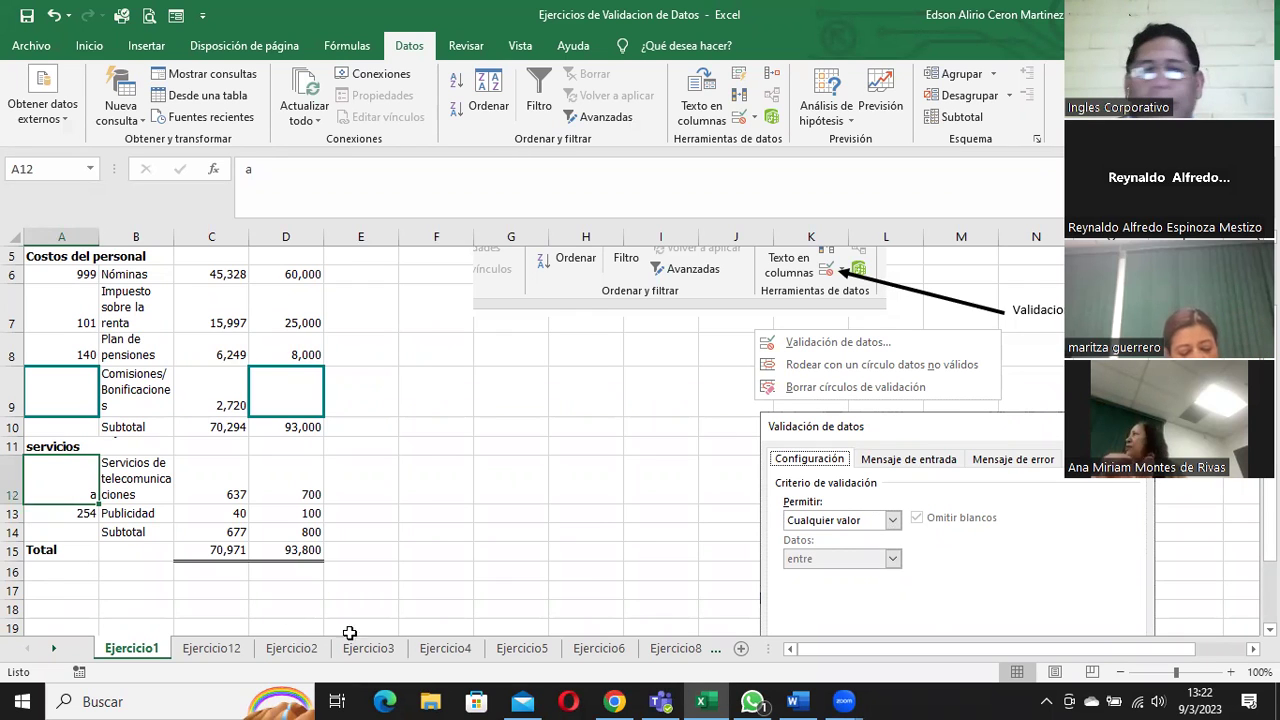
scroll(973, 651, "right", 2)
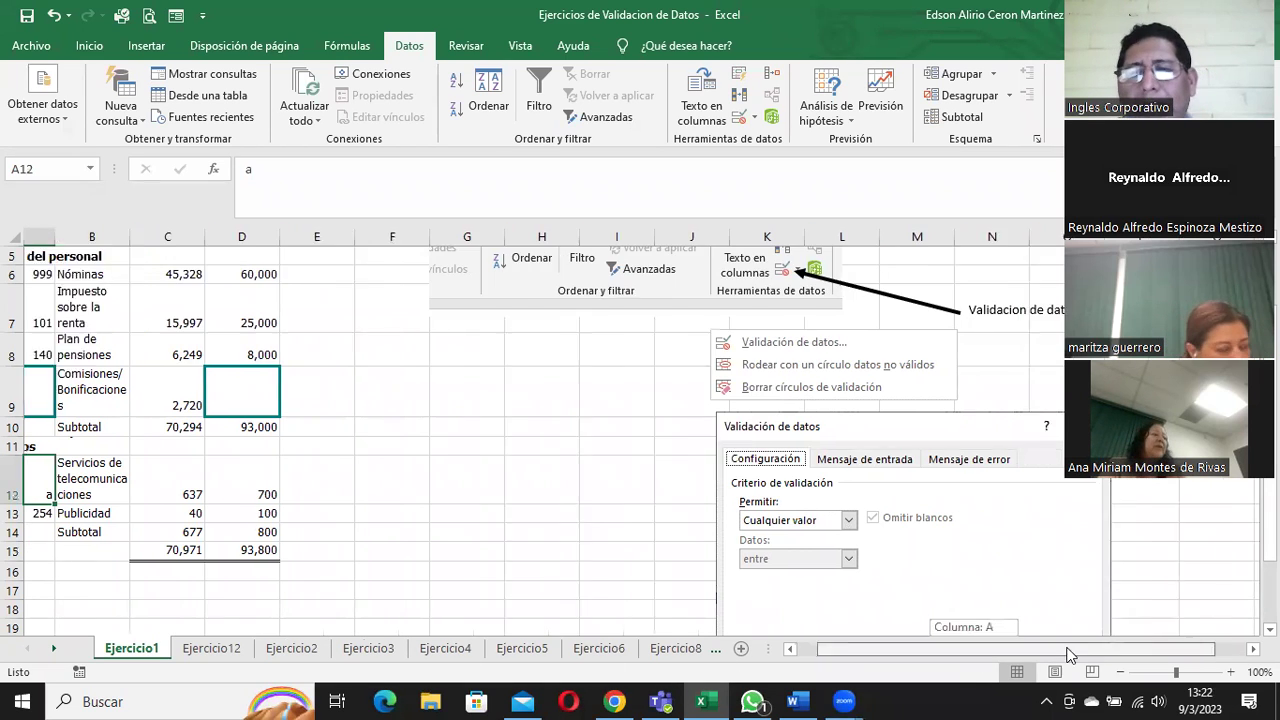
left_click(1166, 588)
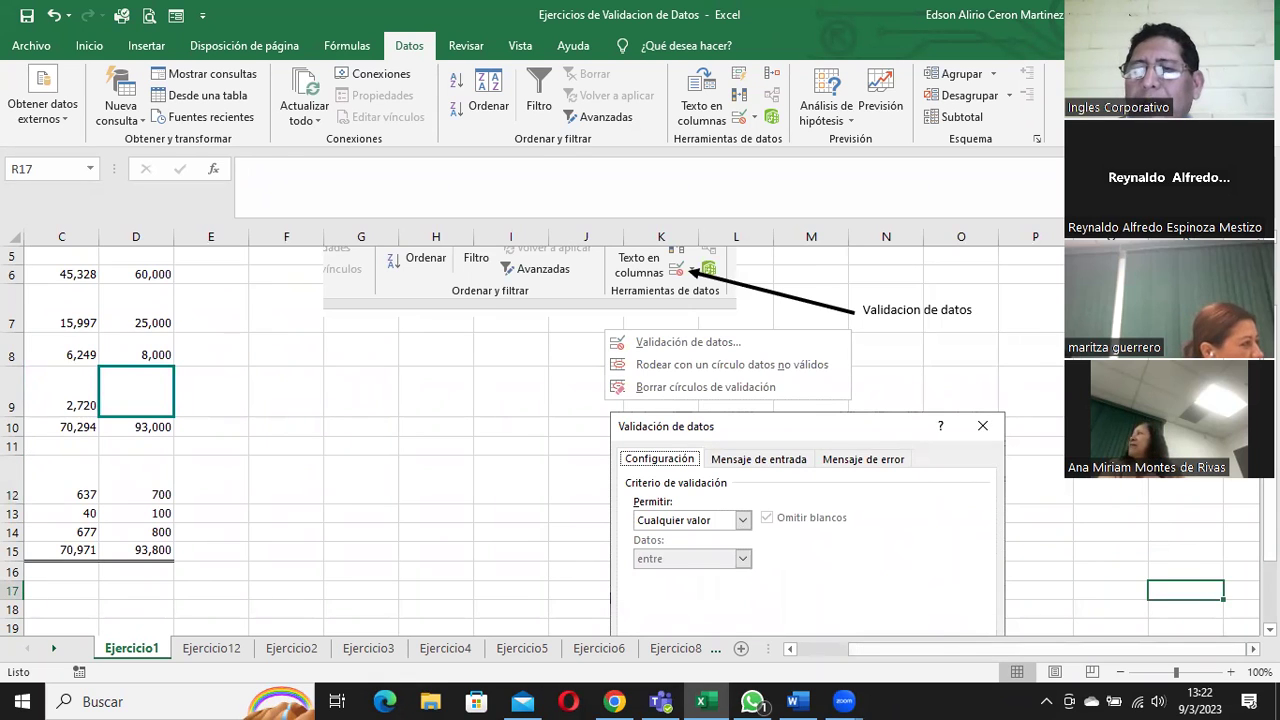
scroll(1050, 650, "right", 2)
scroll(10, 268, "right", 2)
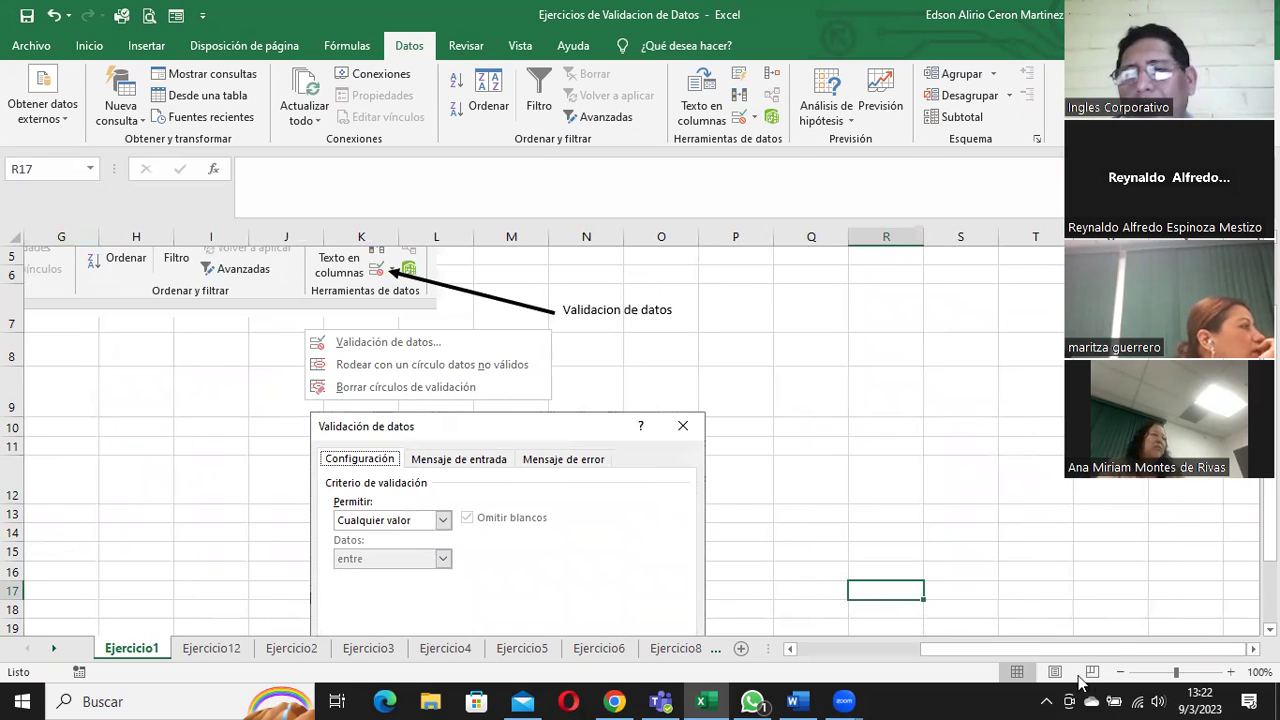
left_click_drag(1010, 655, 670, 652)
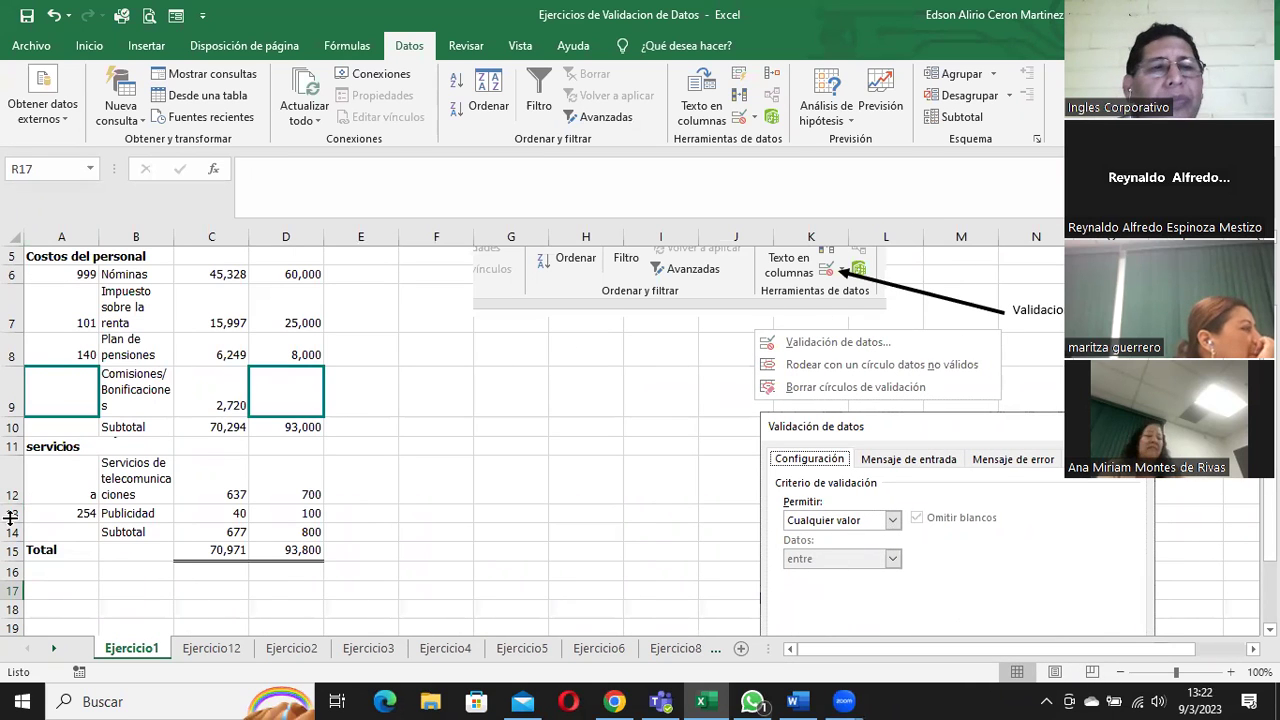
- Select service codes A12 and A13
left_click(38, 484)
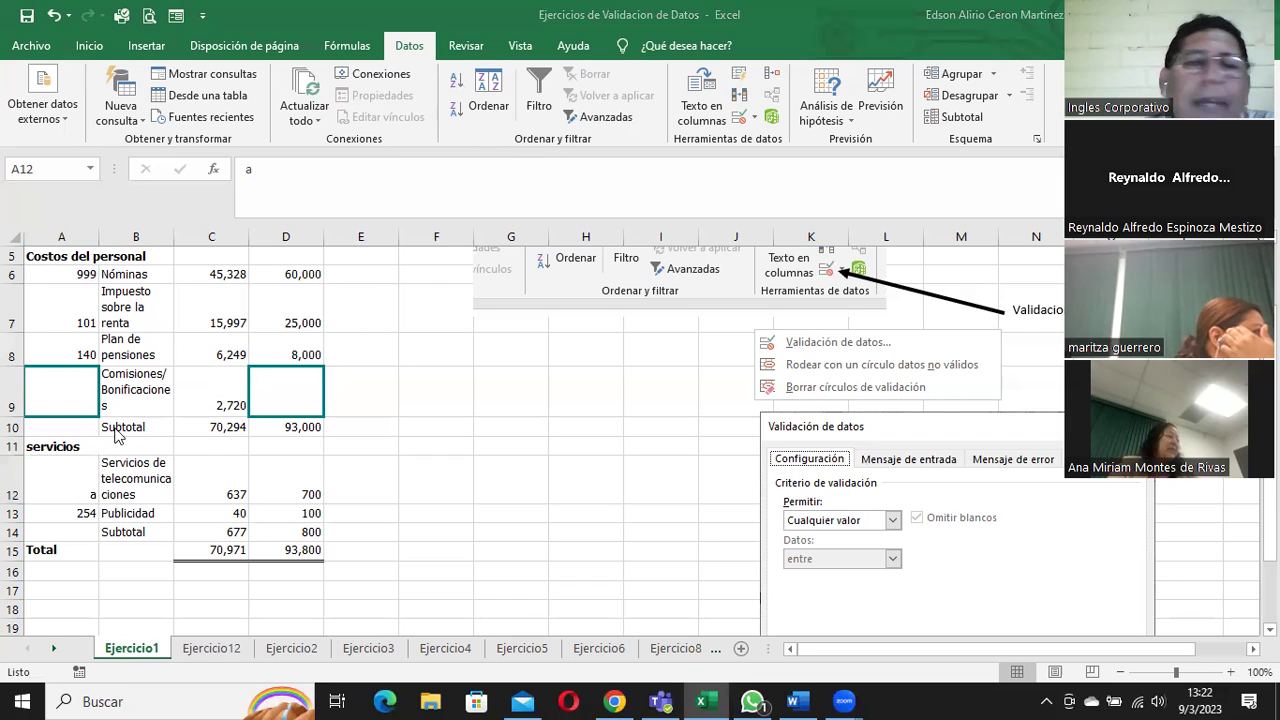
left_click(76, 472)
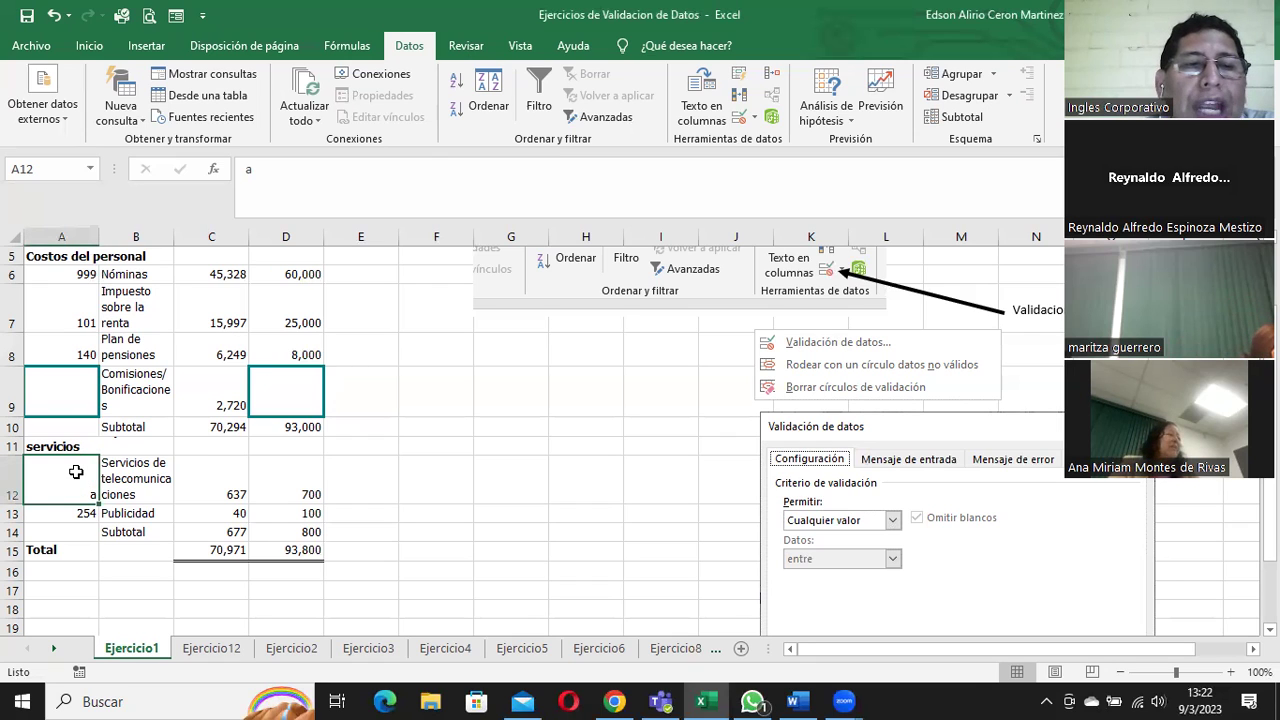
left_click_drag(64, 508, 62, 513)
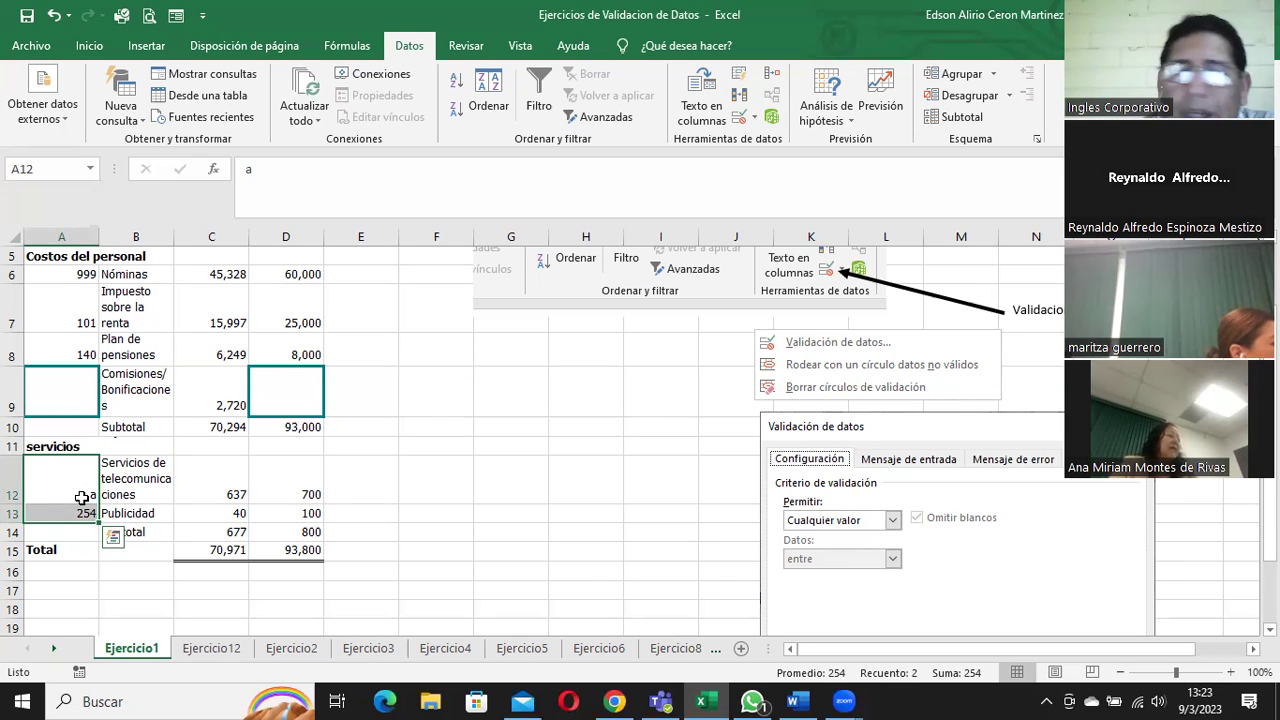
- Check the input messages on personnel code cells A9 up through A6
left_click(77, 395)
left_click(65, 343)
left_click(64, 313)
left_click(64, 276)
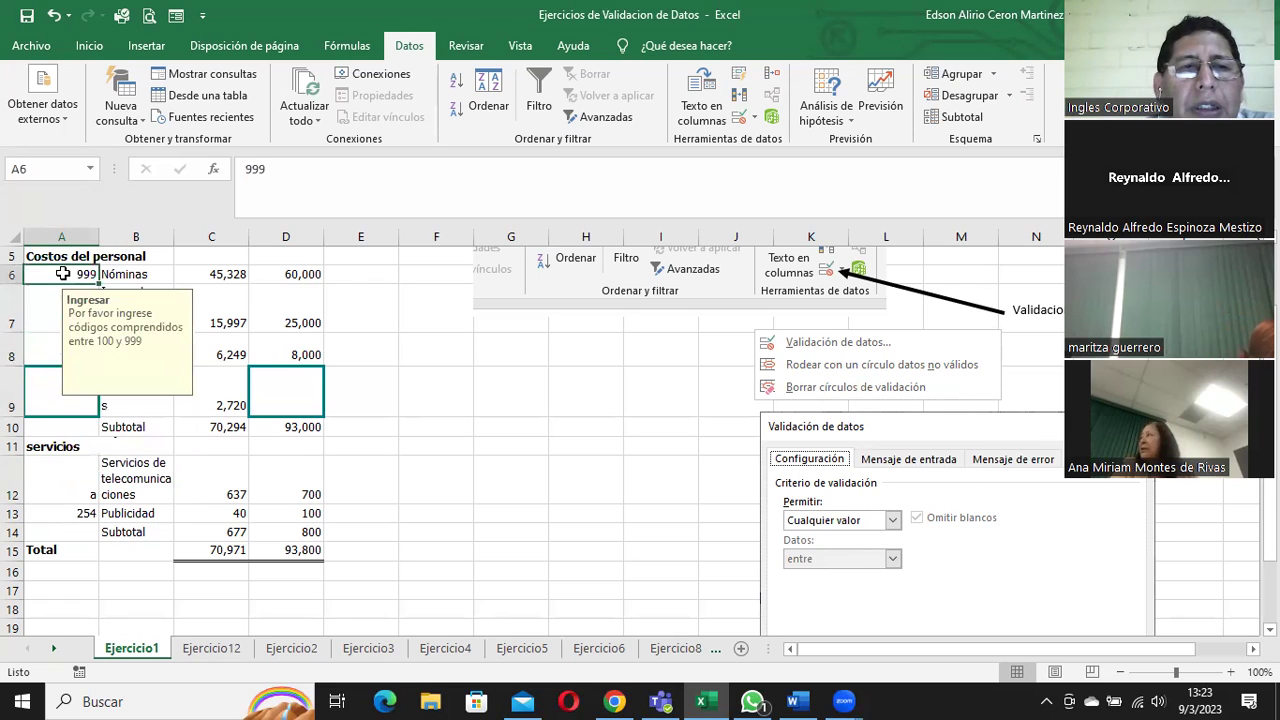
- Reselect A12:A13 to prepare a validation rule for the service codes
left_click(46, 472)
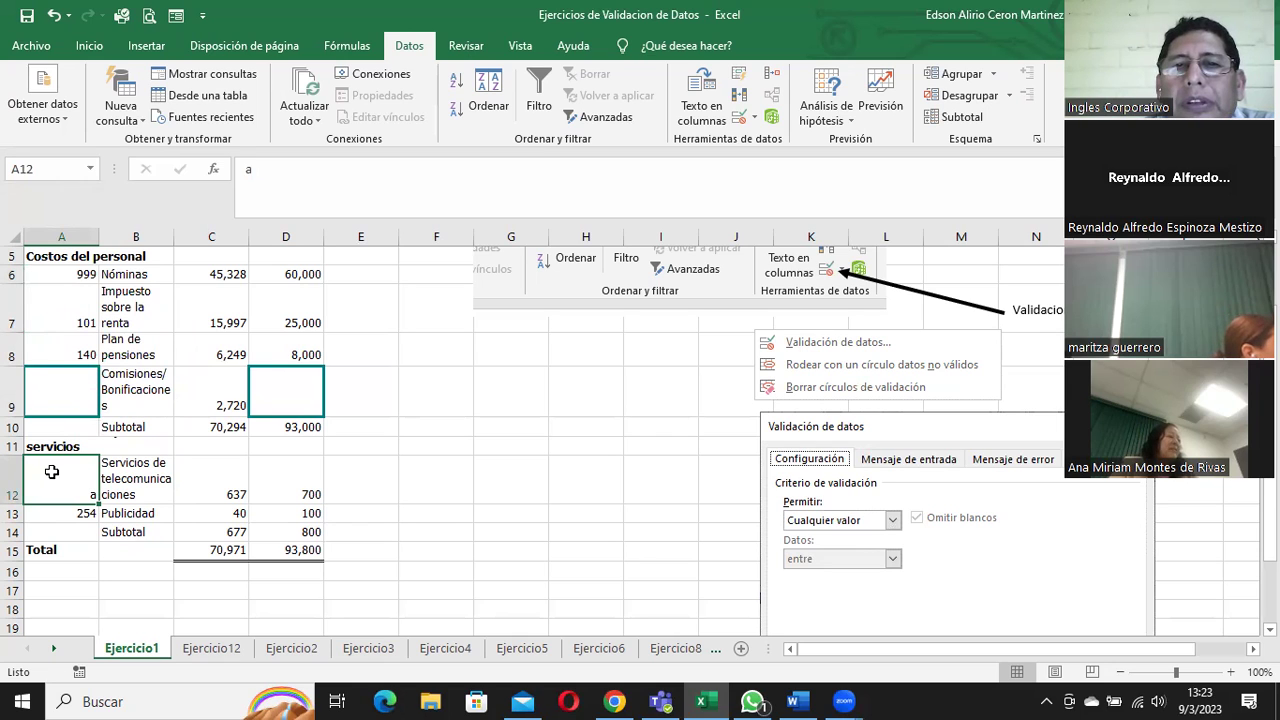
mouse_move(52, 470)
left_mouse_down()
mouse_move(55, 522)
mouse_move(69, 514)
left_mouse_up()
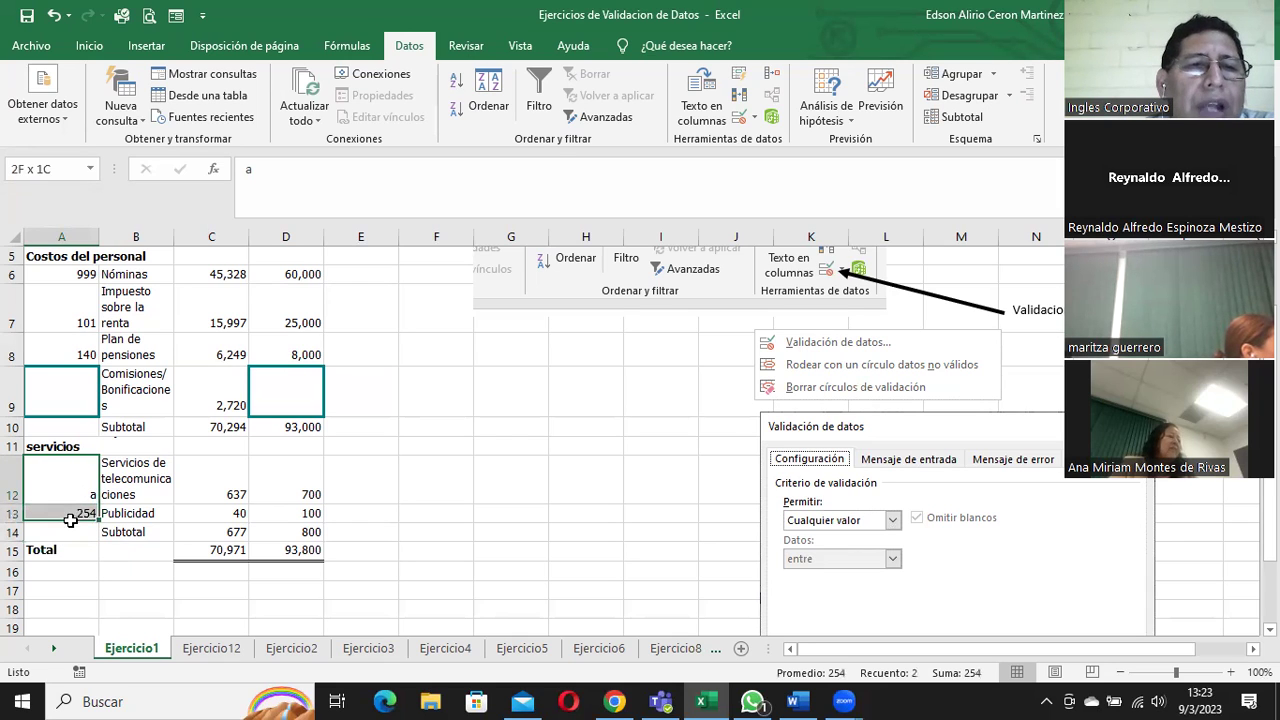
left_click(61, 480)
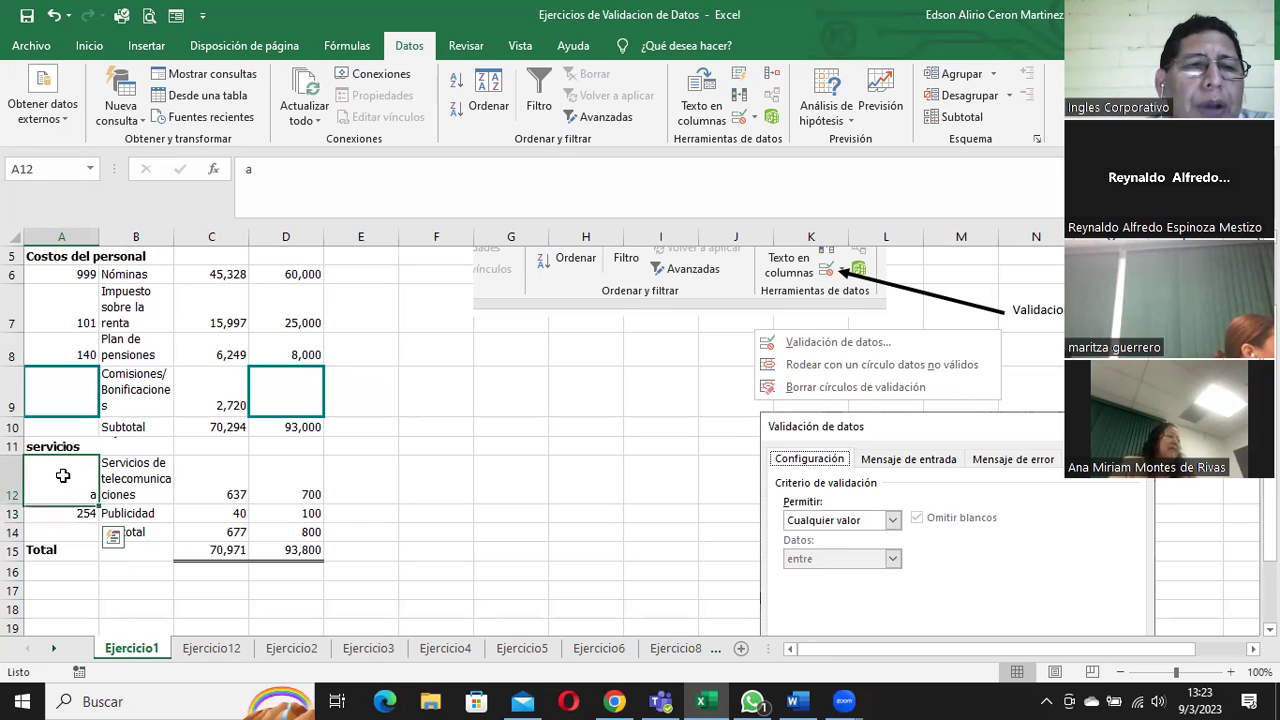
left_click_drag(61, 480, 61, 512)
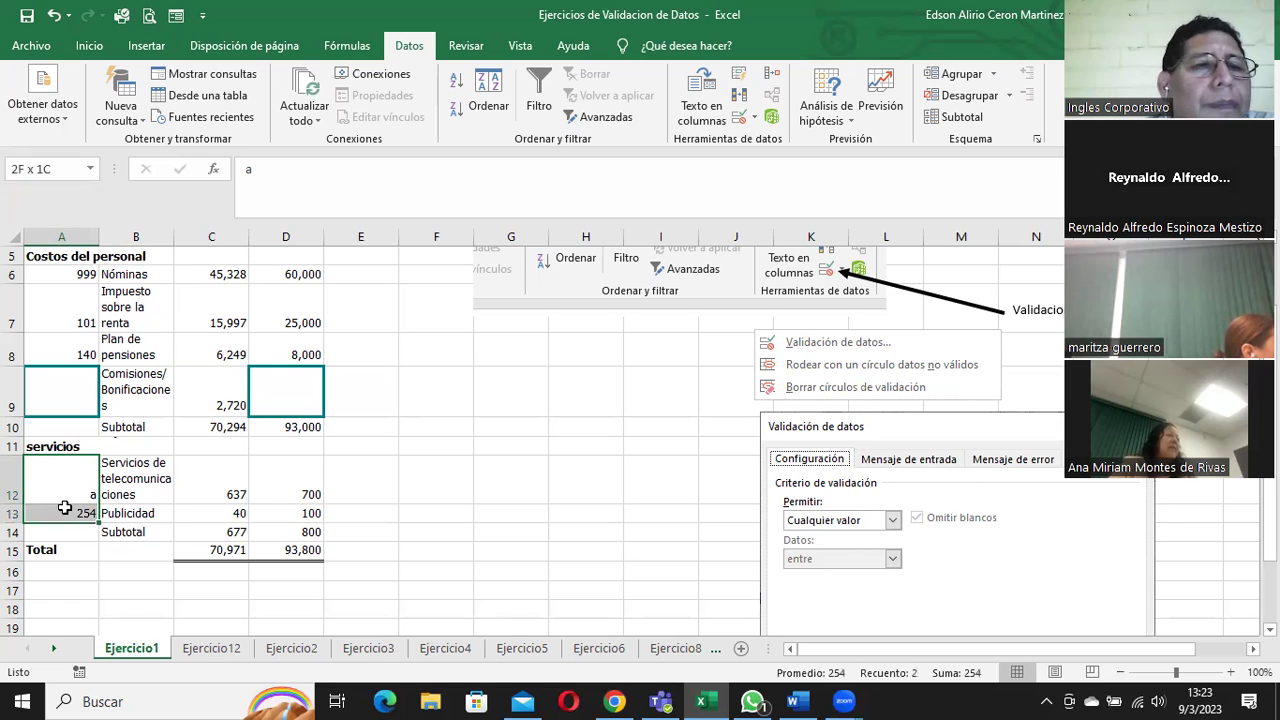
- Limit the selected service codes to whole numbers between 100 and 999
left_click(754, 117)
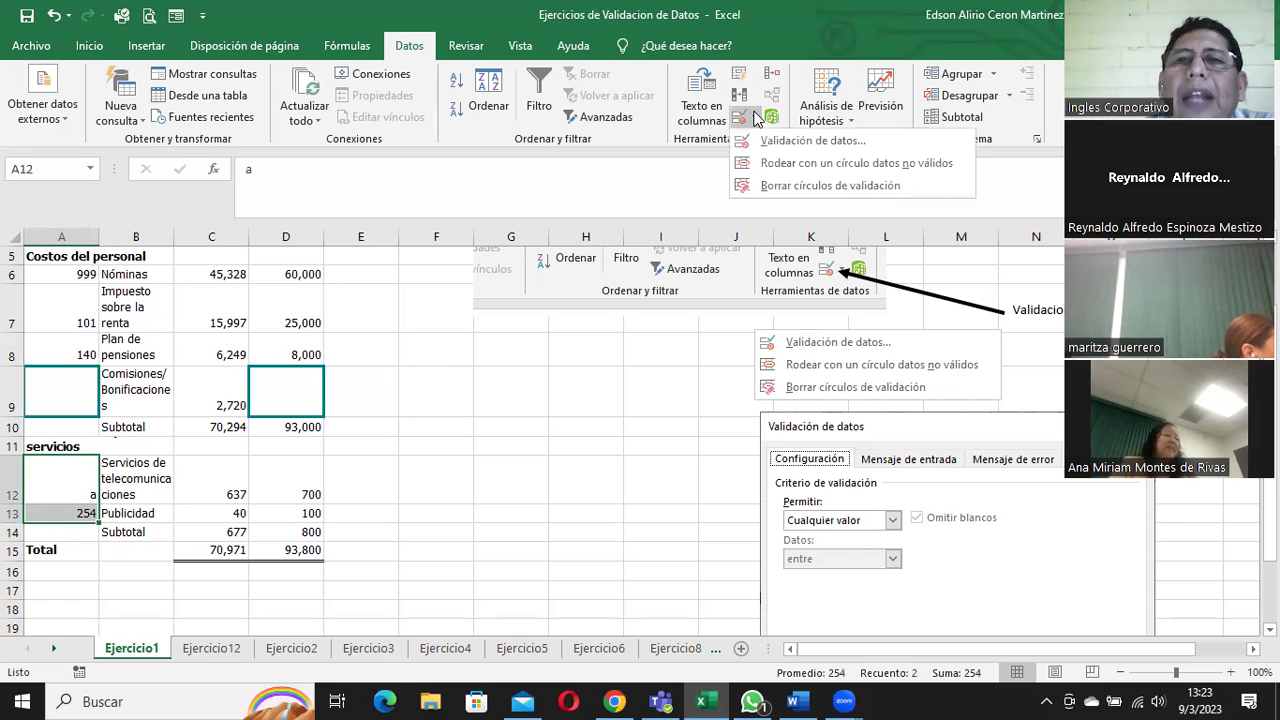
left_click(779, 142)
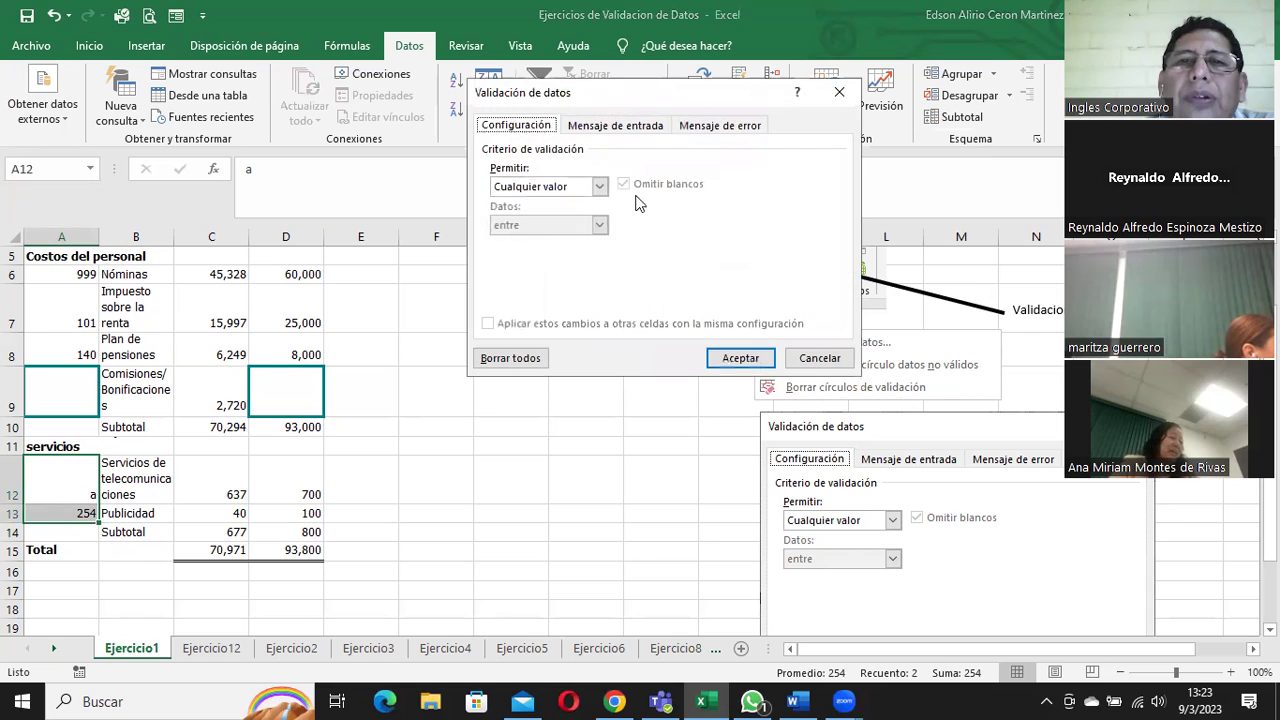
left_click(556, 188)
left_click(549, 216)
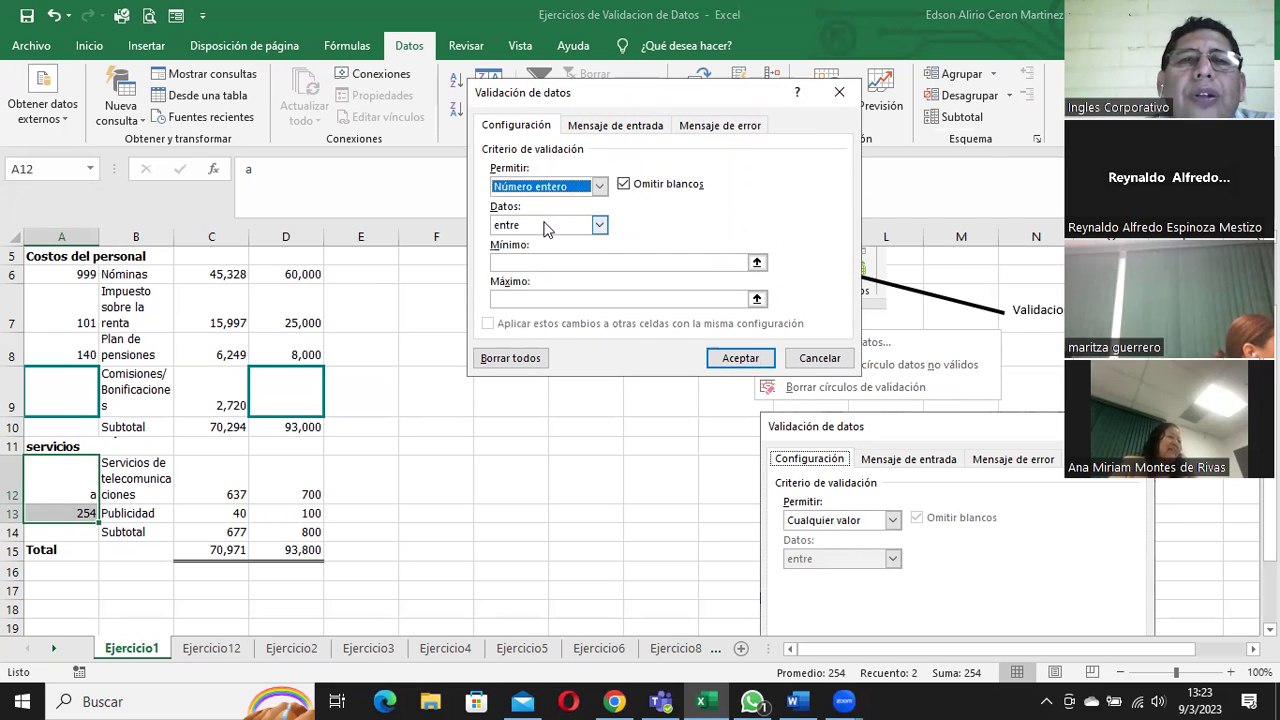
left_click(547, 226)
left_click(532, 261)
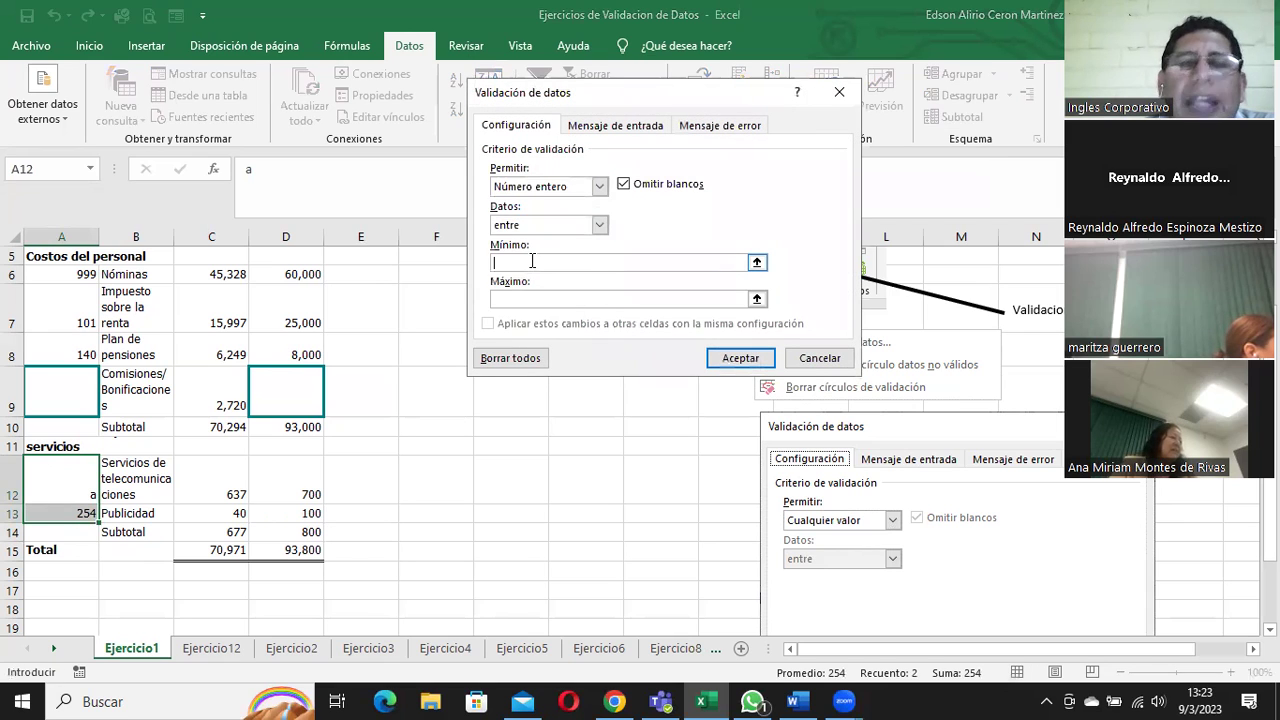
type("100")
left_click(527, 298)
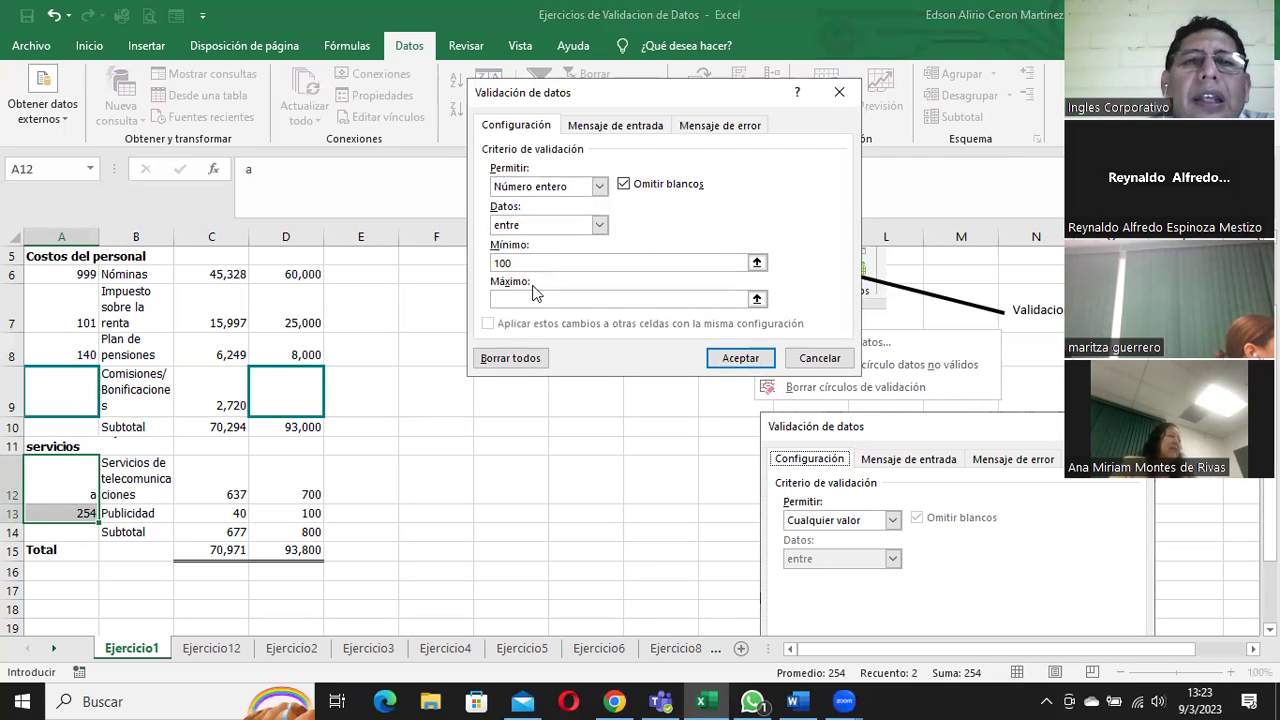
type("999")
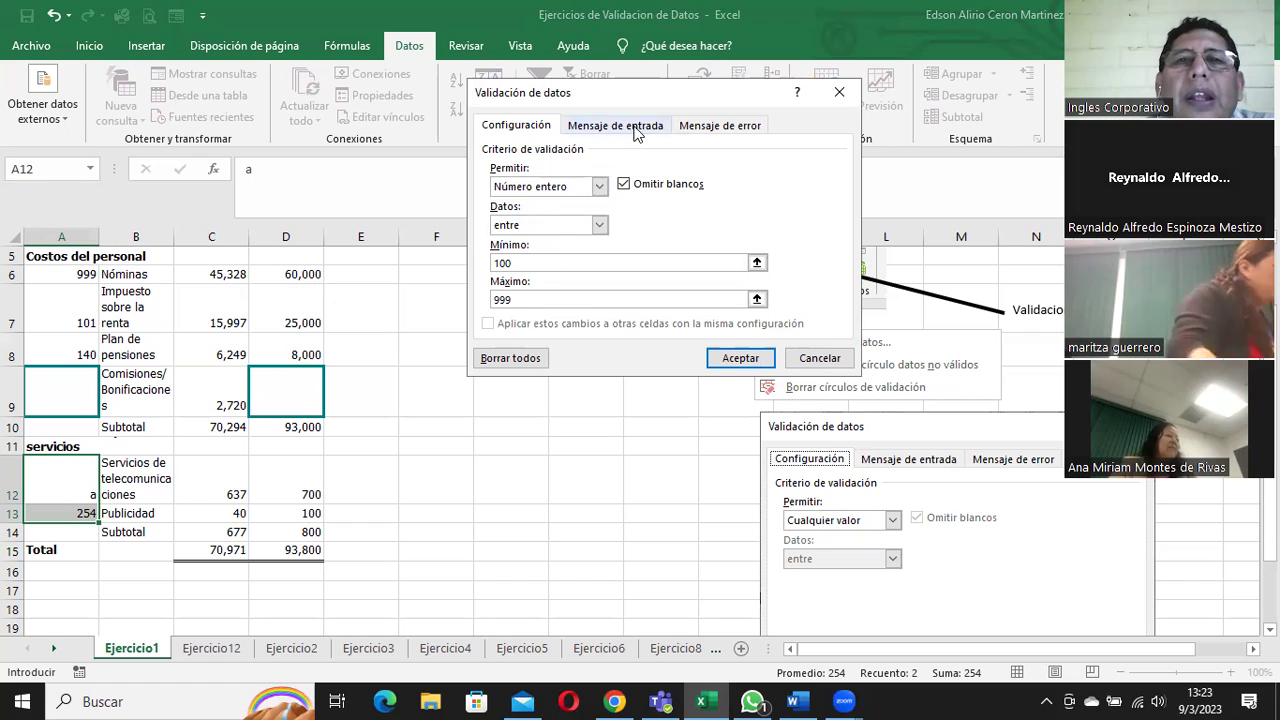
- Add an input message requesting codes between 100 and 999 and an 'Error' alert, then apply
left_click(632, 126)
left_click(523, 254)
type("Por favor ingrese códigos comprendidos entre 100 y 999")
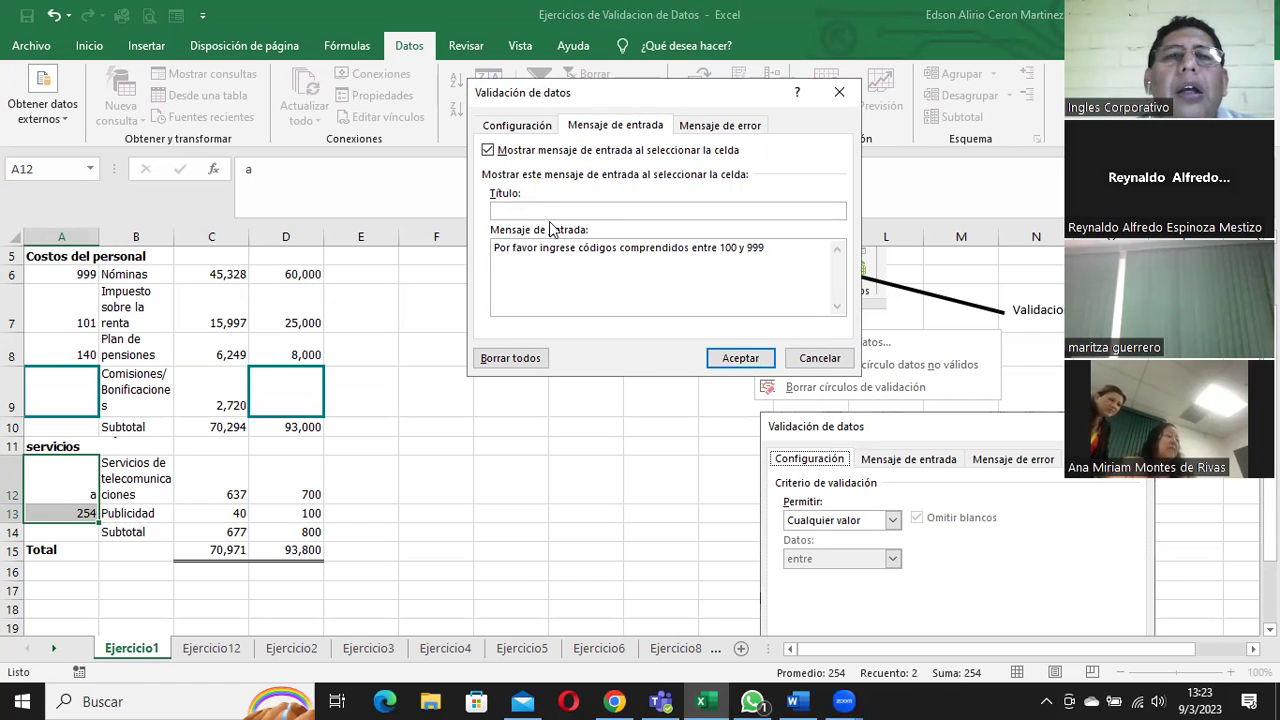
type("Ingrese")
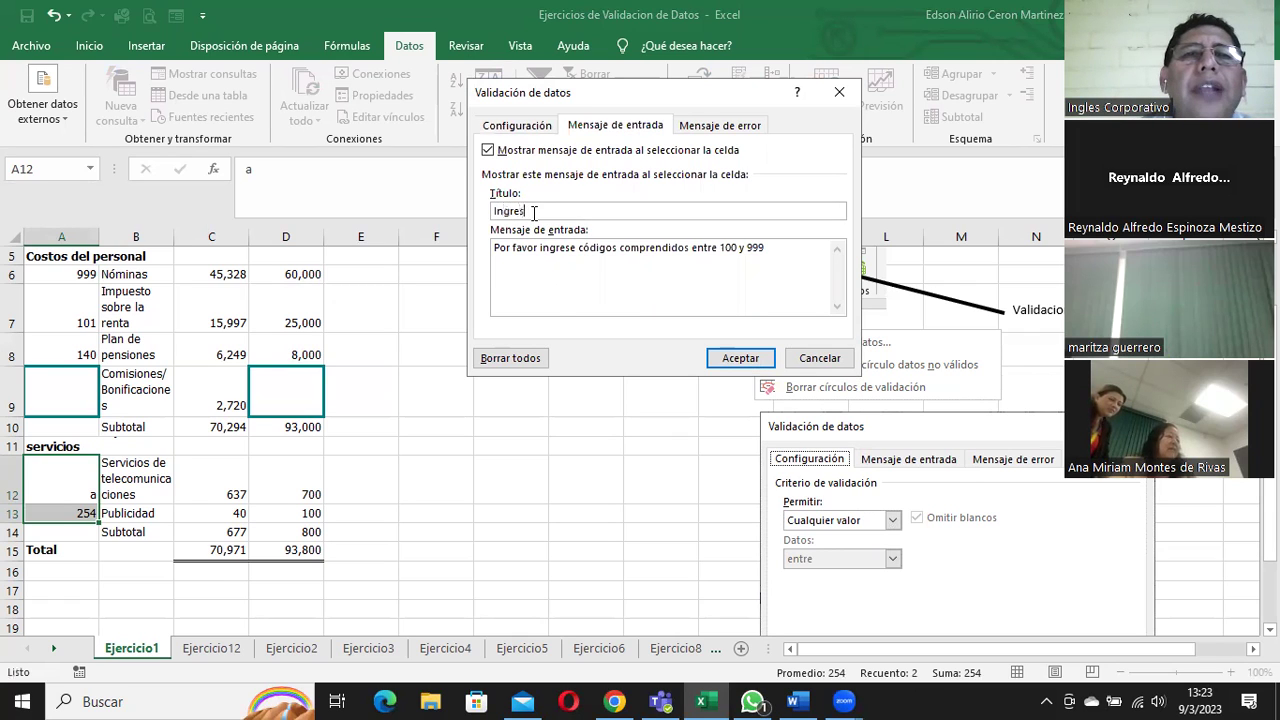
left_click(750, 130)
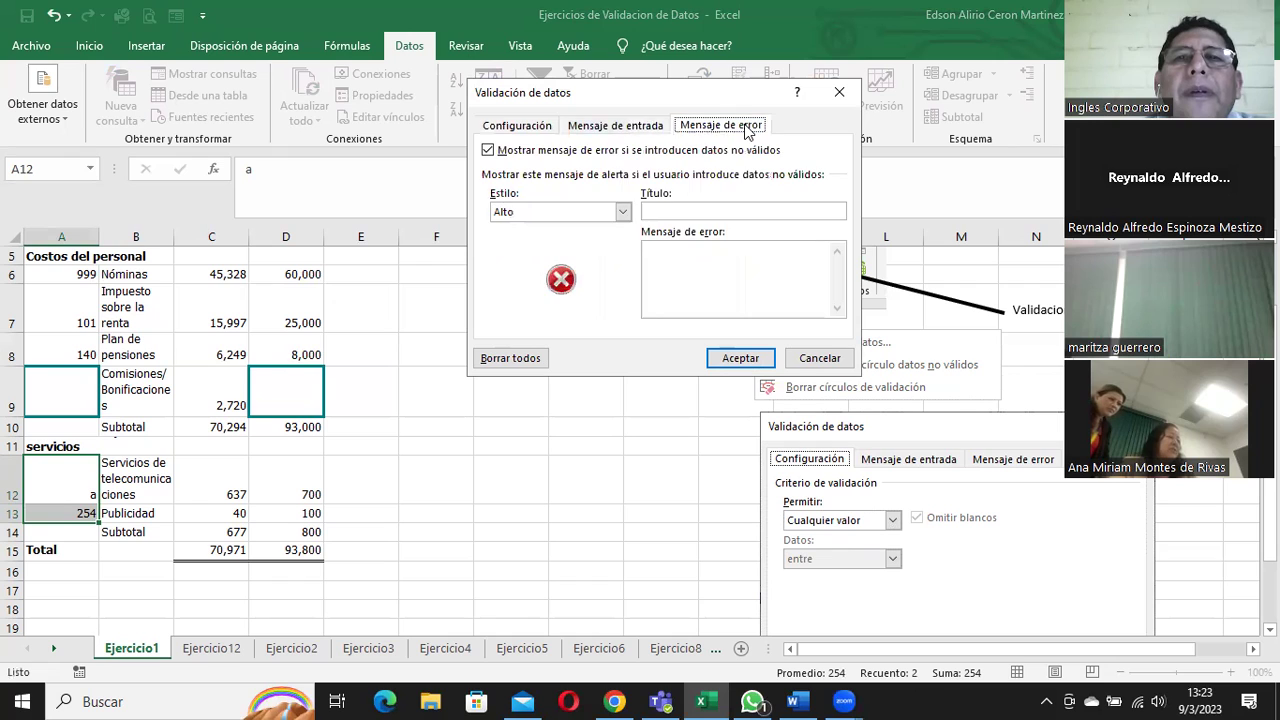
left_click(665, 212)
type("Error")
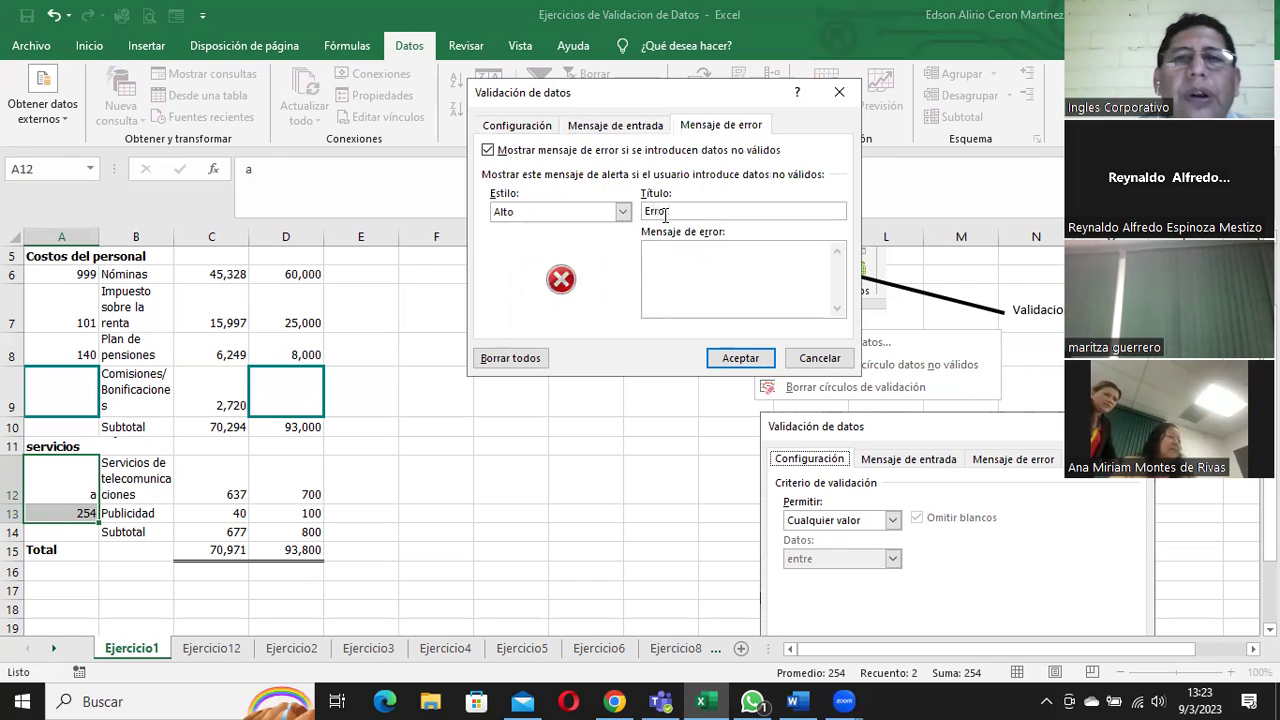
type("Por favor ingrese códigos comprendidos entre 100 y 999")
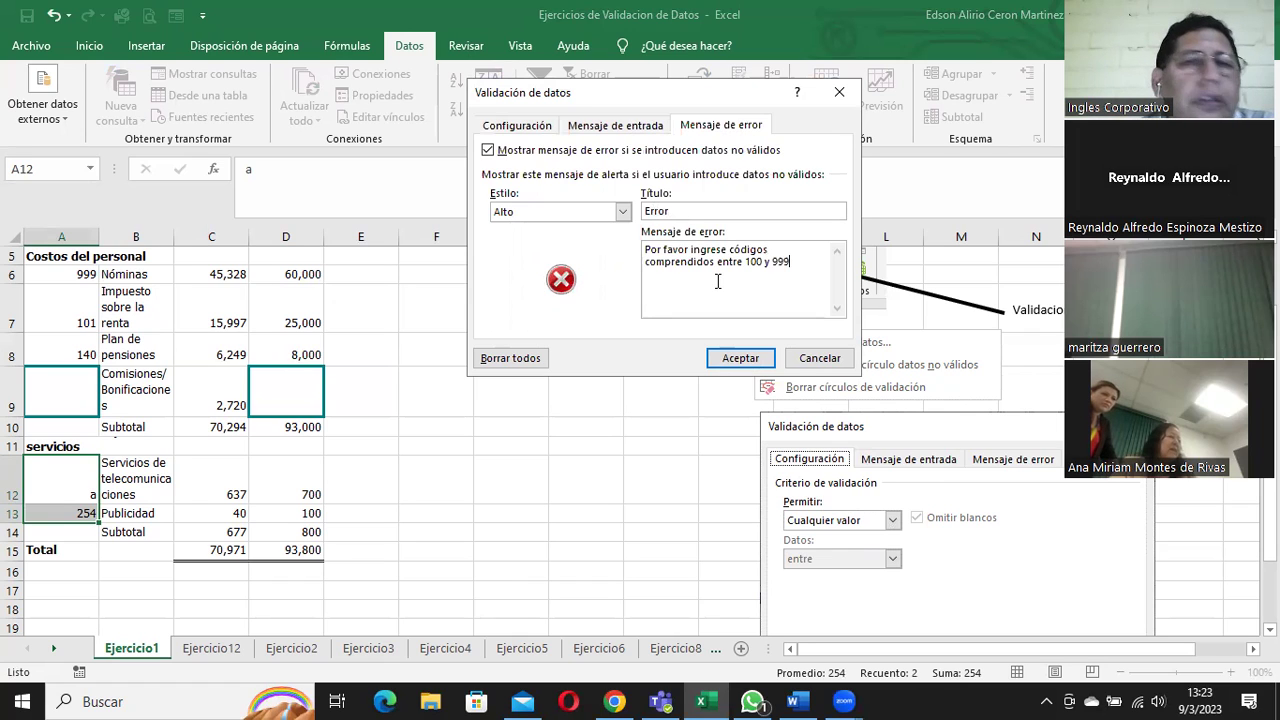
left_click(740, 358)
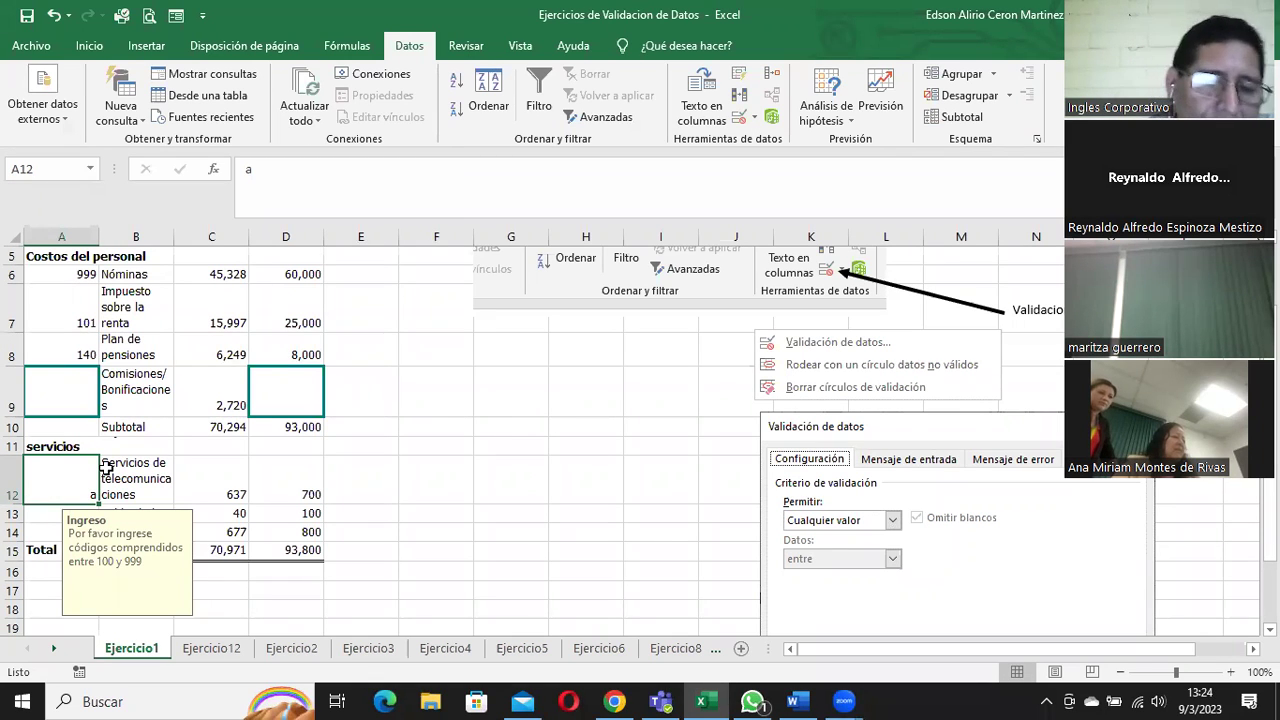
- Test A12 with 'a', dismiss the Error alert, and enter 101 instead
type("a")
key("Return")
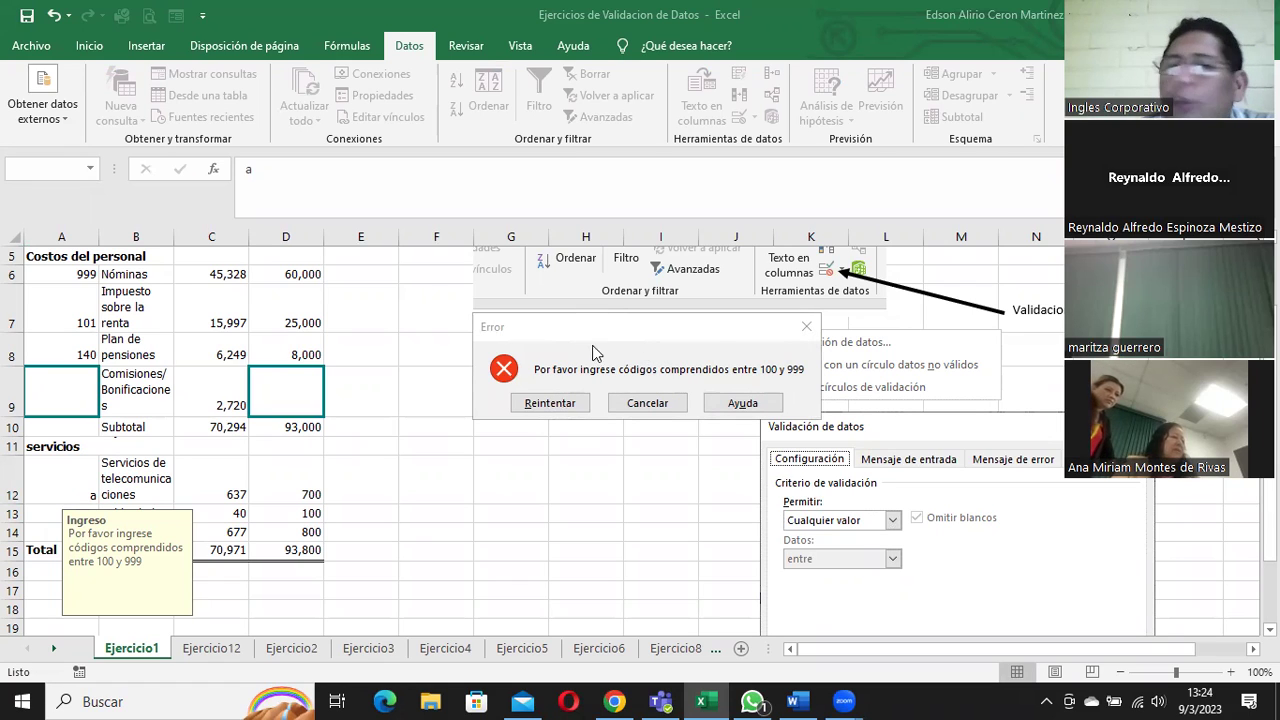
left_click(647, 403)
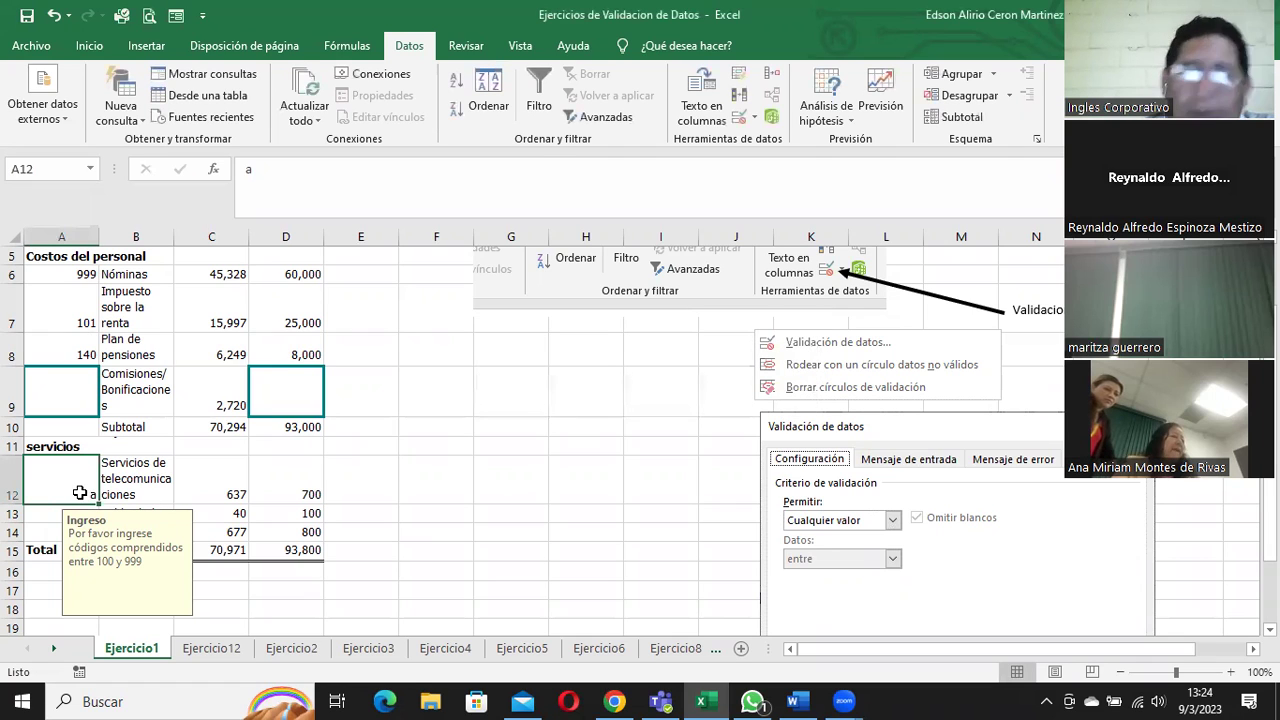
type("101")
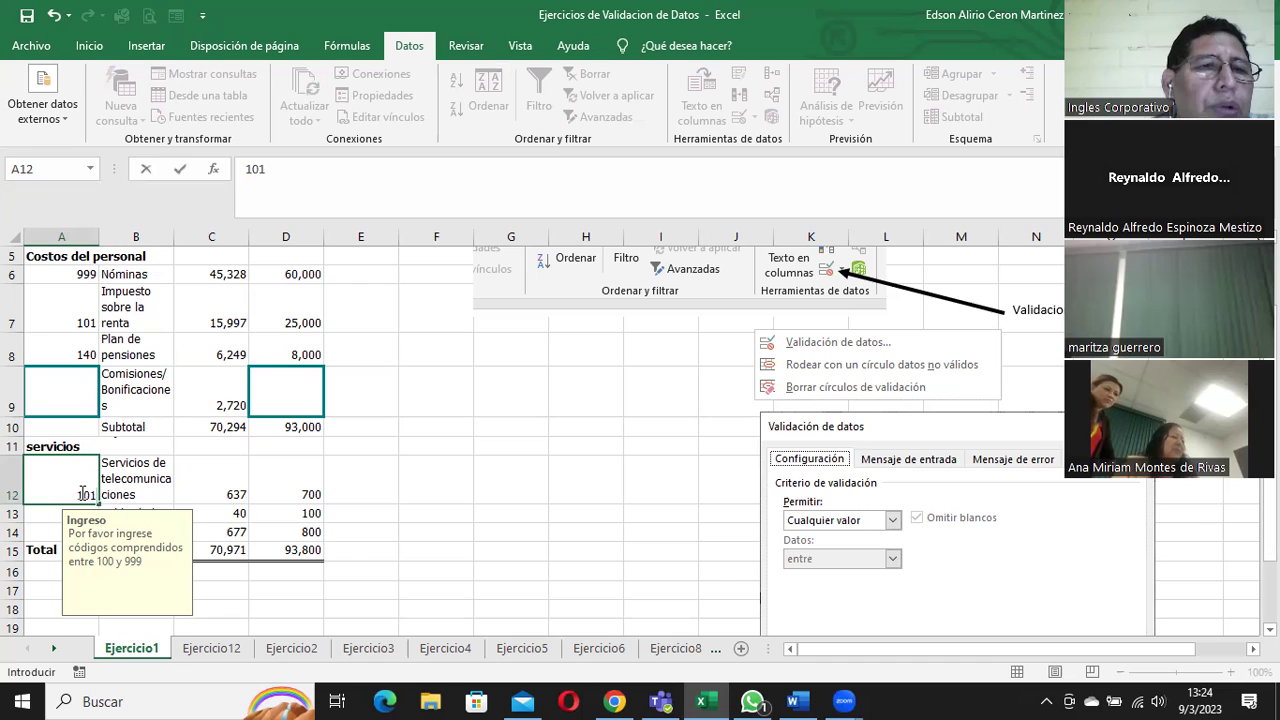
key("Return")
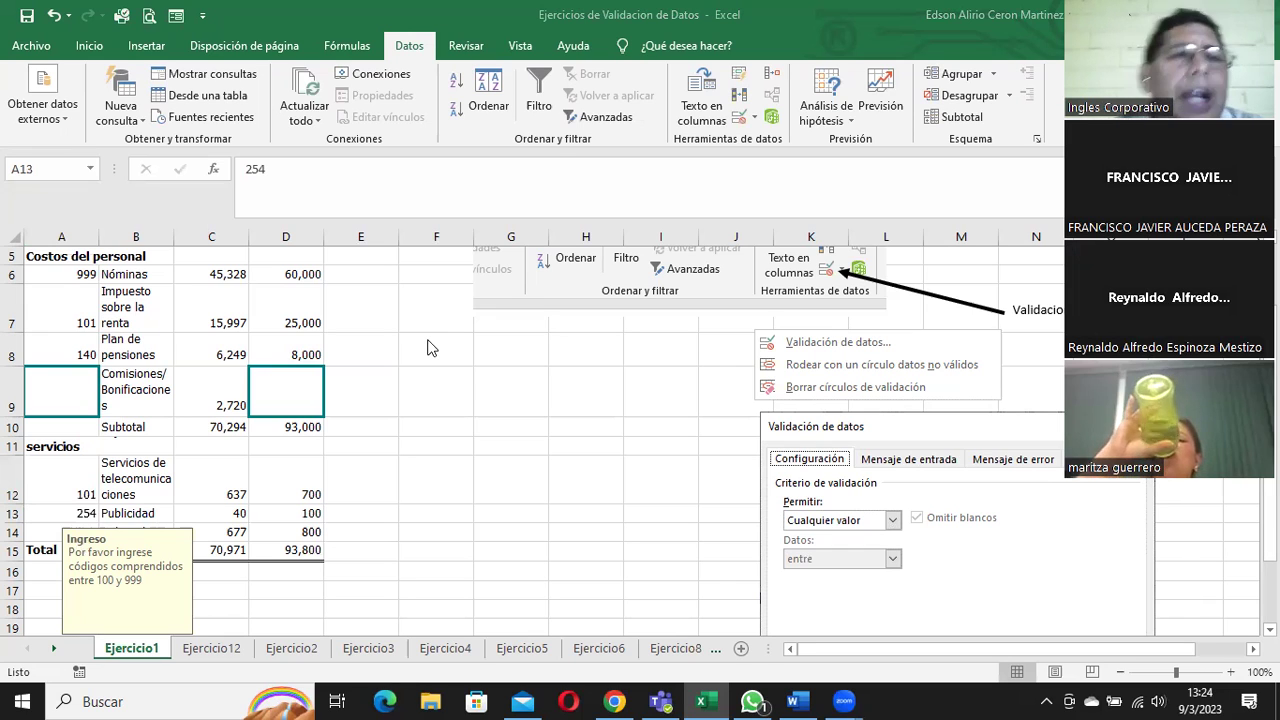
- Select personnel code cells A6 through A9
left_click(75, 273)
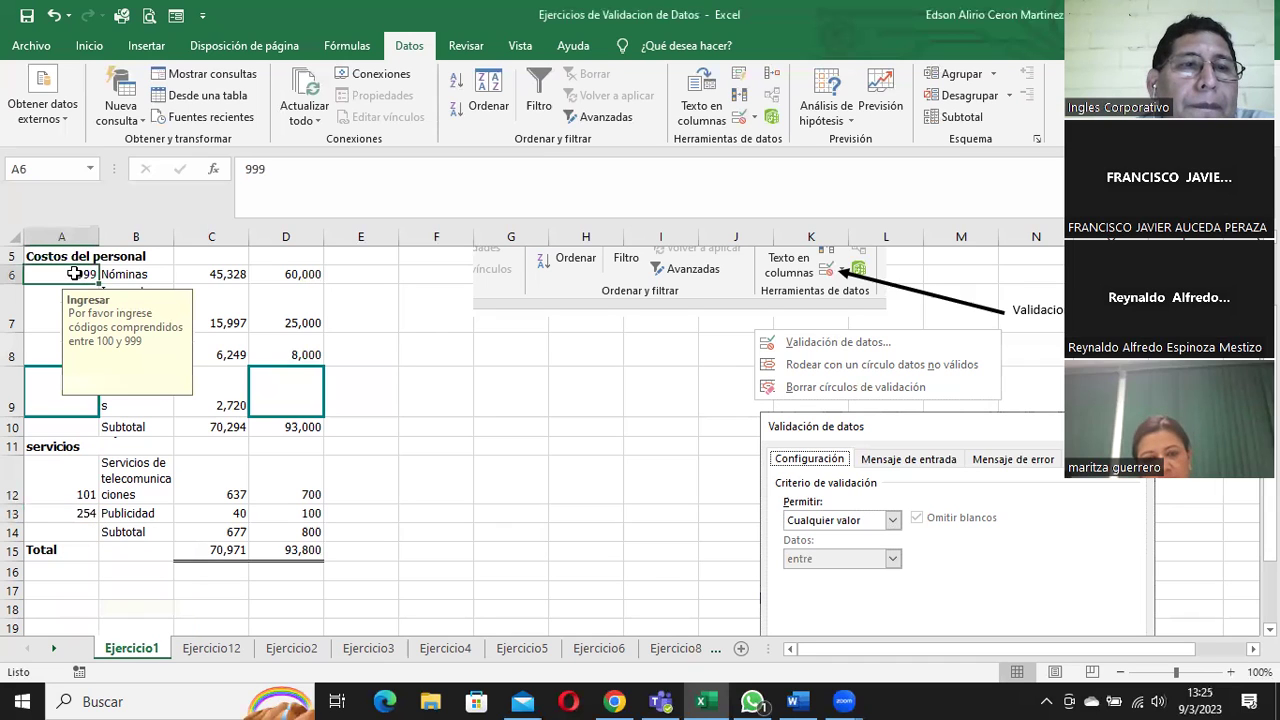
left_click_drag(47, 276, 50, 405)
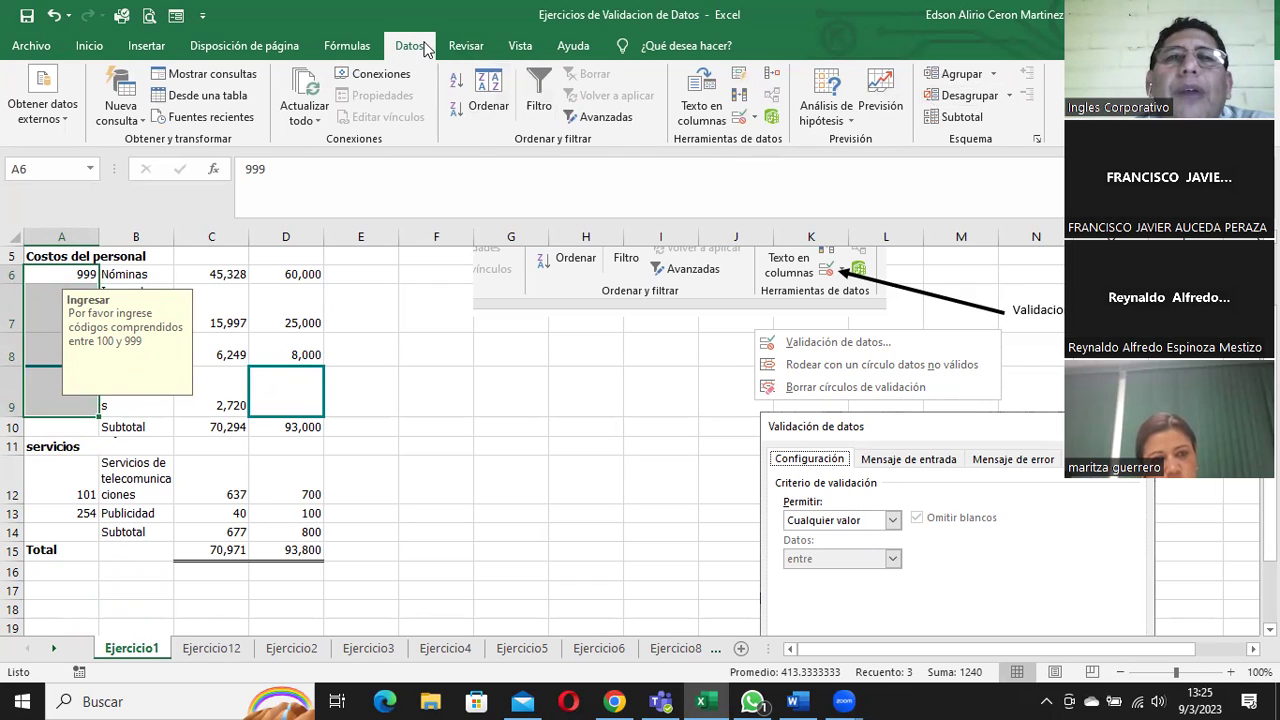
- Change the A6:A9 rule to Cualquier valor, applied to all cells sharing it
left_click(749, 119)
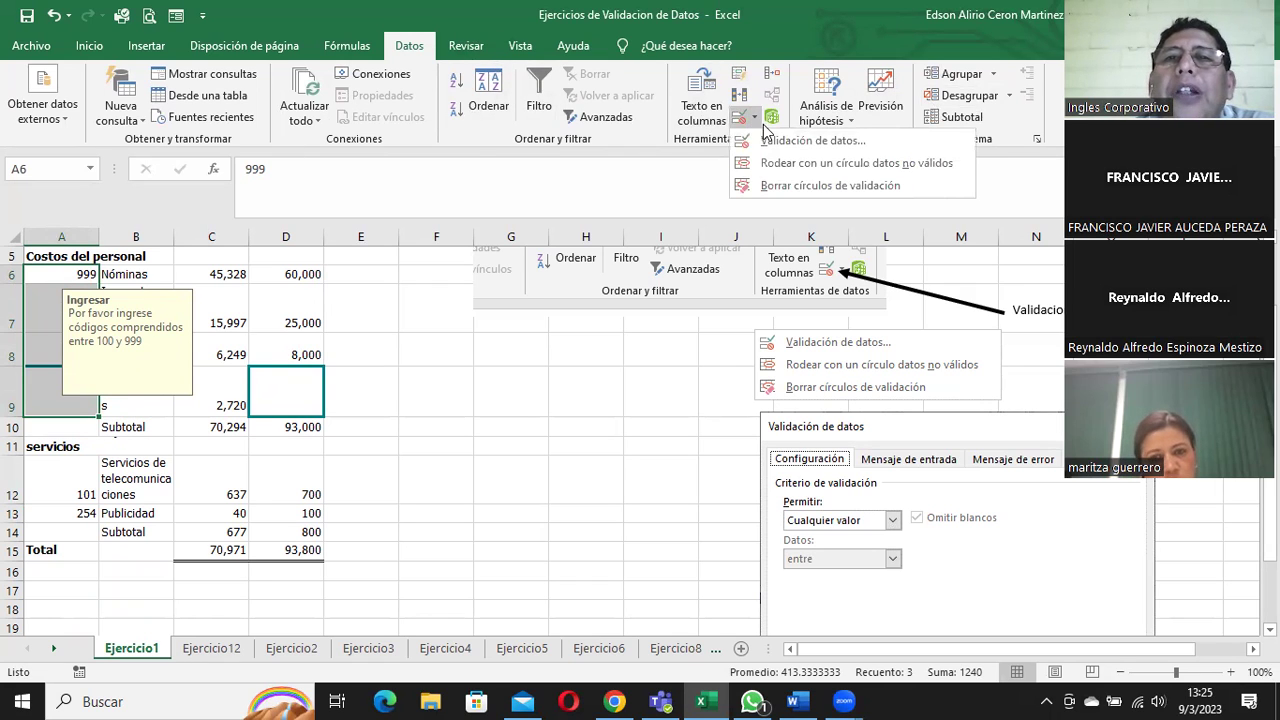
left_click(793, 139)
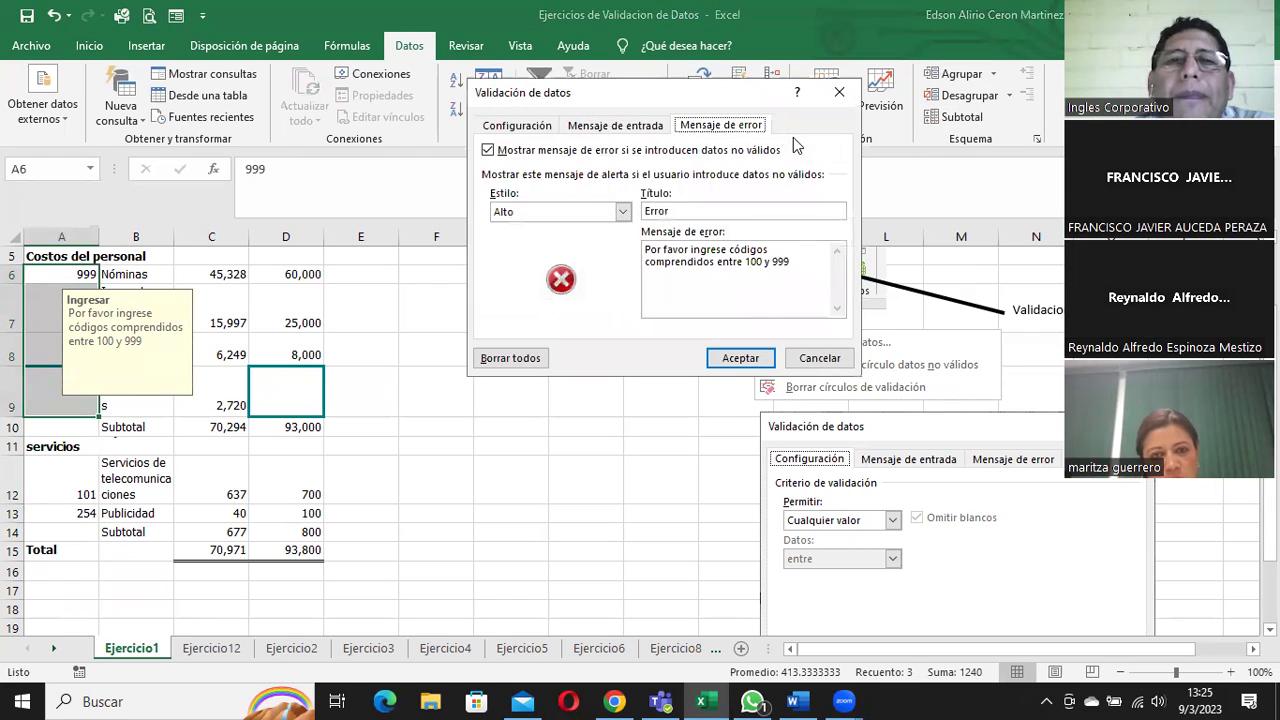
left_click(543, 130)
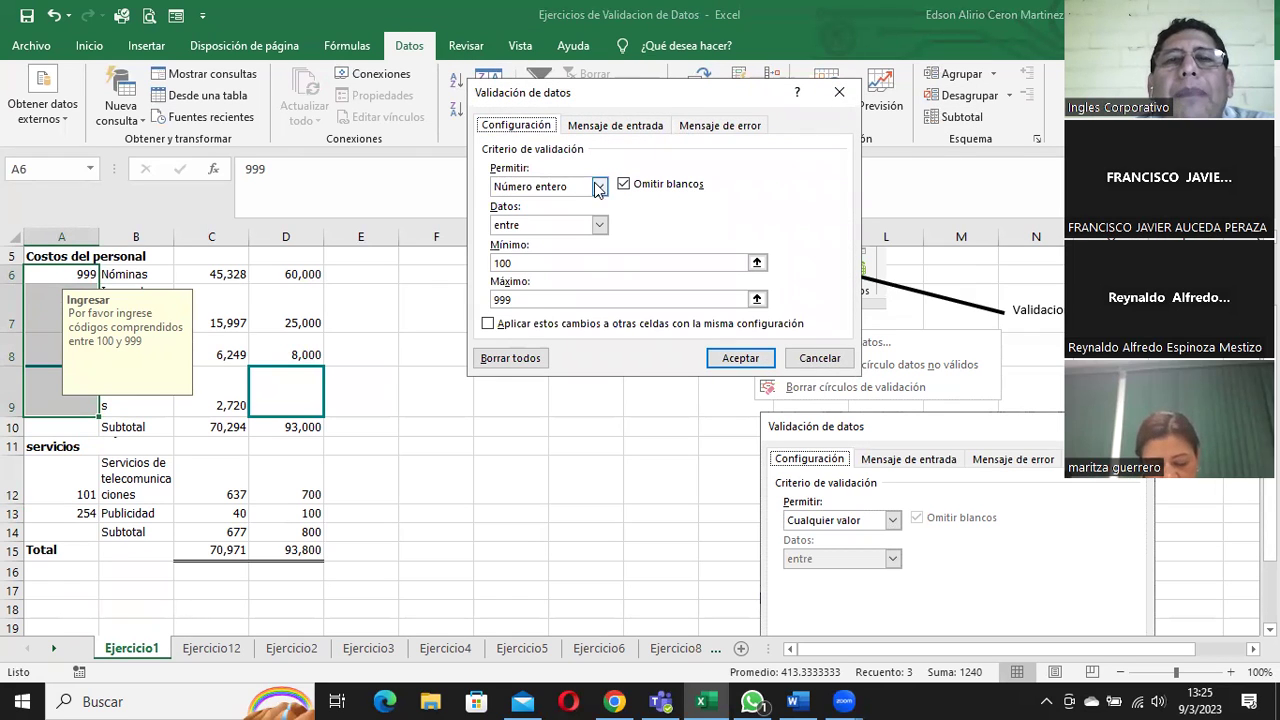
left_click(599, 186)
left_click(576, 204)
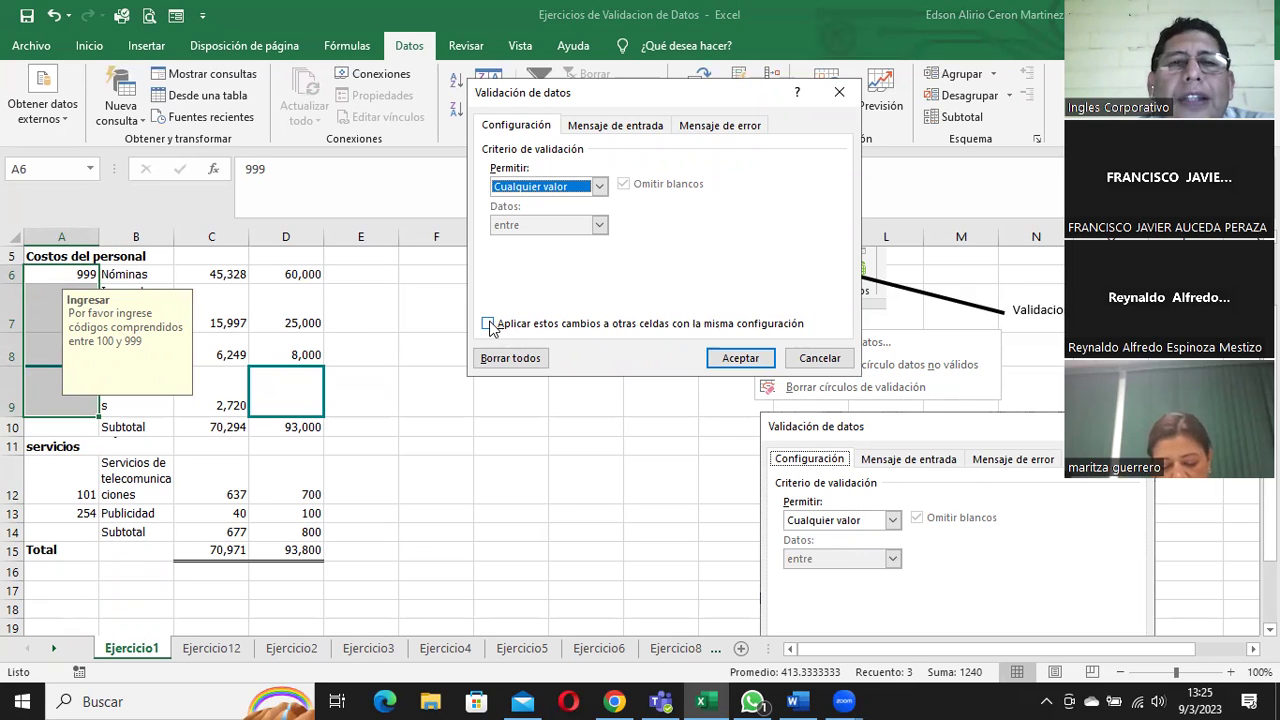
left_click(489, 324)
left_click(716, 364)
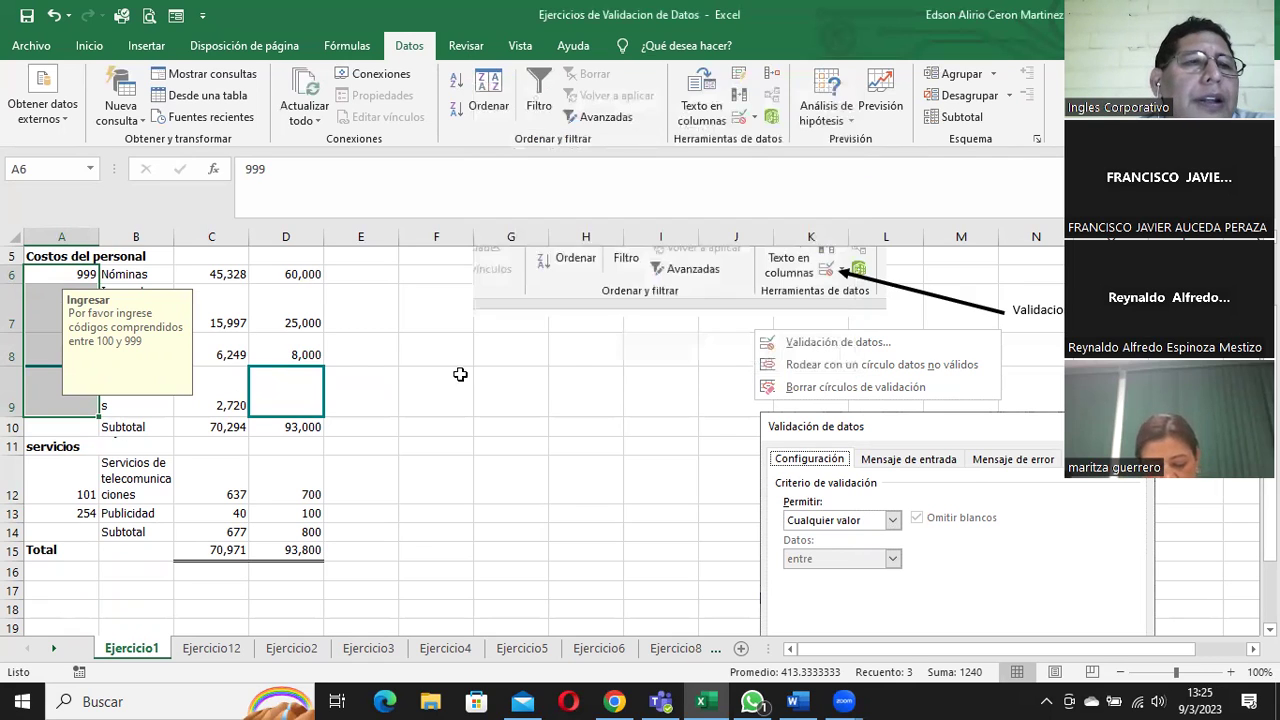
- Reselect A6:A9 and remove all validation with Borrar todos
left_click(76, 270)
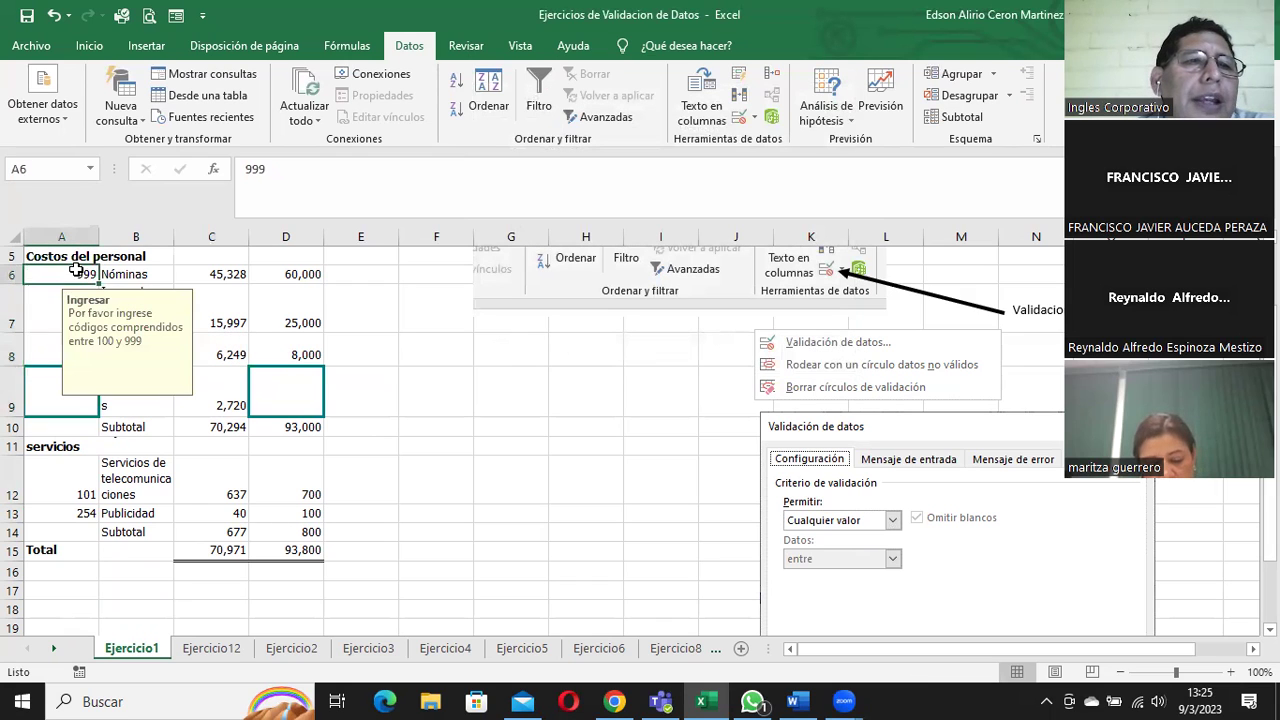
left_click_drag(57, 276, 57, 393)
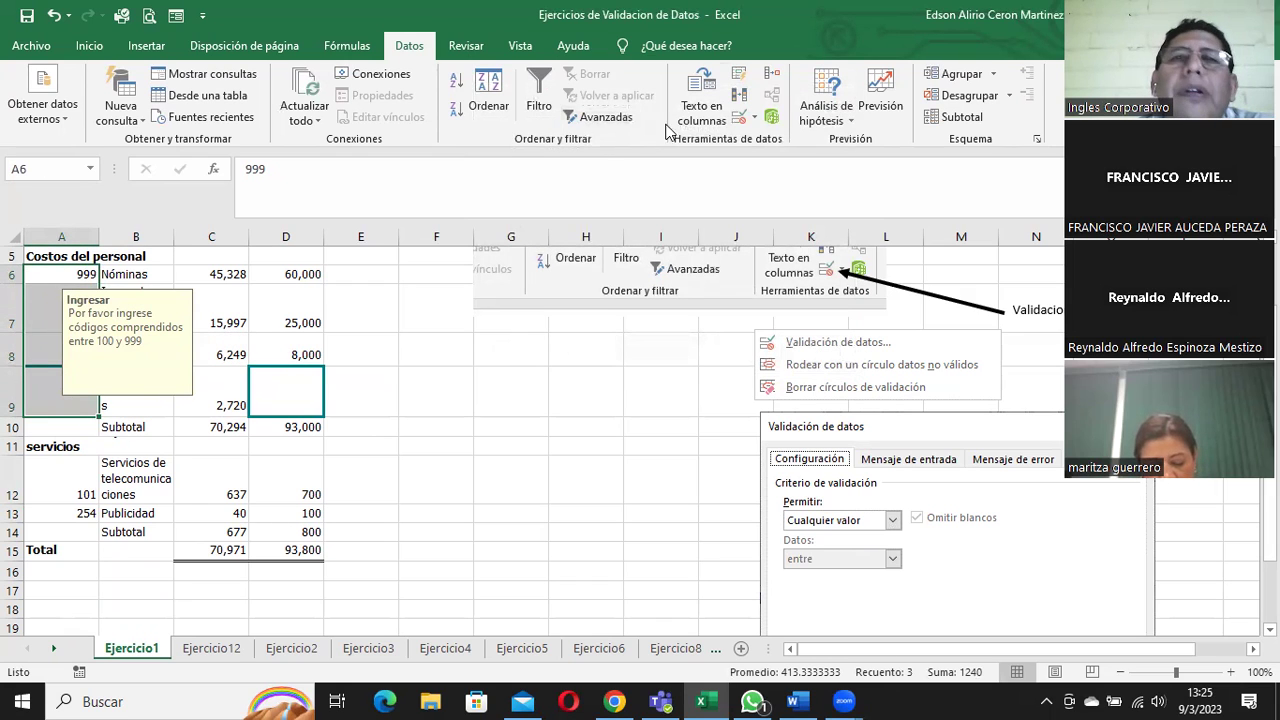
left_click(762, 124)
left_click(785, 136)
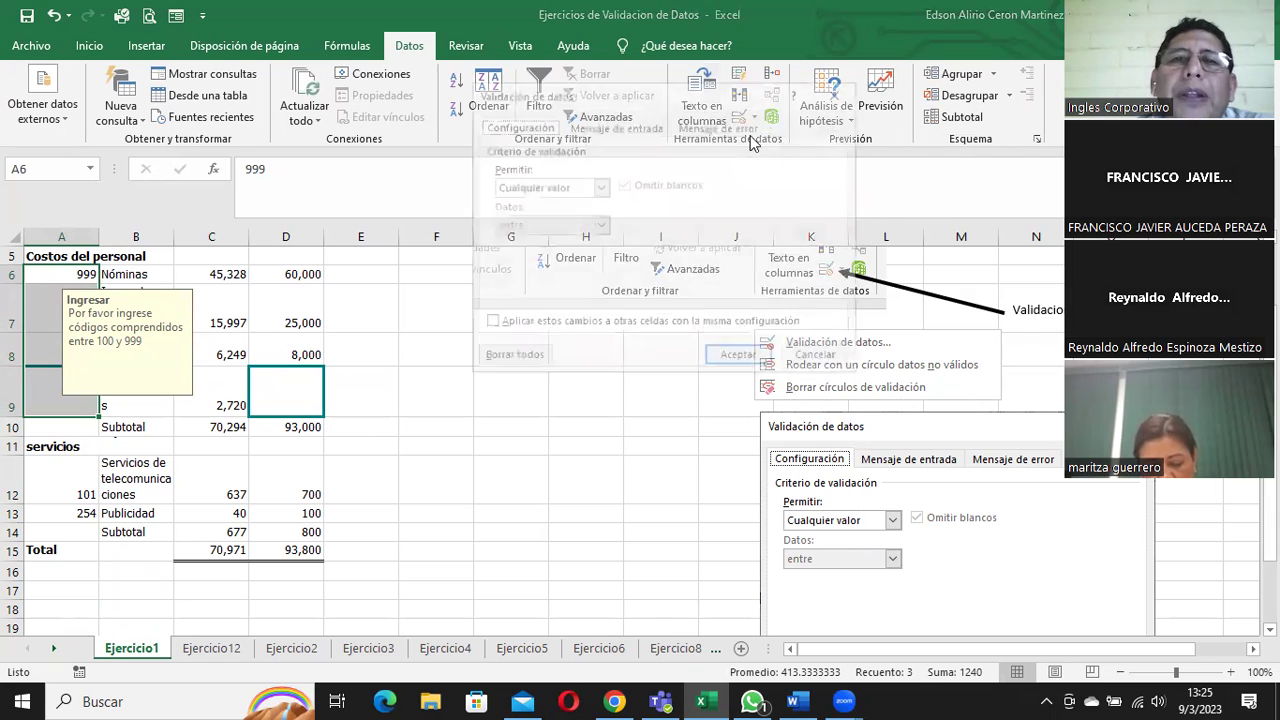
left_click(528, 362)
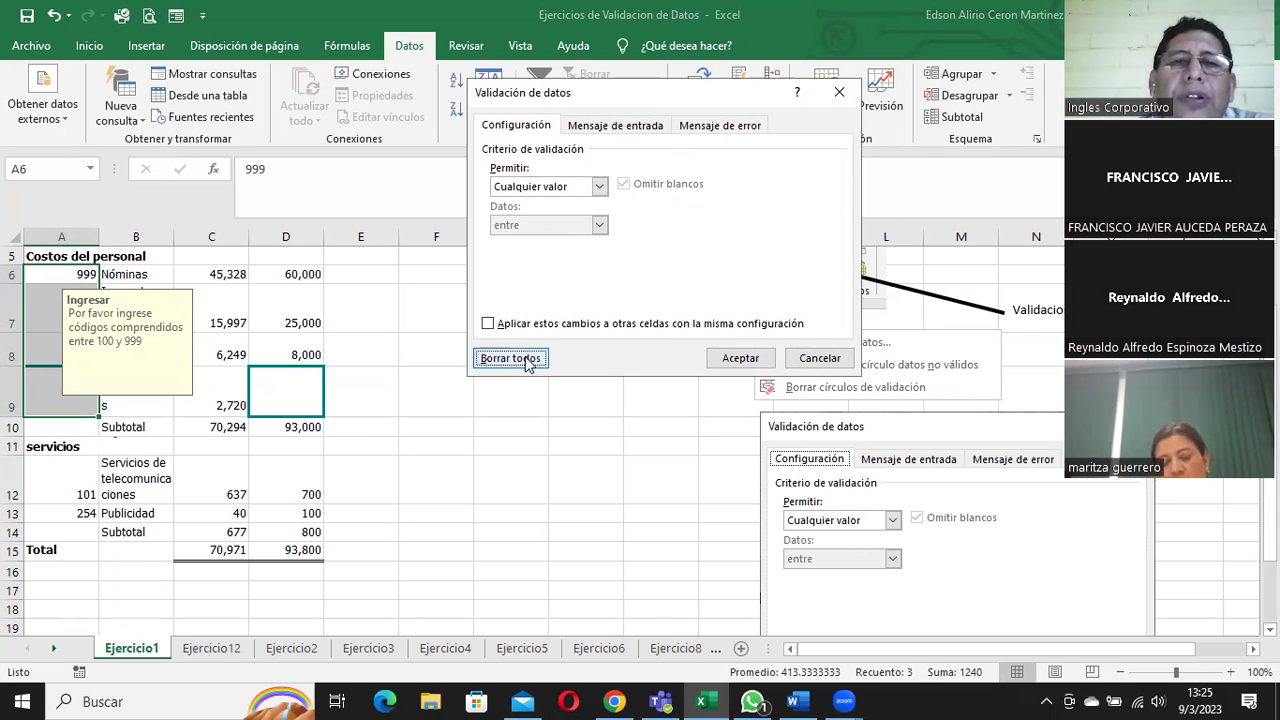
left_click(744, 356)
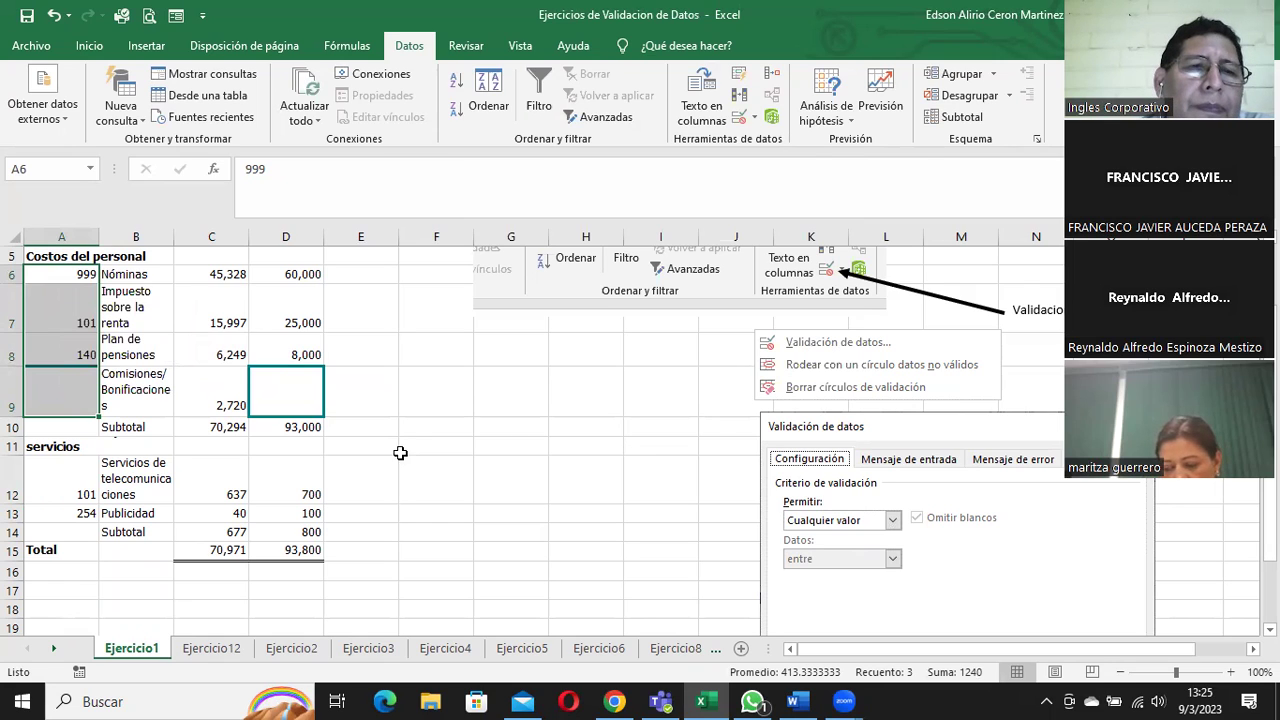
- Select service codes A12:A13 and dismiss the Validación de datos menu without choosing anything
left_click_drag(45, 485, 42, 524)
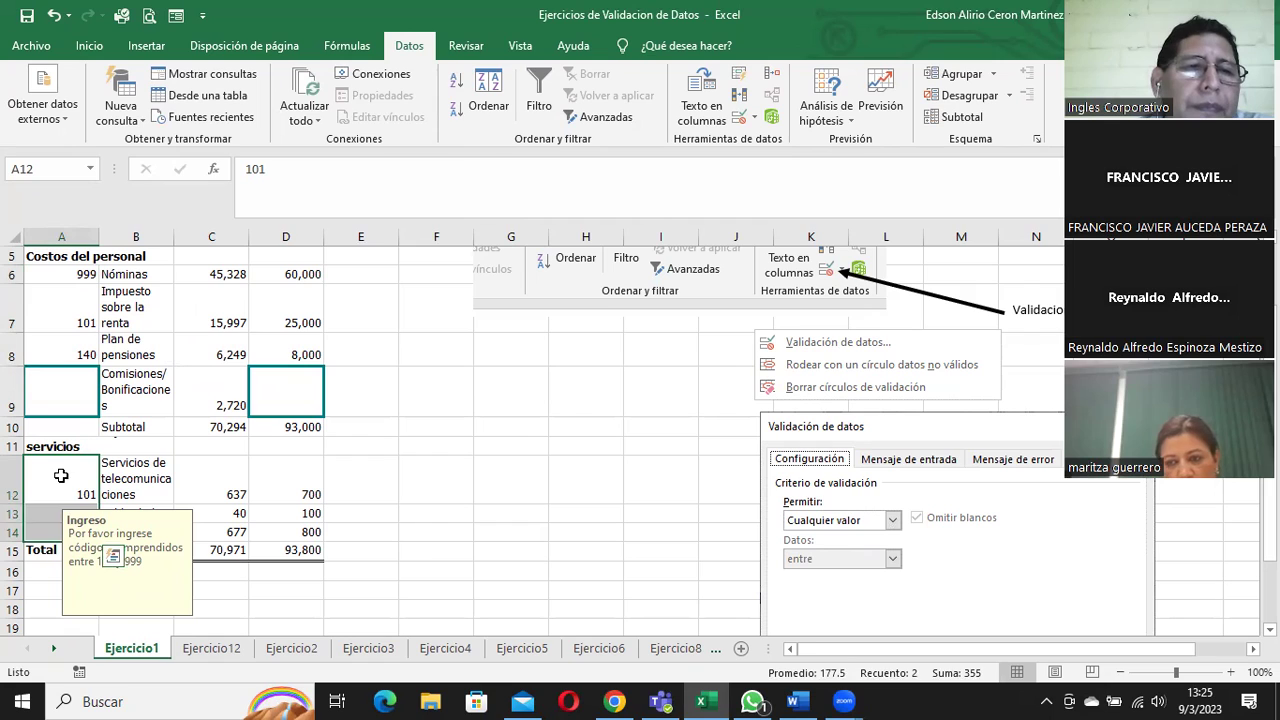
left_click_drag(61, 476, 57, 523)
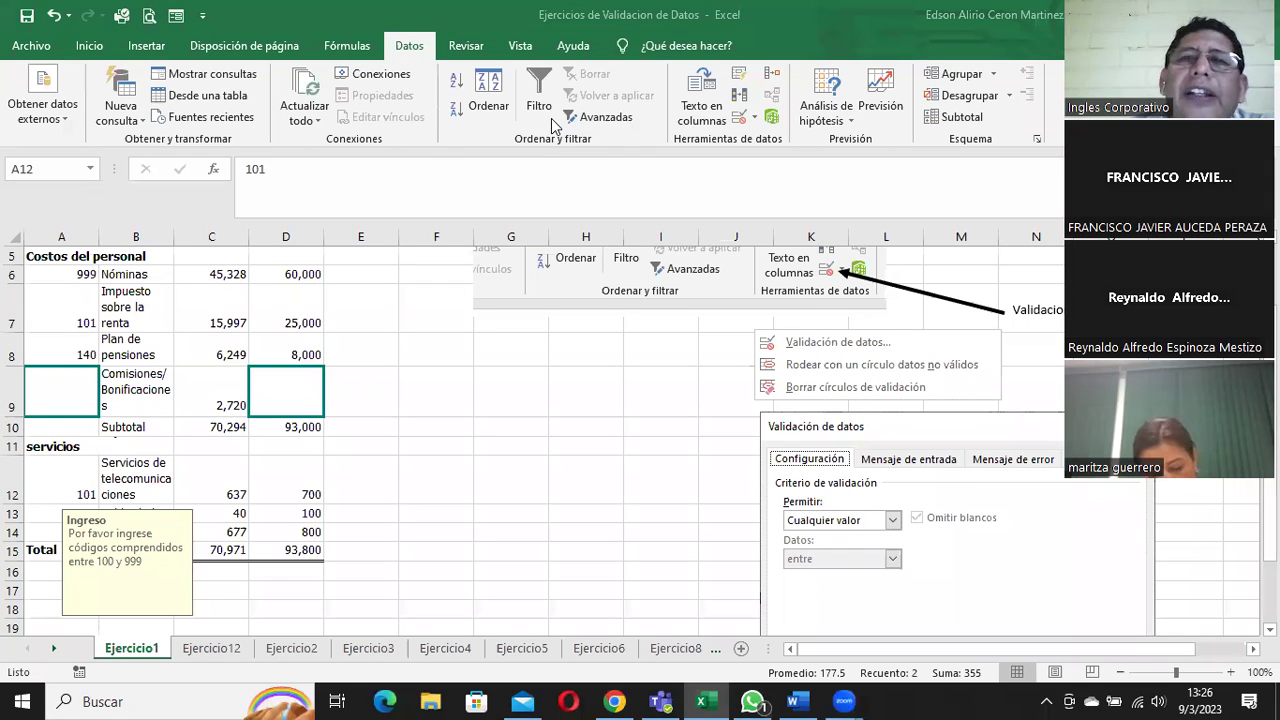
left_click(754, 118)
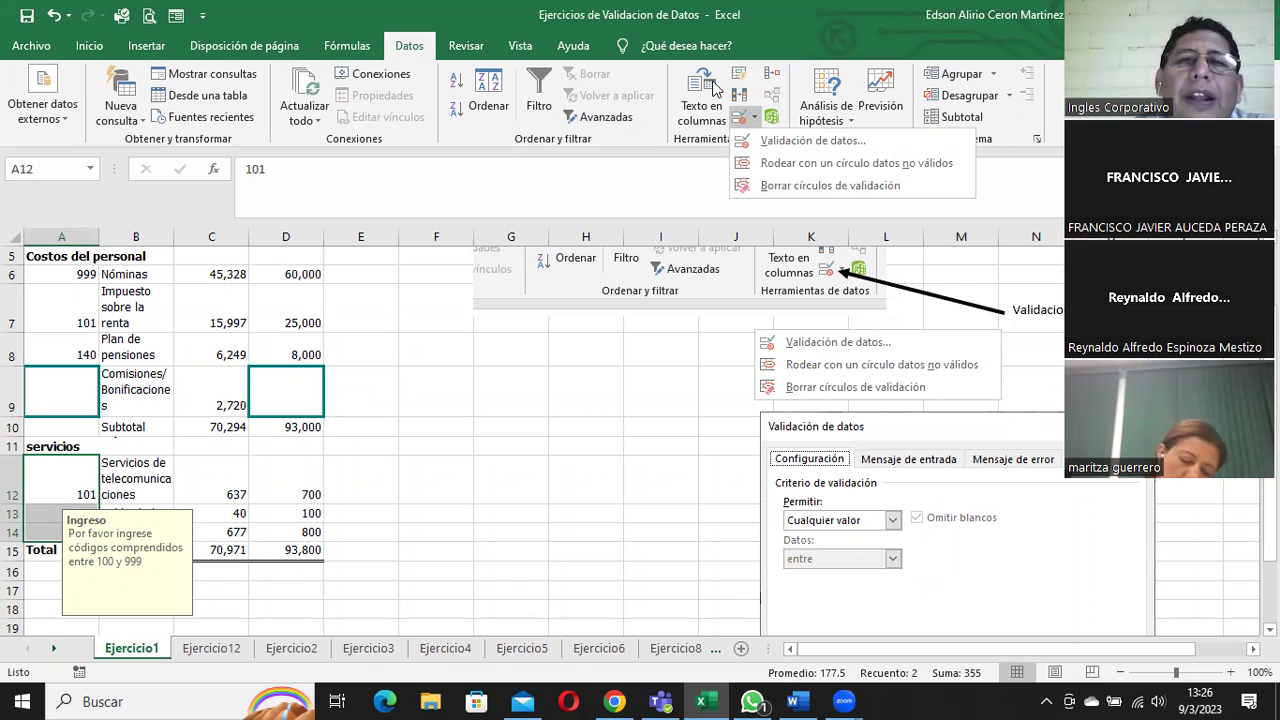
left_click(416, 423)
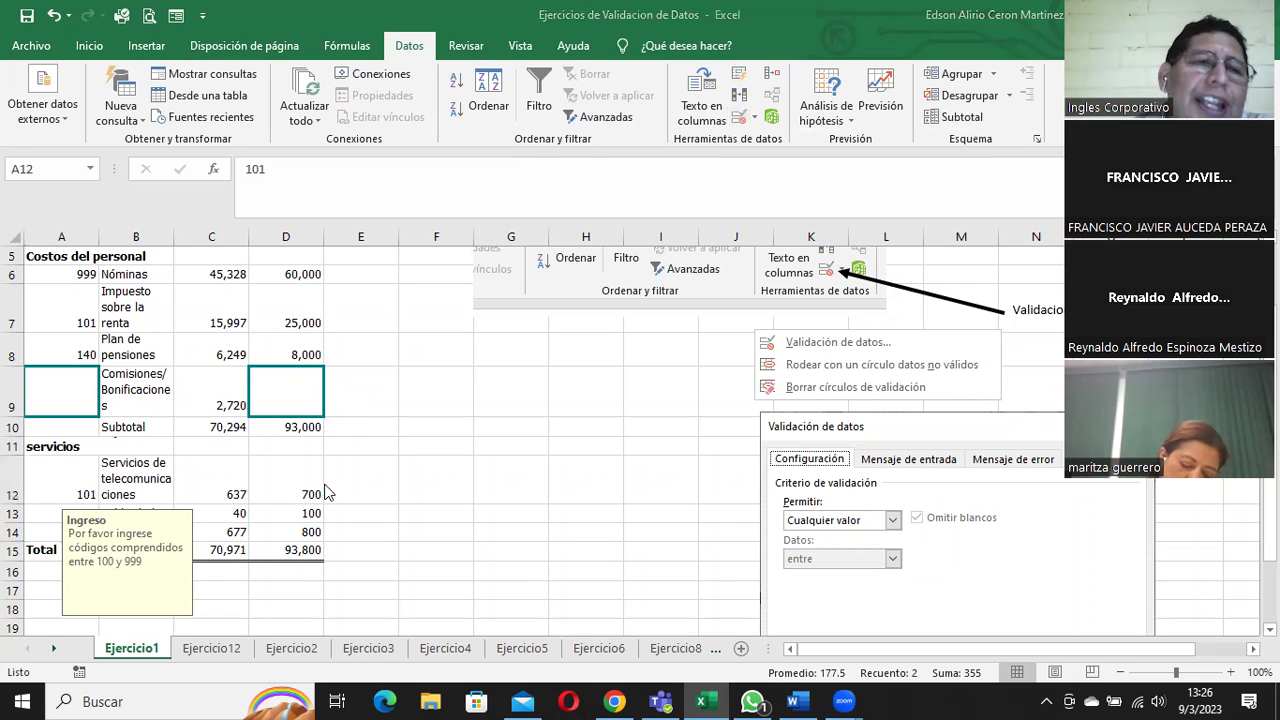
- On the Ejercicio12 sheet, enter a test 'a' in B5 under NOMBRES Y APELLIDOS
left_click(234, 650)
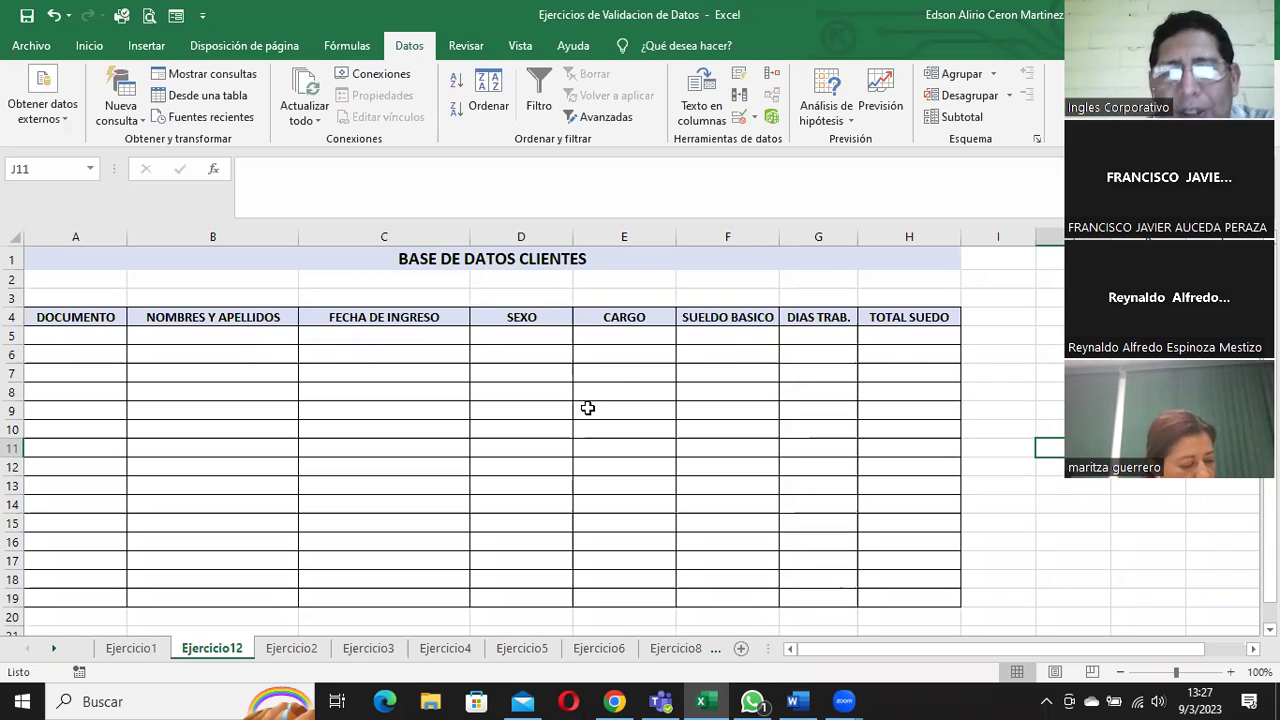
left_click(218, 333)
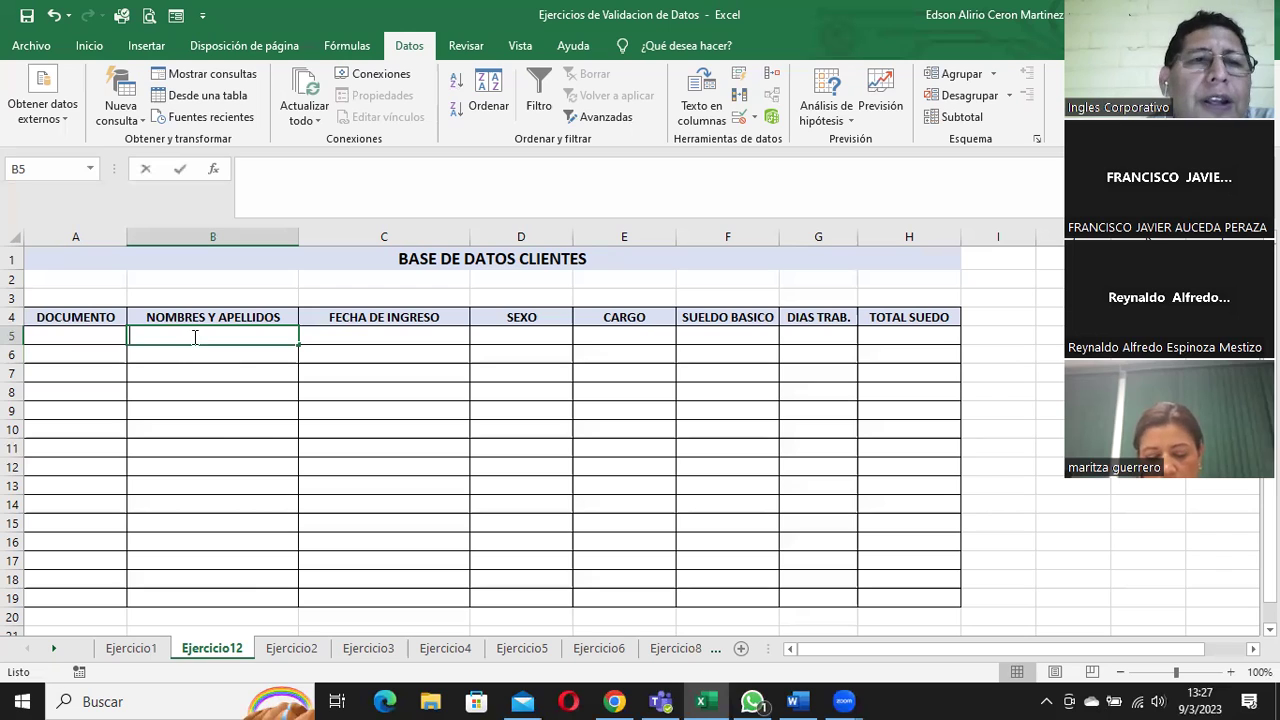
double_click(197, 336)
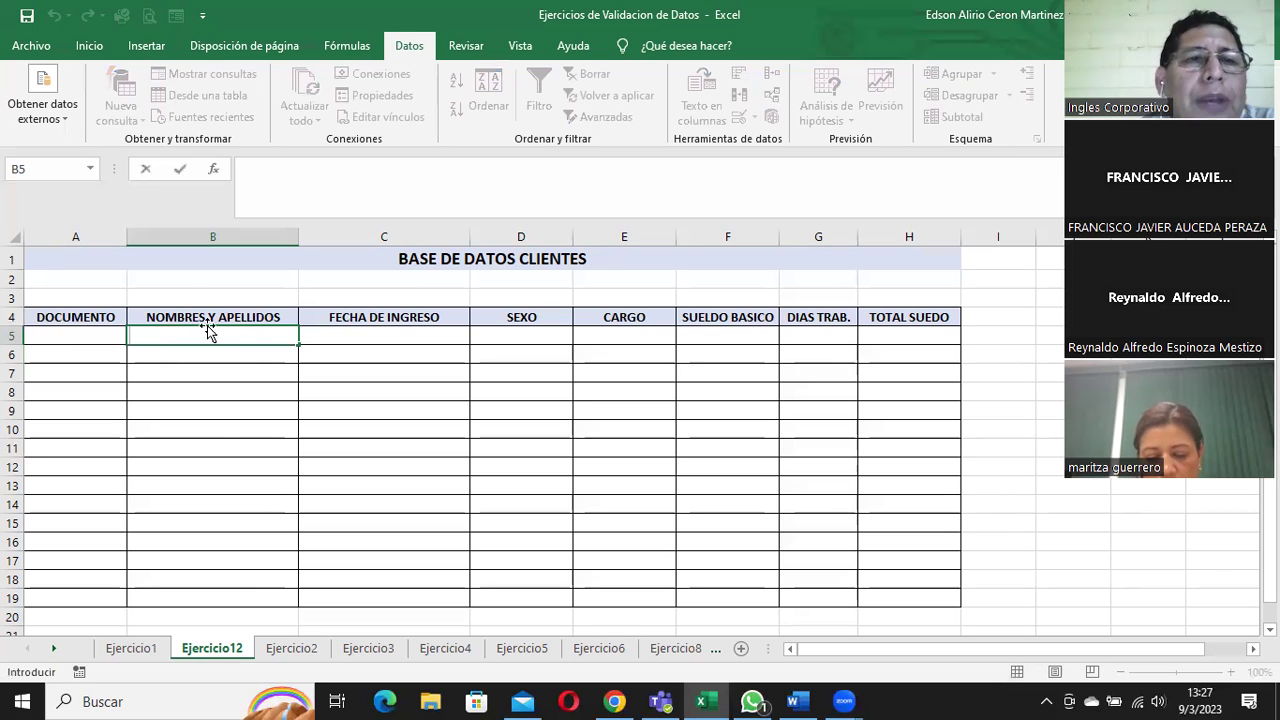
type("a")
key("Tab")
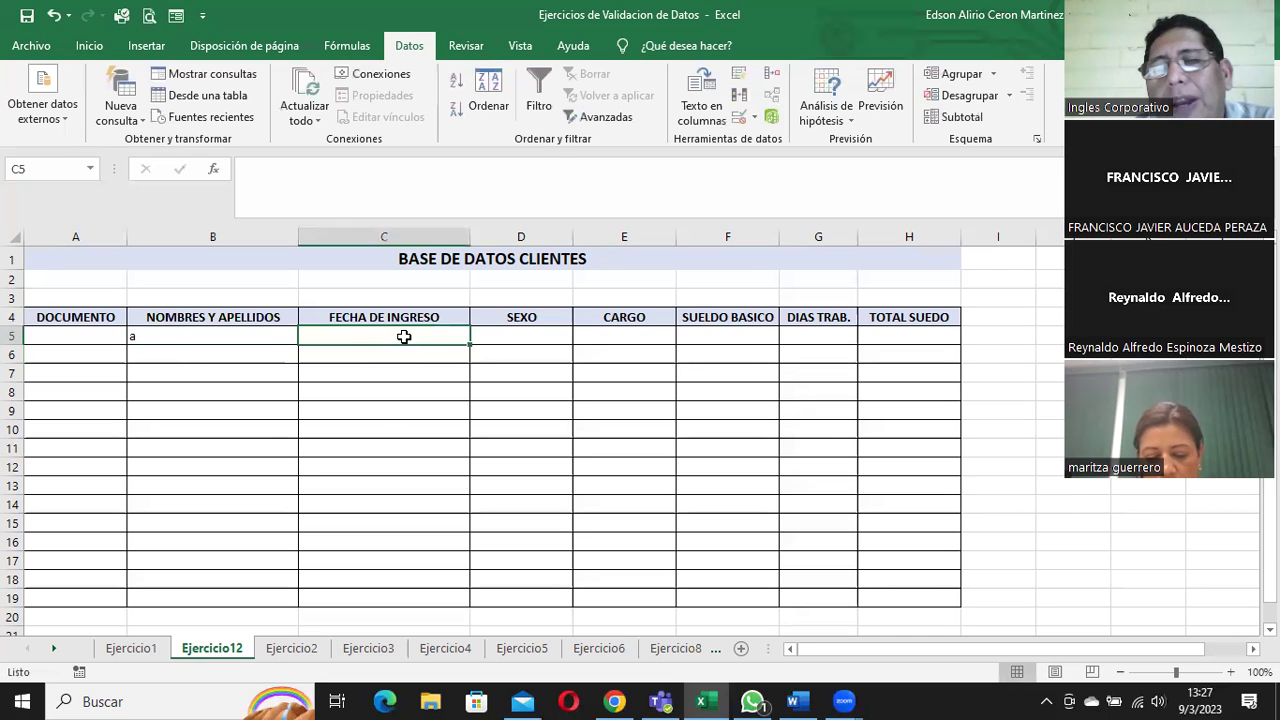
left_click(210, 333)
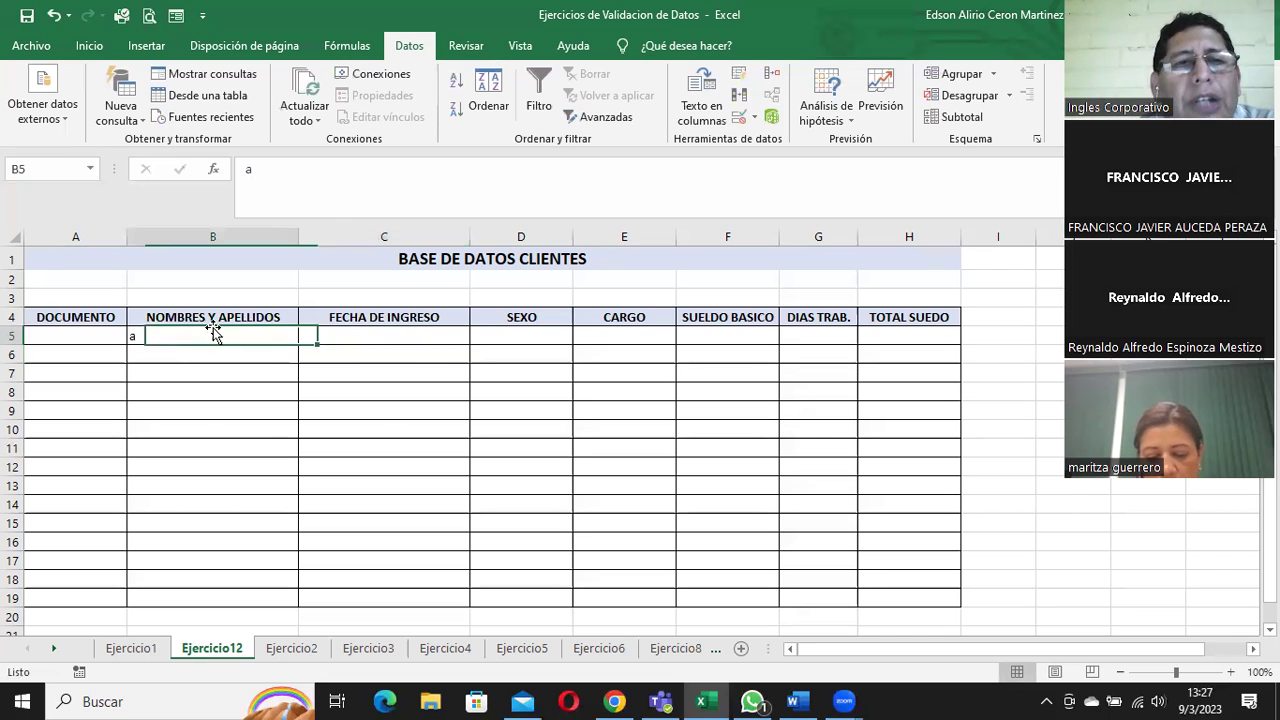
- Allow only text of 3 to 15 characters in names cells B5:B19
left_click_drag(209, 329, 200, 597)
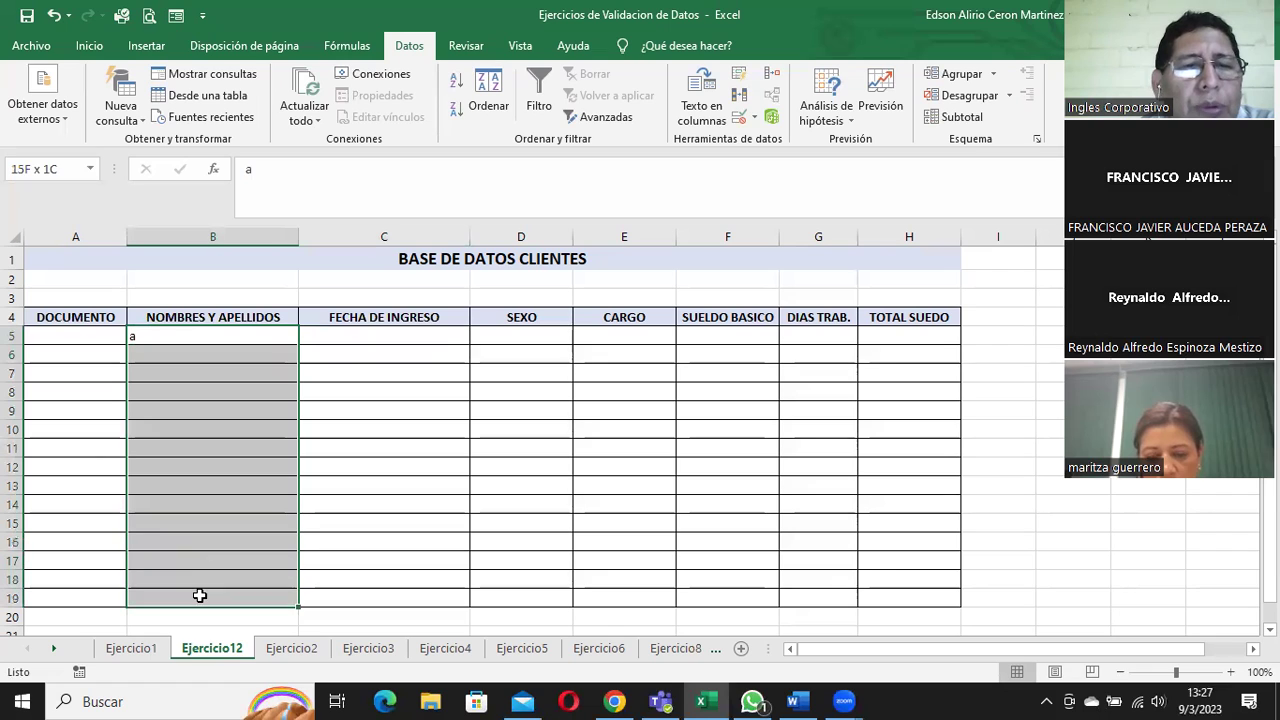
left_click(745, 118)
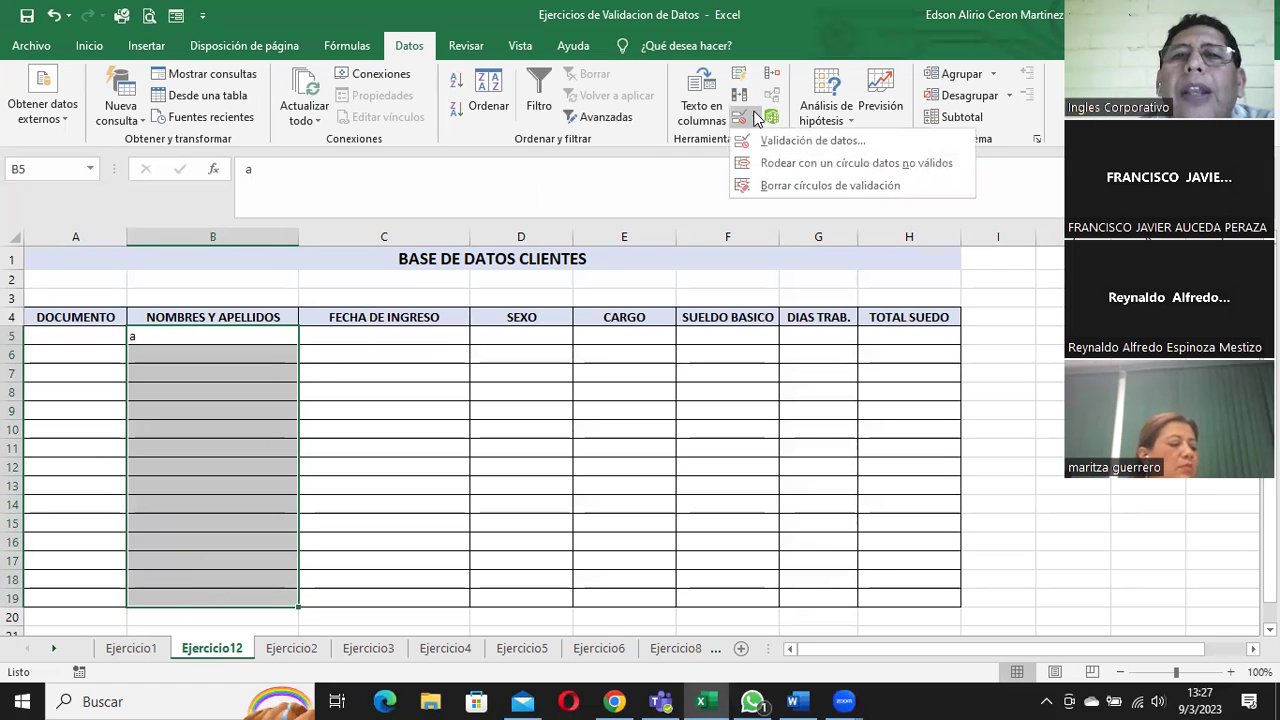
left_click(767, 141)
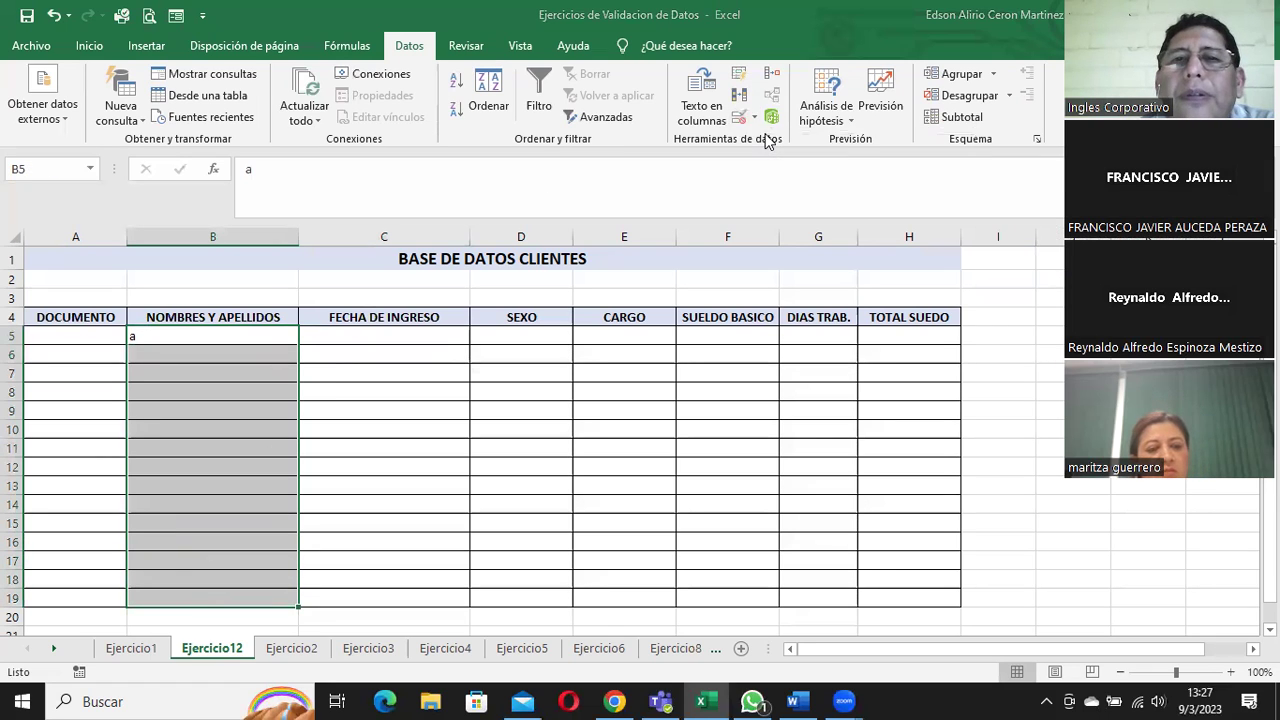
left_click(585, 188)
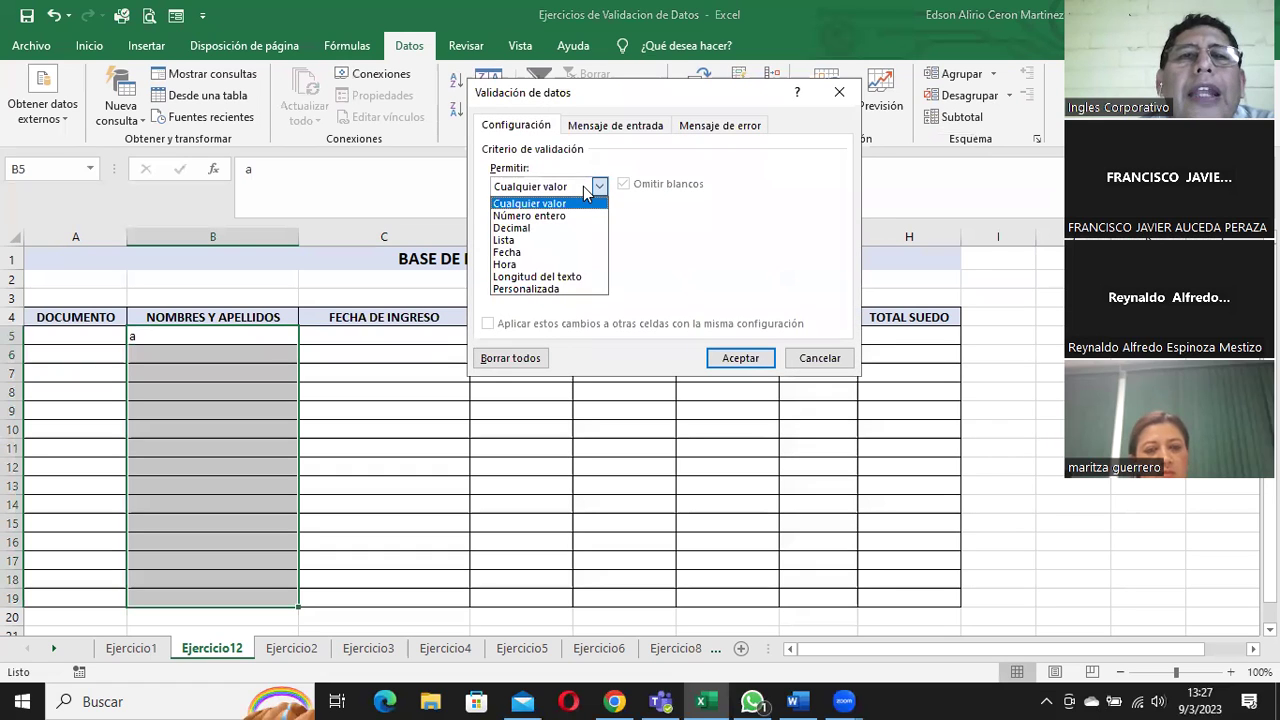
left_click(570, 276)
left_click(517, 261)
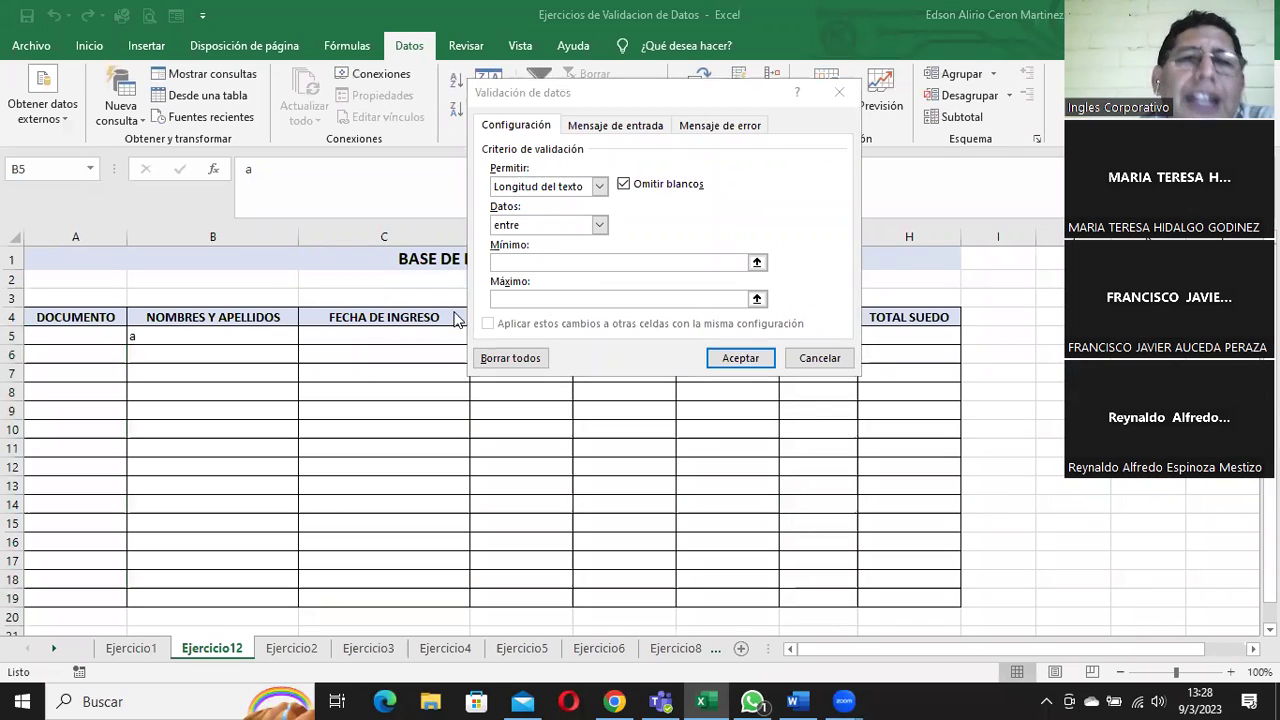
left_click(502, 261)
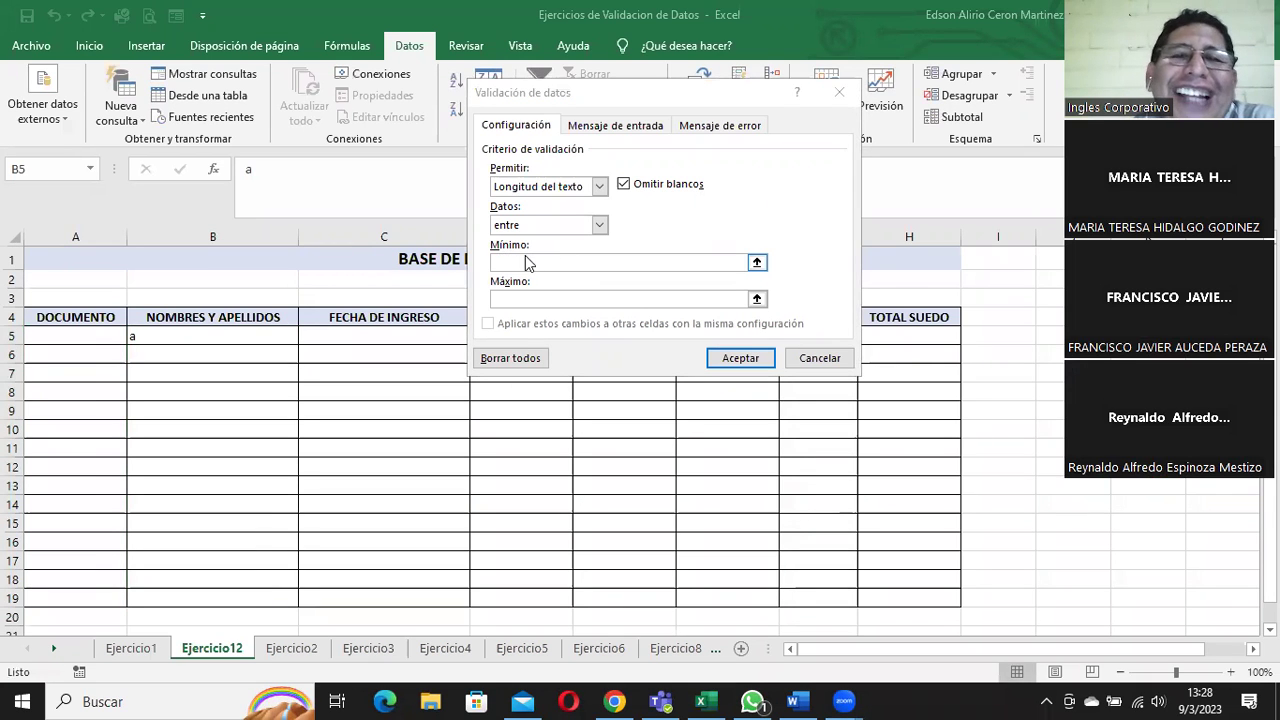
left_click(513, 261)
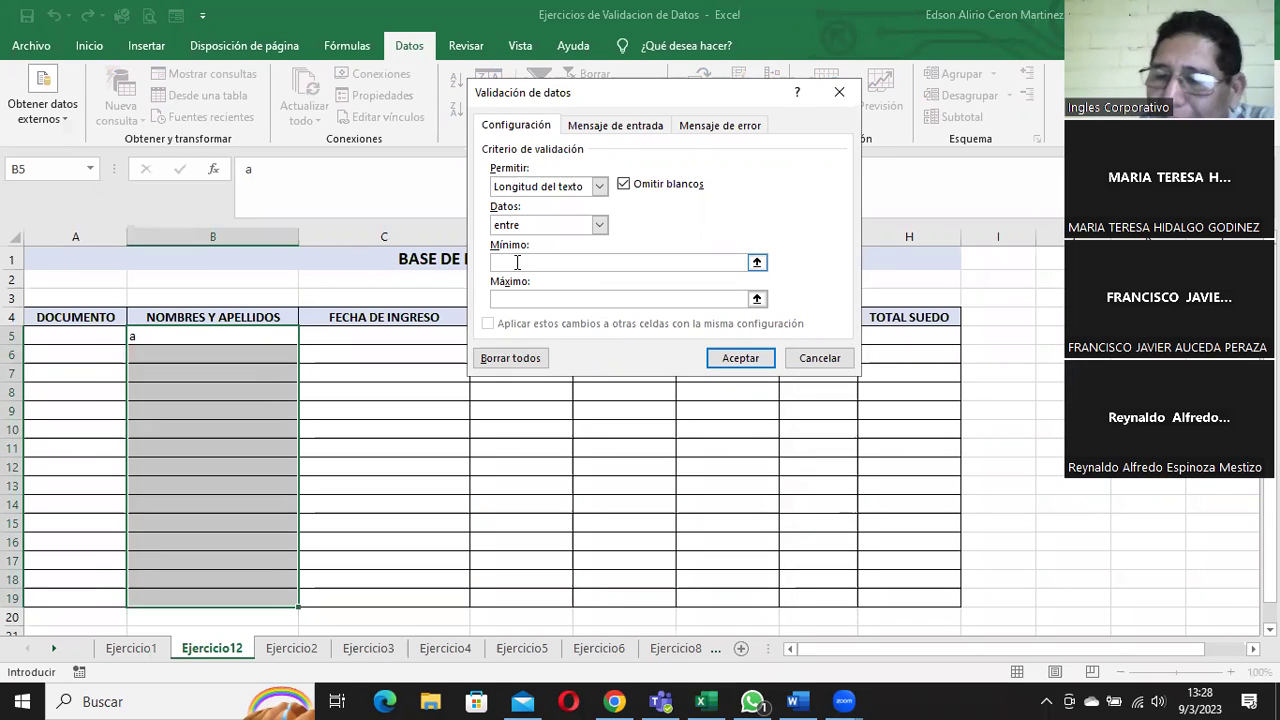
type("3")
left_click(541, 297)
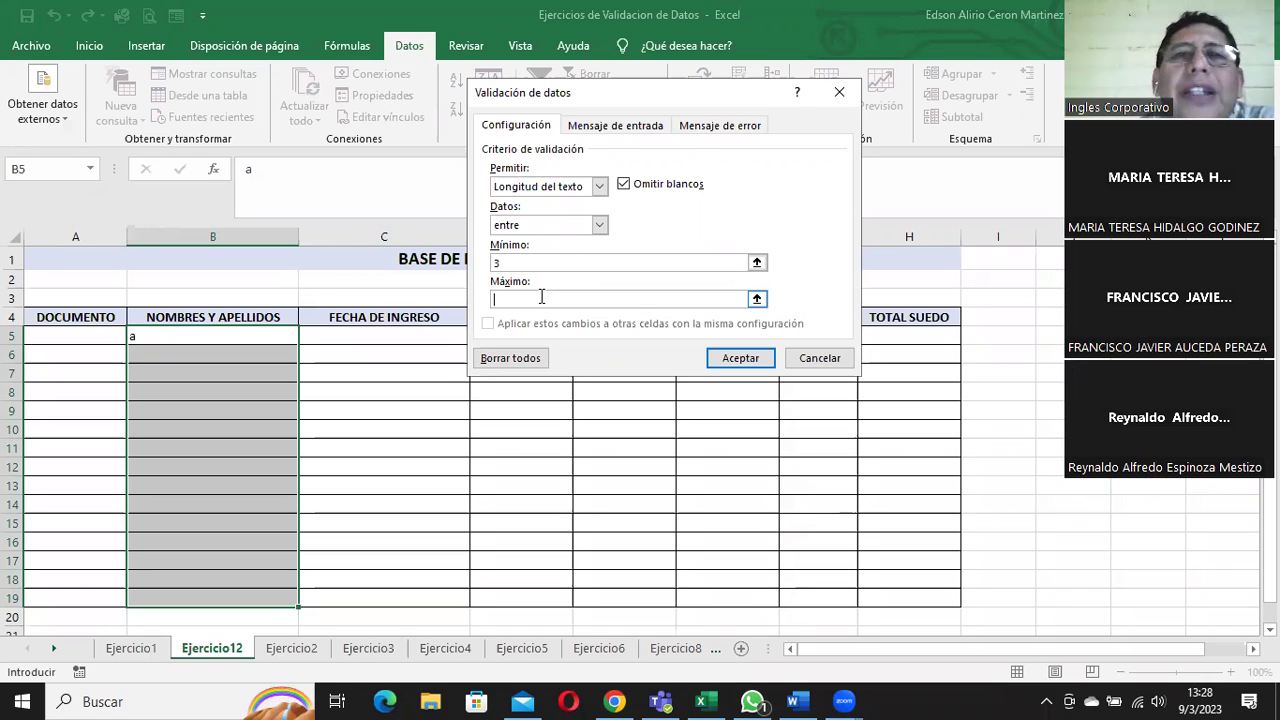
type("25")
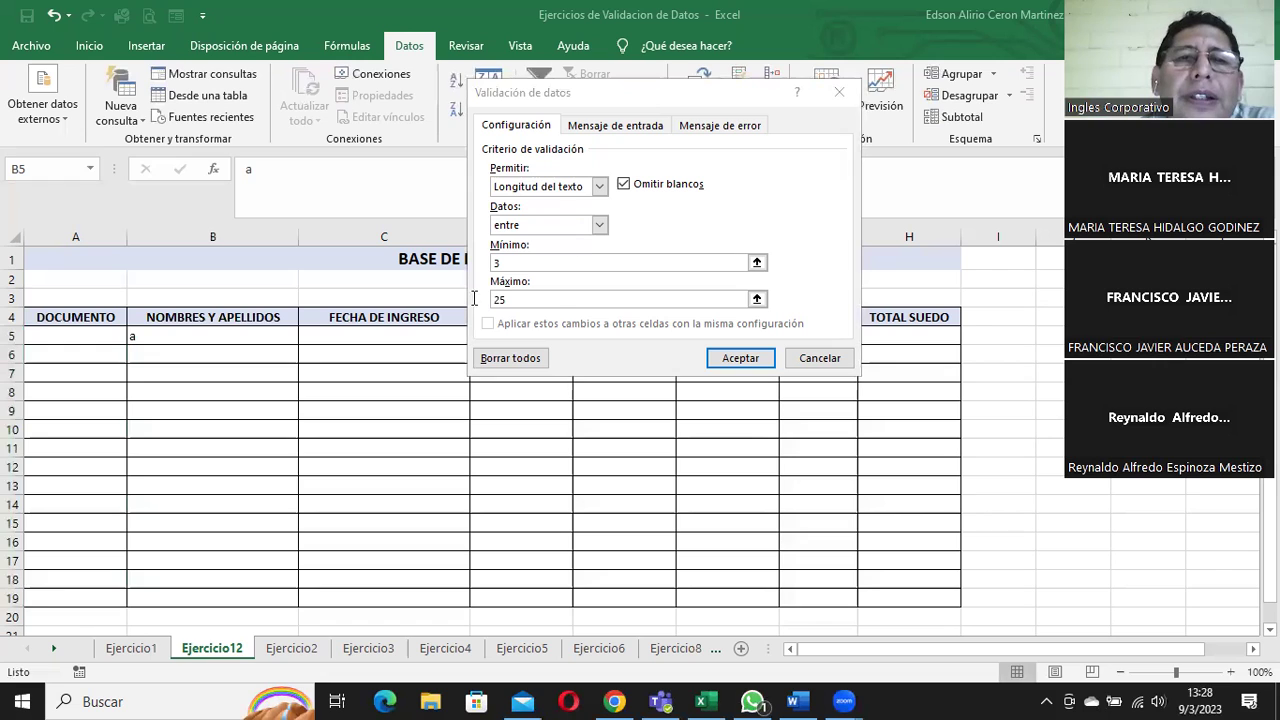
double_click(585, 299)
type("15")
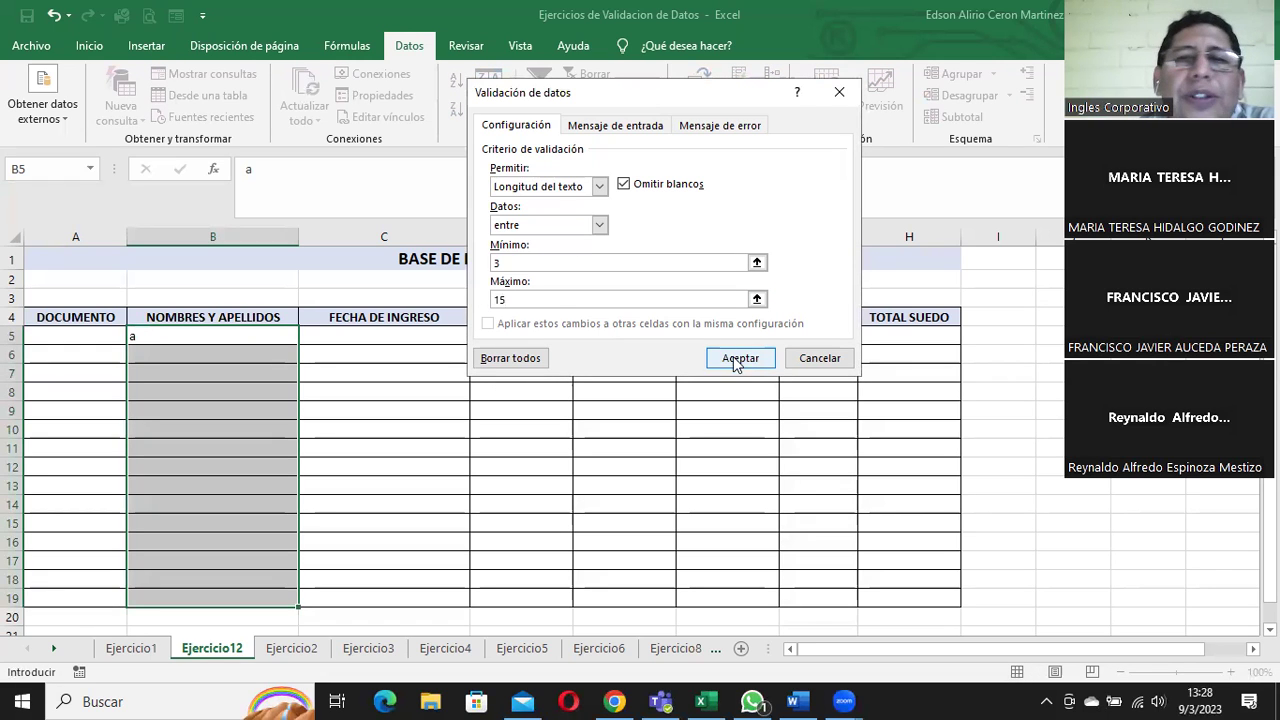
left_click(737, 362)
- Replace the old test letter in B5 with a full first and last name, which is accepted
left_click(175, 343)
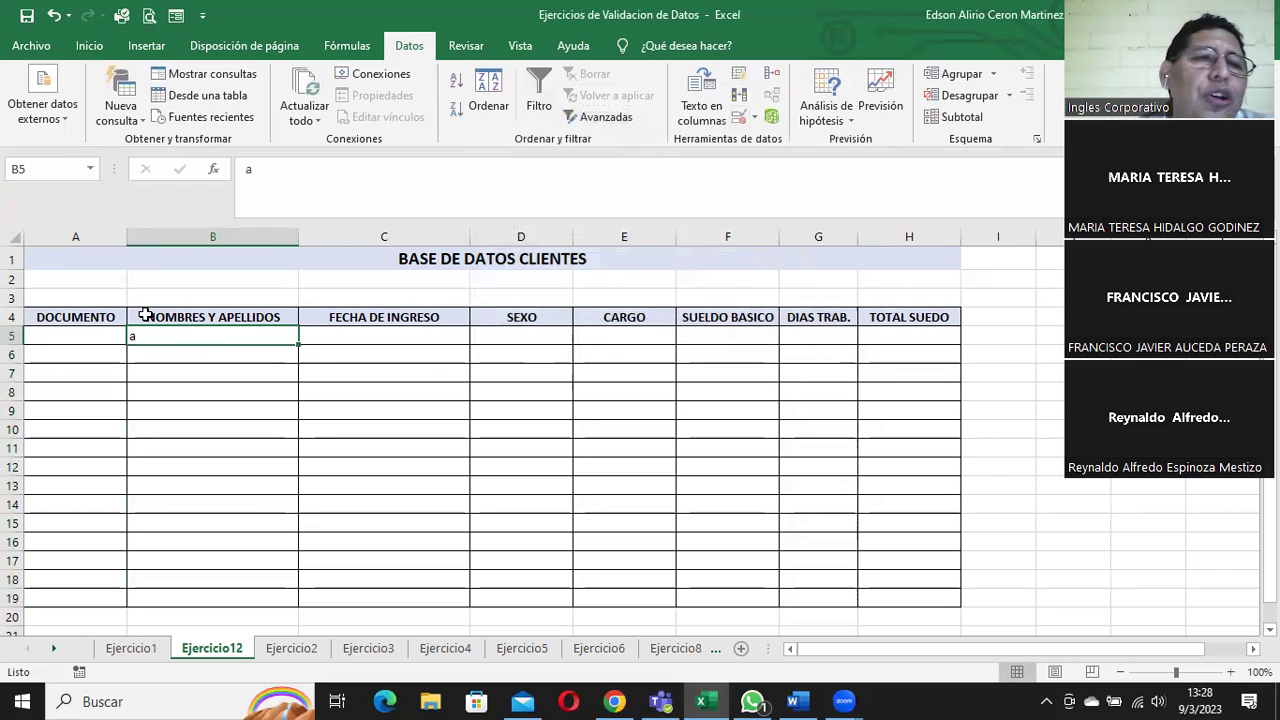
double_click(172, 337)
key("BackSpace")
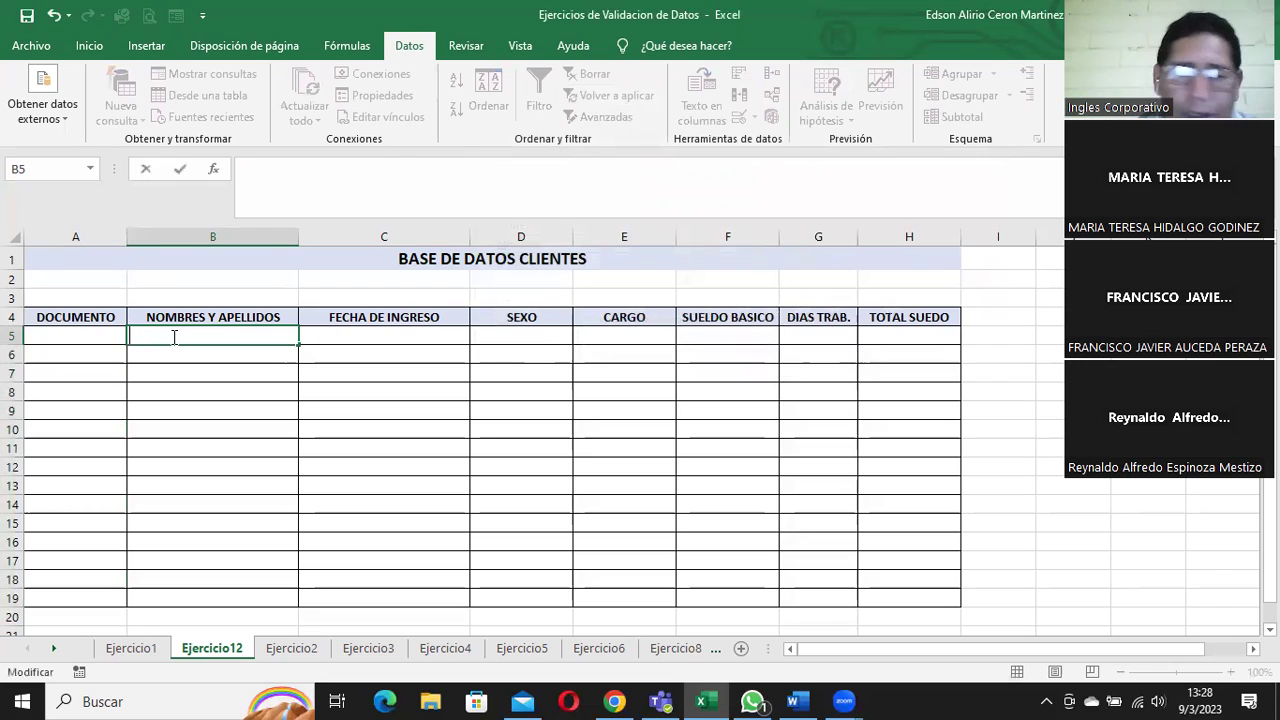
type("EVa")
key("BackSpace")
key("BackSpace")
type("va")
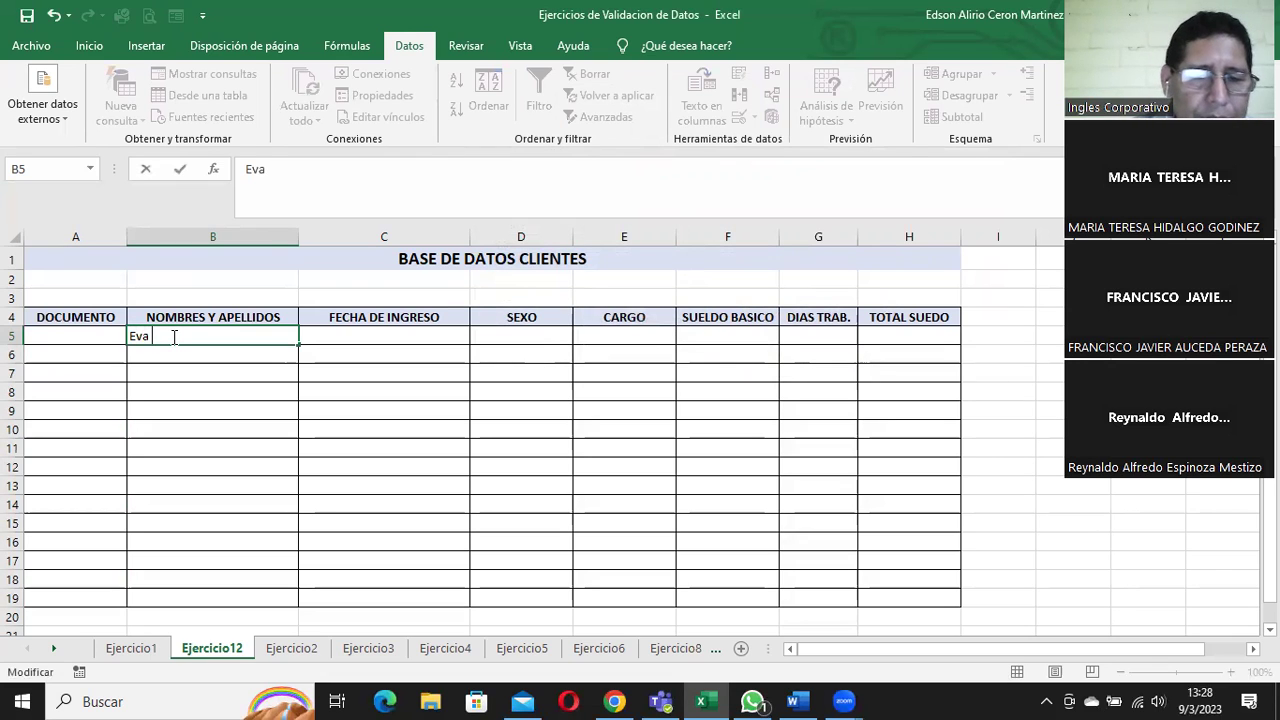
type(" Martinez")
key("Return")
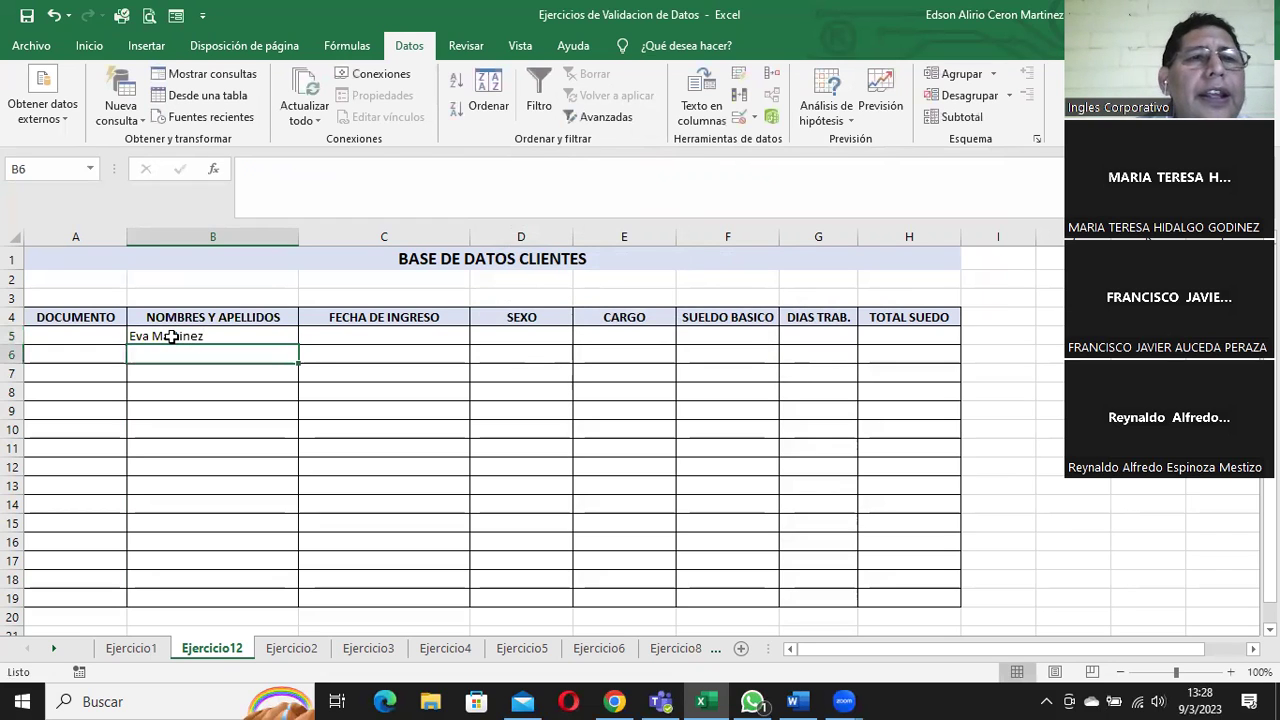
- Overwrite B5 with the single letter 'a' to trigger the validation error alert
double_click(212, 337)
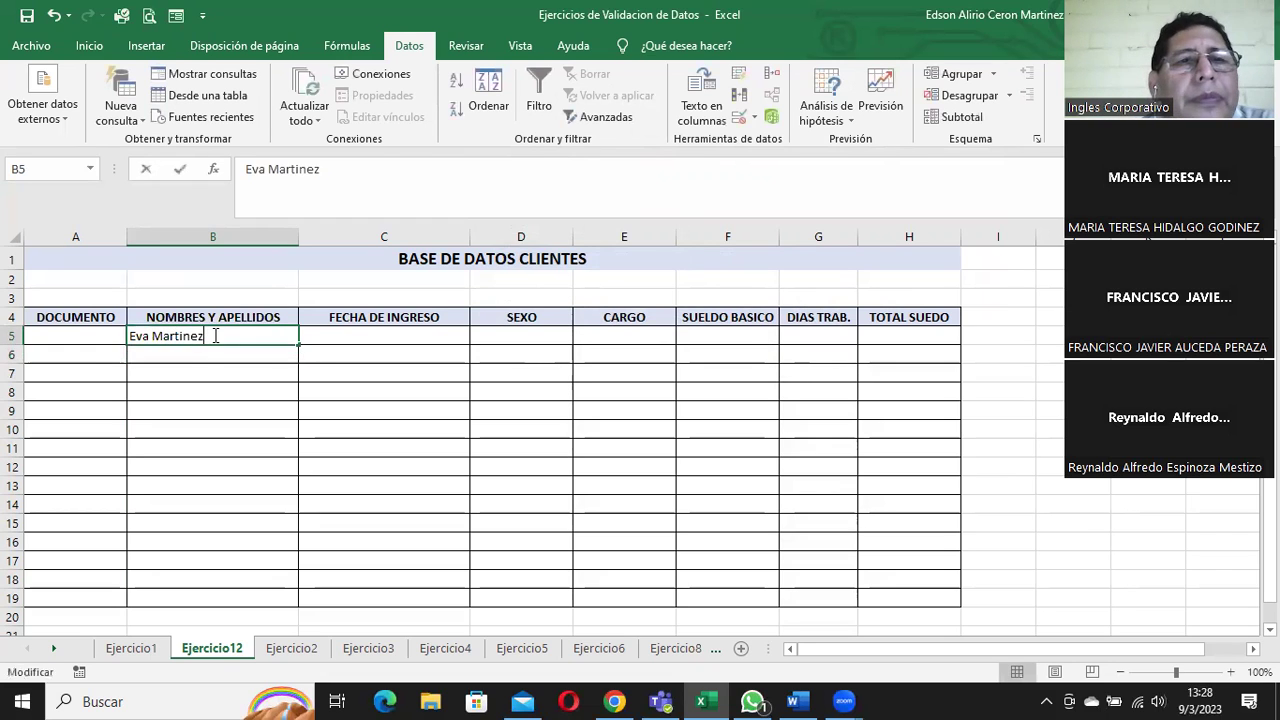
left_click_drag(212, 337, 120, 341)
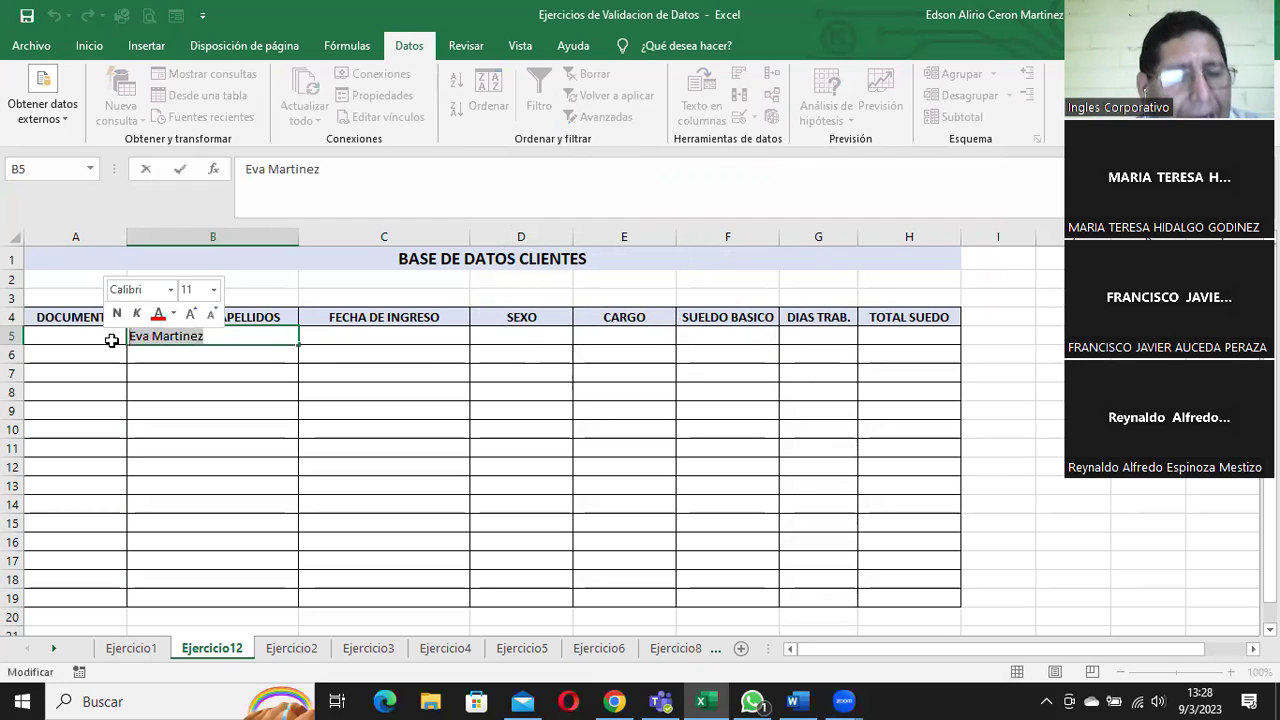
type("a")
key("Return")
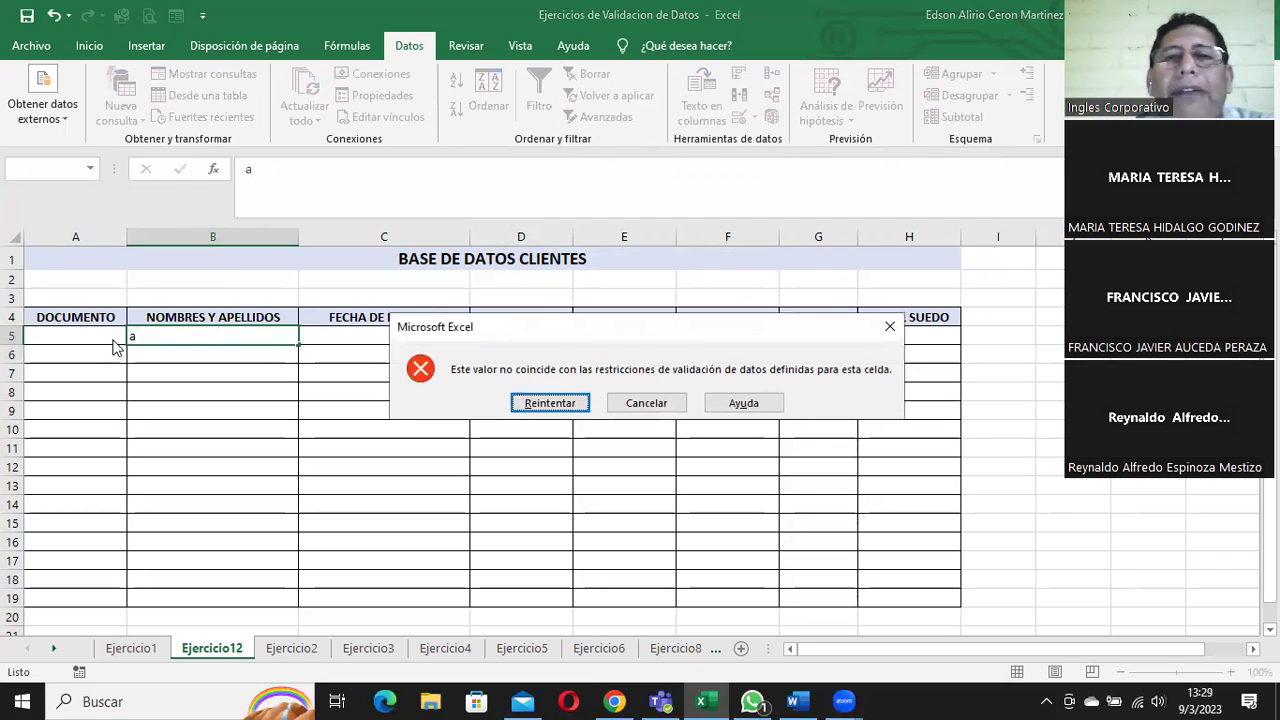
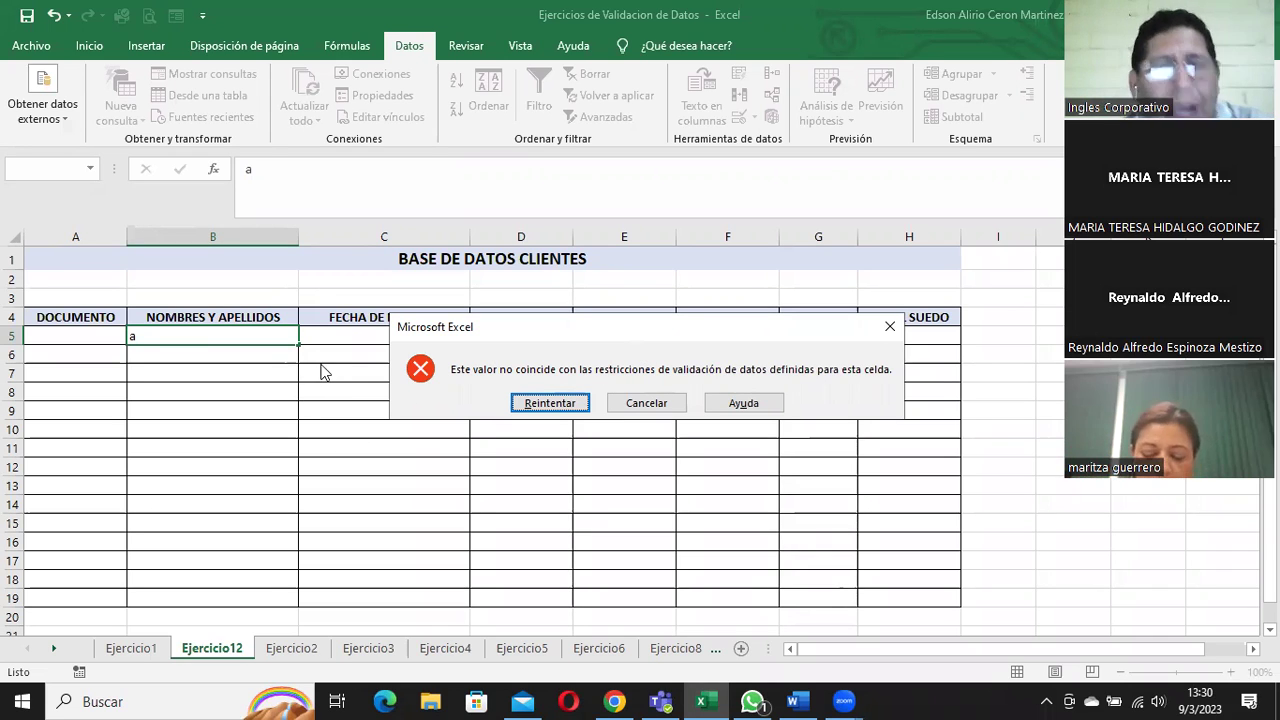
- Cancel the rejected one-letter entry in B5 and select the name cells B5:B19
key("Escape")
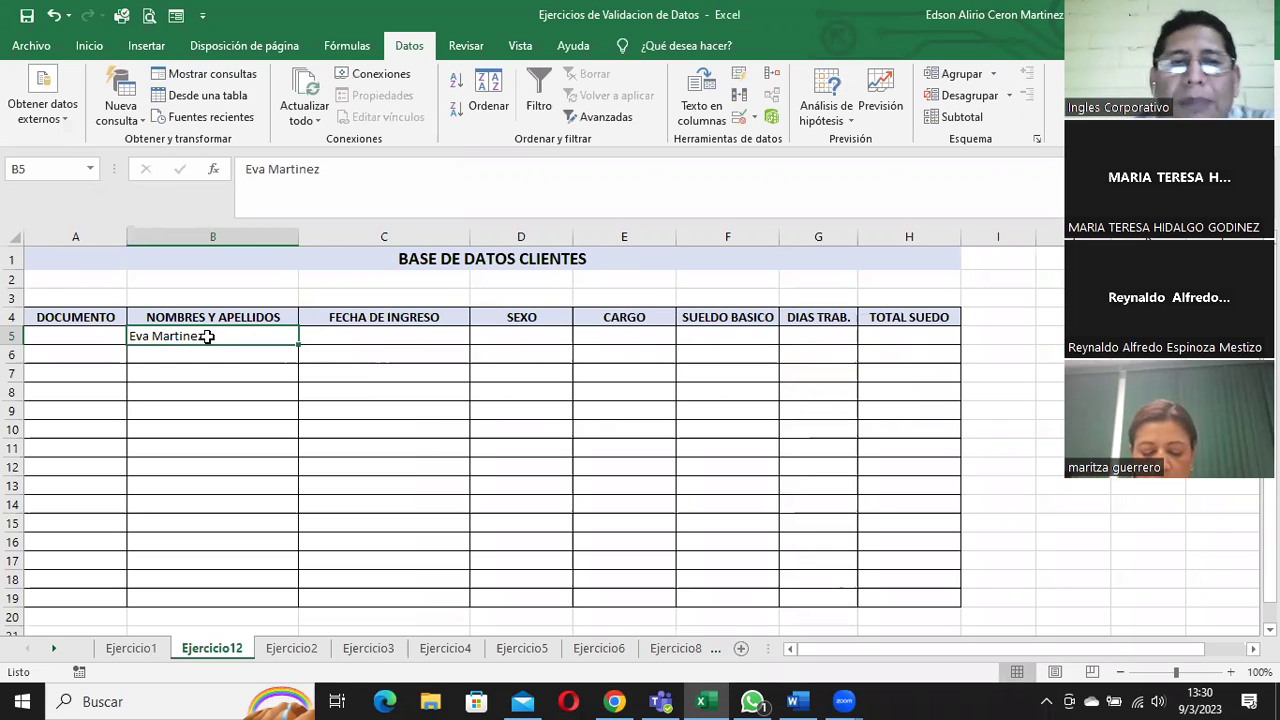
mouse_move(218, 337)
left_mouse_down()
mouse_move(224, 530)
mouse_move(240, 597)
left_mouse_up()
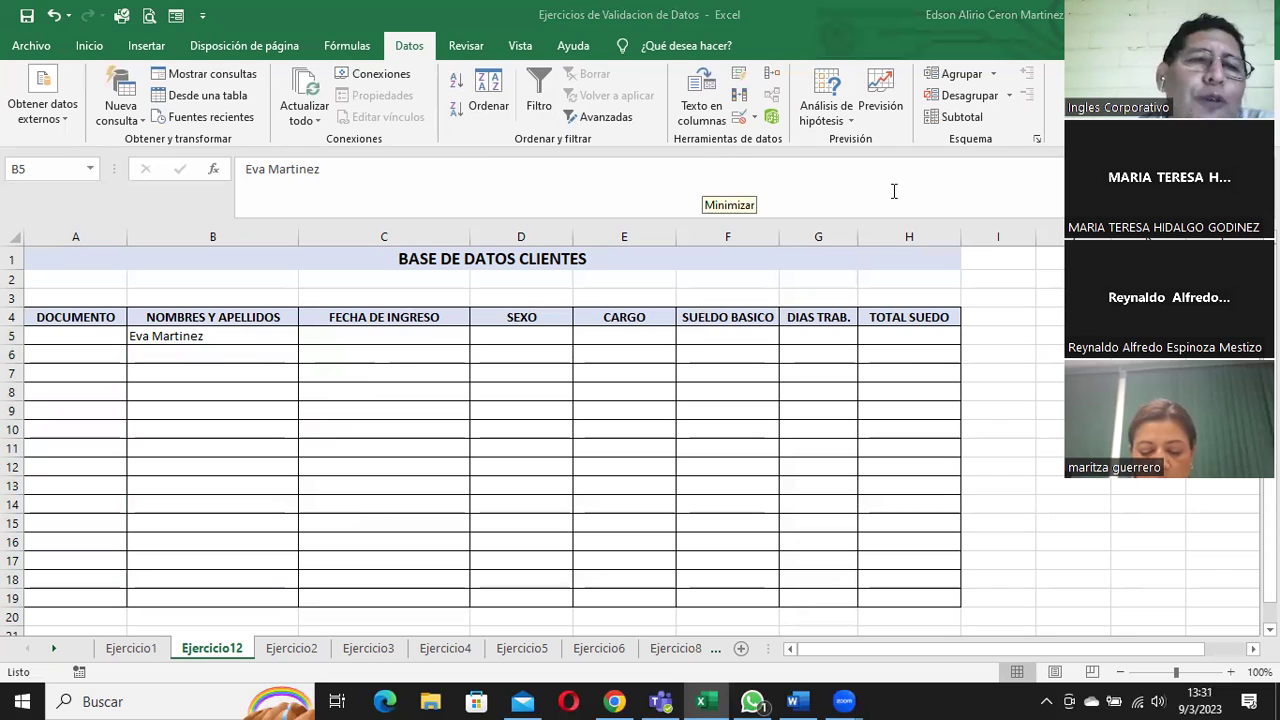
key("shift+Down")
key("shift+Down")
key("shift+Down")
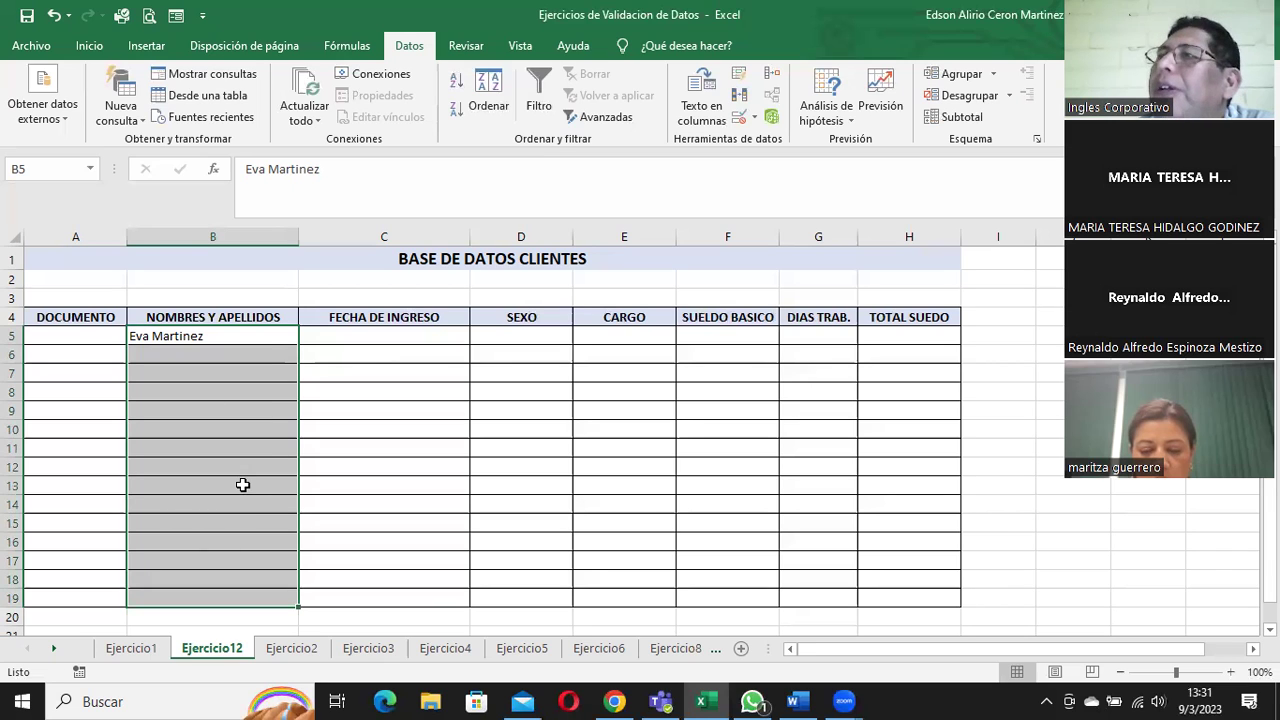
- Open Data Validation for B5:B19 at the Mensaje de entrada page
left_click(737, 46)
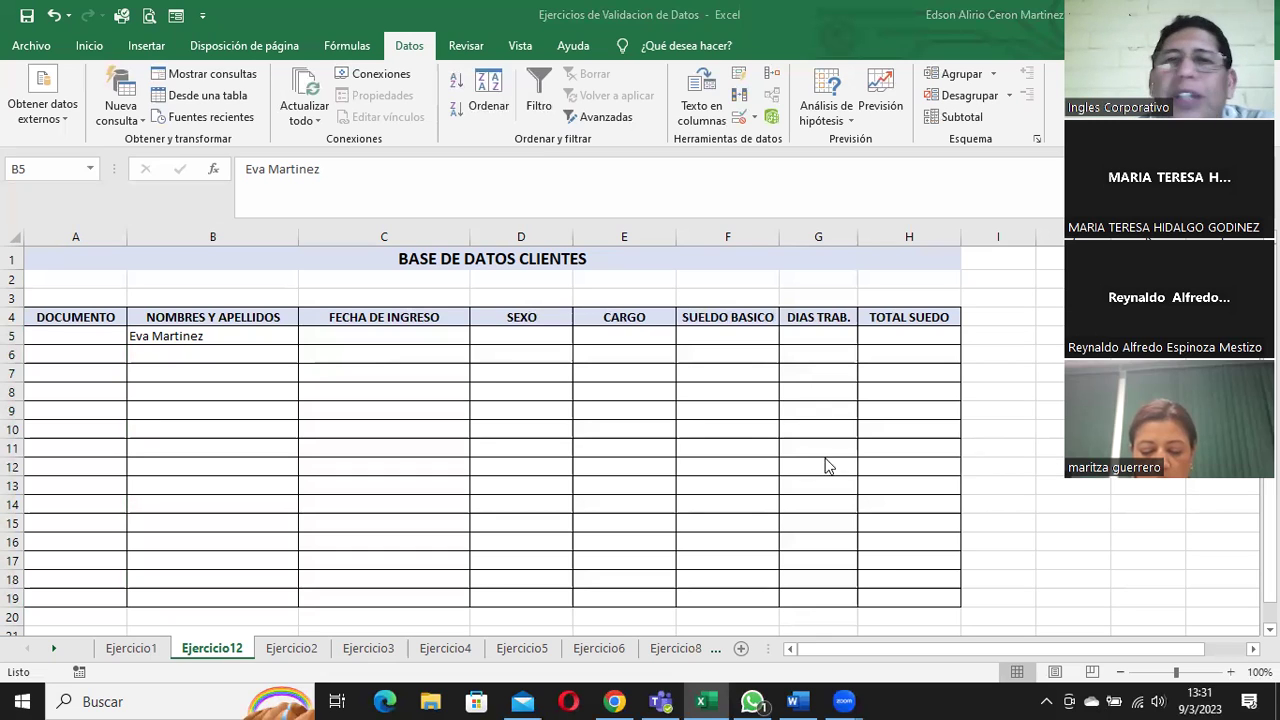
key("Escape")
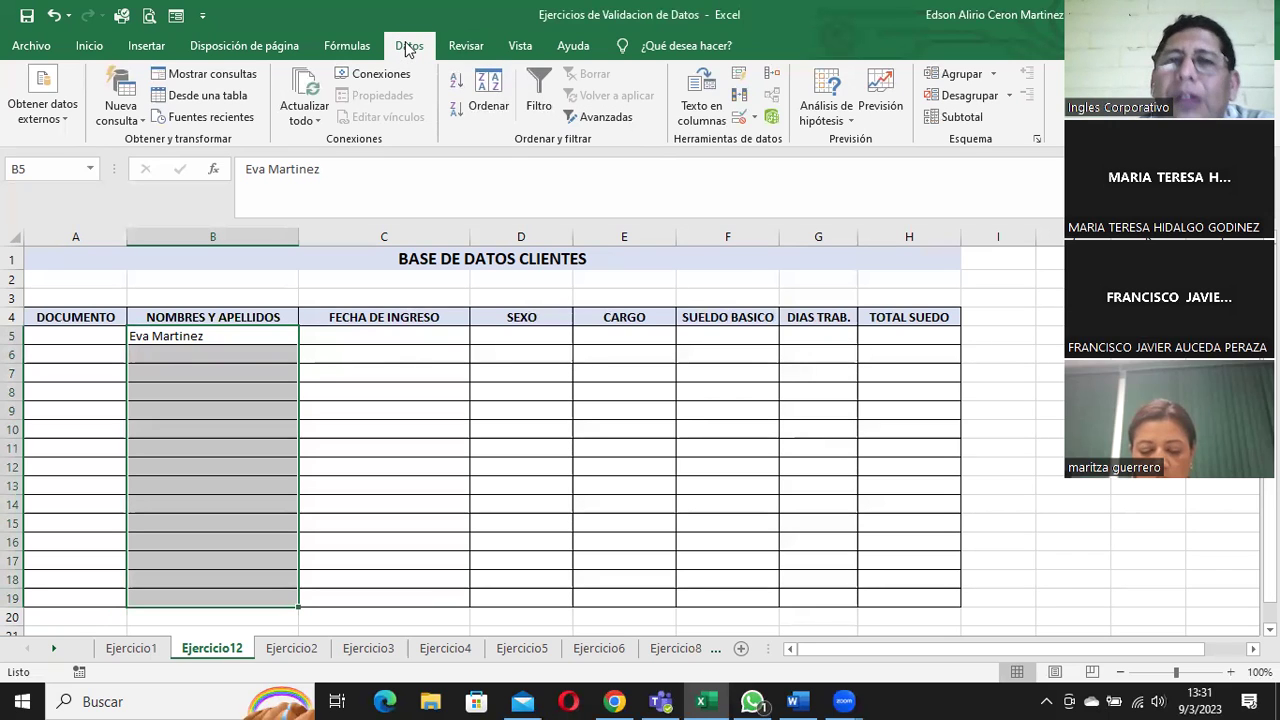
left_click(752, 118)
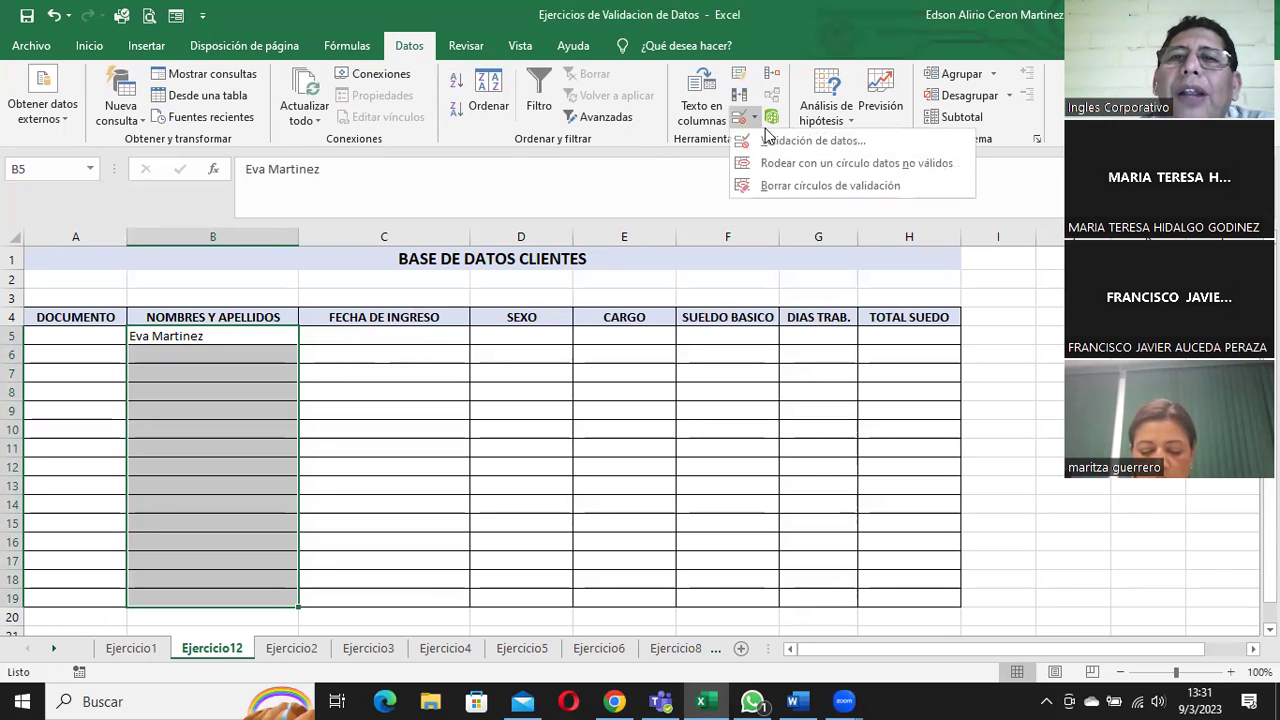
left_click(776, 141)
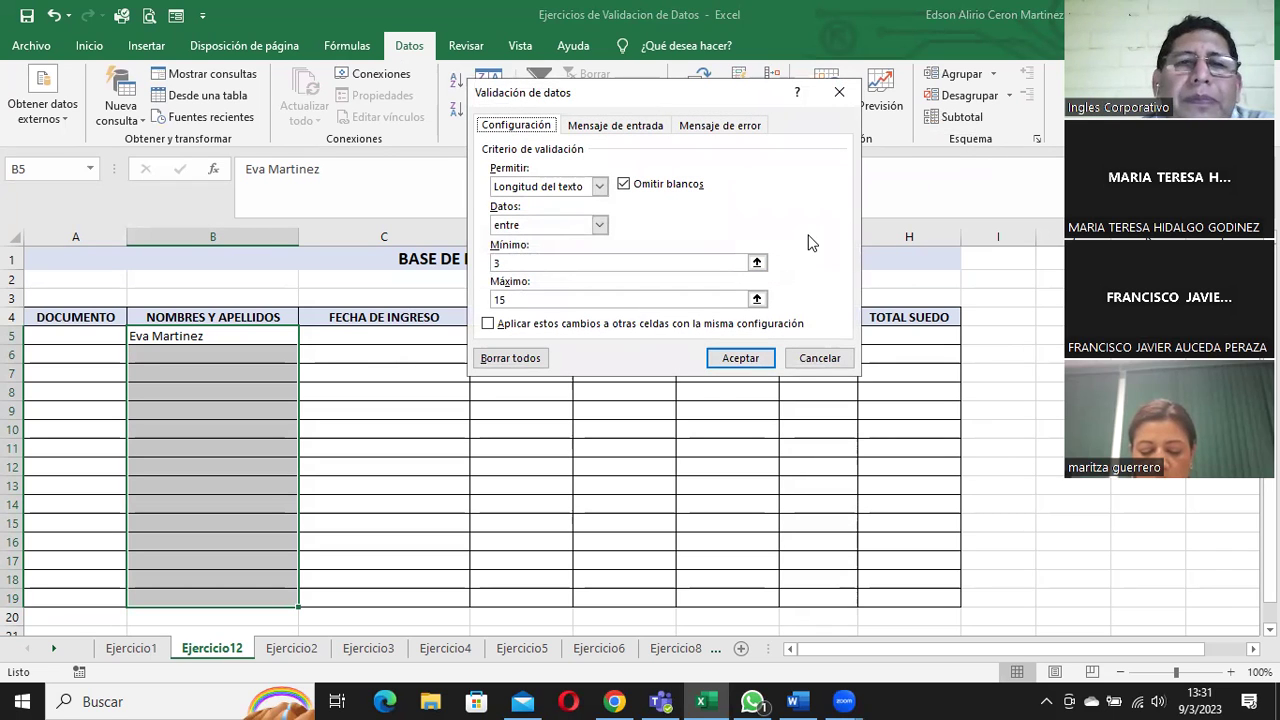
left_click(636, 126)
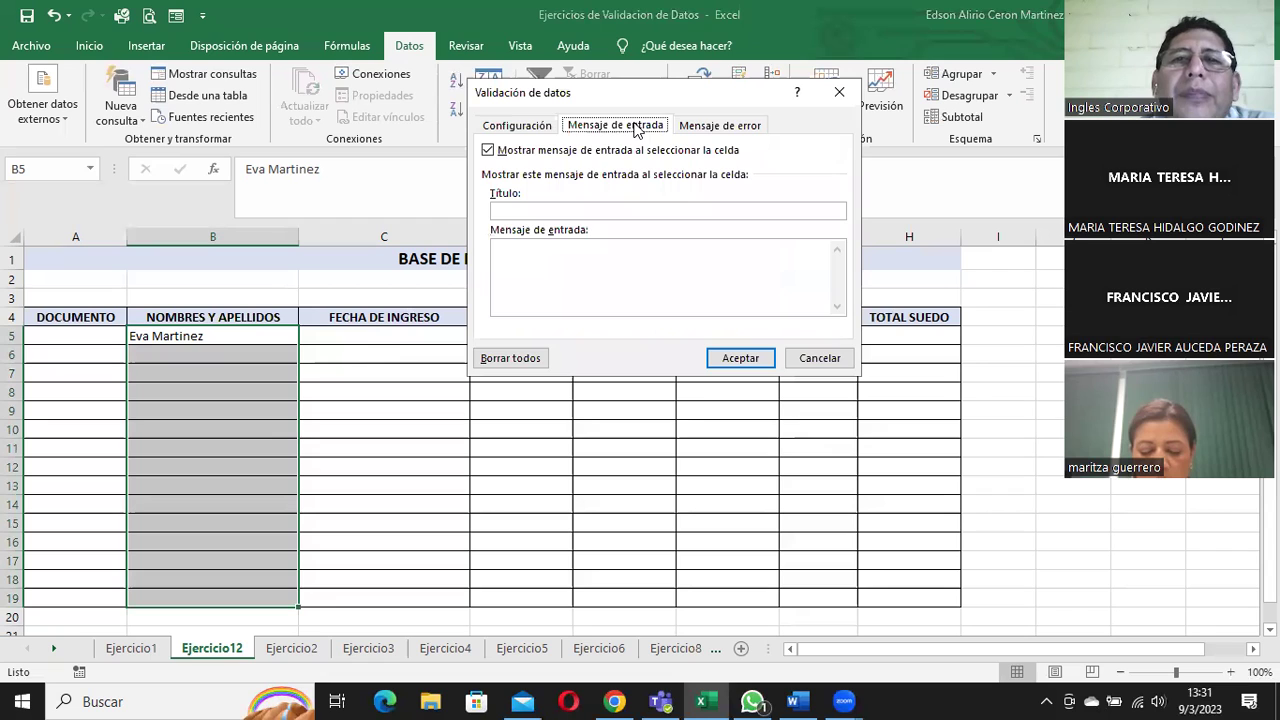
left_click(545, 212)
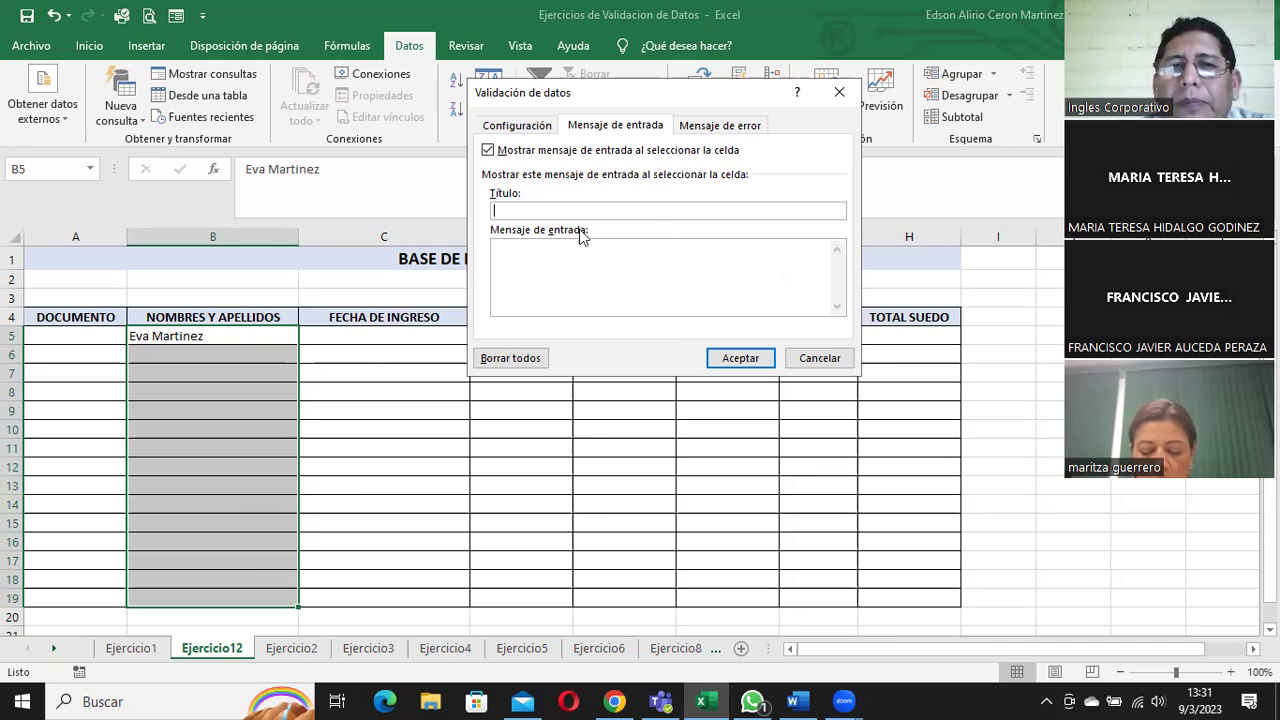
- Title the input message 'Ingreso' and start its text 'Ingresar Nombres con un maximo de 15 letras'
left_click(505, 210)
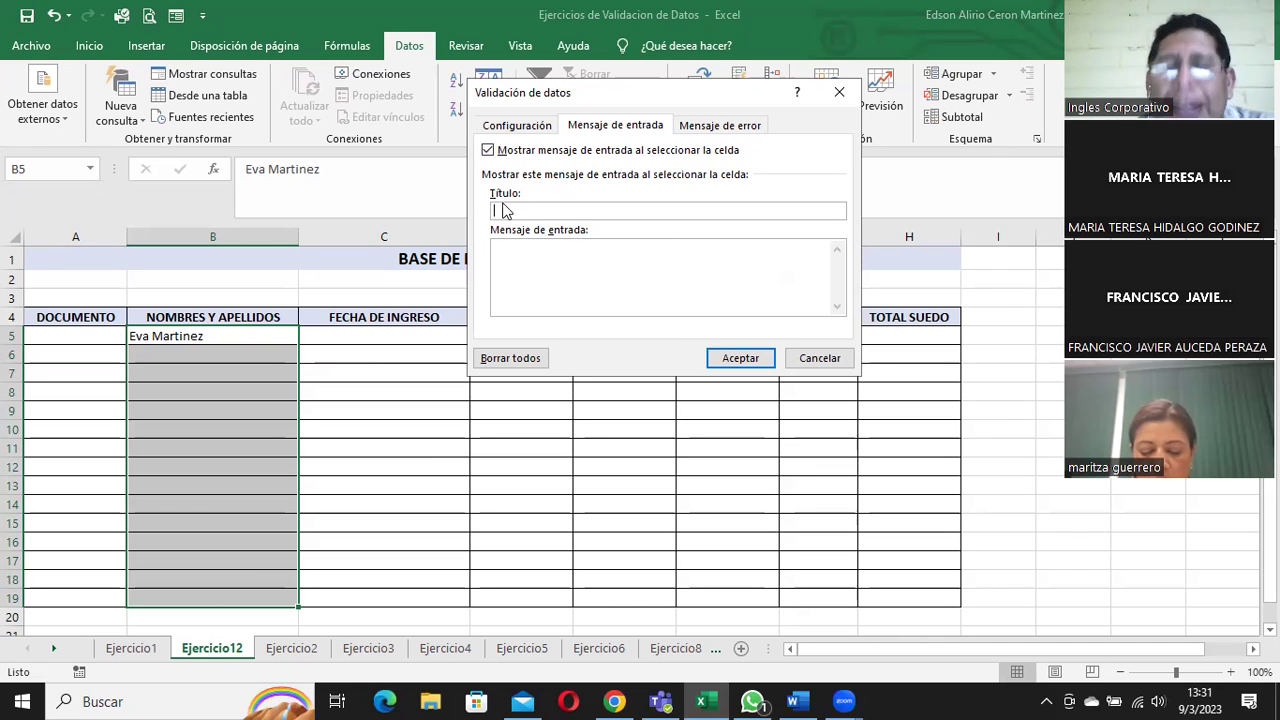
type("Ingres")
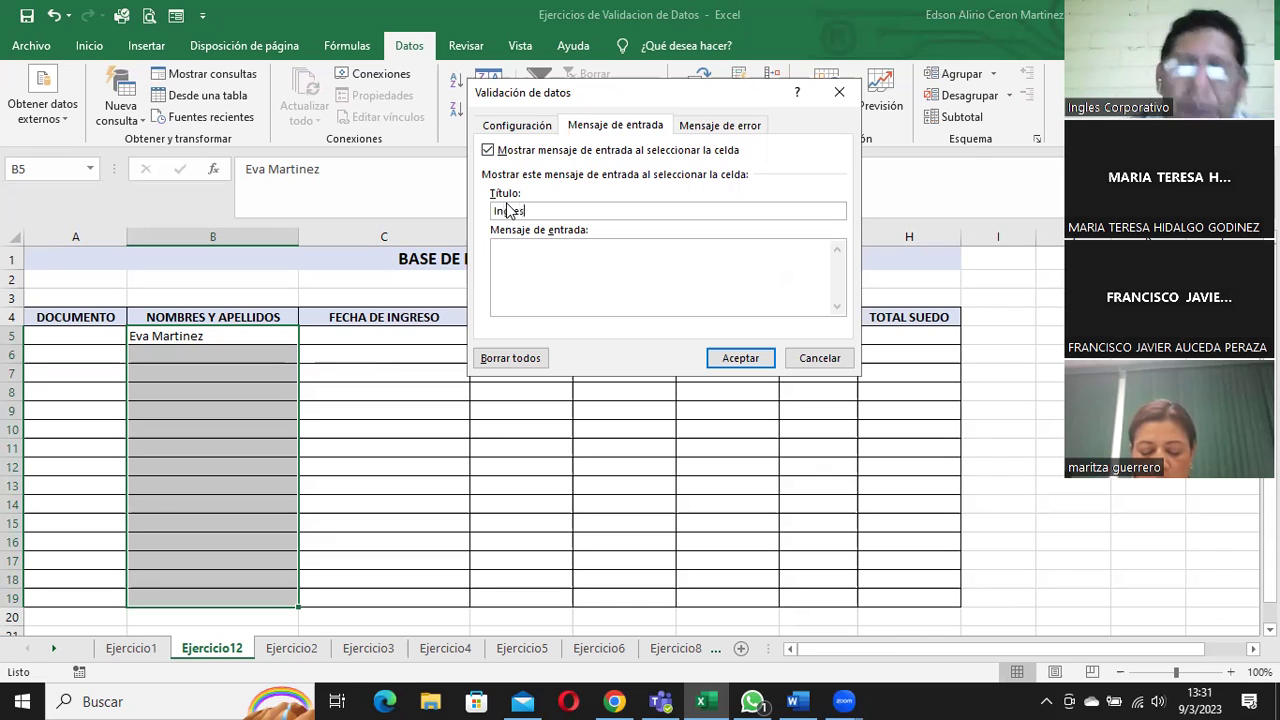
type("o")
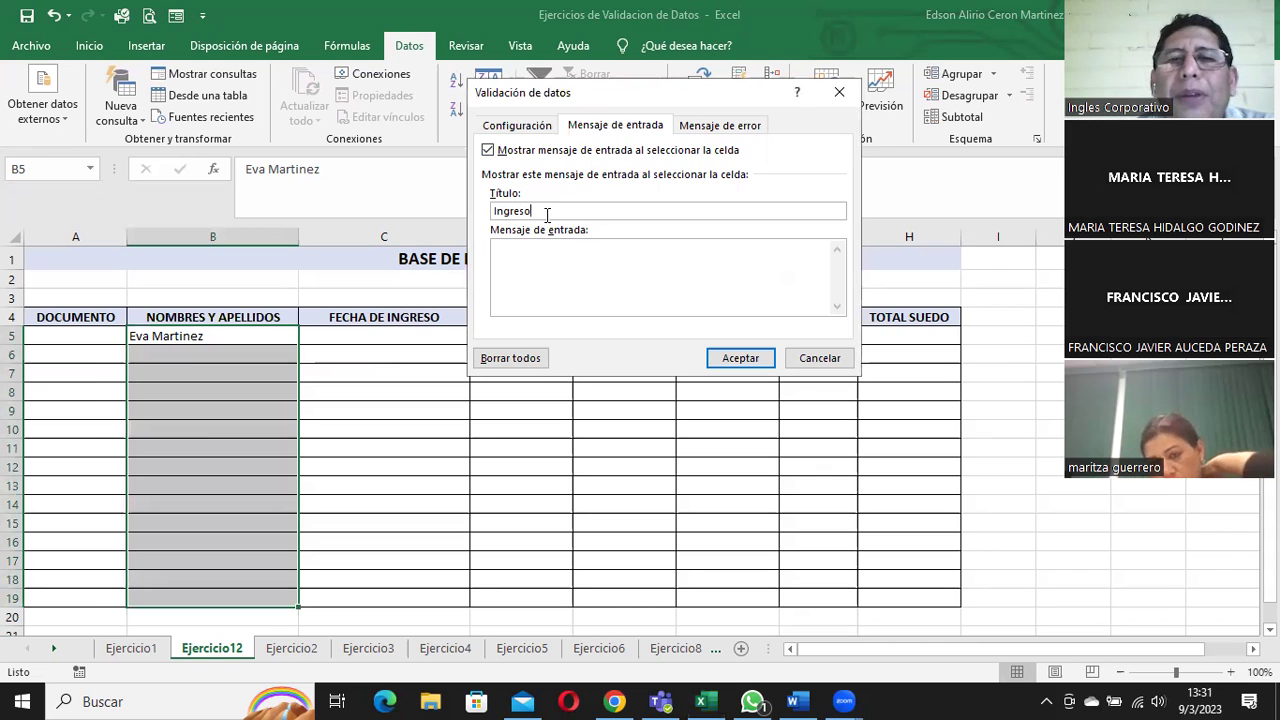
left_click(541, 260)
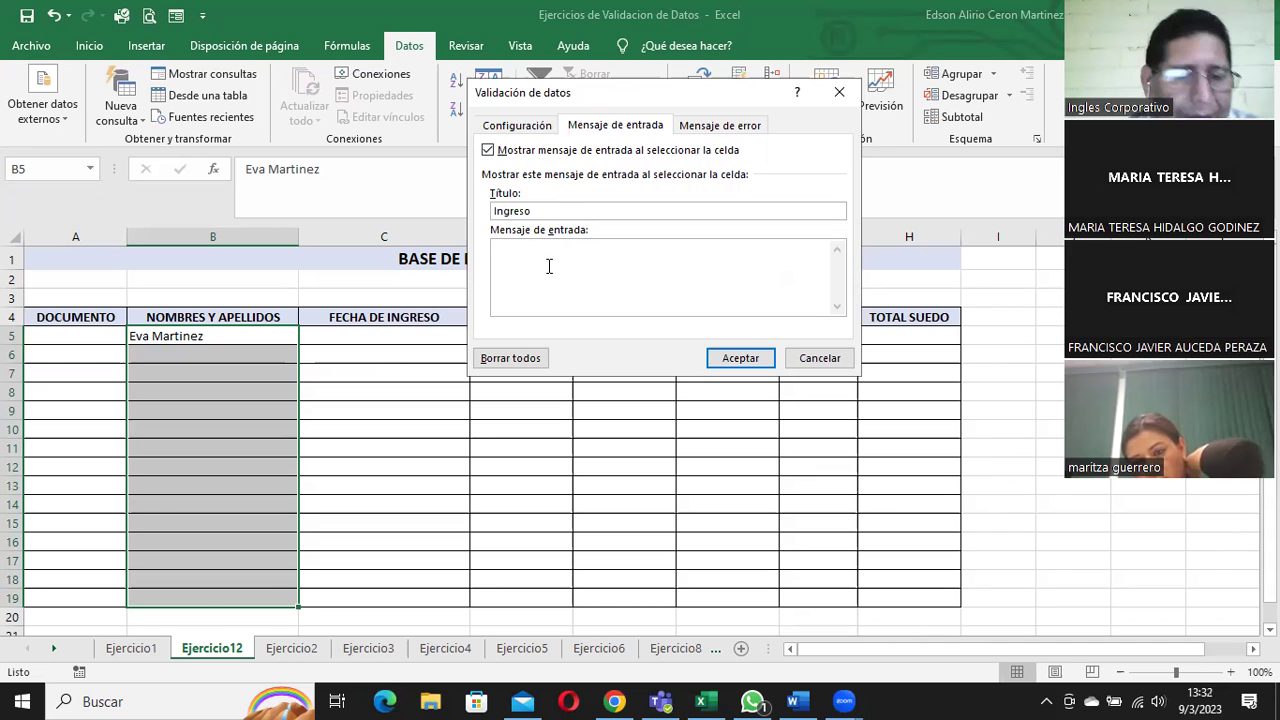
type("Ingresar")
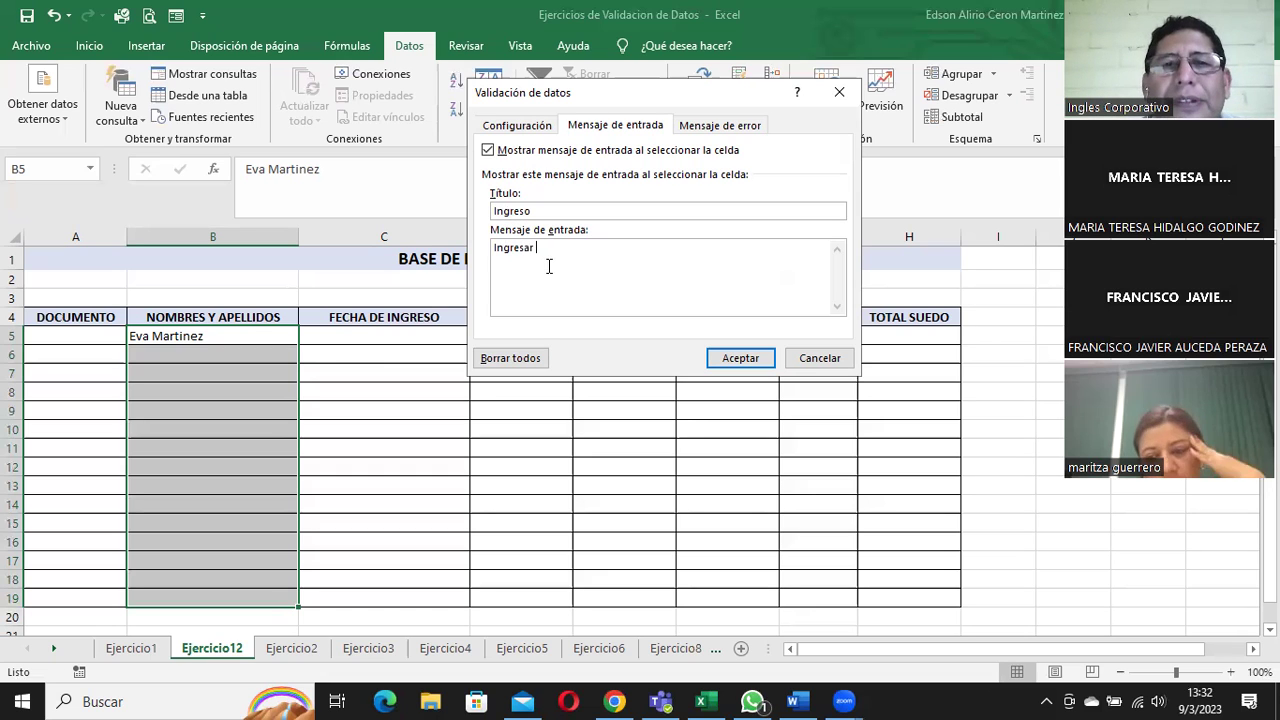
type("No,bres")
key("BackSpace")
key("BackSpace")
key("BackSpace")
key("BackSpace")
key("BackSpace")
key("BackSpace")
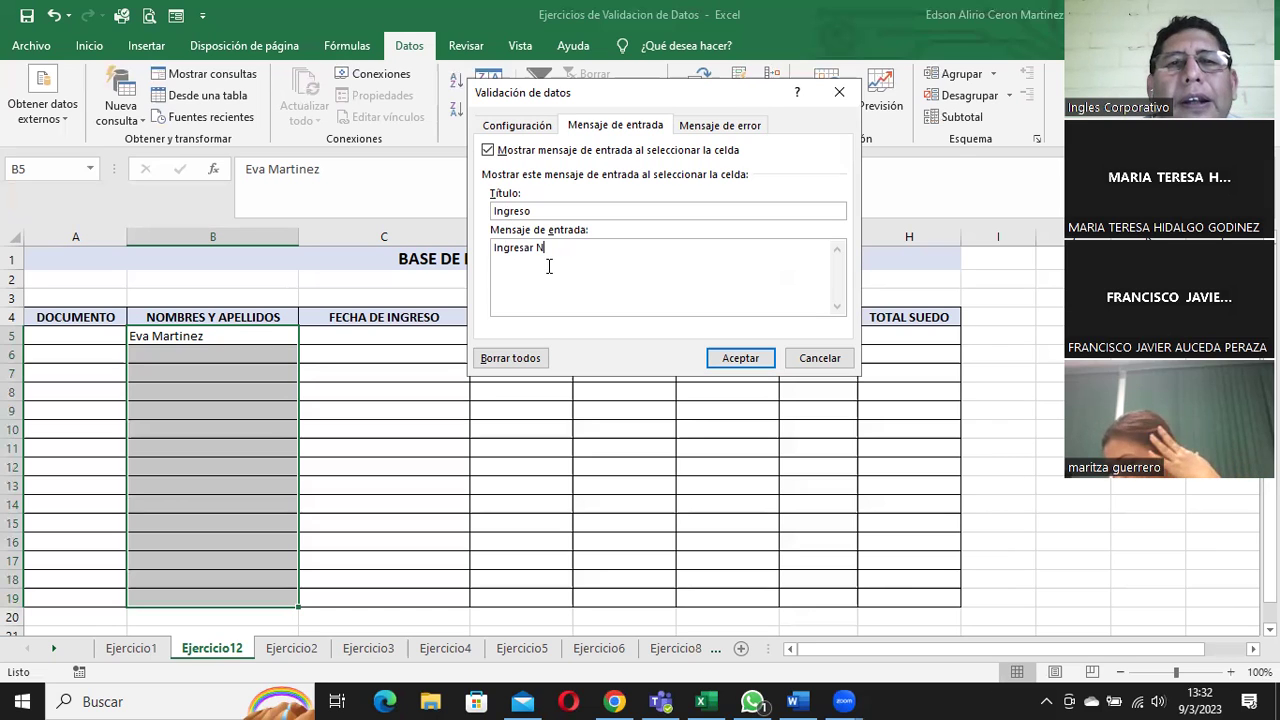
type("obre")
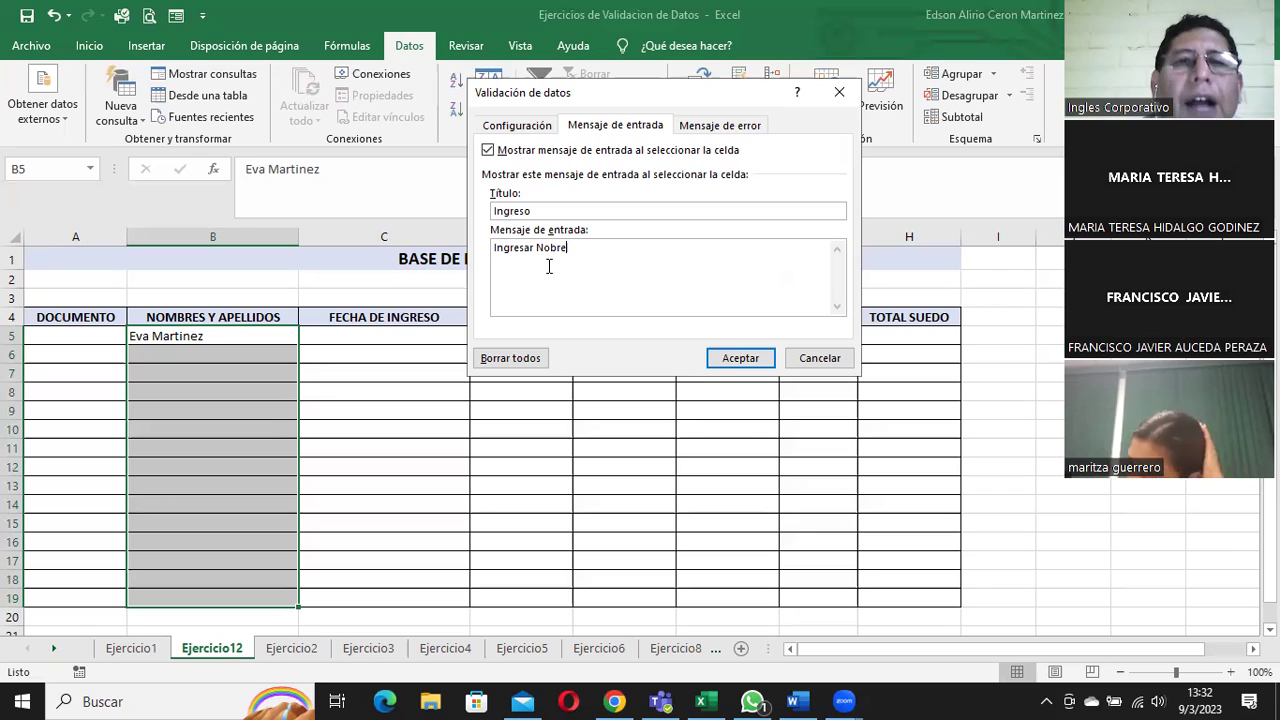
key("BackSpace")
key("BackSpace")
key("BackSpace")
key("BackSpace")
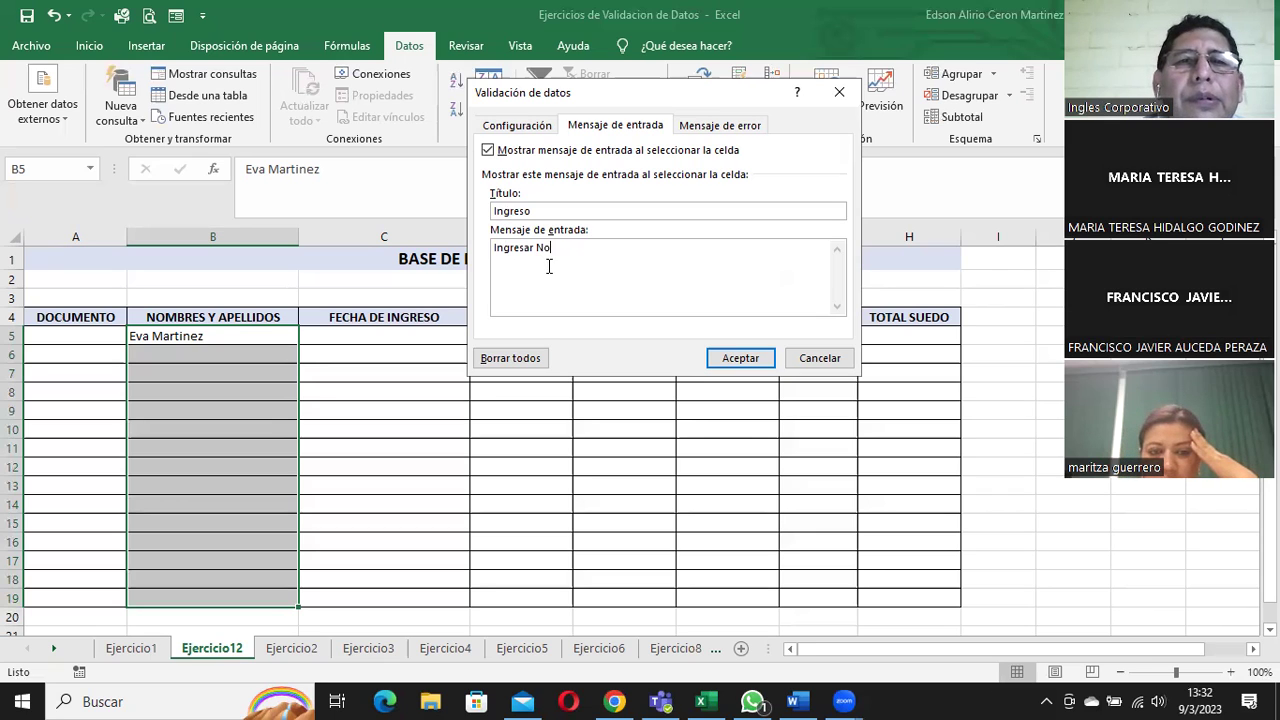
key("BackSpace")
type("bres con un maximo d")
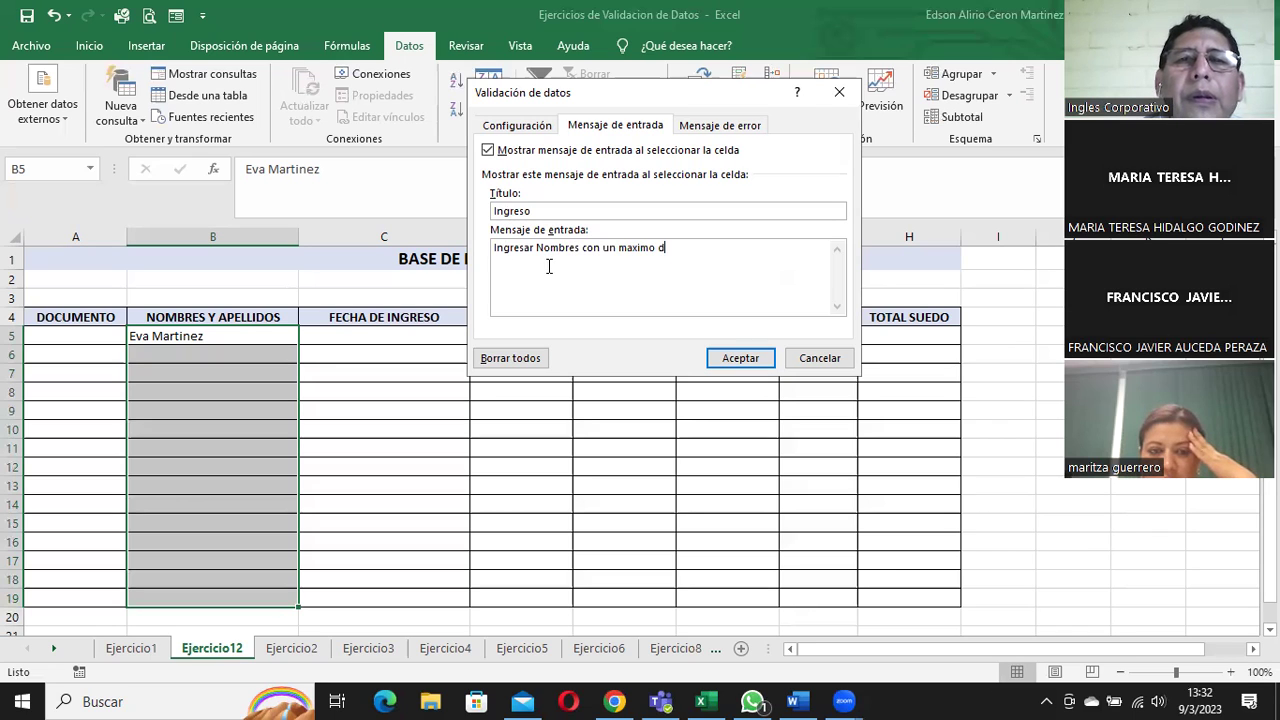
type("e 15 letras")
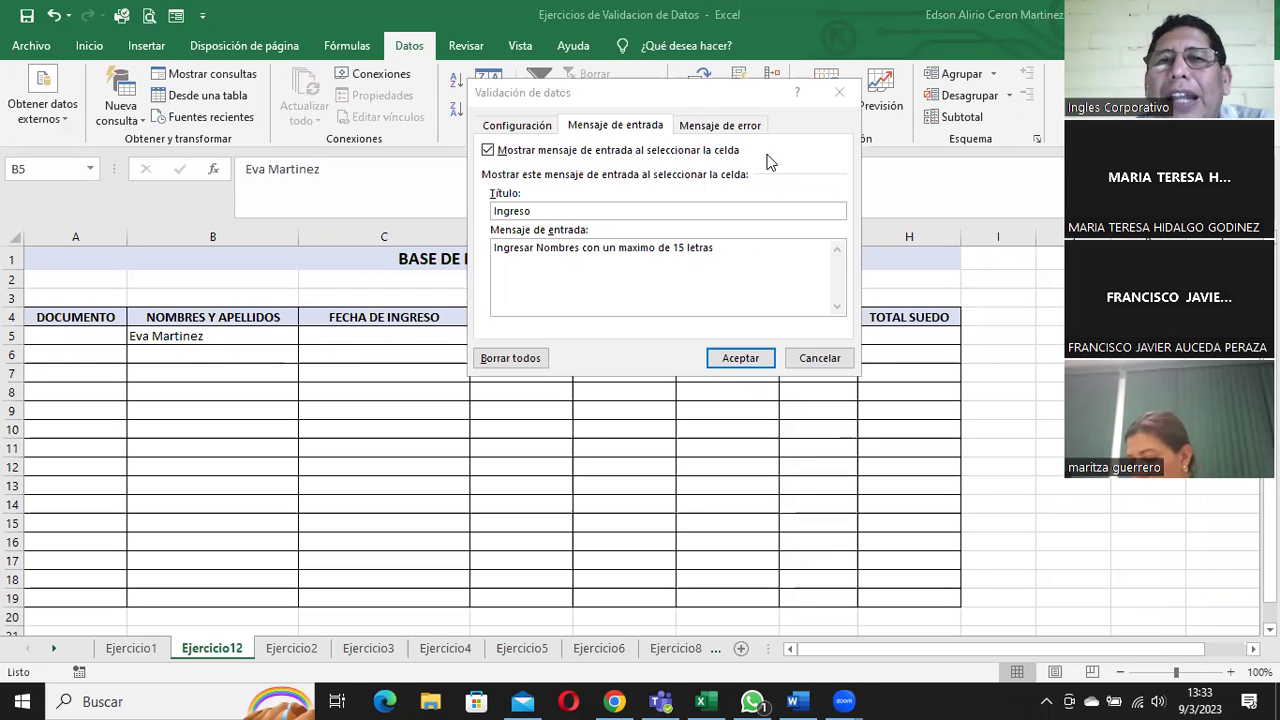
- Move from the finished 15-letter input message to the Mensaje de error settings
left_click(727, 130)
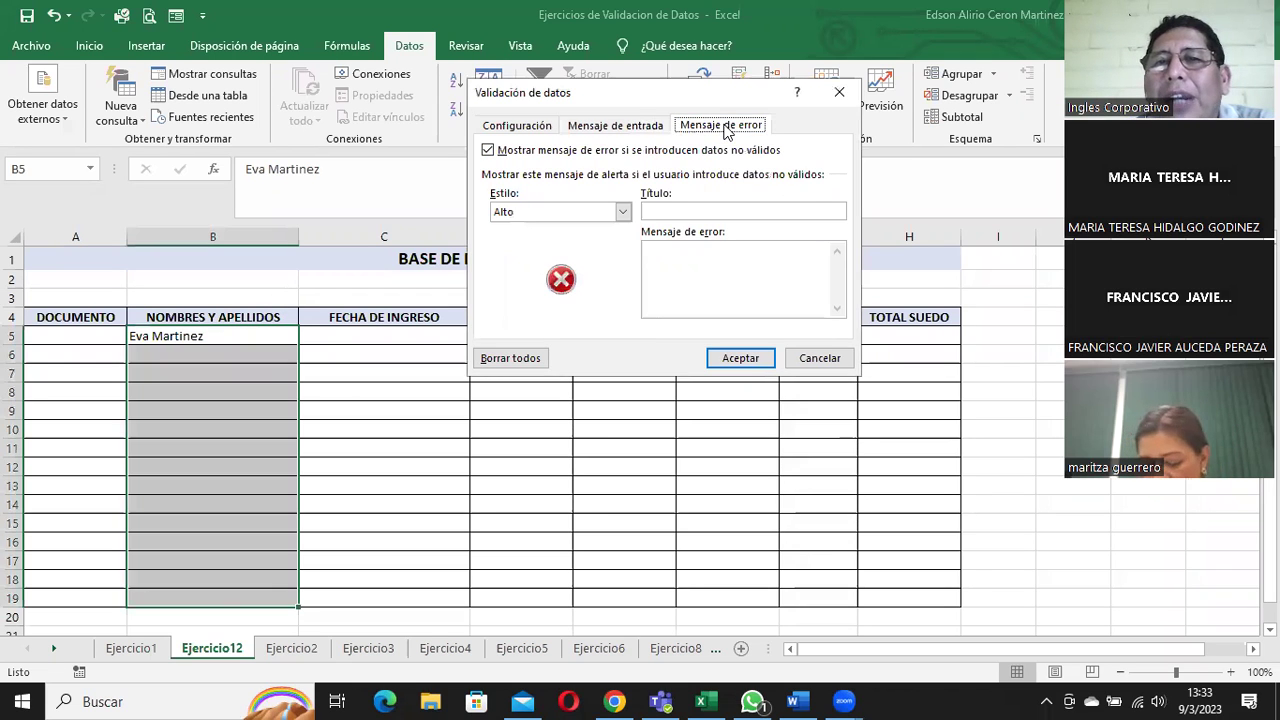
- Set the error alert style to Información and its title to 'Error'
left_click(678, 210)
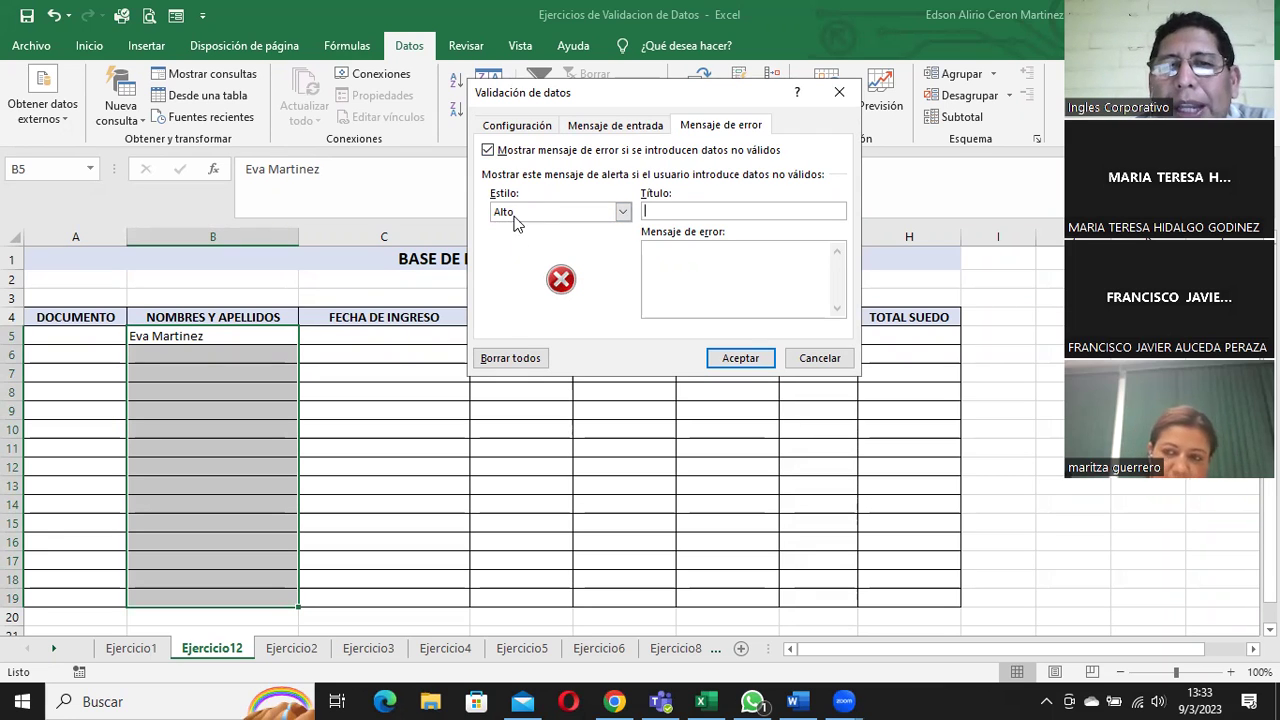
left_click(622, 212)
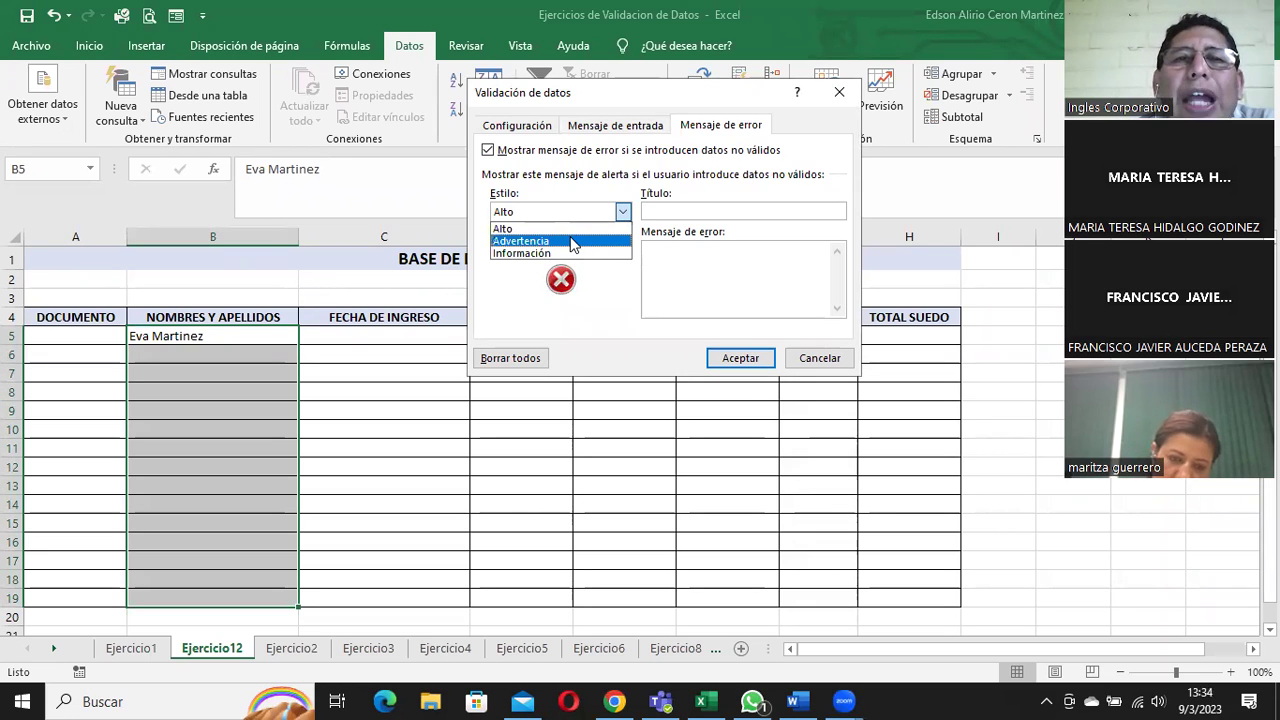
left_click(574, 242)
left_click(583, 212)
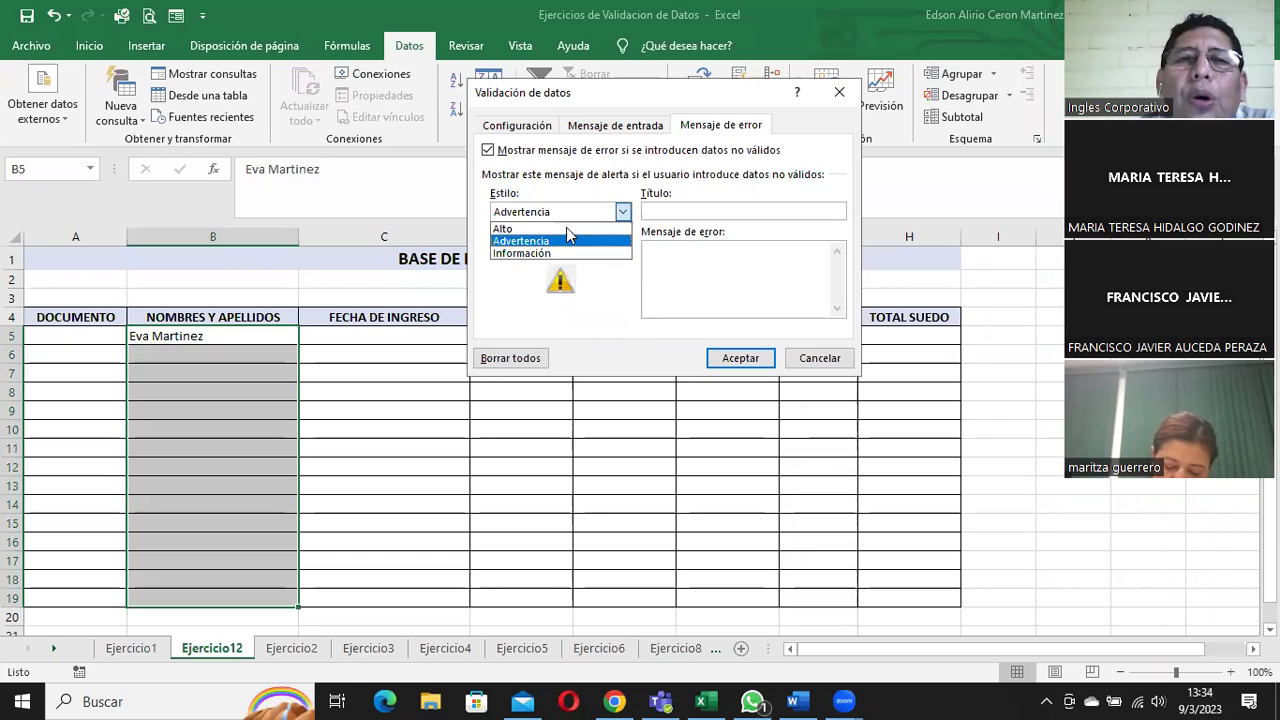
left_click(555, 251)
left_click(661, 210)
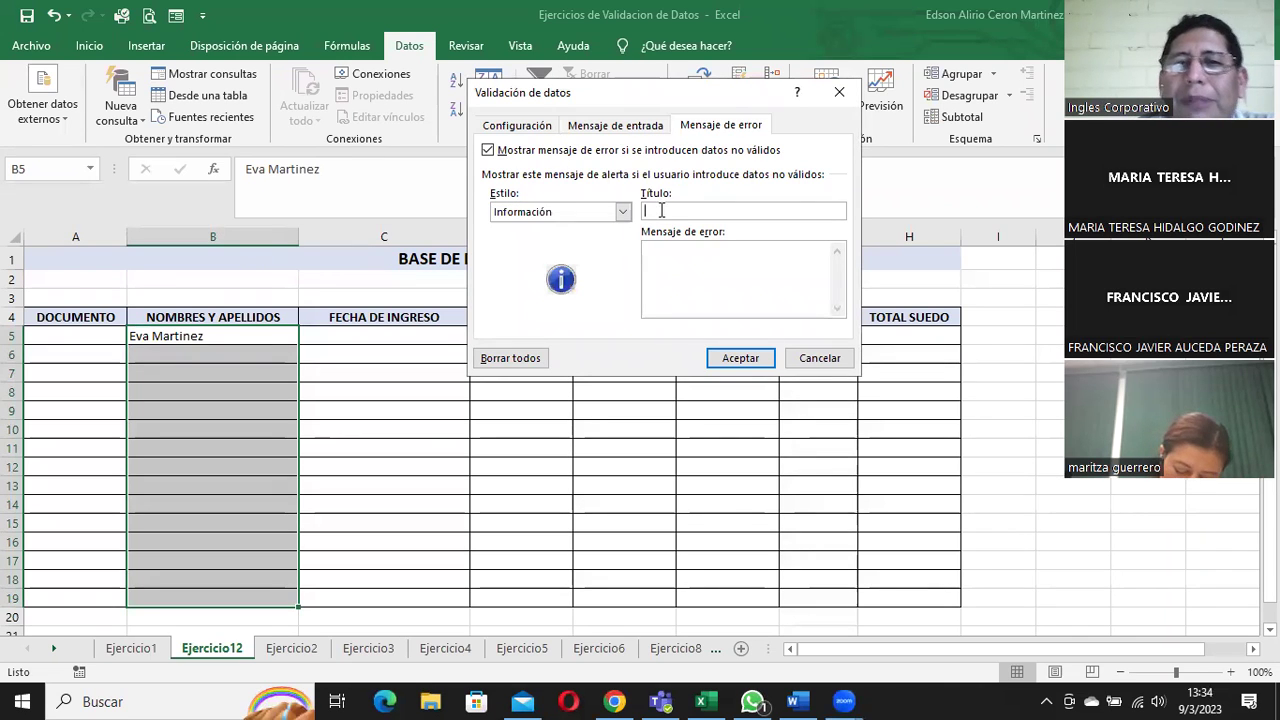
type("Error")
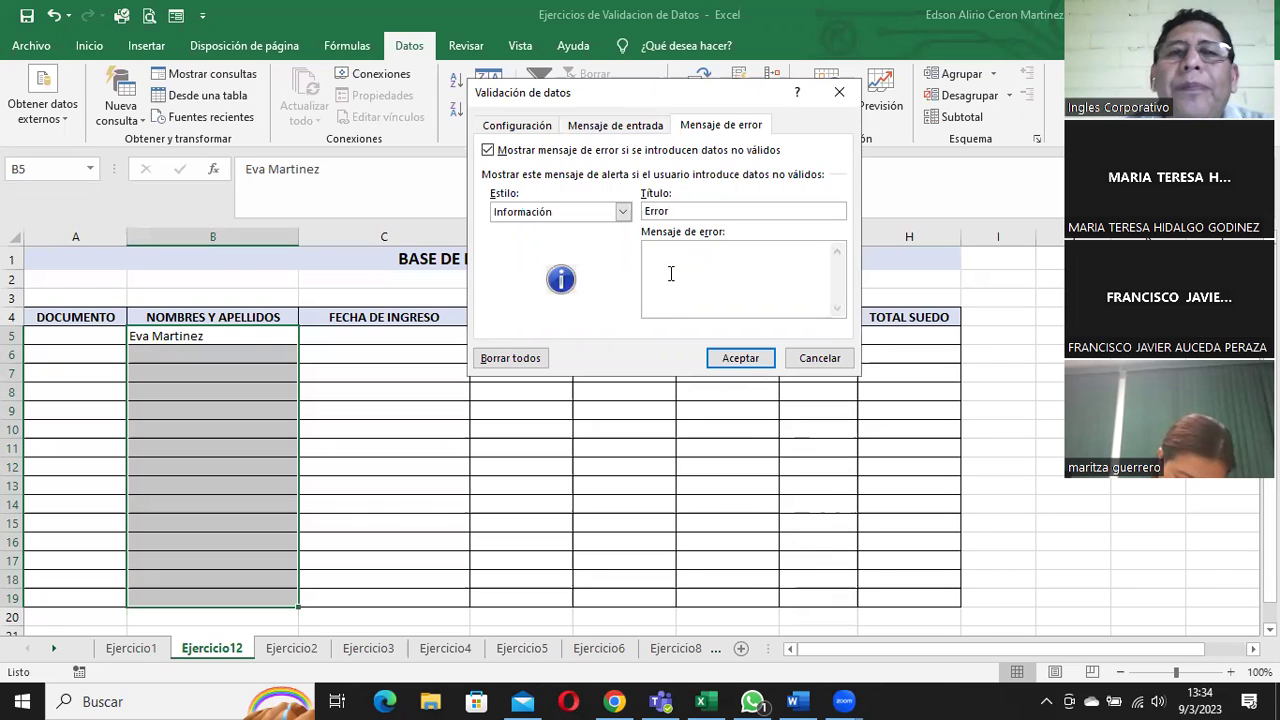
- Reuse the 15-letter input message as the error text and apply the validation
left_click(671, 273)
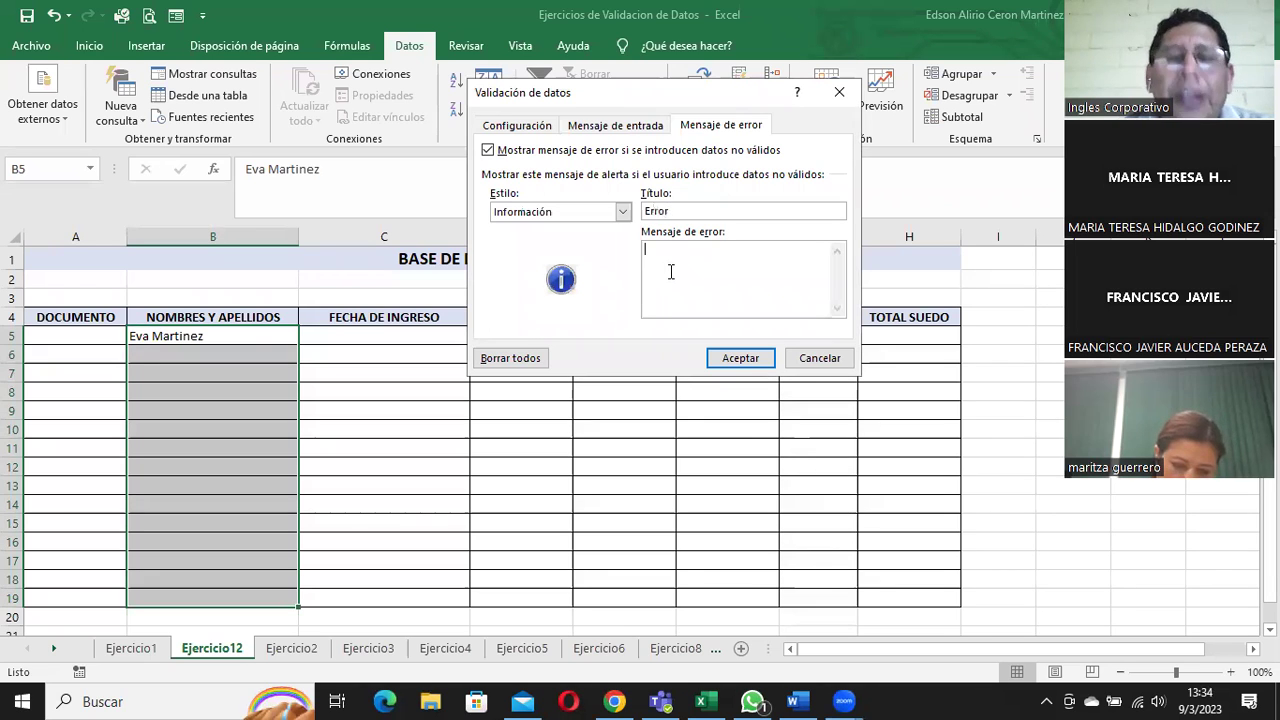
left_click(617, 126)
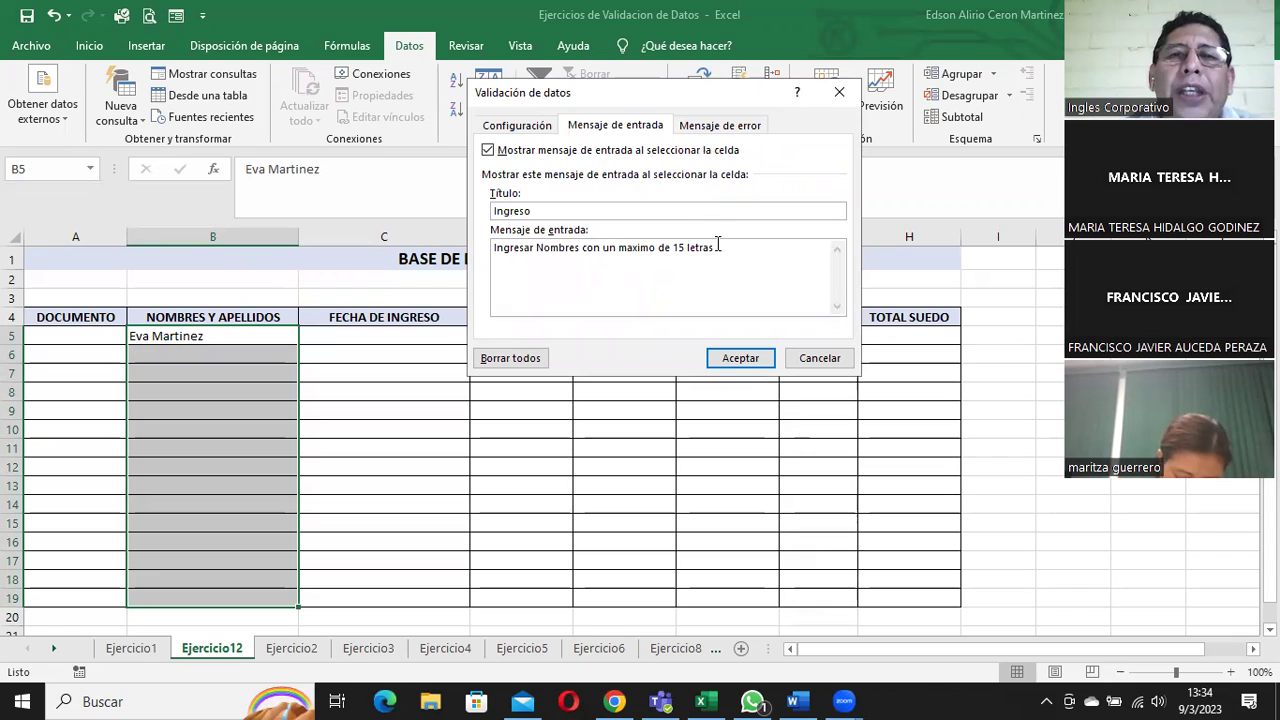
left_click_drag(717, 247, 492, 247)
key("ctrl+c")
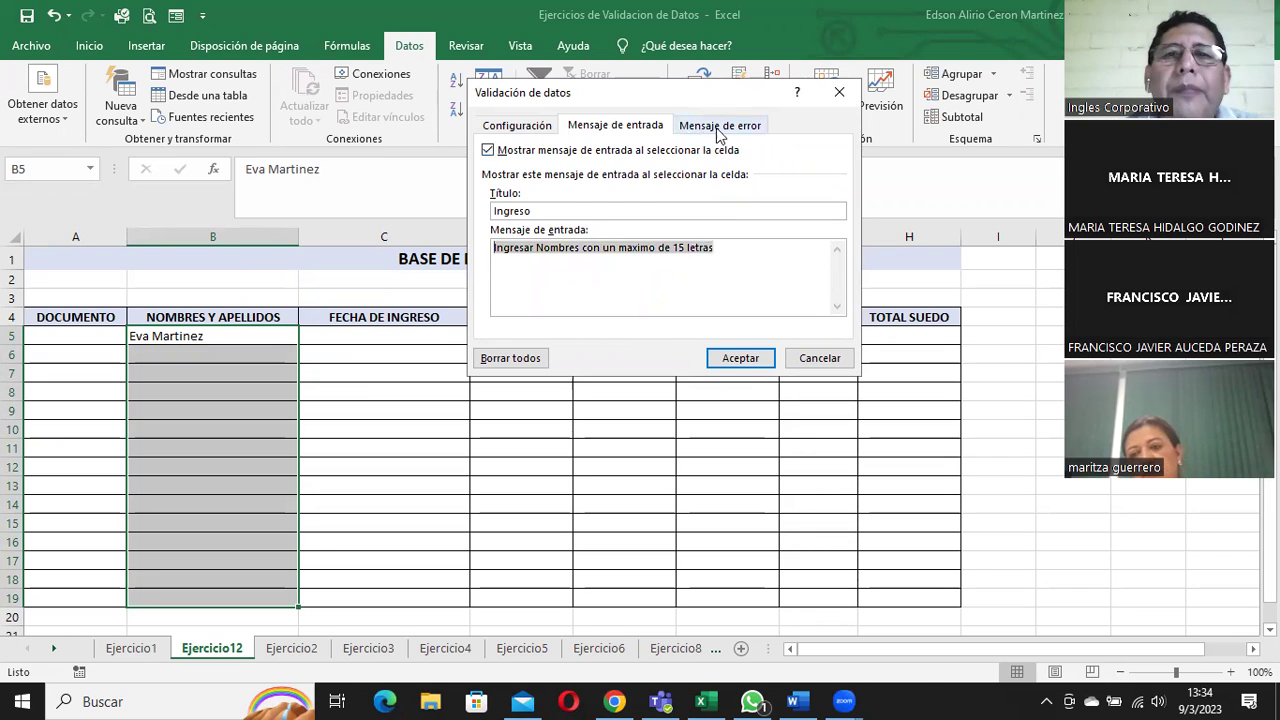
left_click(720, 127)
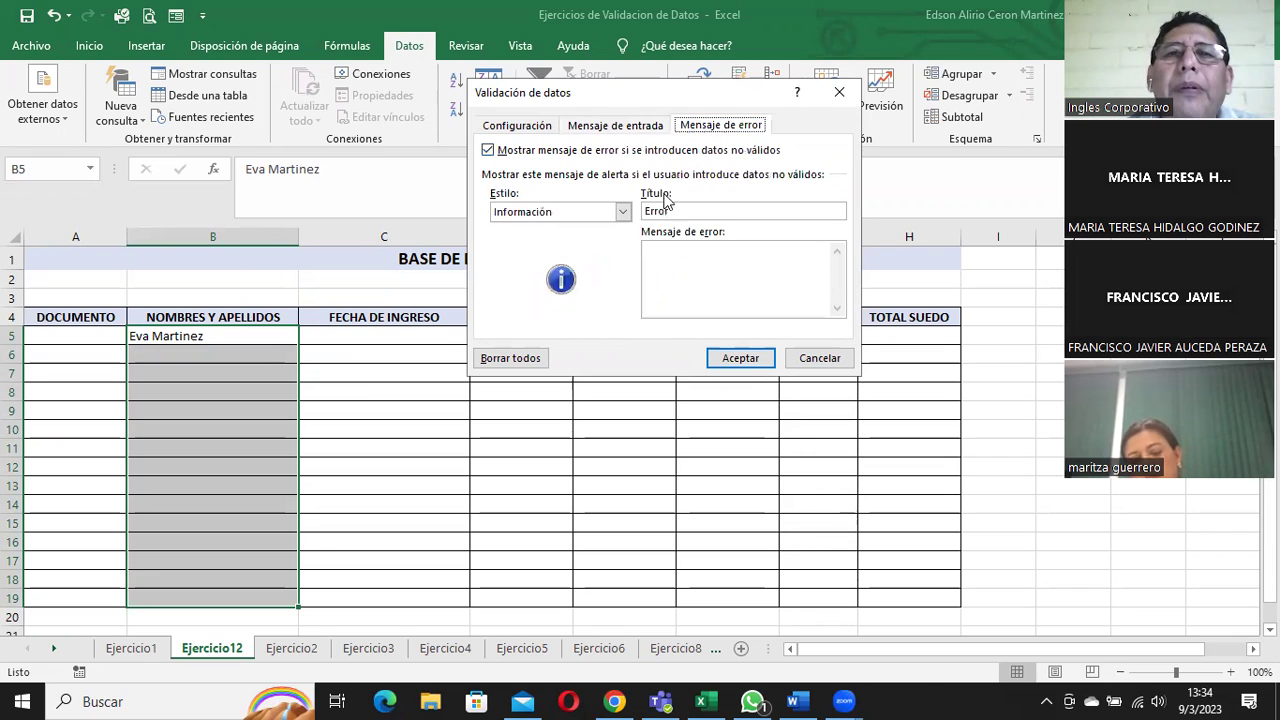
left_click(680, 254)
key("ctrl+v")
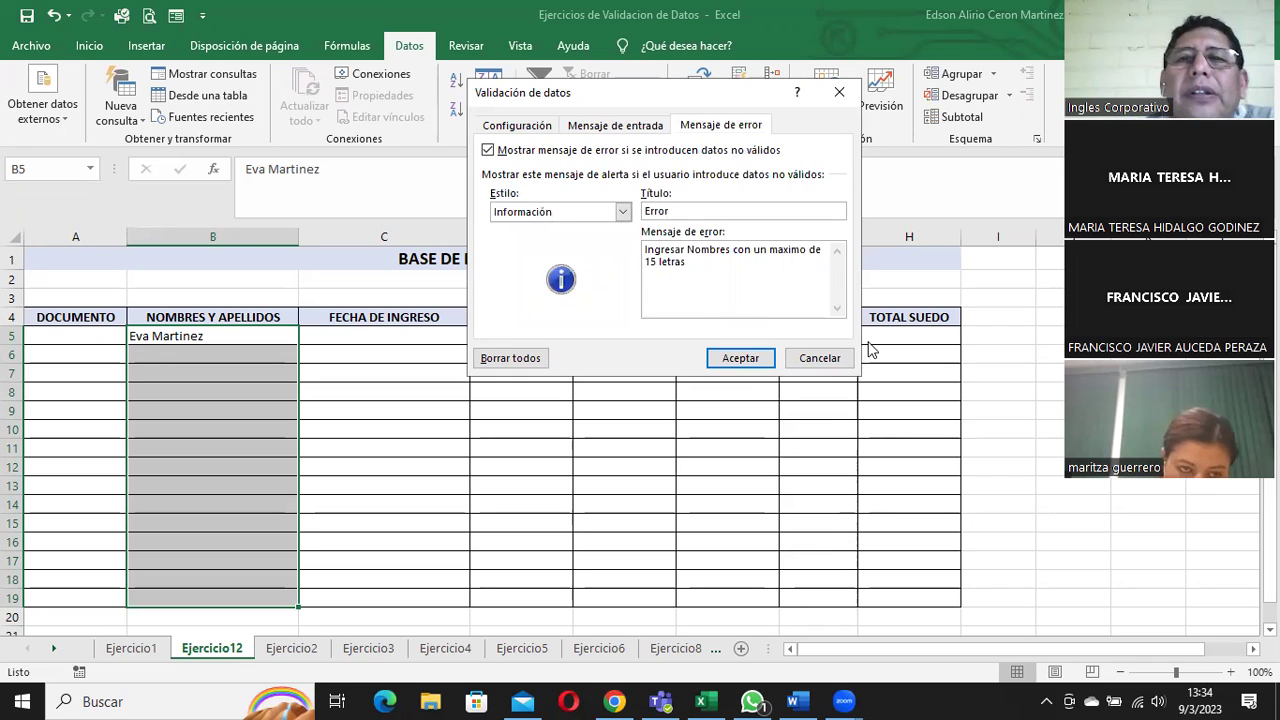
left_click(729, 358)
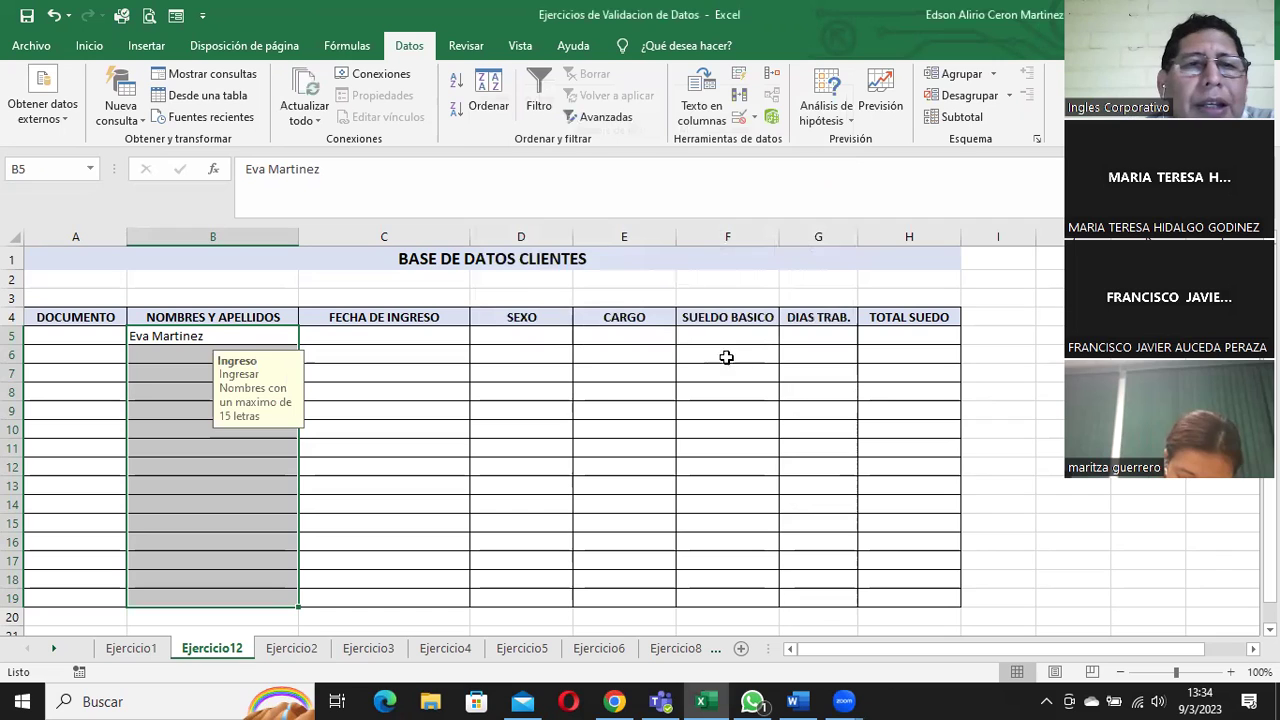
left_click(420, 420)
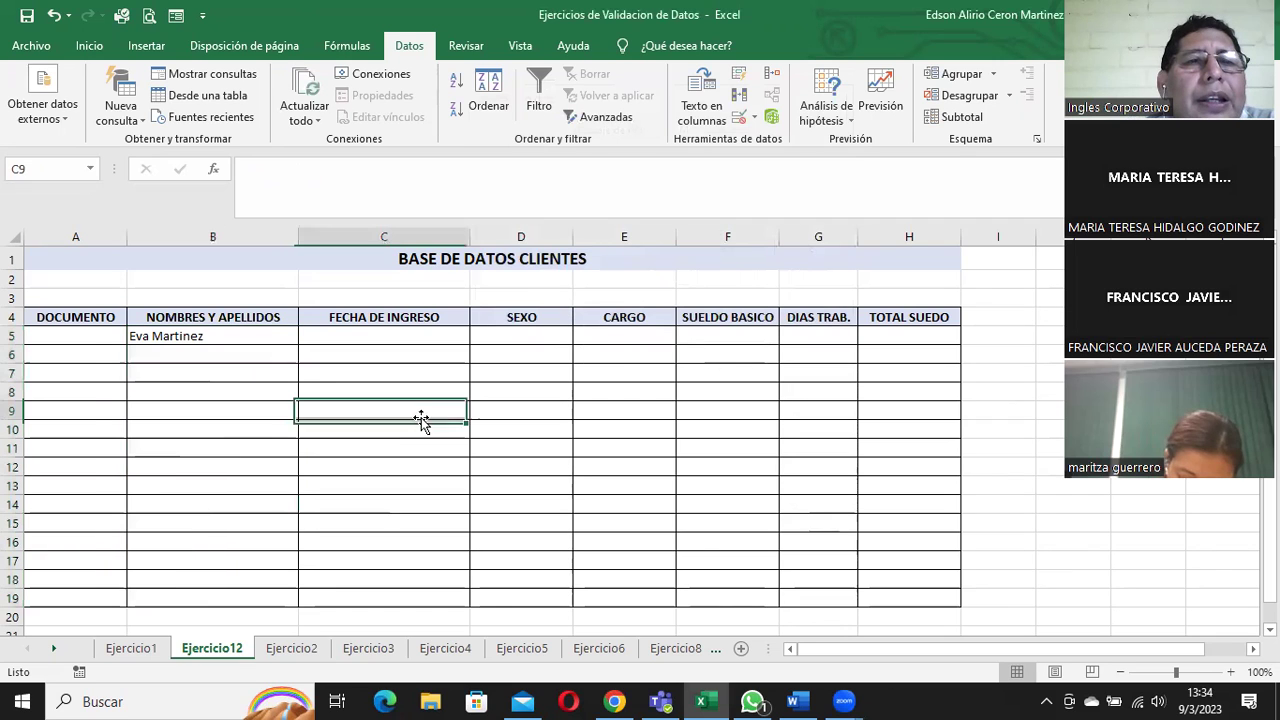
left_click(264, 336)
left_click(173, 352)
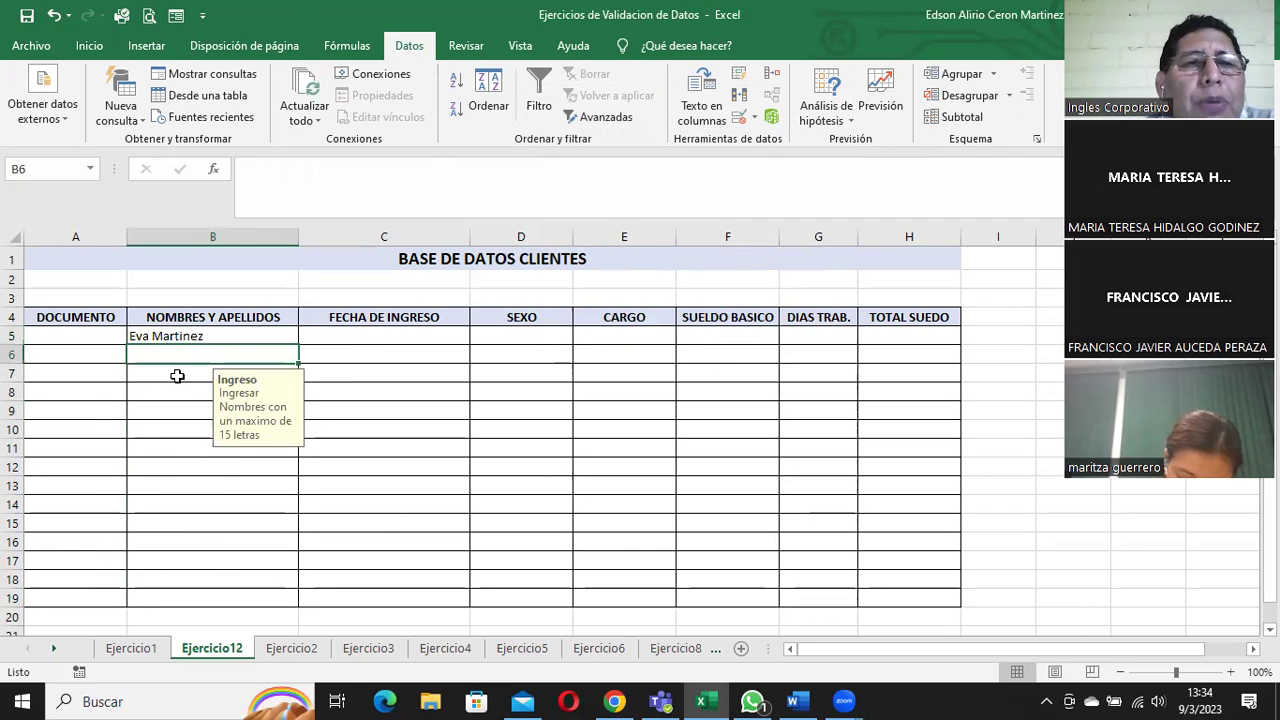
left_click(185, 374)
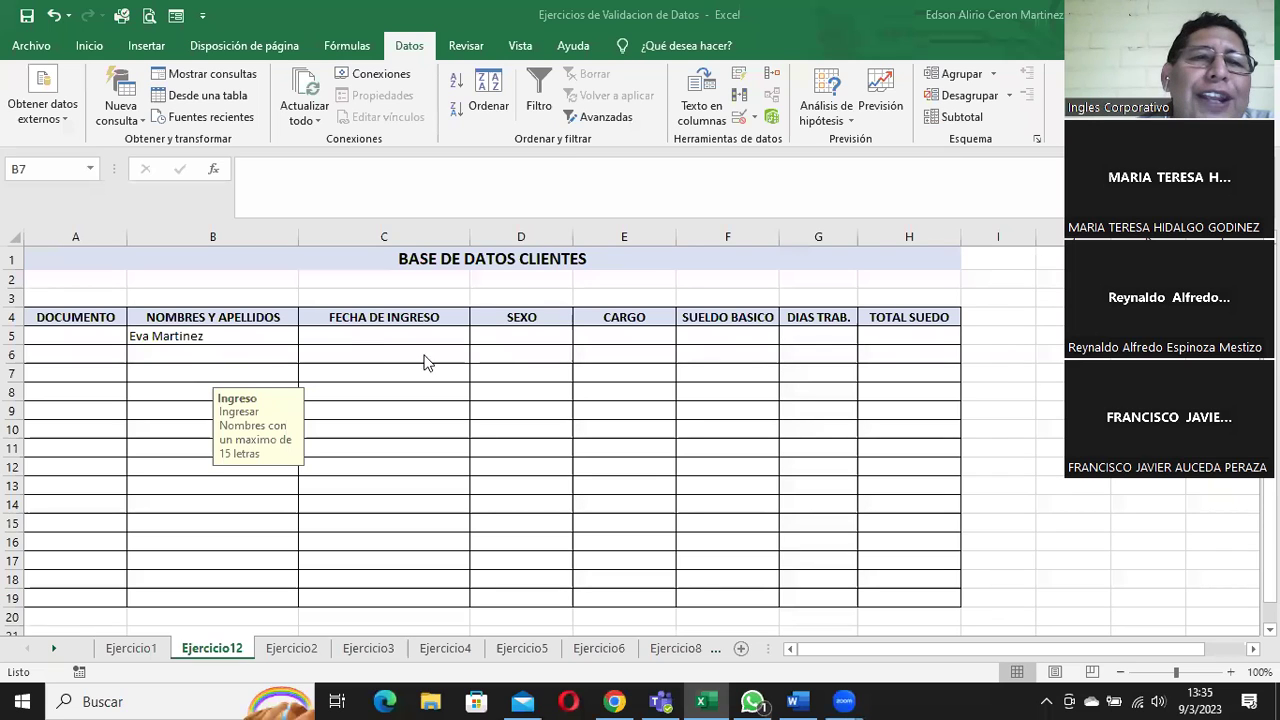
- Check the Ingreso message on B5 and B6, then select the date cells C5:C19
left_click(348, 337)
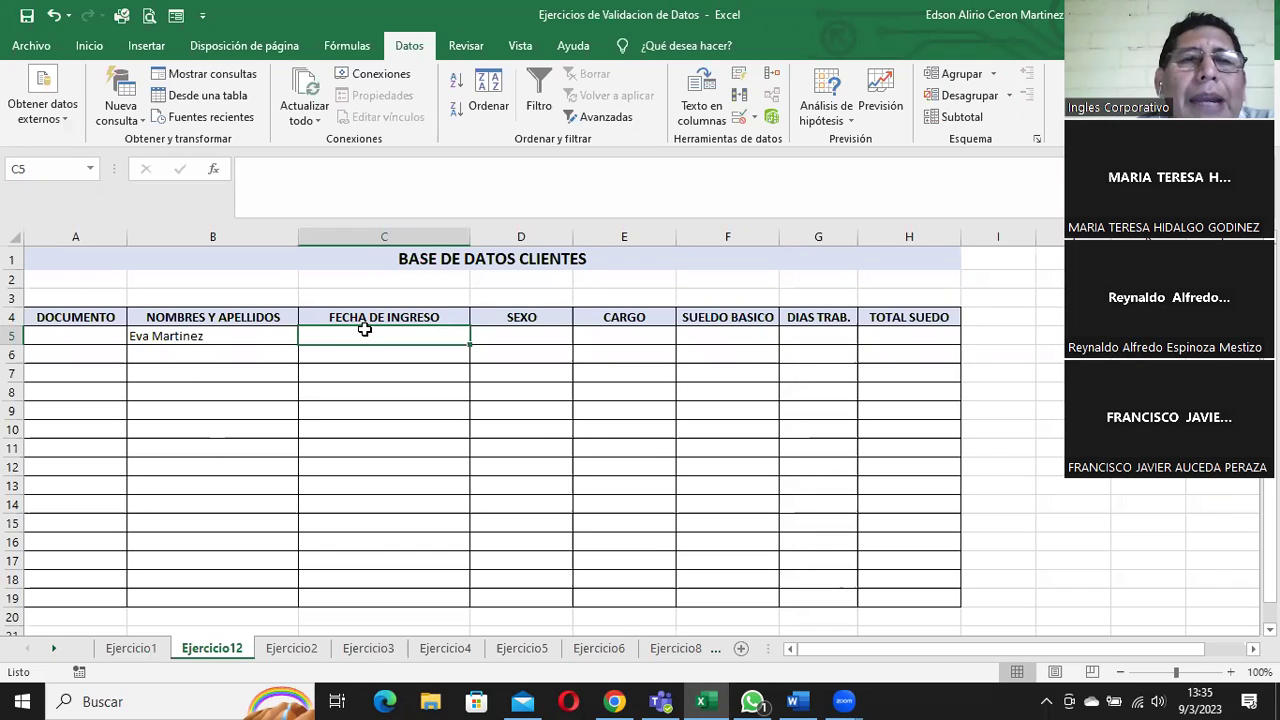
left_click(231, 336)
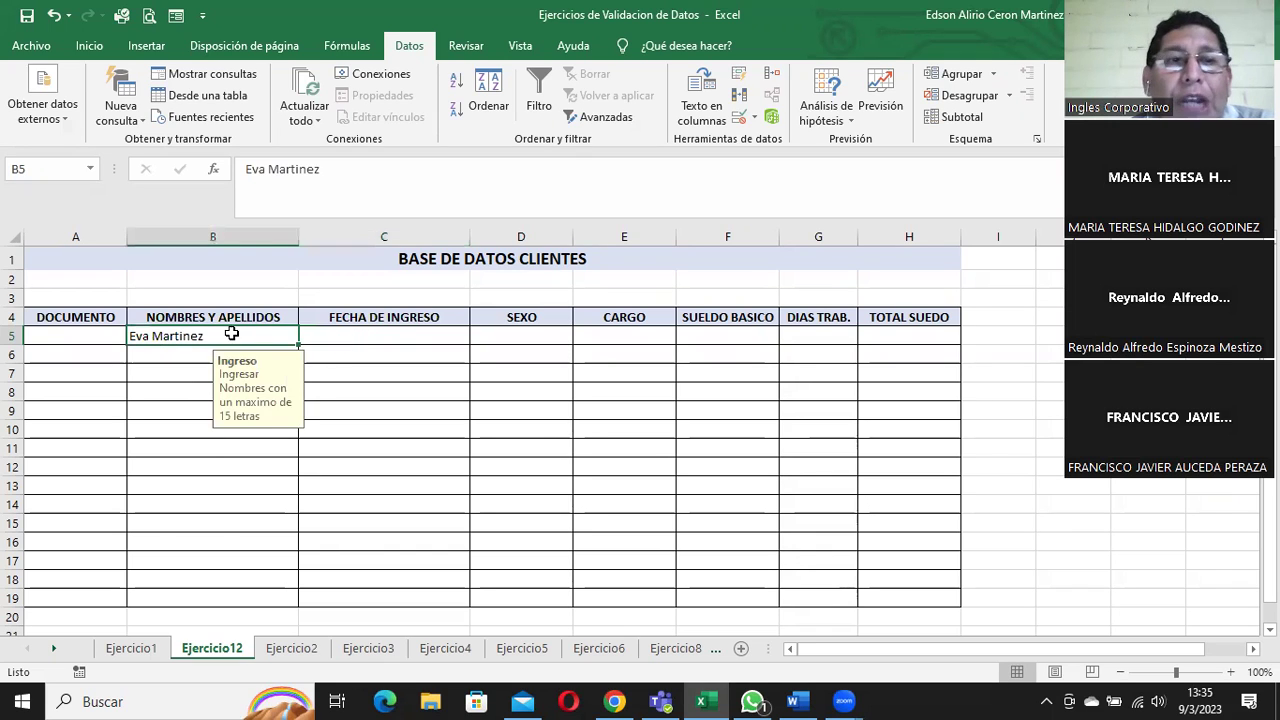
left_click(185, 357)
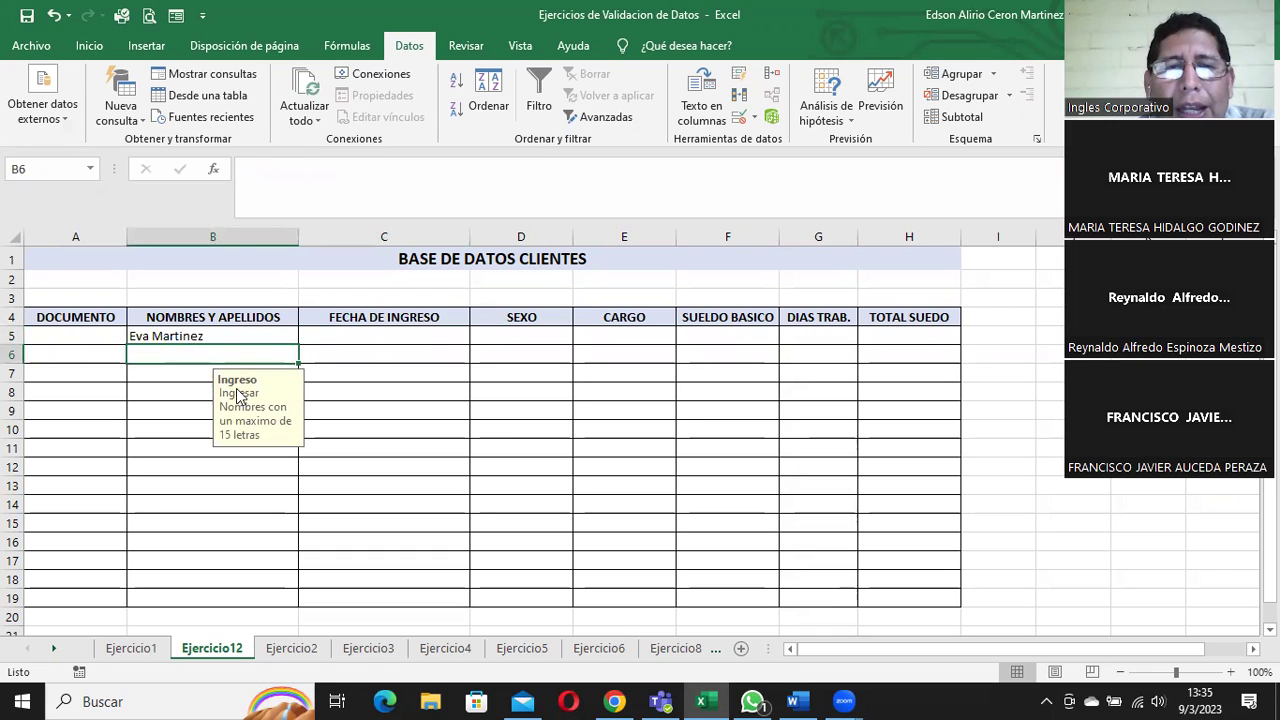
left_click(200, 337)
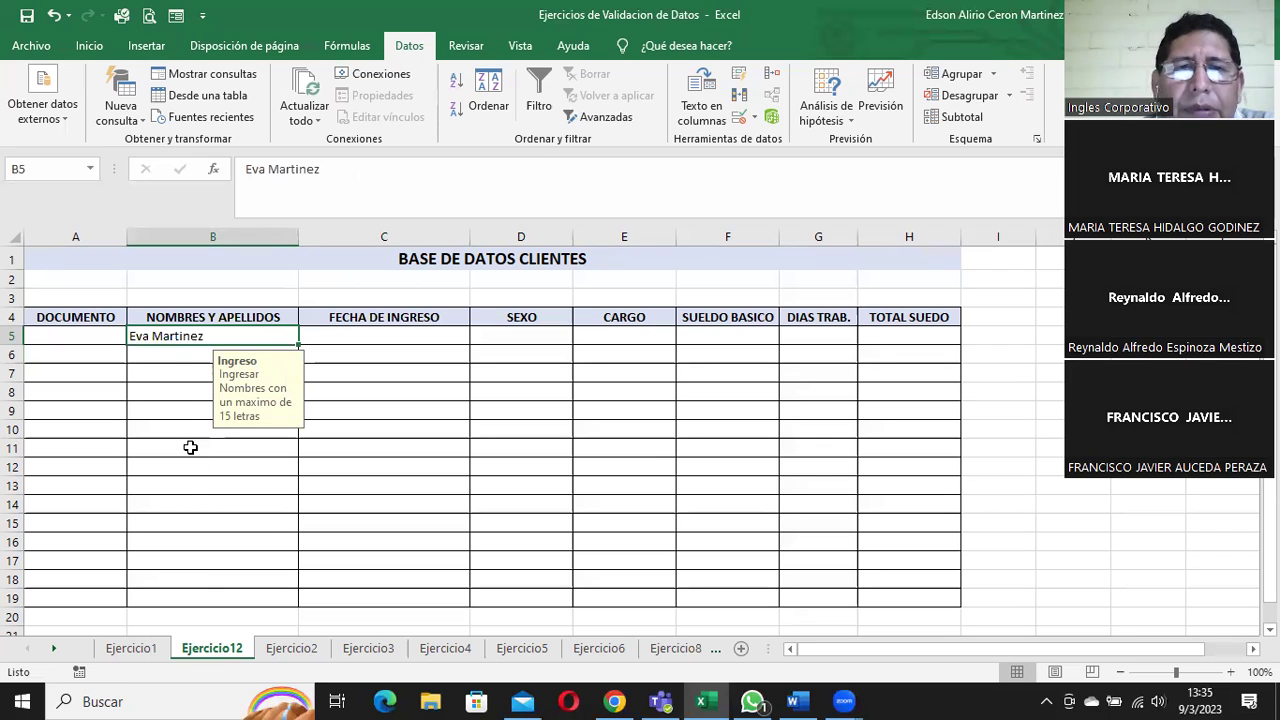
left_click(357, 338)
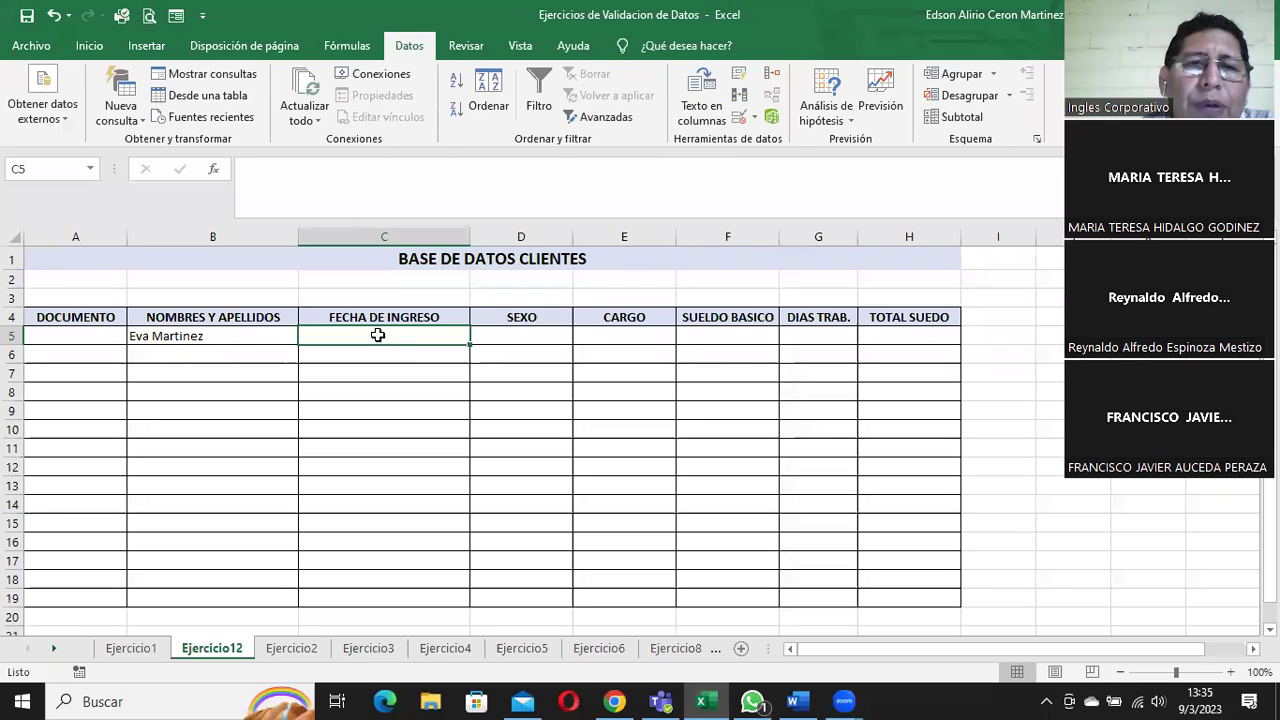
left_click_drag(380, 336, 378, 600)
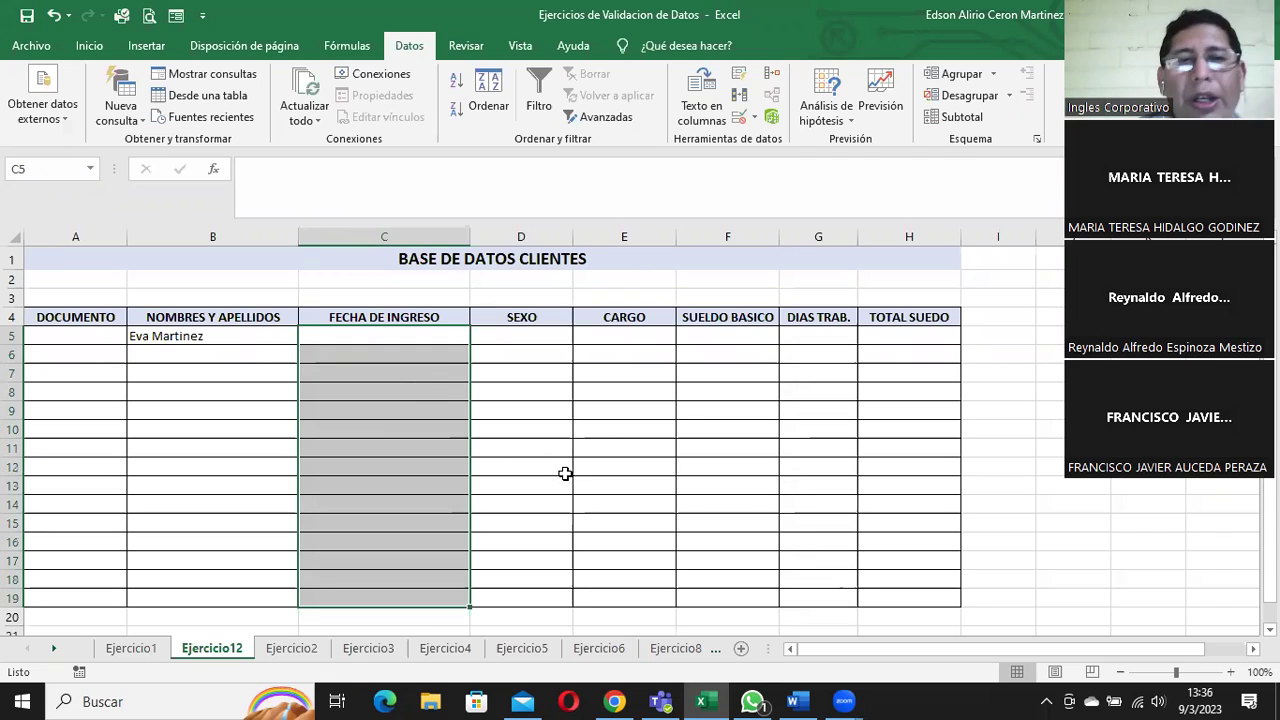
- Open Data Validation for C5:C19 and look over its Configuración and Mensaje de error pages
left_click(757, 120)
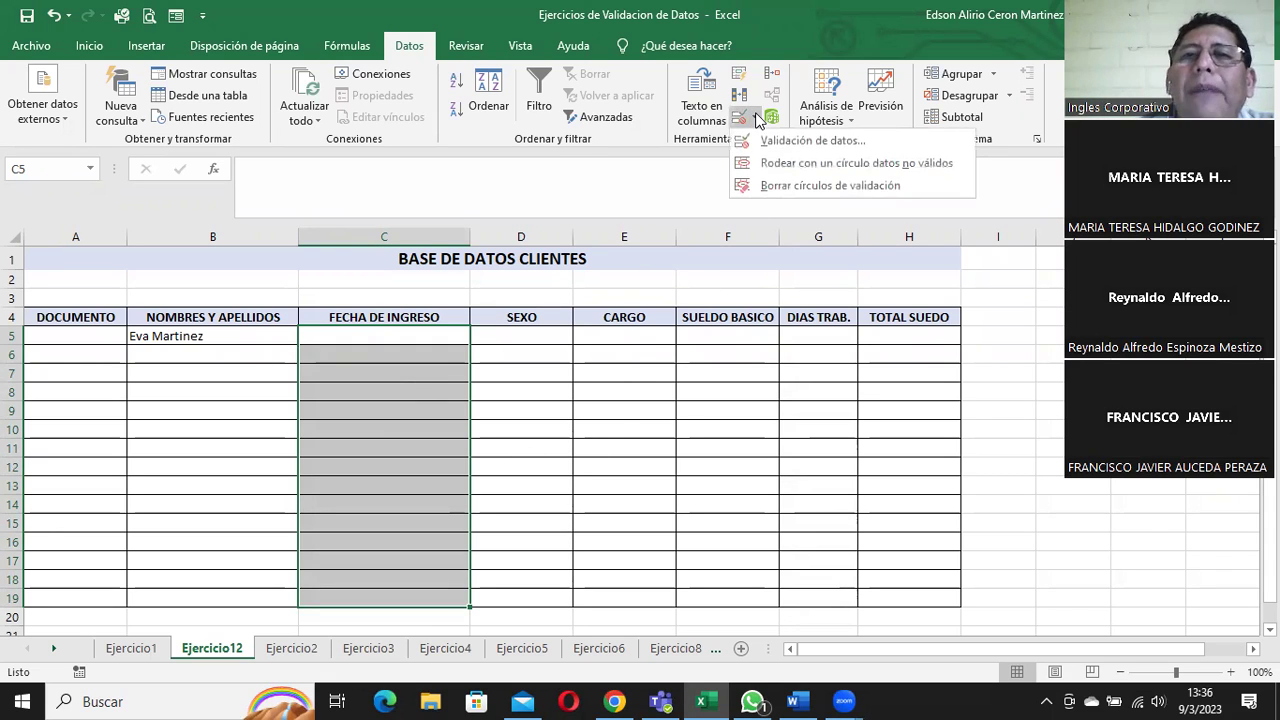
left_click(770, 137)
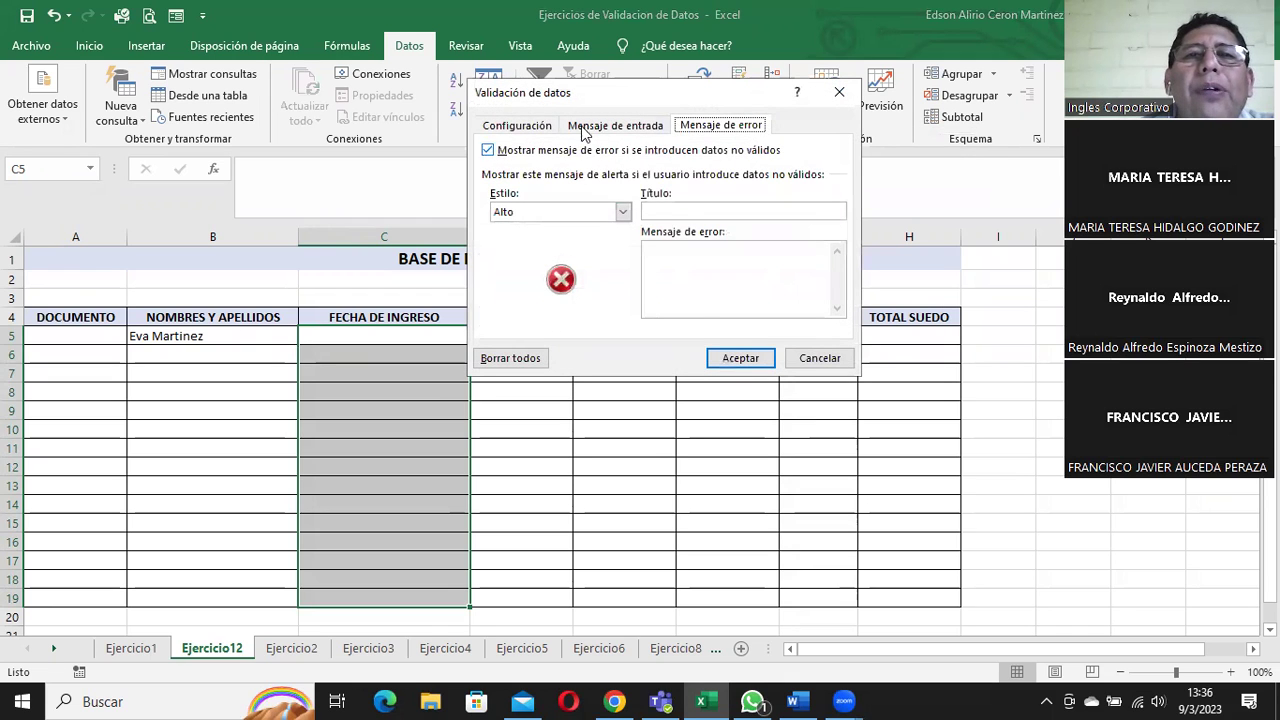
left_click(540, 125)
left_click(707, 124)
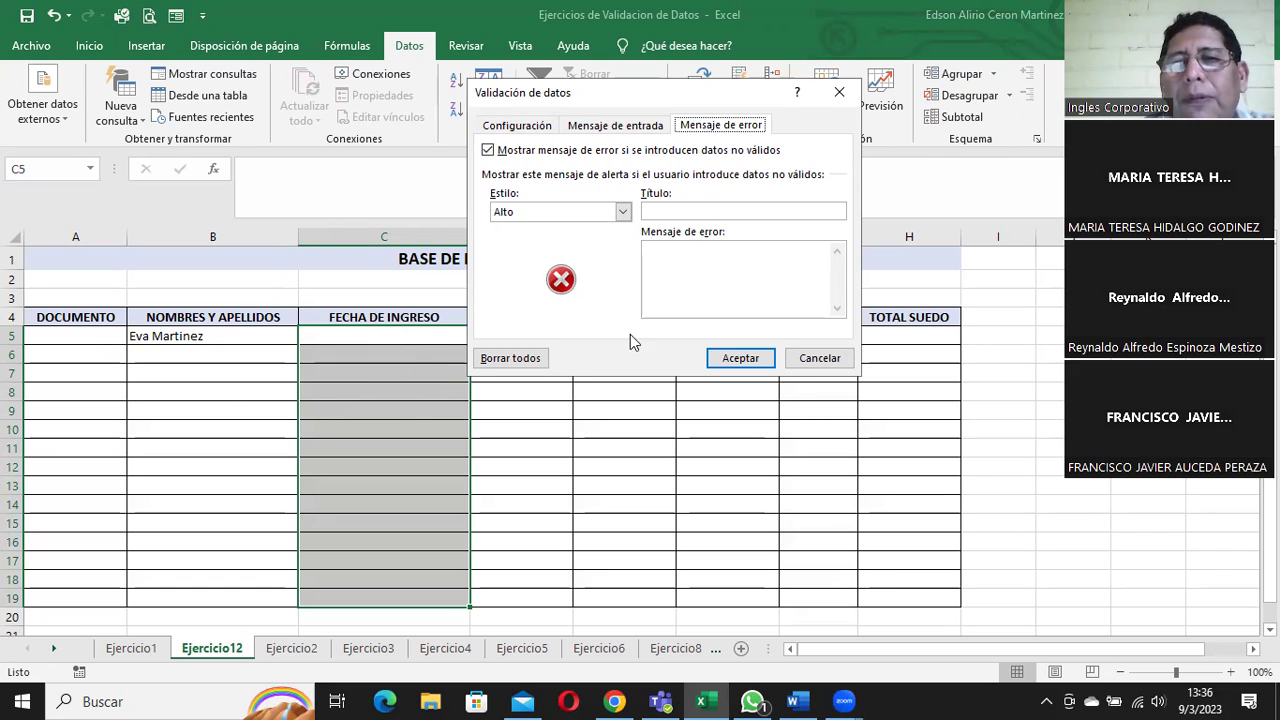
- Allow only Fecha values entre two dates for C5:C19, clearing the stray start-date reference
left_click(530, 127)
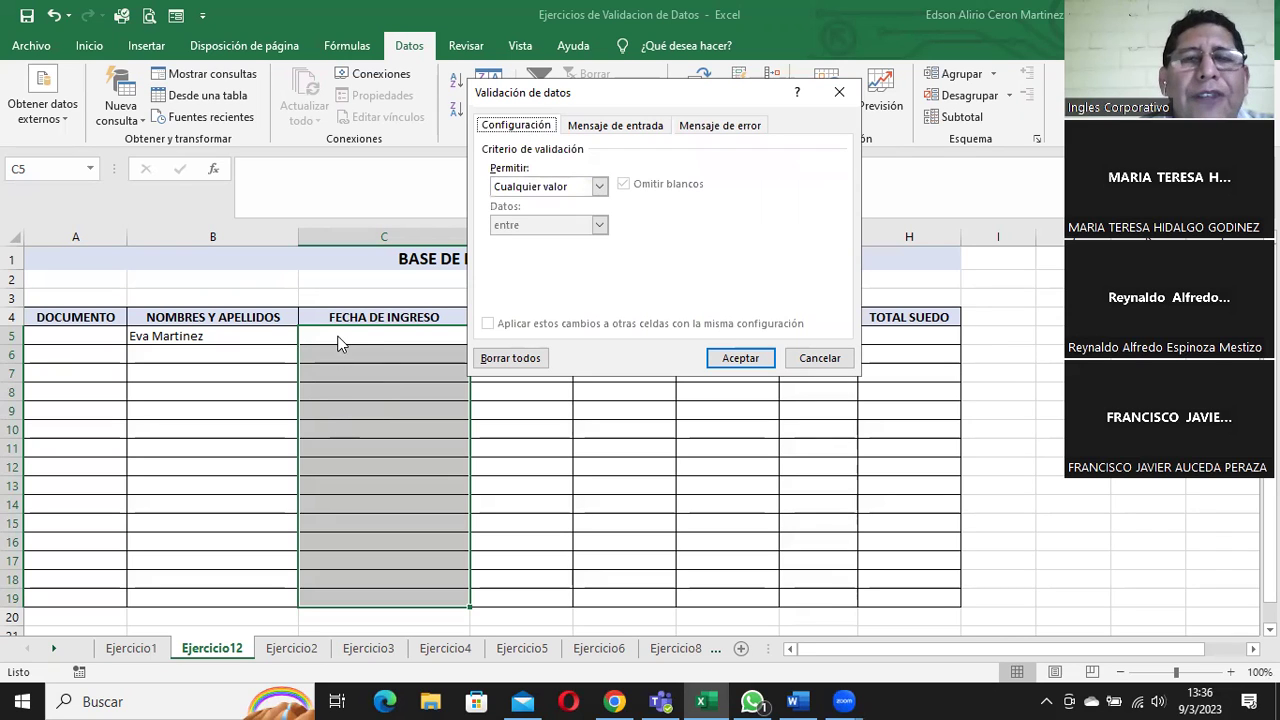
left_click(599, 187)
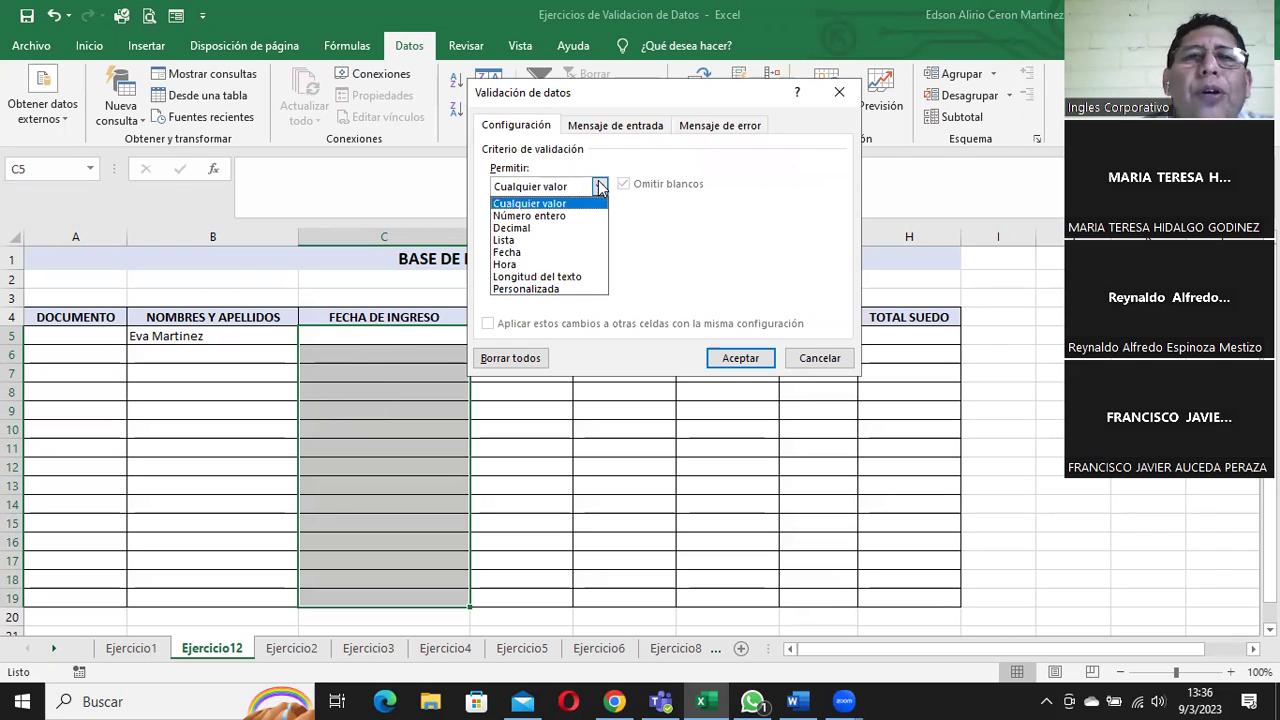
left_click(545, 256)
left_click(594, 262)
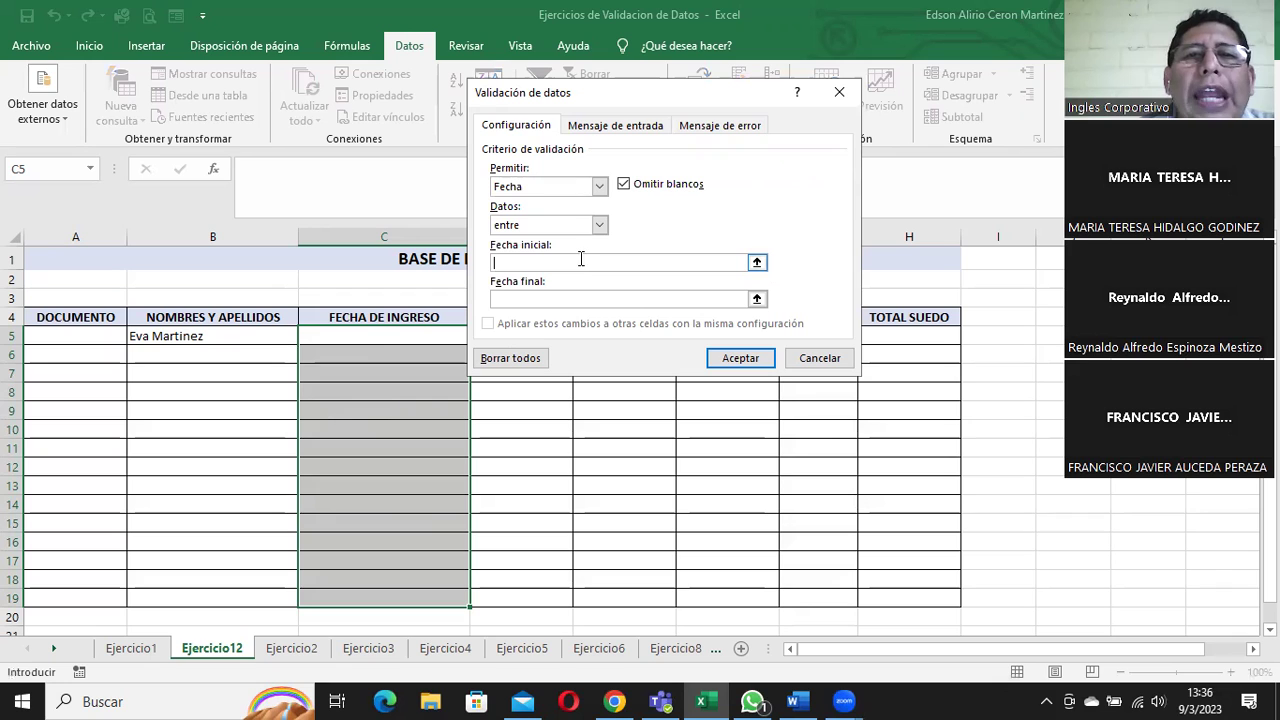
mouse_move(530, 392)
left_mouse_down()
mouse_move(594, 392)
mouse_move(613, 127)
left_mouse_up()
left_click(618, 289)
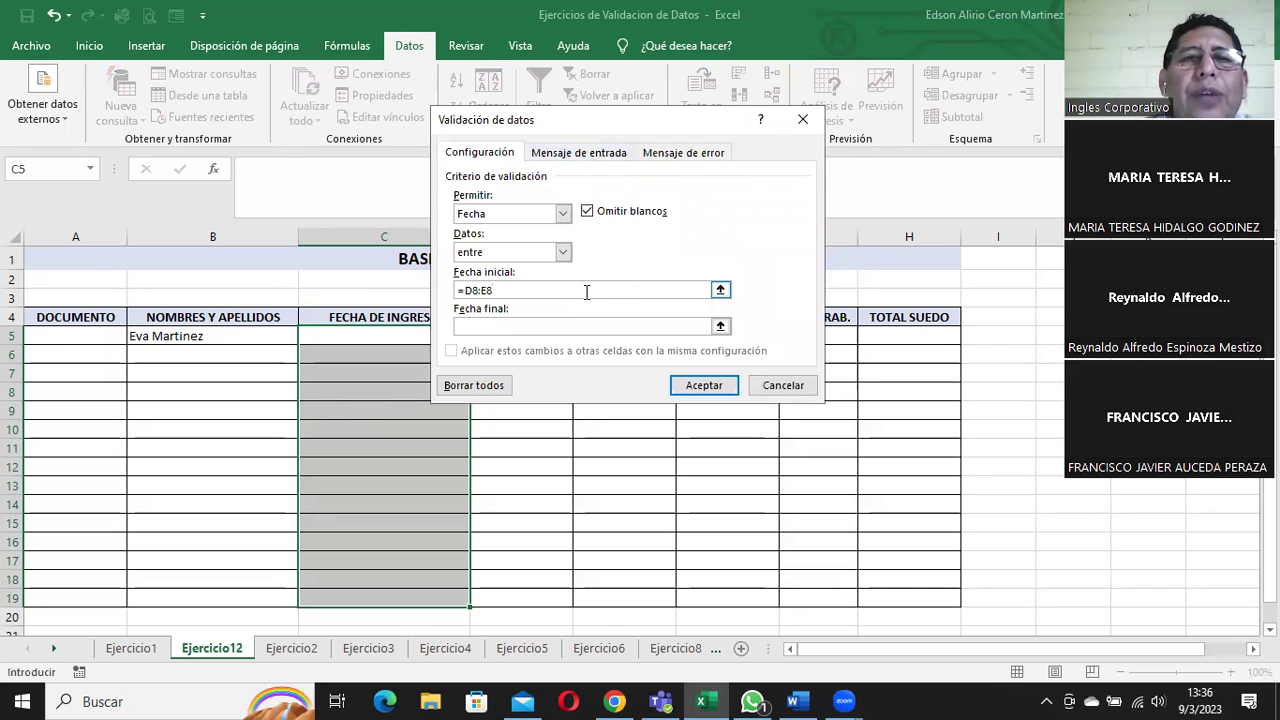
key("BackSpace")
key("BackSpace")
key("BackSpace")
key("BackSpace")
key("BackSpace")
key("BackSpace")
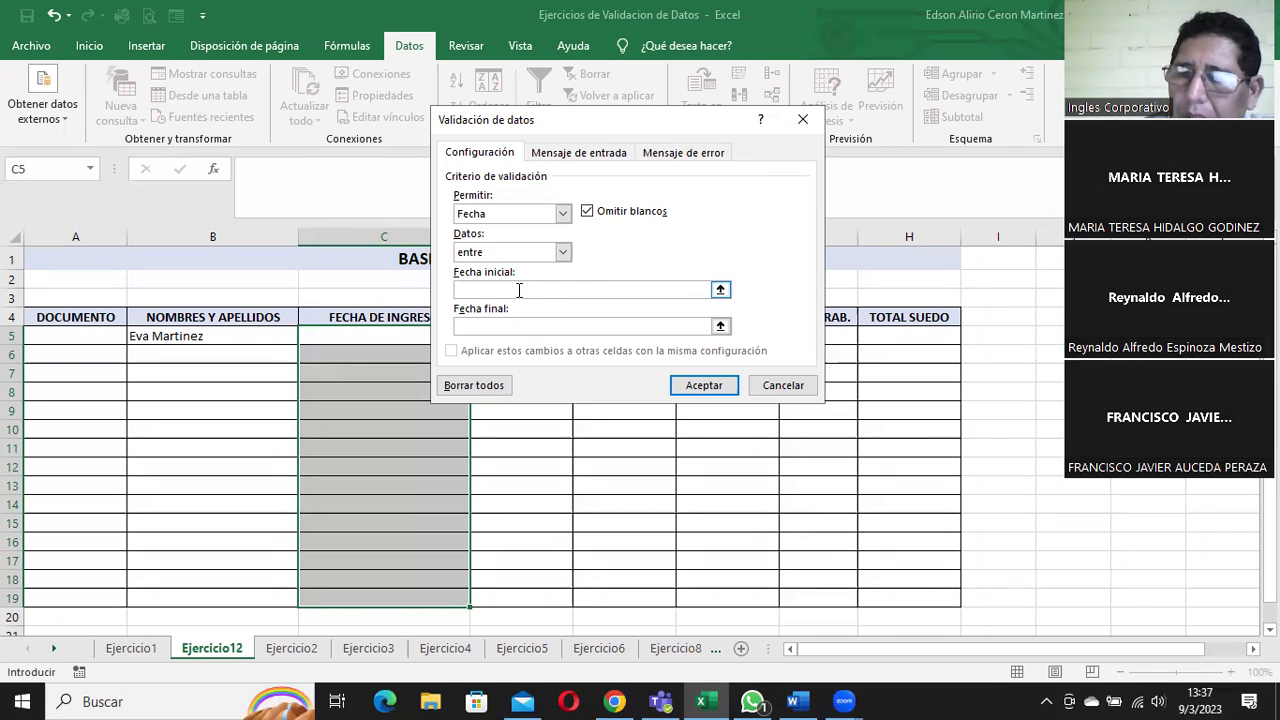
- Enter start date 1980 (corrected from 1986) and end date 2023
type("1986")
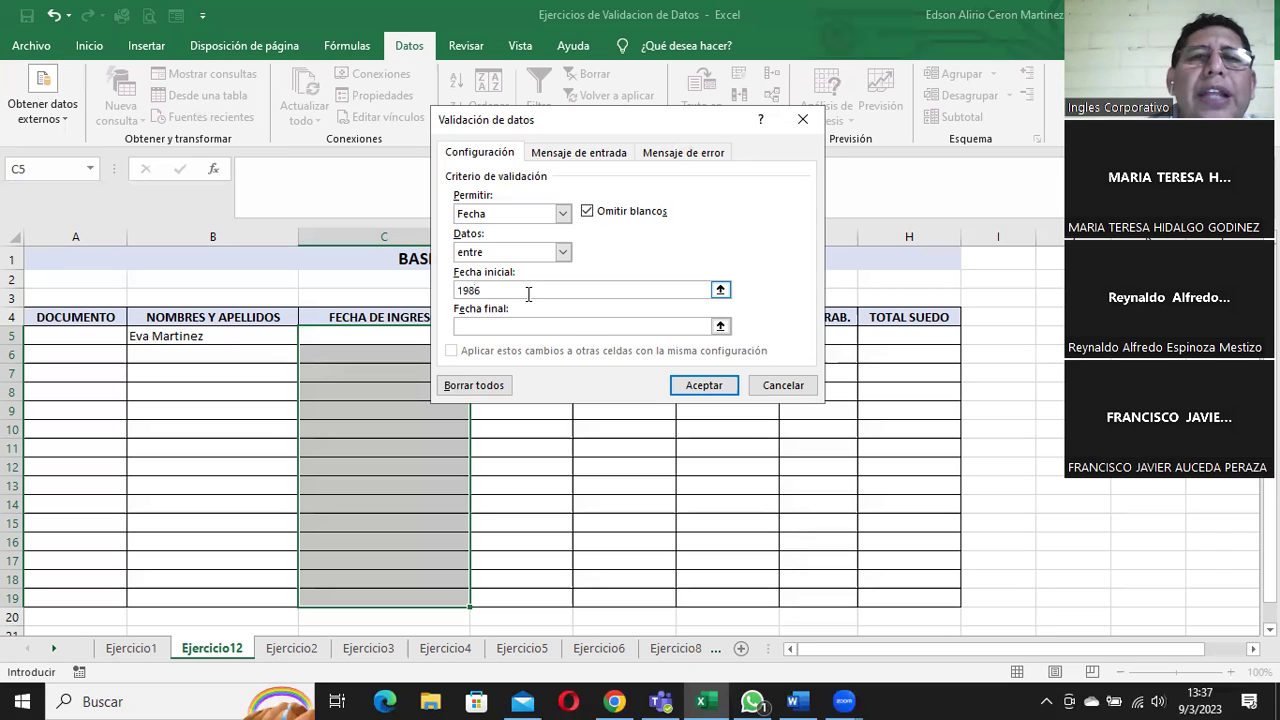
left_click(572, 328)
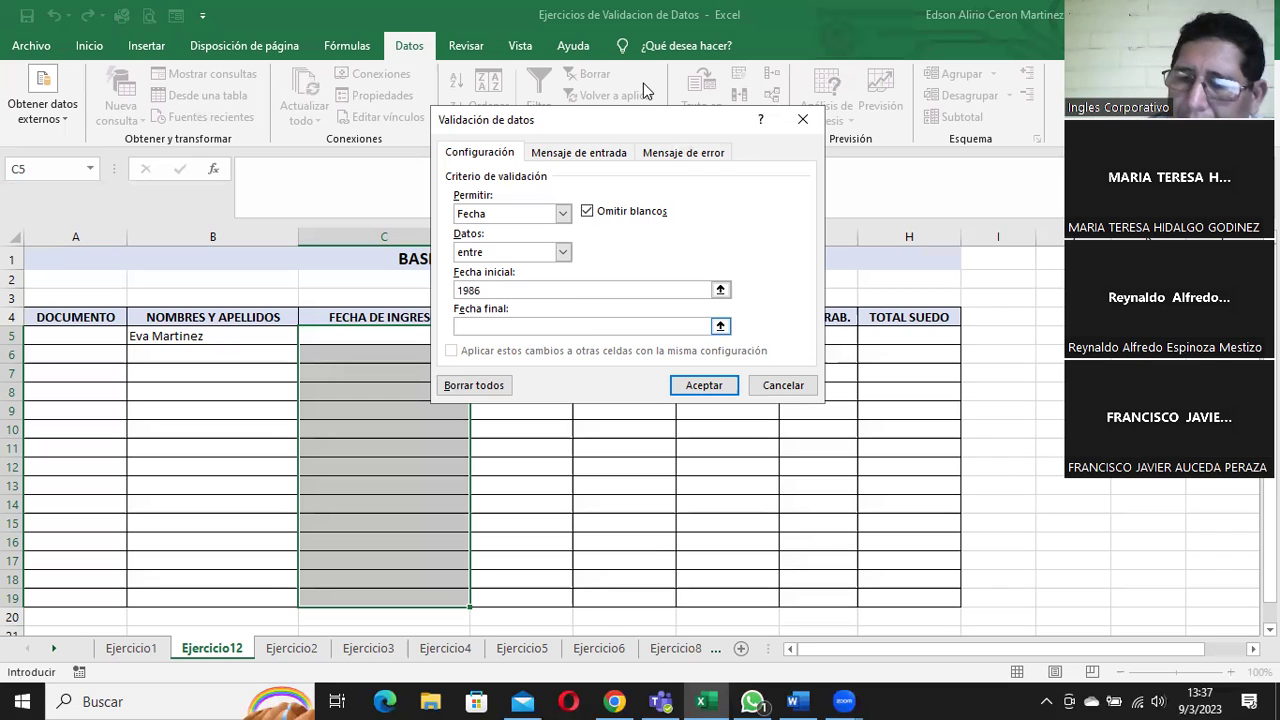
type("2023")
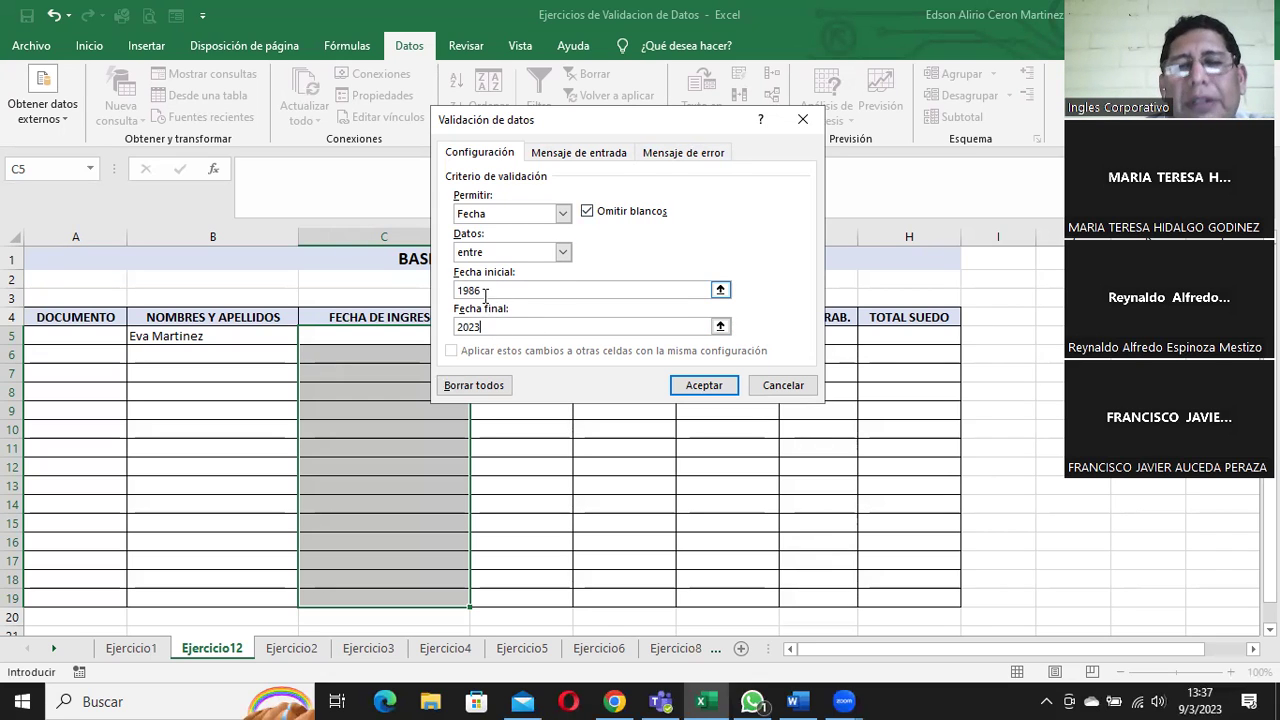
left_click(485, 288)
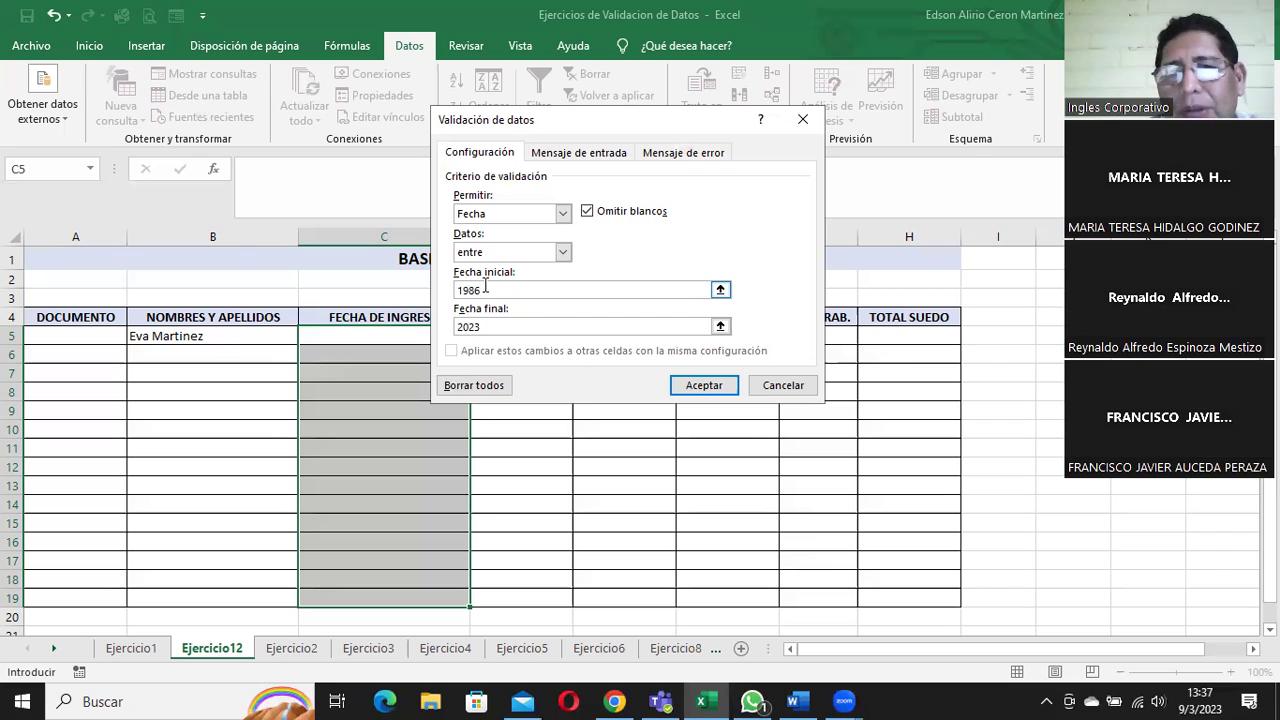
key("BackSpace")
type("0")
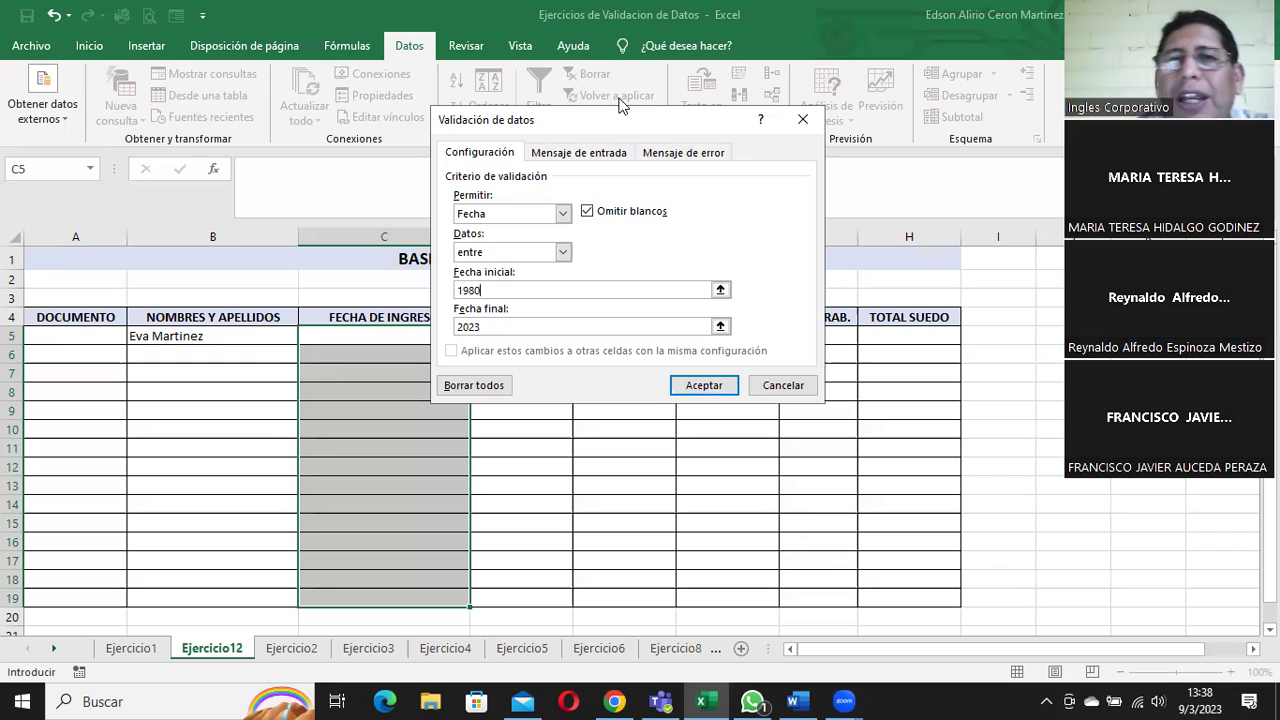
key("Return")
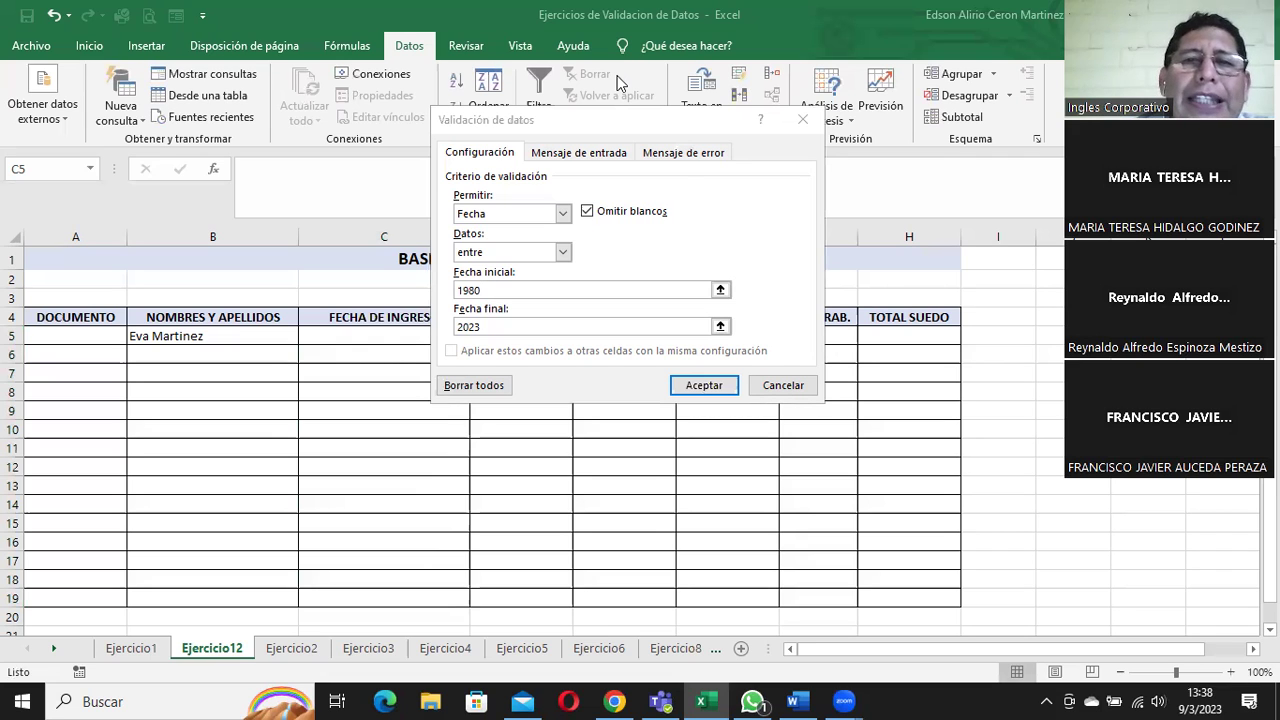
left_click(519, 283)
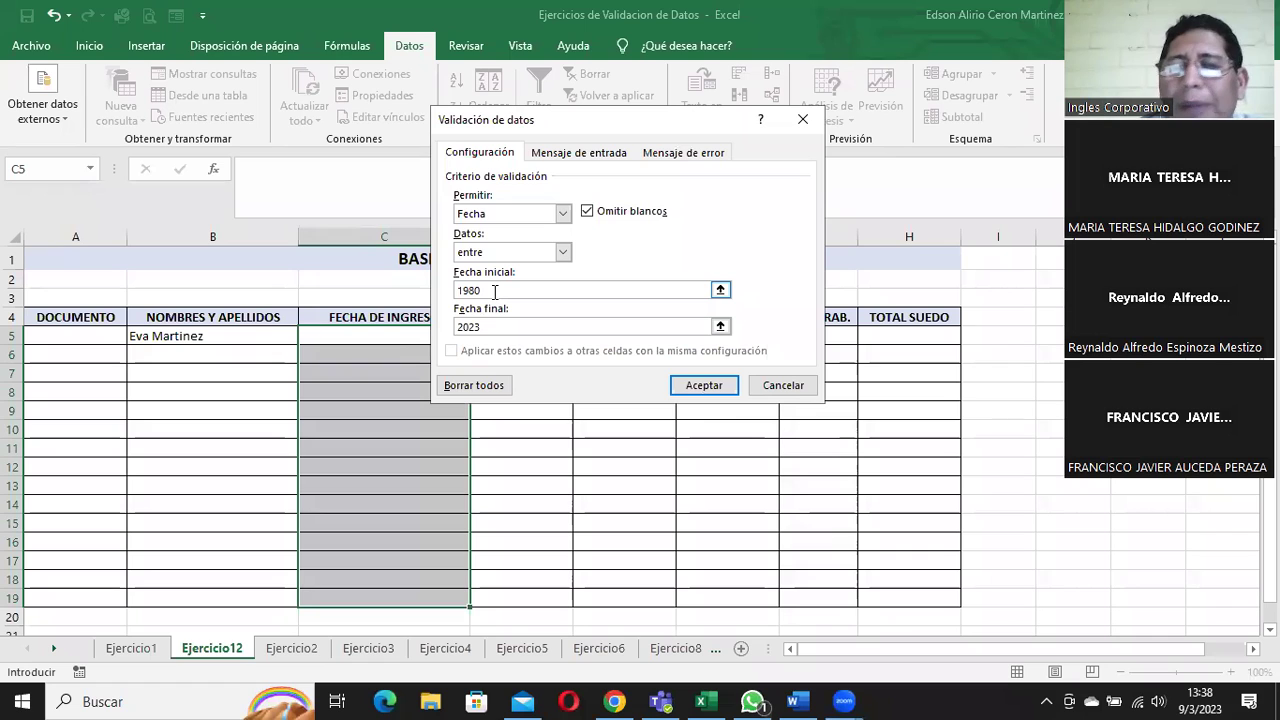
left_click(487, 325)
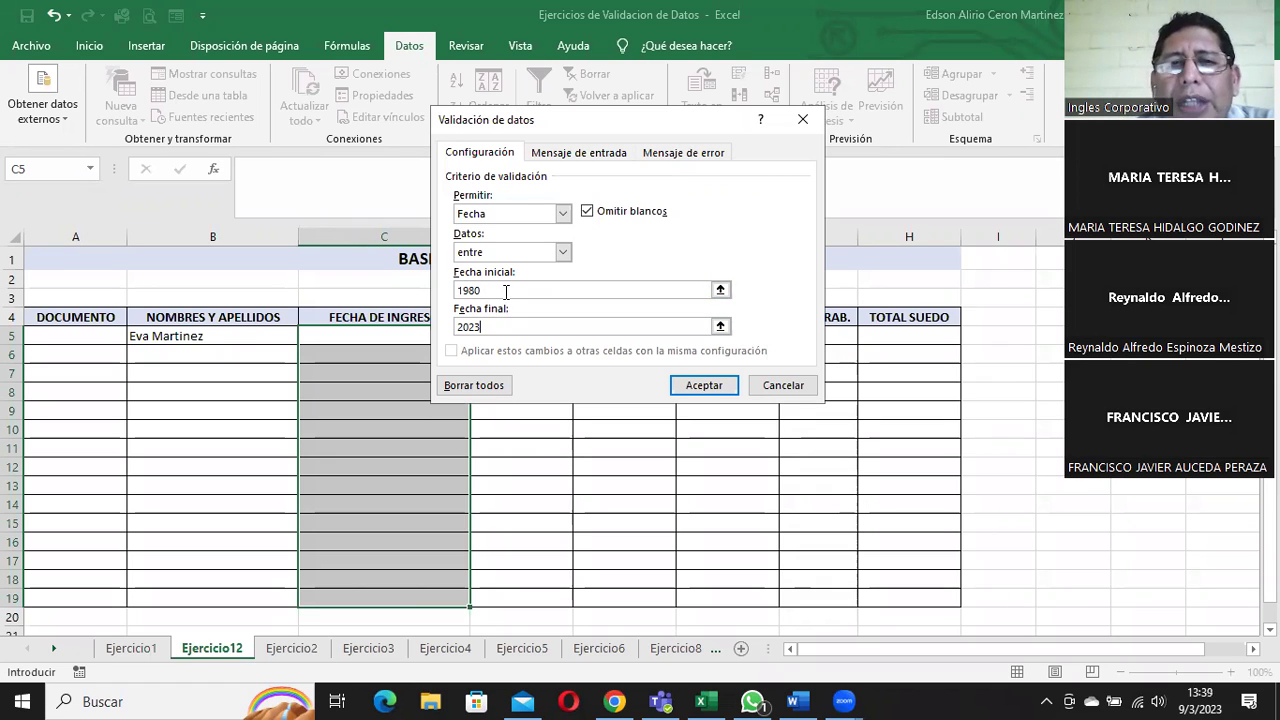
- Give the date input message title 'Ingreso' and text 'Las fechas deben estar entre 1980 y 2023'
left_click(580, 154)
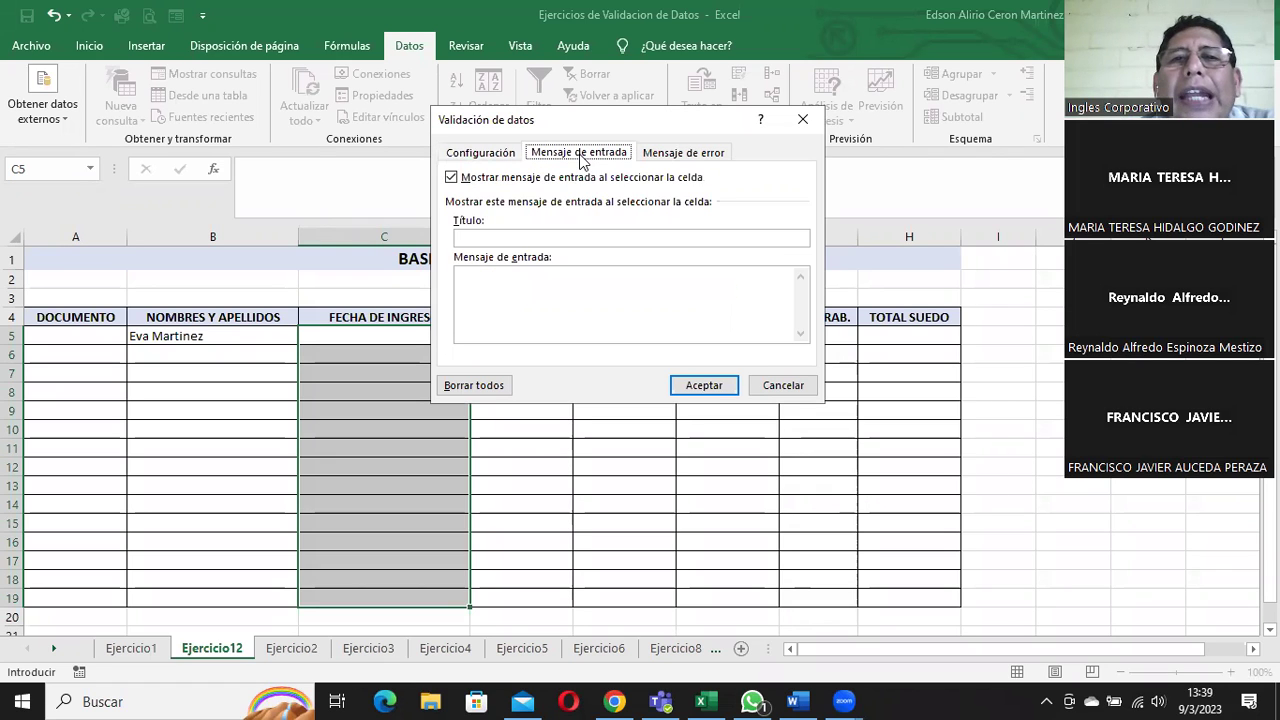
left_click(506, 238)
type("Imgreso")
left_click(530, 283)
left_click(470, 238)
key("BackSpace")
type("n")
left_click(490, 292)
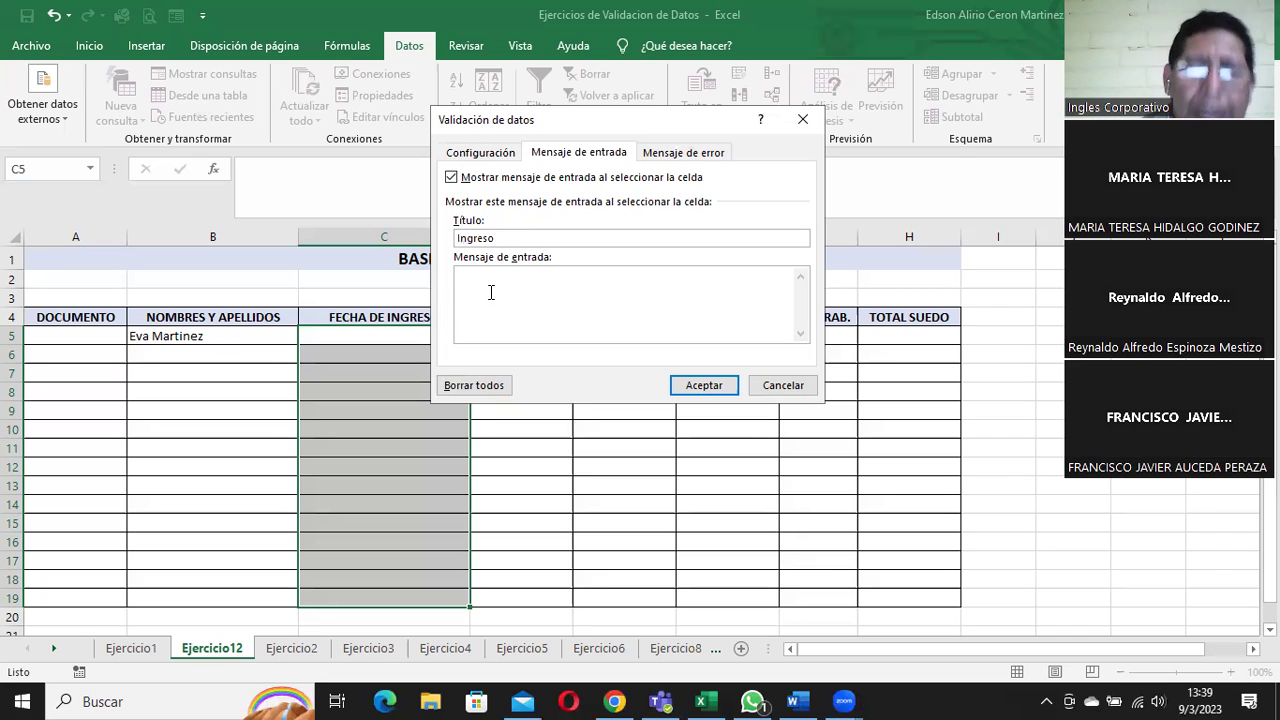
type("Klas")
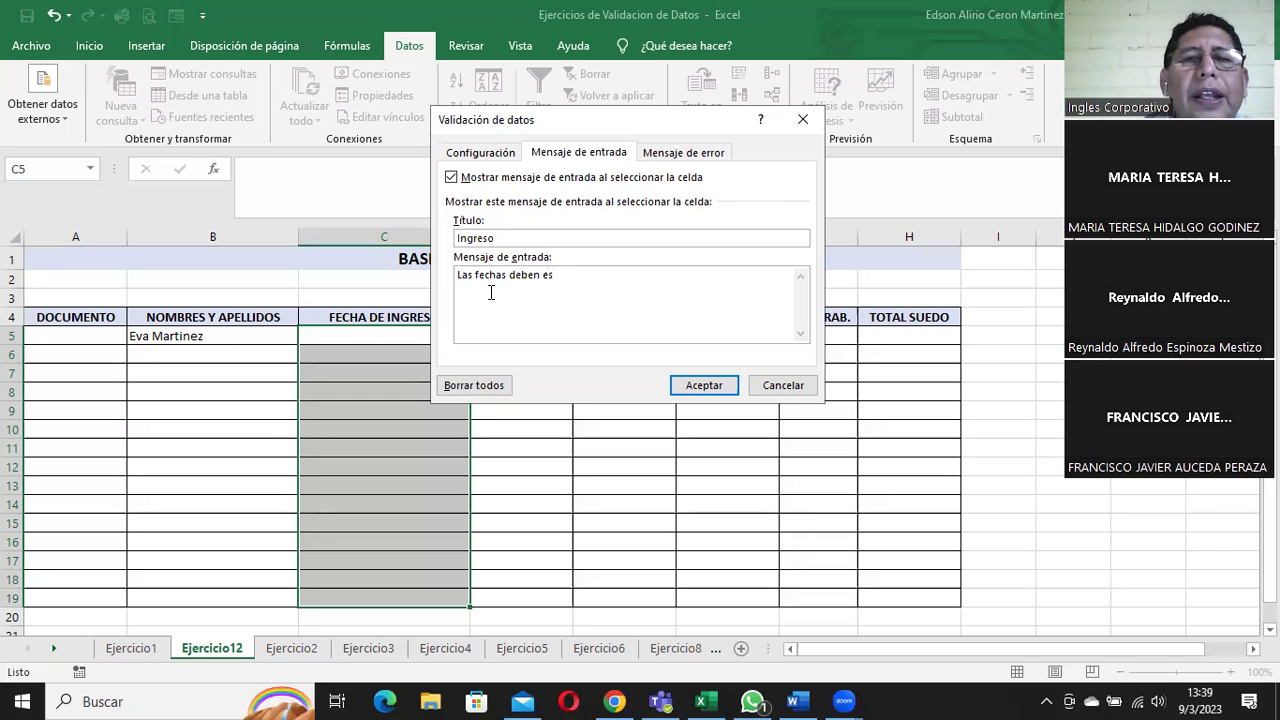
type("entre 19980")
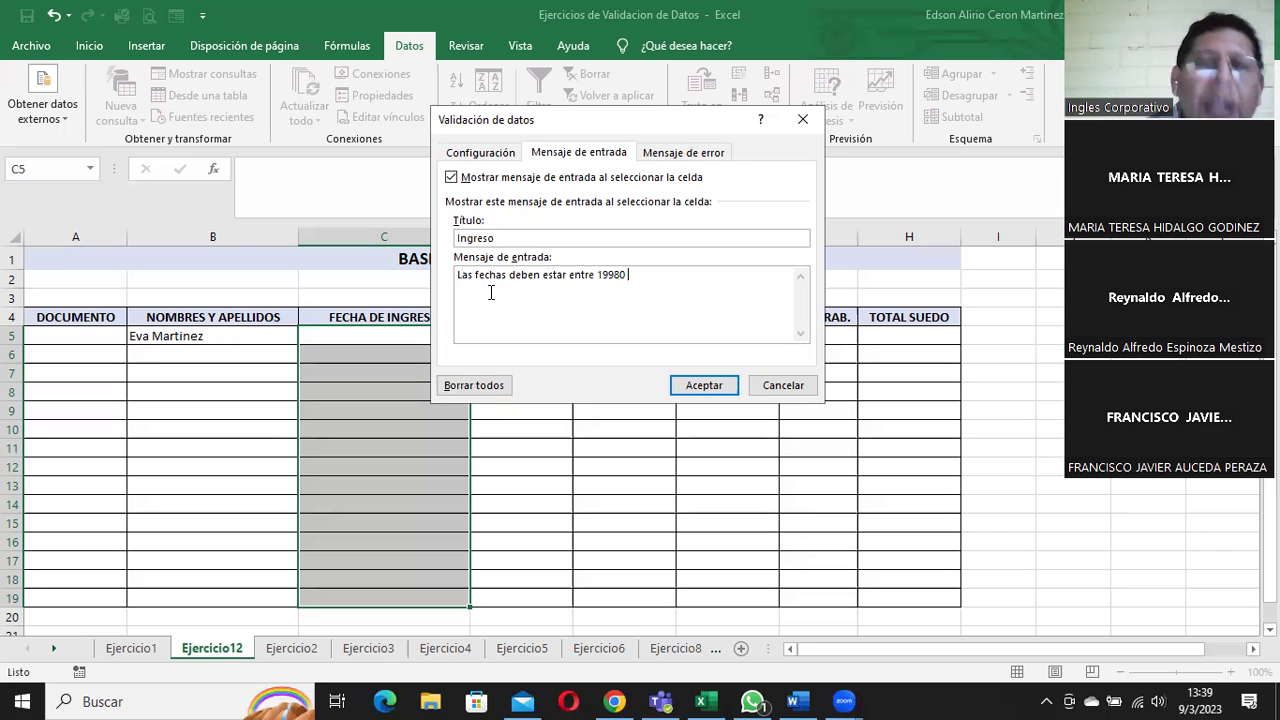
key("BackSpace")
key("BackSpace")
key("BackSpace")
type("80 y 2023")
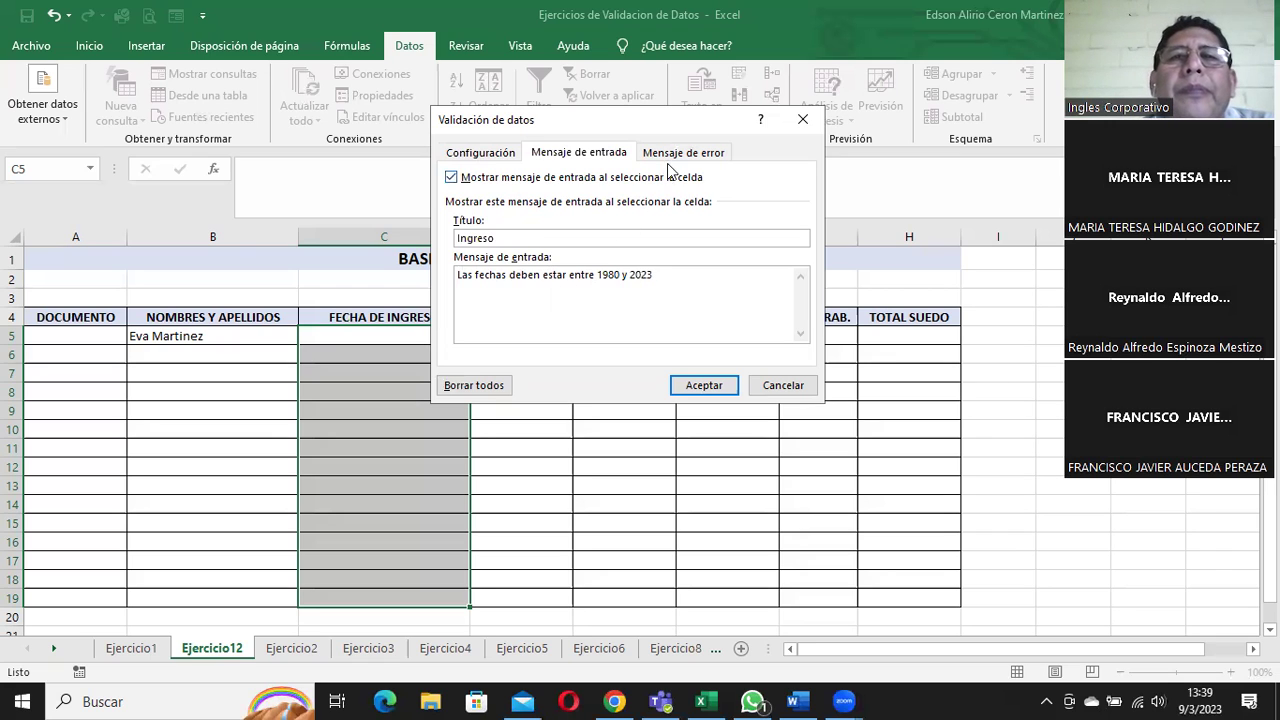
left_click_drag(659, 278, 448, 278)
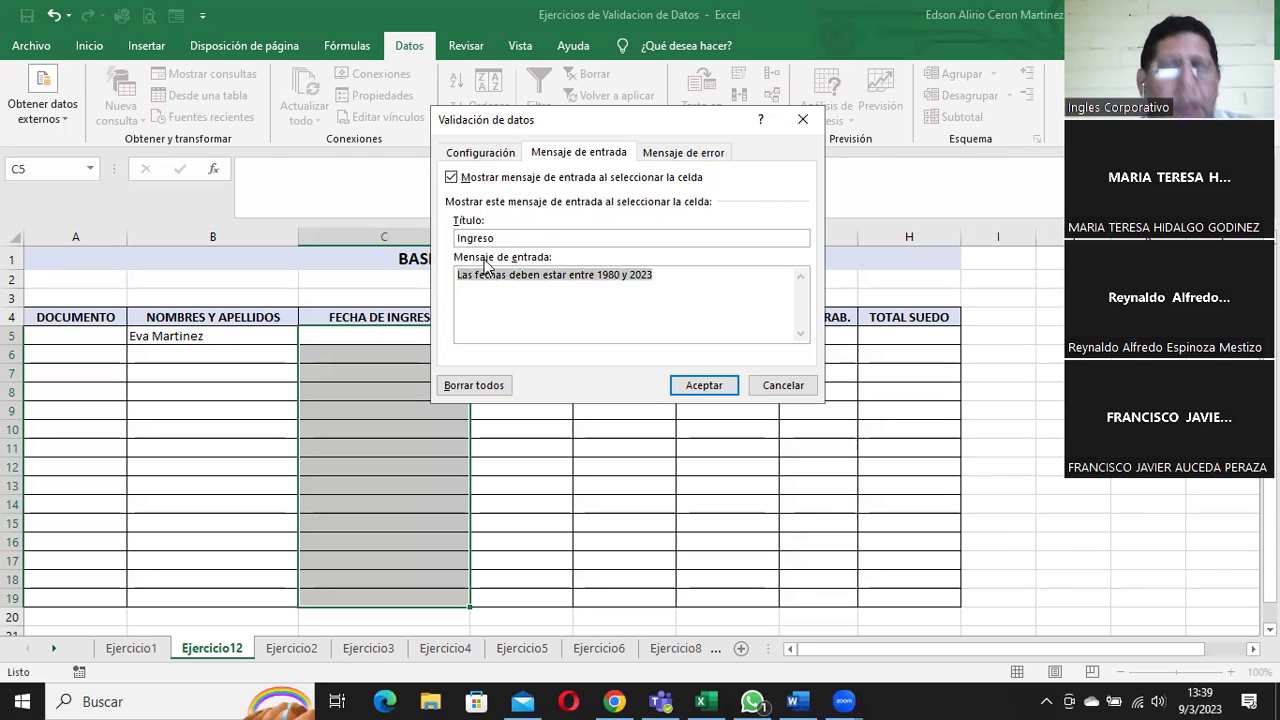
- Set the error alert title 'Error' with message 'Las fechas deben estar entre 1980 y 2023'
left_click(683, 152)
left_click(626, 238)
type("Err")
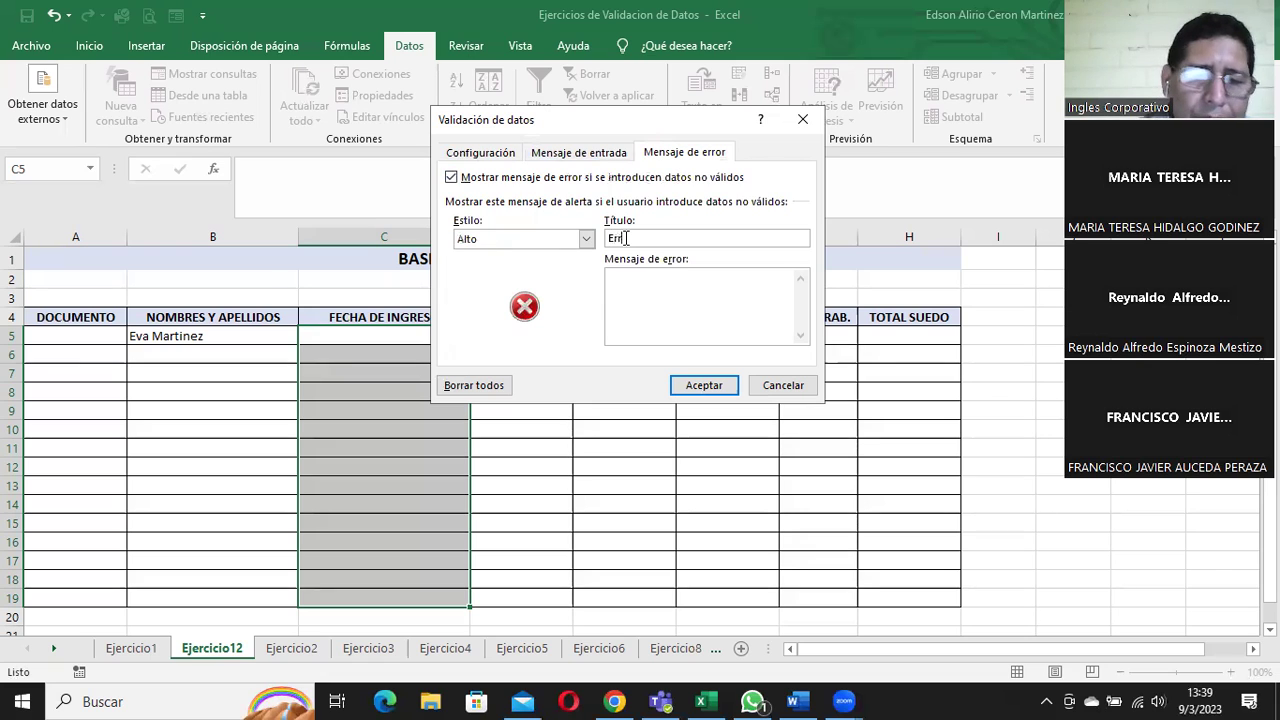
type("or")
left_click(646, 289)
type("Las fechas deben estar entre 1980 y 2023")
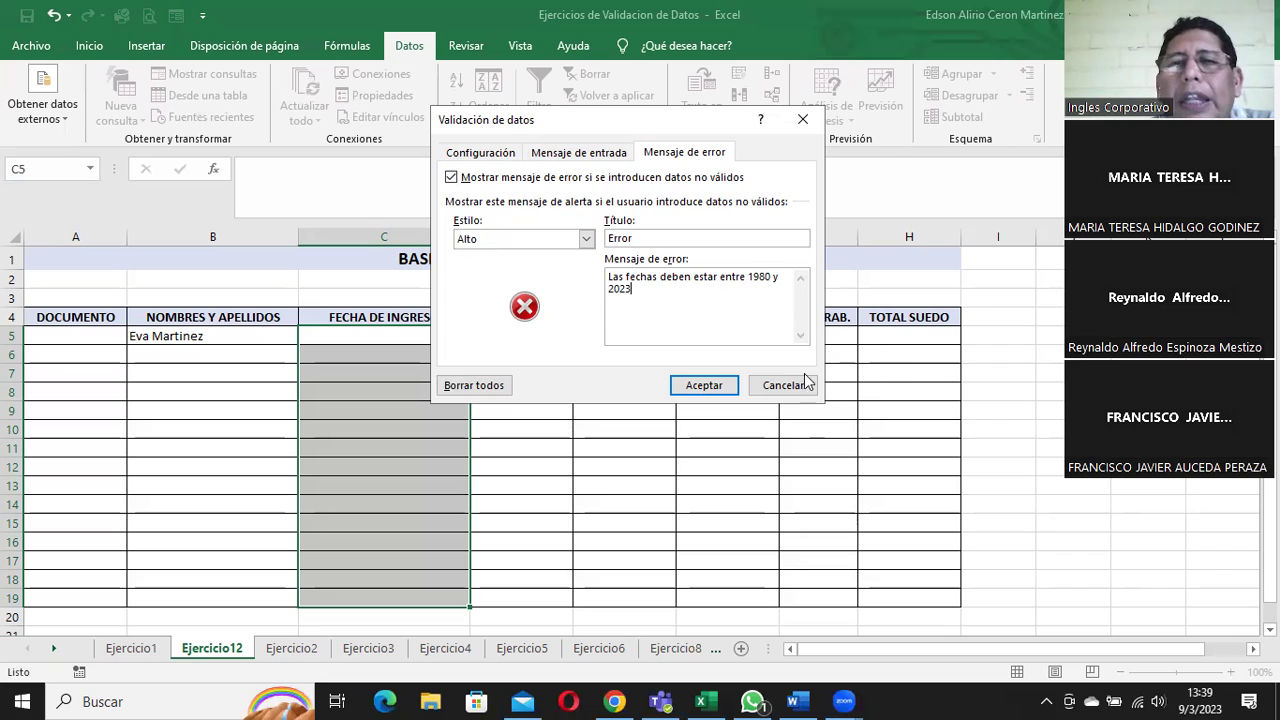
- Apply the 1980–2023 date validation and check its input tip on the column C cells
left_click(710, 387)
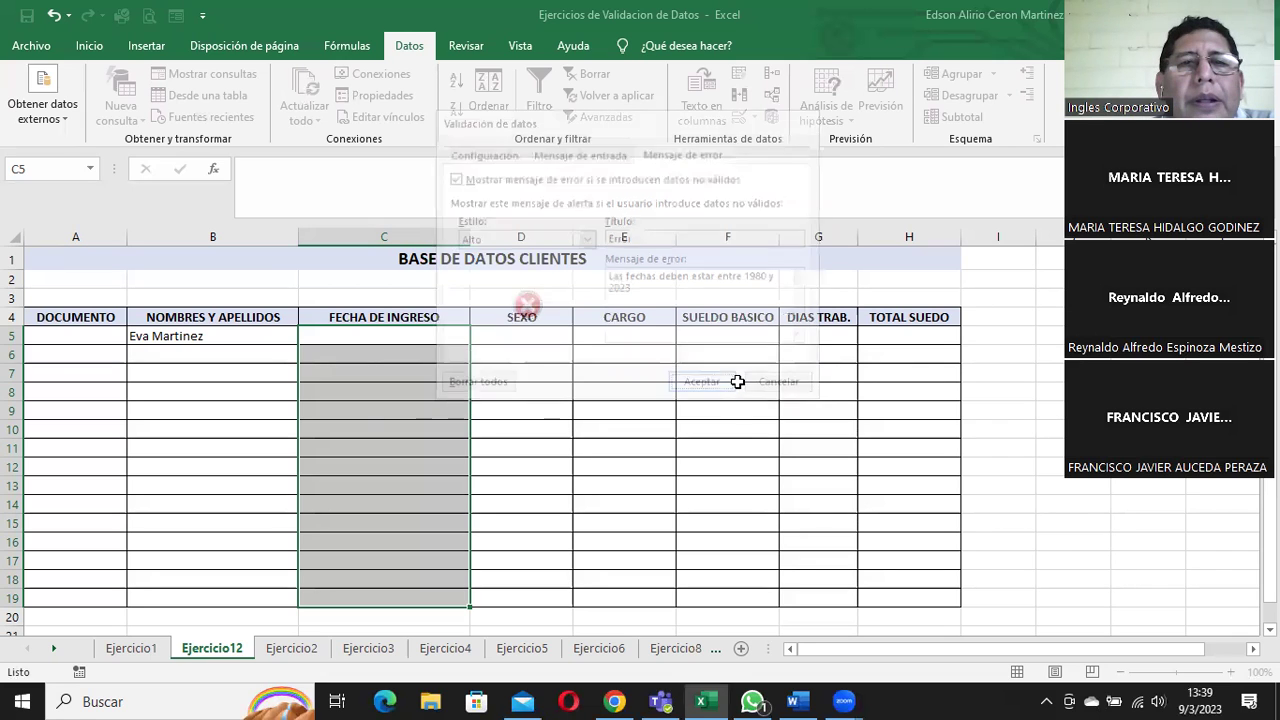
left_click(368, 337)
left_click(350, 366)
left_click(345, 373)
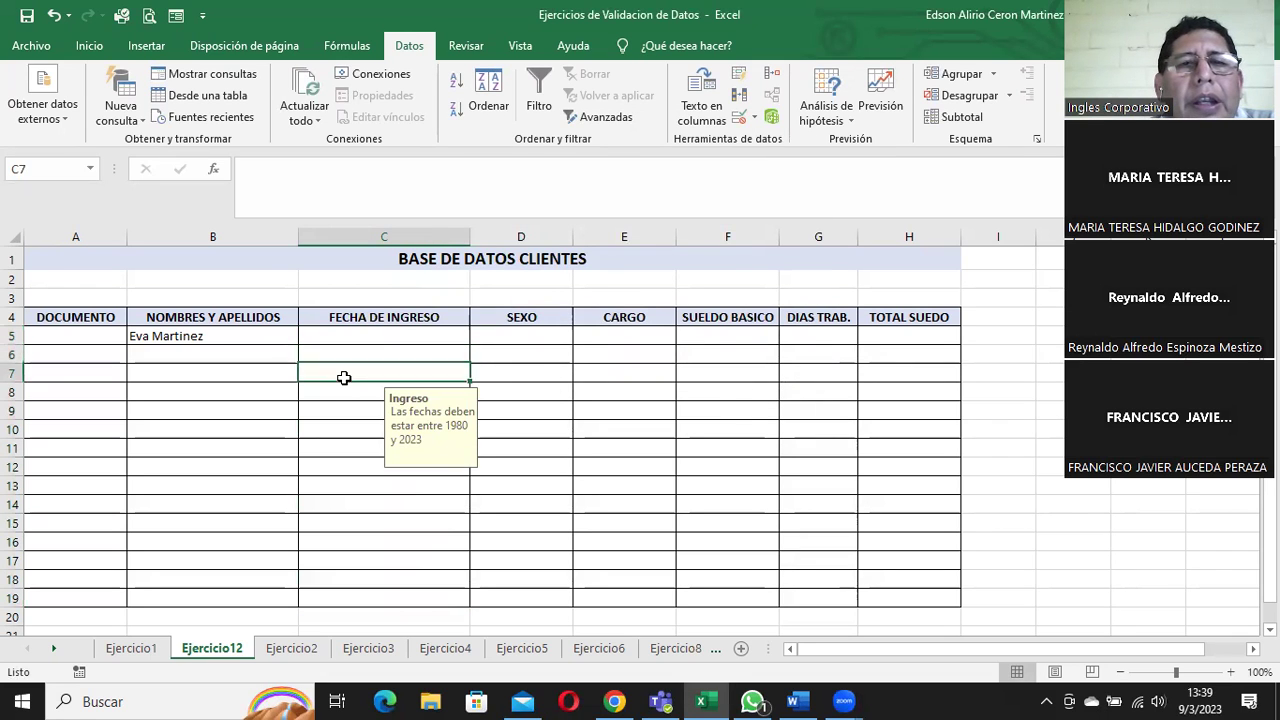
left_click(336, 394)
left_click(334, 413)
left_click(334, 434)
left_click(340, 470)
left_click(354, 340)
- Enter 1980 in C5 and C6, then test 1/1/2020 in C7 and cancel the rejection
type("1980")
key("Return")
type("1980")
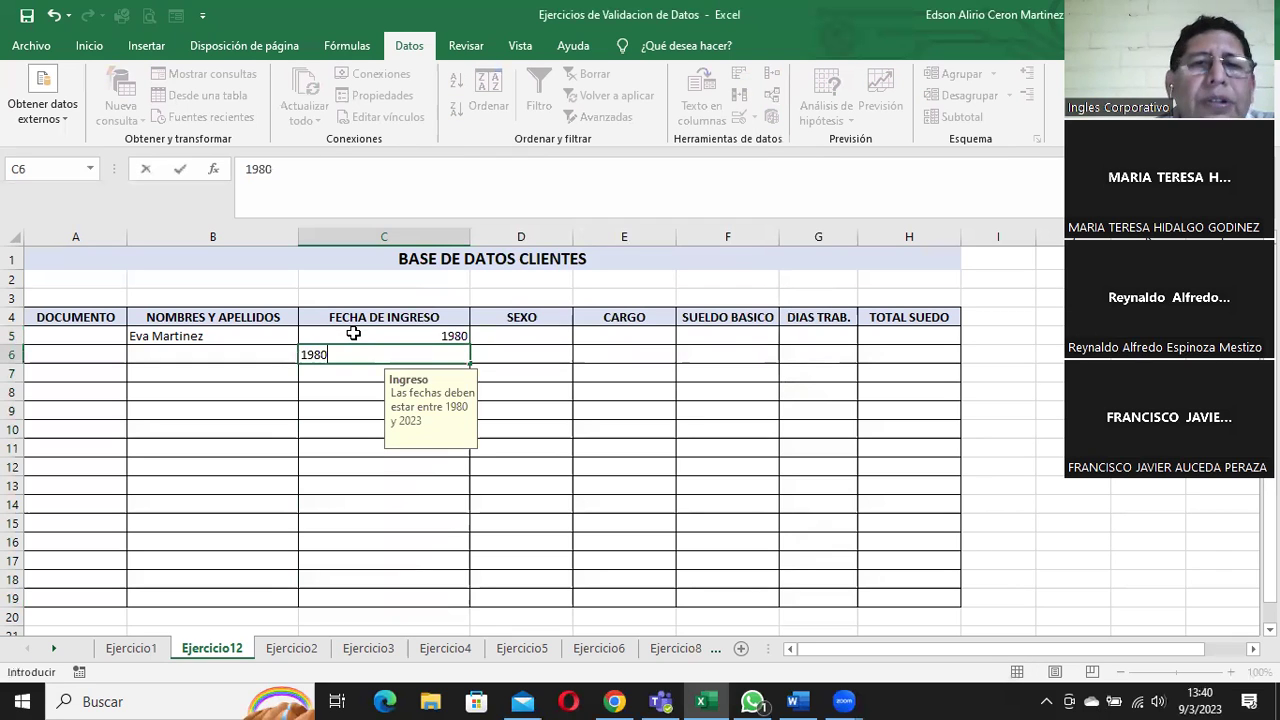
key("Return")
type("1/1/20")
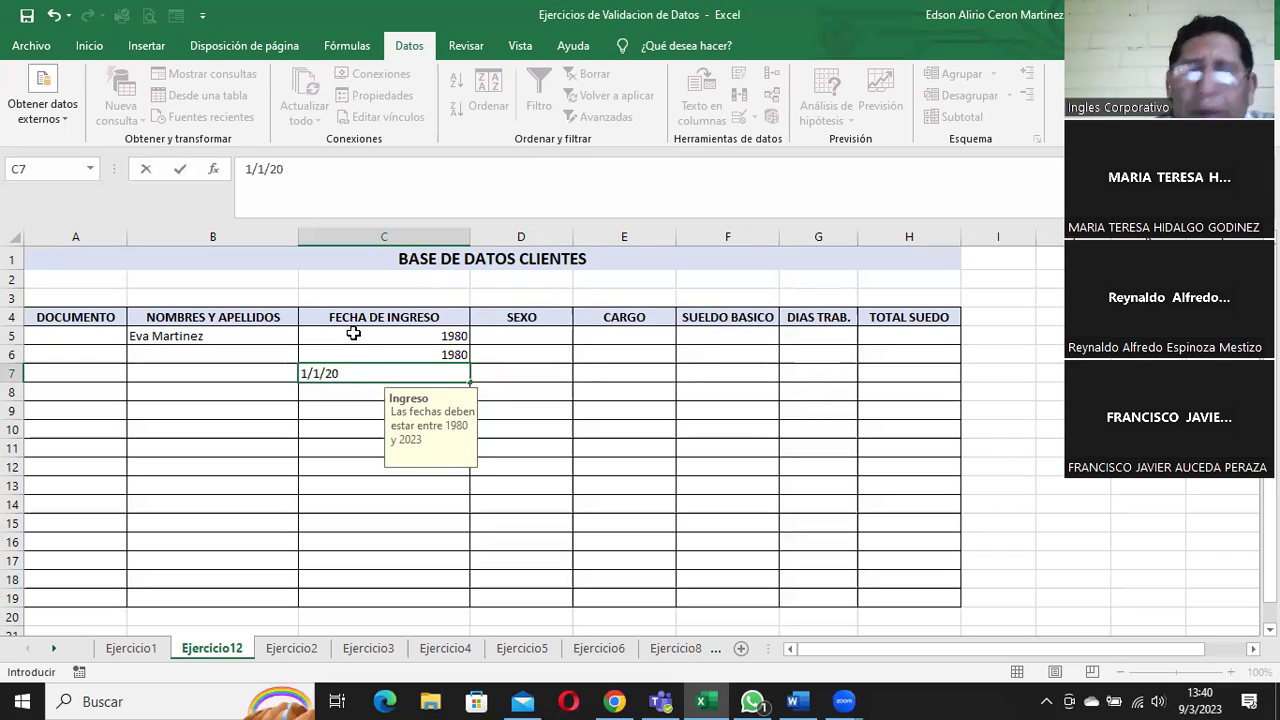
type("20")
key("Return")
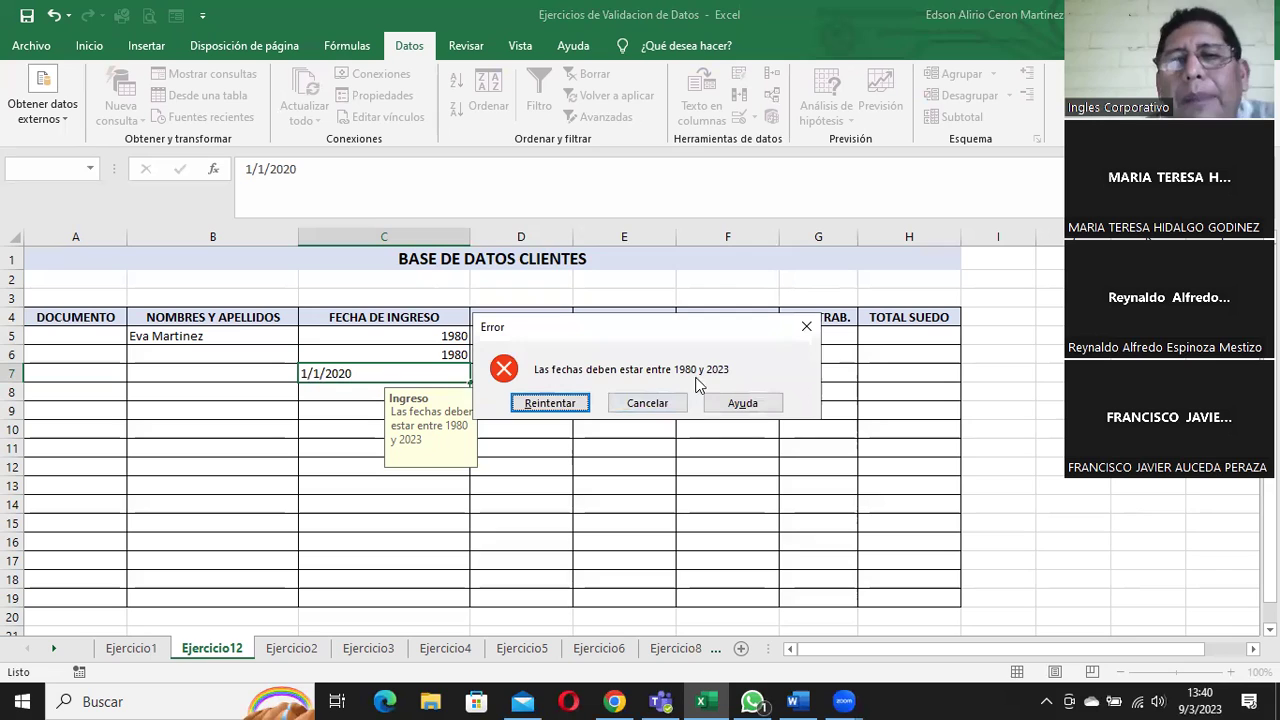
left_click(630, 405)
double_click(416, 375)
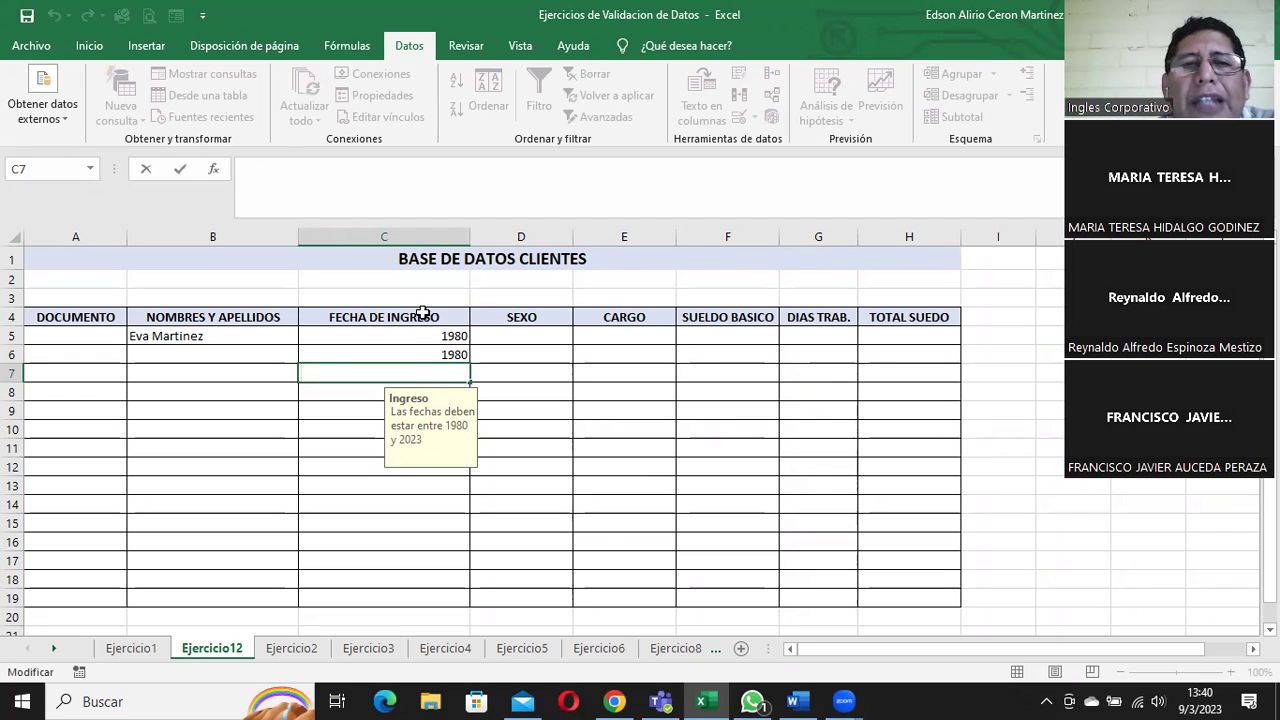
left_click(400, 316)
left_click(404, 360)
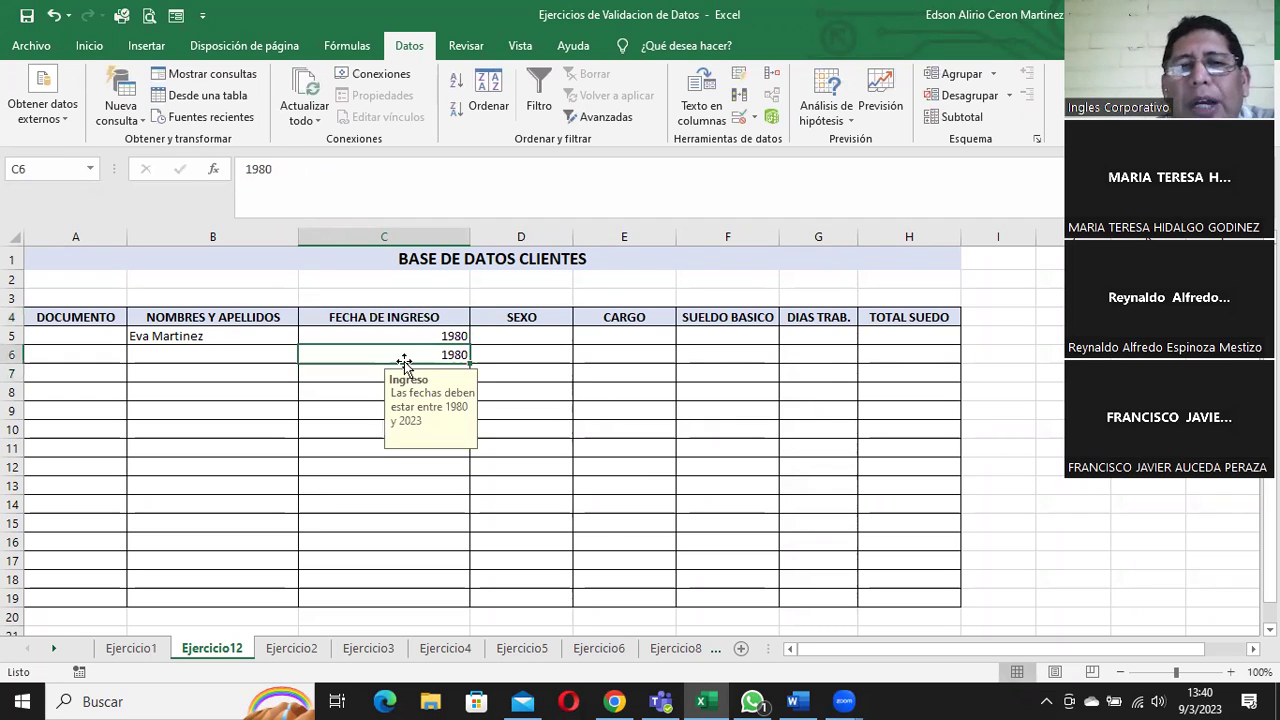
left_click(503, 333)
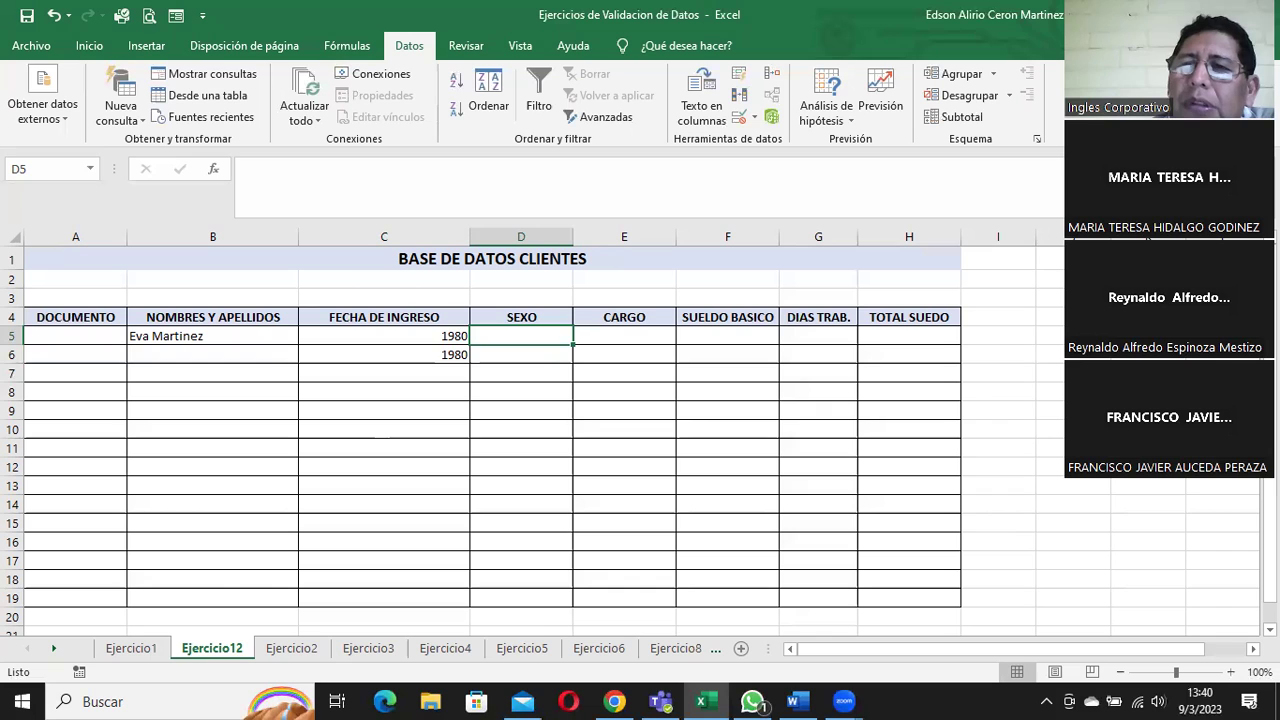
- Type Femenino, Masculino, Hombre and Mujer into cells J3 through J6
left_click(1060, 299)
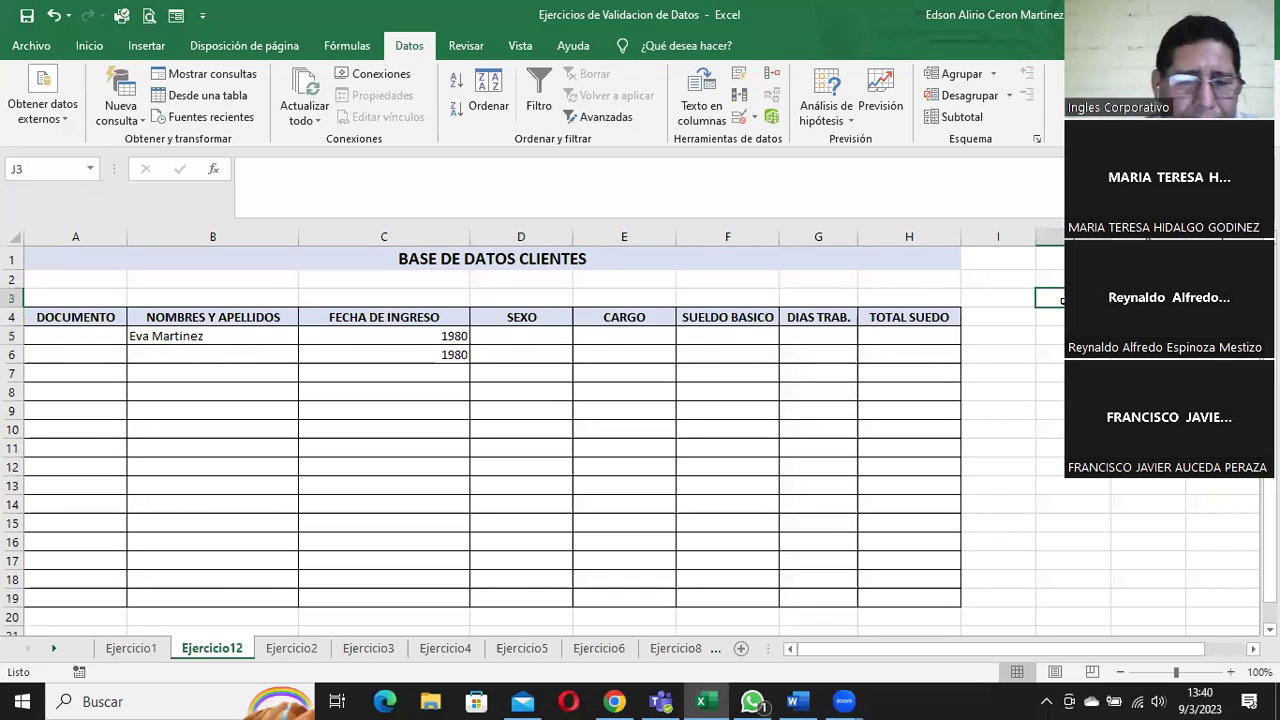
type("Femenino")
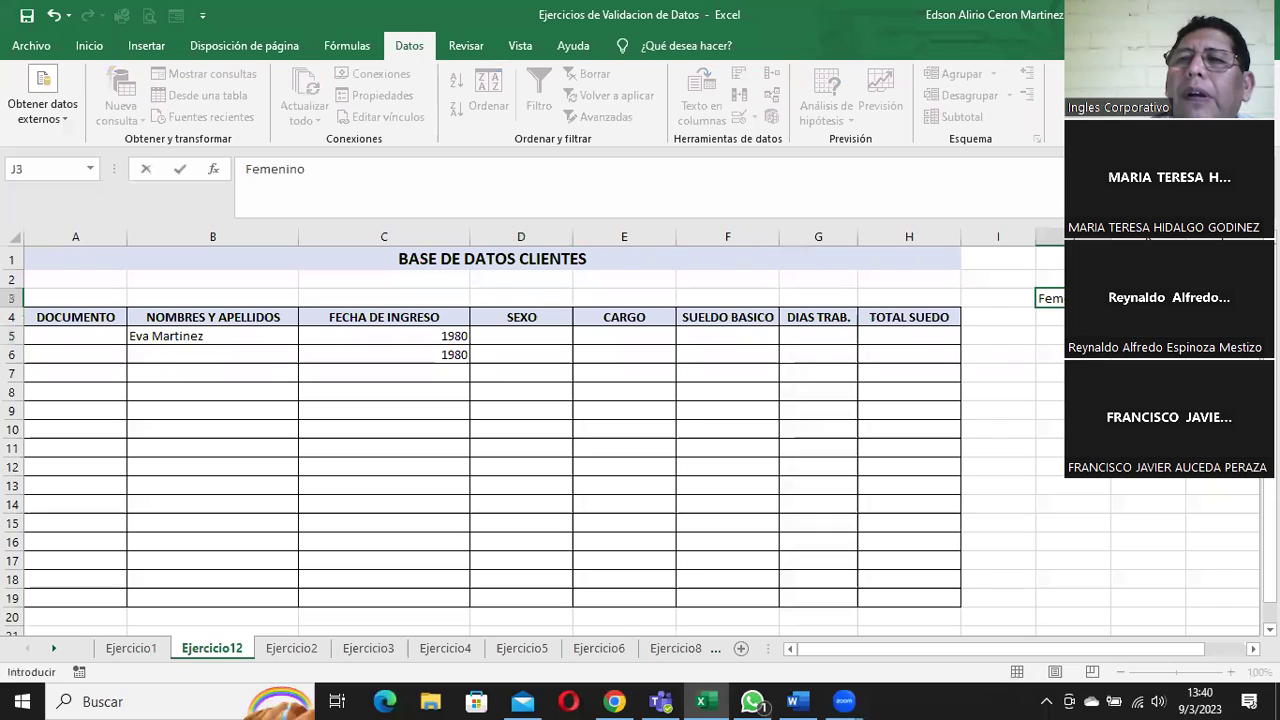
key("Return")
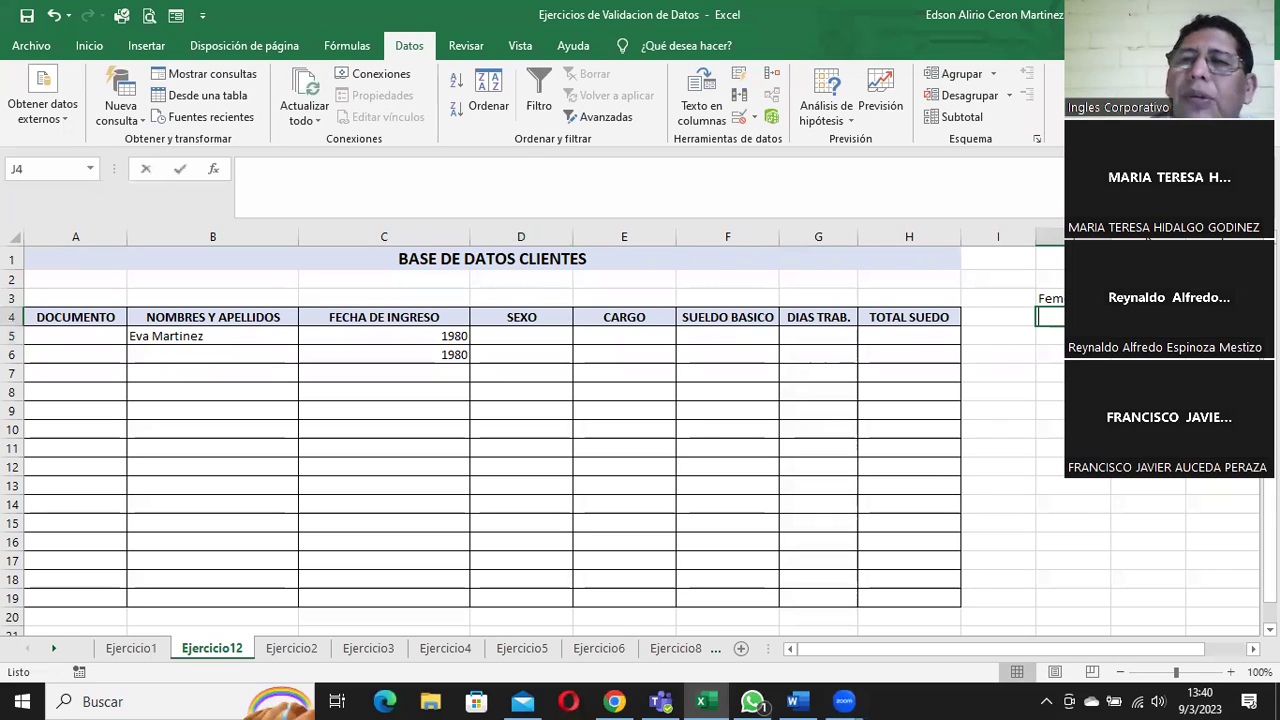
type("Masculino")
key("Return")
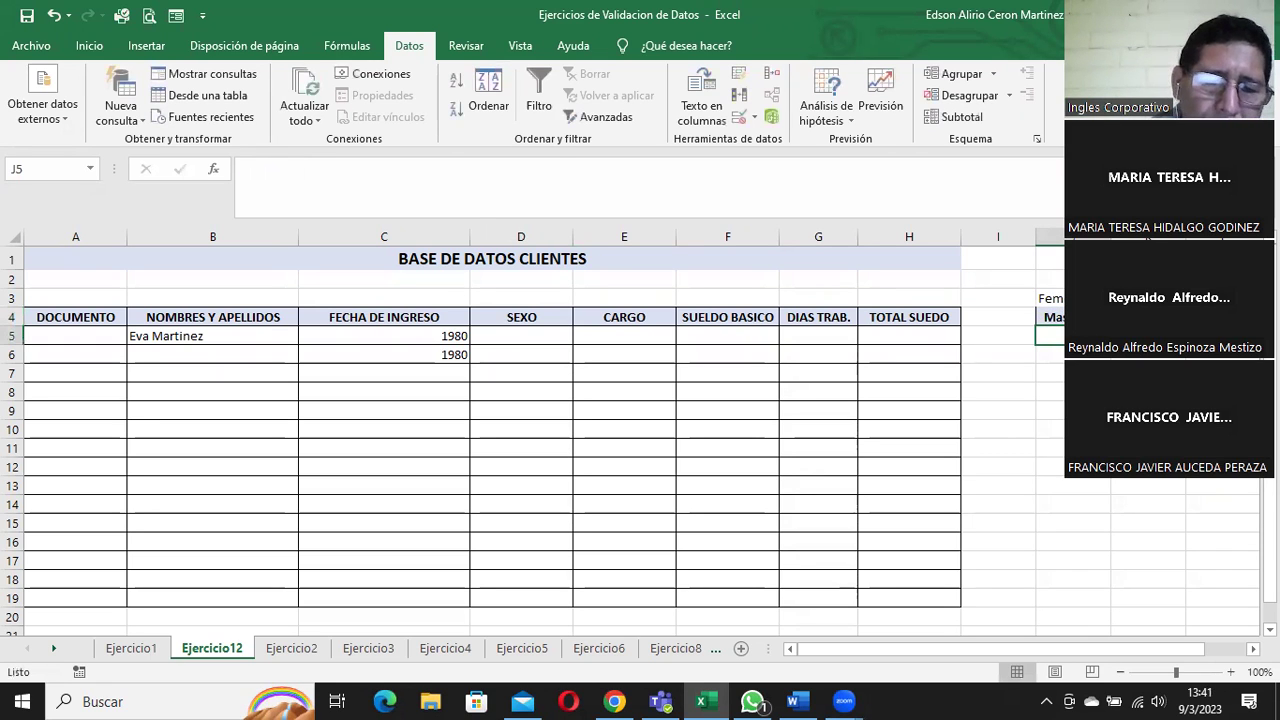
type("Hombre")
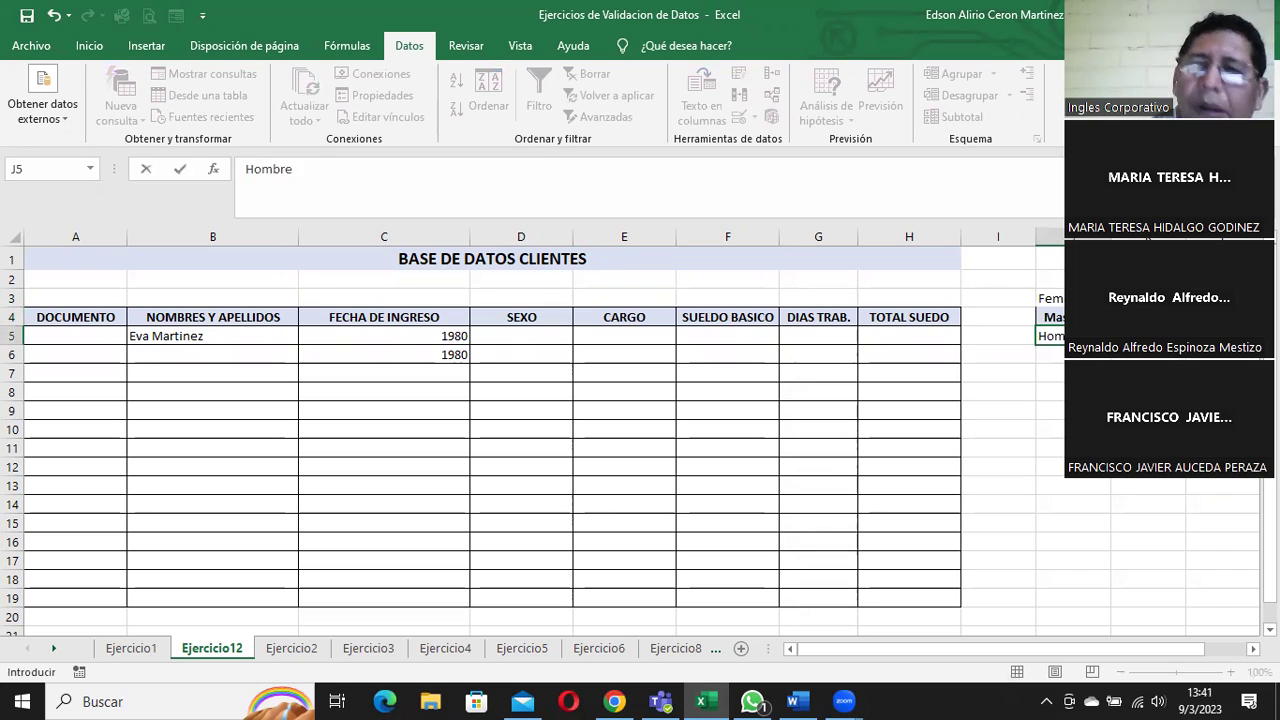
key("Return")
type("Mujer")
key("Return")
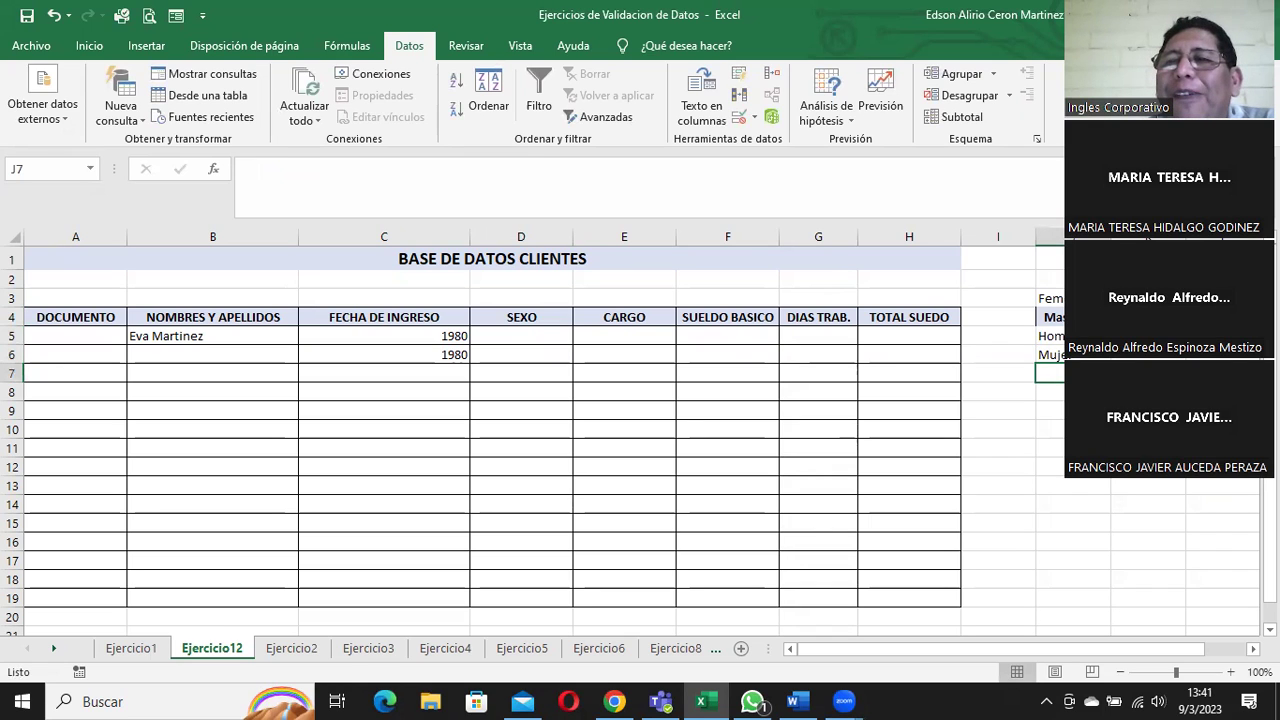
left_click(1050, 336)
left_click(1050, 355)
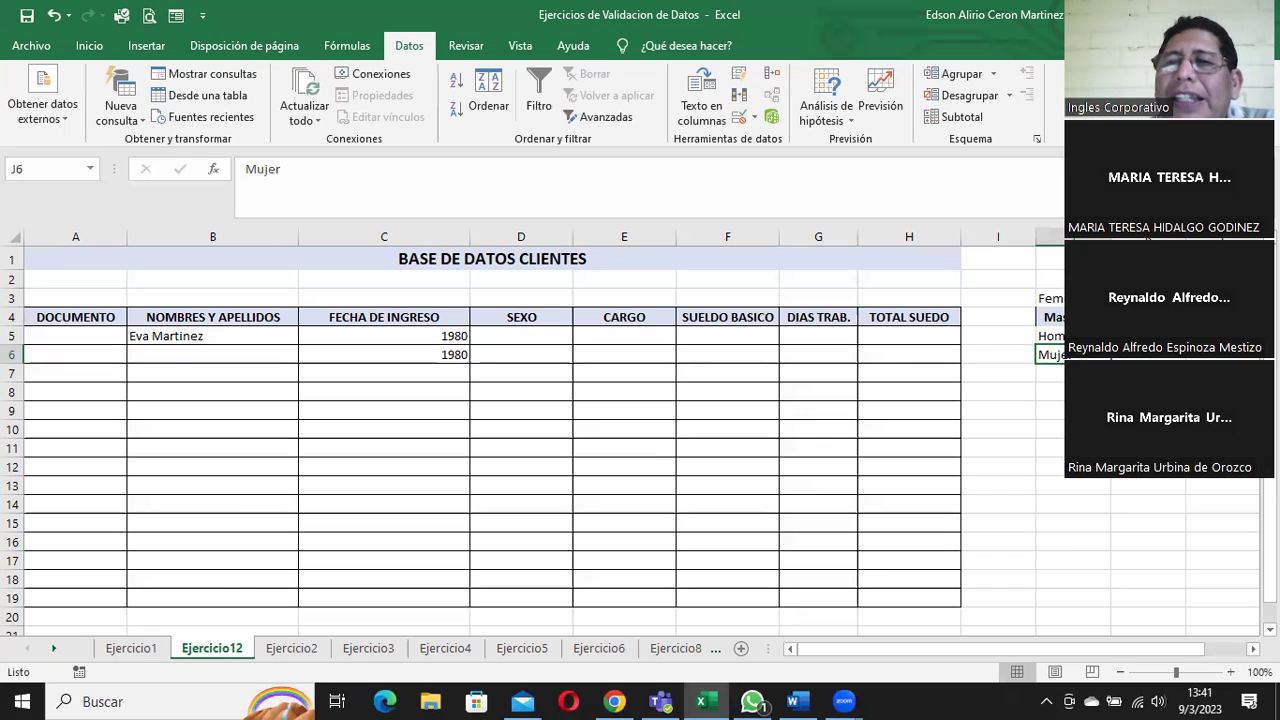
left_click(1050, 298)
left_click(1050, 317)
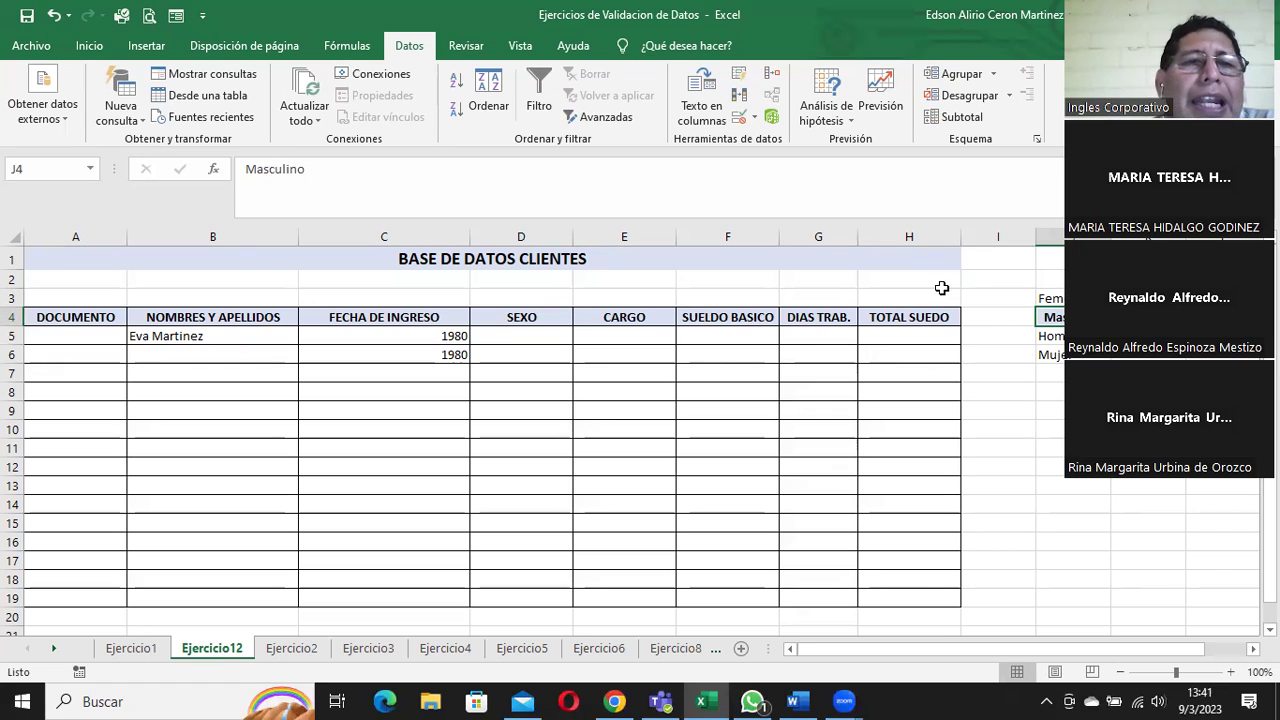
- Select the SEXO cells D5:D19 for the next validation rule
left_click(503, 333)
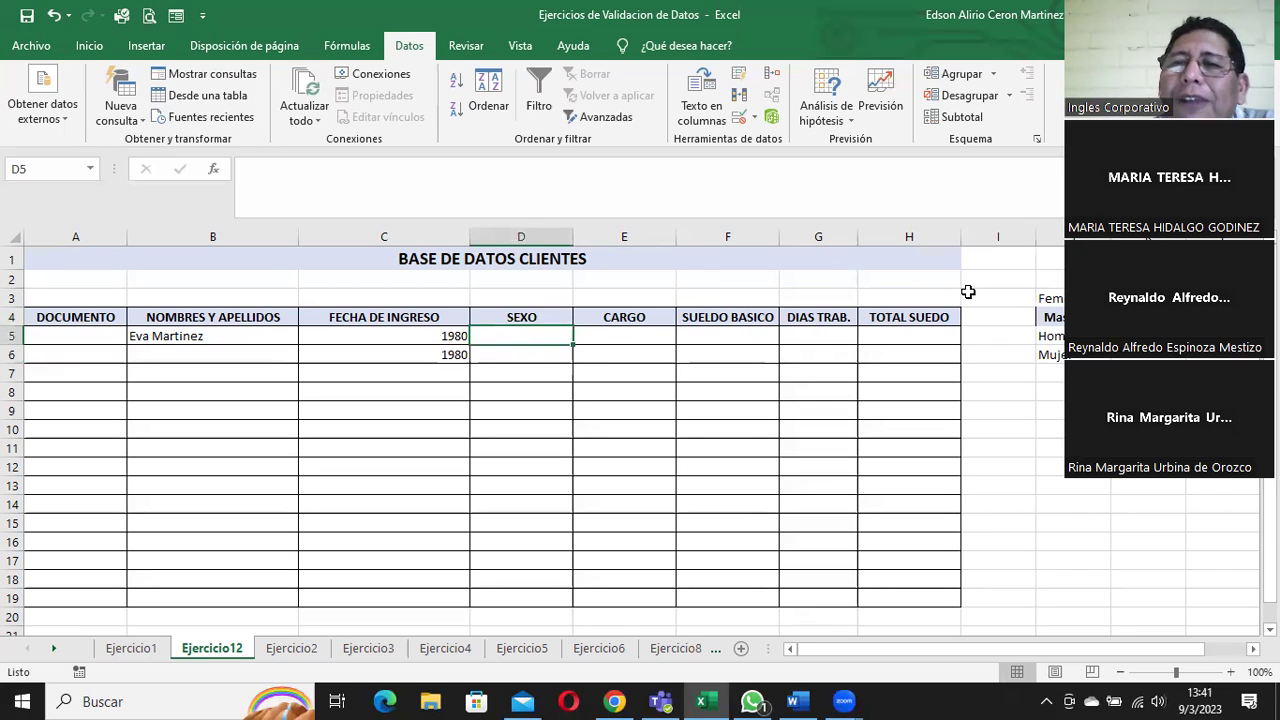
left_click(170, 342)
left_click(536, 335)
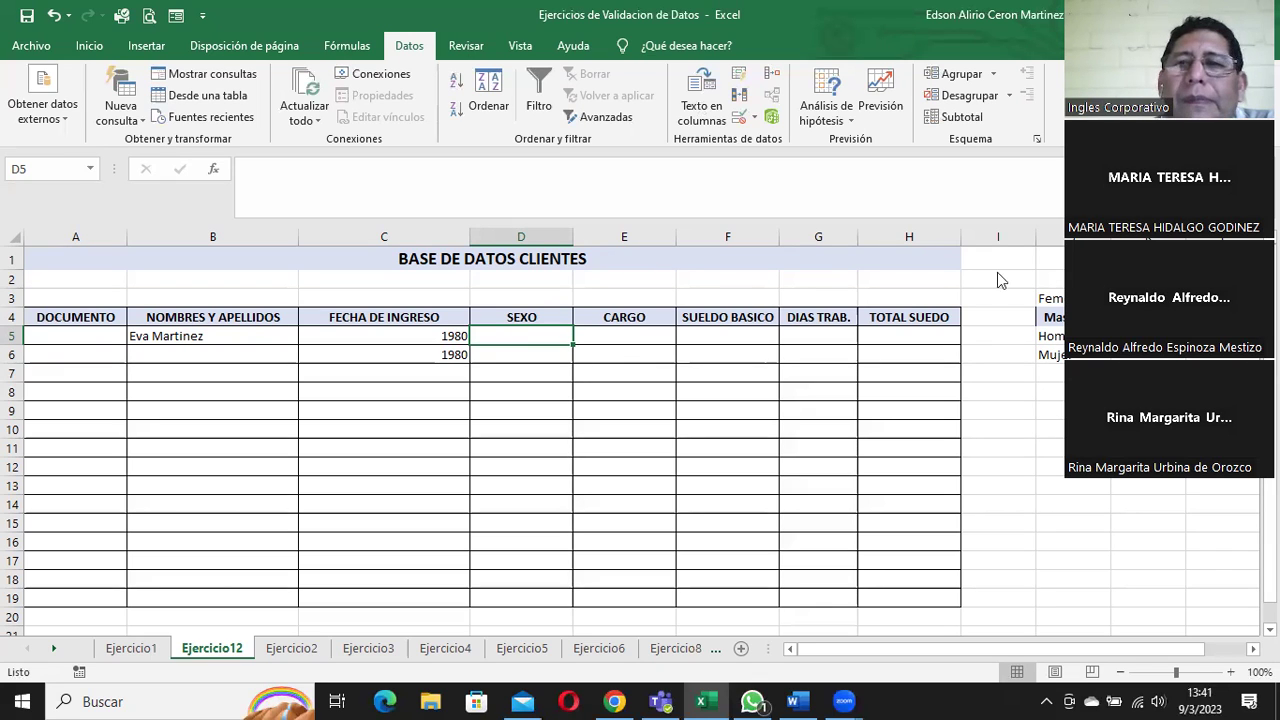
left_click(1040, 300)
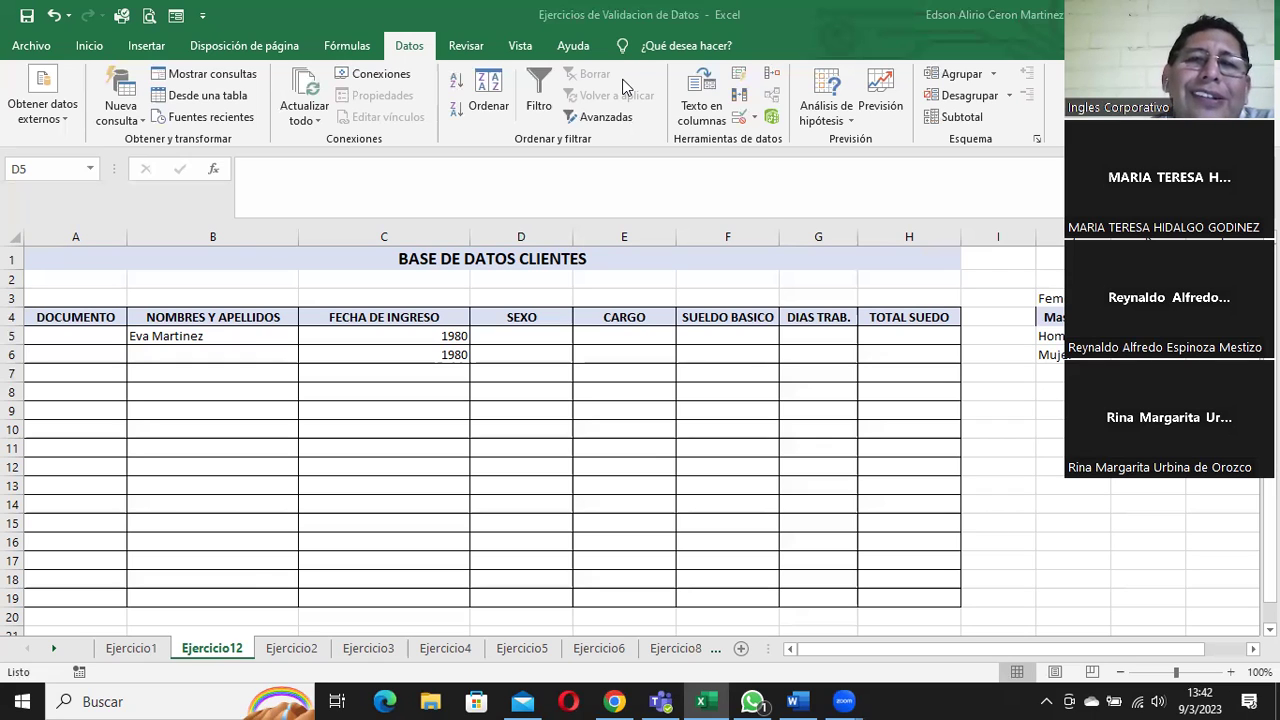
left_click(490, 333)
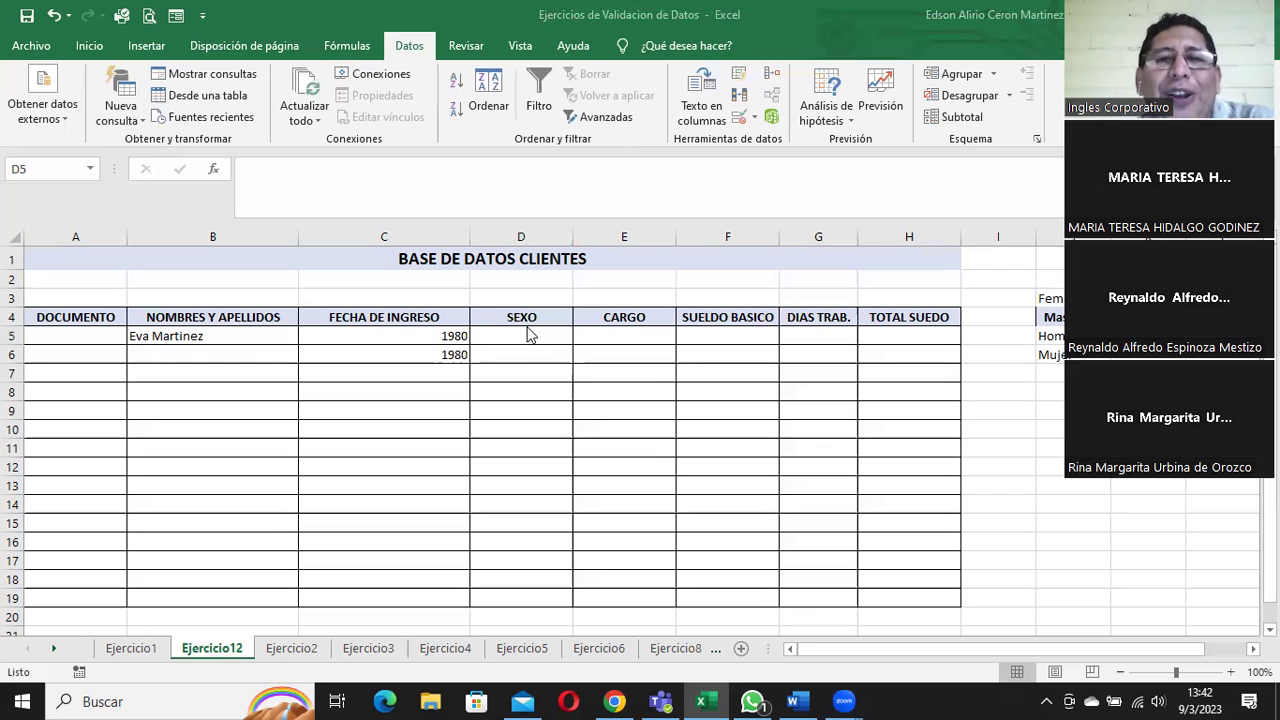
left_click_drag(522, 337, 509, 597)
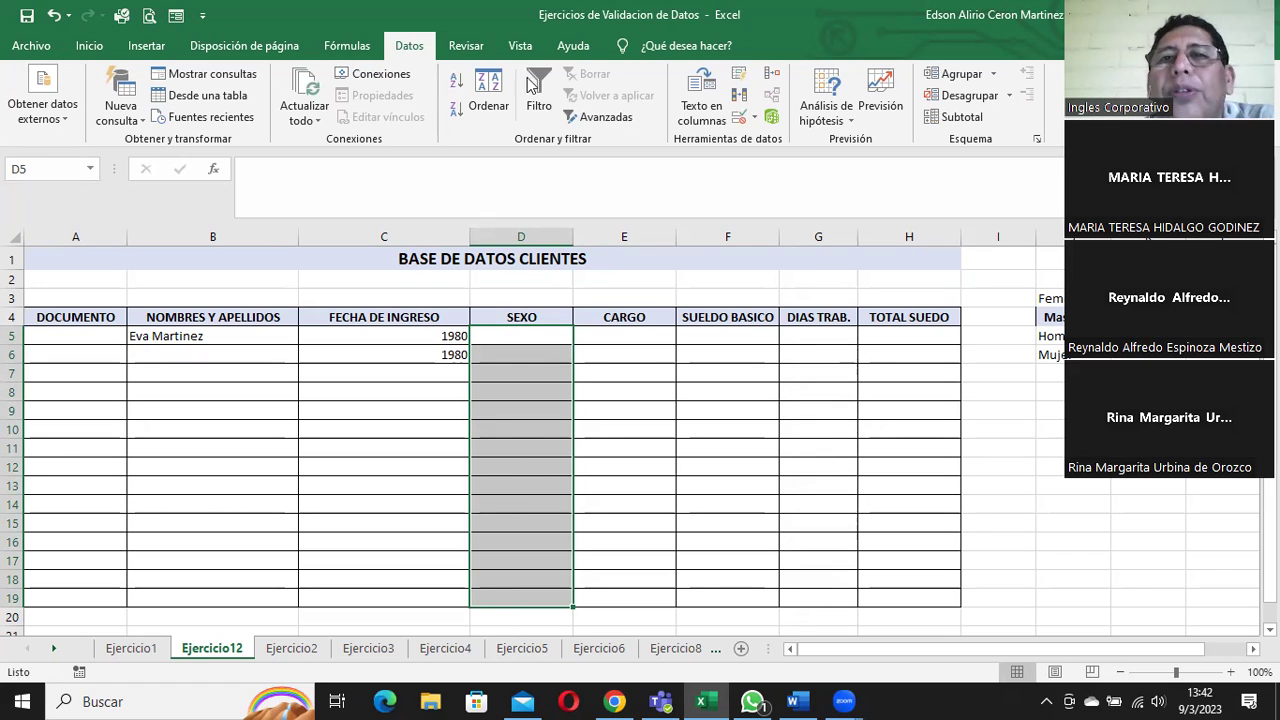
- Give D5:D19 a List validation sourced from =$J$3:$J$4, offering Femenino and Masculino
left_click(757, 119)
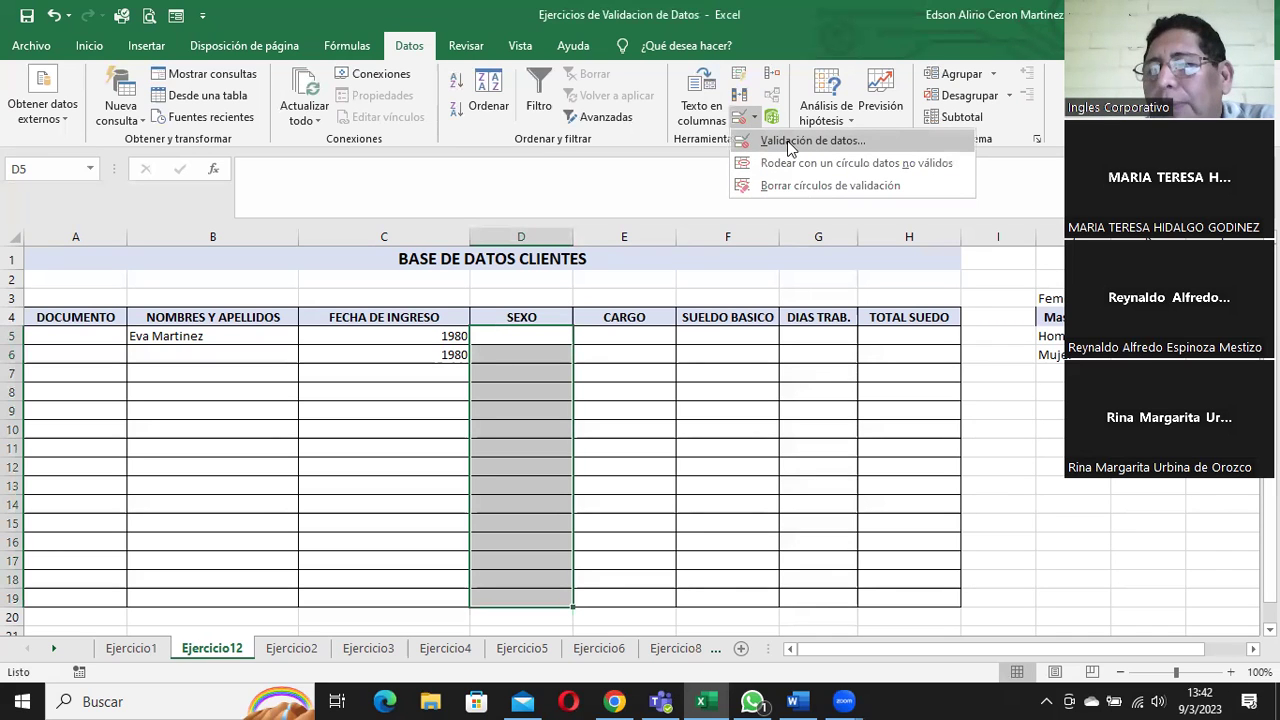
left_click(790, 143)
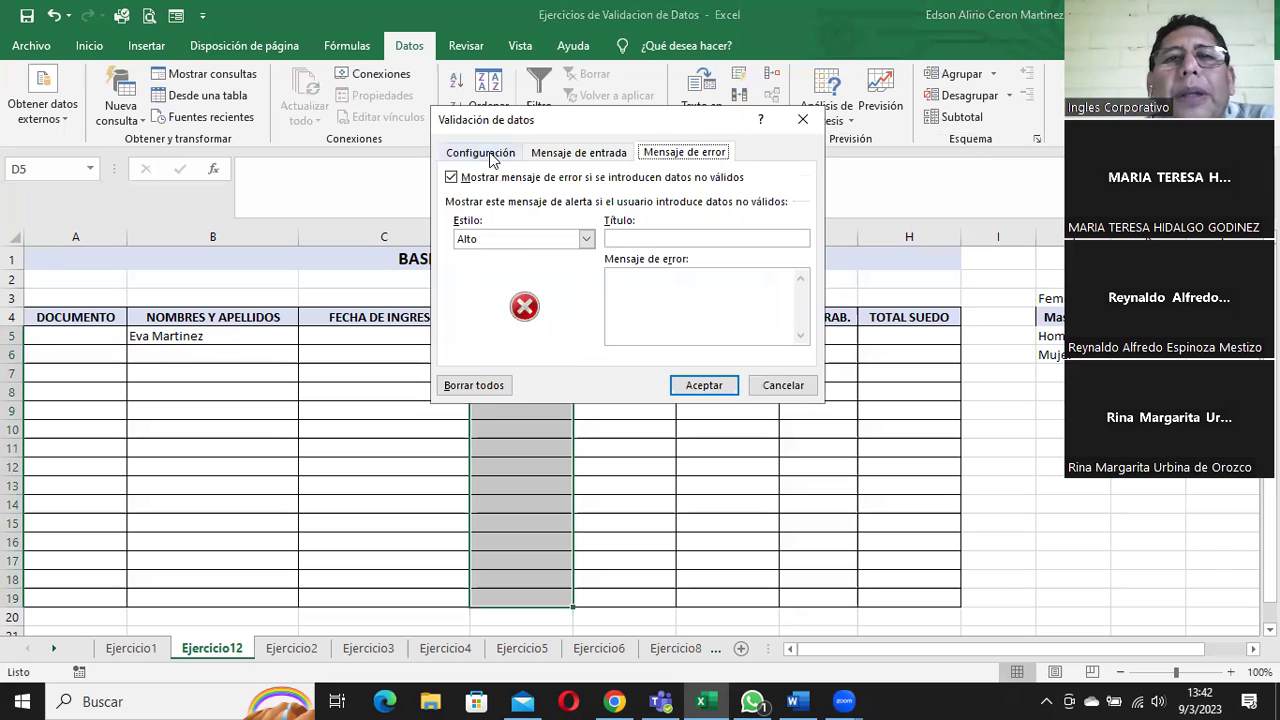
left_click(492, 158)
left_click(562, 214)
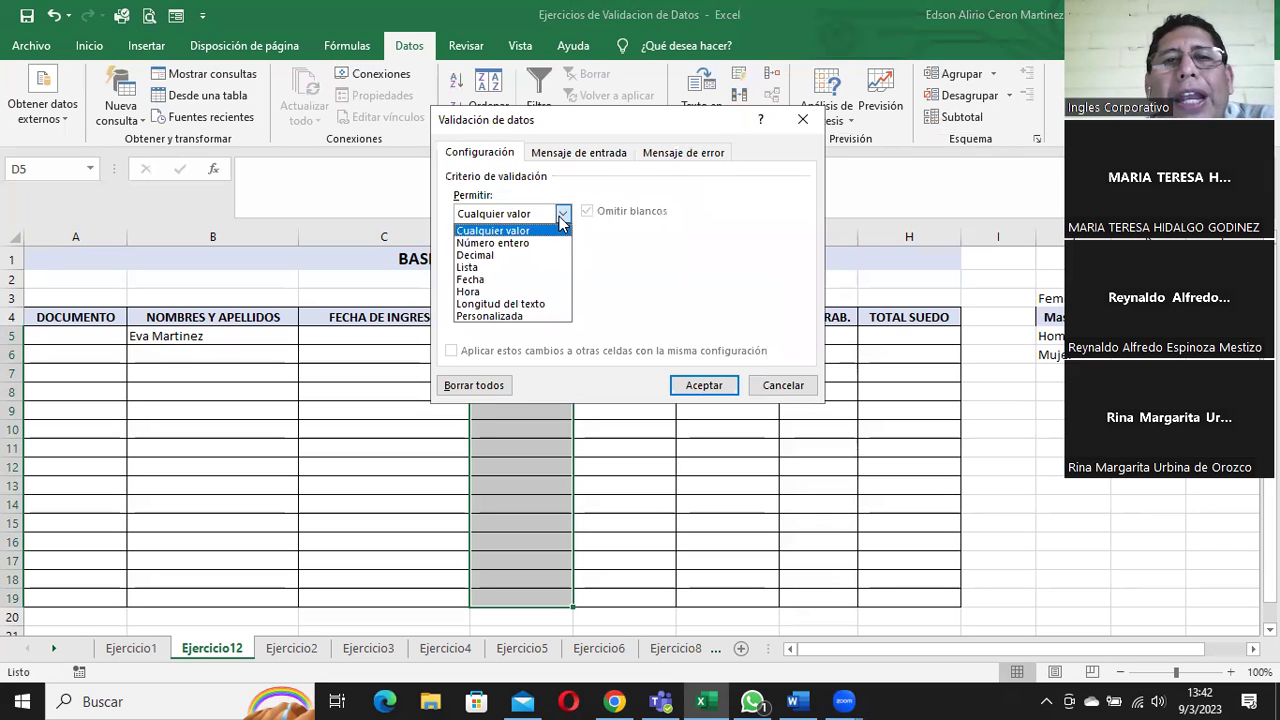
left_click(495, 268)
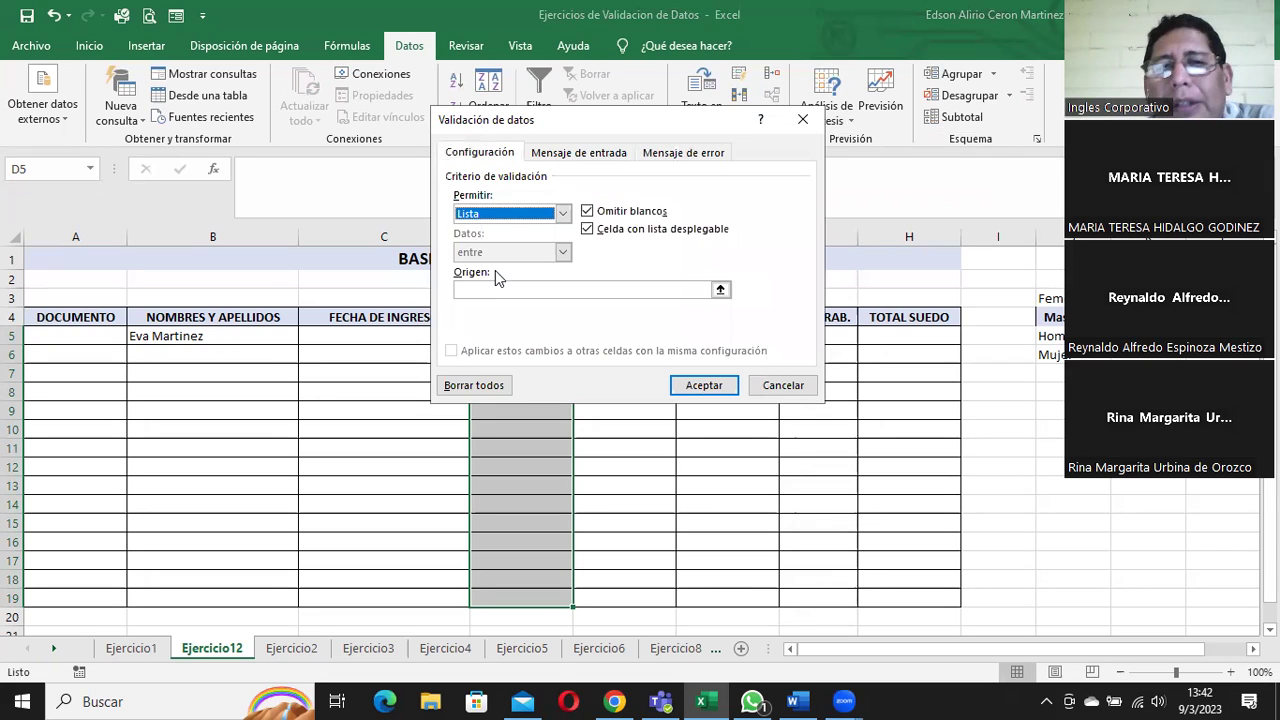
left_click(474, 288)
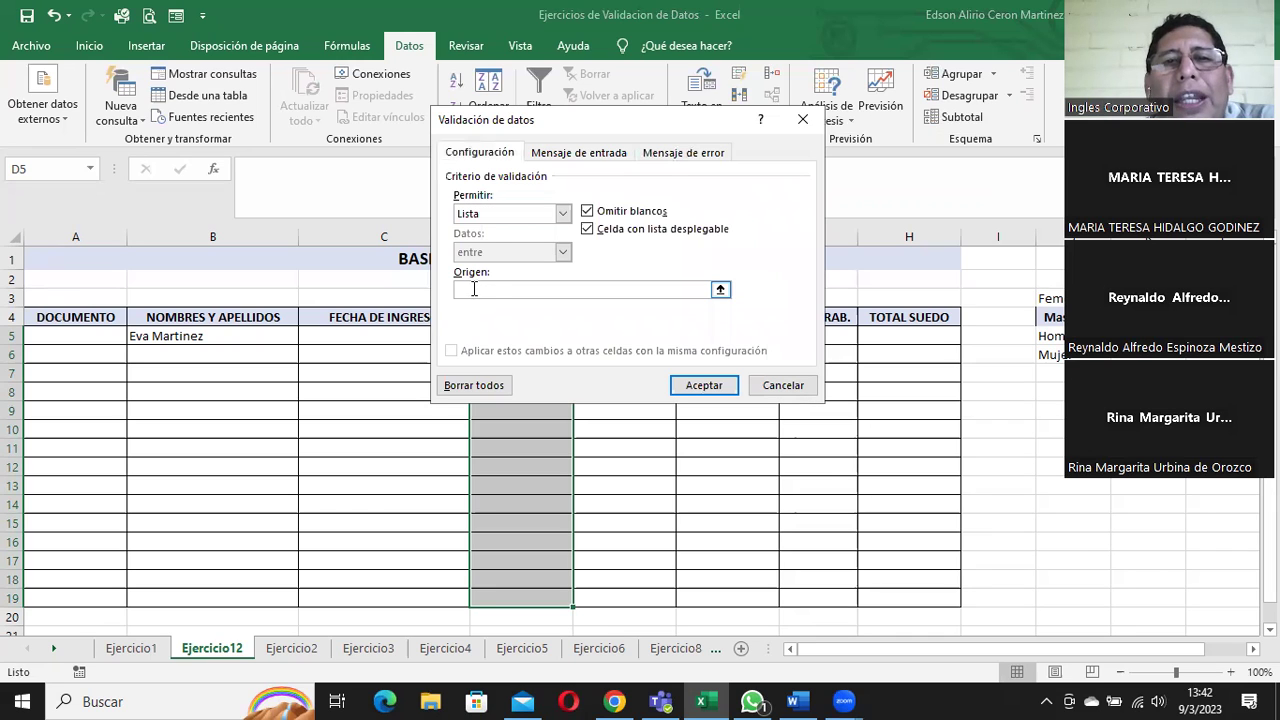
left_click(720, 290)
left_click_drag(1050, 298, 1050, 317)
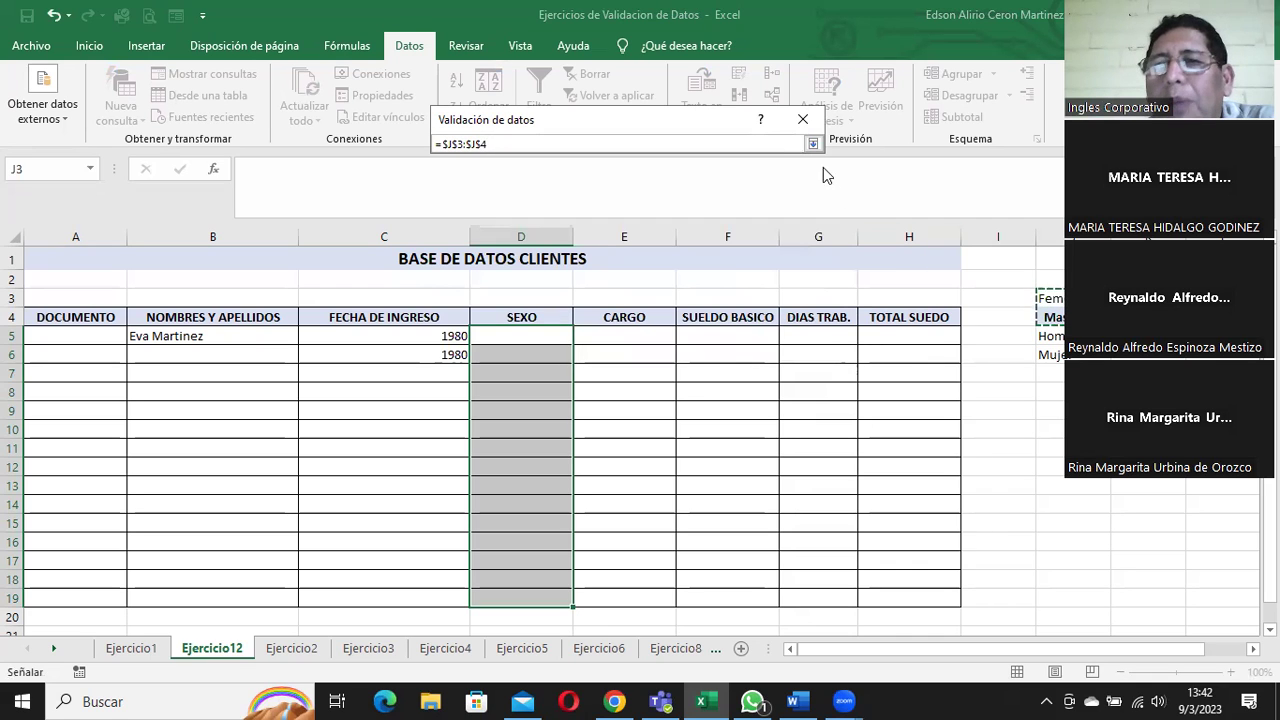
left_click(813, 143)
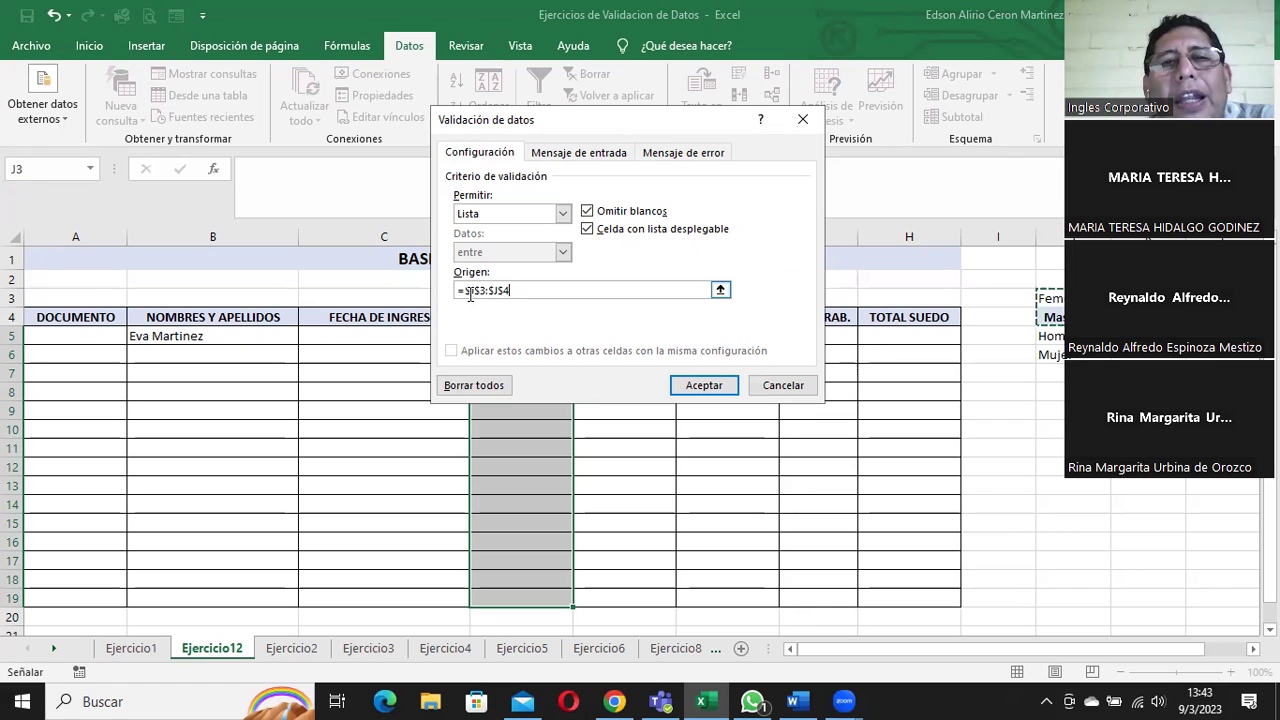
left_click_drag(467, 290, 521, 289)
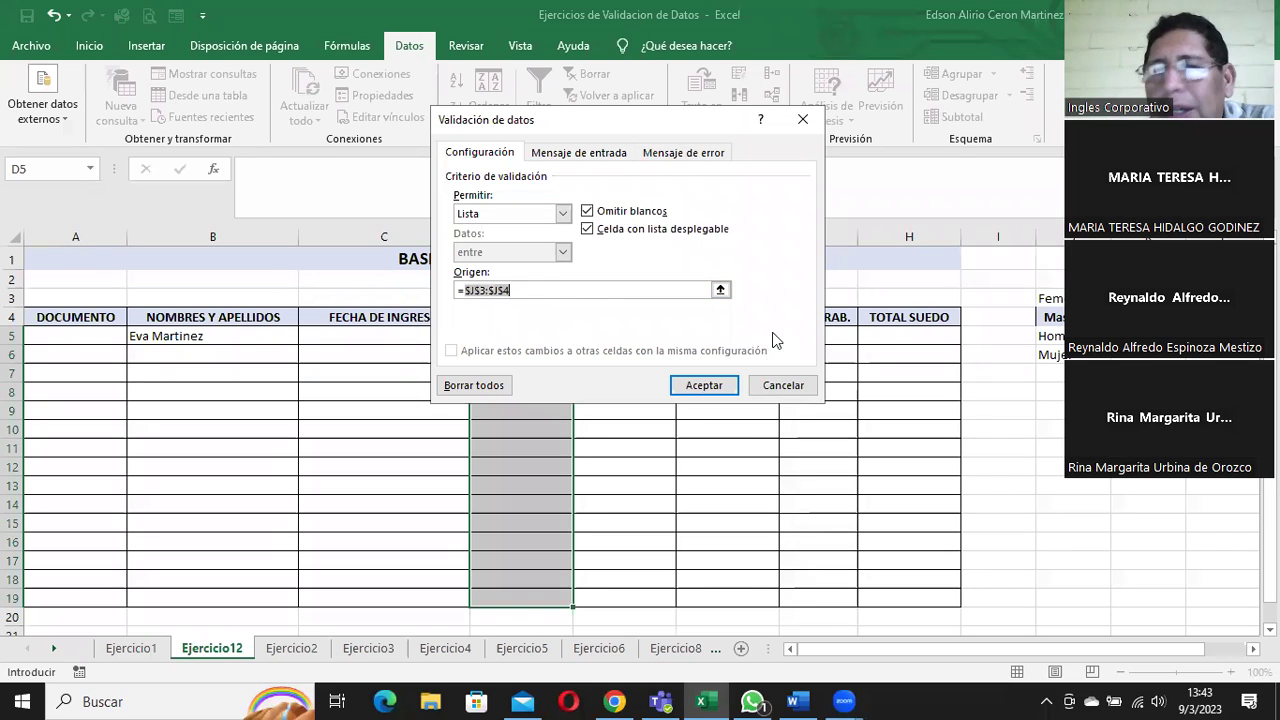
left_click(701, 386)
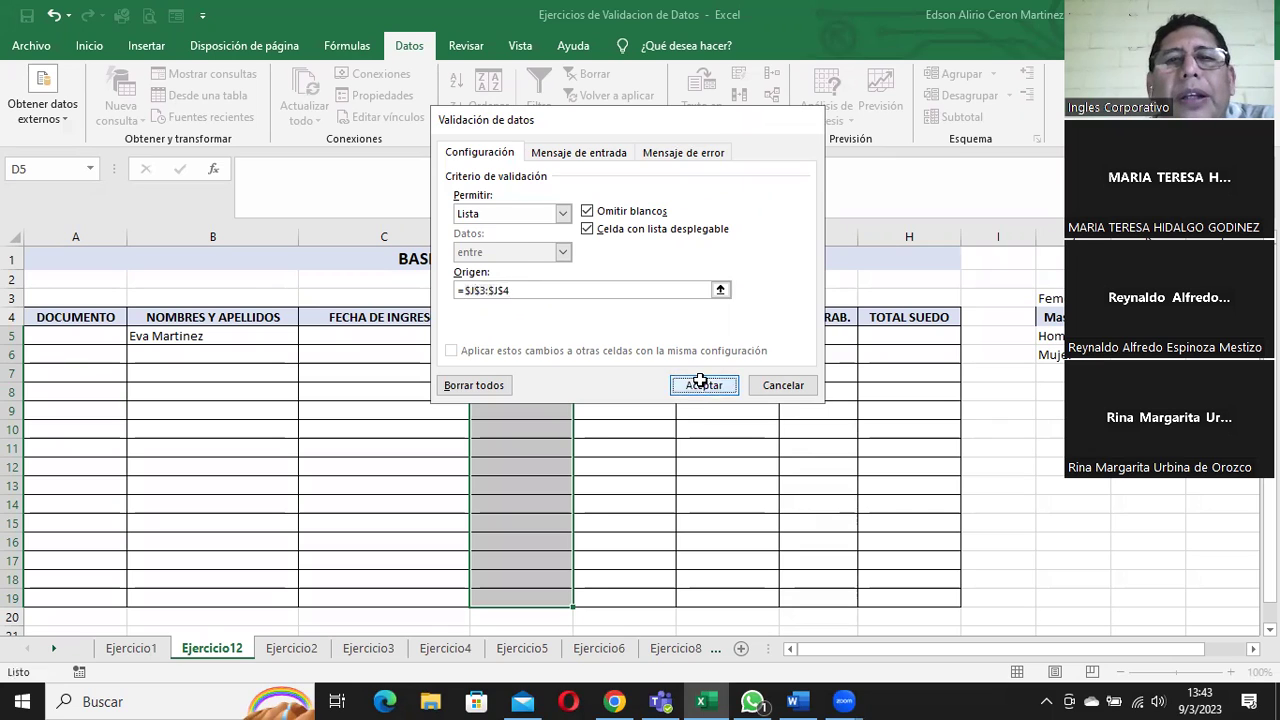
left_click(537, 354)
- Pick Femenino, Masculino, Femenino and Masculino from the dropdowns in D5 to D8
left_click(535, 339)
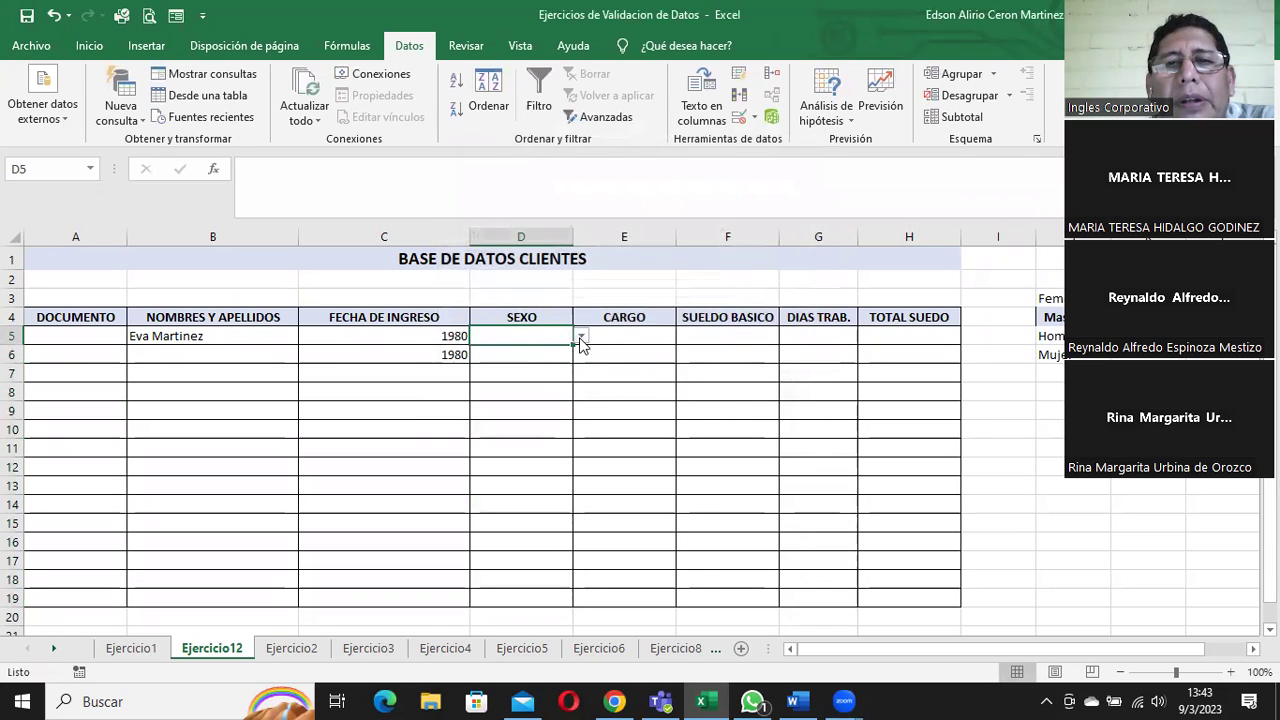
left_click(580, 336)
left_click(535, 347)
left_click(531, 354)
left_click(579, 356)
left_click(522, 380)
left_click(556, 370)
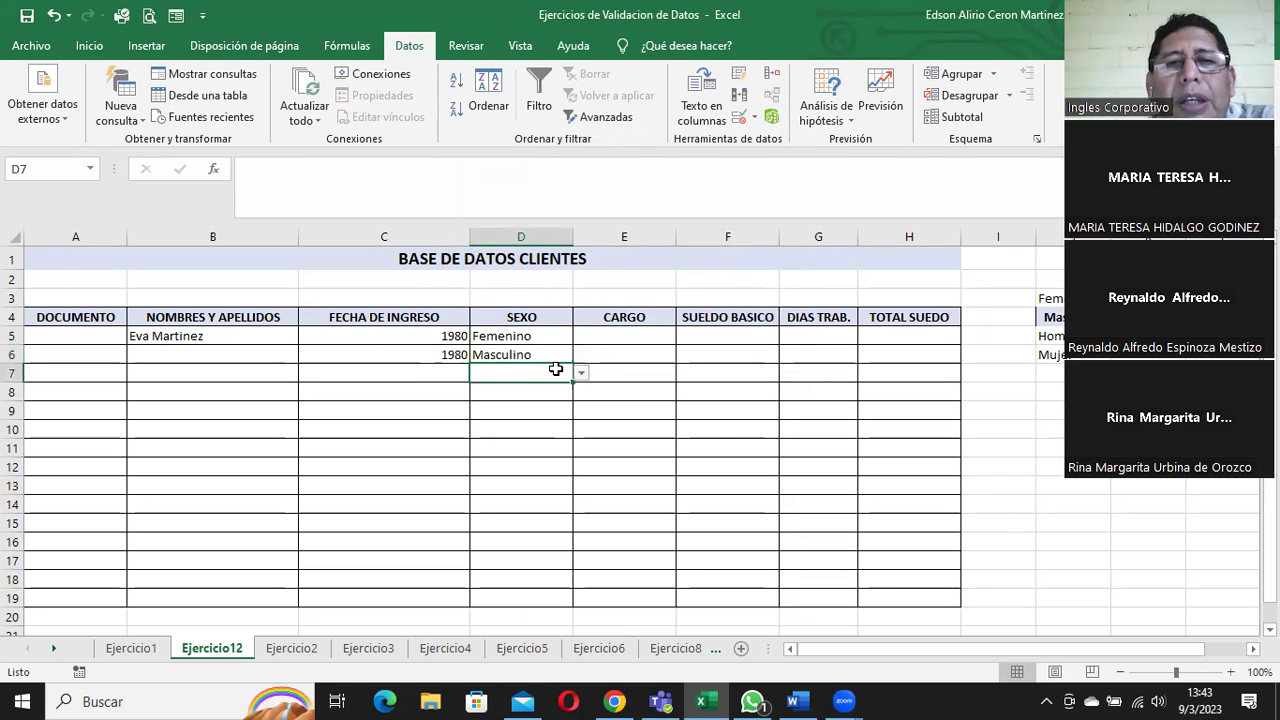
left_click(578, 374)
left_click(522, 384)
left_click(560, 392)
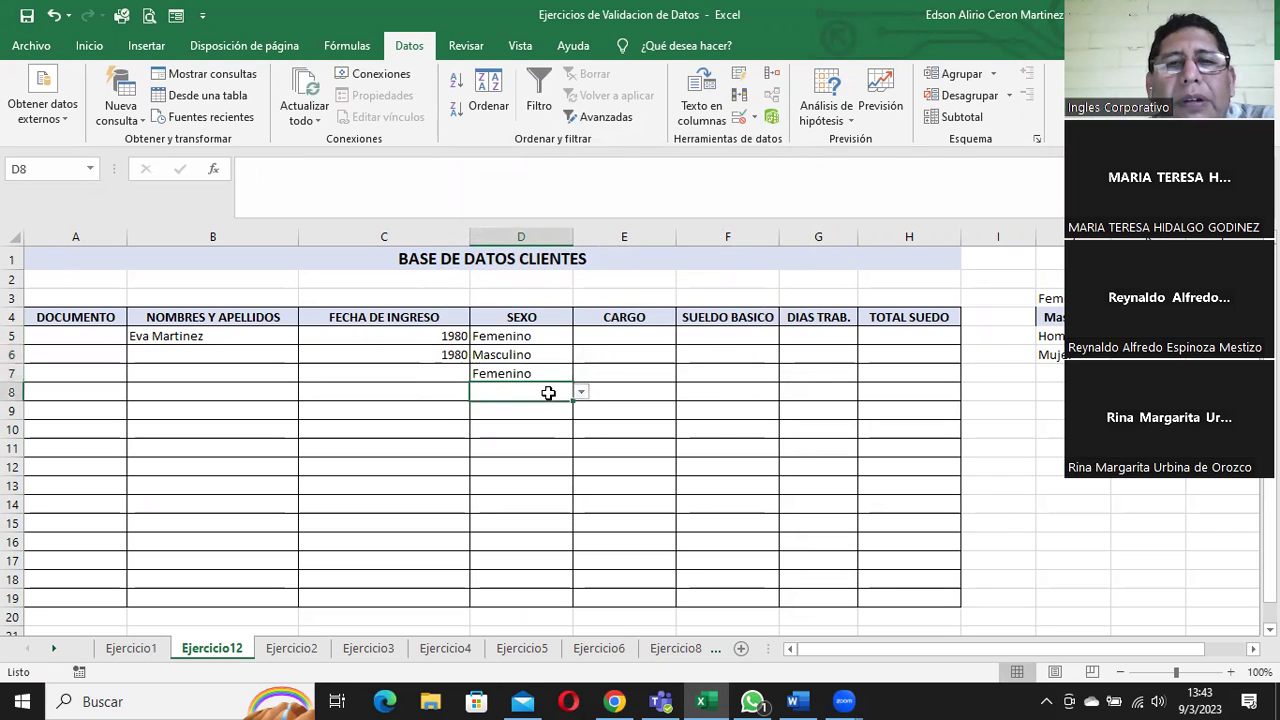
left_click(579, 393)
left_click(499, 424)
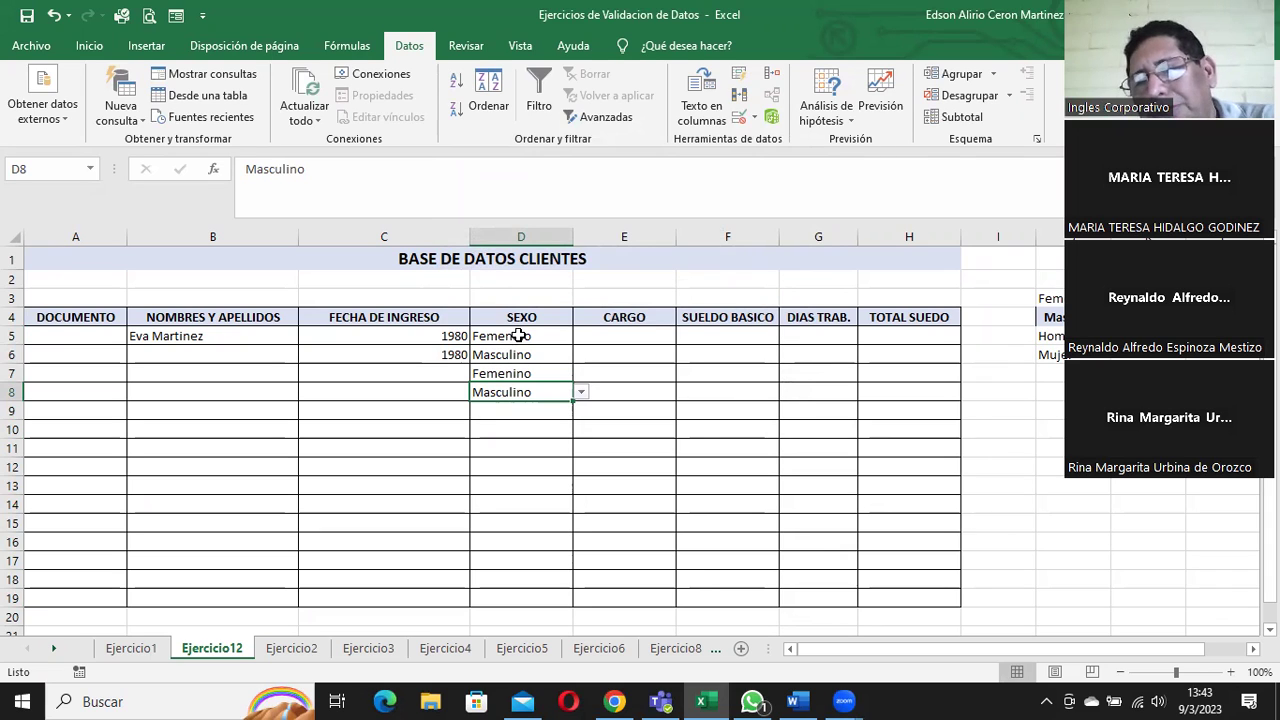
left_click(517, 336)
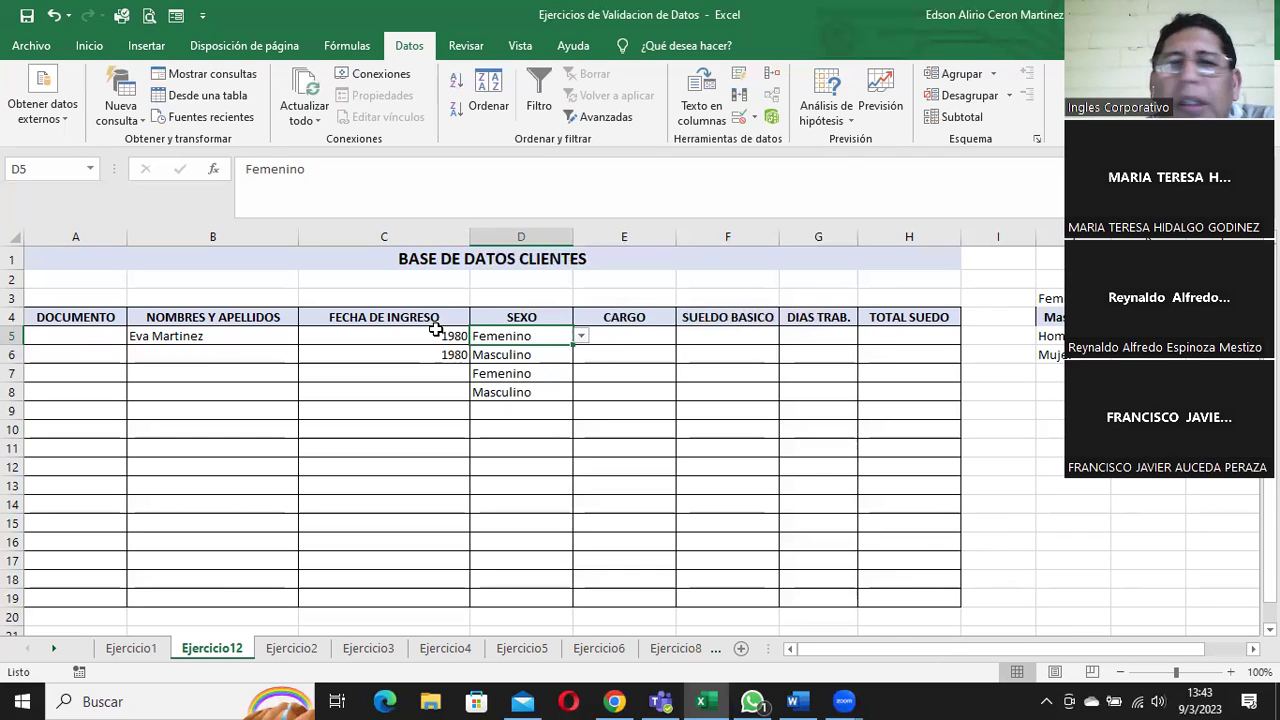
- Remove the data validation from D5:D19 using Borrar todos
left_click_drag(486, 334, 509, 599)
left_click(754, 118)
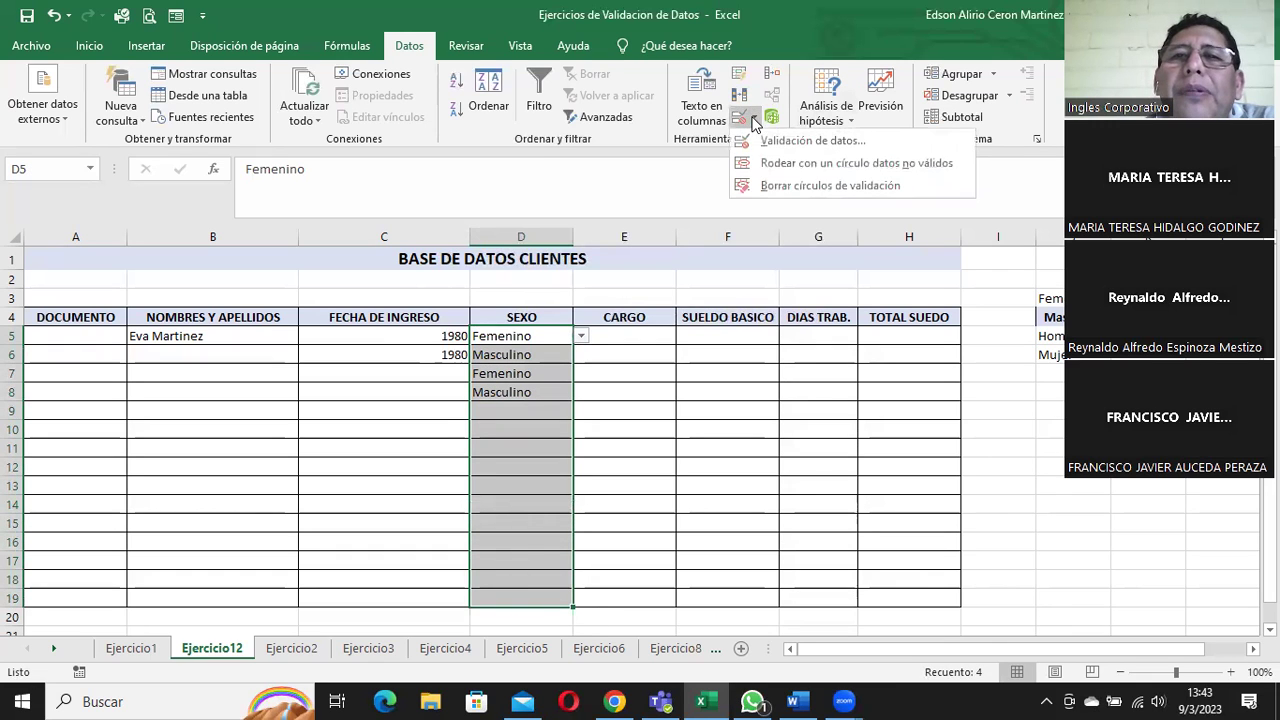
left_click(790, 140)
left_click(472, 352)
left_click(473, 385)
left_click(703, 385)
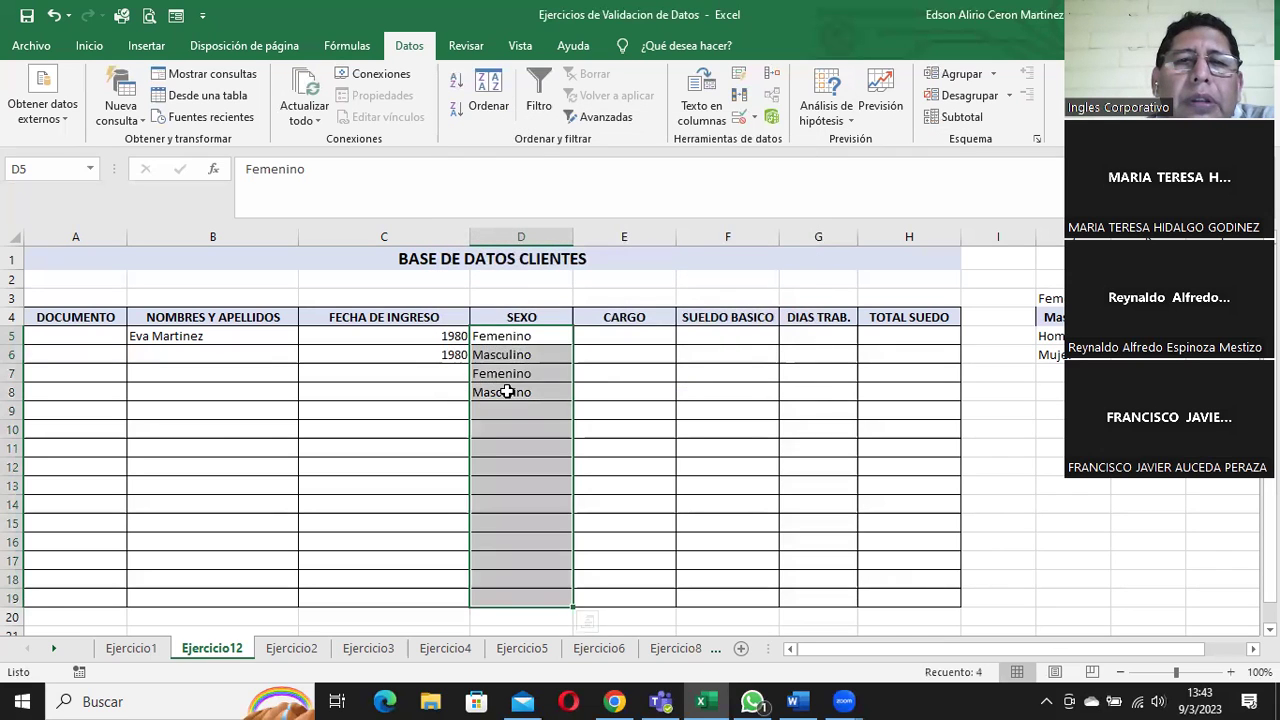
- Delete the picked values from the SEXO cells D5:D19 and reselect the range
left_click(515, 355)
left_click_drag(523, 336, 533, 612)
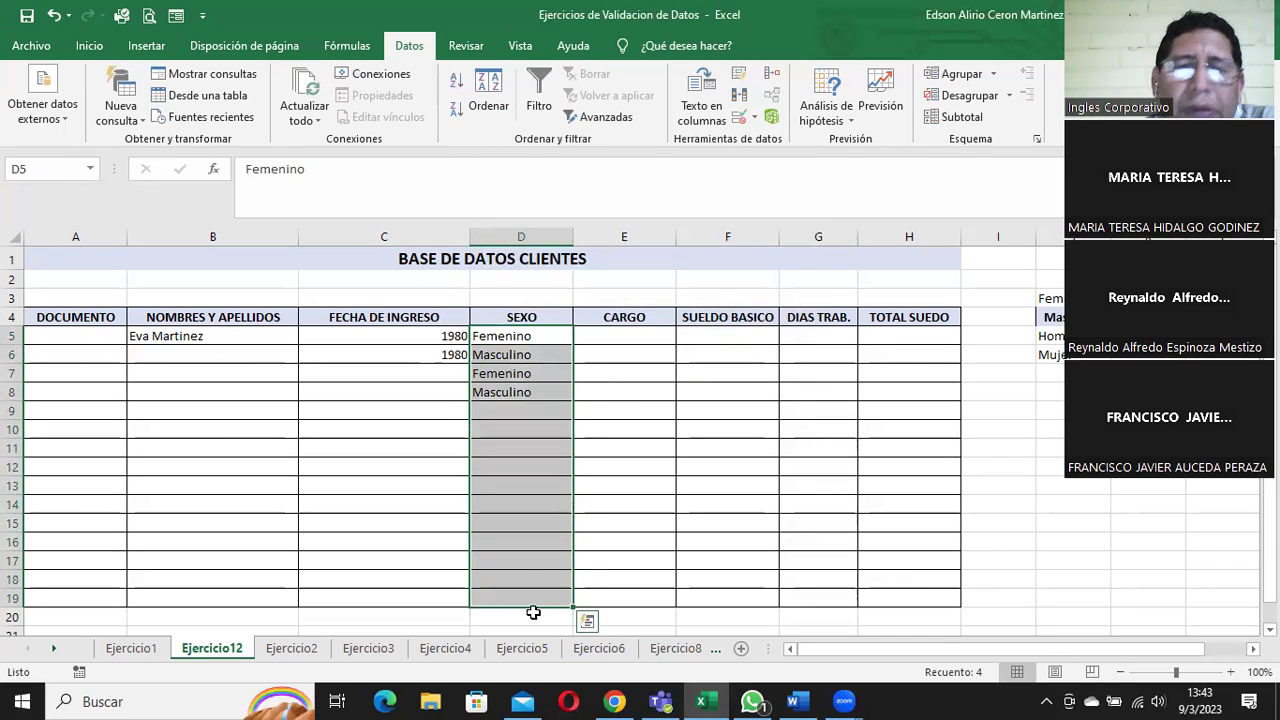
key("Delete")
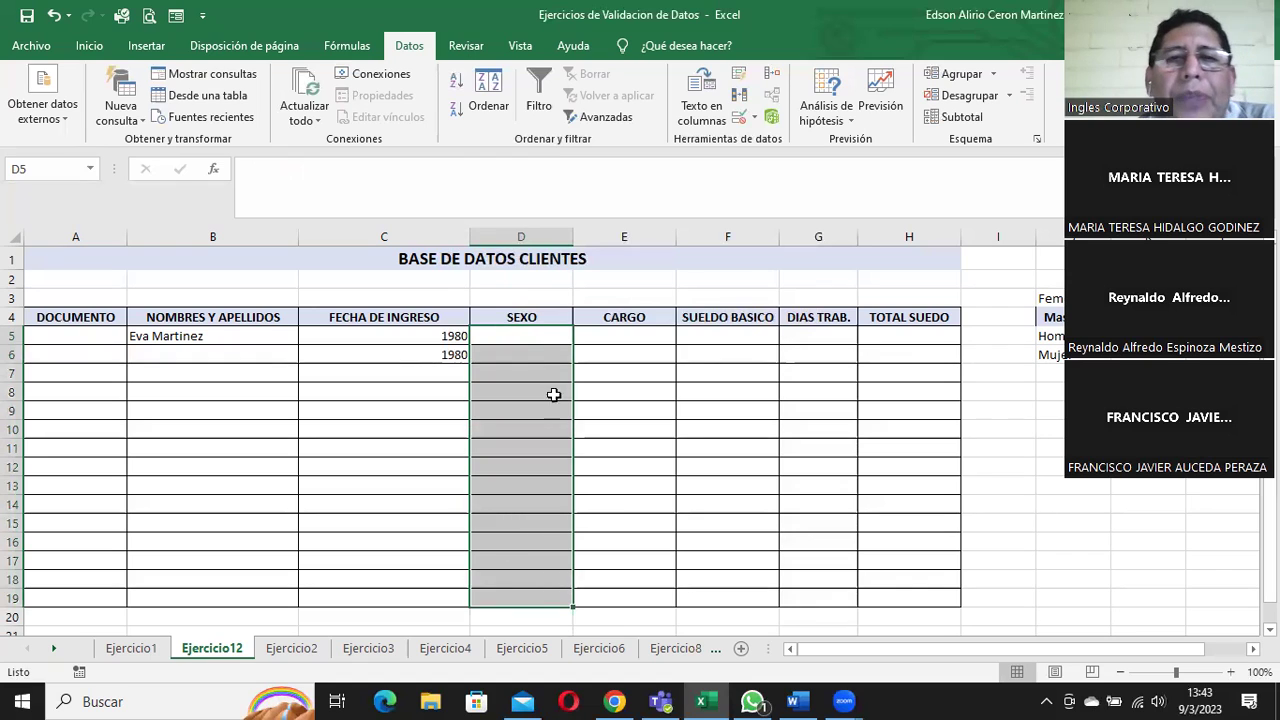
left_click(520, 337)
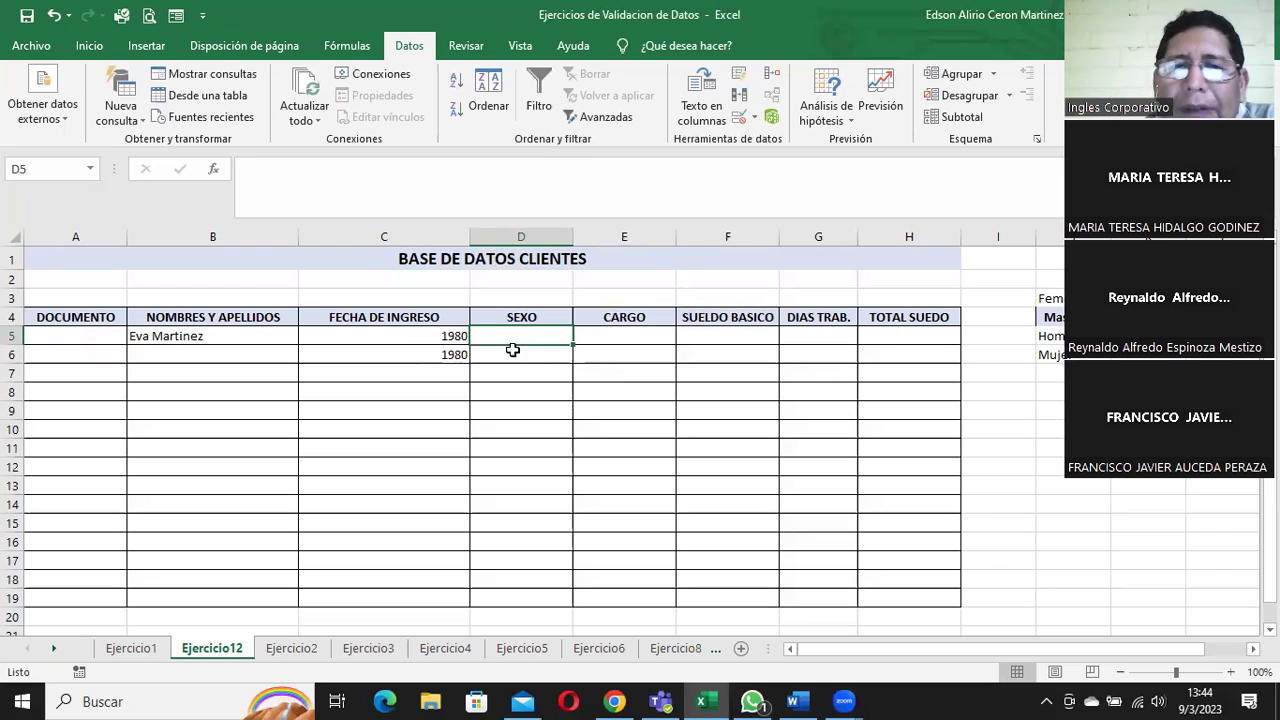
left_click_drag(503, 335, 503, 600)
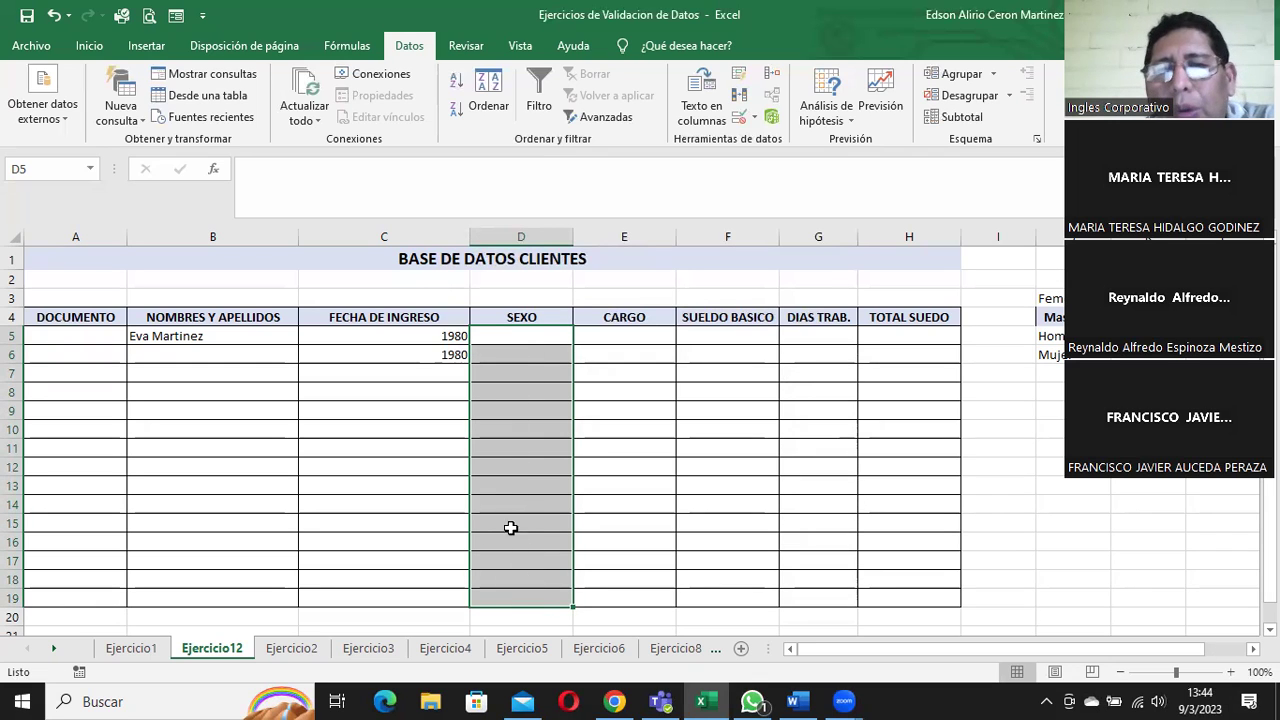
- Reapply a List validation on D5:D19 with source =$J$3:$J$4
left_click(105, 46)
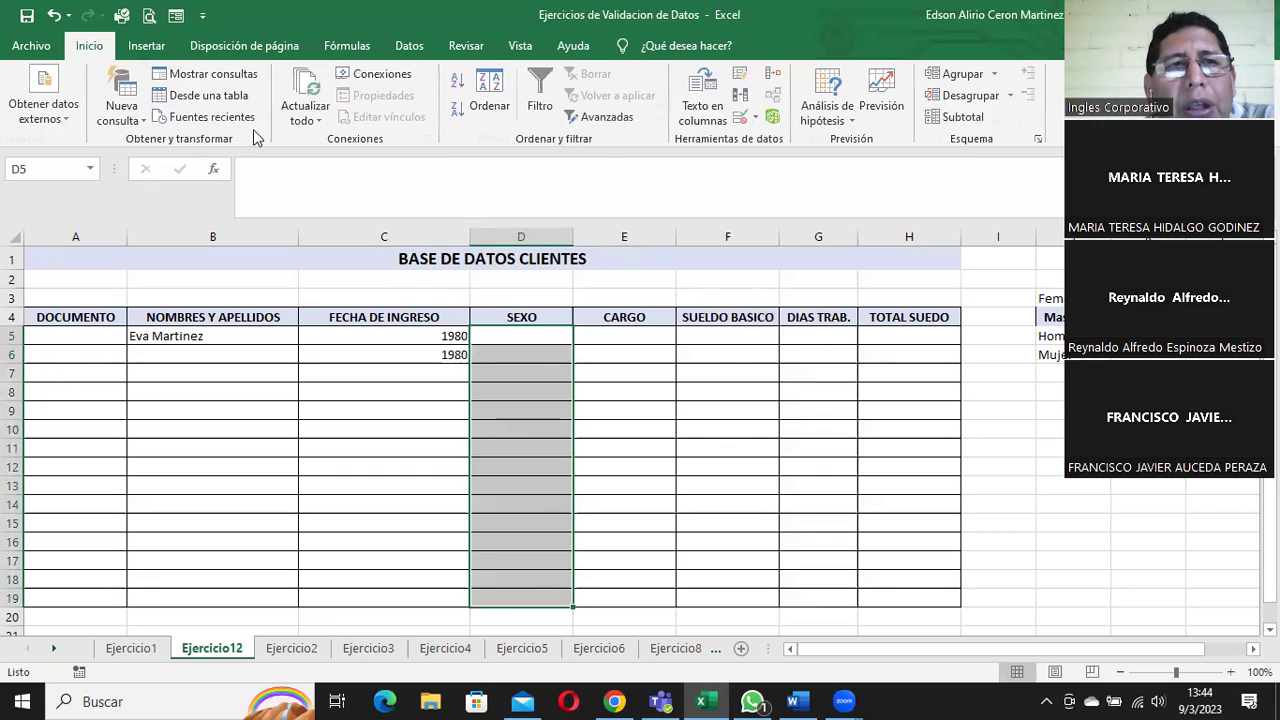
left_click(405, 48)
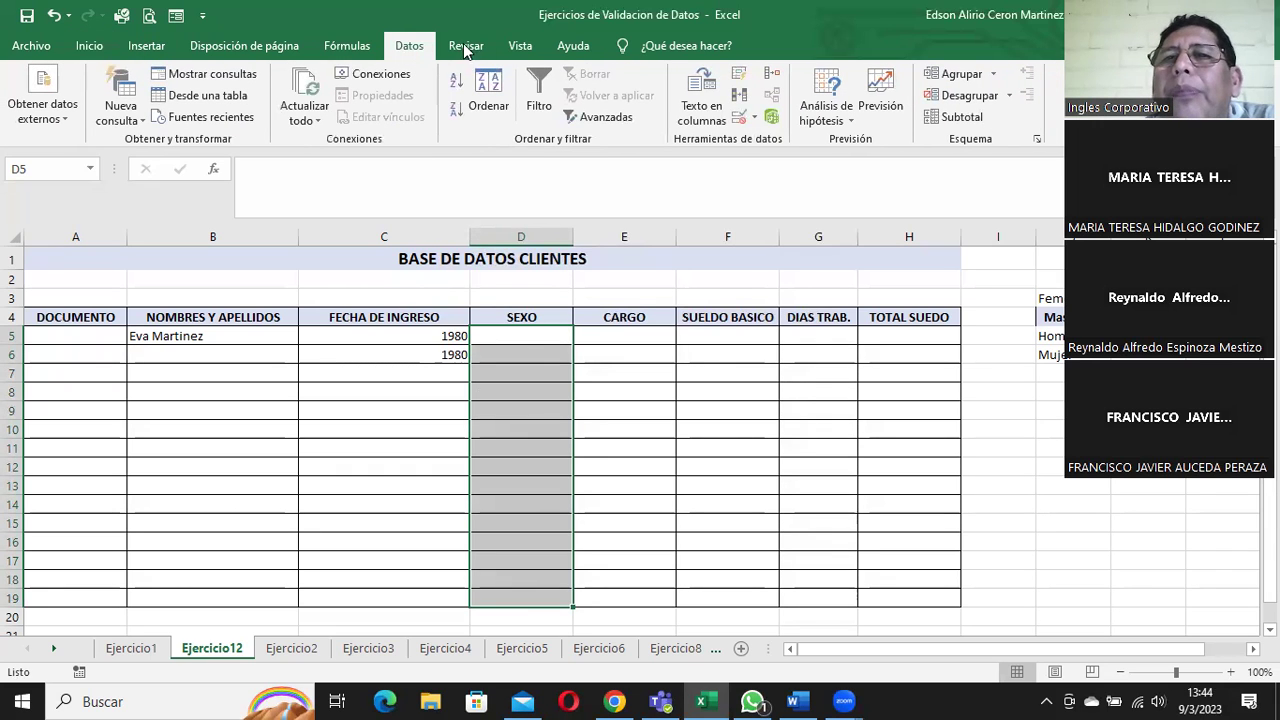
left_click(755, 120)
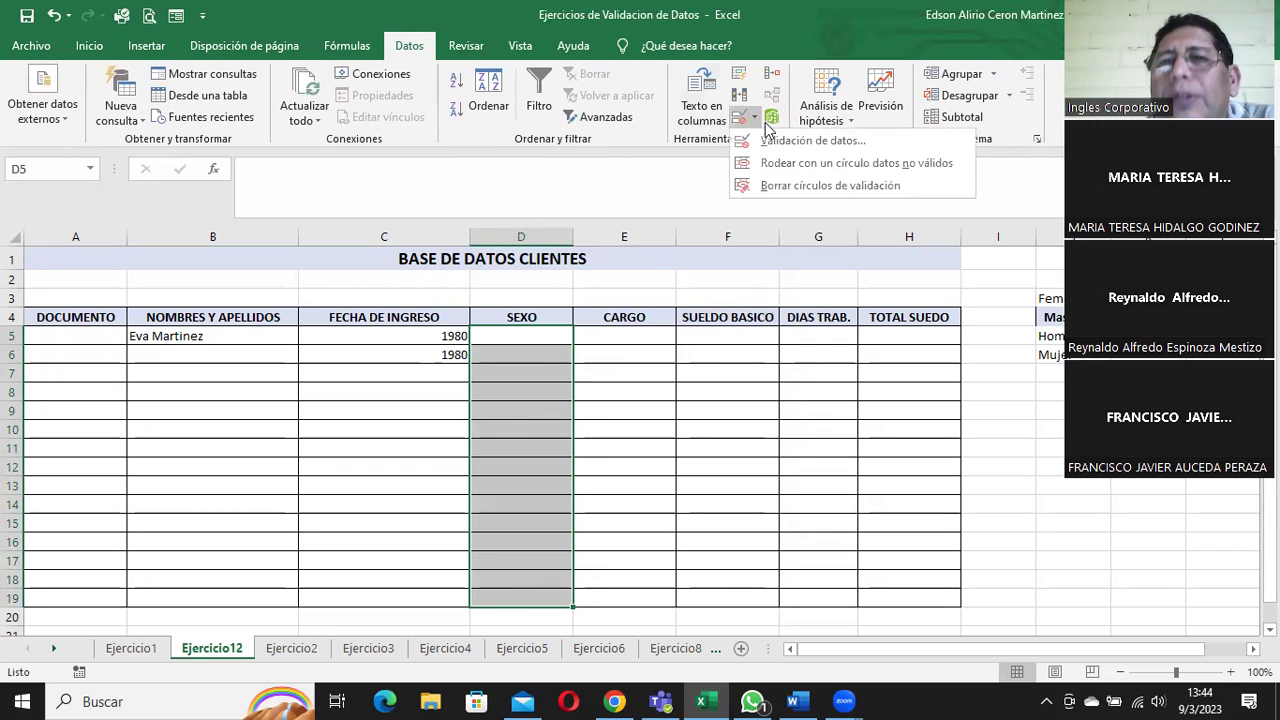
left_click(800, 140)
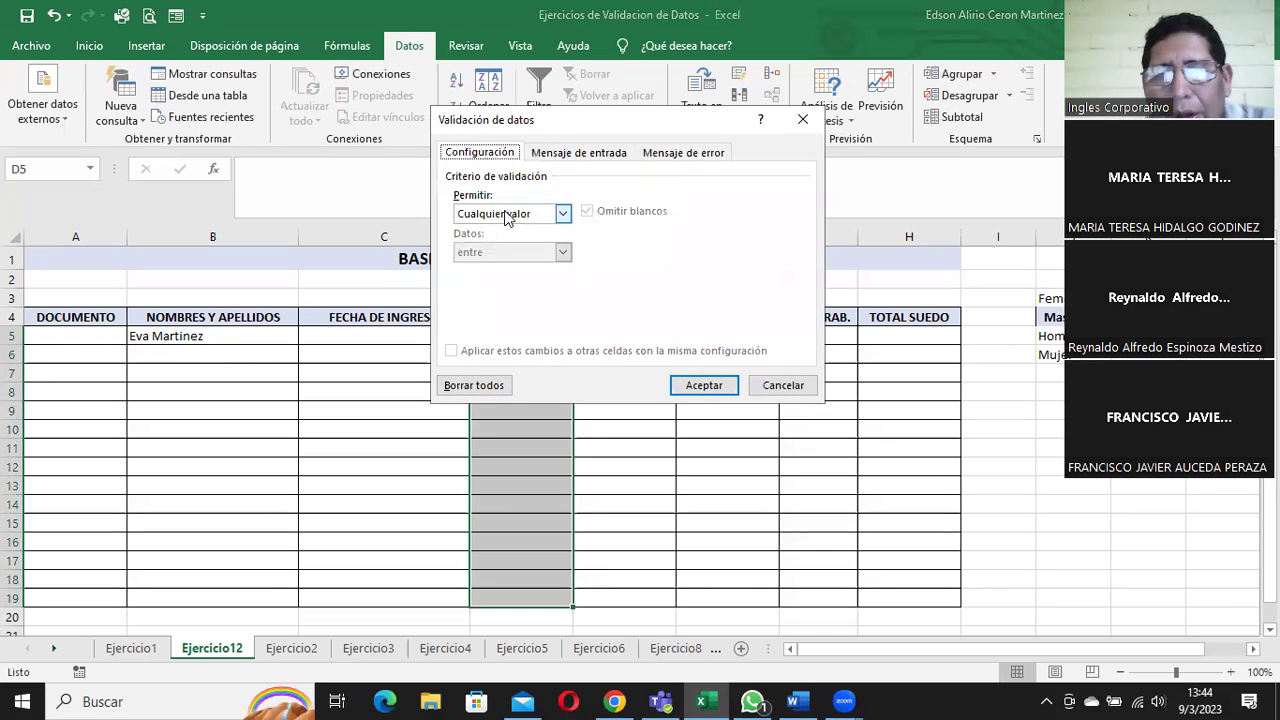
left_click(506, 214)
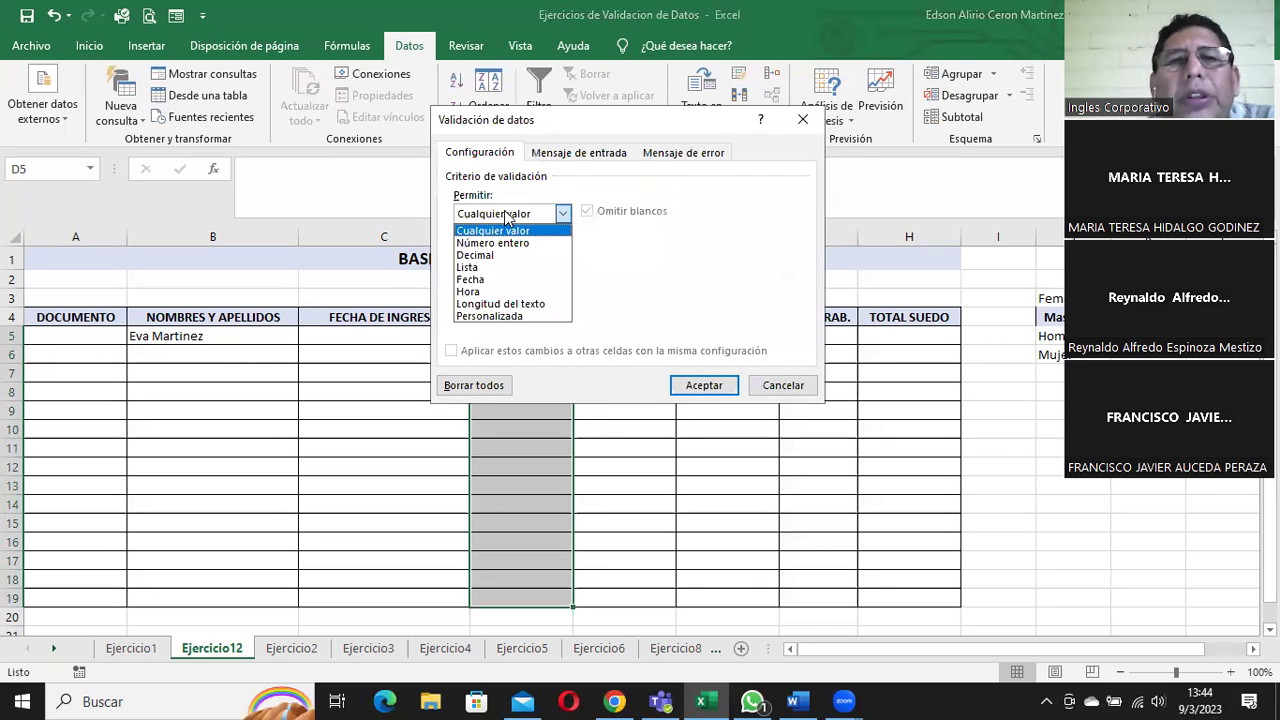
left_click(486, 268)
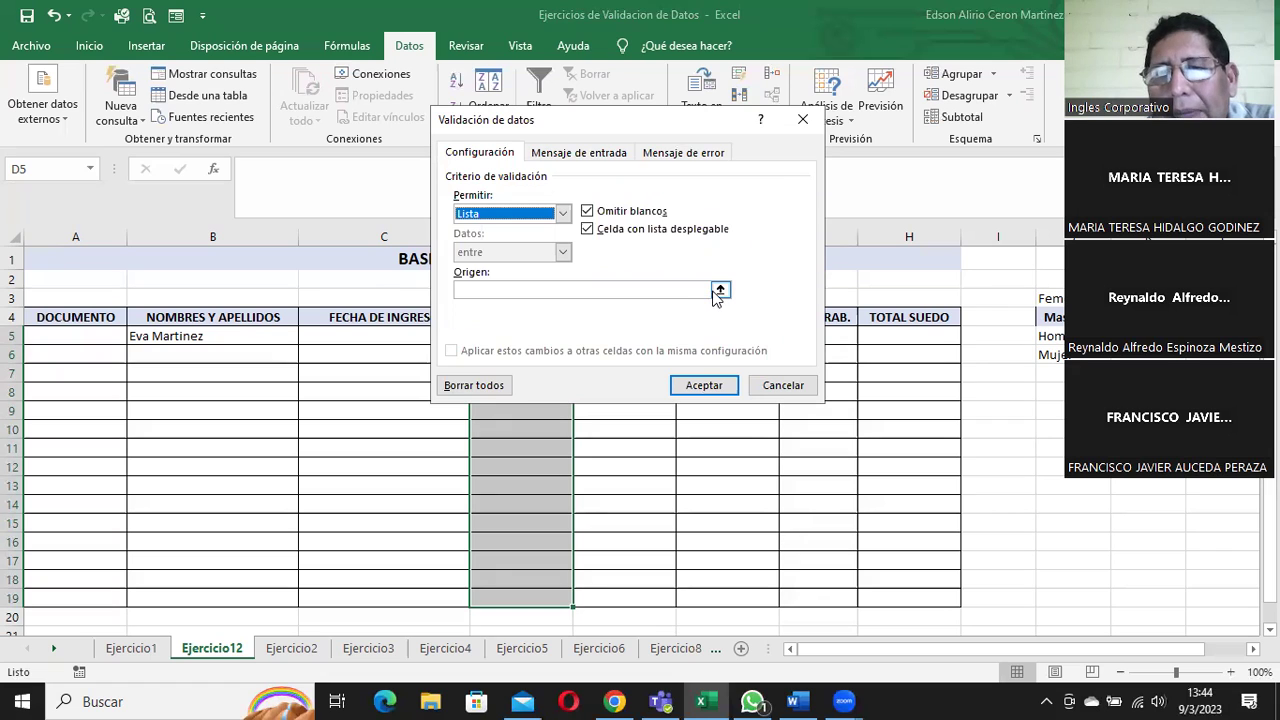
left_click(720, 290)
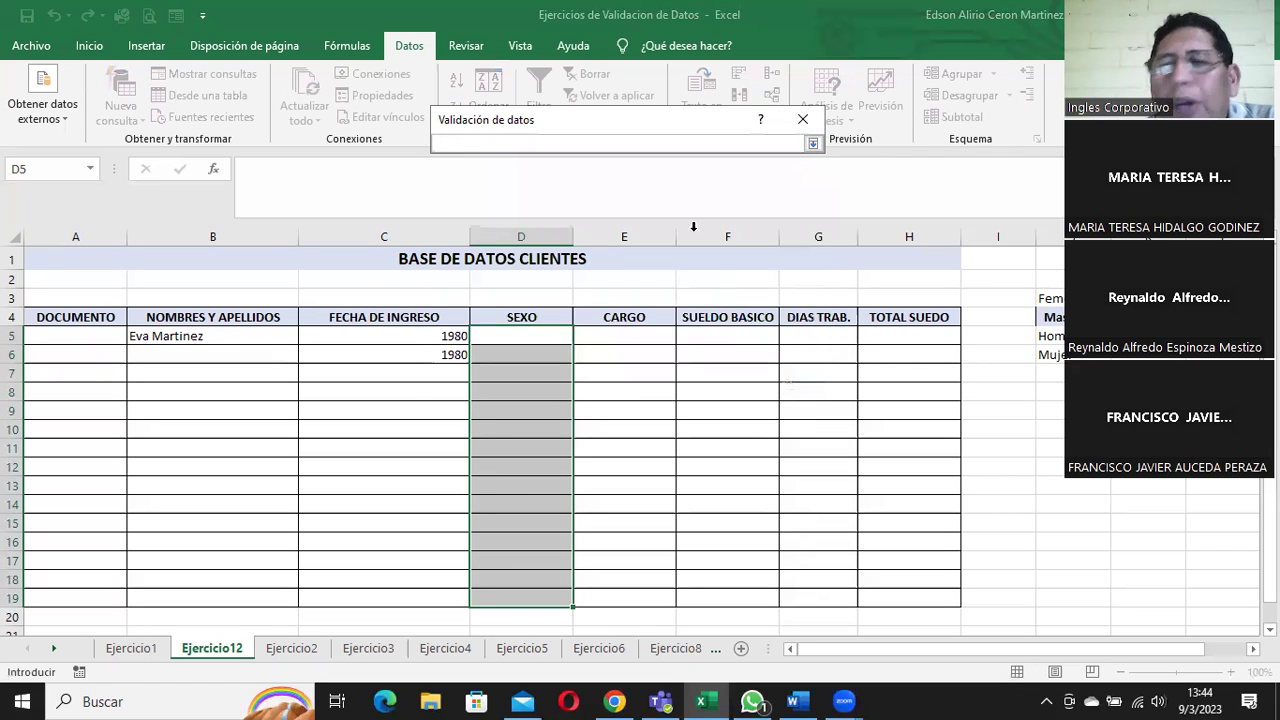
left_click_drag(1050, 298, 1050, 317)
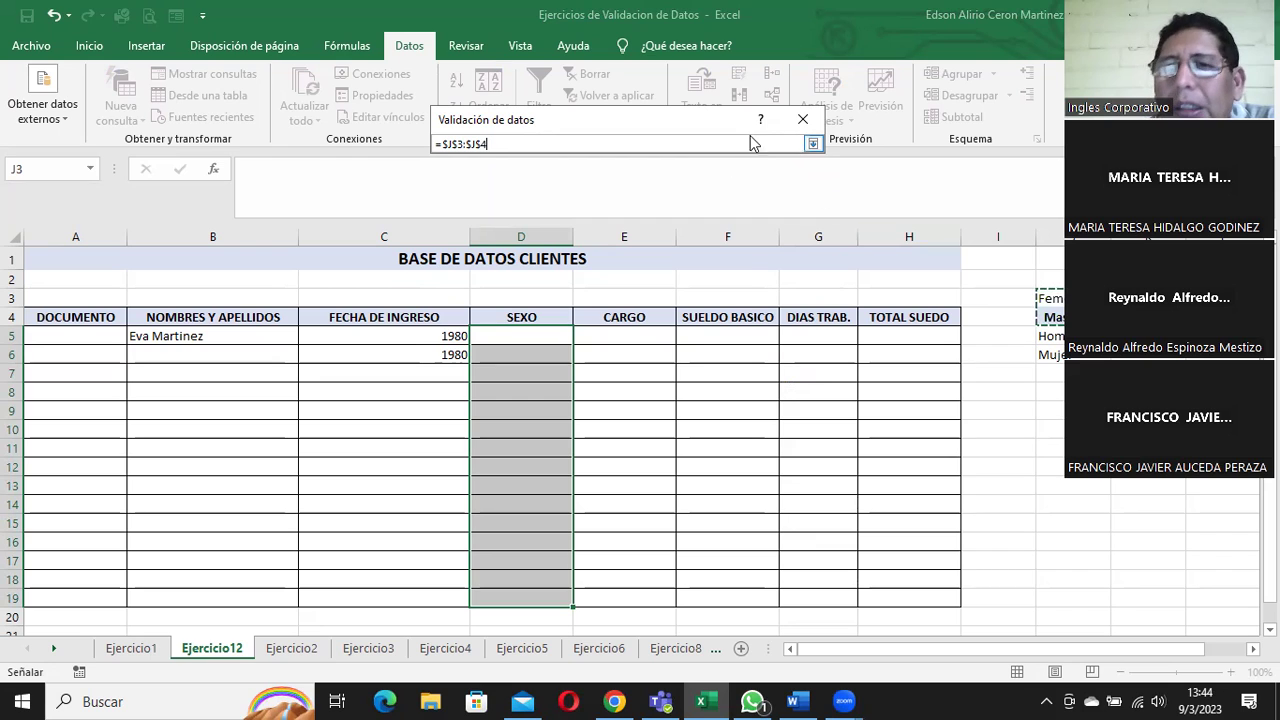
left_click(812, 145)
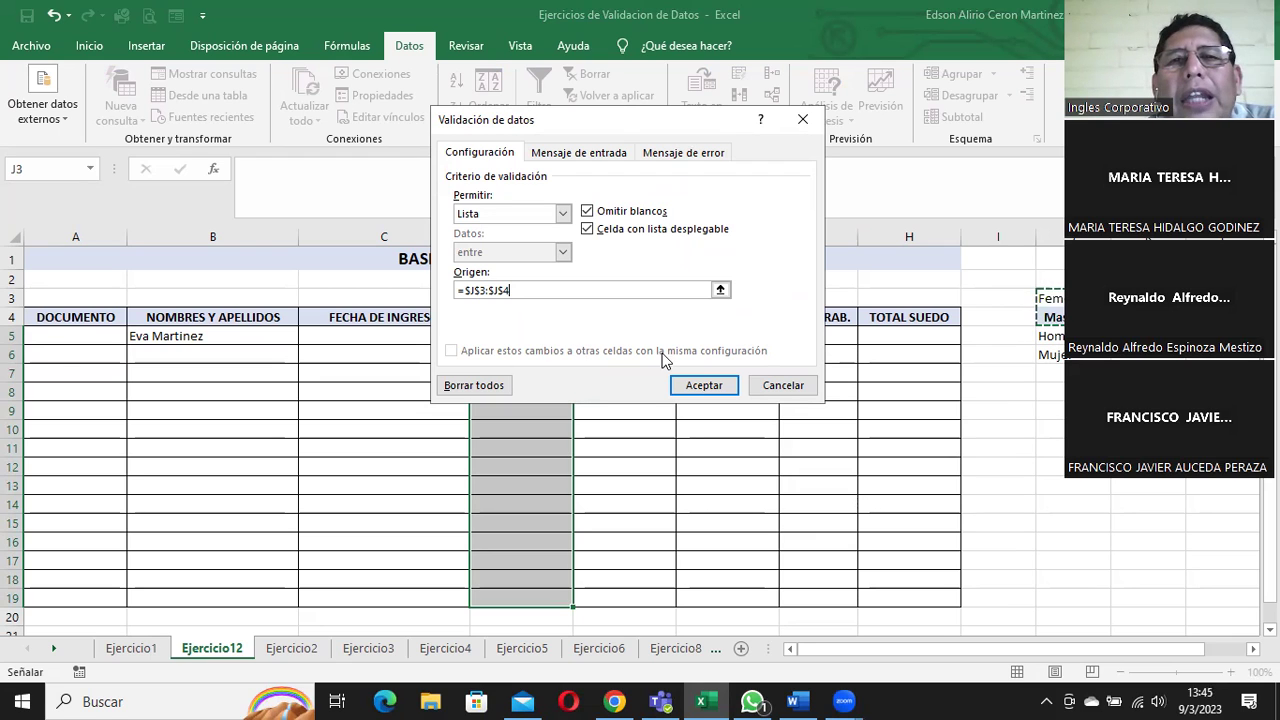
left_click(721, 388)
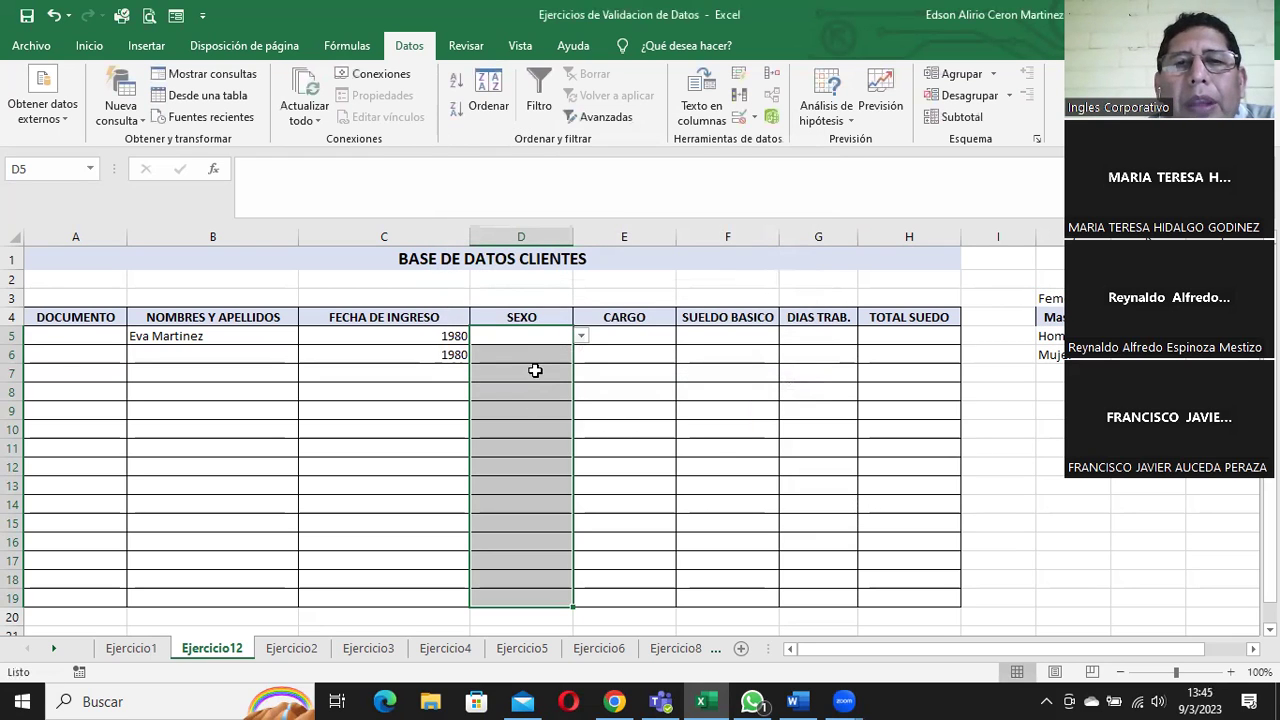
- Choose Femenino for D5 and Masculino for D6 and D7 from the dropdowns
left_click(533, 340)
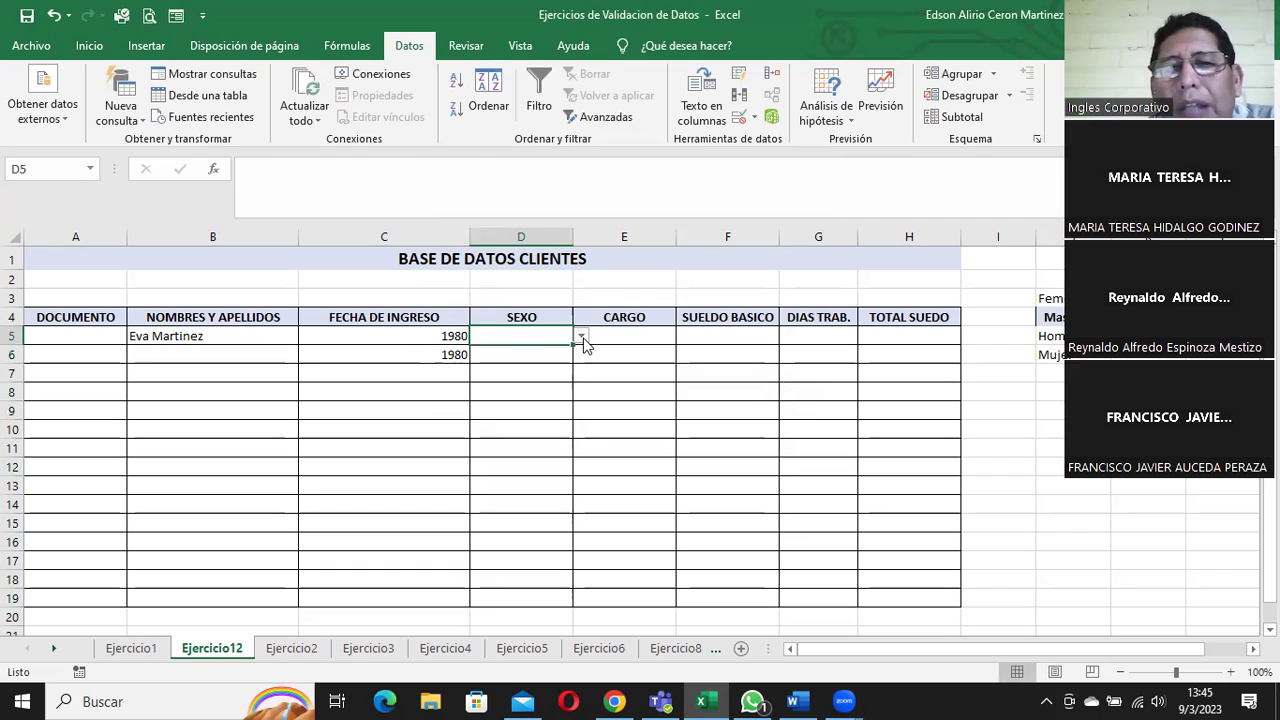
left_click(582, 337)
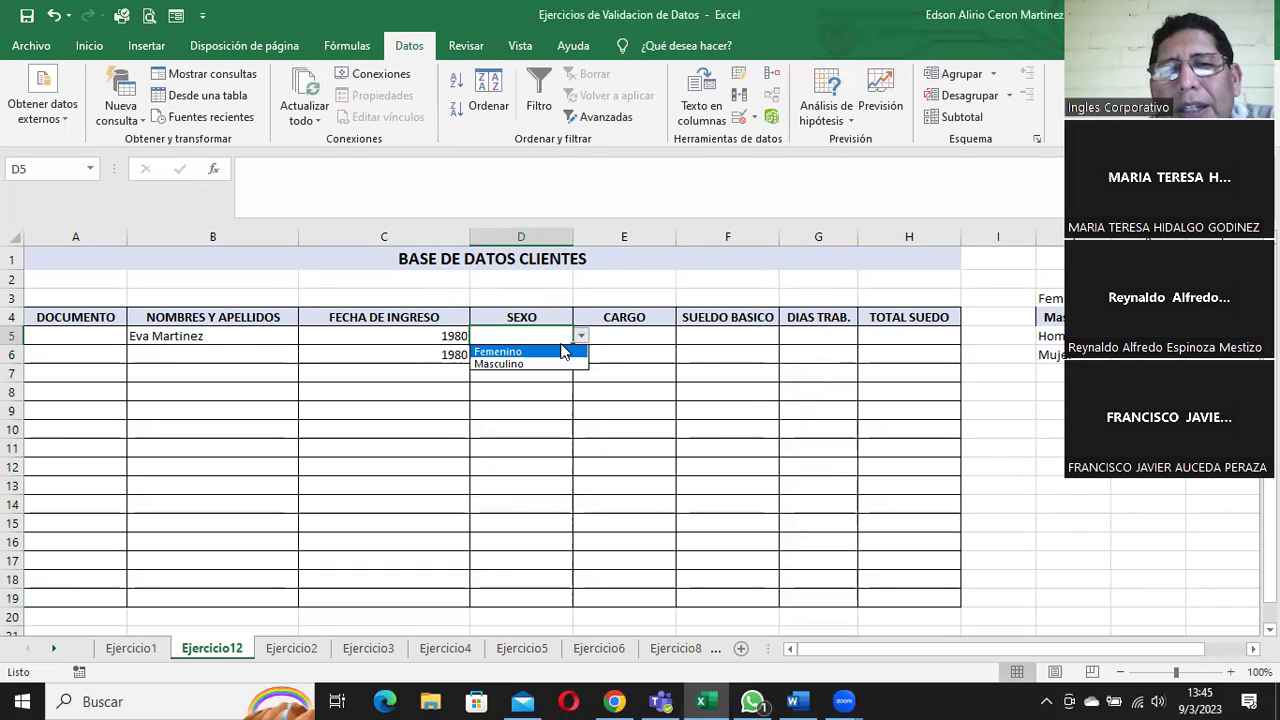
left_click(555, 353)
left_click(543, 352)
left_click(580, 355)
key("Escape")
left_click(580, 355)
left_click(510, 383)
left_click(579, 373)
left_click(579, 373)
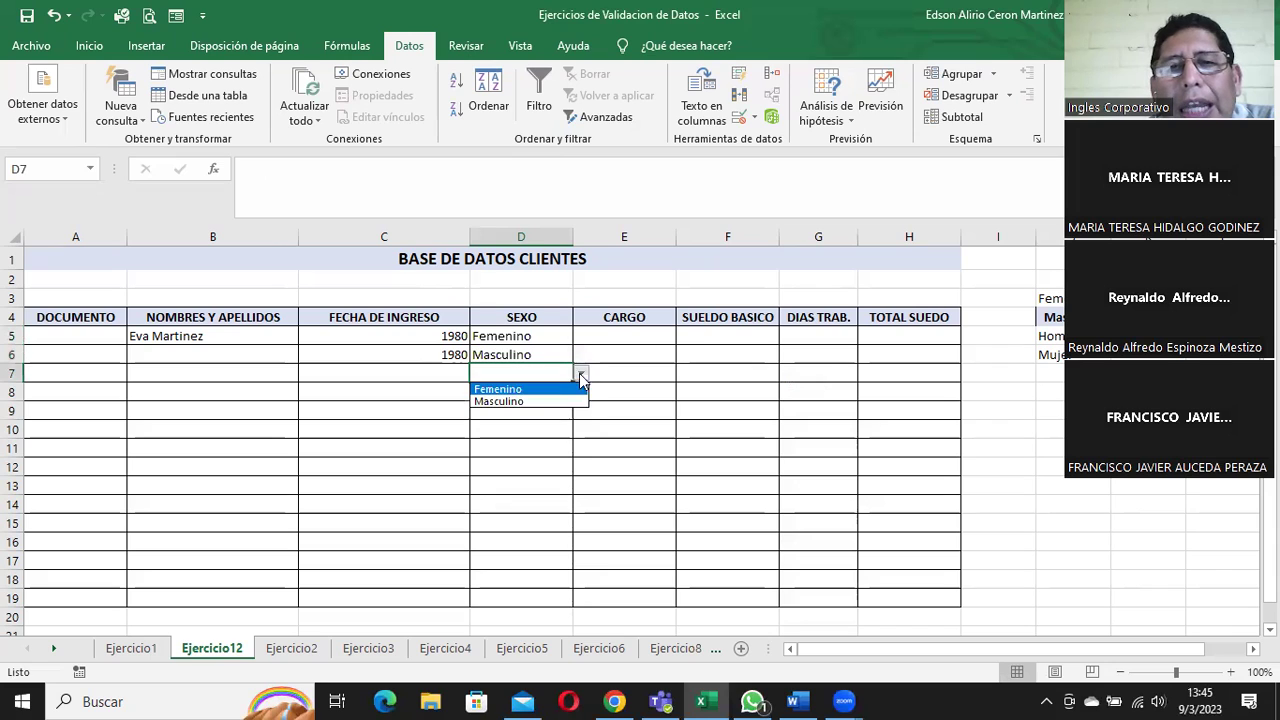
left_click(538, 401)
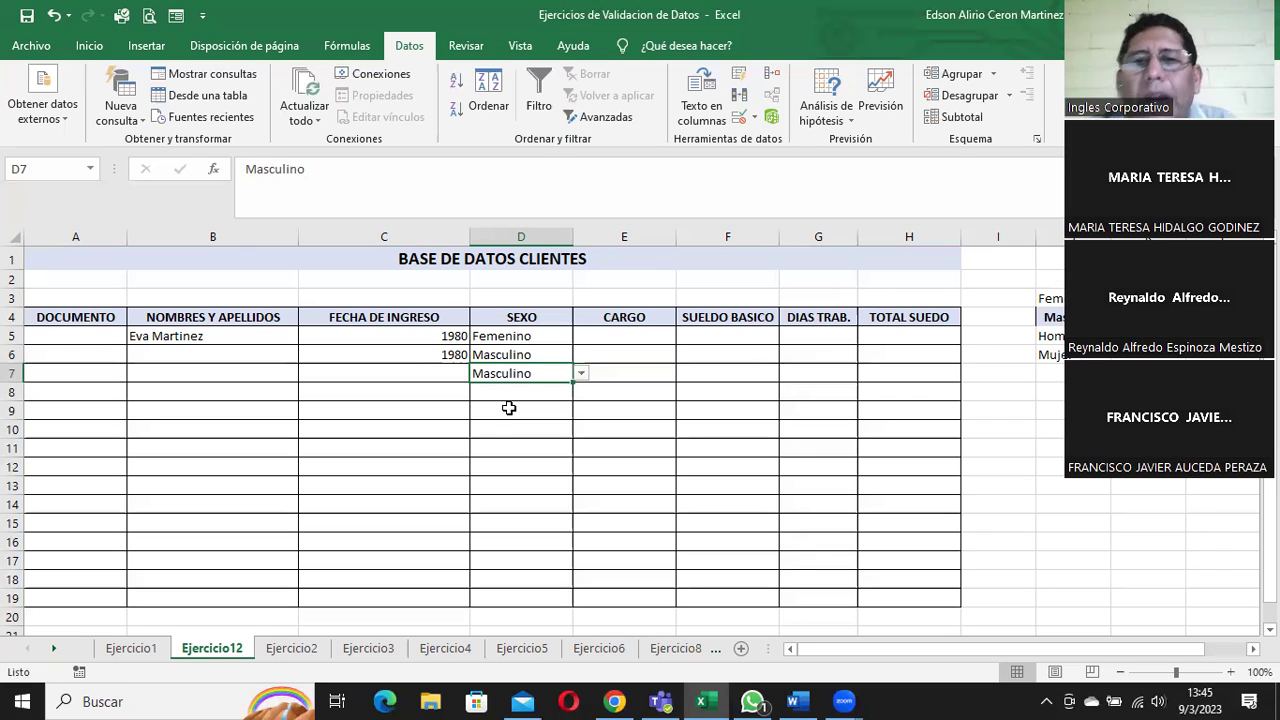
- Type the job titles Ingeniero, Abogado, Consultor, Doctor and Empleado into L3:L7
left_click(608, 335)
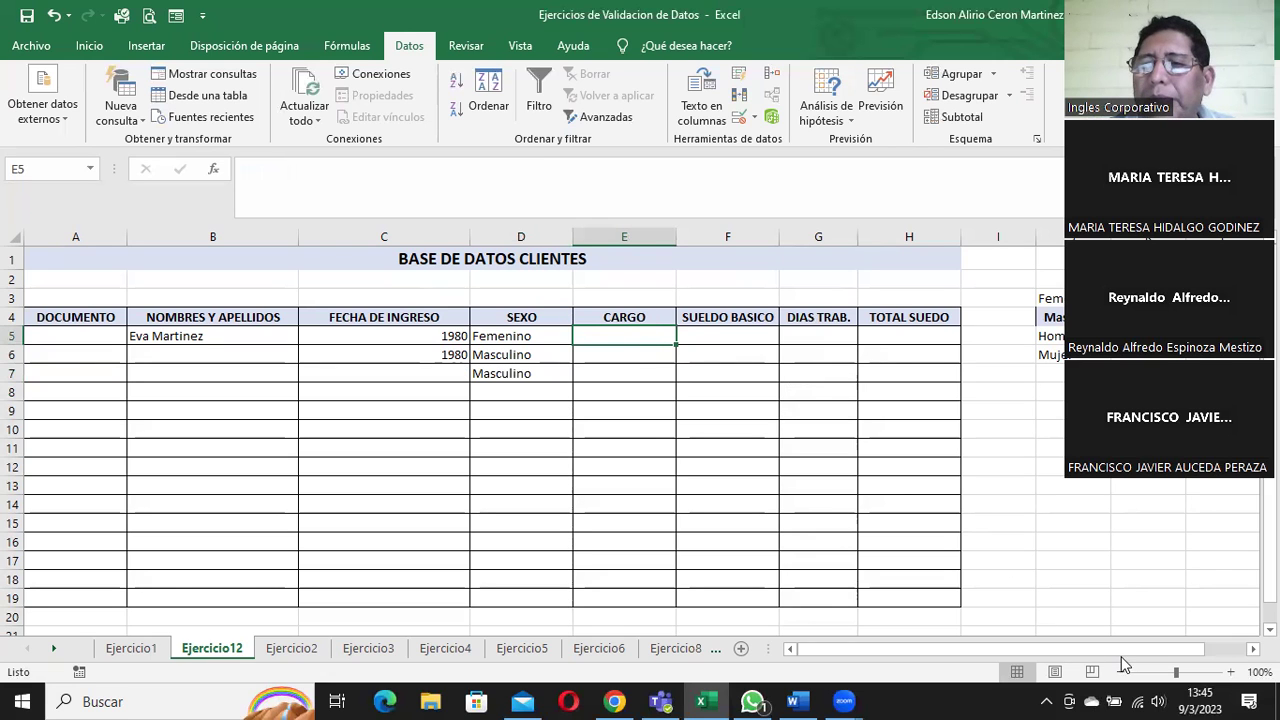
scroll(640, 430, "right", 3)
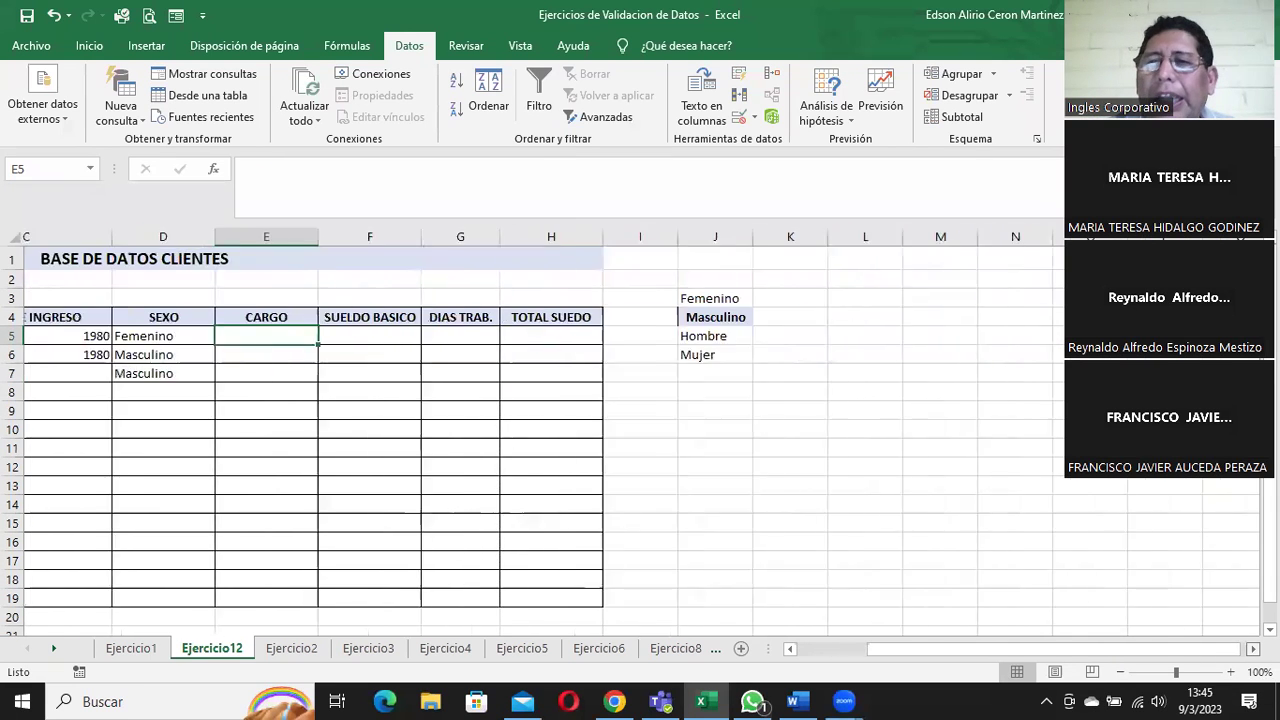
left_click(765, 299)
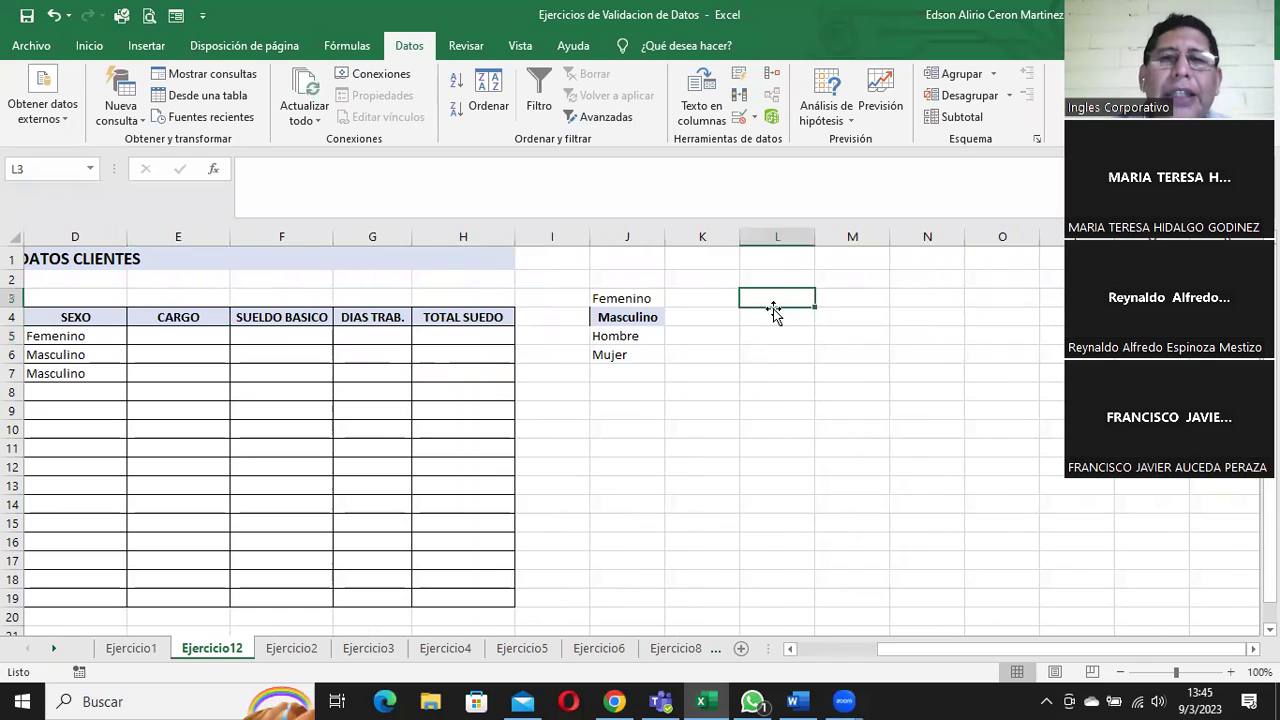
type("Ingeniero")
key("Return")
type("a")
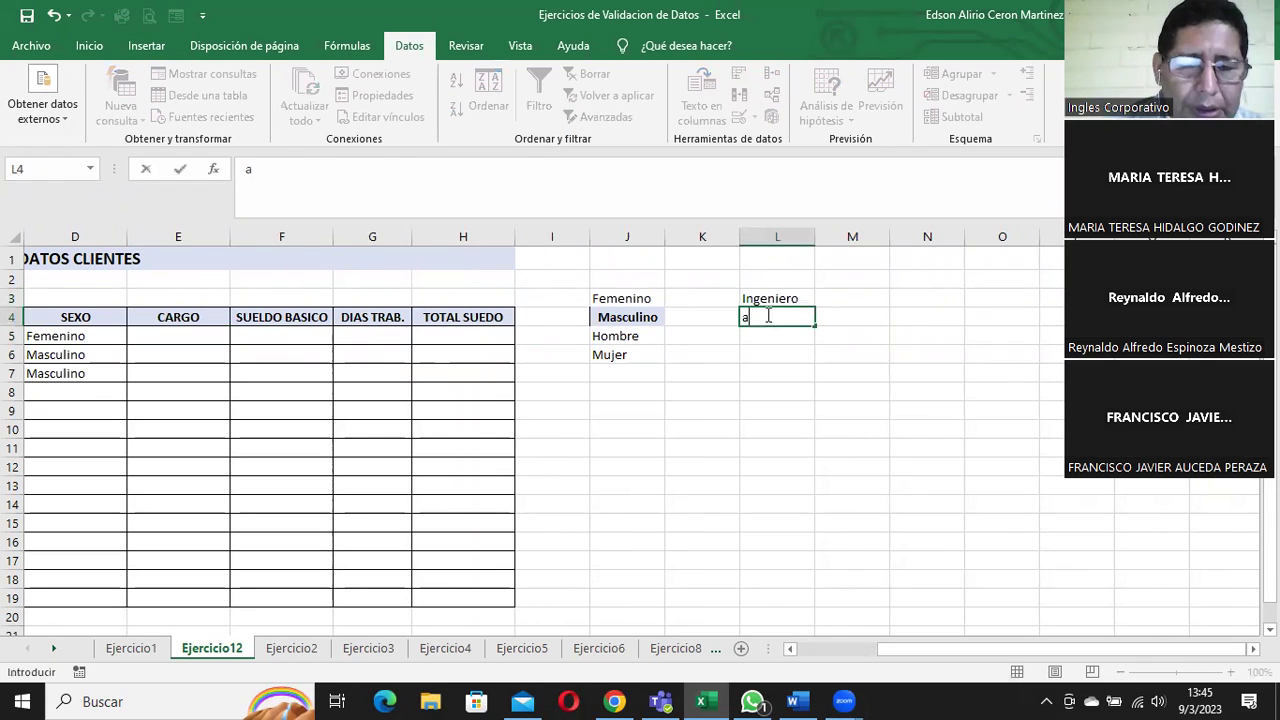
key("BackSpace")
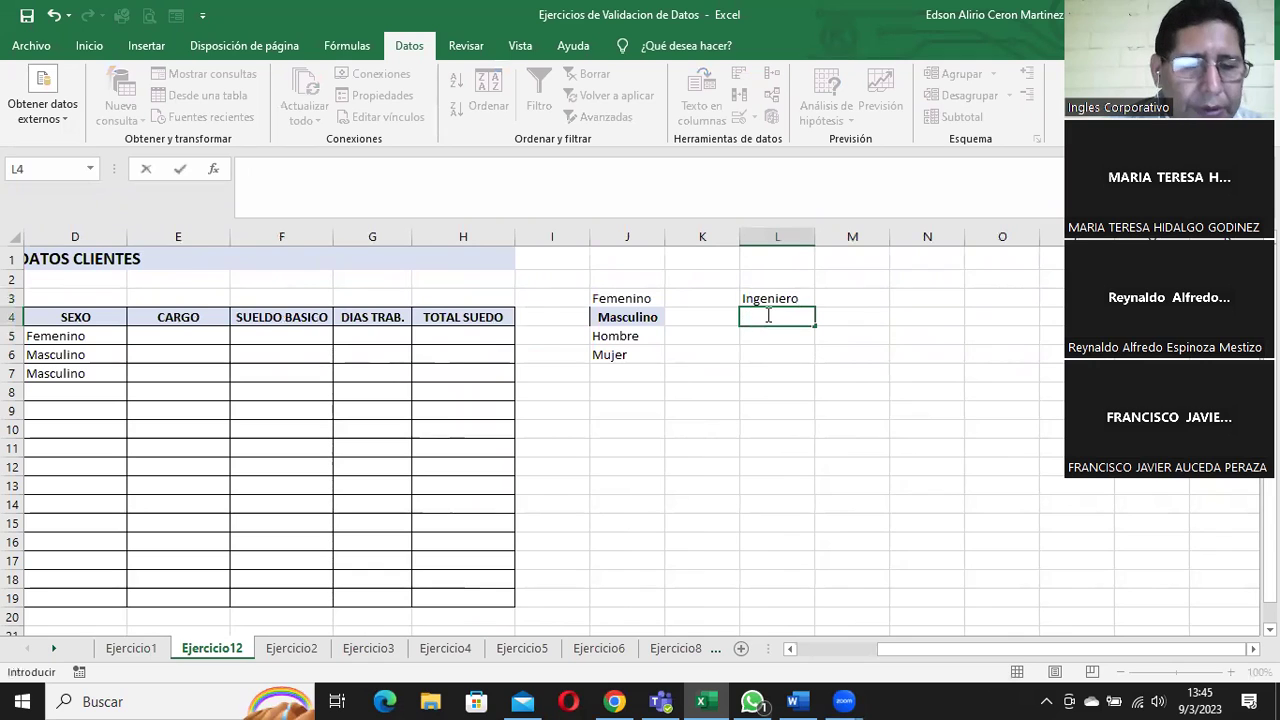
type("Abogad o")
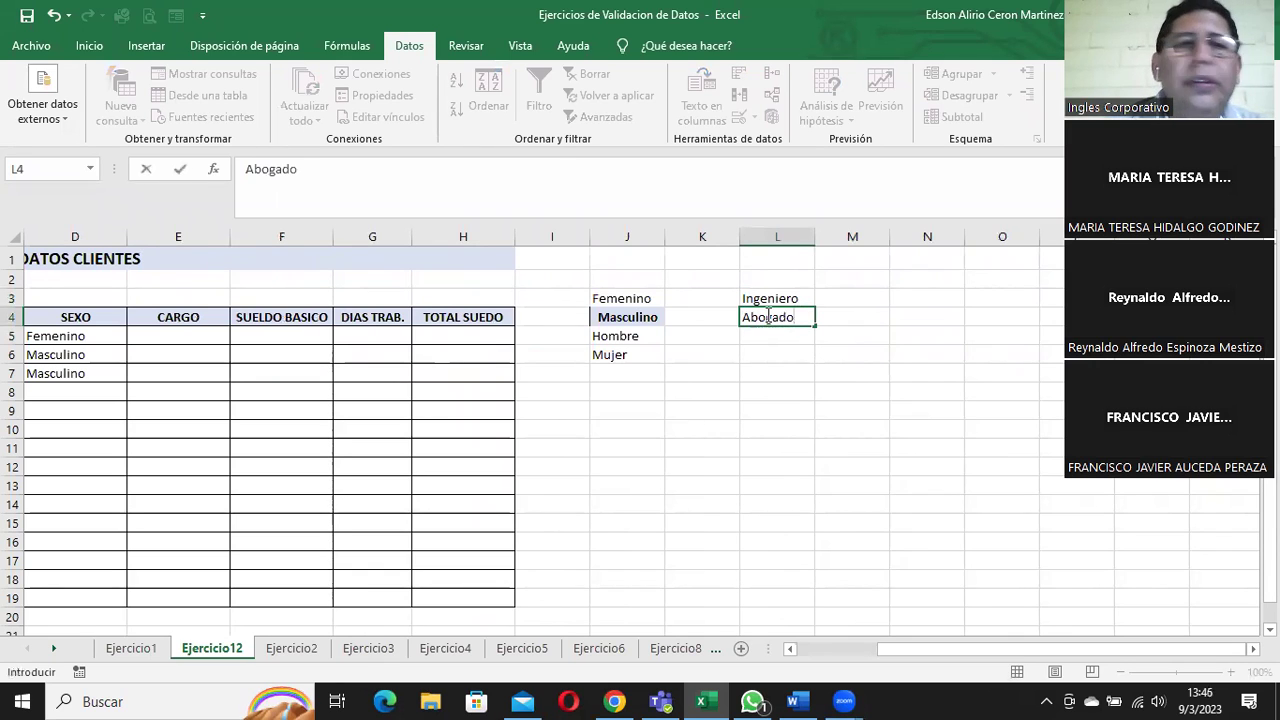
key("Return")
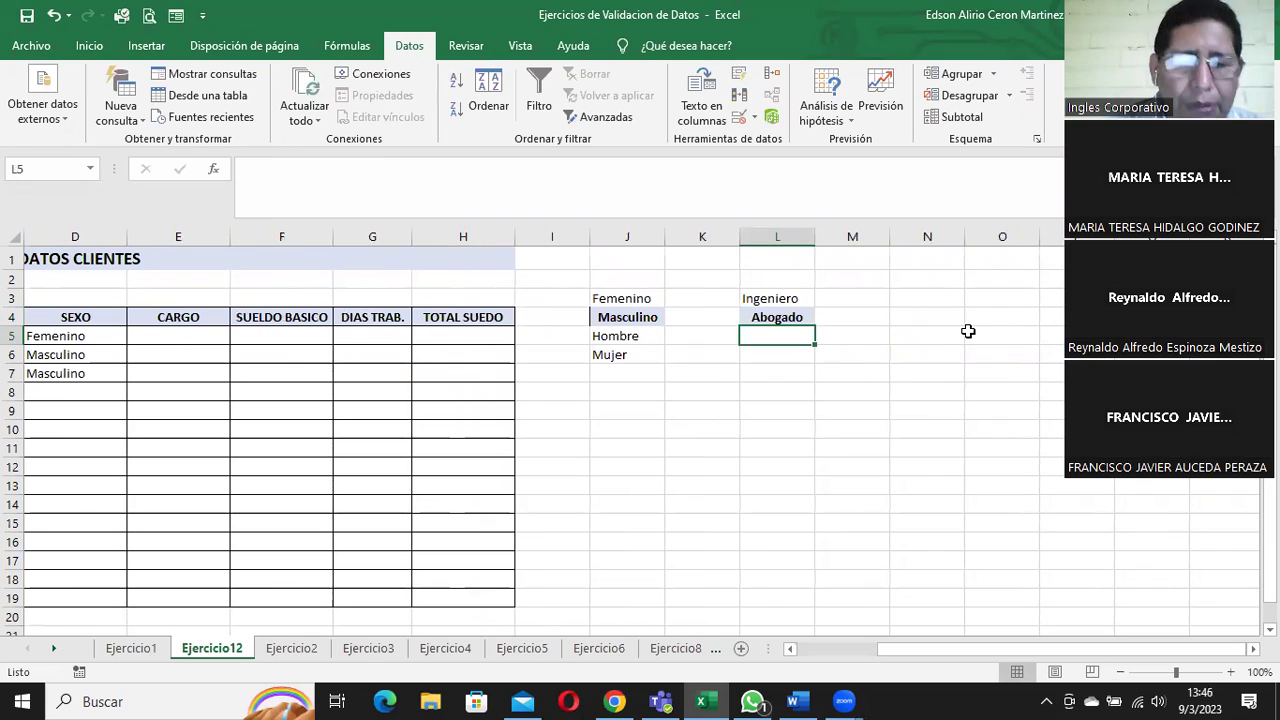
type("Consultor")
key("Return")
type("Docy")
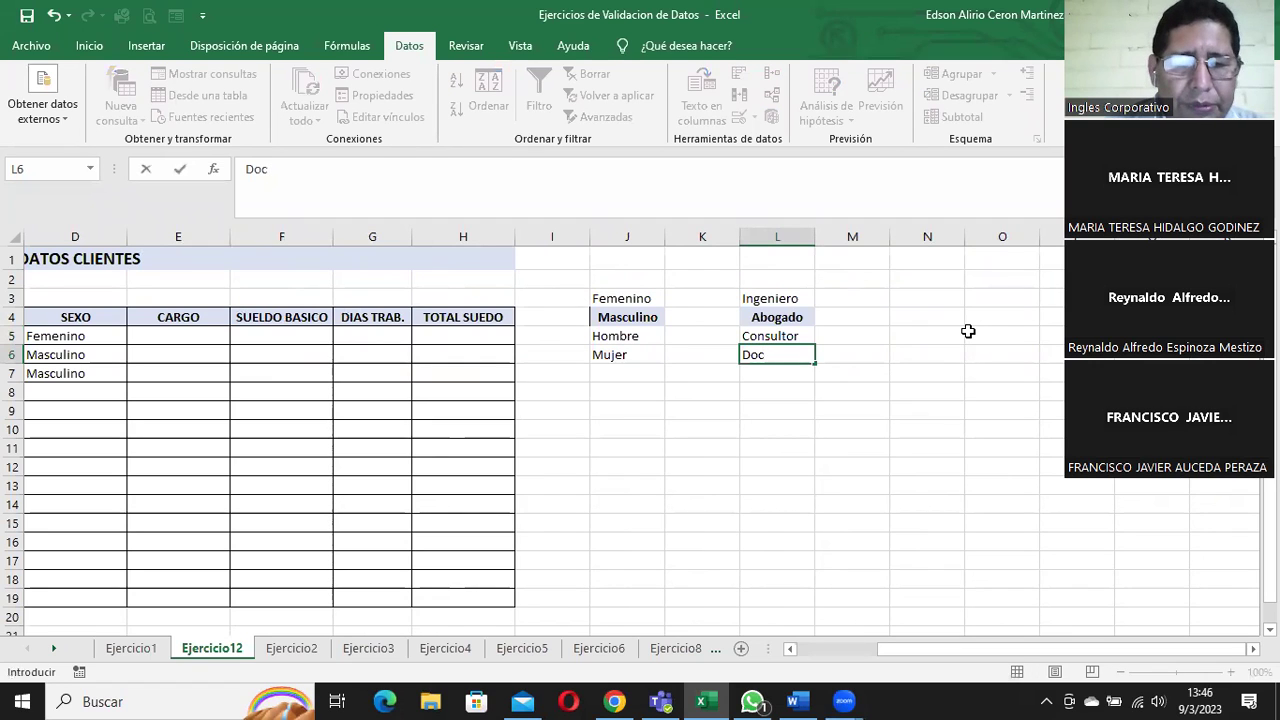
key("Return")
type("Empela")
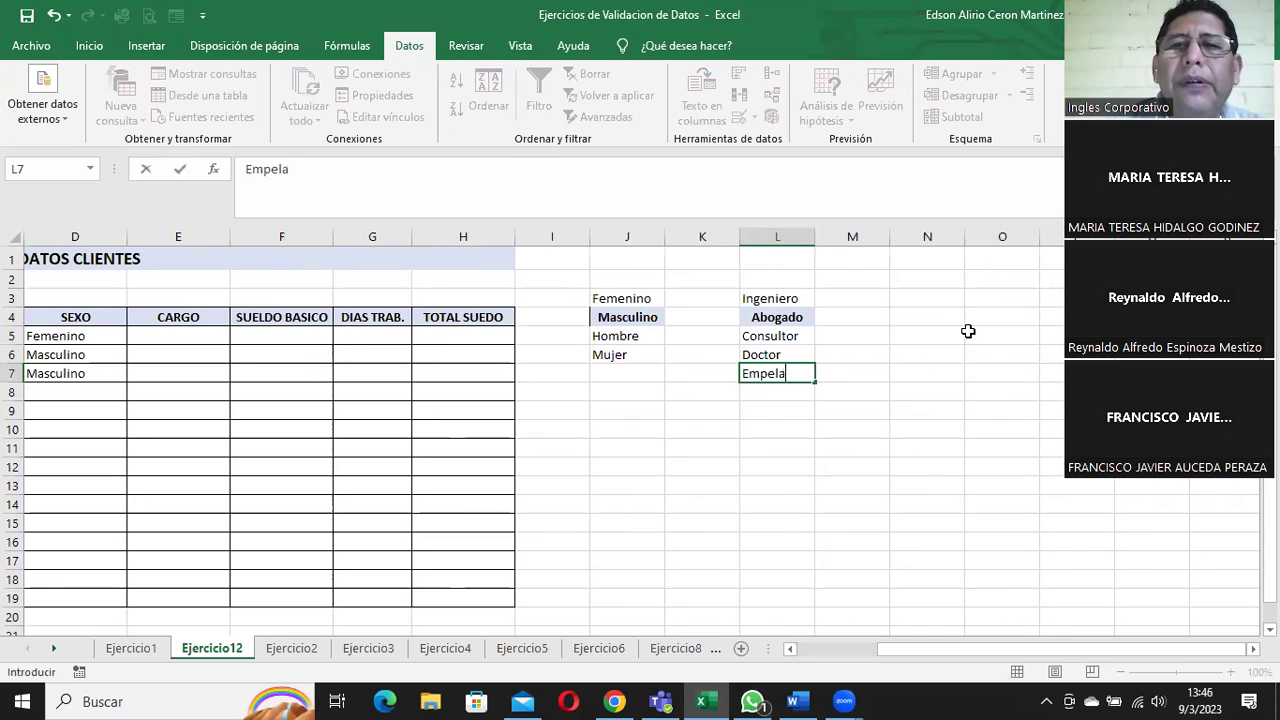
type("leado")
key("Return")
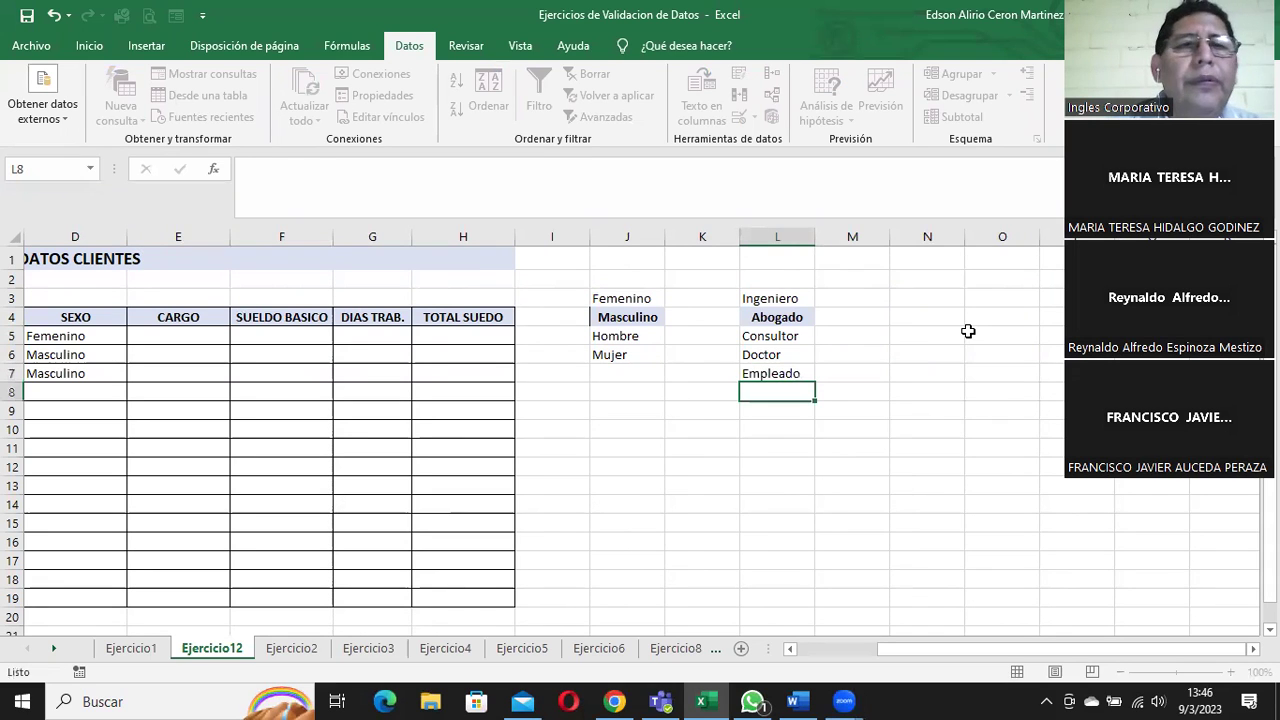
- Add Secretaria in L8 and select the job-title list L3:L8
left_click_drag(979, 657, 899, 657)
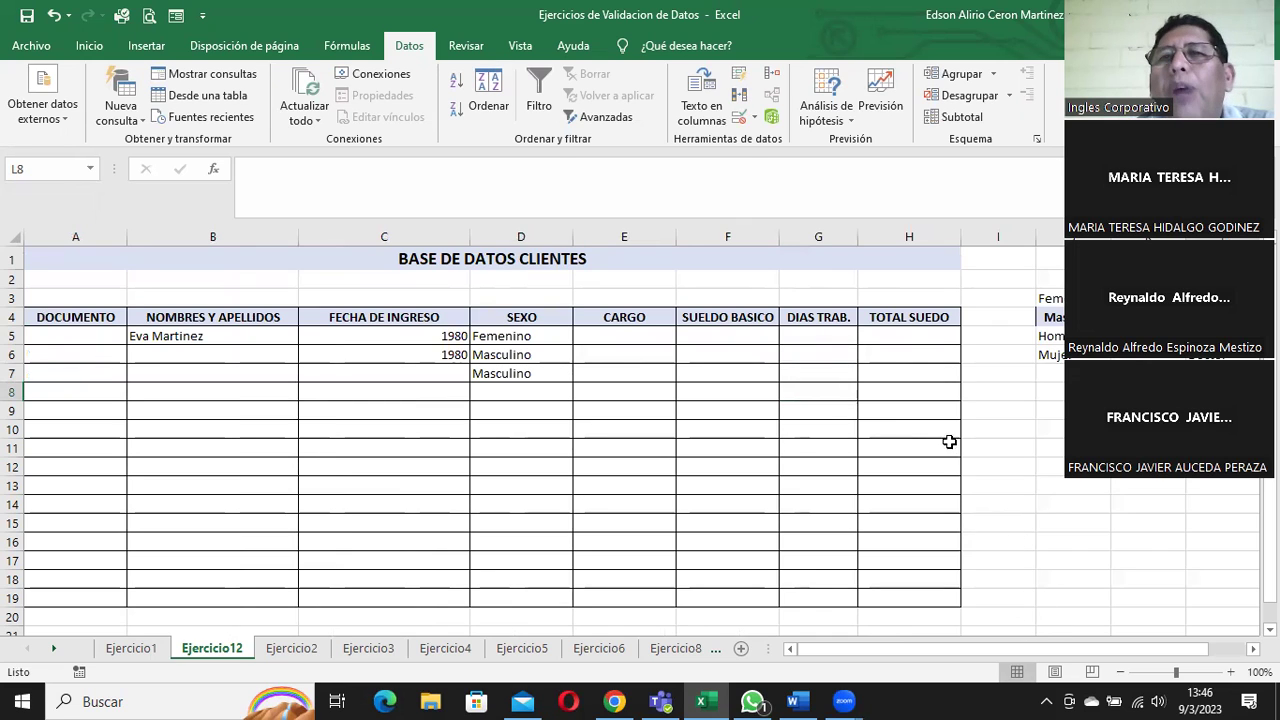
left_click(697, 95)
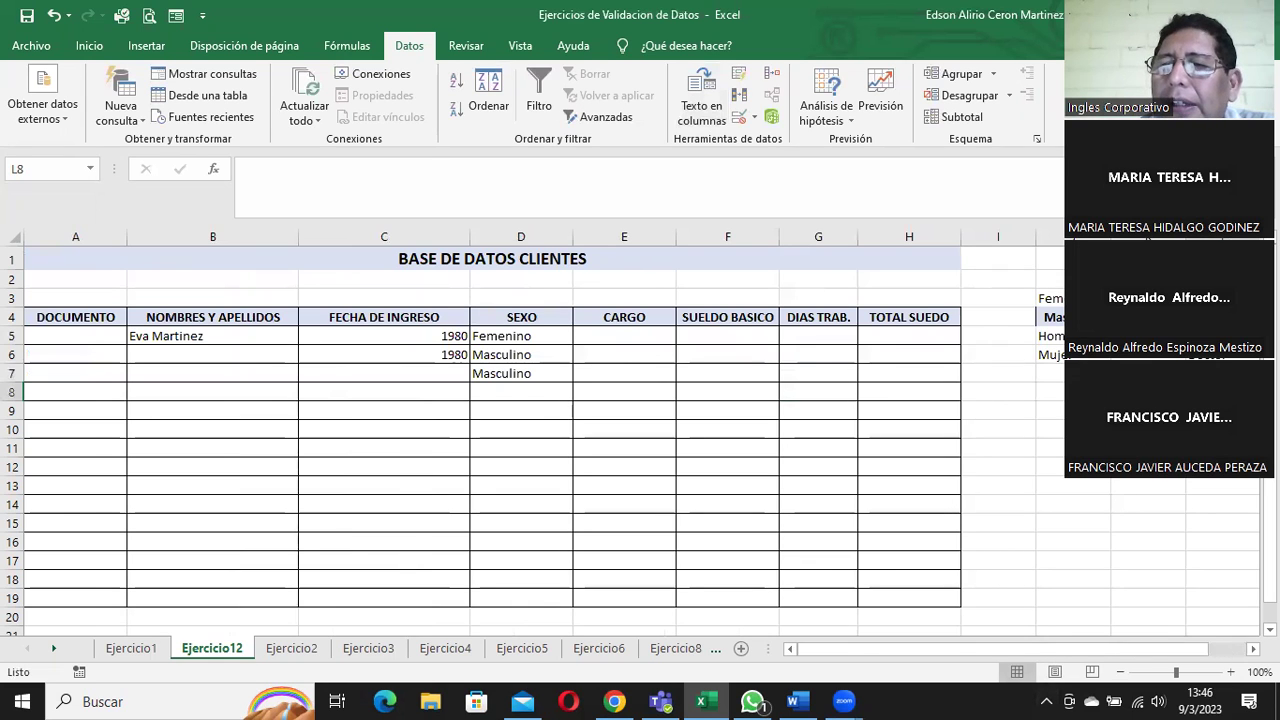
scroll(640, 430, "right", 2)
double_click(944, 393)
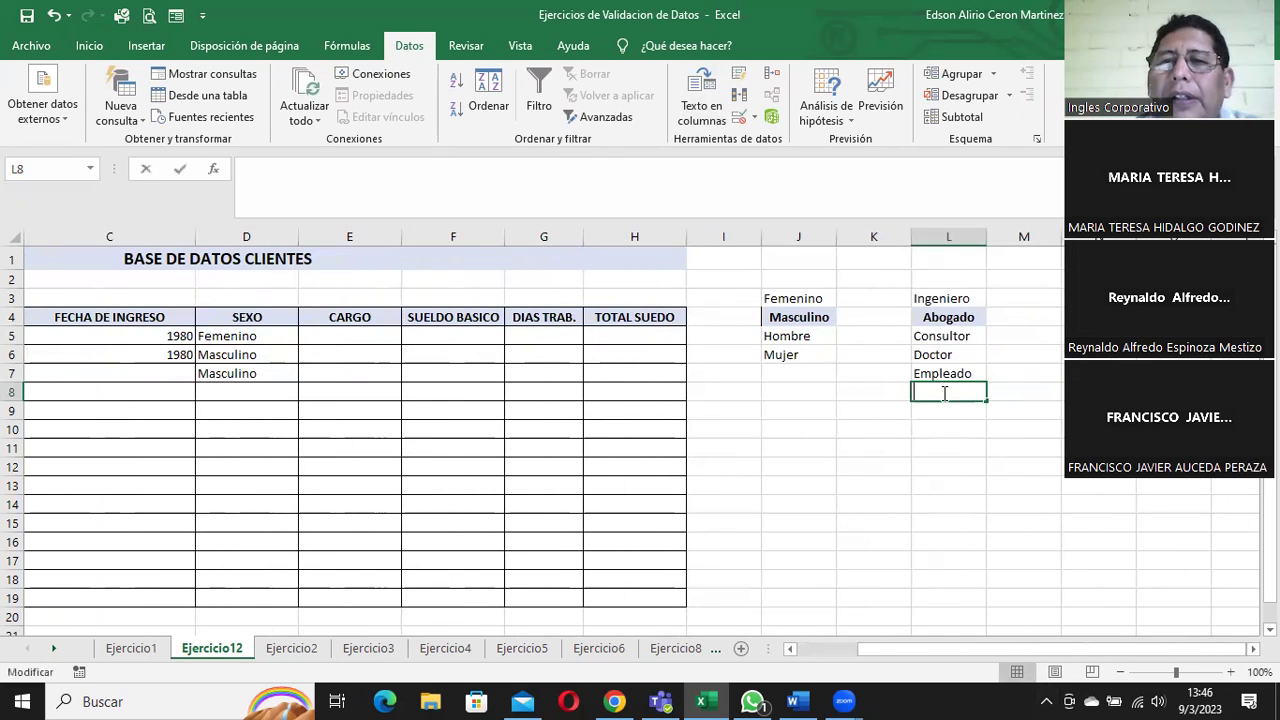
type("Secrea")
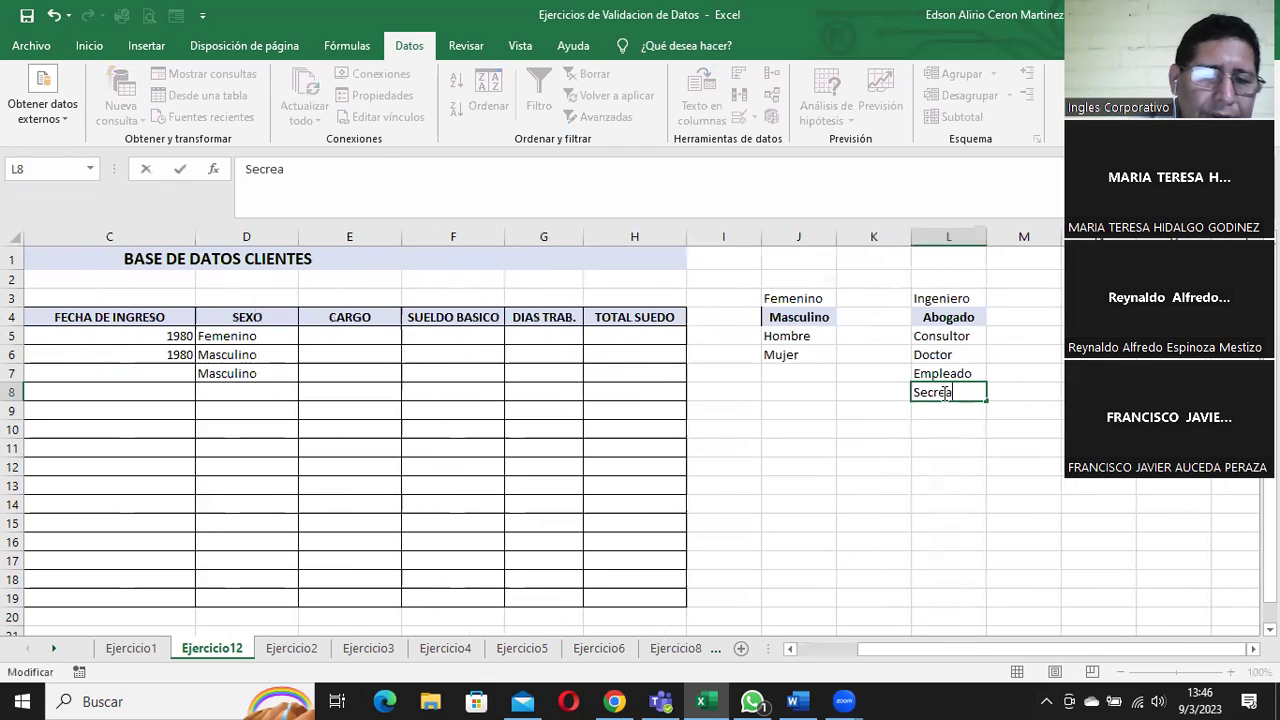
type("t")
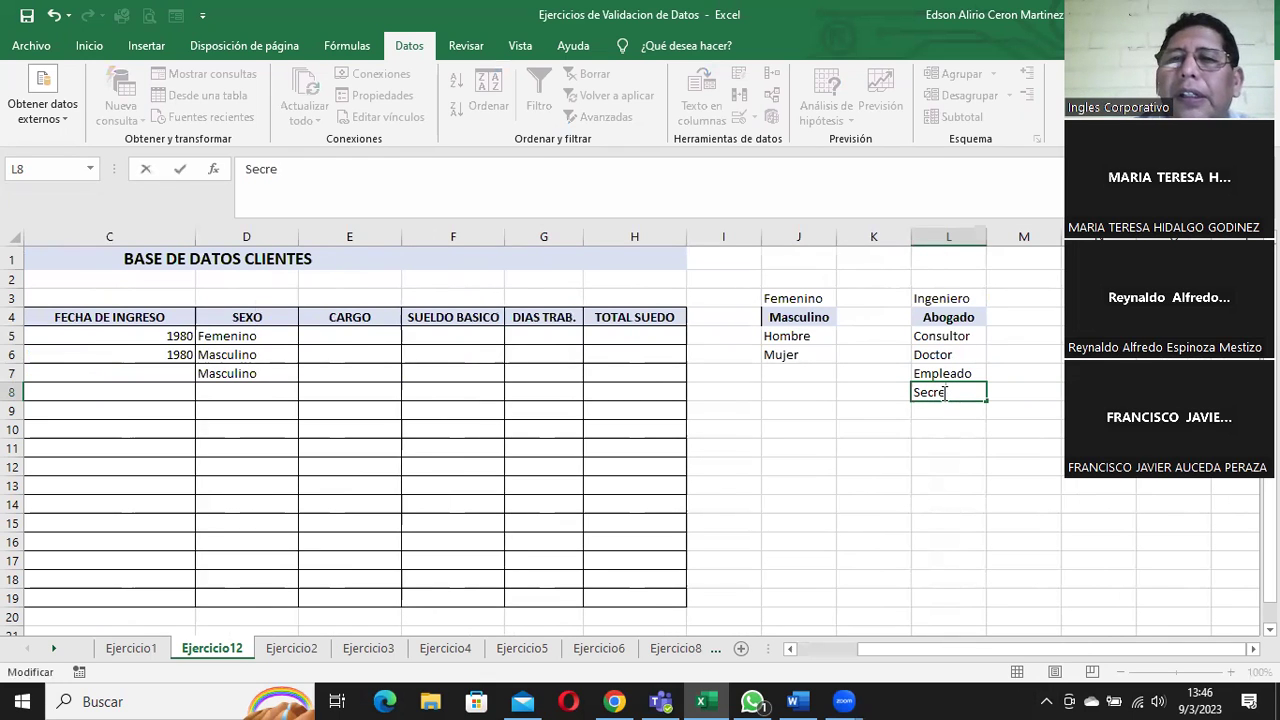
type("taria")
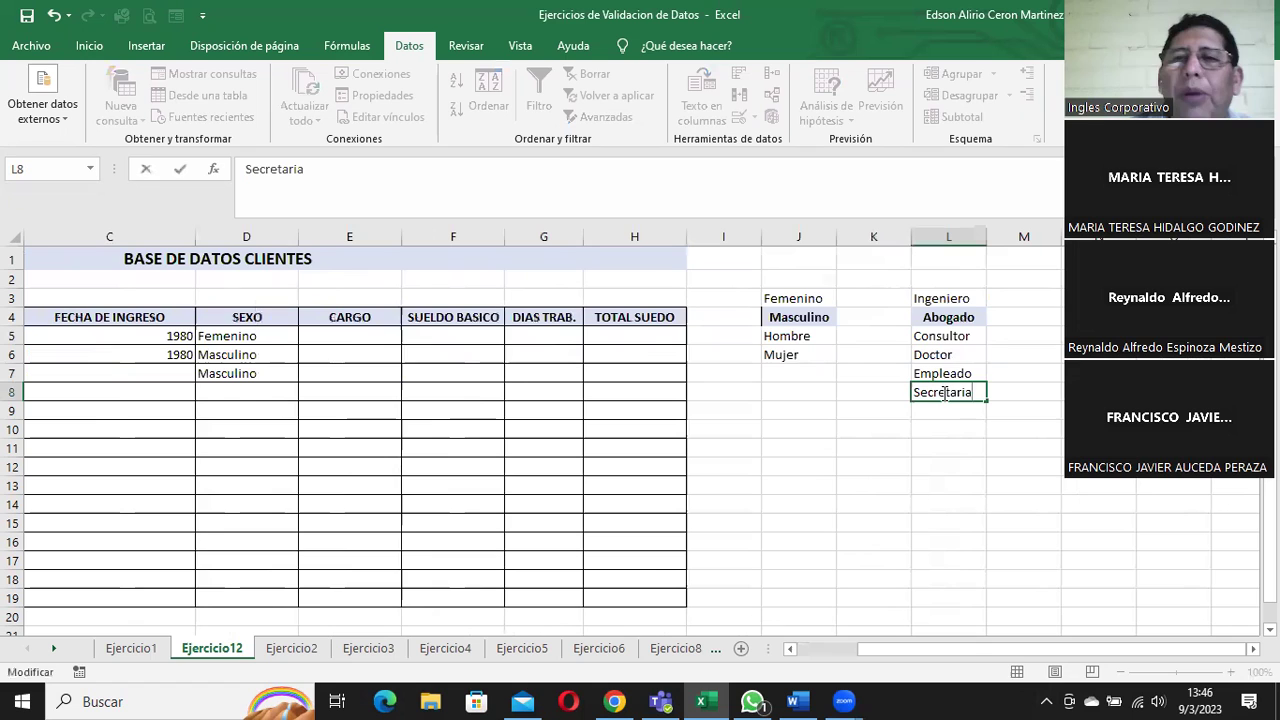
key("Return")
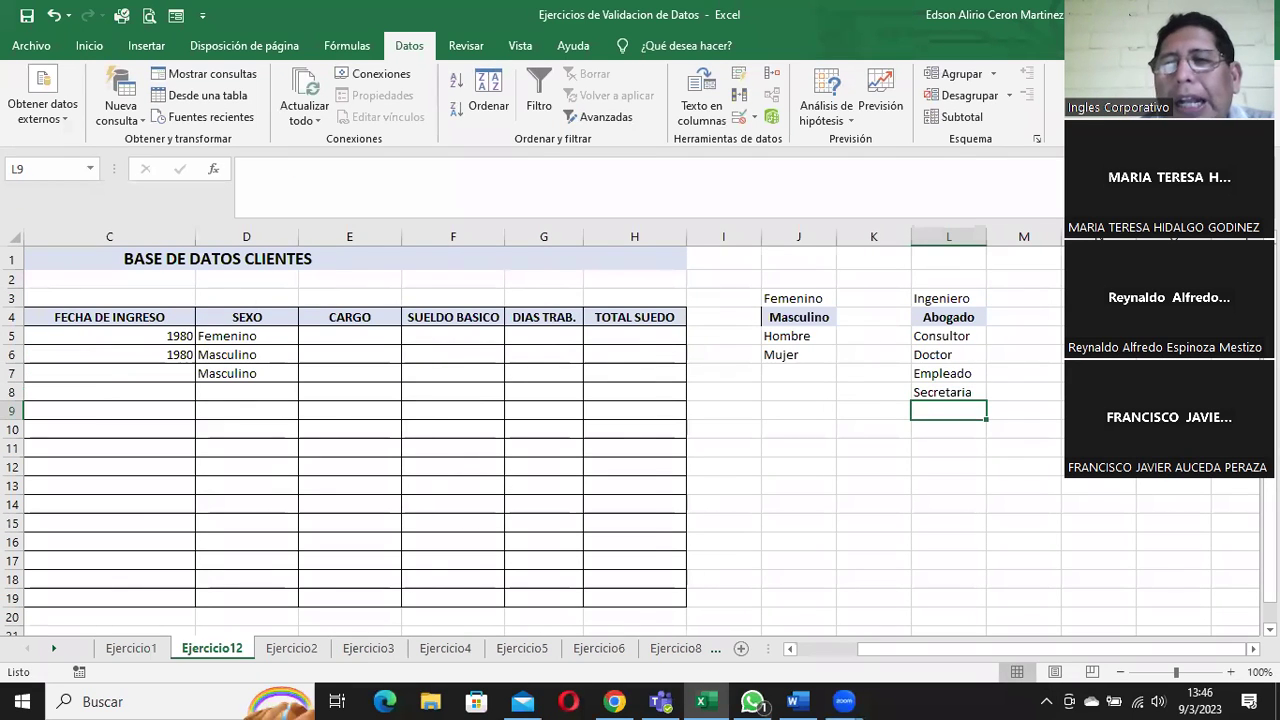
left_click_drag(925, 298, 940, 392)
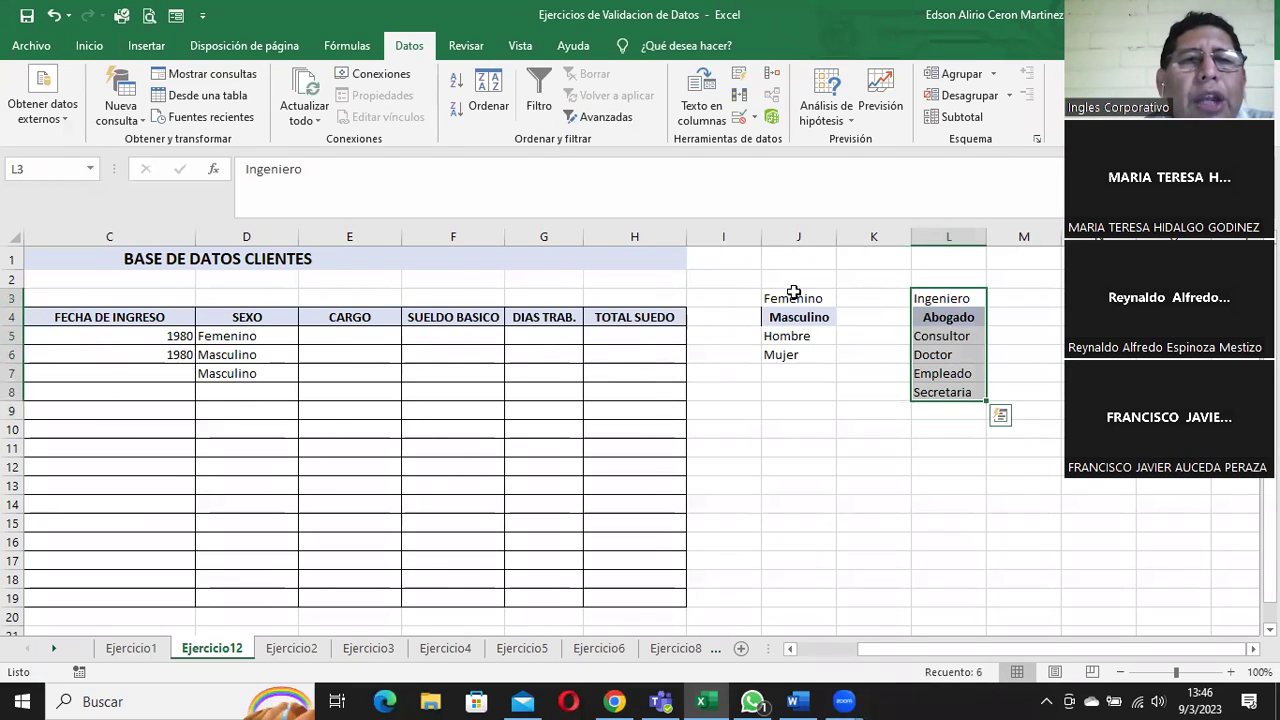
left_click(343, 339)
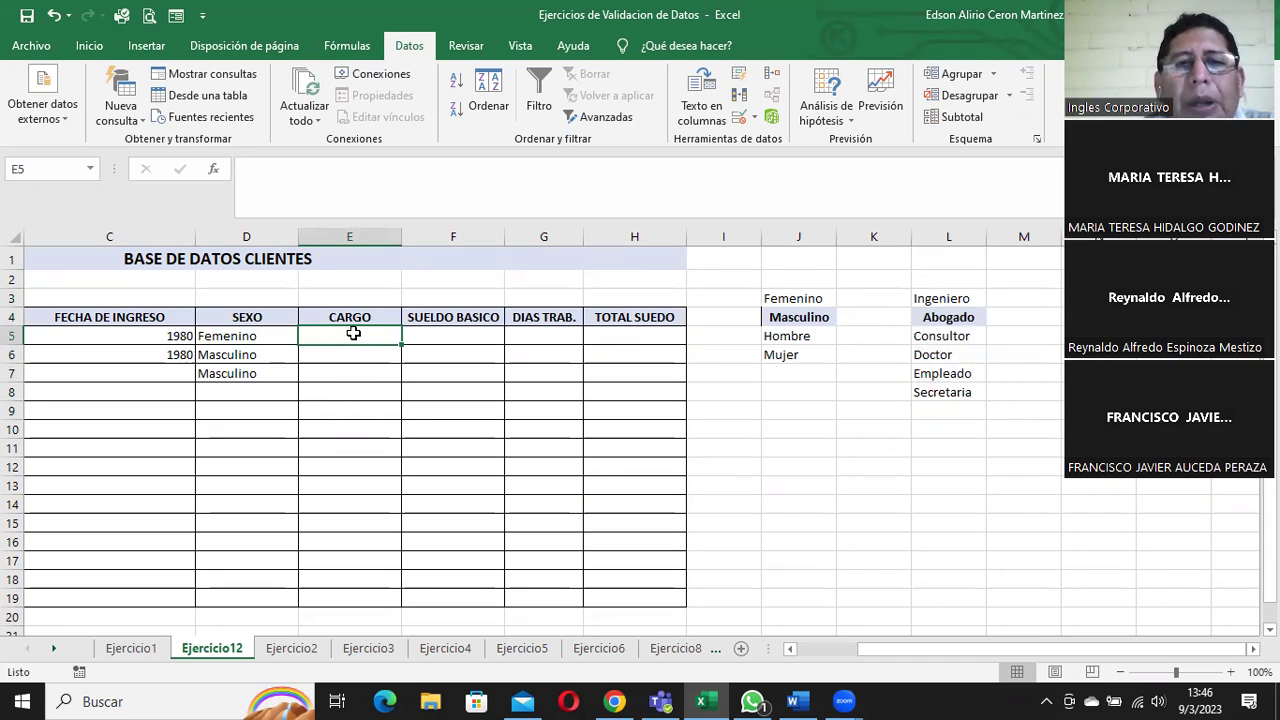
- Restrict CARGO cells E5:E19 to a dropdown list sourced from =$L$3:$L$8
left_click_drag(353, 333, 366, 597)
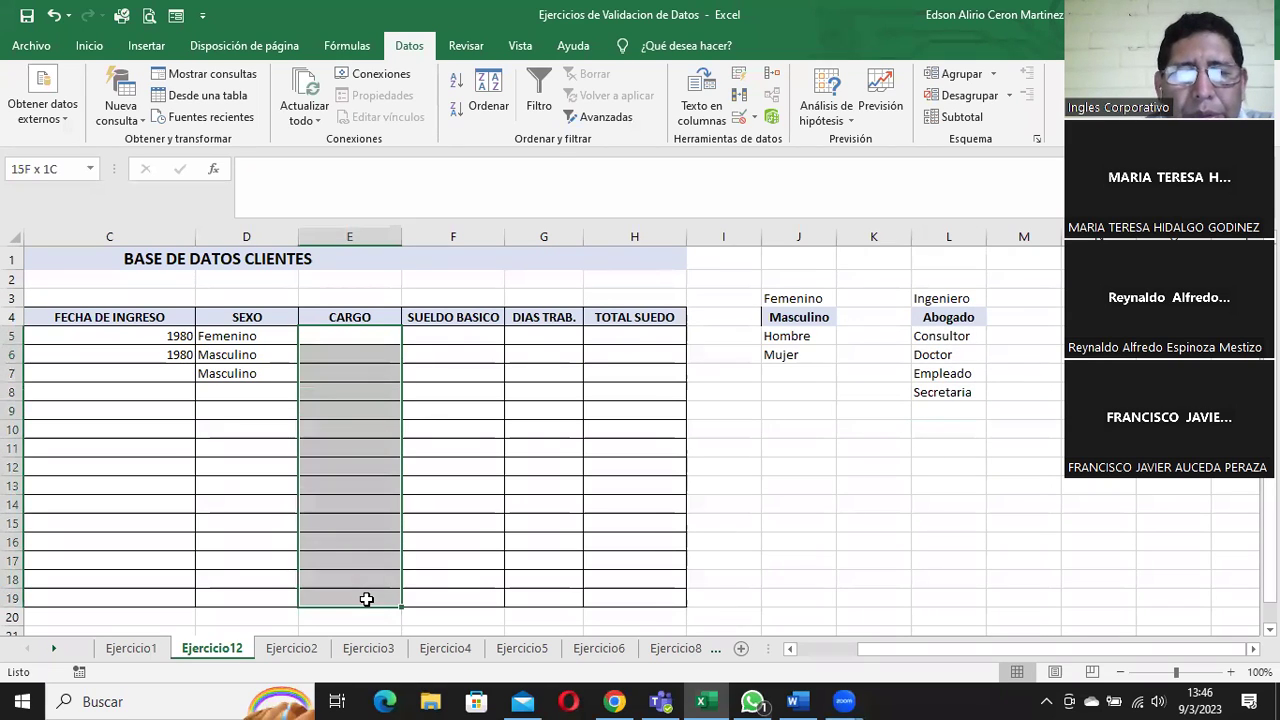
left_click(755, 118)
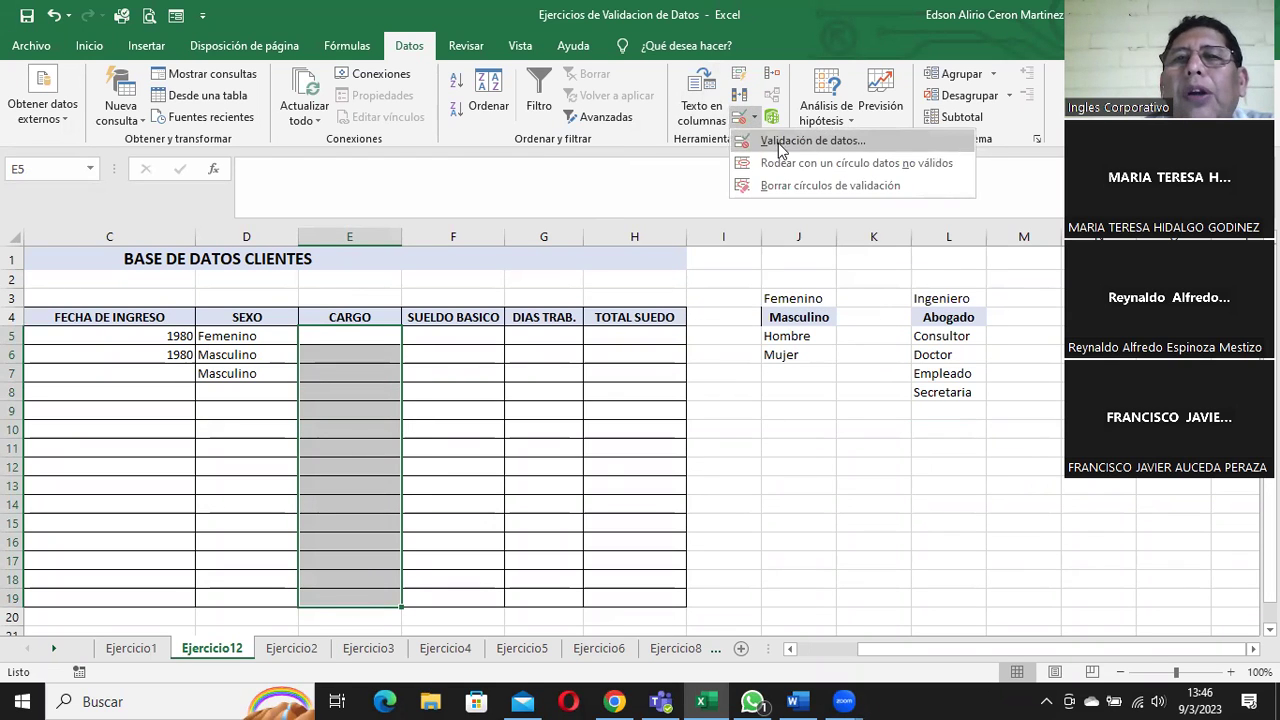
left_click(782, 141)
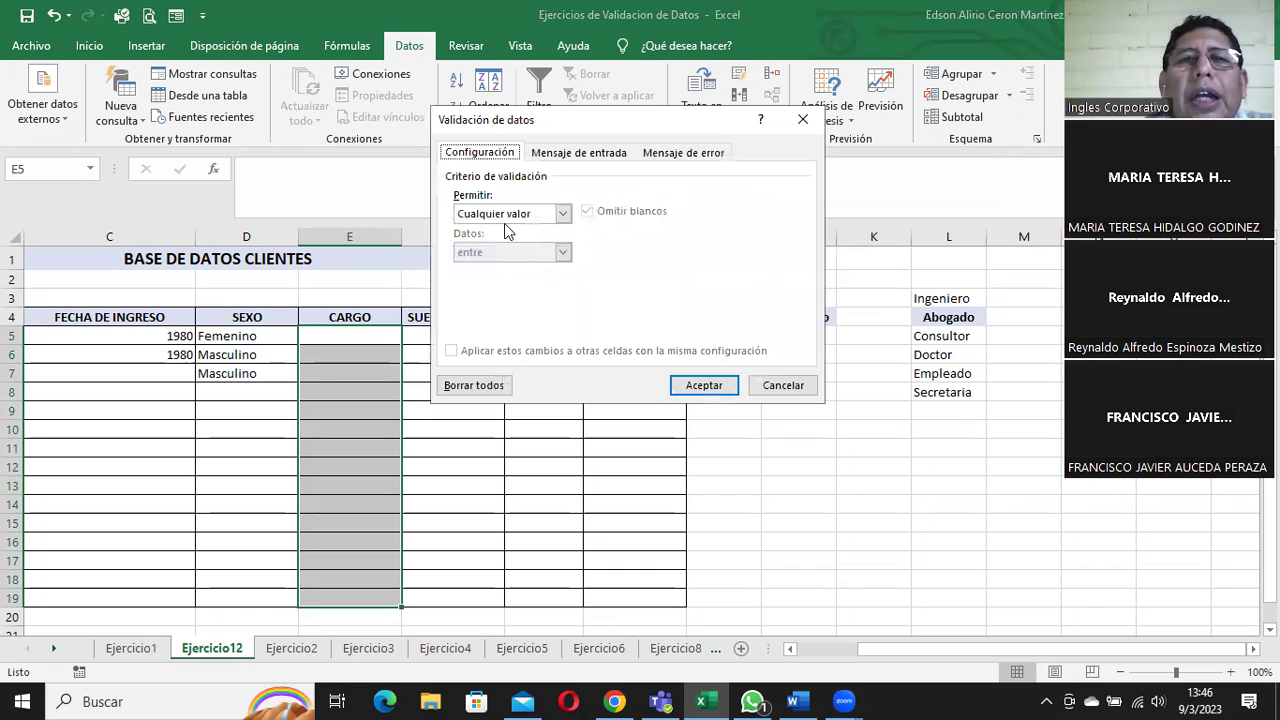
left_click(564, 214)
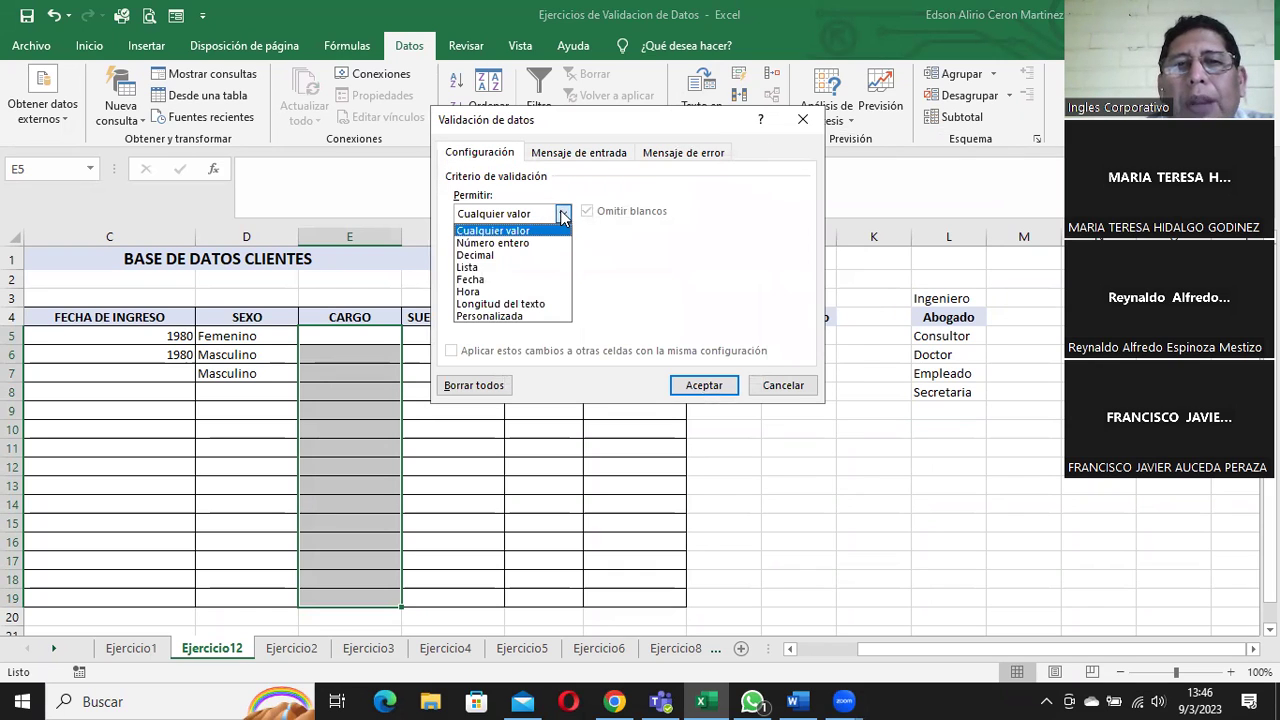
left_click(495, 267)
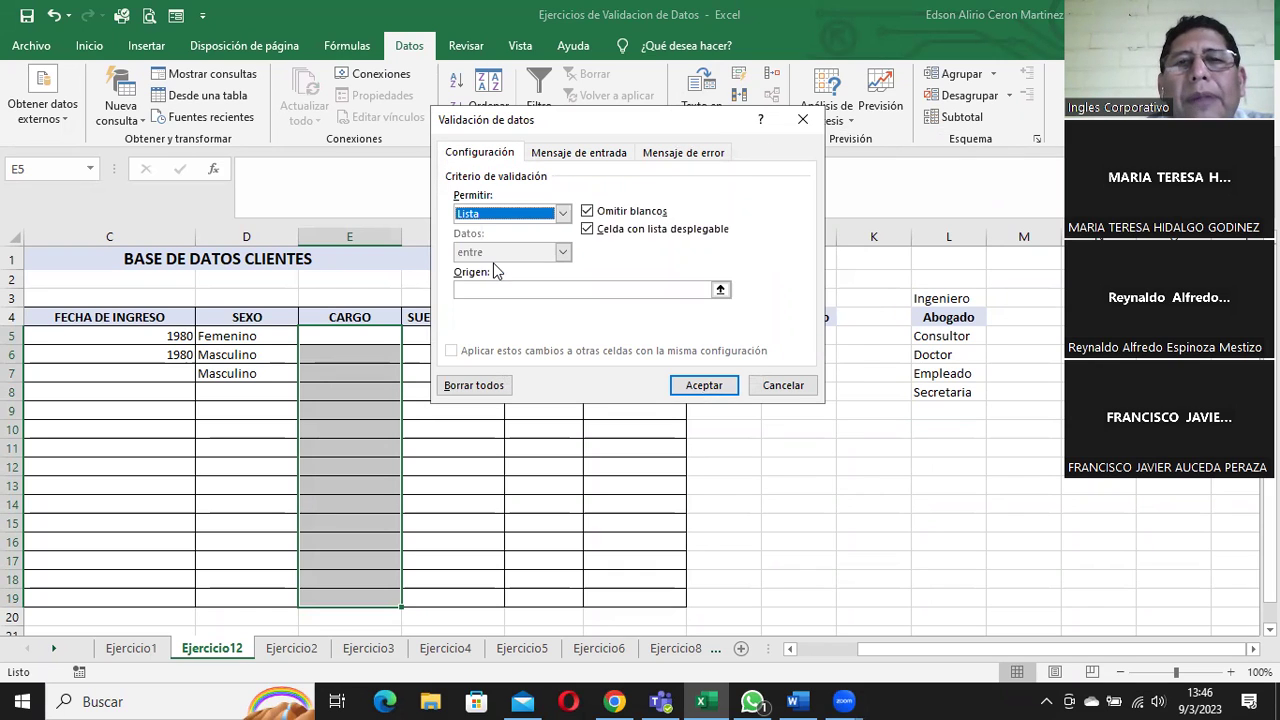
left_click(722, 293)
left_click_drag(920, 298, 940, 392)
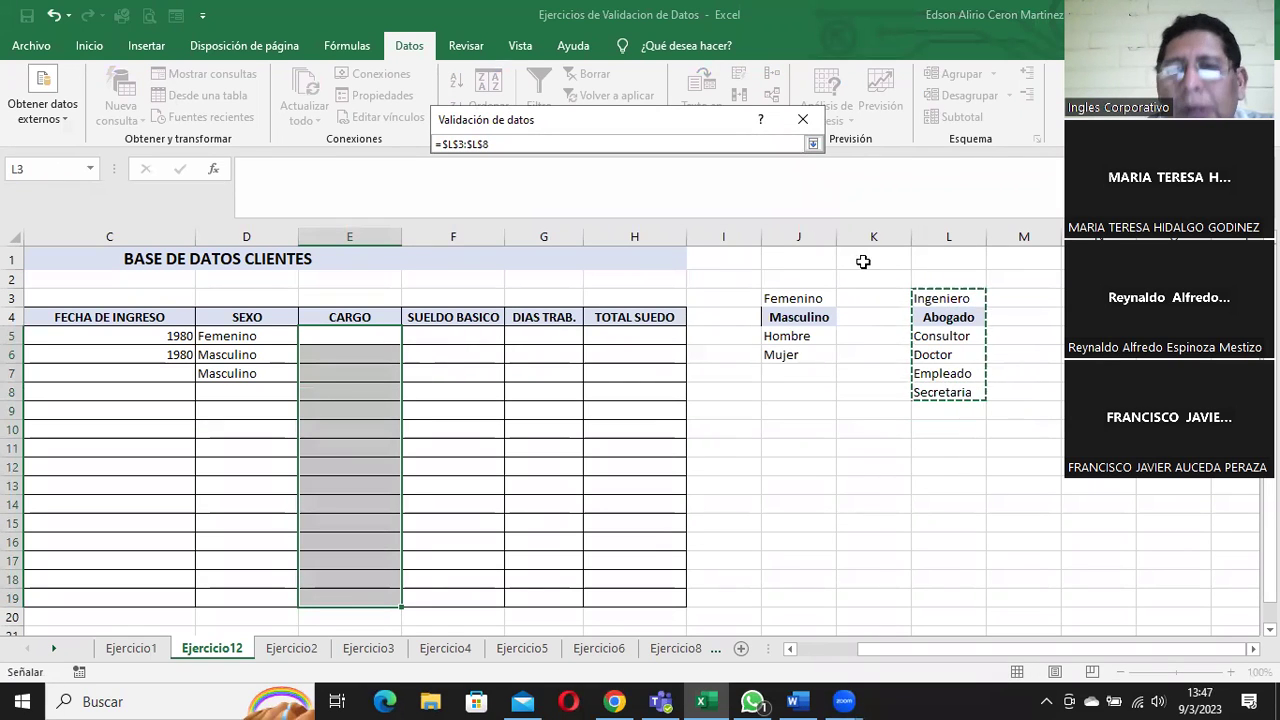
left_click(813, 145)
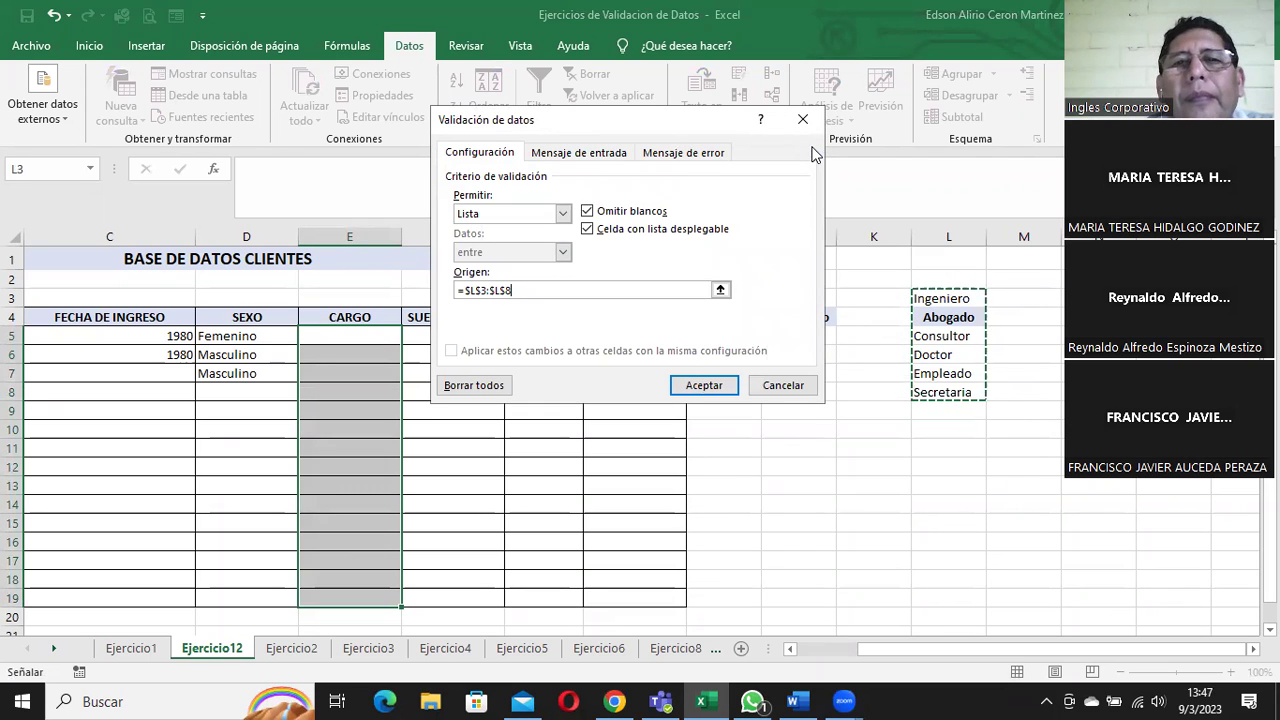
left_click(712, 387)
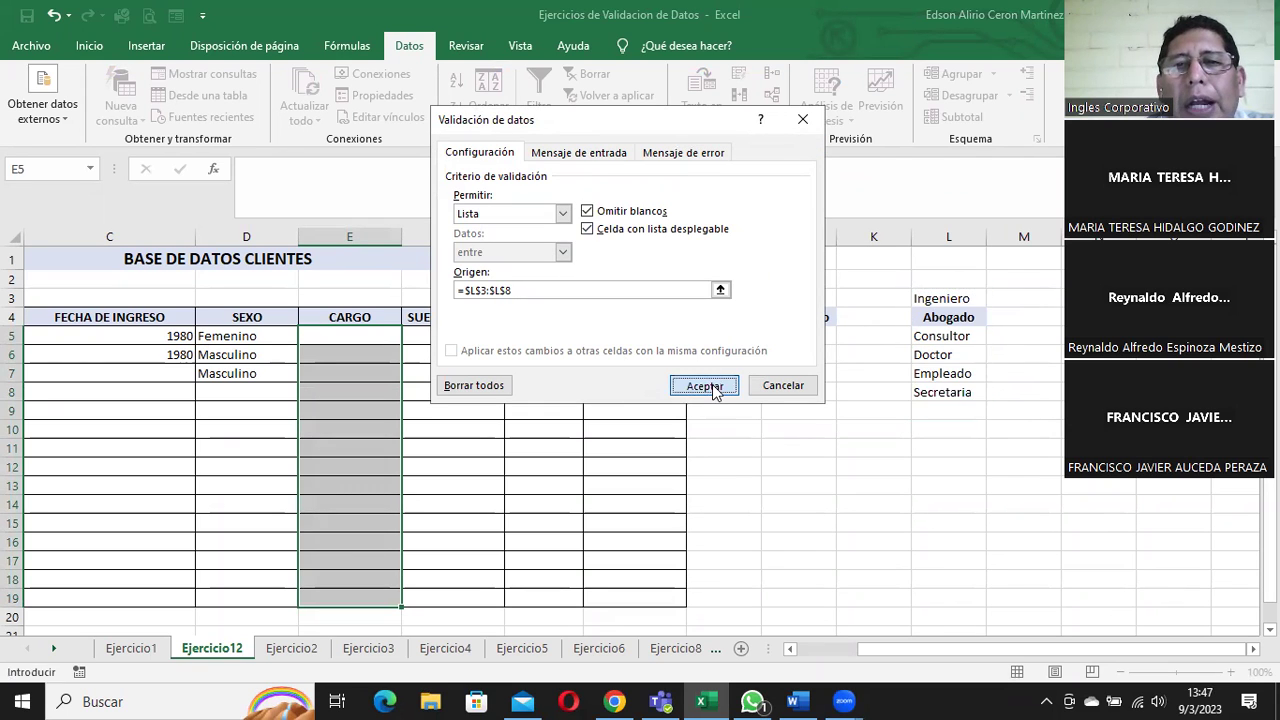
left_click(355, 337)
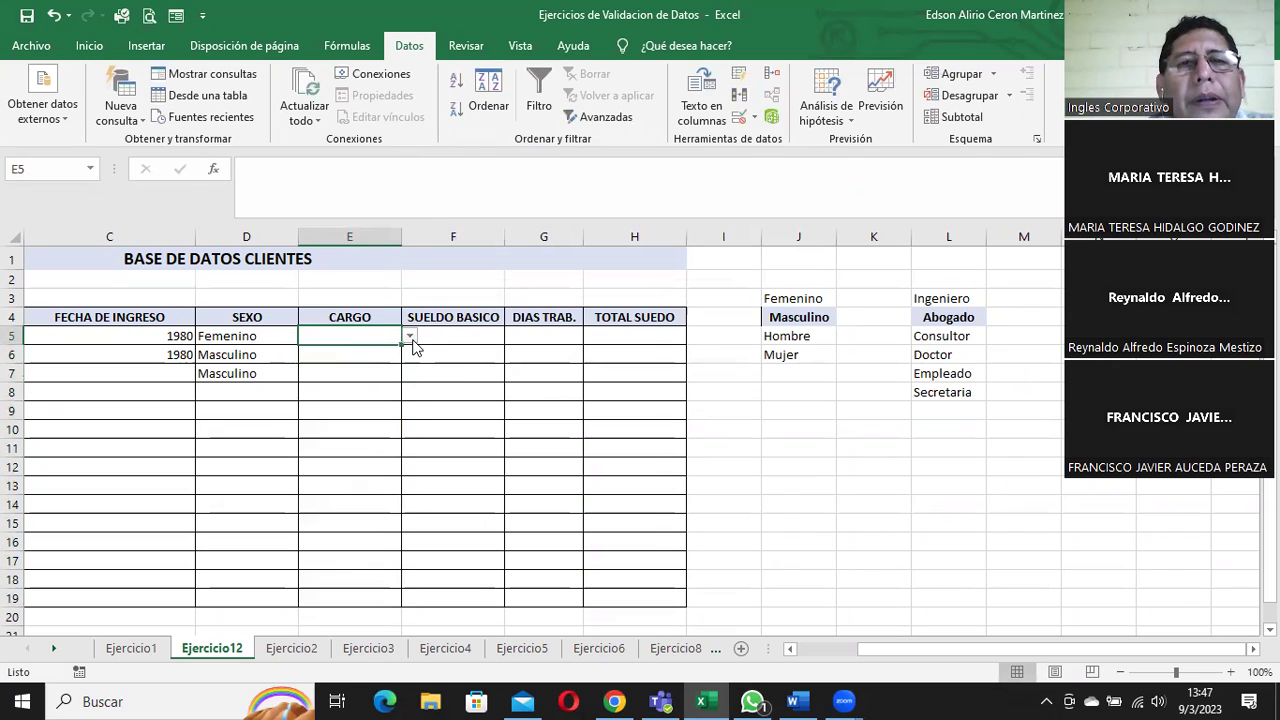
- Pick Abogado, Consultor and Doctor for CARGO cells E5–E7 from the job-title dropdown
left_click(410, 336)
left_click(371, 361)
left_click(364, 357)
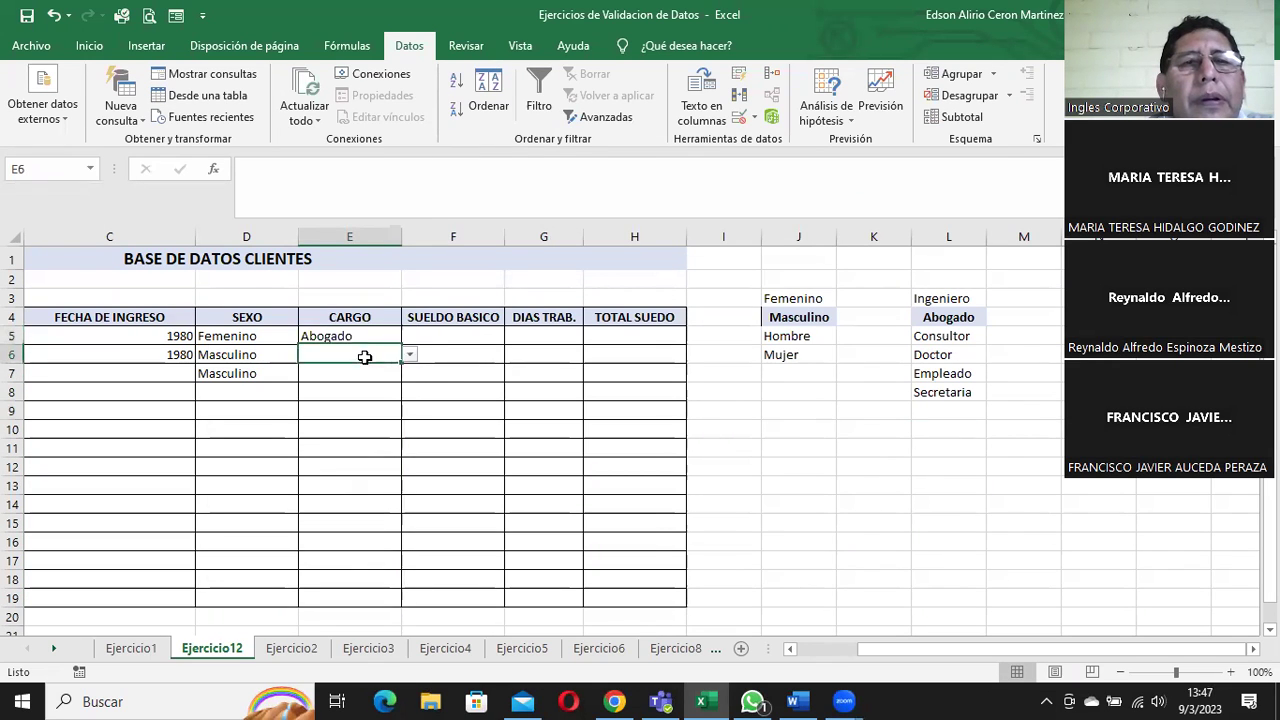
left_click(410, 355)
left_click(362, 388)
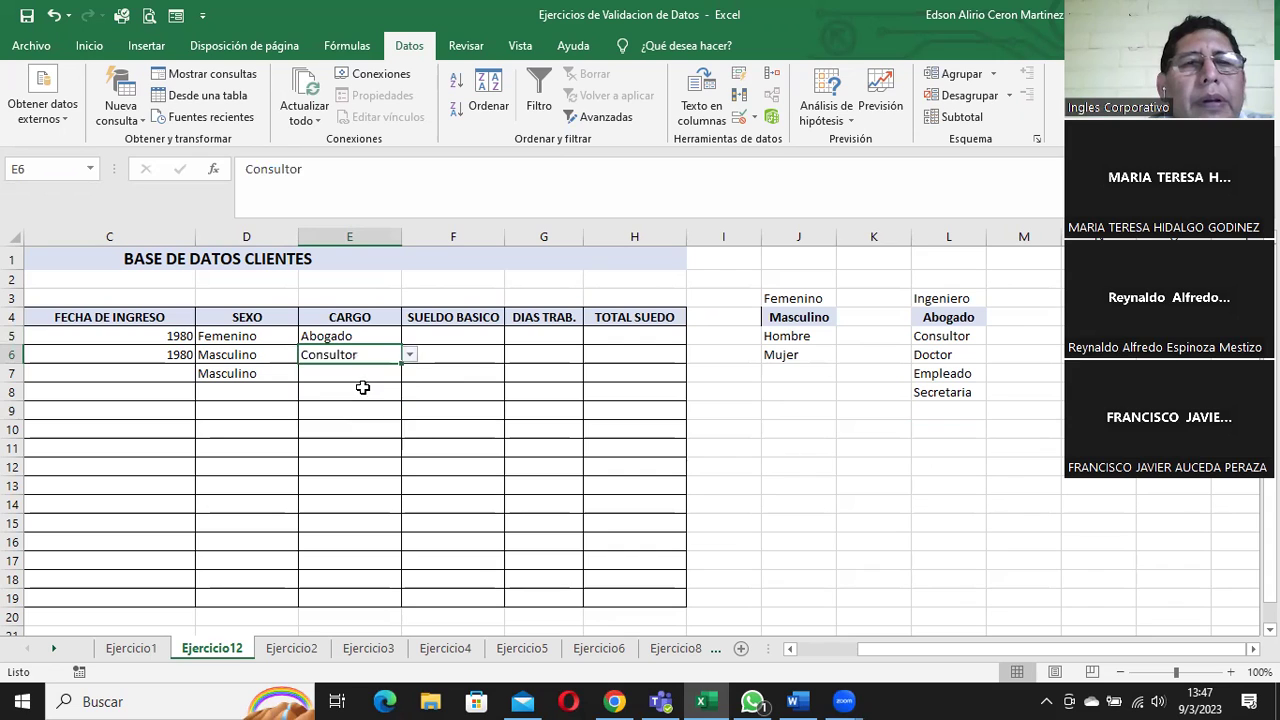
left_click(359, 374)
left_click(410, 373)
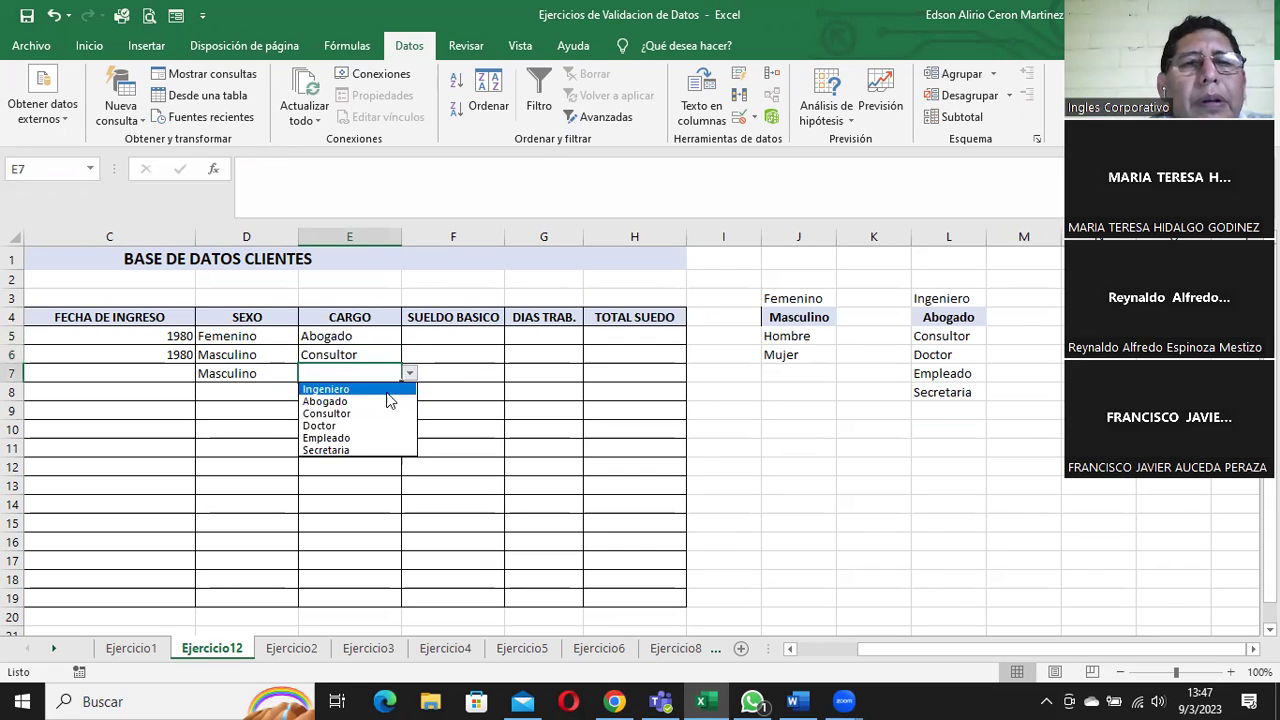
left_click(348, 426)
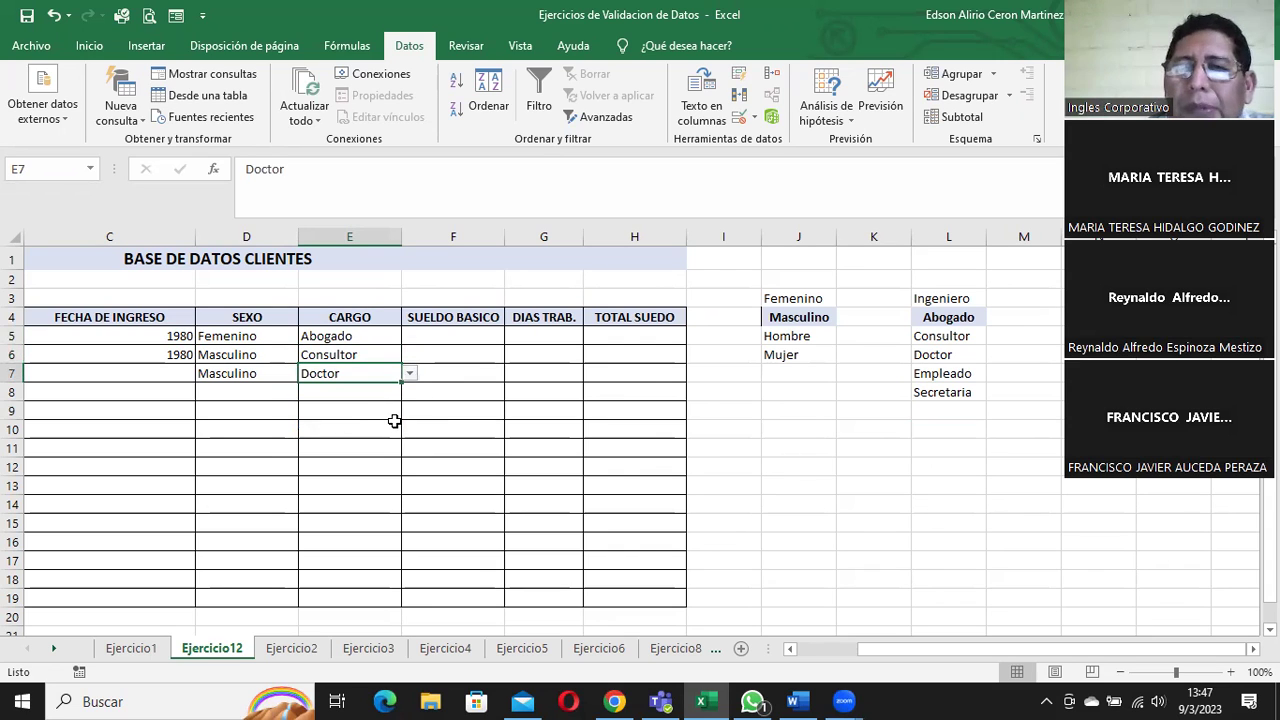
left_click(359, 336)
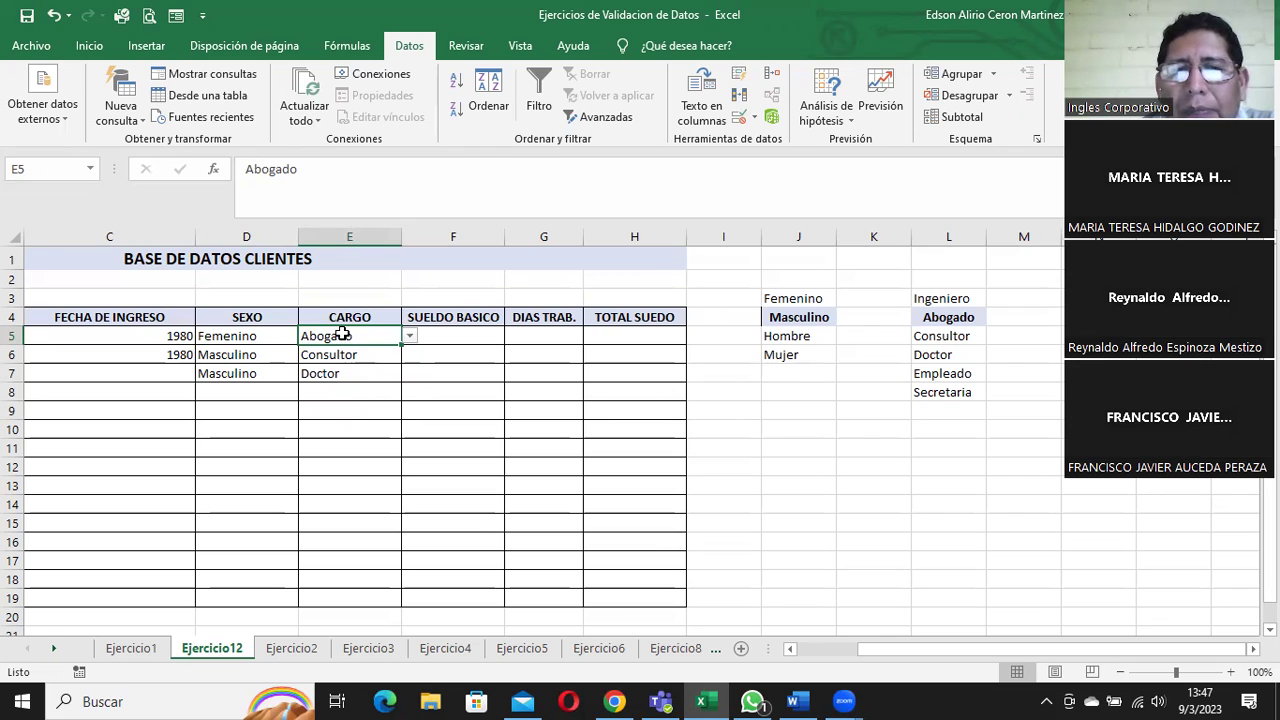
left_click(340, 392)
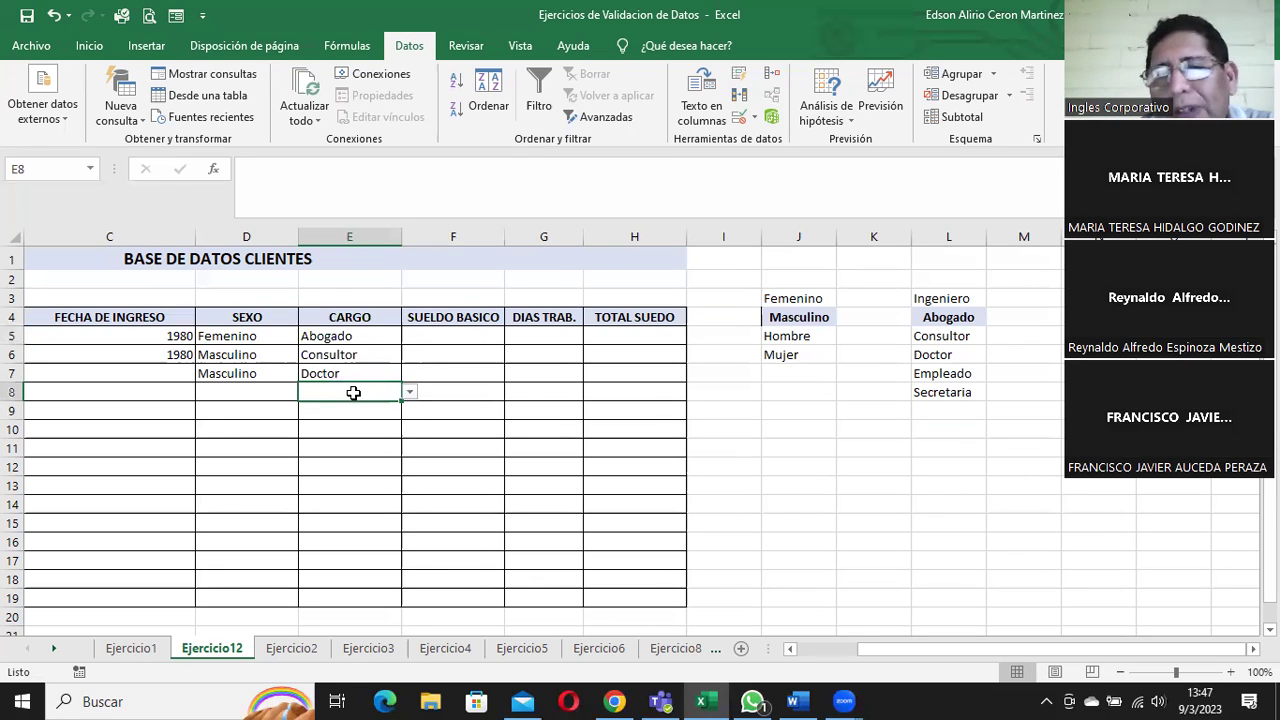
- Give E5:E18 an input message titled 'Ingreso' reading 'Elija una profesion de la lista que se le muestra'
left_click_drag(356, 340, 377, 586)
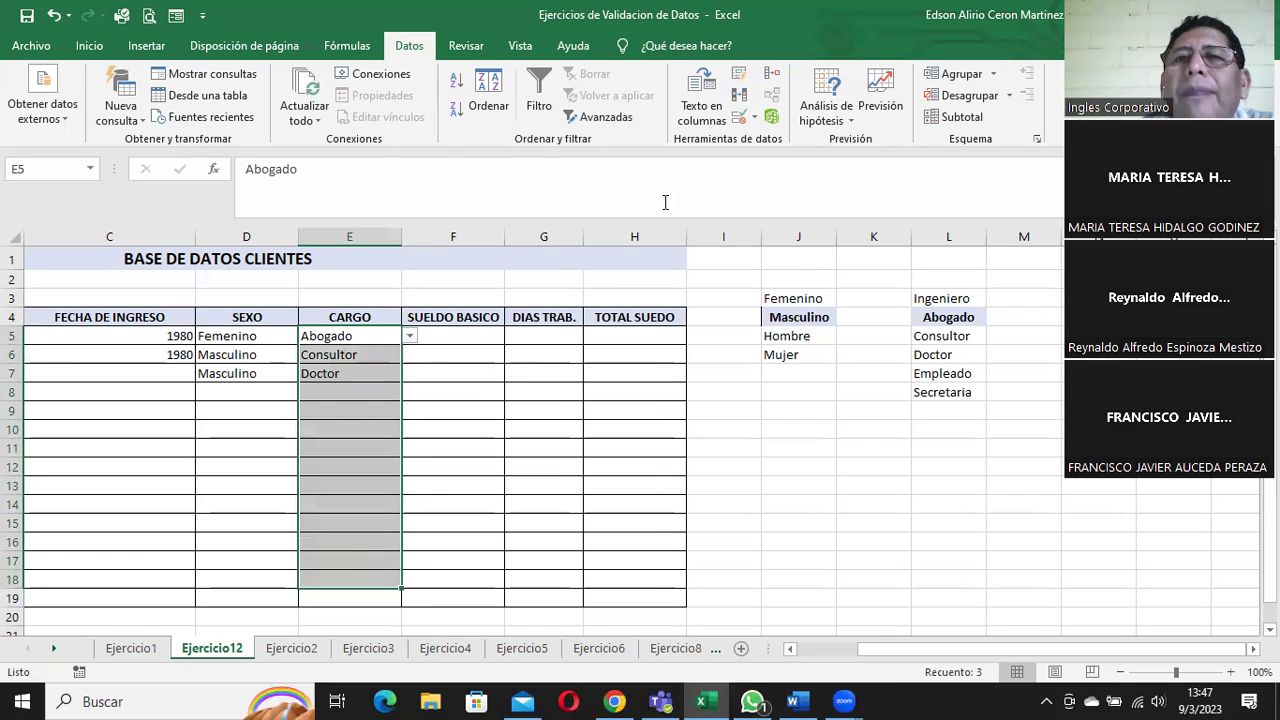
left_click(757, 117)
left_click(770, 140)
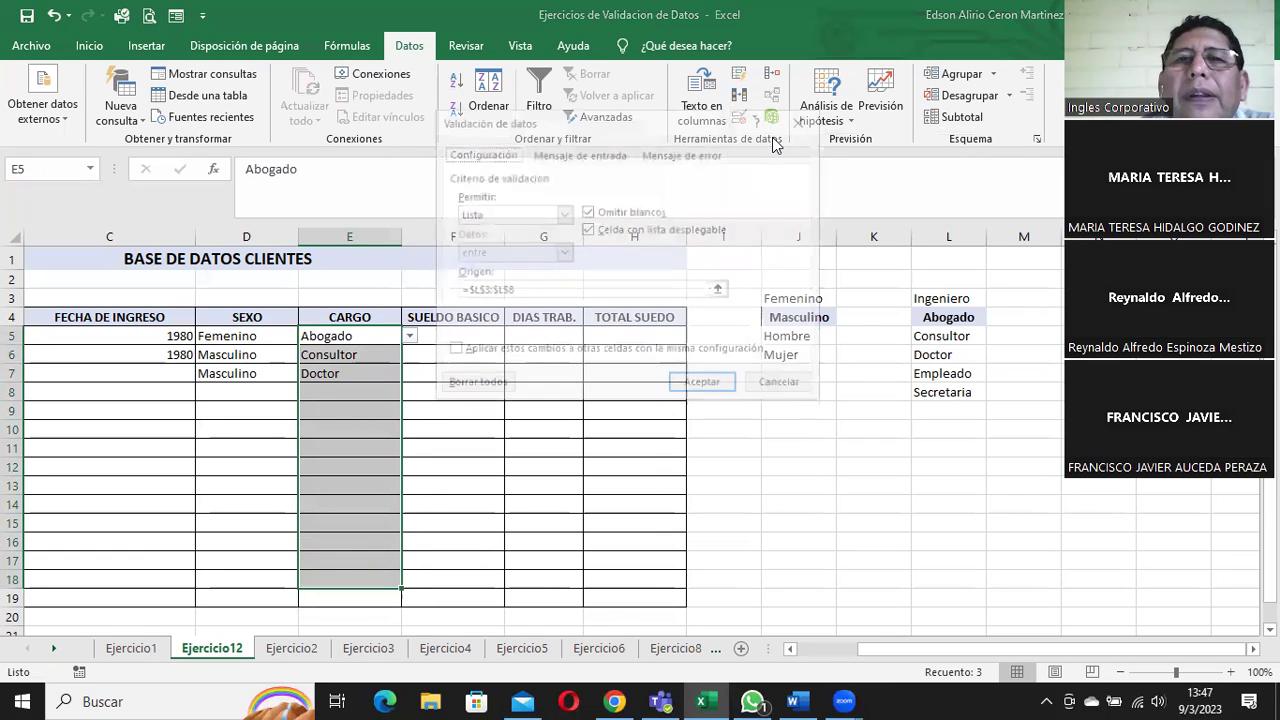
left_click(575, 153)
left_click(487, 240)
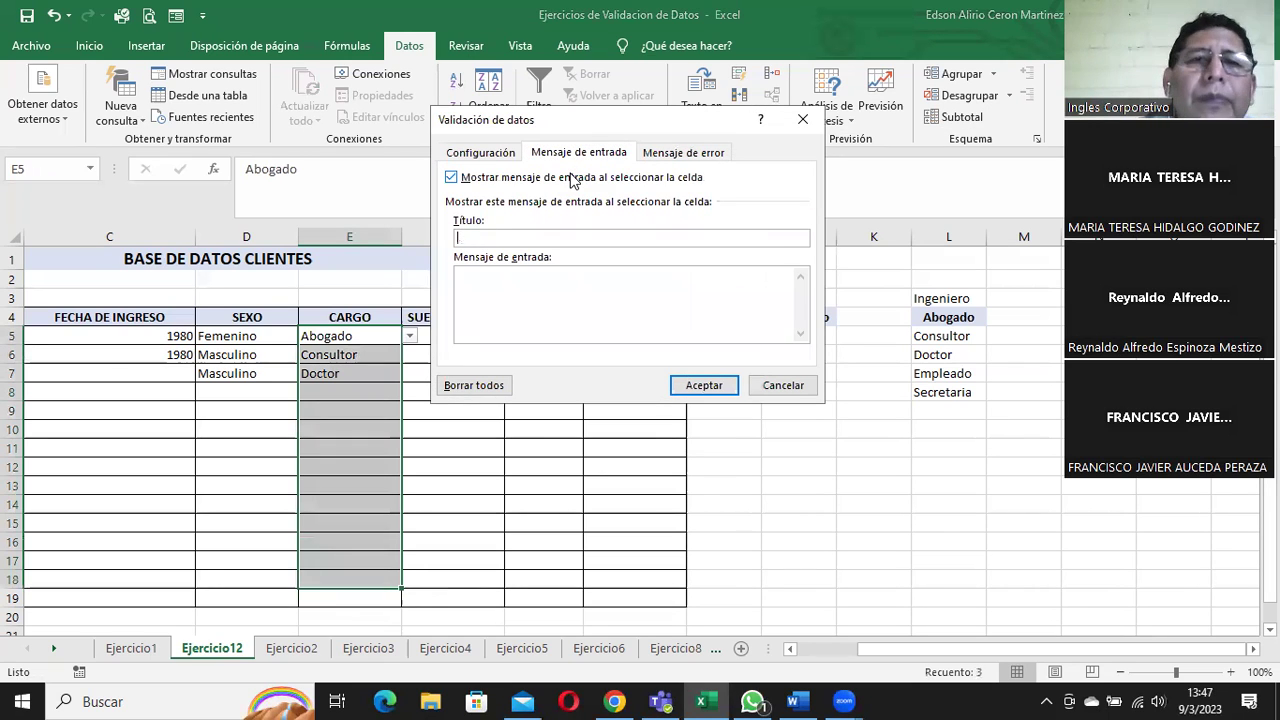
type("Ingreso")
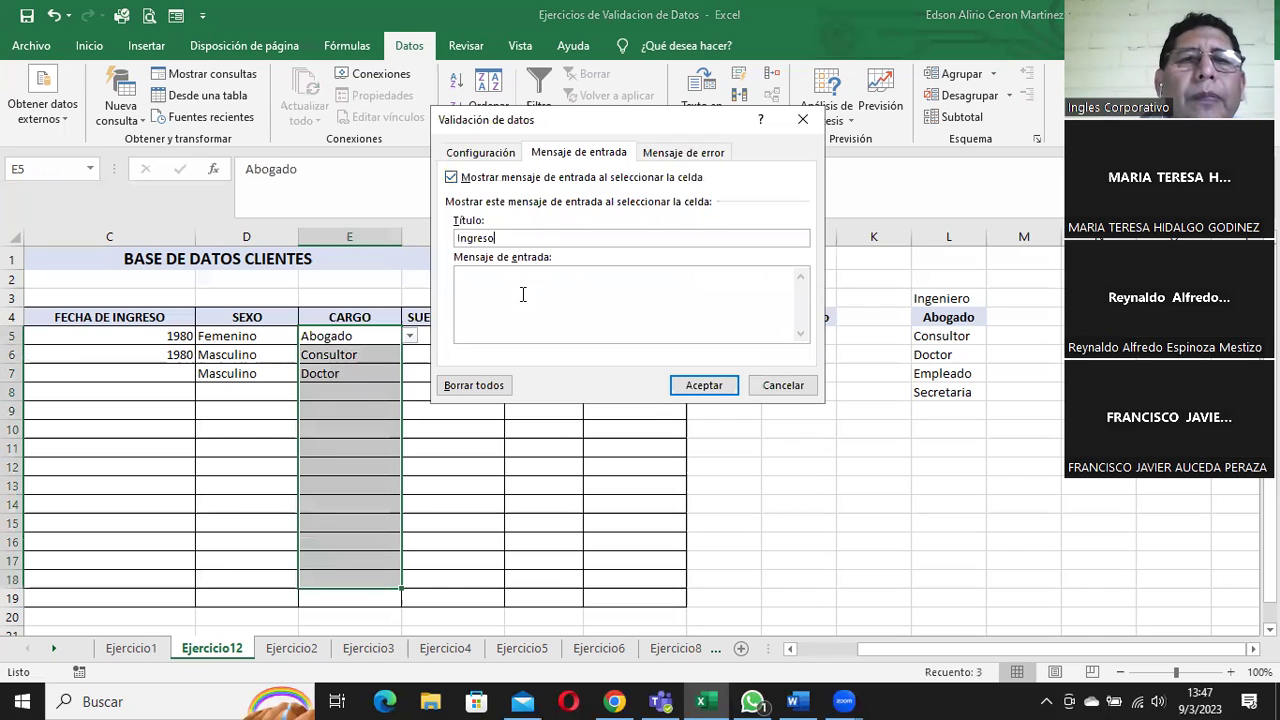
type("ja una profesion de la lisa")
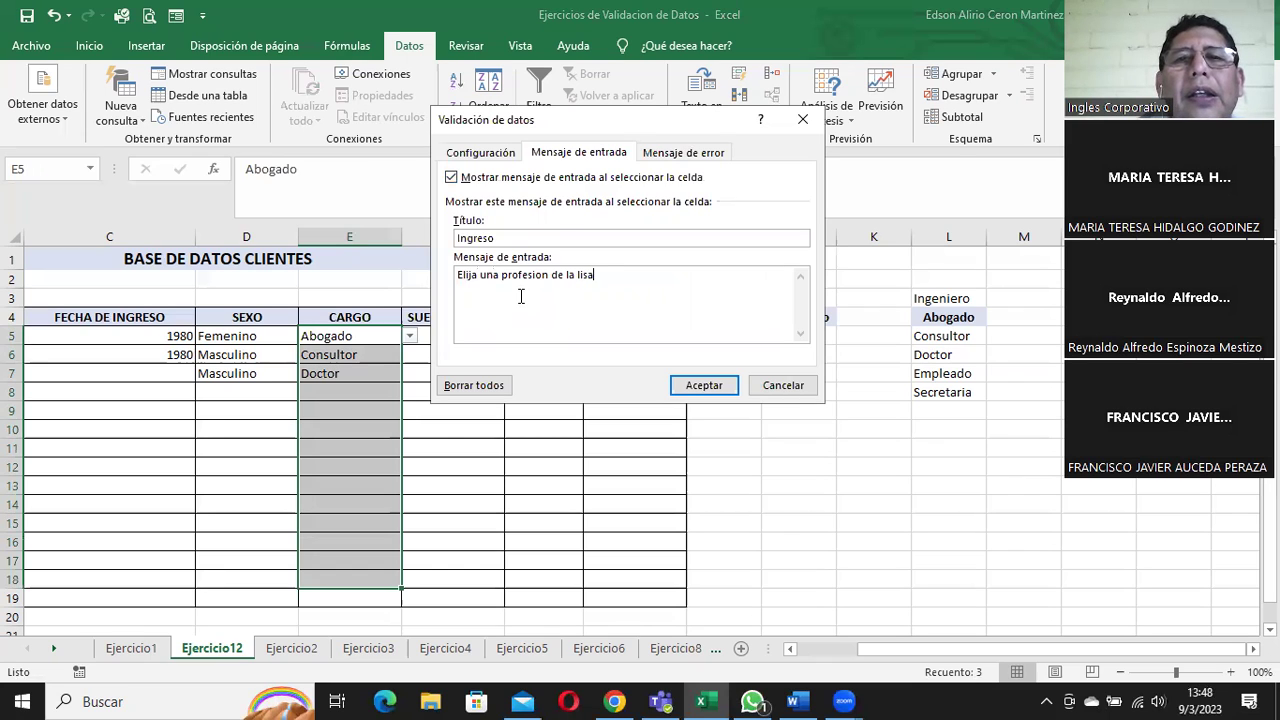
type("le muestra")
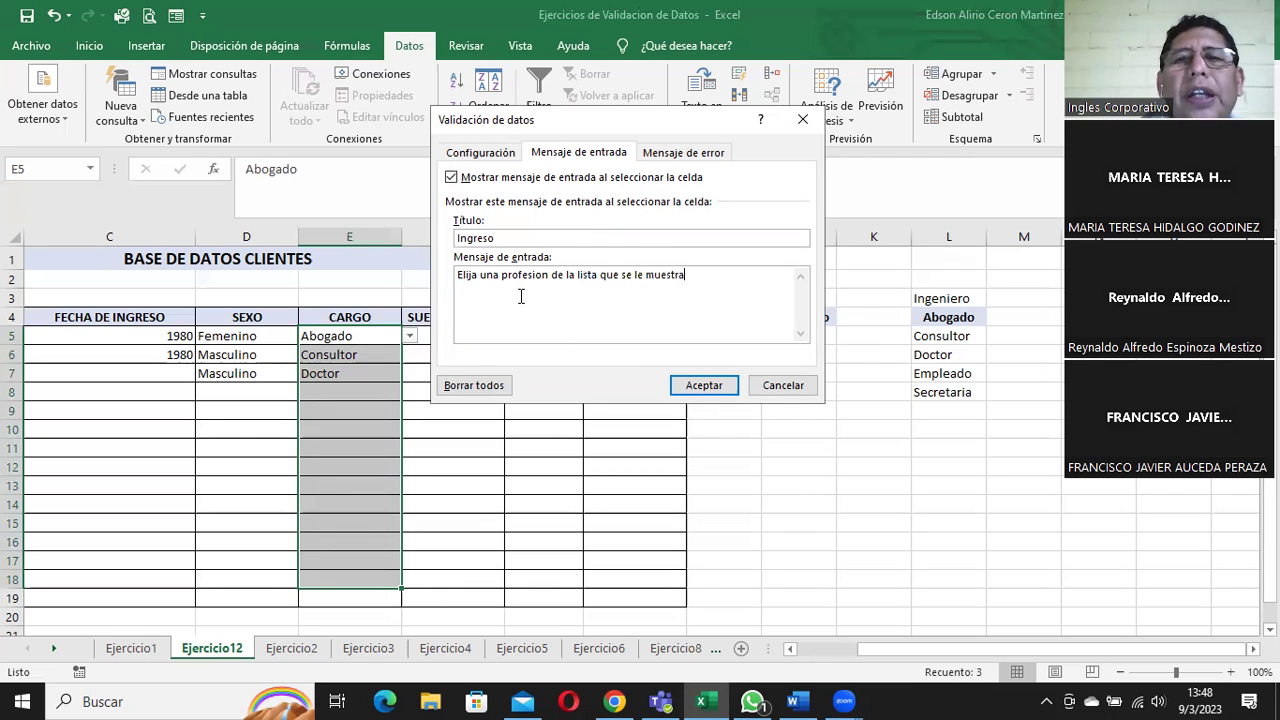
- Add an Advertencia-style error alert titled 'Error' repeating the profession message, and confirm
left_click_drag(716, 276, 412, 278)
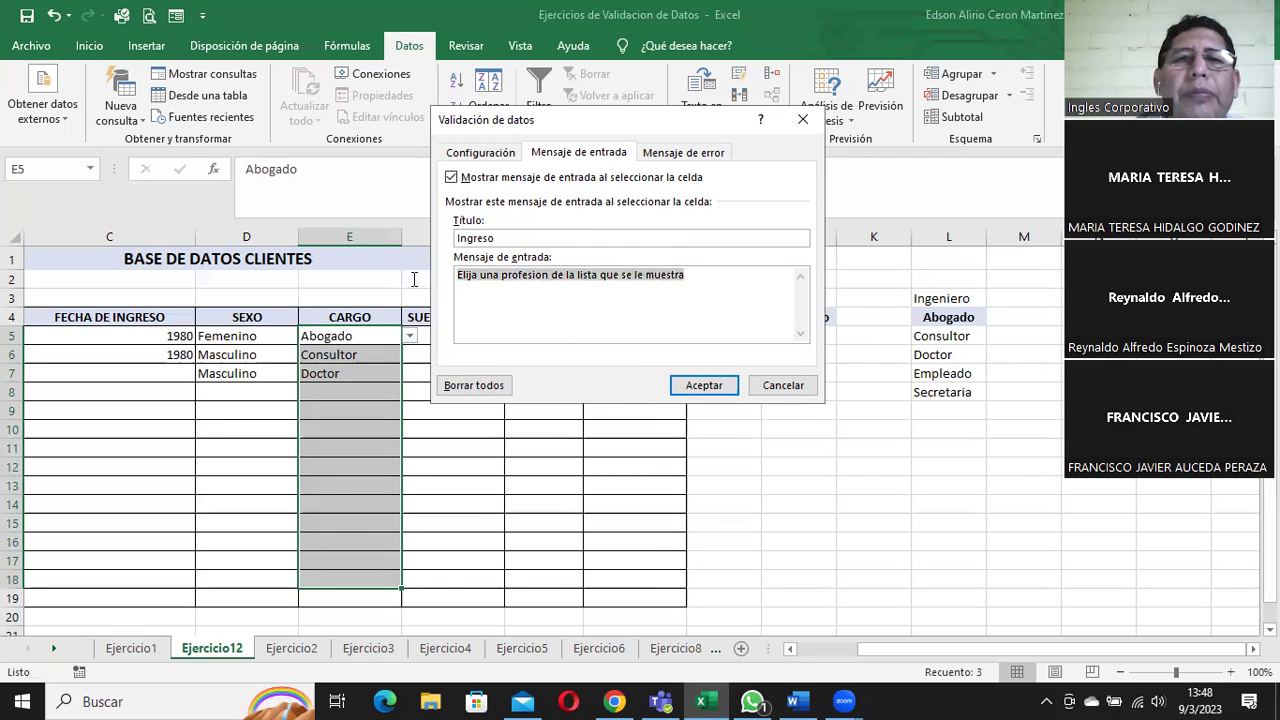
left_click(684, 152)
left_click(643, 300)
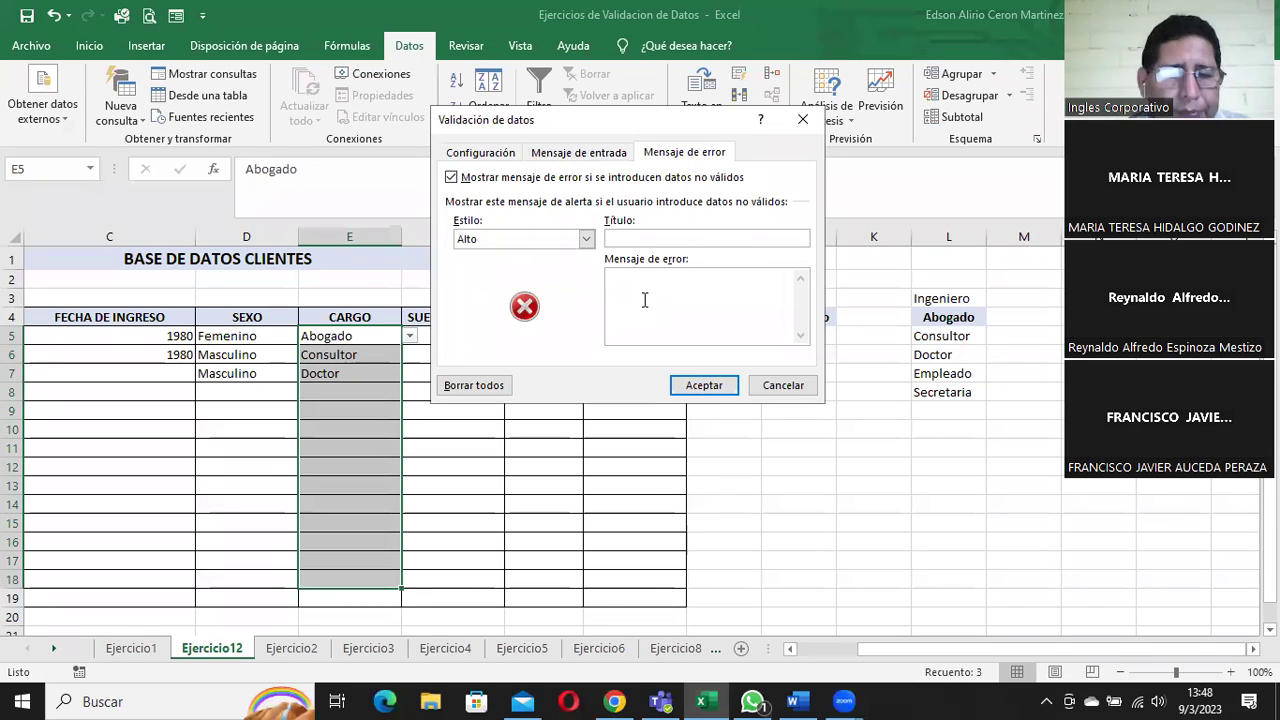
type("Elija una profesion de la lista que se le muestra")
left_click(586, 239)
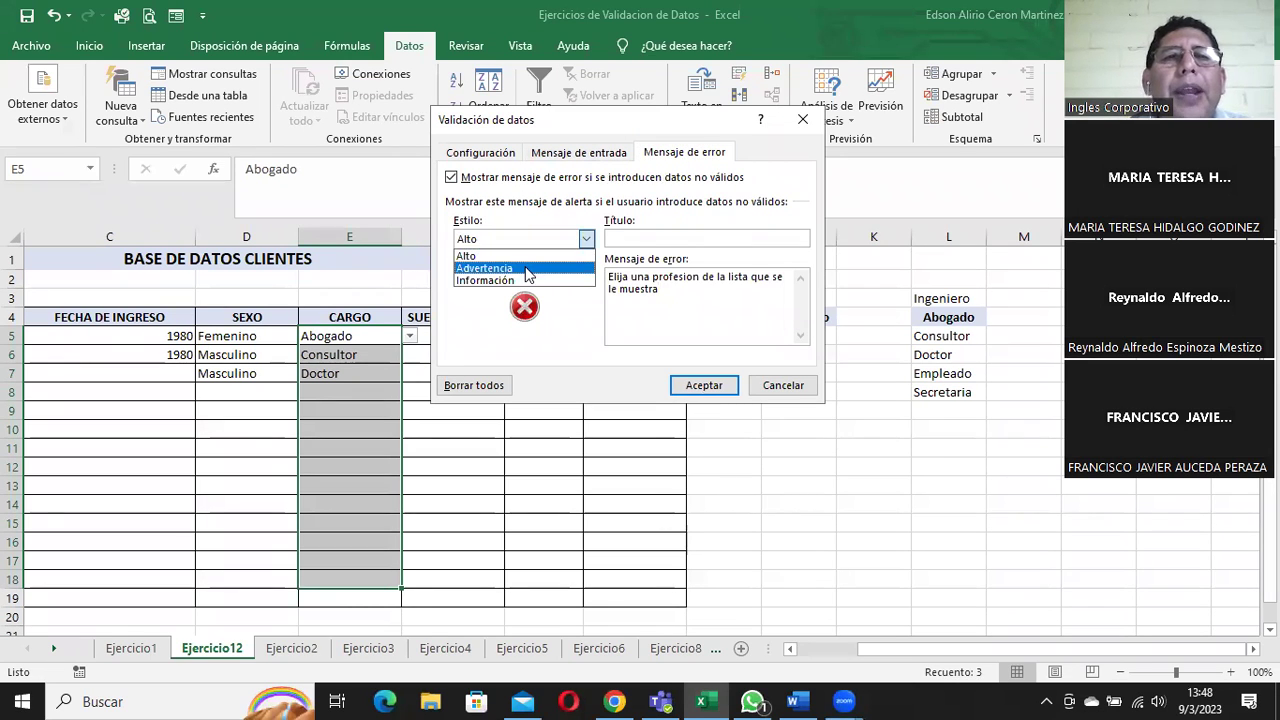
left_click(527, 268)
left_click(618, 240)
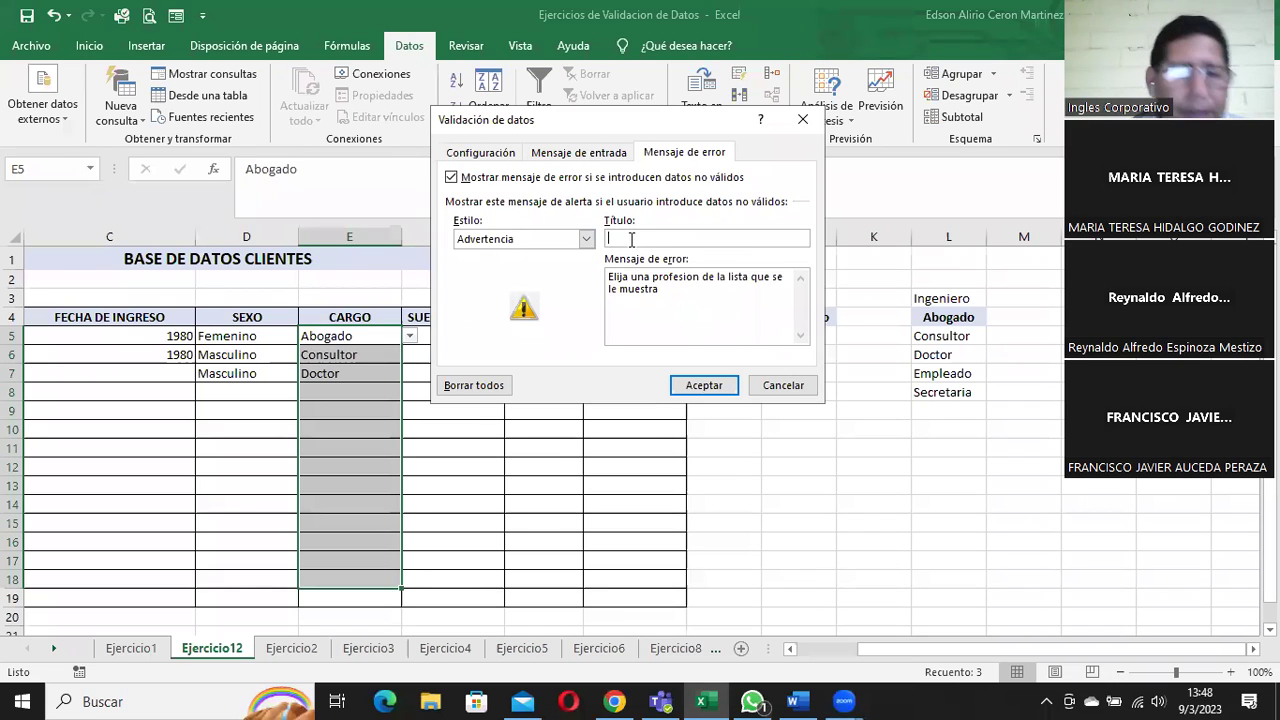
type("Error")
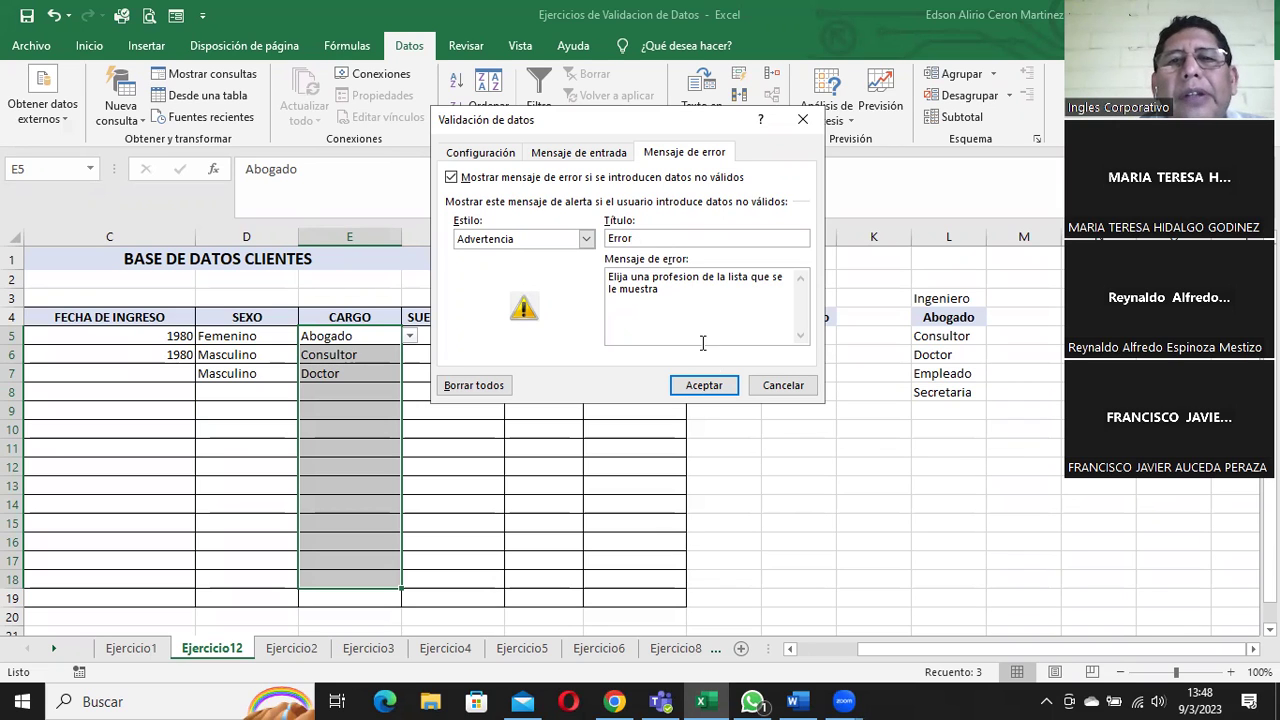
left_click(704, 385)
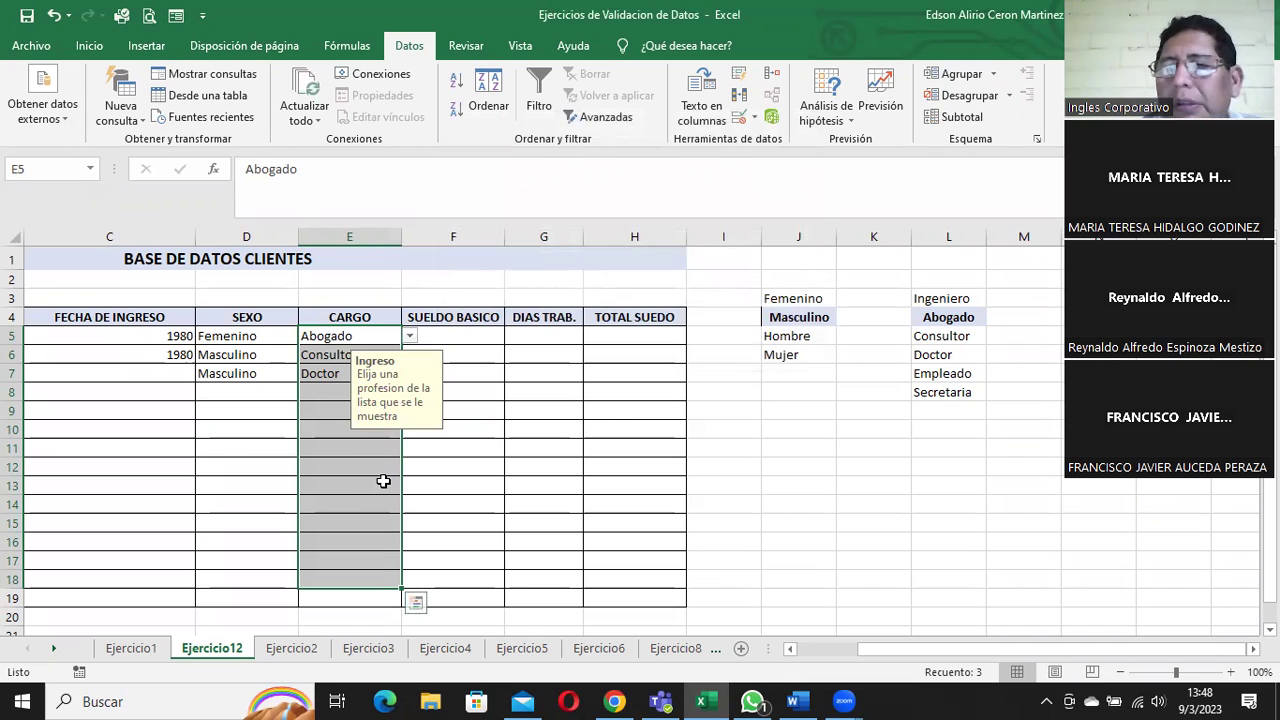
left_click(437, 455)
left_click(340, 377)
left_click(331, 396)
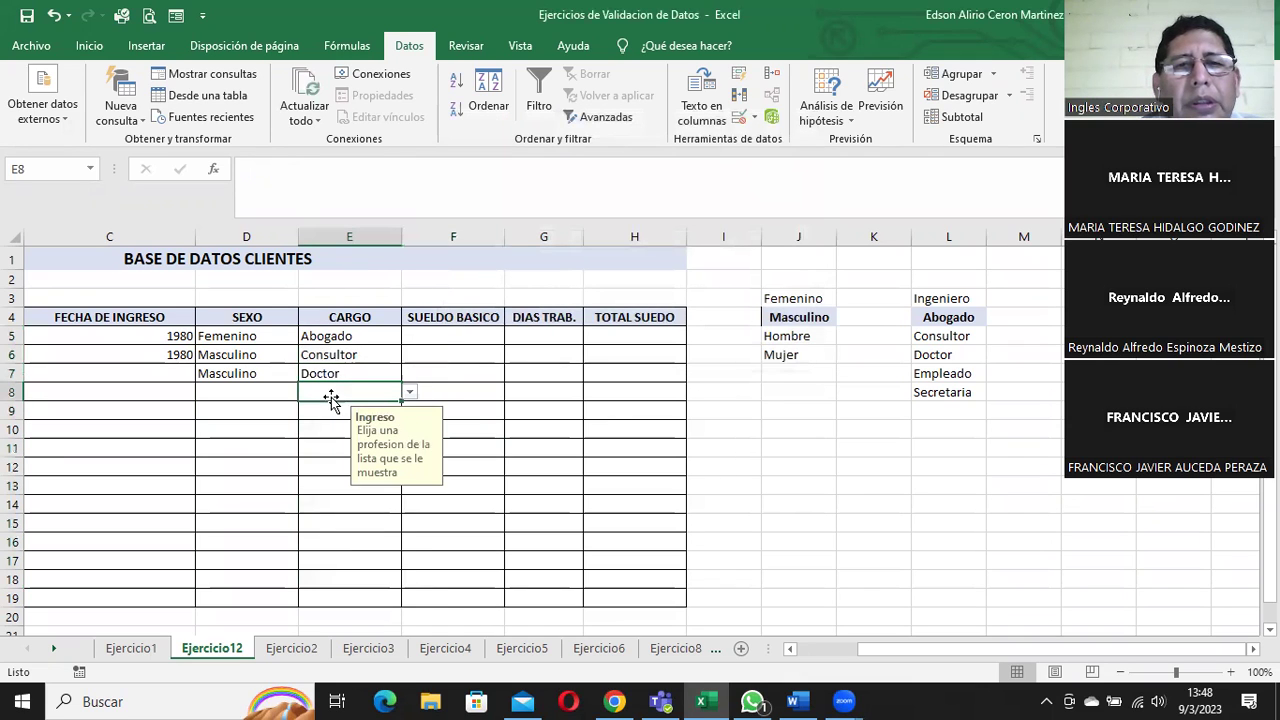
left_click(327, 417)
left_click(328, 430)
left_click(325, 449)
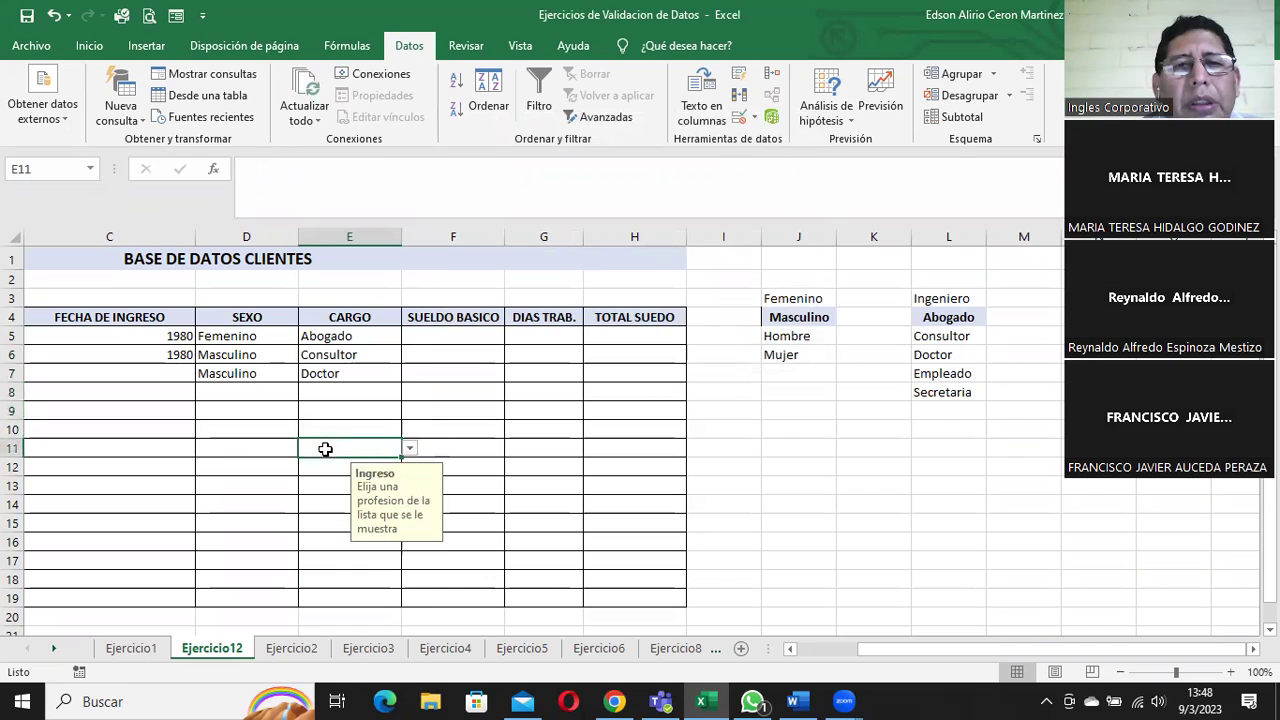
left_click(328, 472)
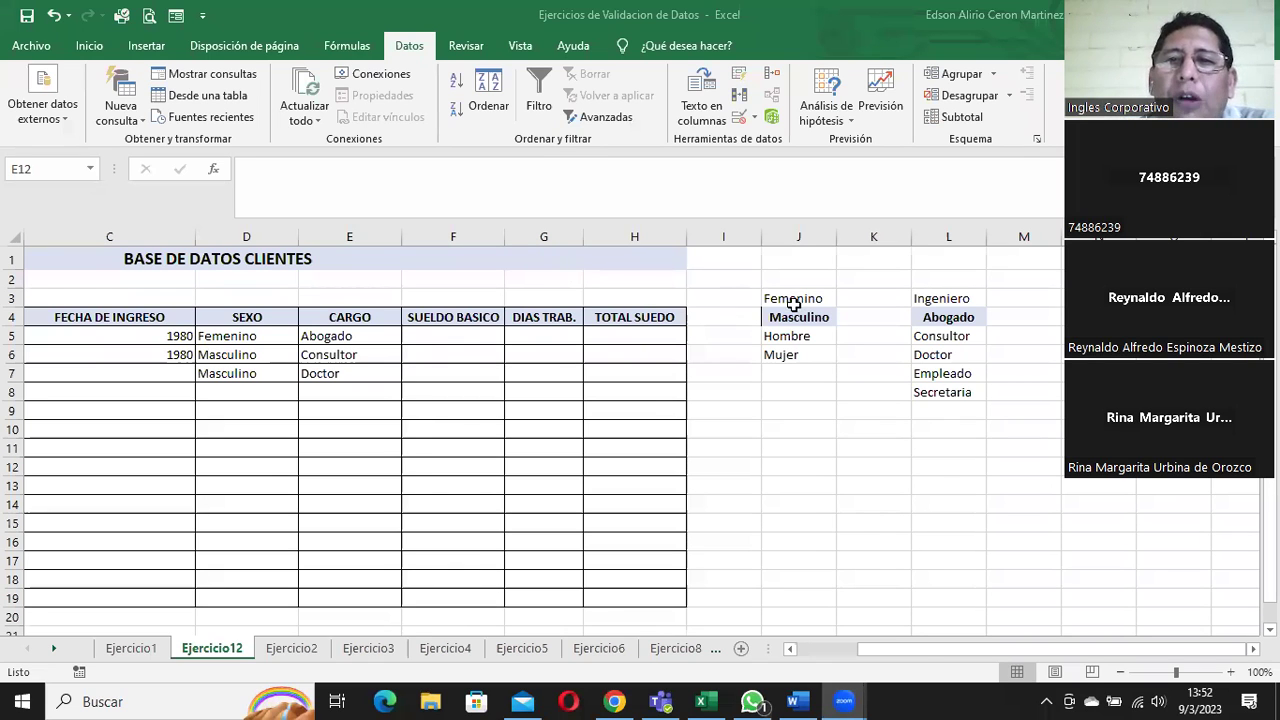
- Select the Femenino–Mujer list J3:J6 and the job-title list L3:L8
left_click_drag(796, 298, 793, 354)
left_click_drag(940, 298, 948, 391)
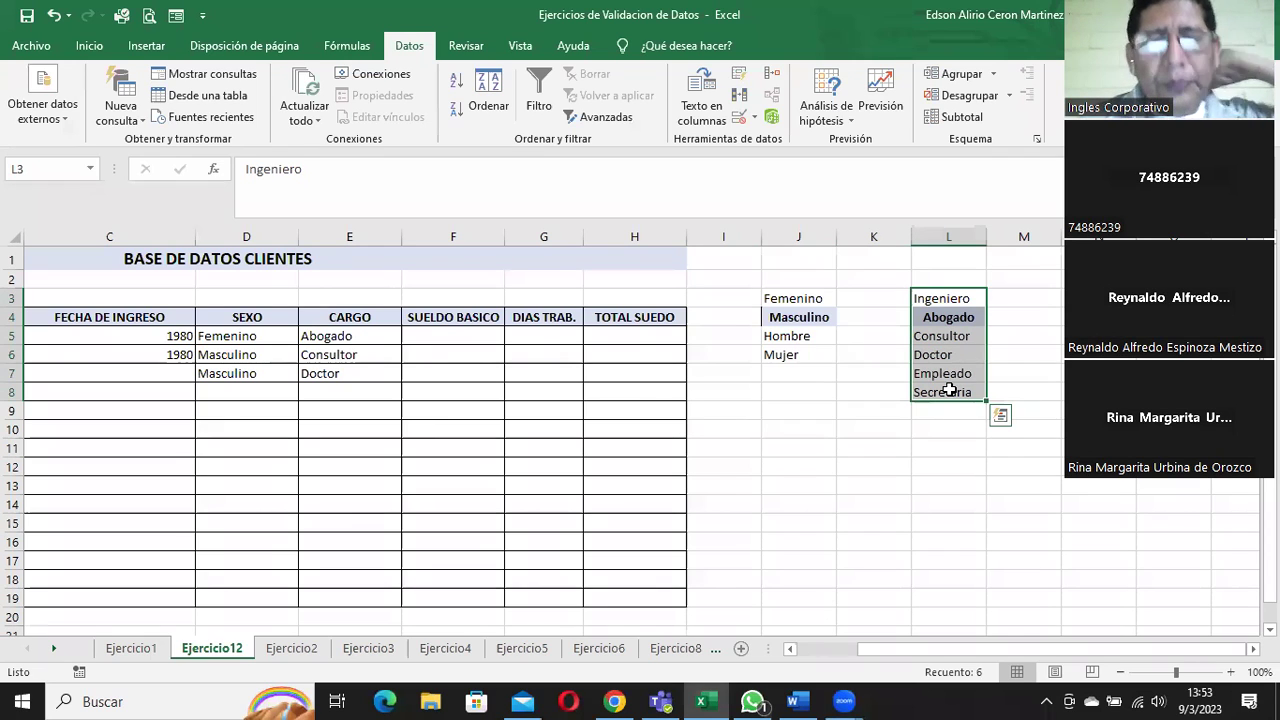
left_click(294, 648)
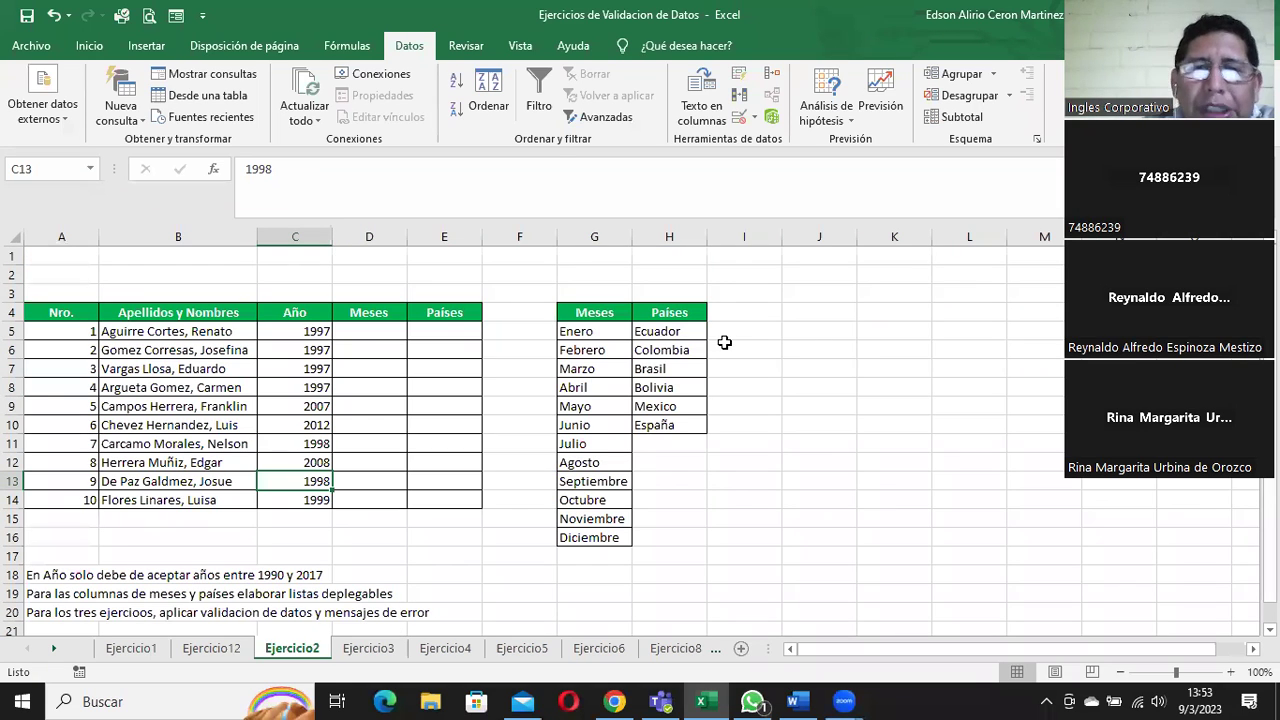
left_click_drag(303, 331, 312, 500)
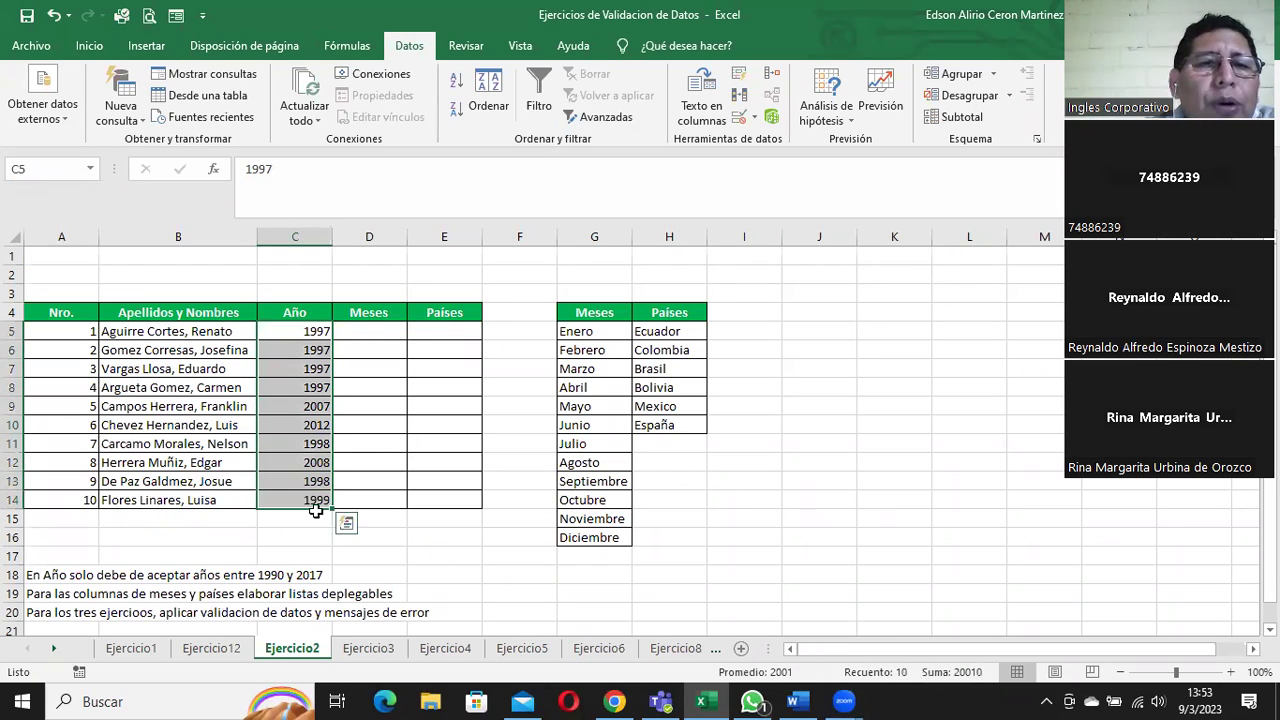
left_click(298, 576)
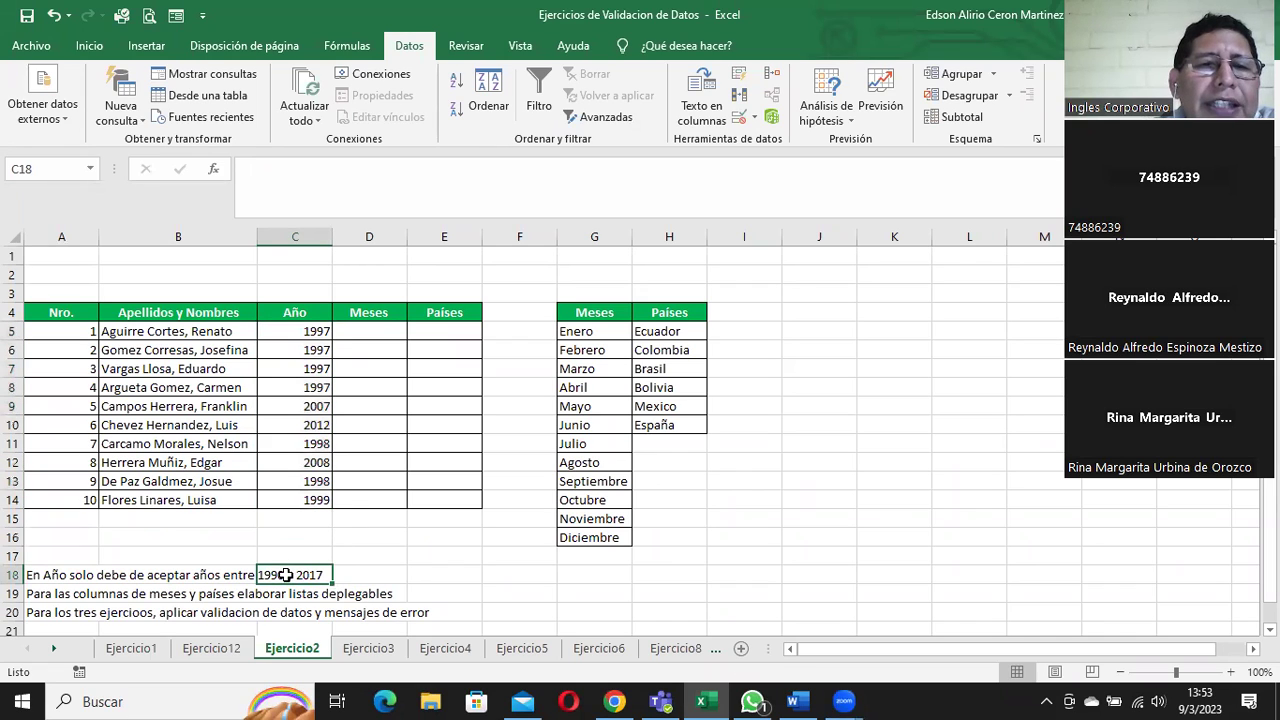
left_click(368, 334)
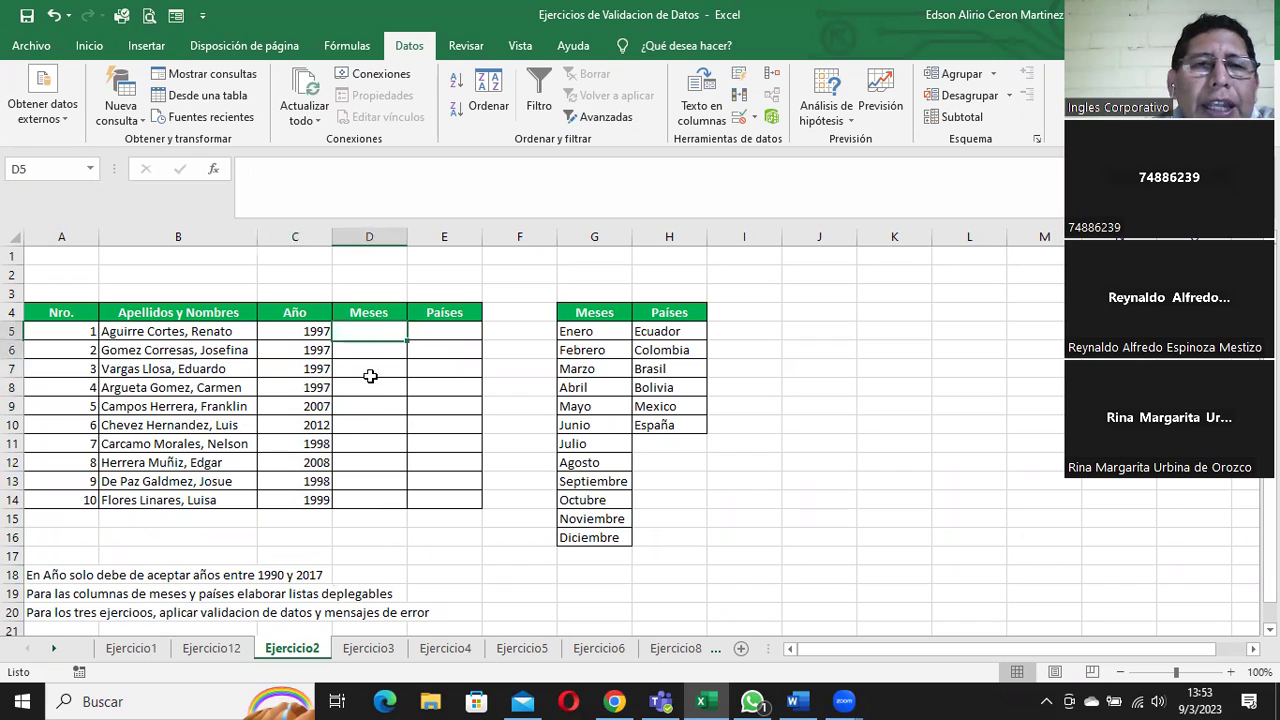
left_click_drag(370, 375, 371, 492)
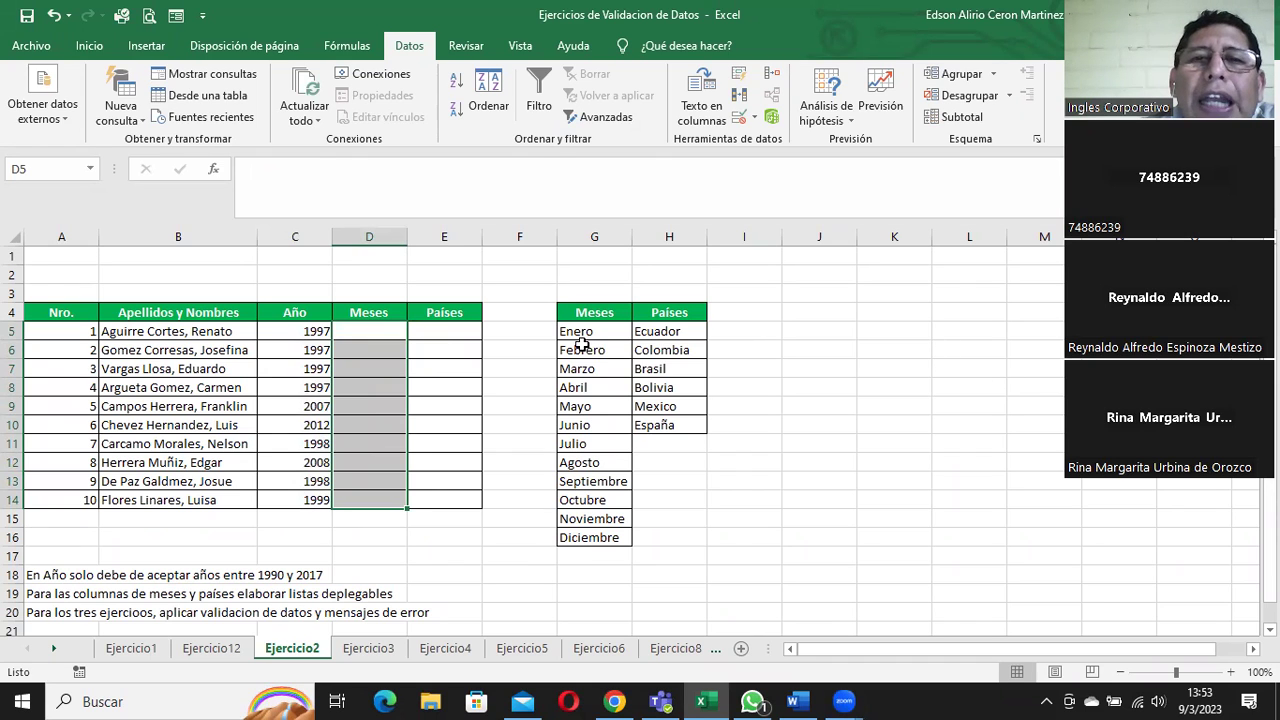
left_click_drag(572, 332, 568, 536)
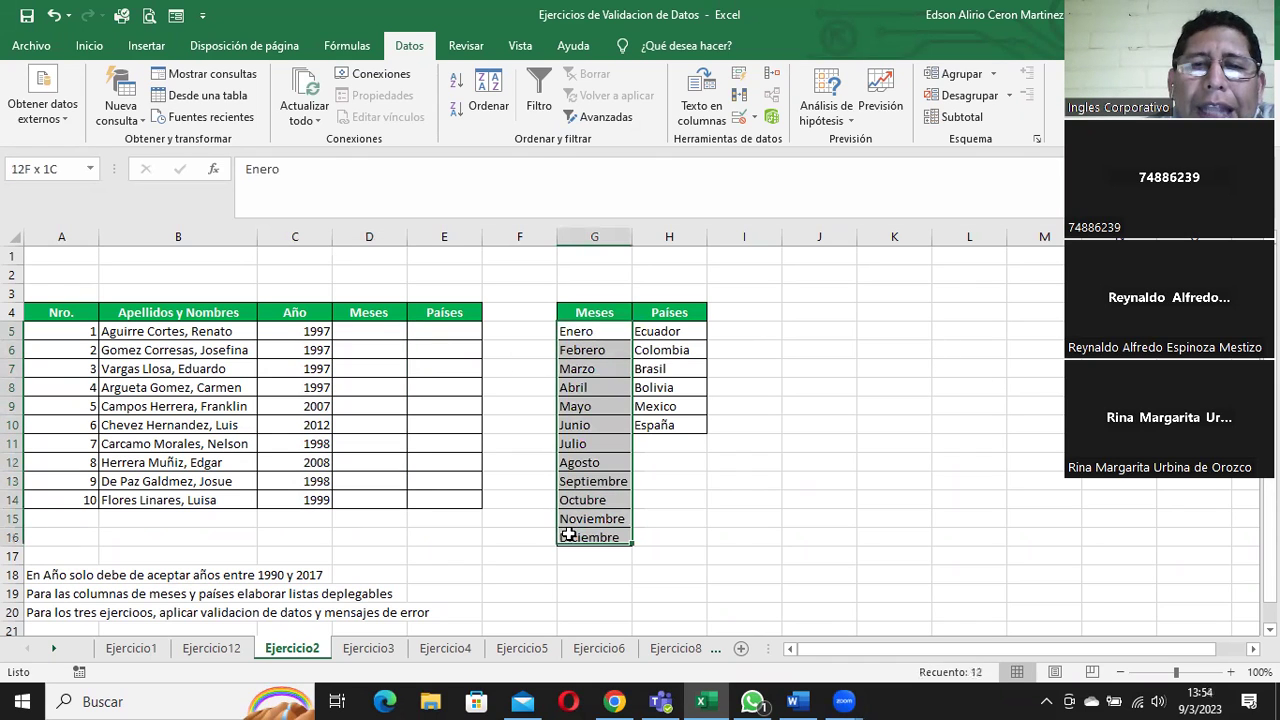
left_click(382, 330)
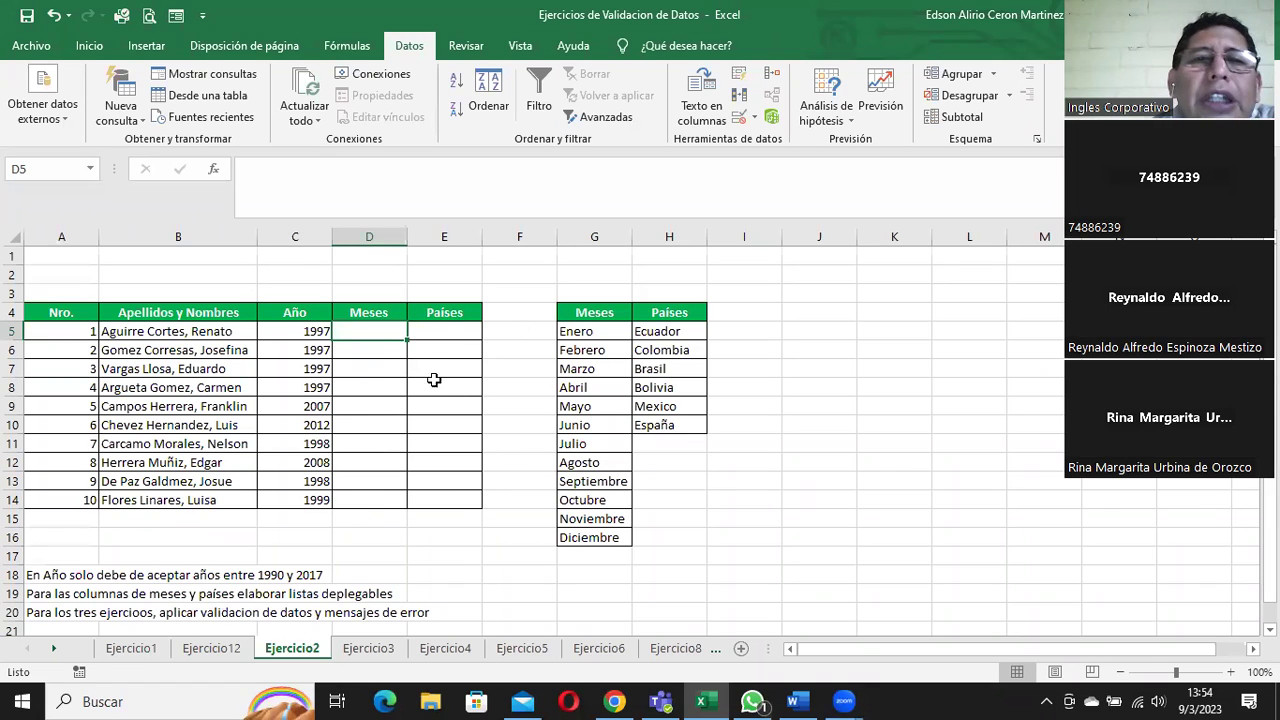
left_click(444, 330)
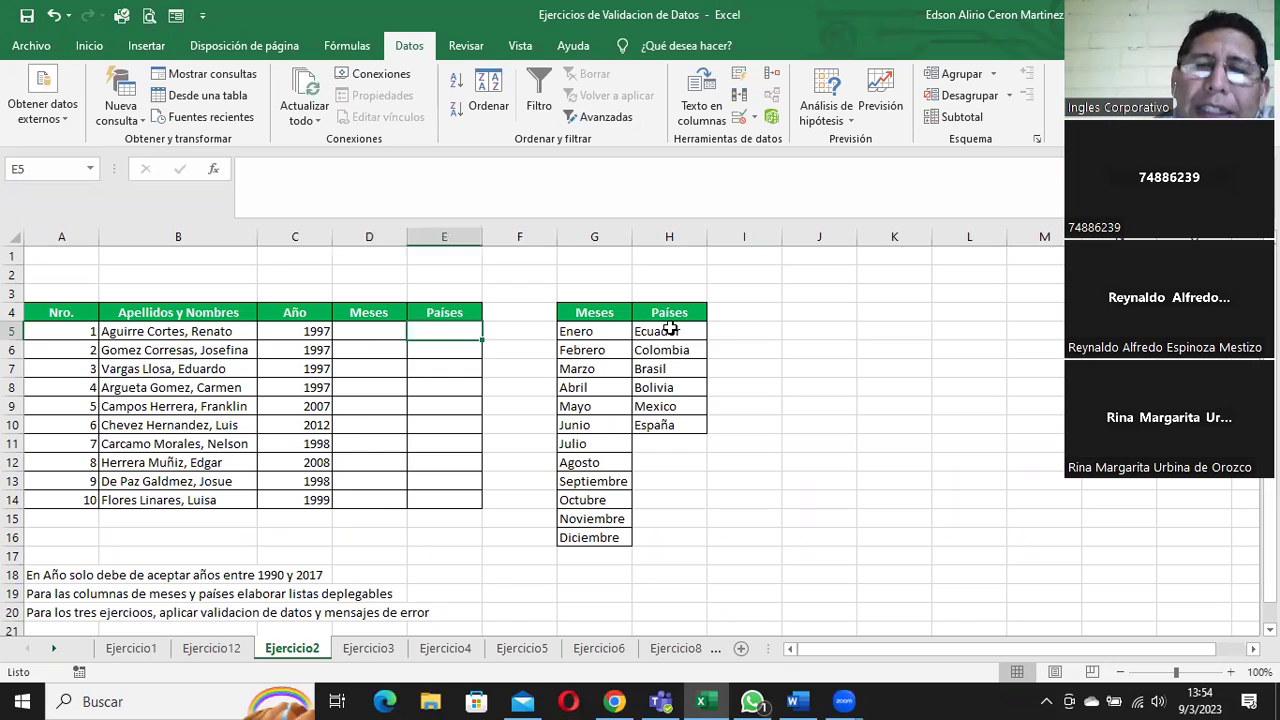
left_click_drag(666, 333, 660, 425)
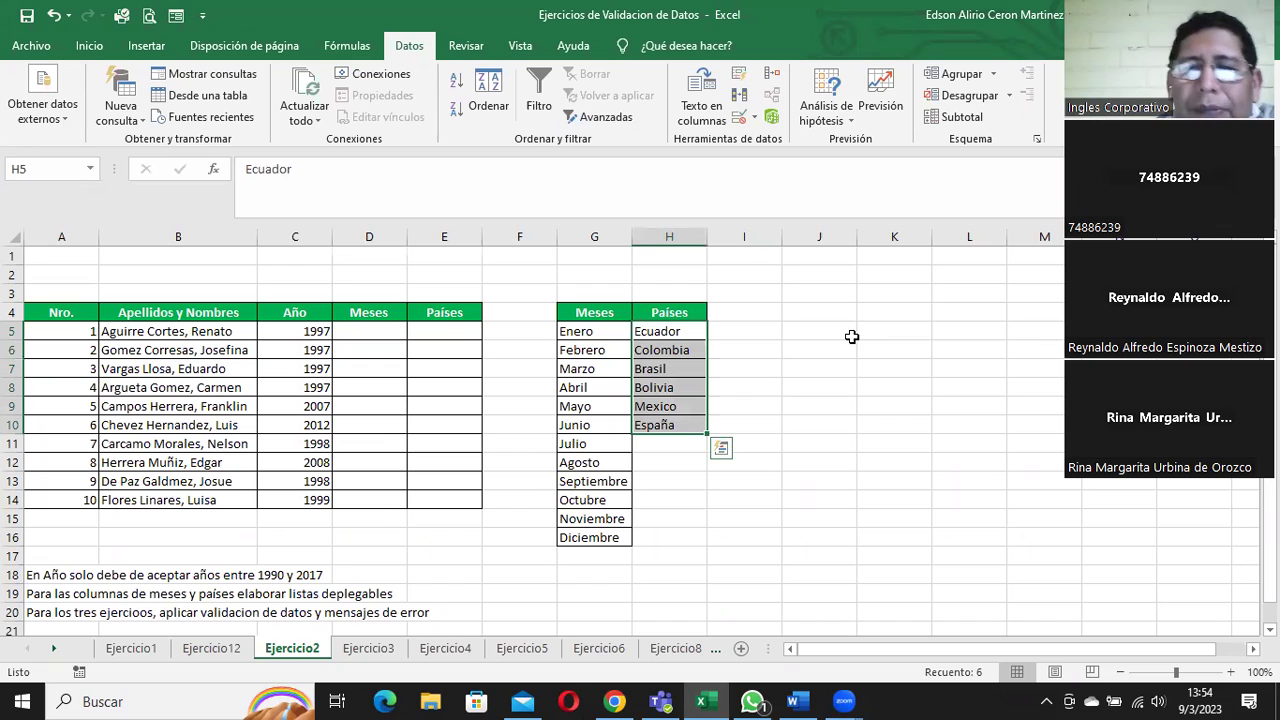
left_click_drag(578, 334, 582, 536)
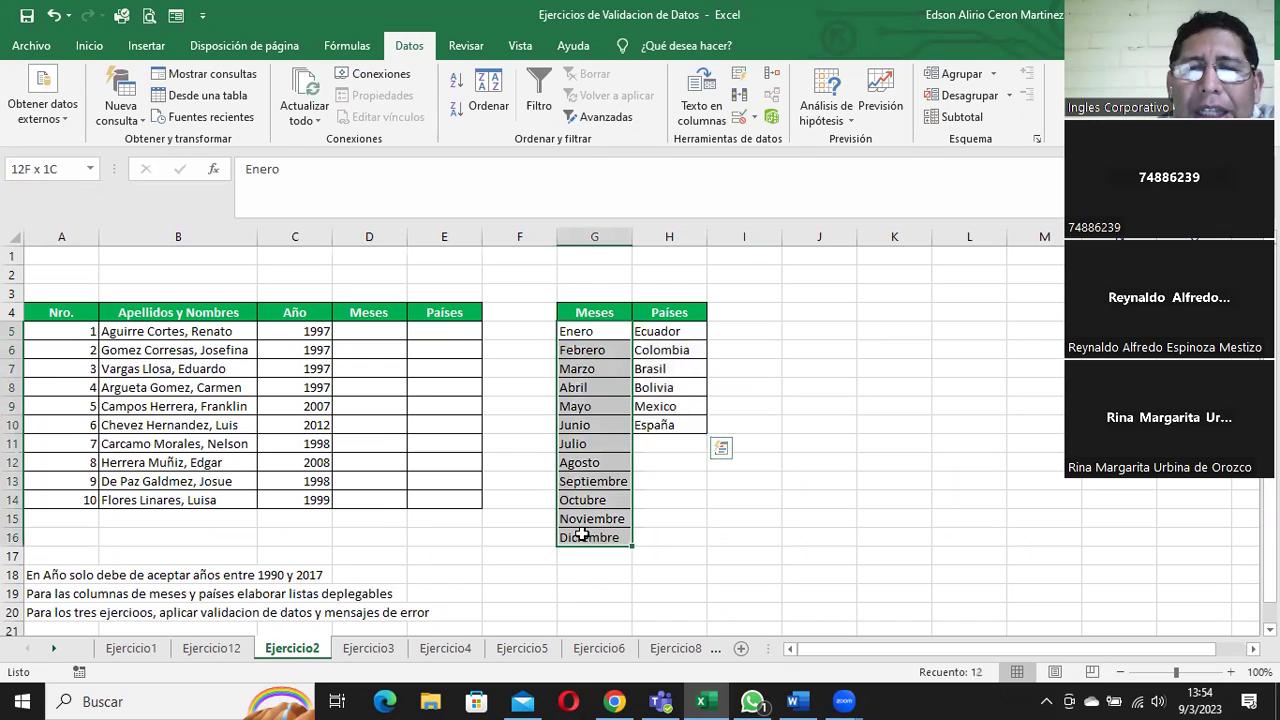
left_click_drag(669, 312, 666, 425)
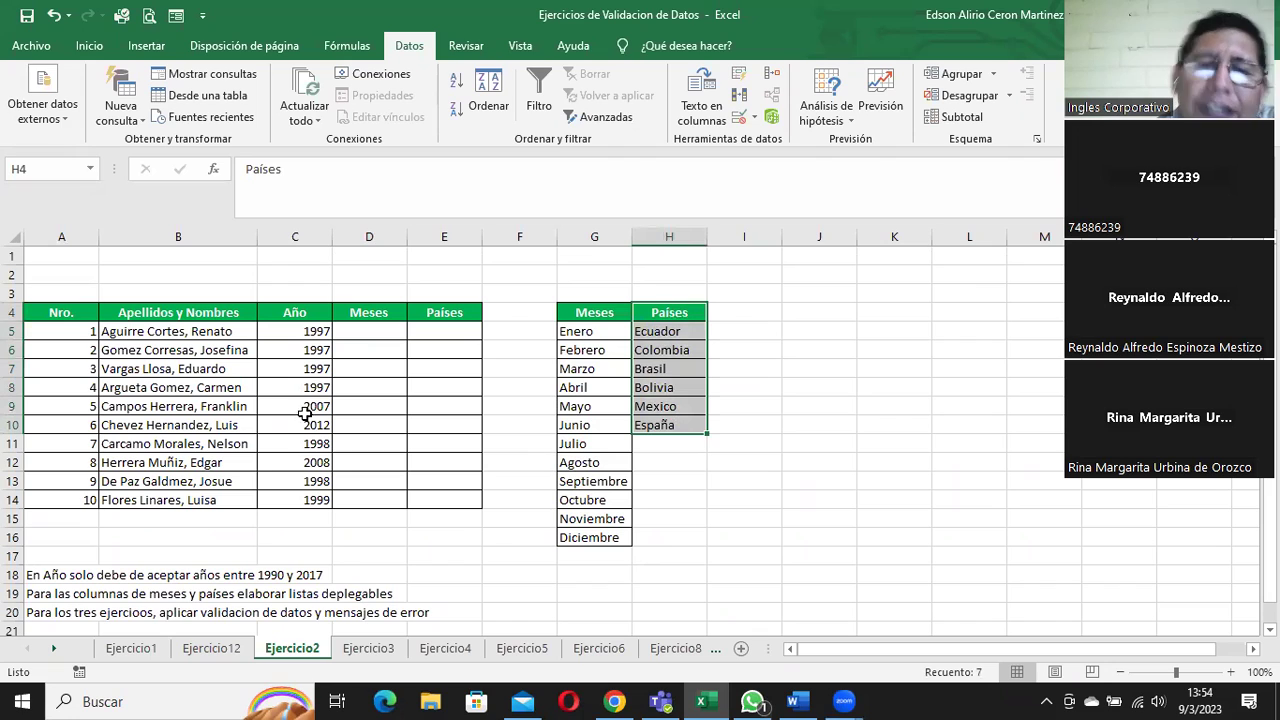
left_click(368, 330)
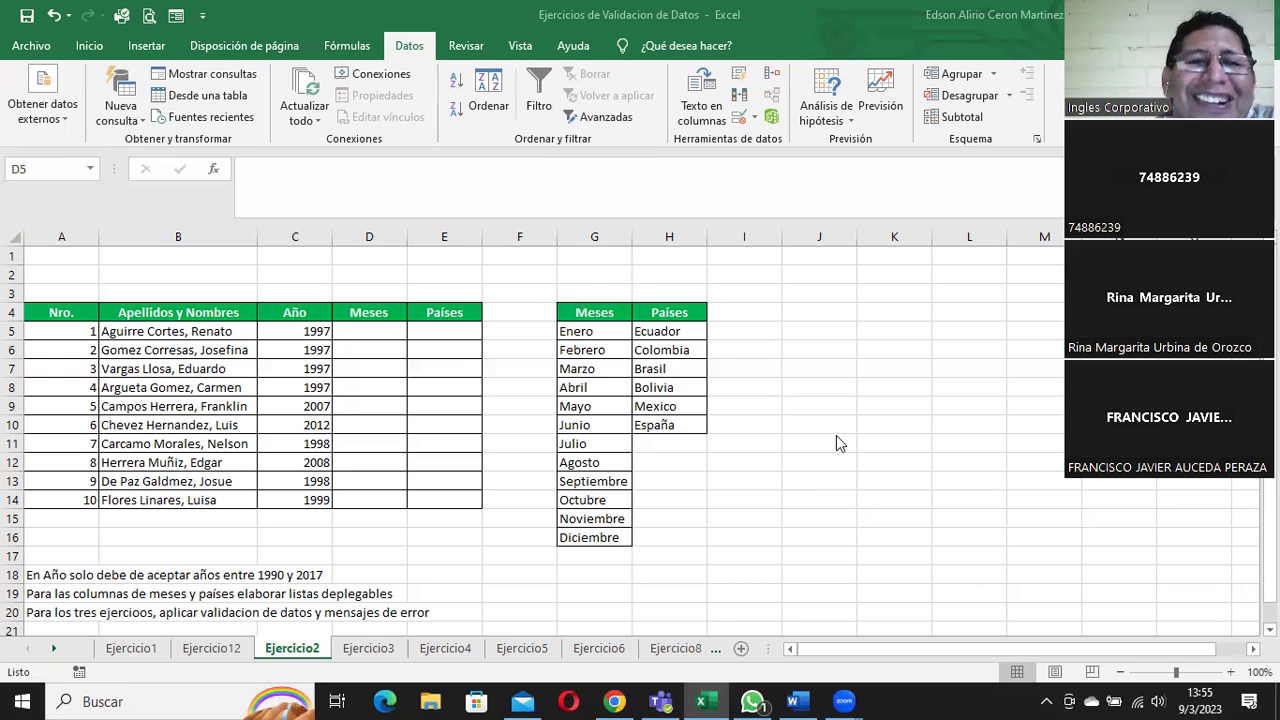
left_click(386, 338)
left_click_drag(312, 330, 318, 425)
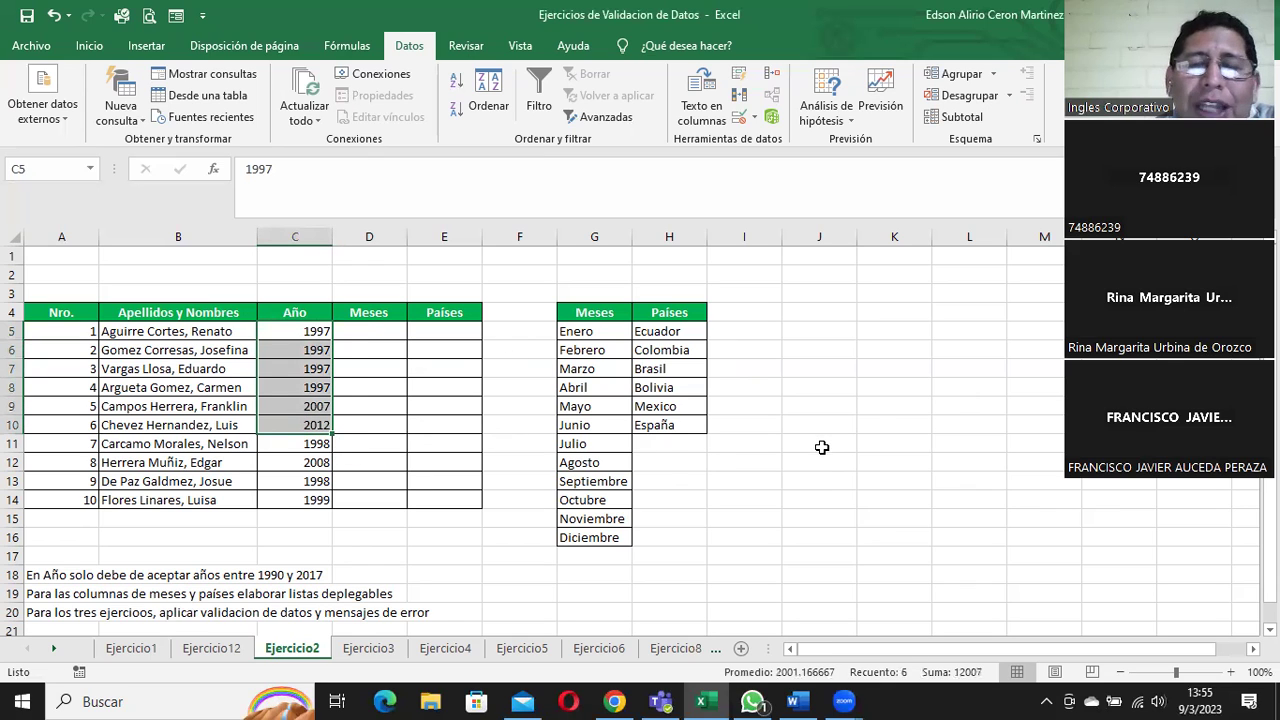
left_click(872, 438)
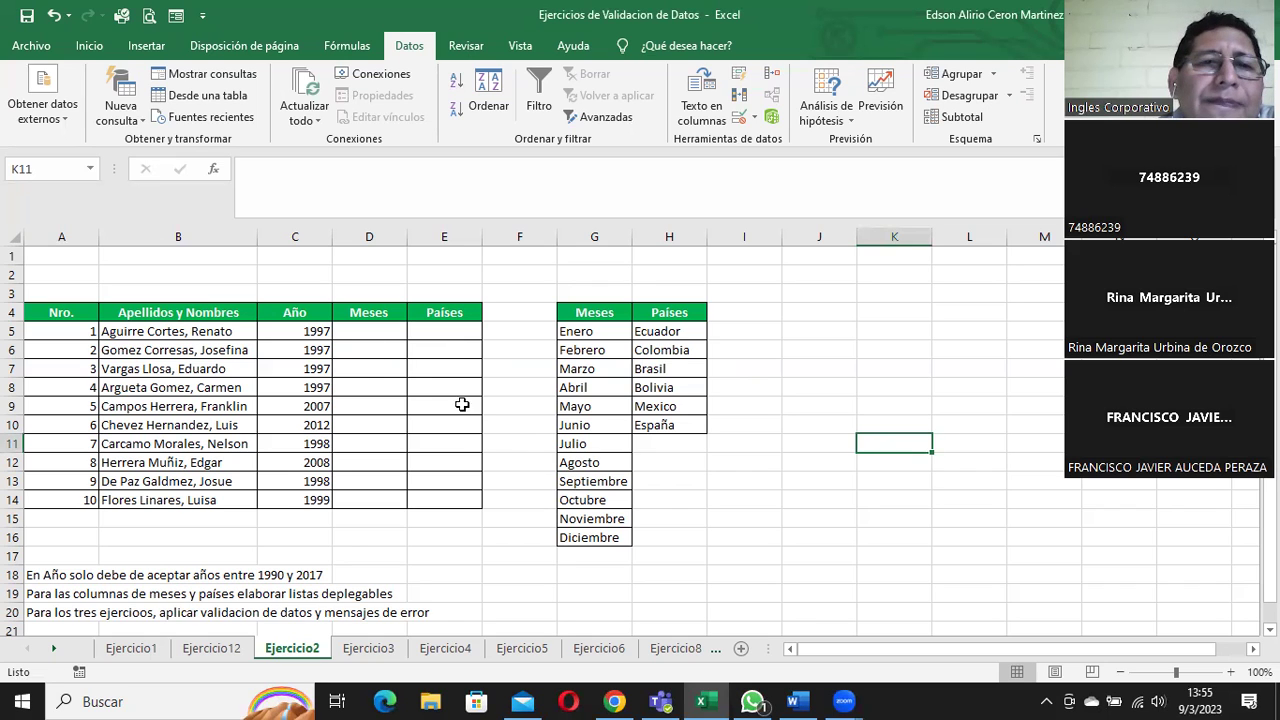
left_click(300, 330)
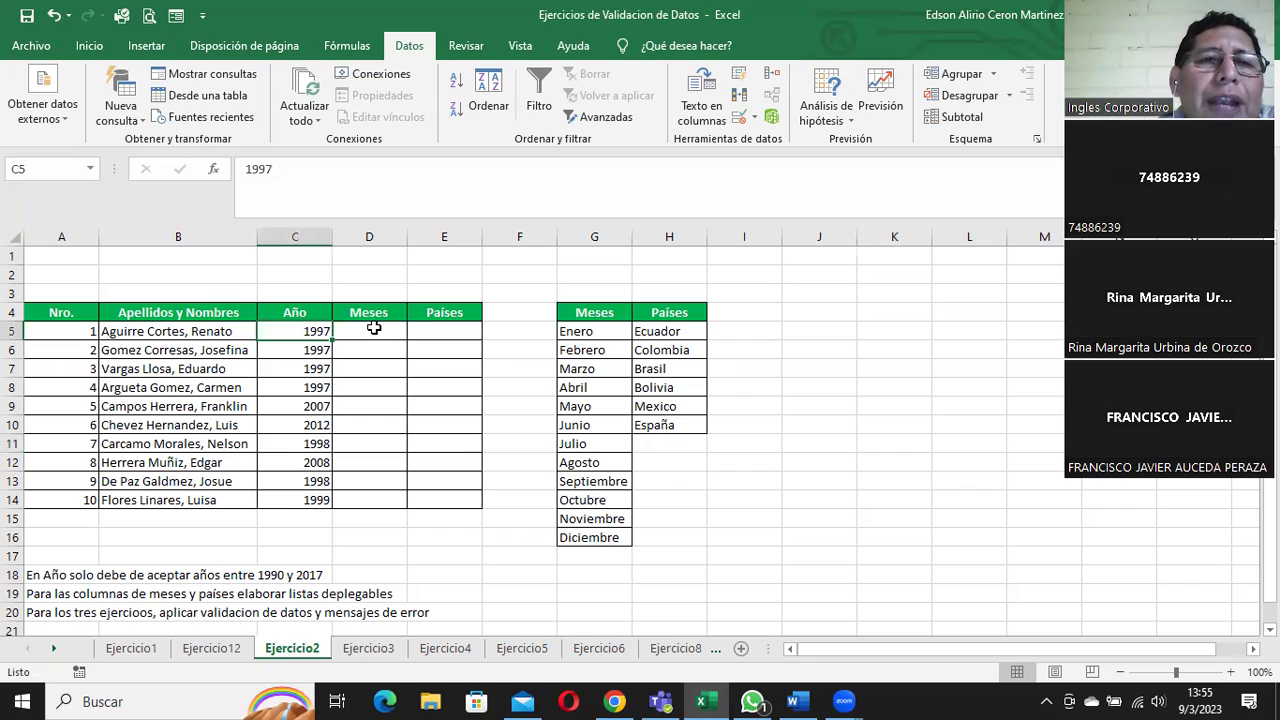
left_click(373, 329)
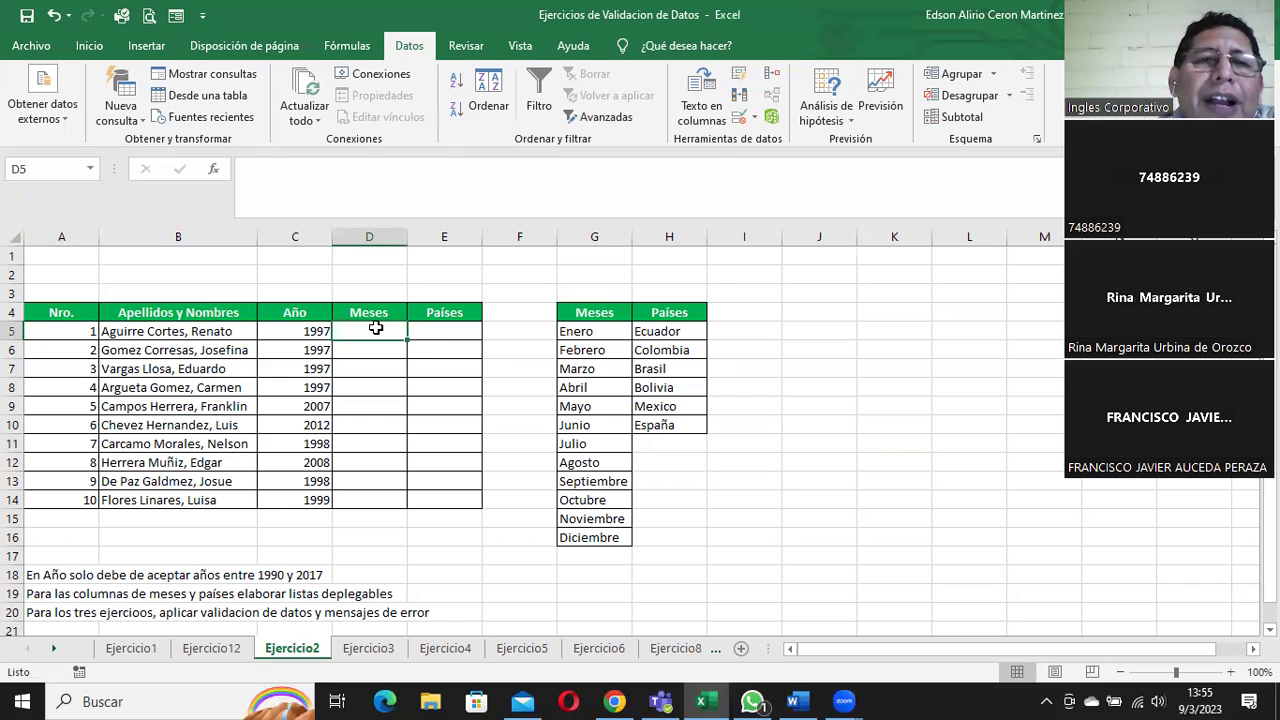
- Give Meses cells D5:D14 a list validation sourced from the month names in G5:G16
left_click_drag(375, 328, 372, 497)
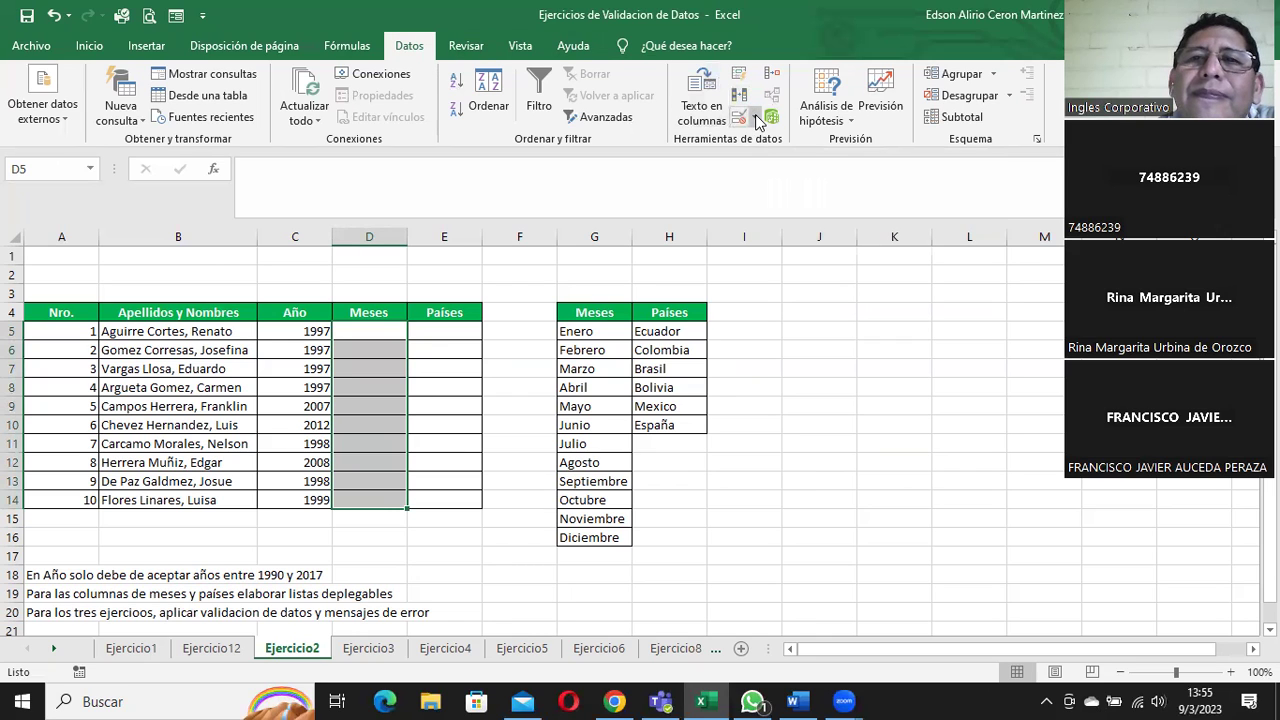
left_click(757, 119)
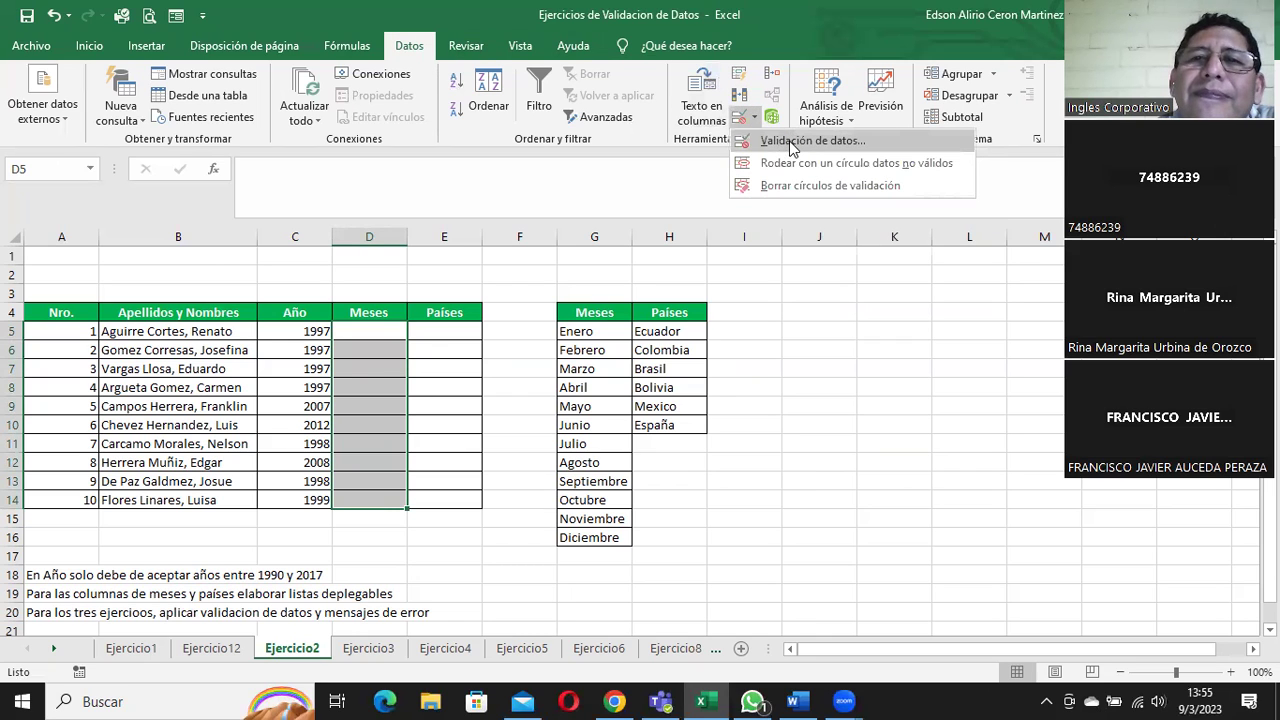
left_click(787, 145)
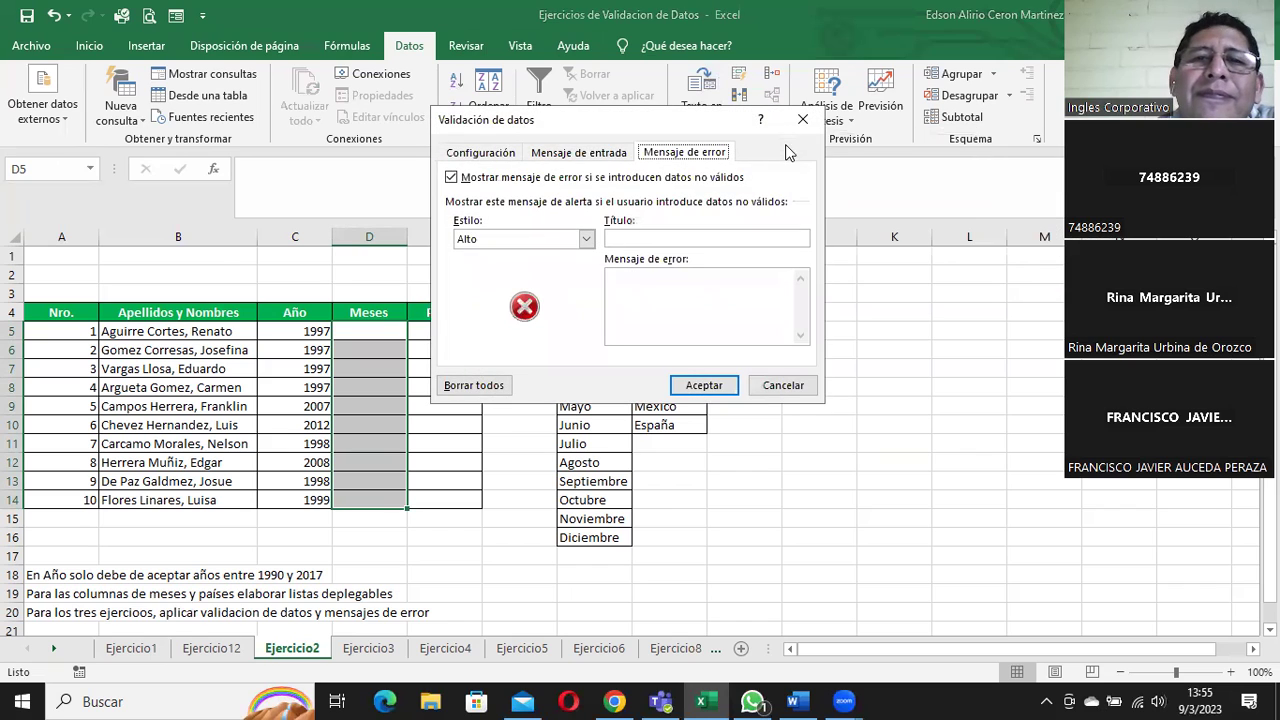
left_click(494, 158)
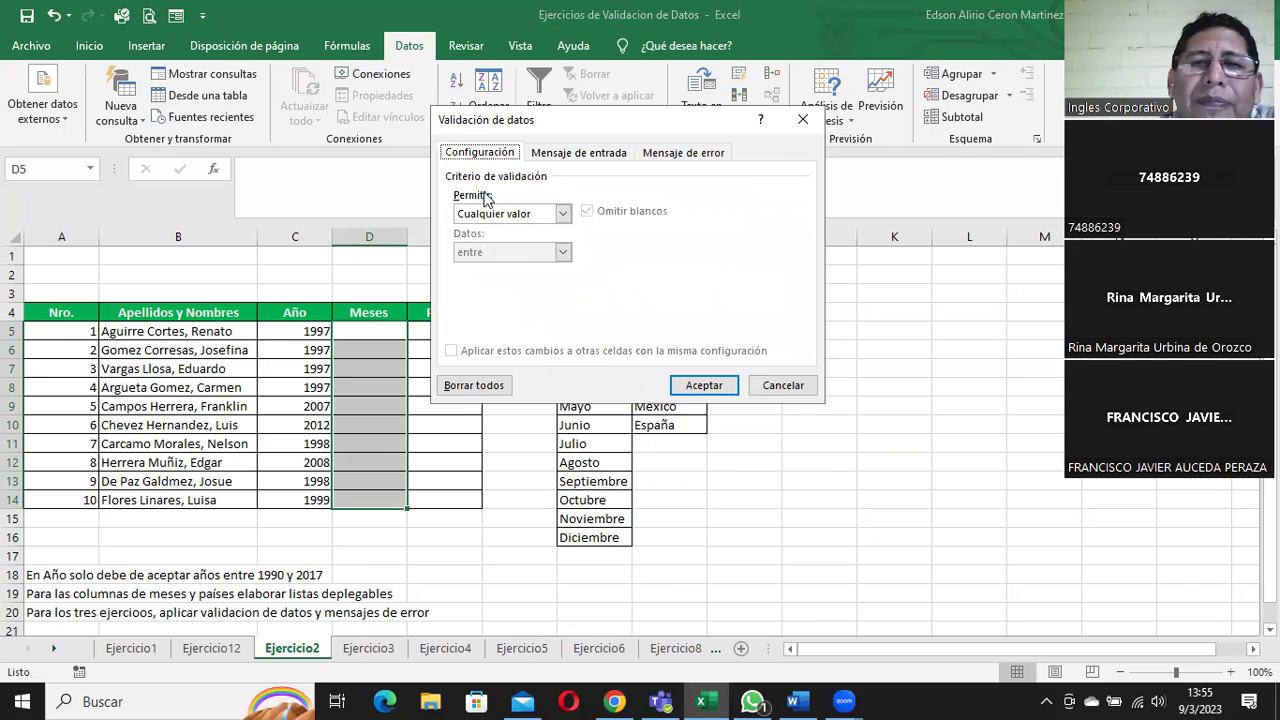
left_click(563, 213)
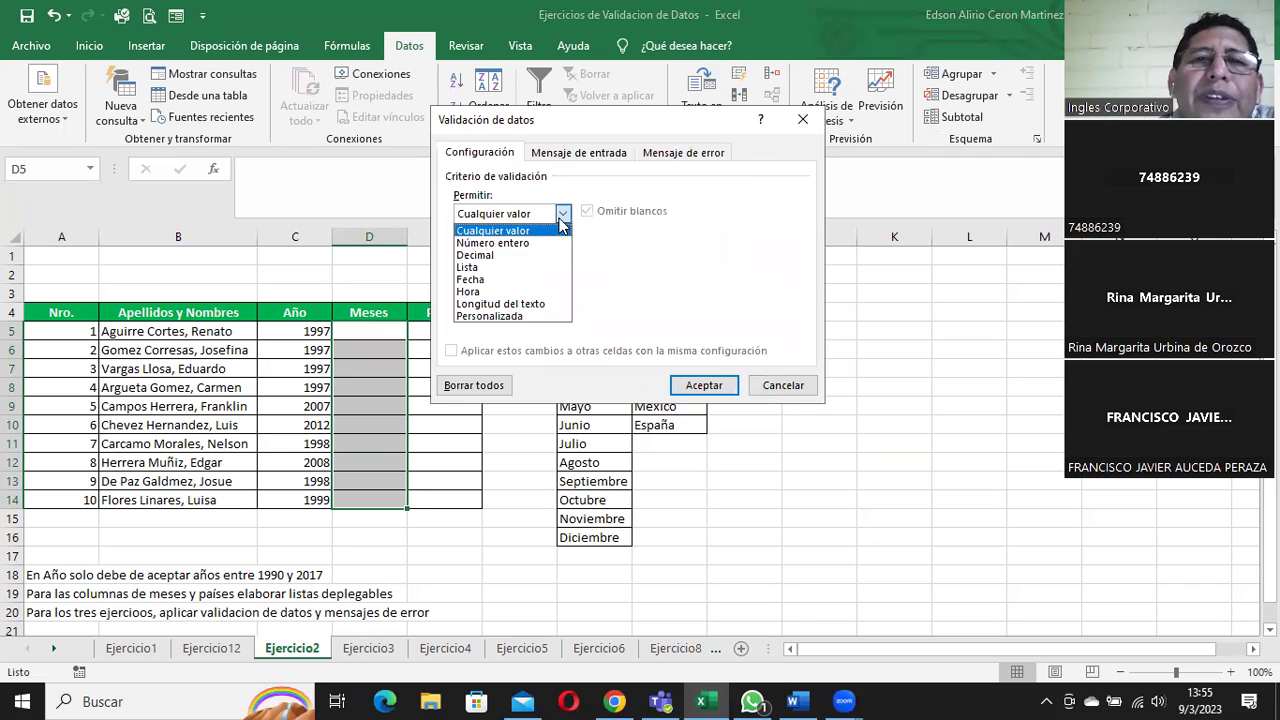
left_click(498, 268)
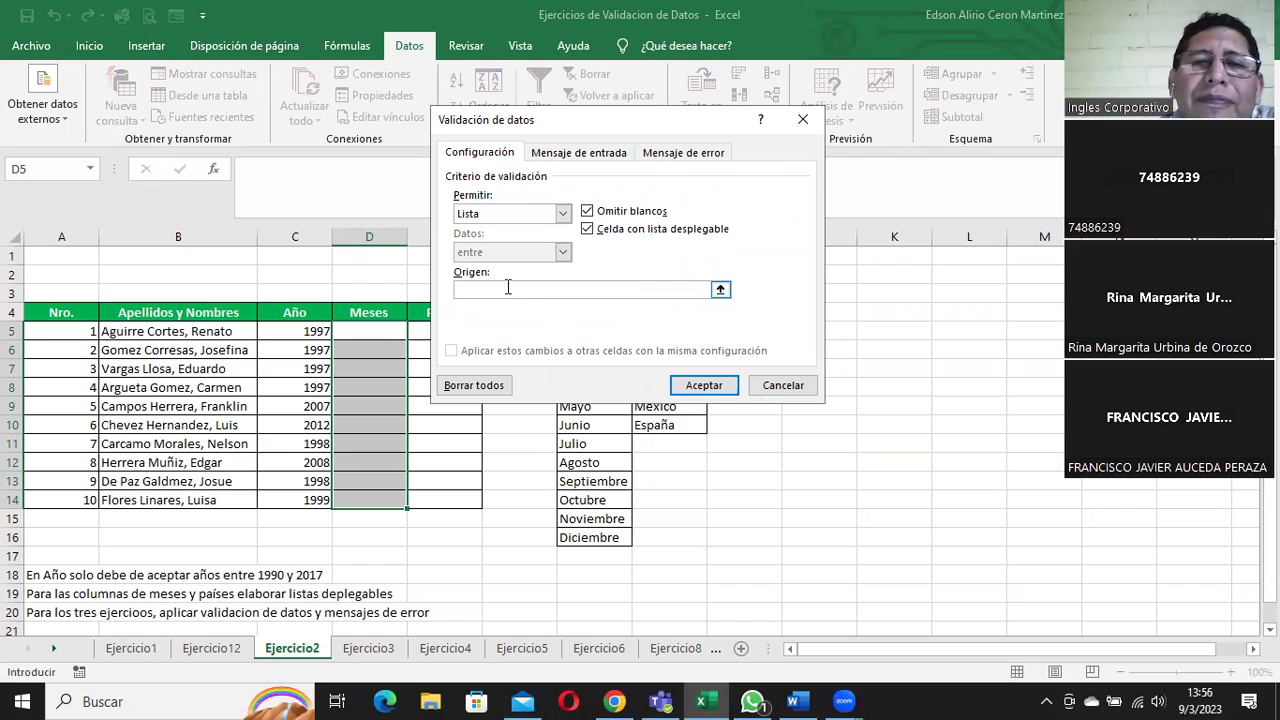
left_click(720, 291)
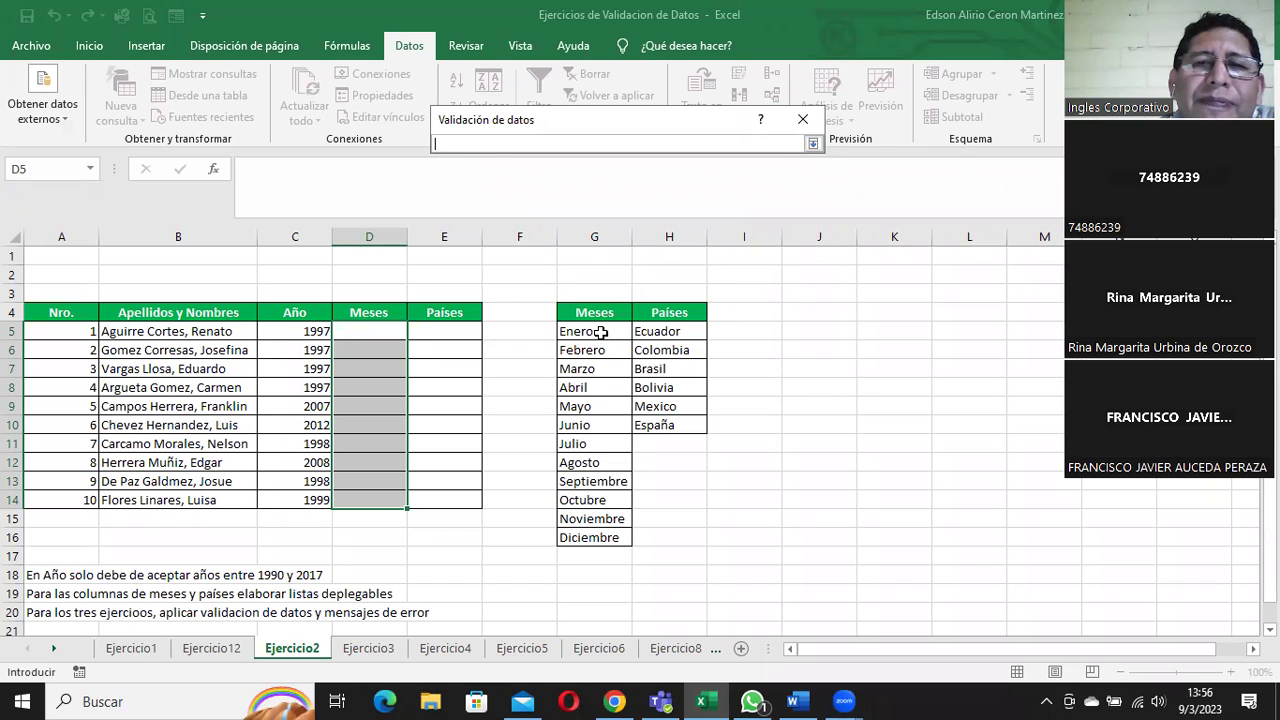
left_click_drag(598, 331, 596, 537)
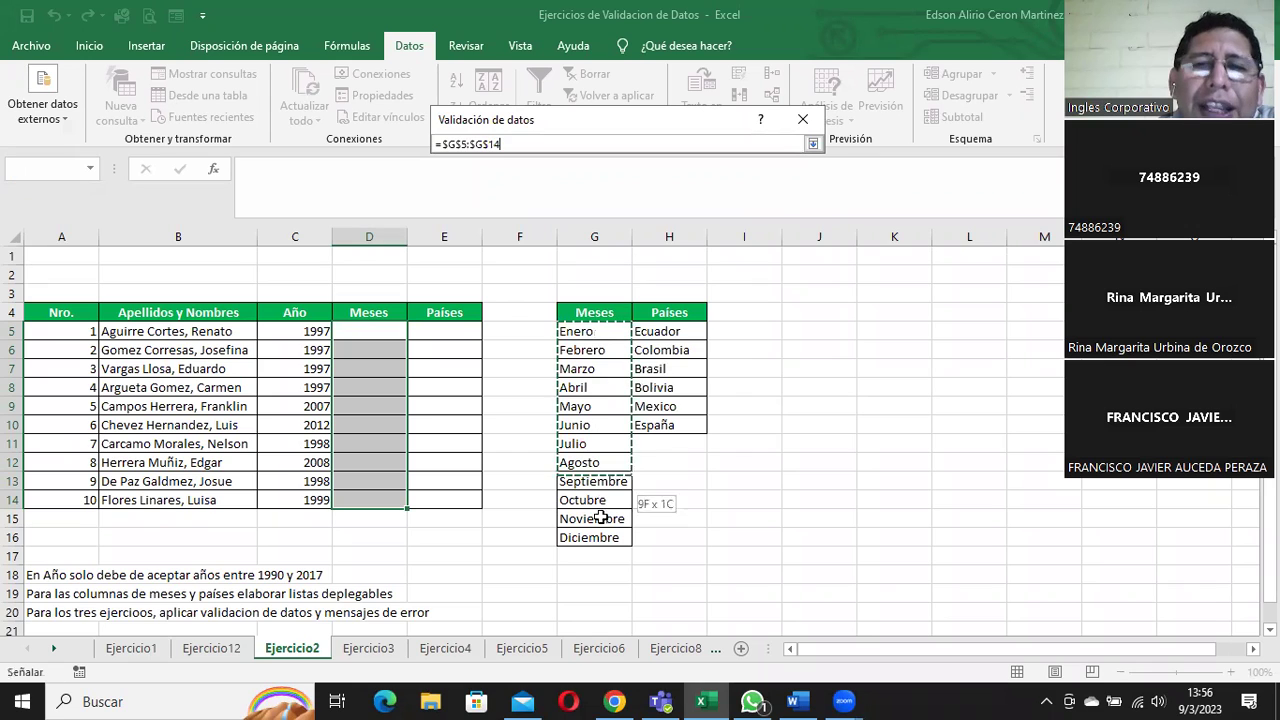
left_click(814, 145)
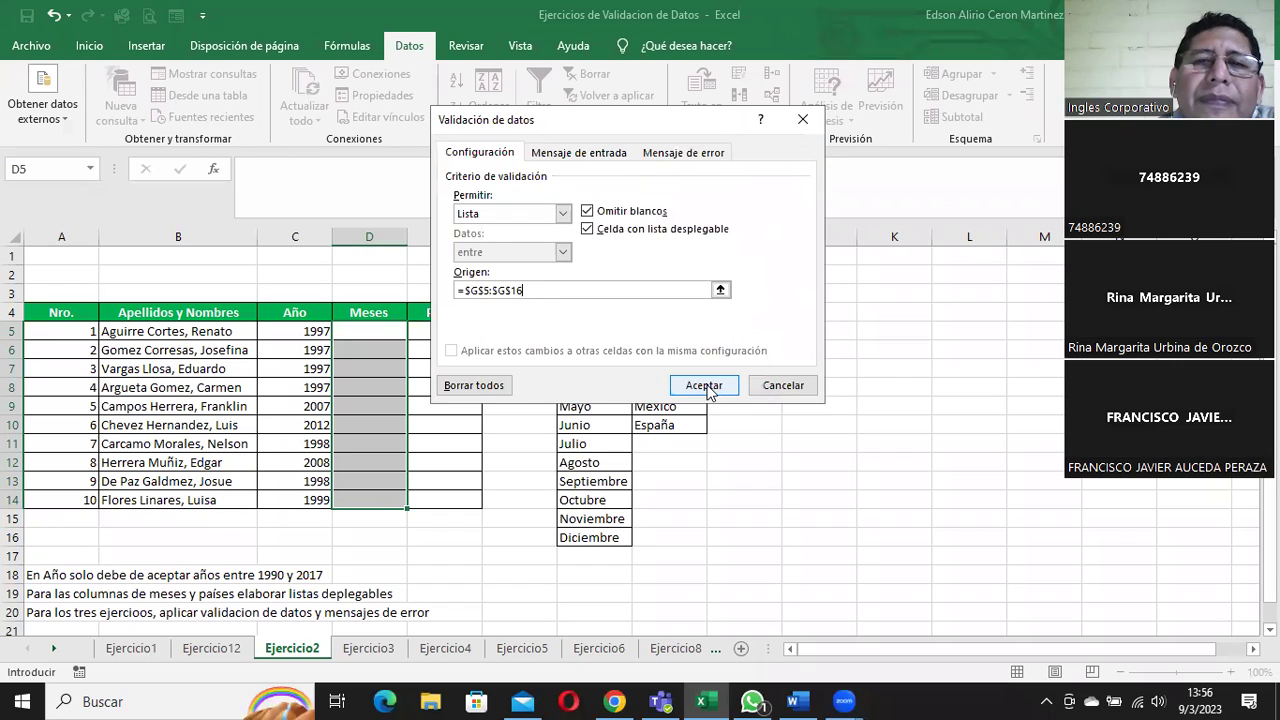
left_click(704, 385)
- Step down the Meses cells to check the new month dropdowns
left_click(367, 349)
left_click(368, 369)
left_click(368, 406)
left_click(368, 425)
left_click(368, 444)
left_click(367, 462)
left_click(367, 481)
- Pick Febrero, Marzo and Abril for D5–D7 from the months dropdown
left_click(367, 500)
left_click(378, 336)
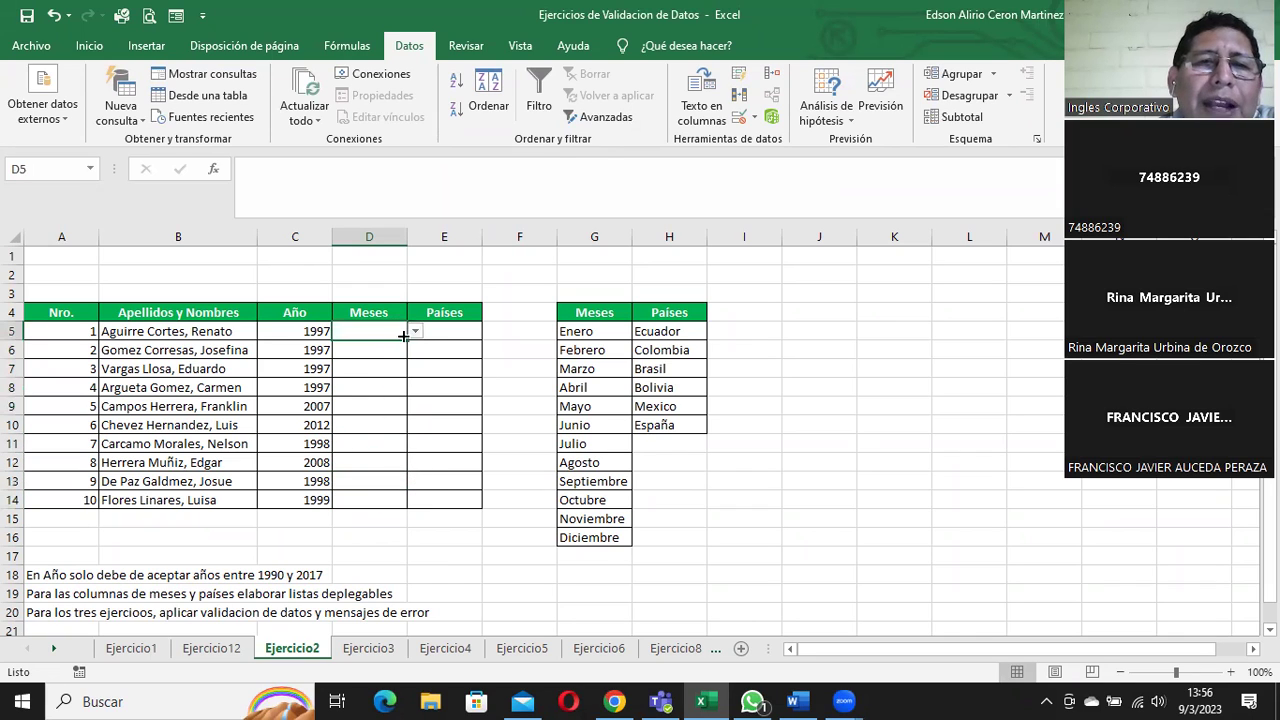
left_click(415, 332)
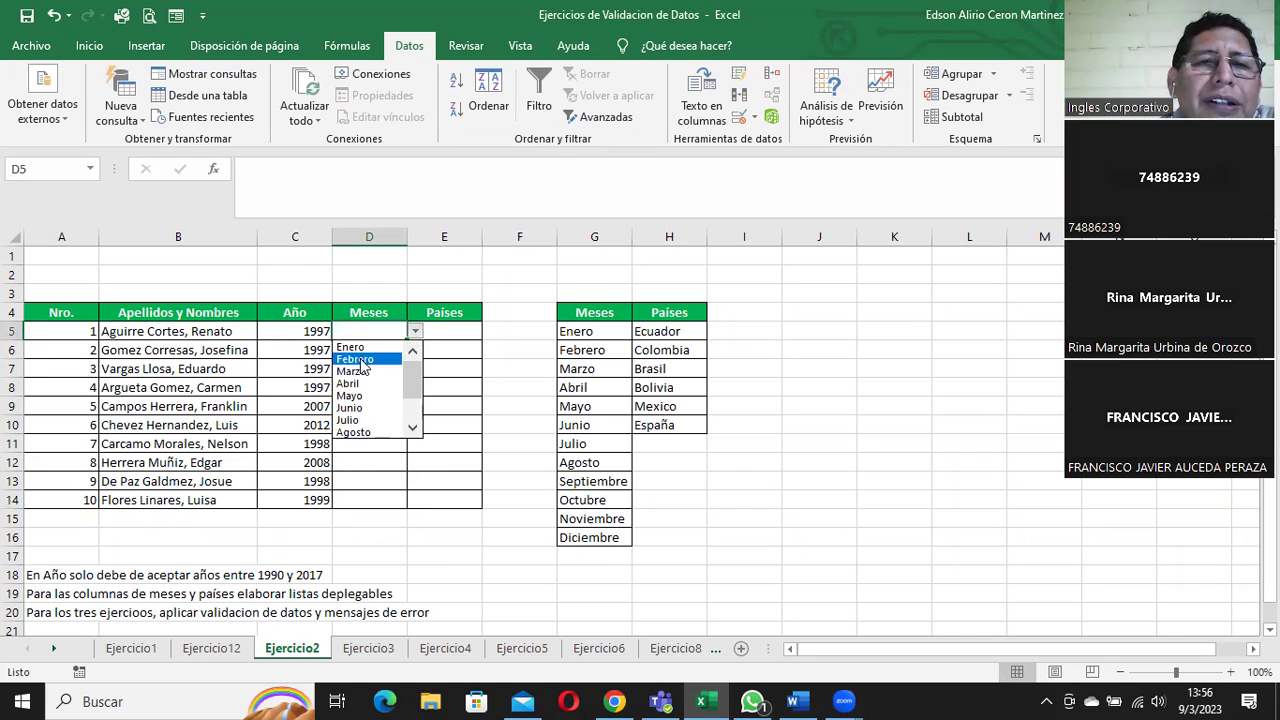
left_click(410, 357)
left_click(352, 352)
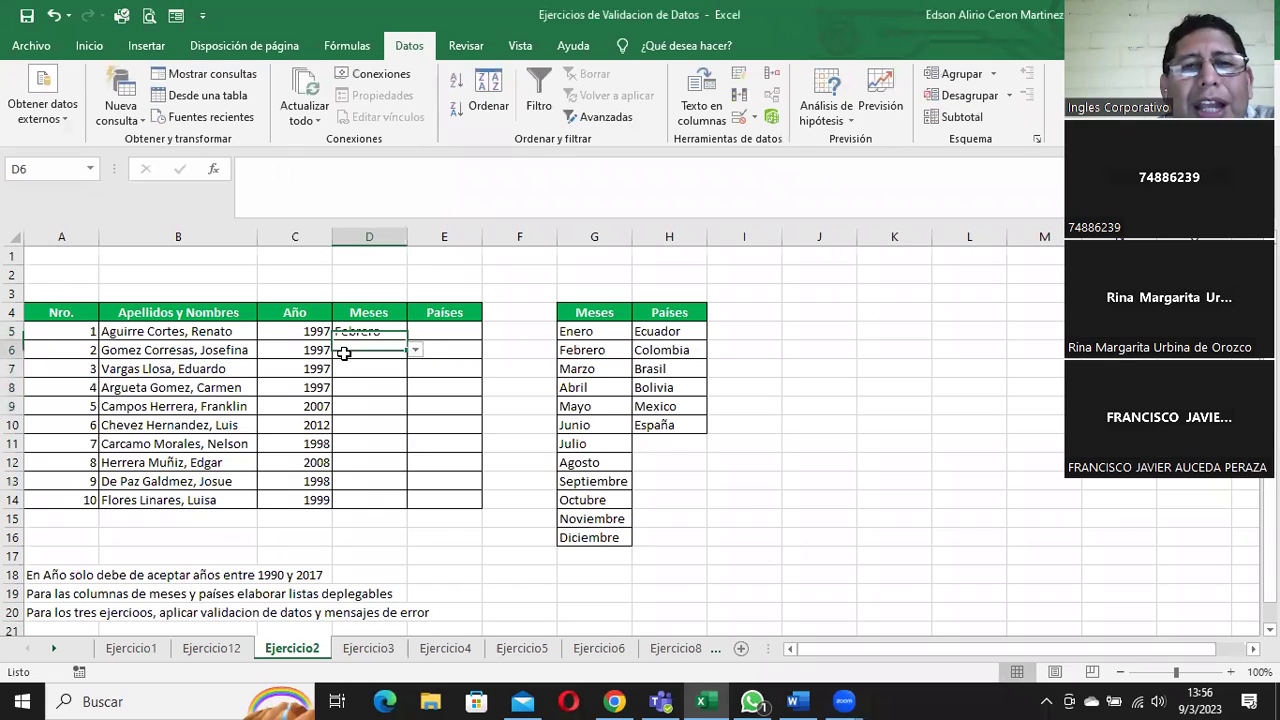
left_click(414, 350)
left_click(373, 391)
left_click(398, 371)
left_click(416, 370)
left_click(362, 424)
- Select the Países range E5:E14
left_click(370, 387)
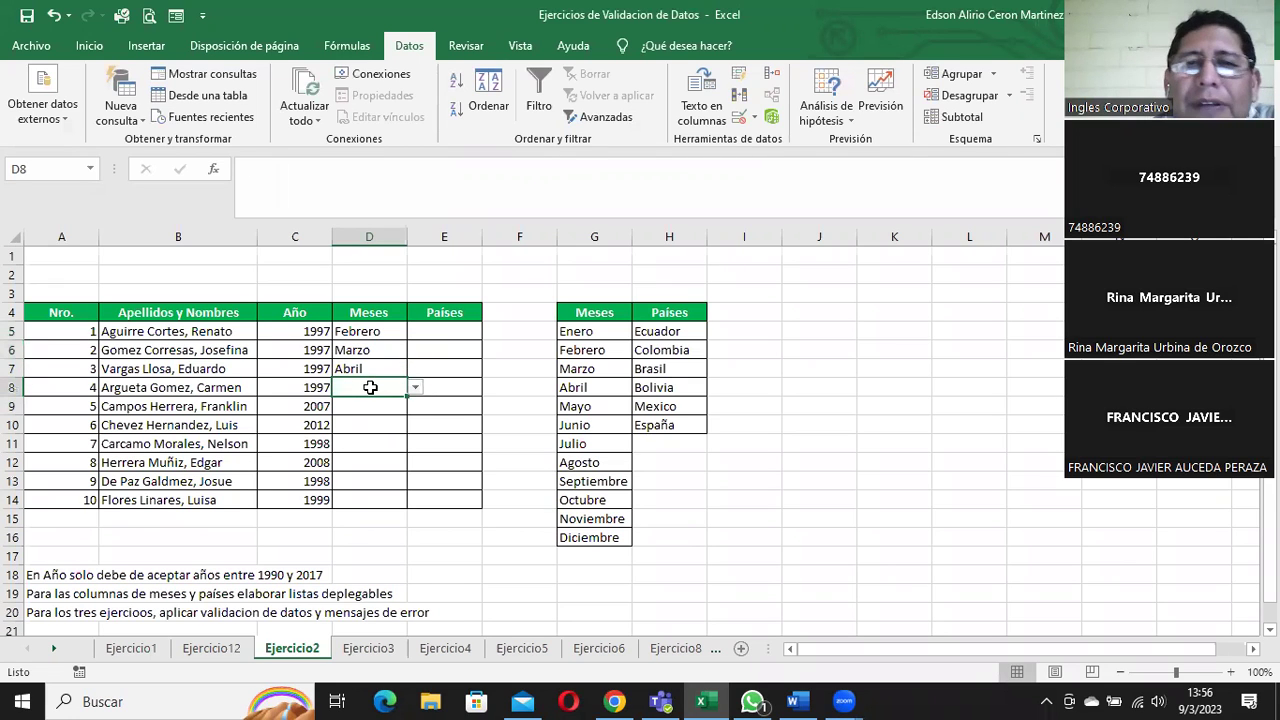
left_click(443, 328)
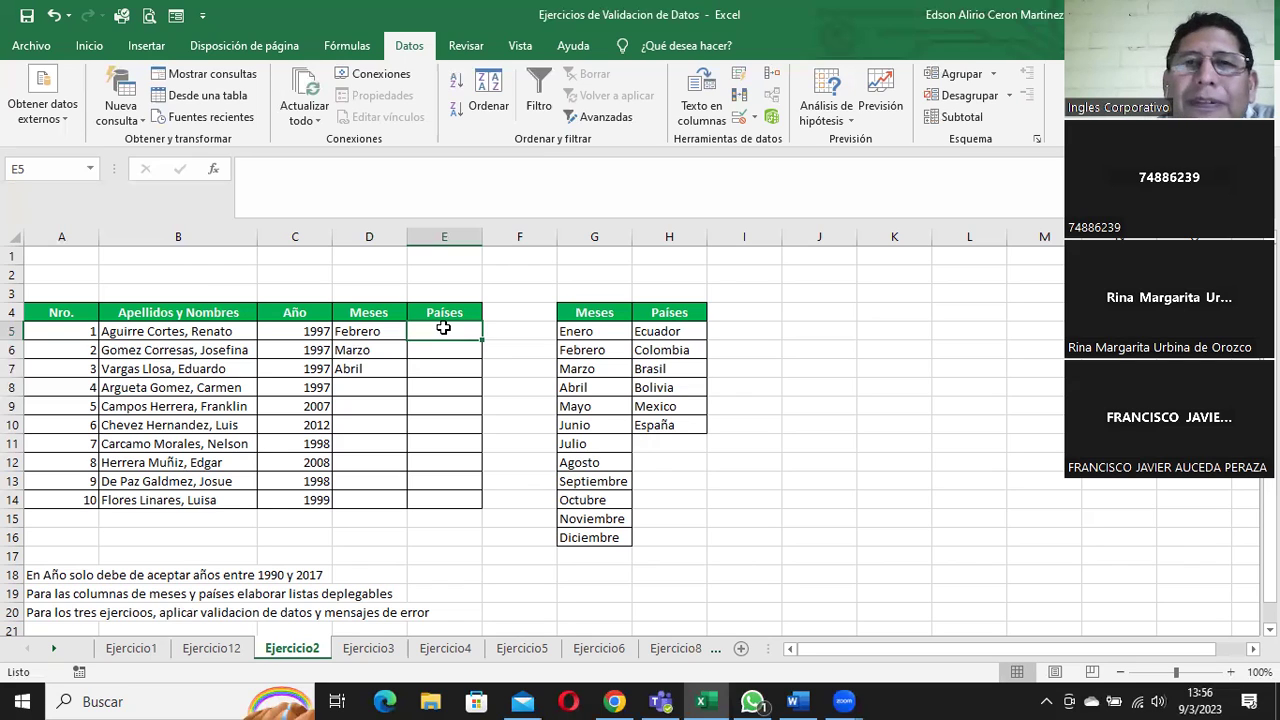
left_click_drag(441, 326, 443, 497)
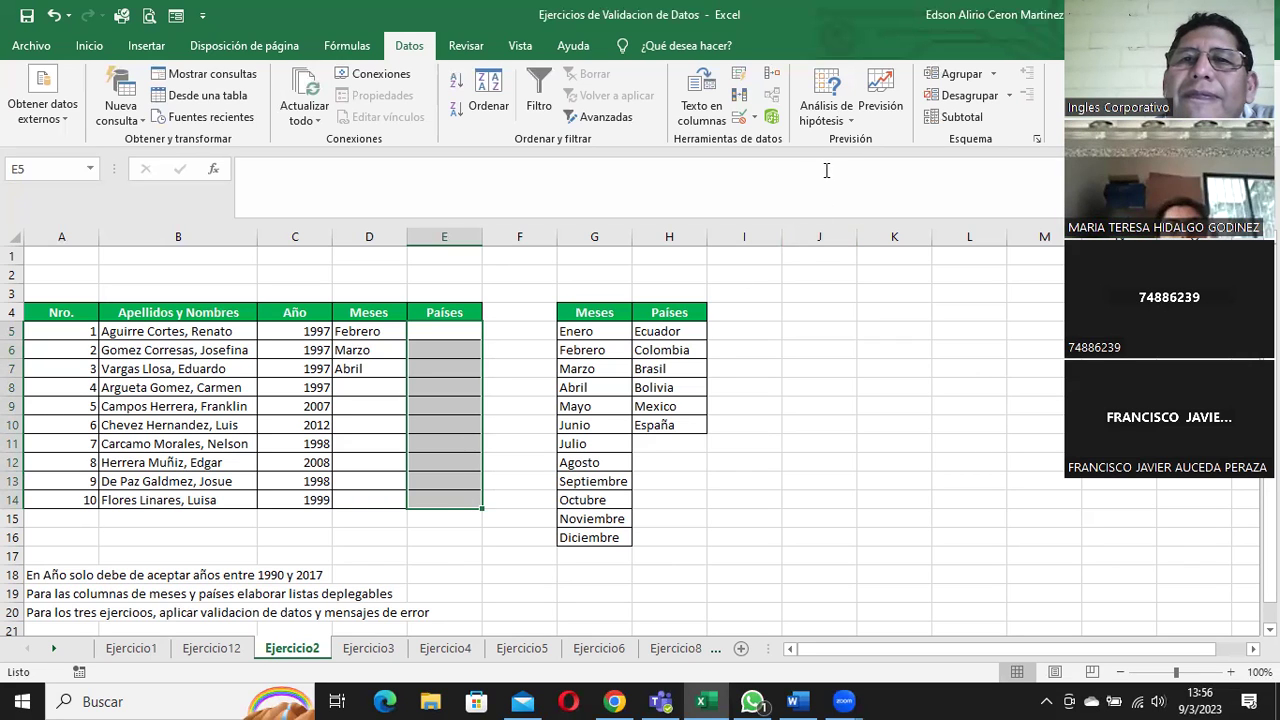
- Apply a list validation to E5:E14 sourced from the country names in H5:H10
left_click(754, 117)
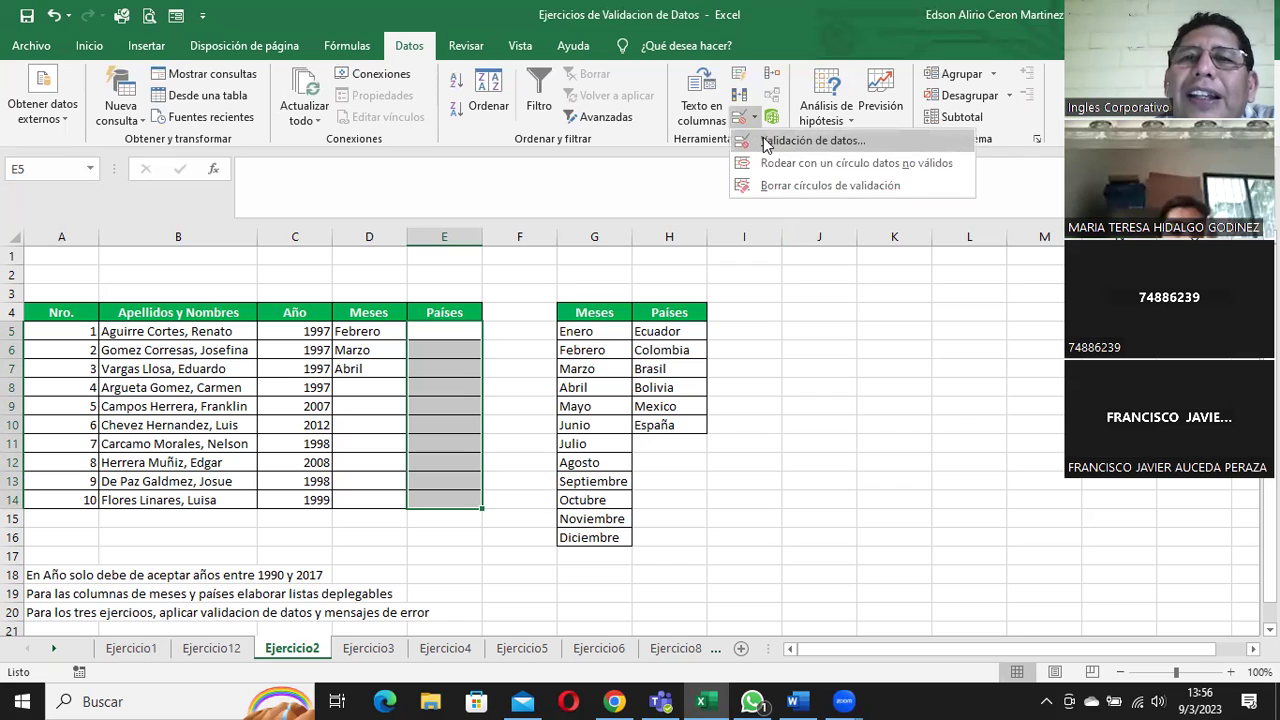
left_click(766, 141)
left_click(560, 214)
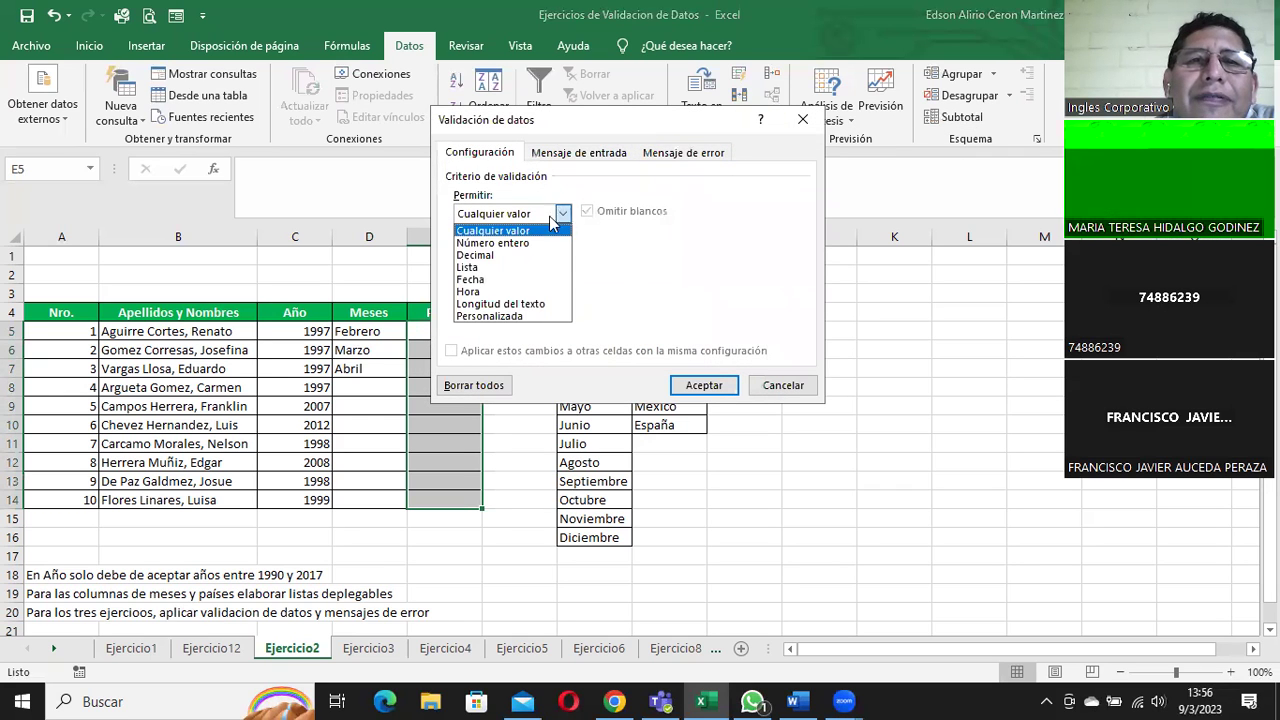
left_click(467, 267)
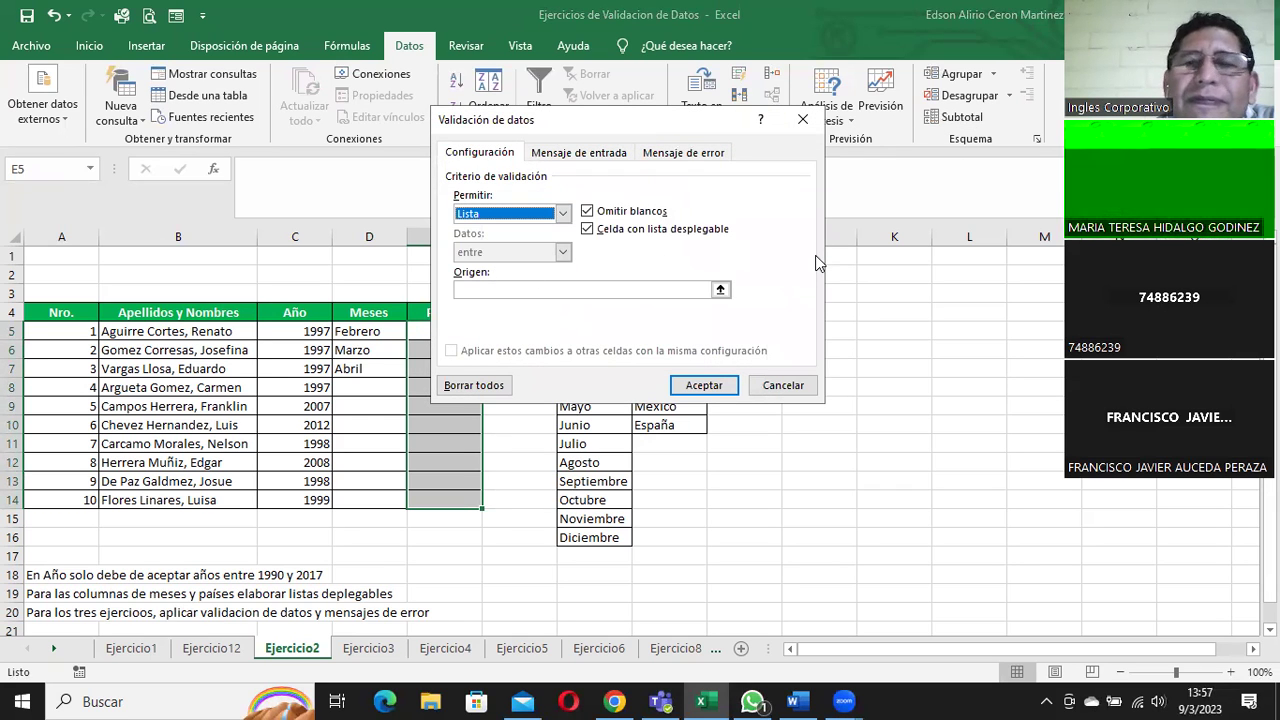
left_click(720, 290)
left_click_drag(662, 331, 655, 425)
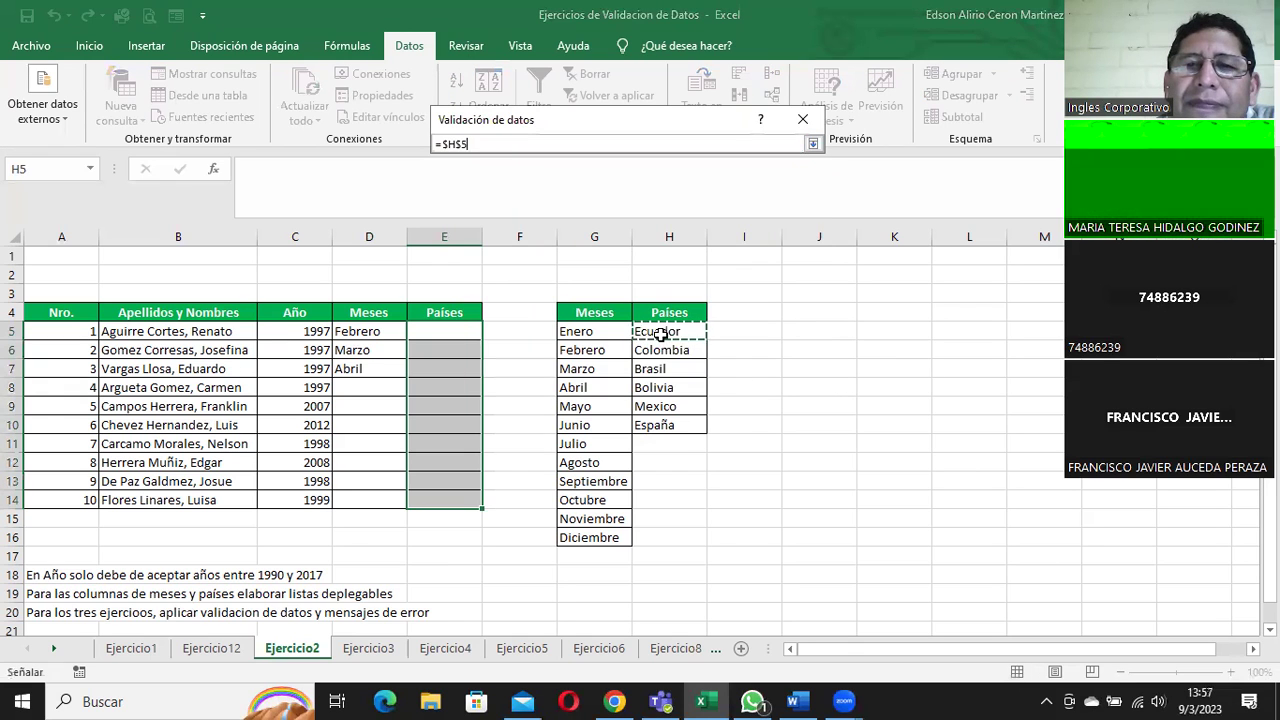
left_click(812, 143)
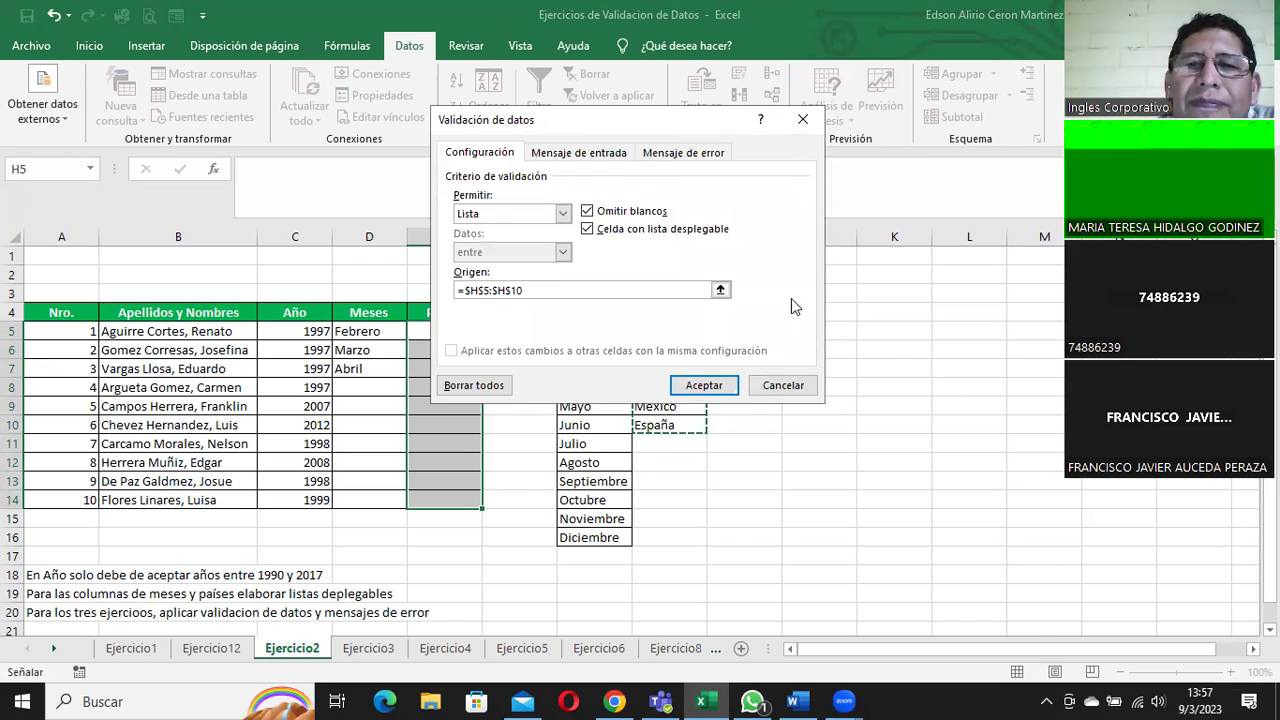
left_click(704, 385)
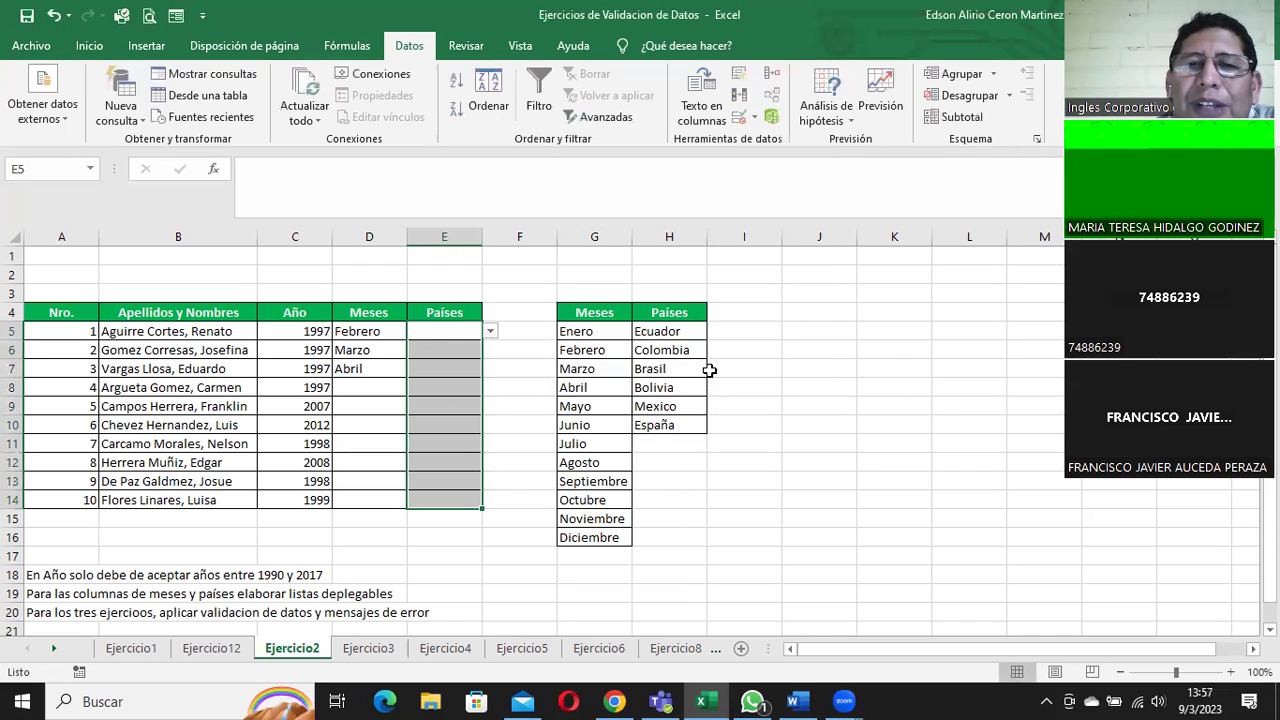
left_click(444, 334)
- Choose Colombia, Brasil and Brasil for Países cells E5–E7 from the country dropdown
left_click(443, 349)
left_click(437, 370)
left_click(434, 337)
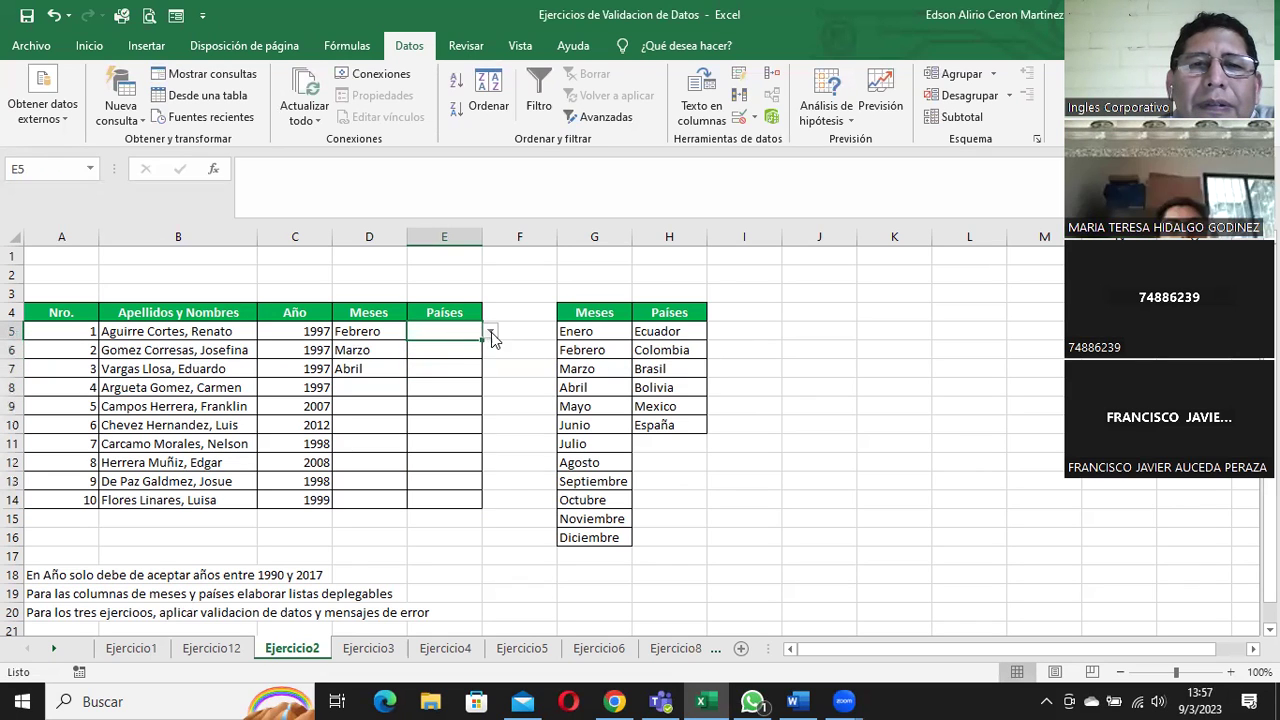
left_click(491, 331)
left_click(463, 360)
left_click(451, 349)
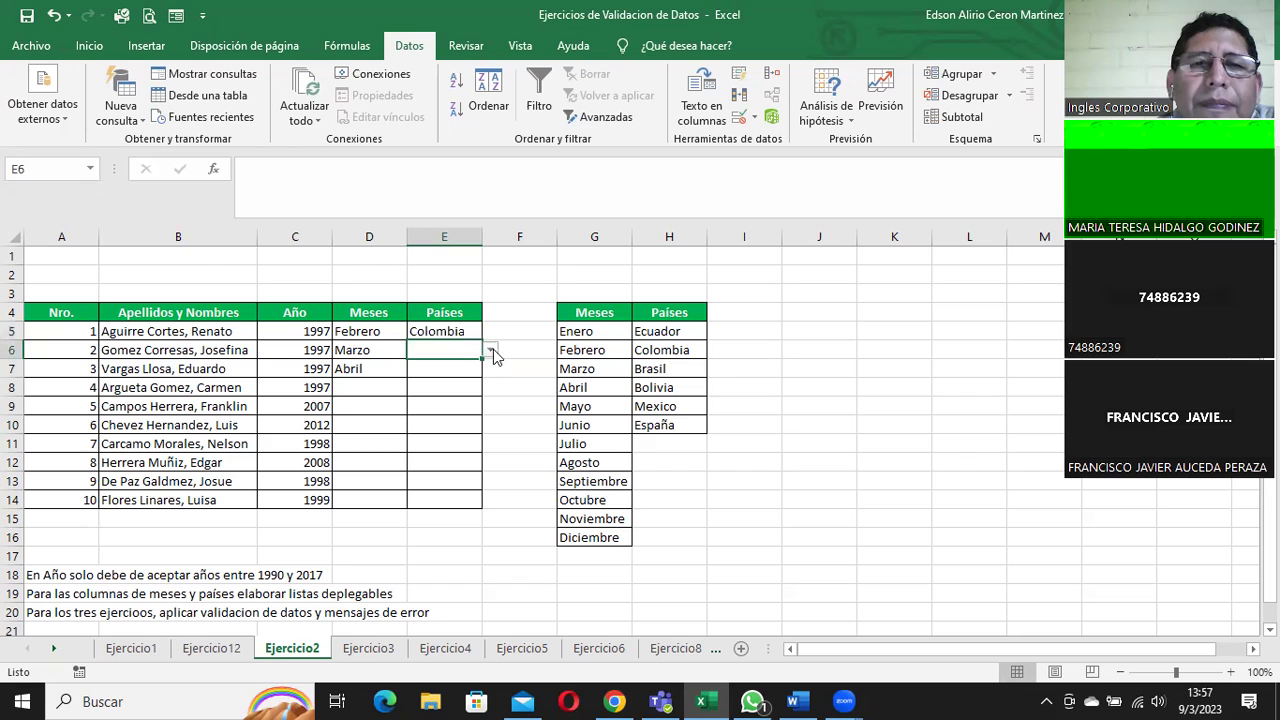
left_click(491, 349)
left_click(446, 390)
left_click(460, 368)
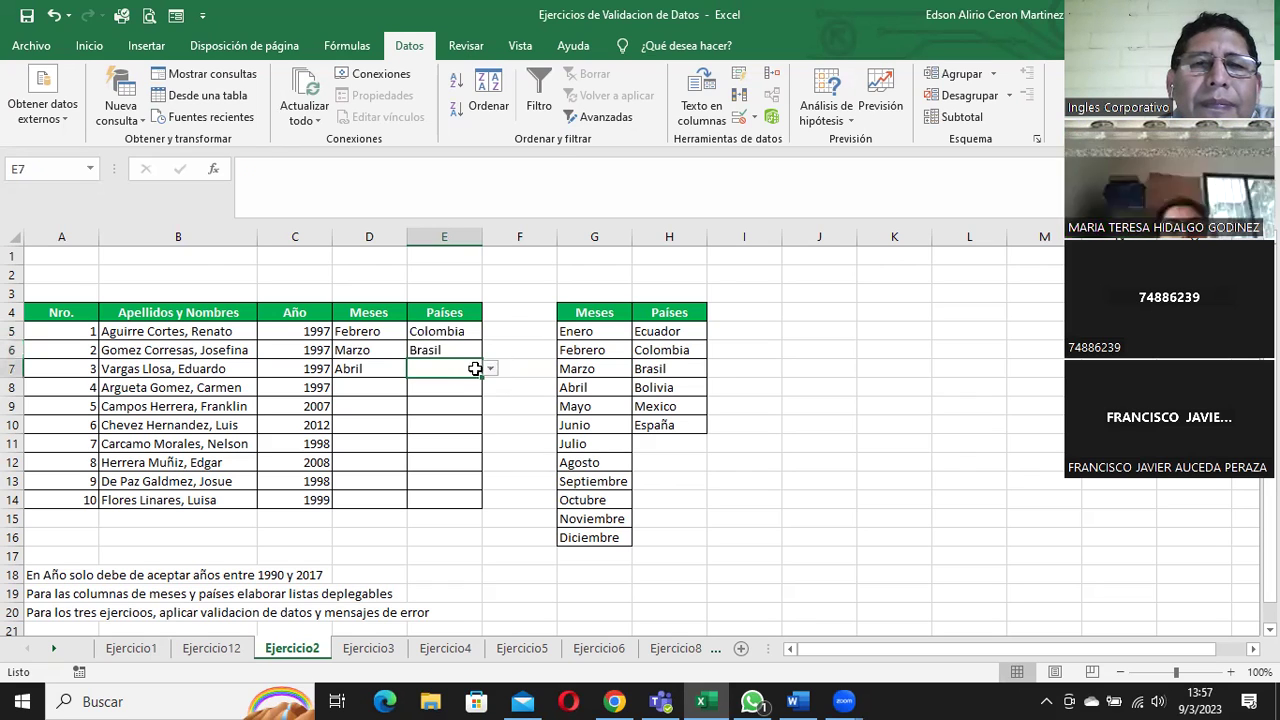
left_click(491, 368)
left_click(430, 409)
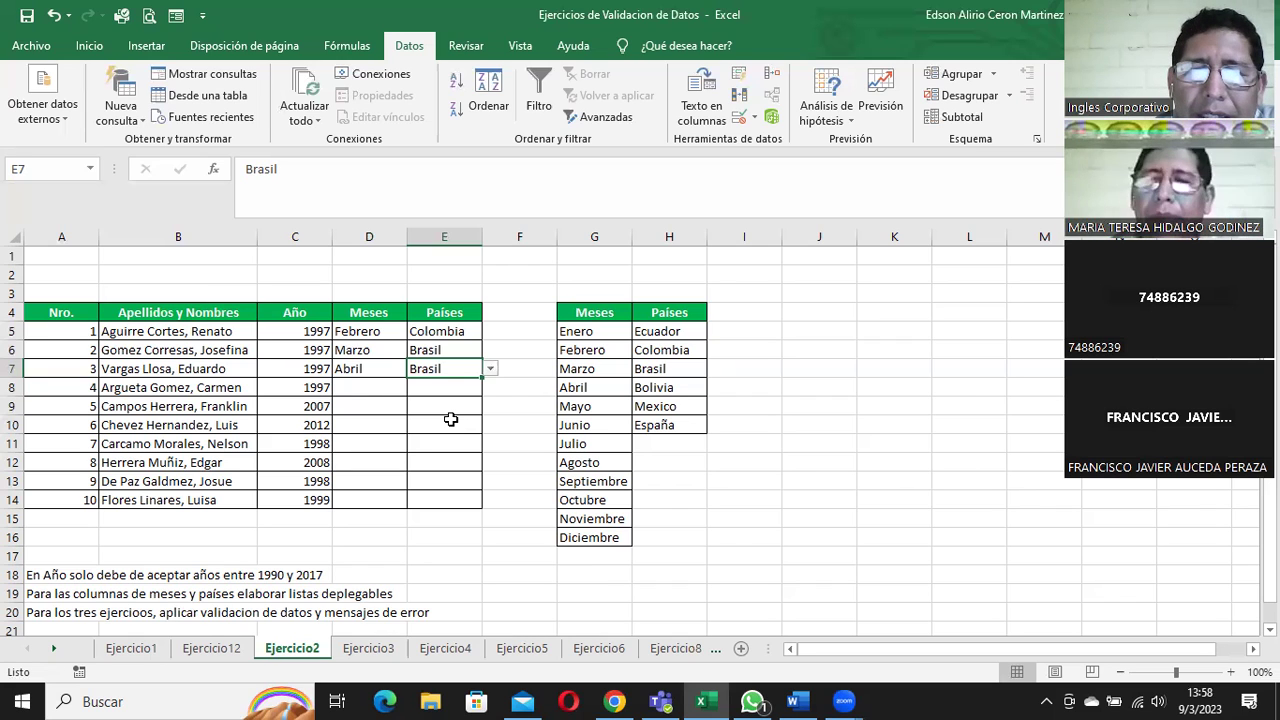
left_click(386, 389)
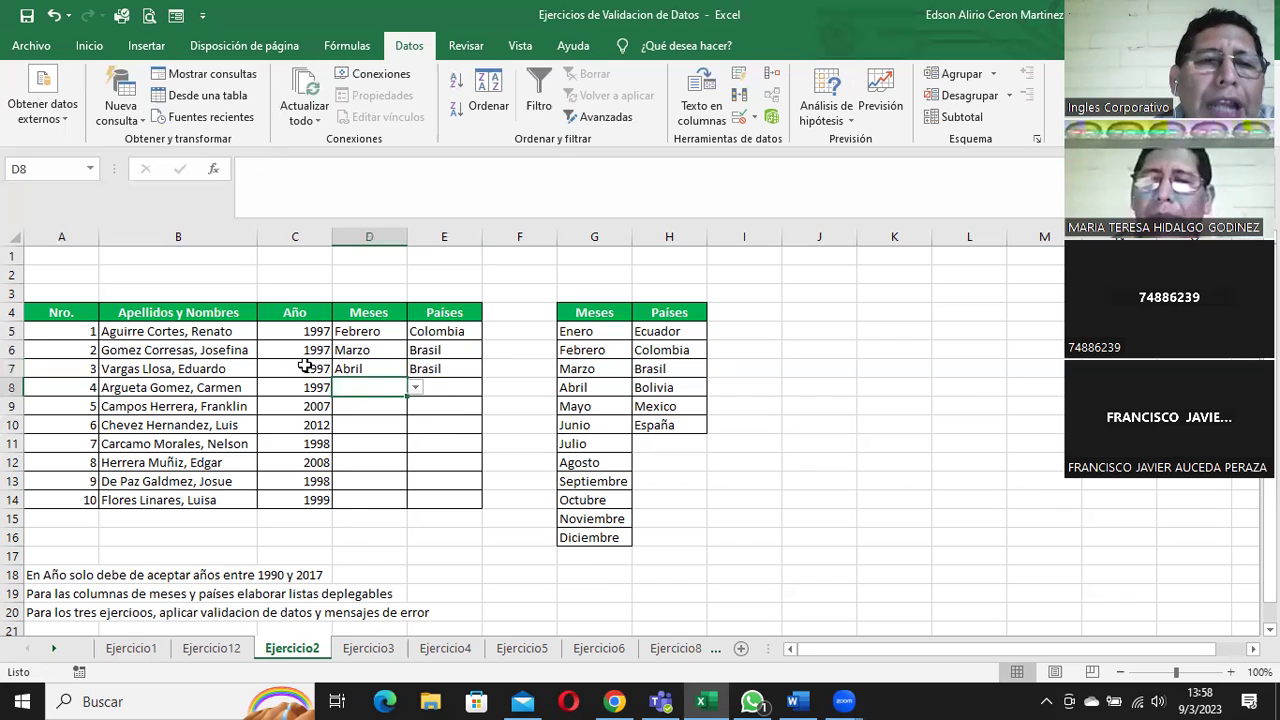
left_click(303, 330)
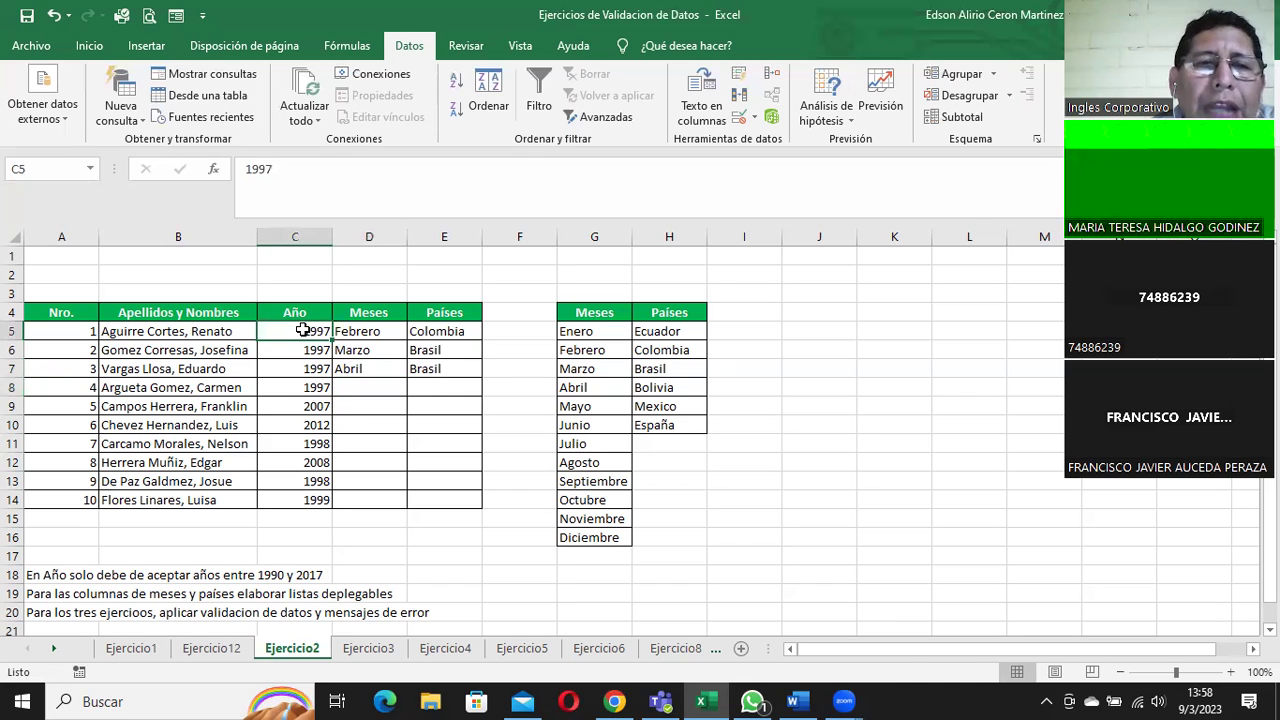
- Change the end date of the Año C5:C14 date validation from 9/7/1905 to 31/12/2017
left_click_drag(303, 330, 300, 500)
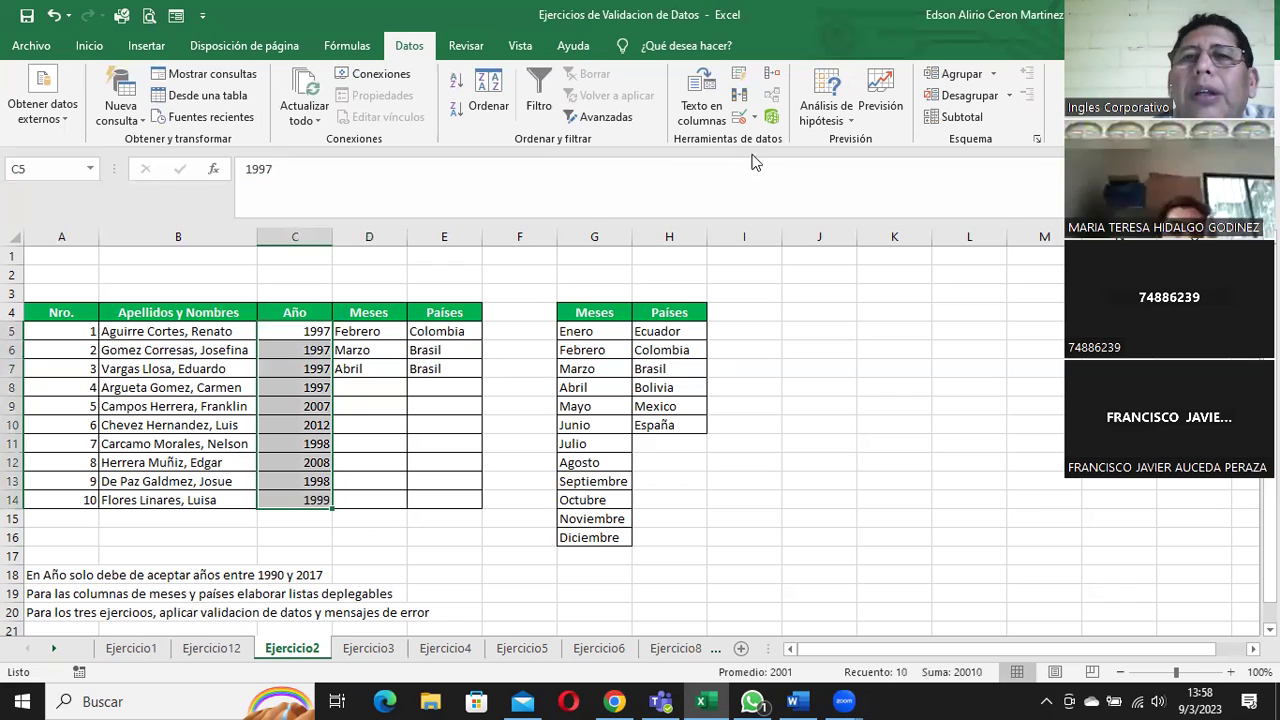
left_click(755, 118)
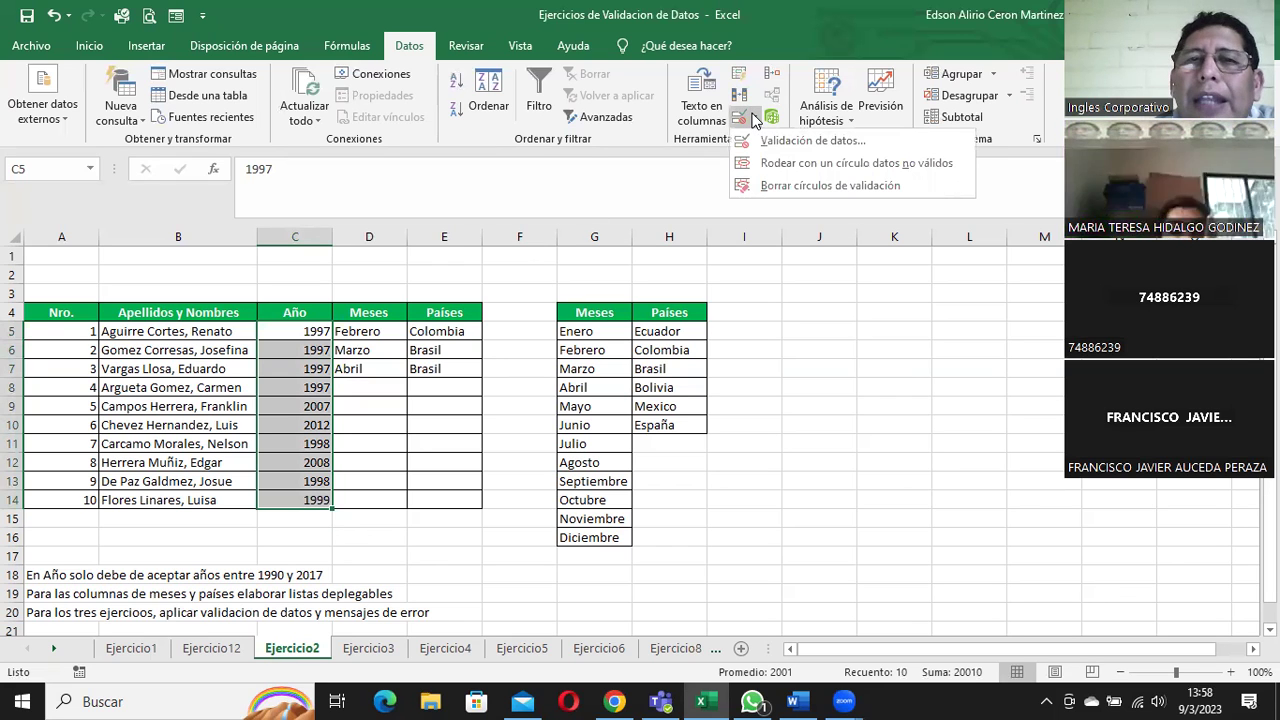
left_click(770, 140)
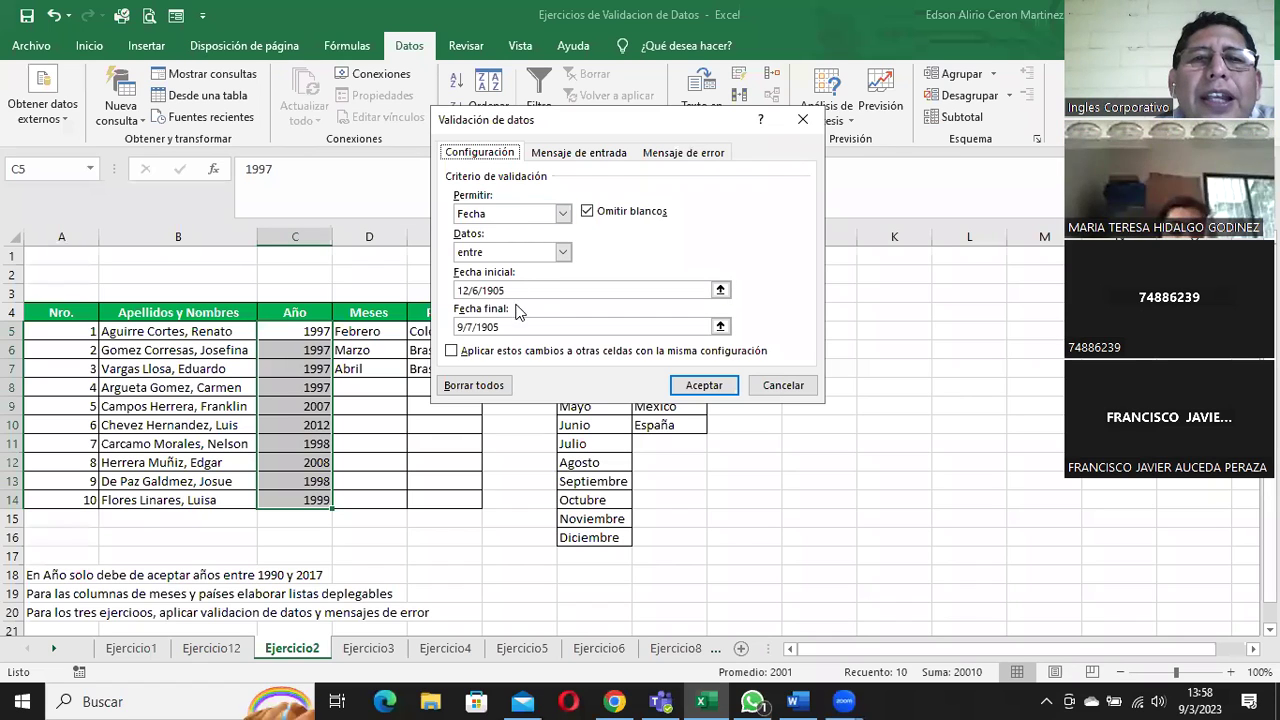
left_click(468, 297)
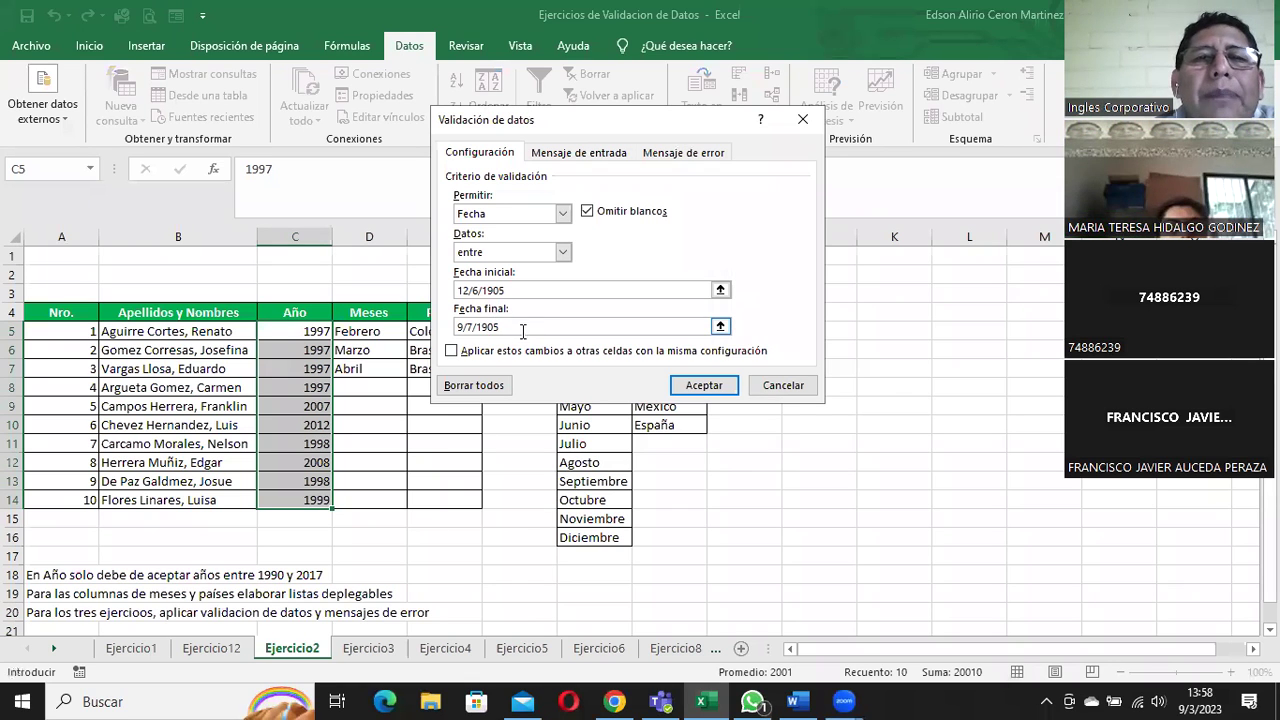
left_click_drag(522, 331, 425, 333)
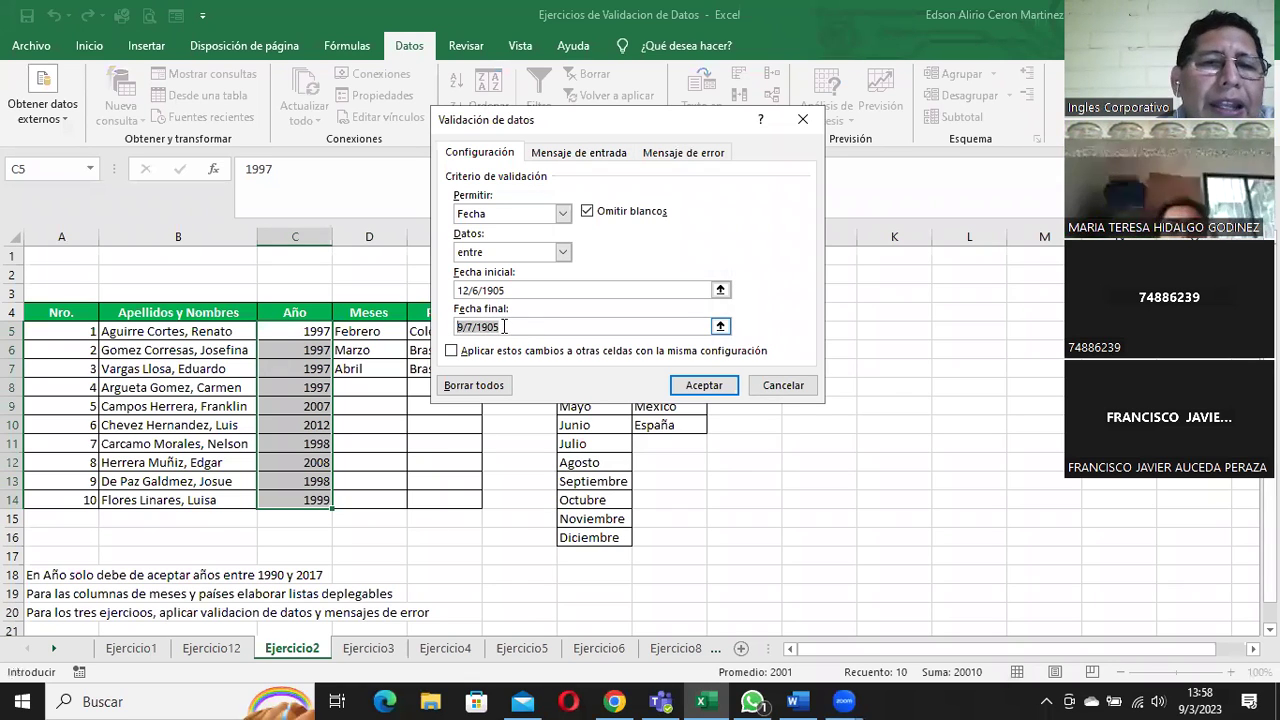
type("21/12")
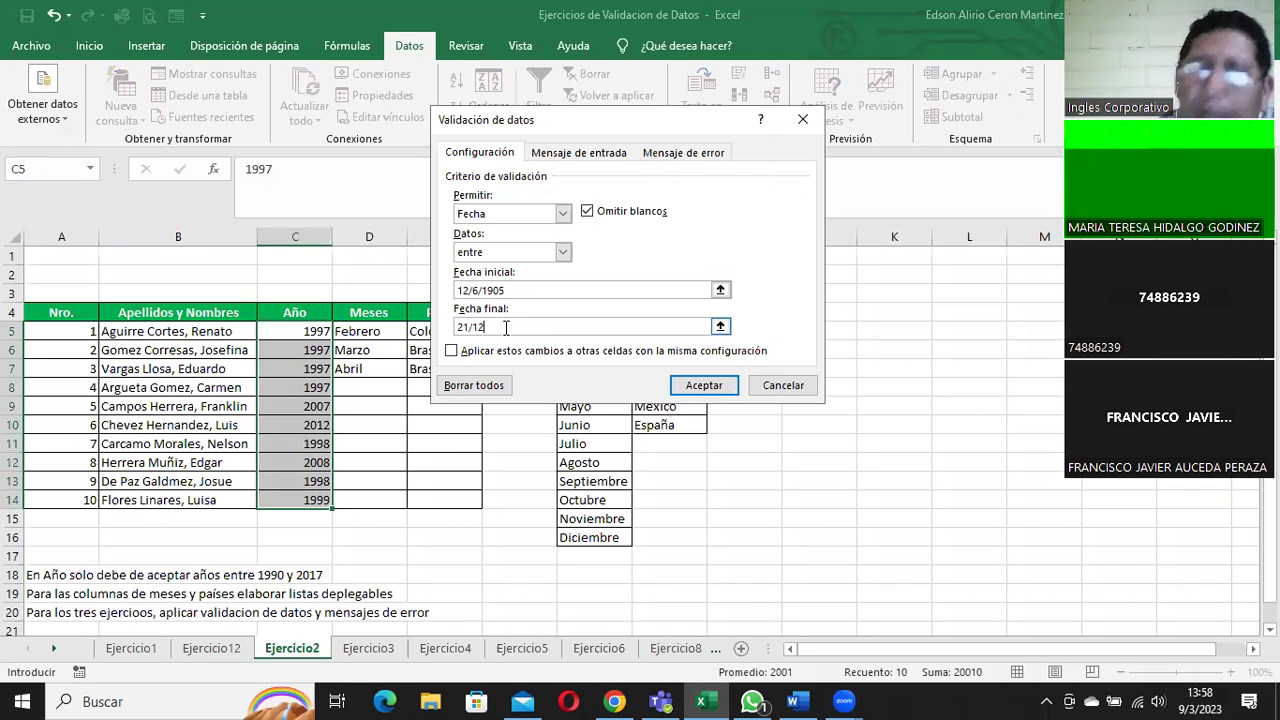
key("BackSpace")
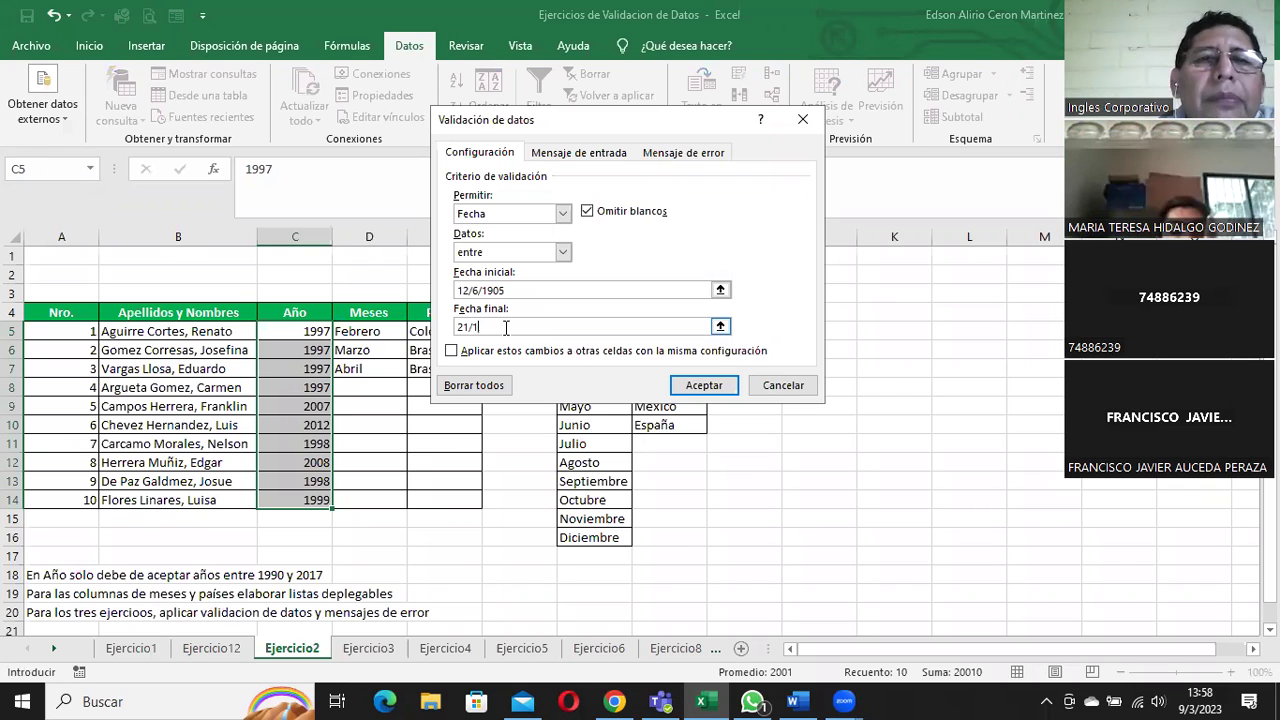
key("BackSpace")
key("BackSpace")
key("BackSpace")
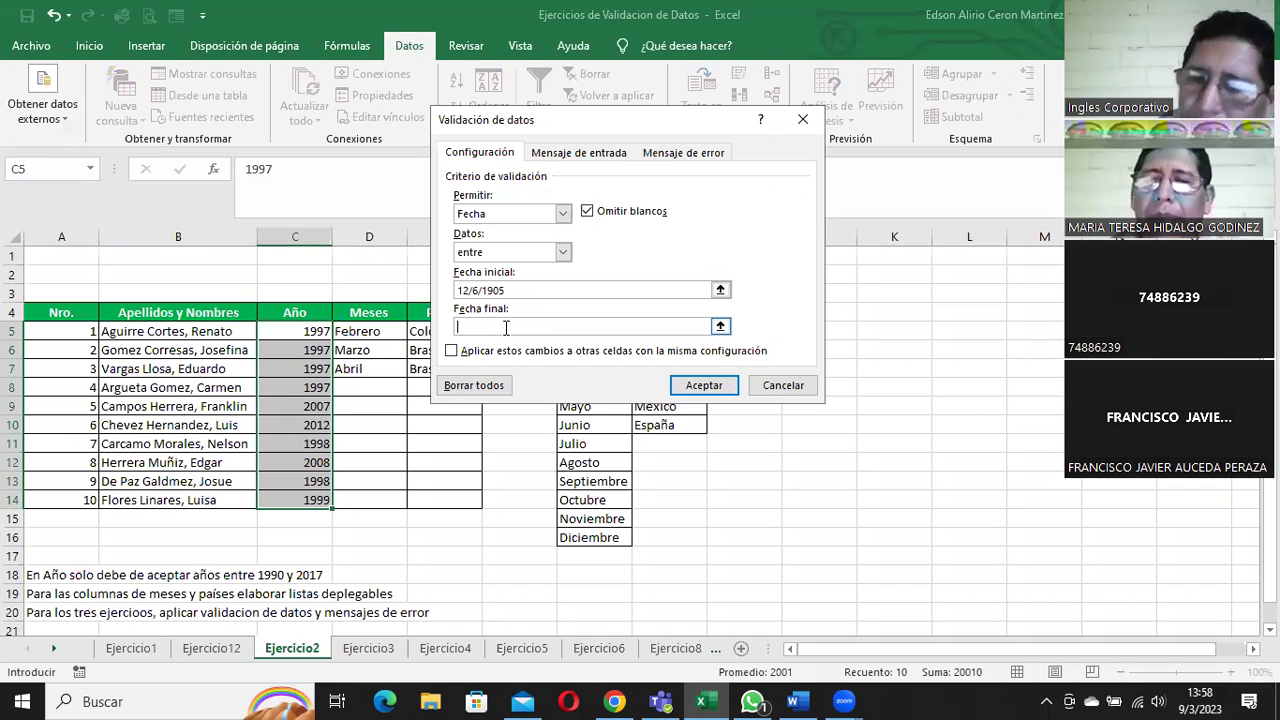
type("31/10/")
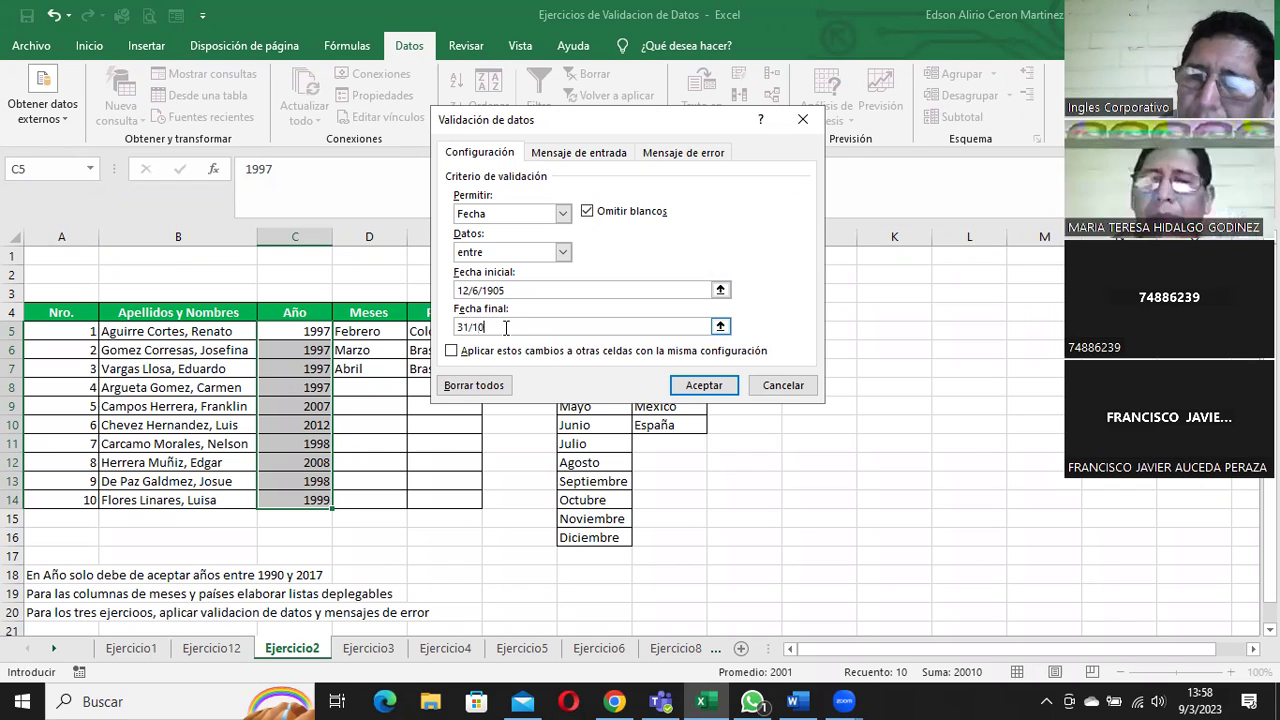
key("BackSpace")
key("BackSpace")
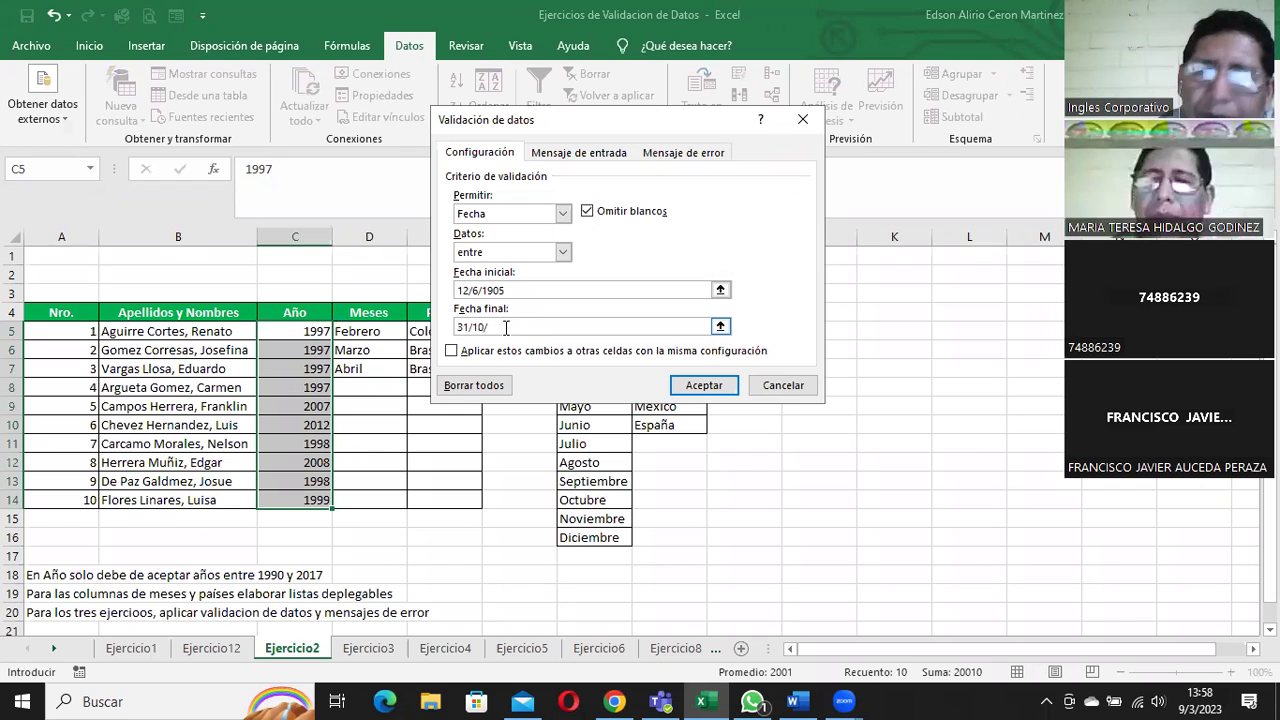
type("/")
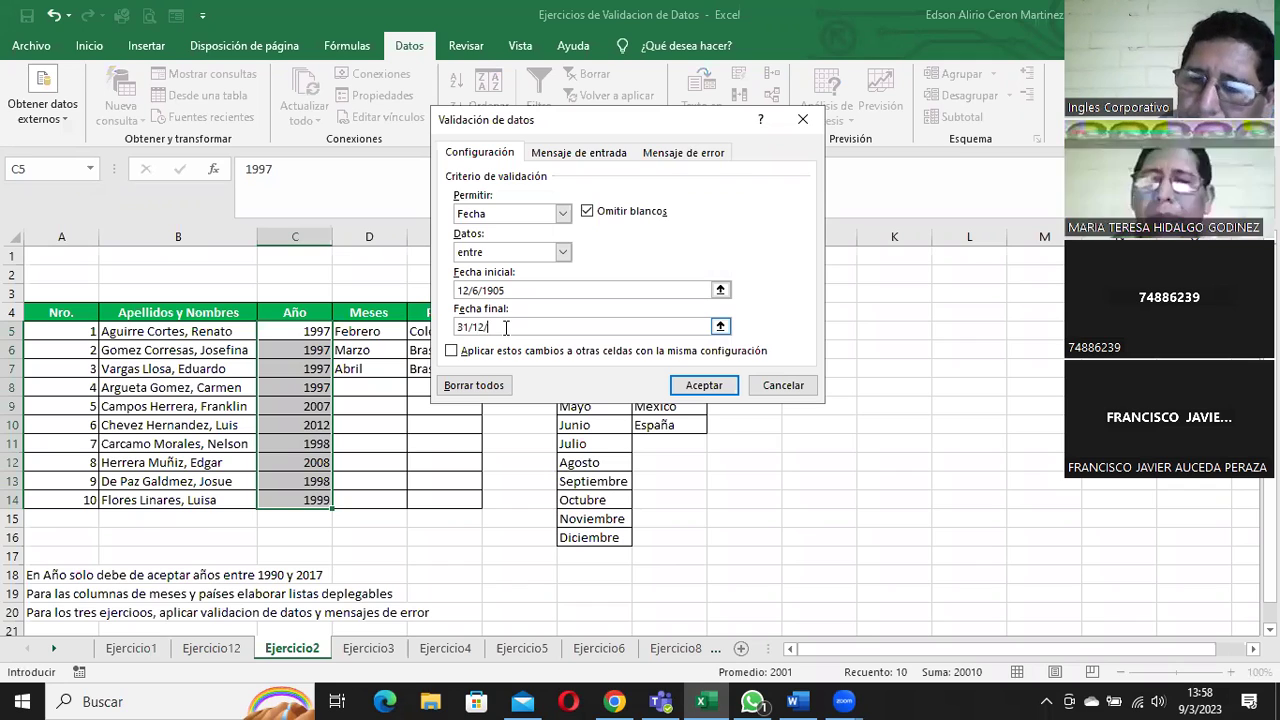
type("201")
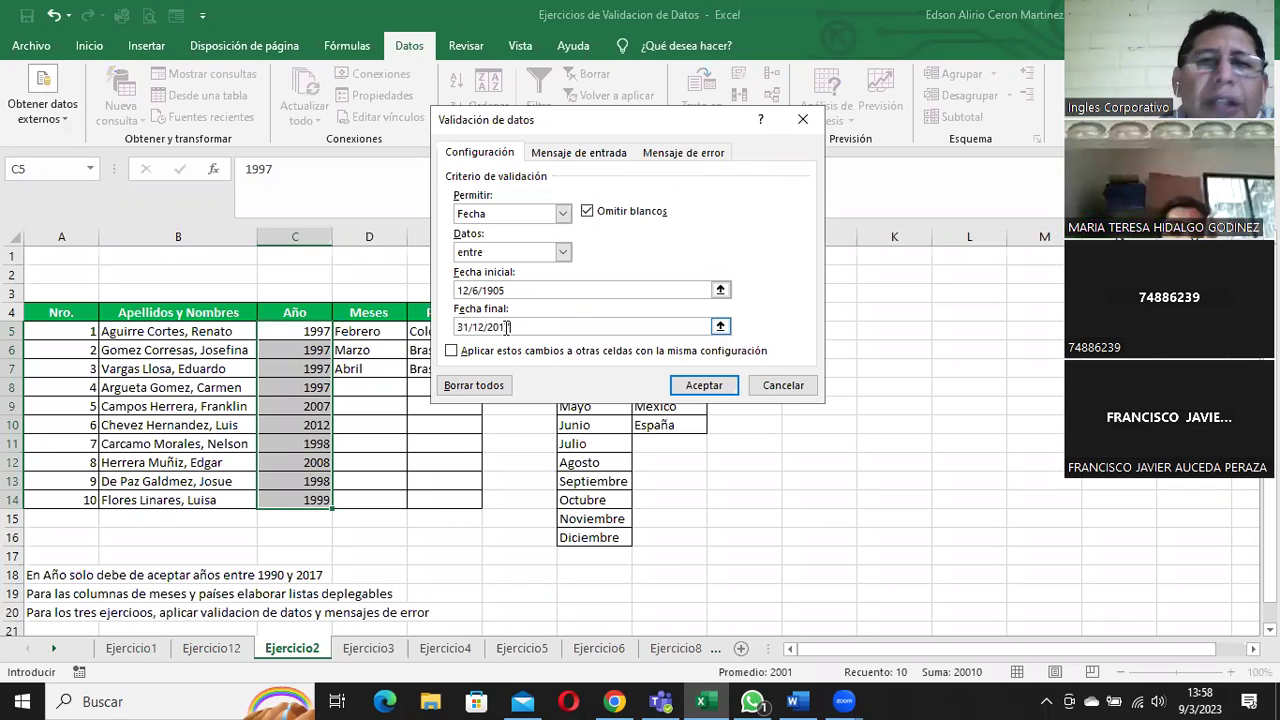
key("Return")
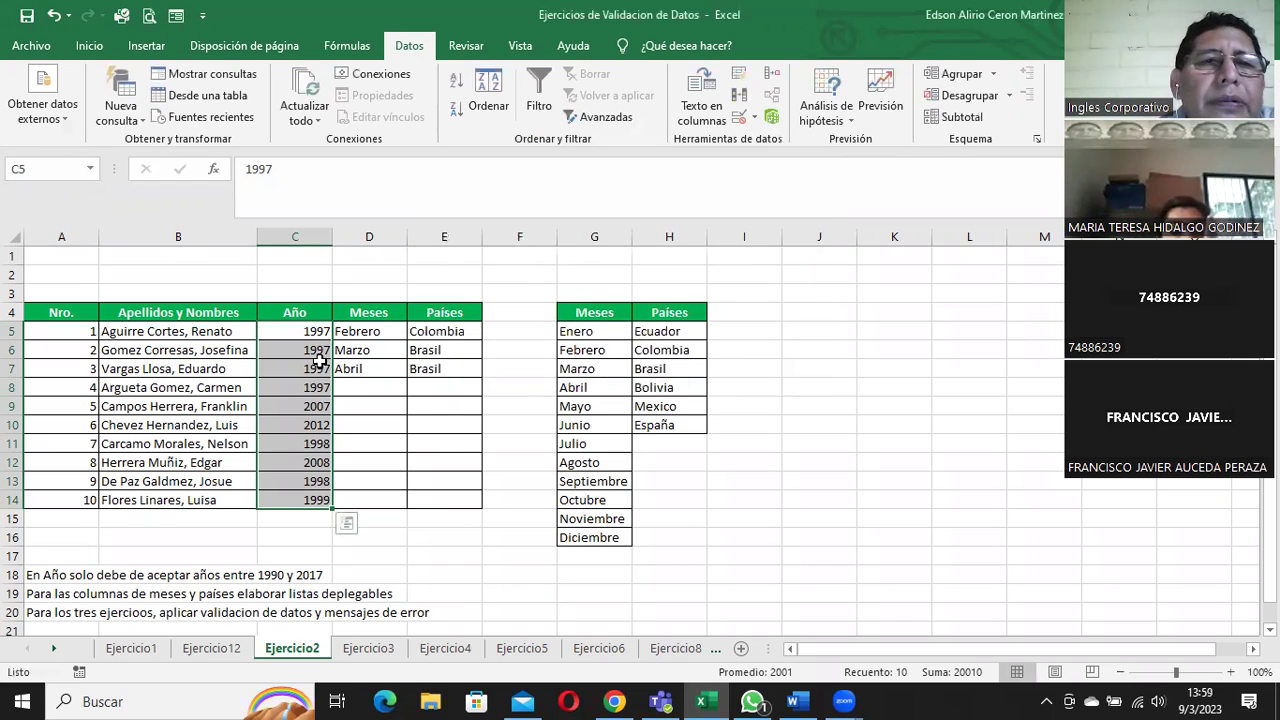
left_click(313, 345)
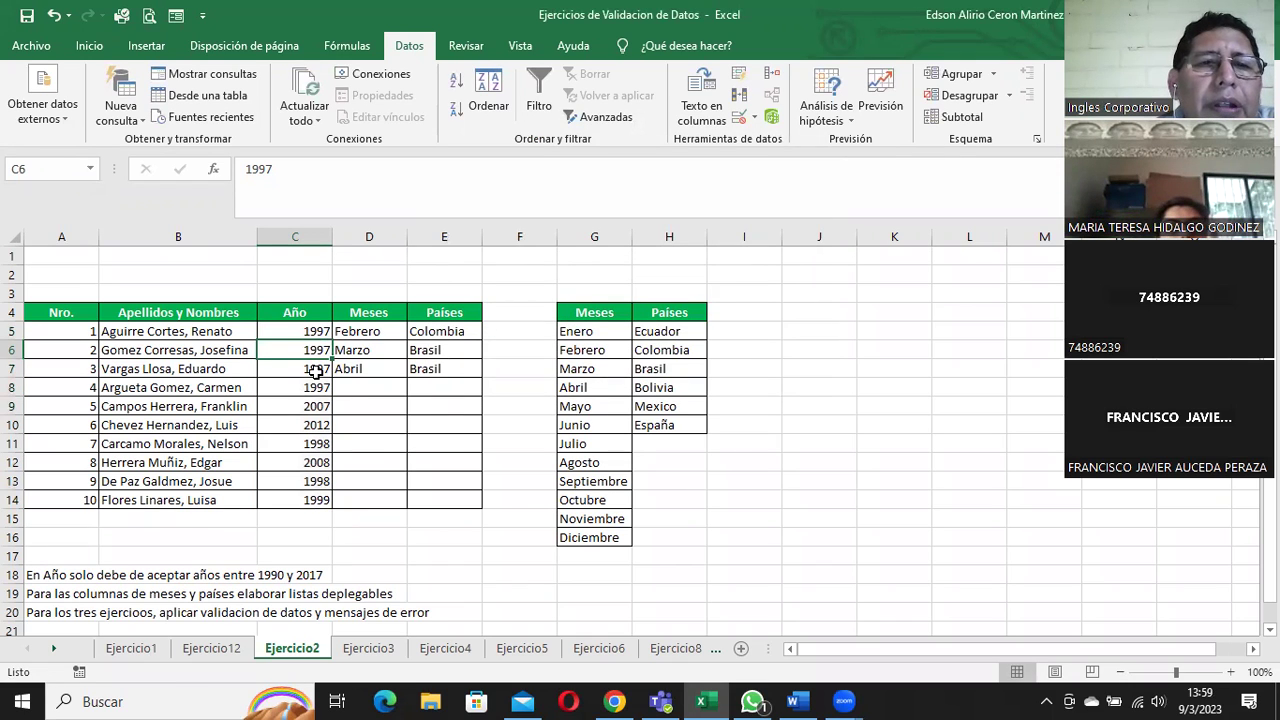
left_click_drag(299, 330, 316, 500)
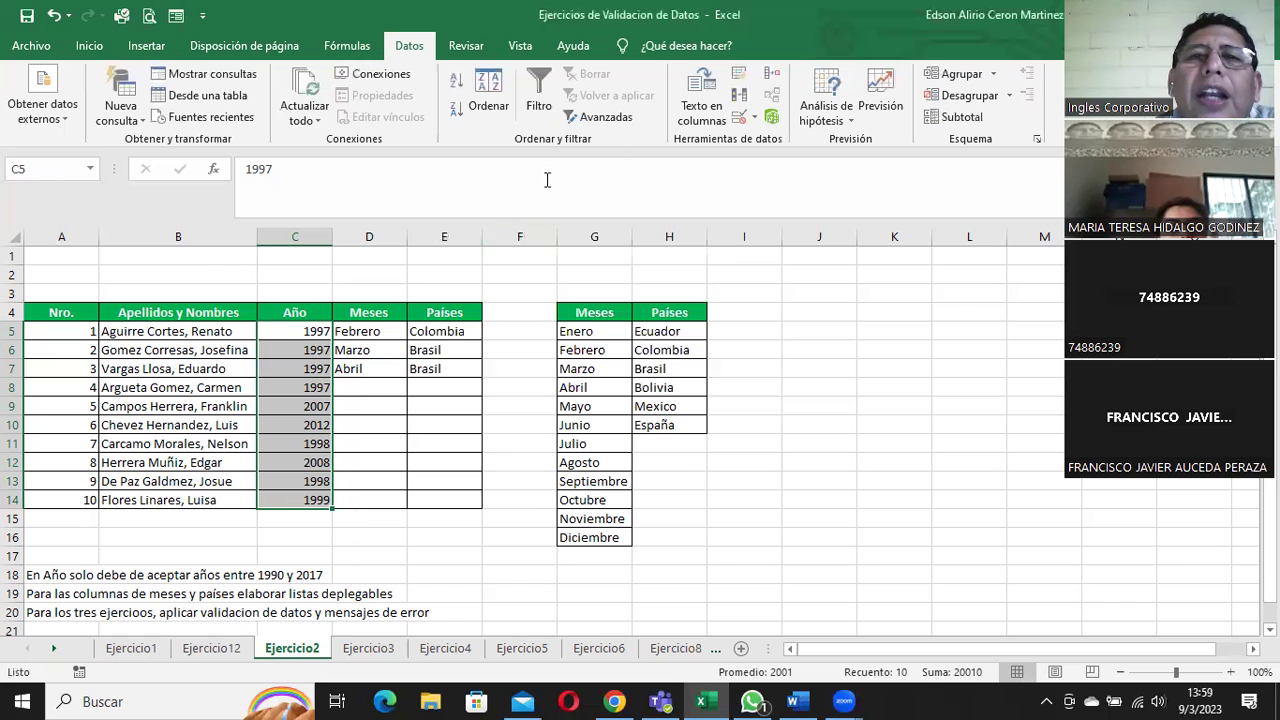
left_click(748, 118)
left_click(820, 140)
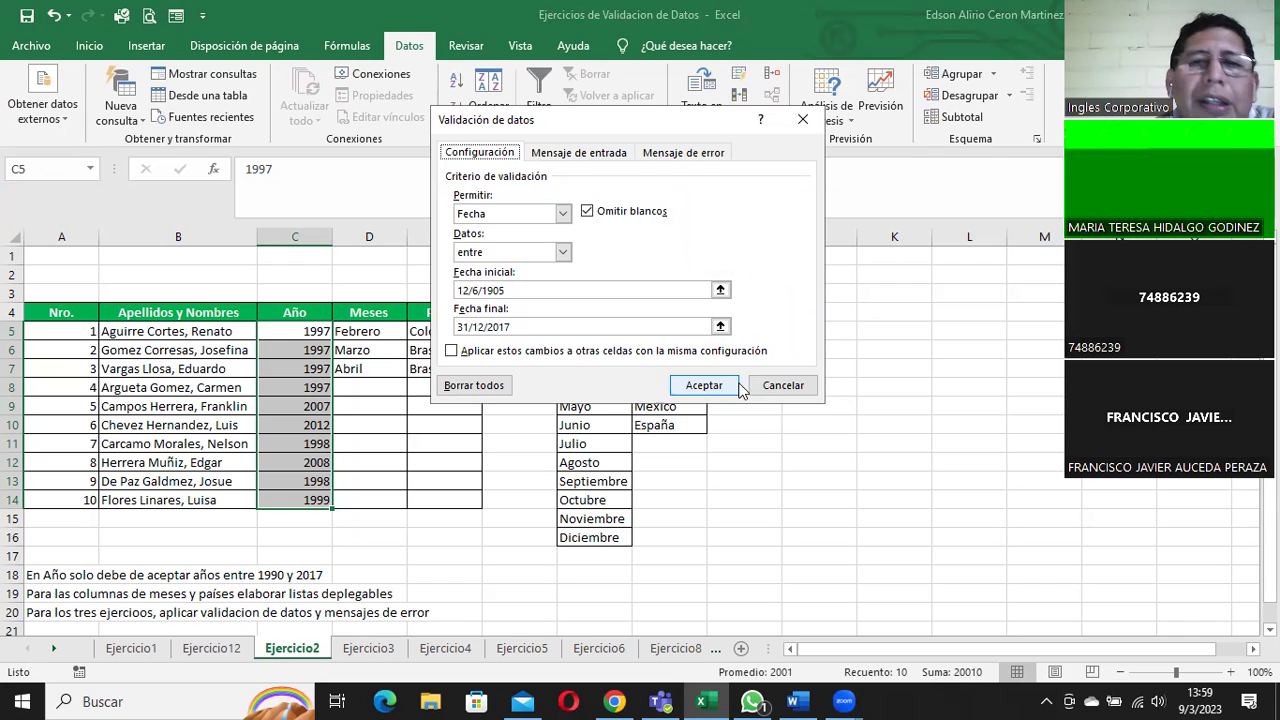
left_click(781, 384)
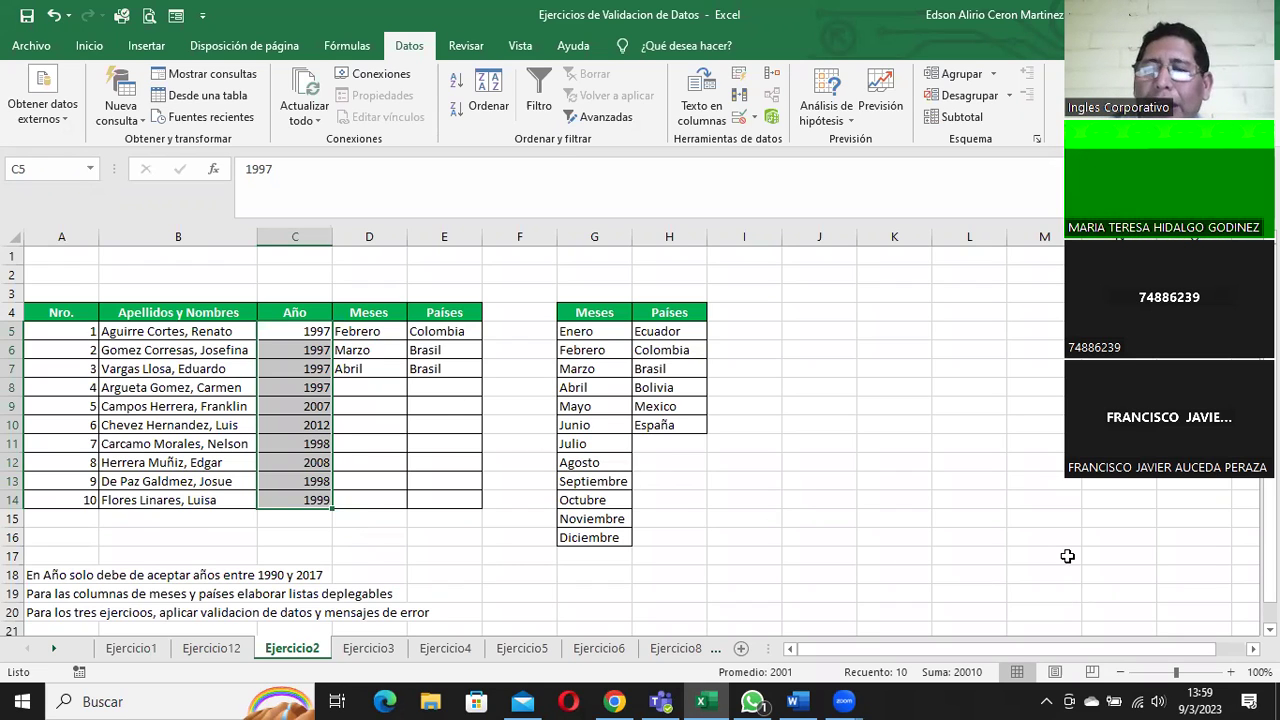
- On the Ejercicio3 sheet, select the expense amounts C7:E17
left_click(367, 646)
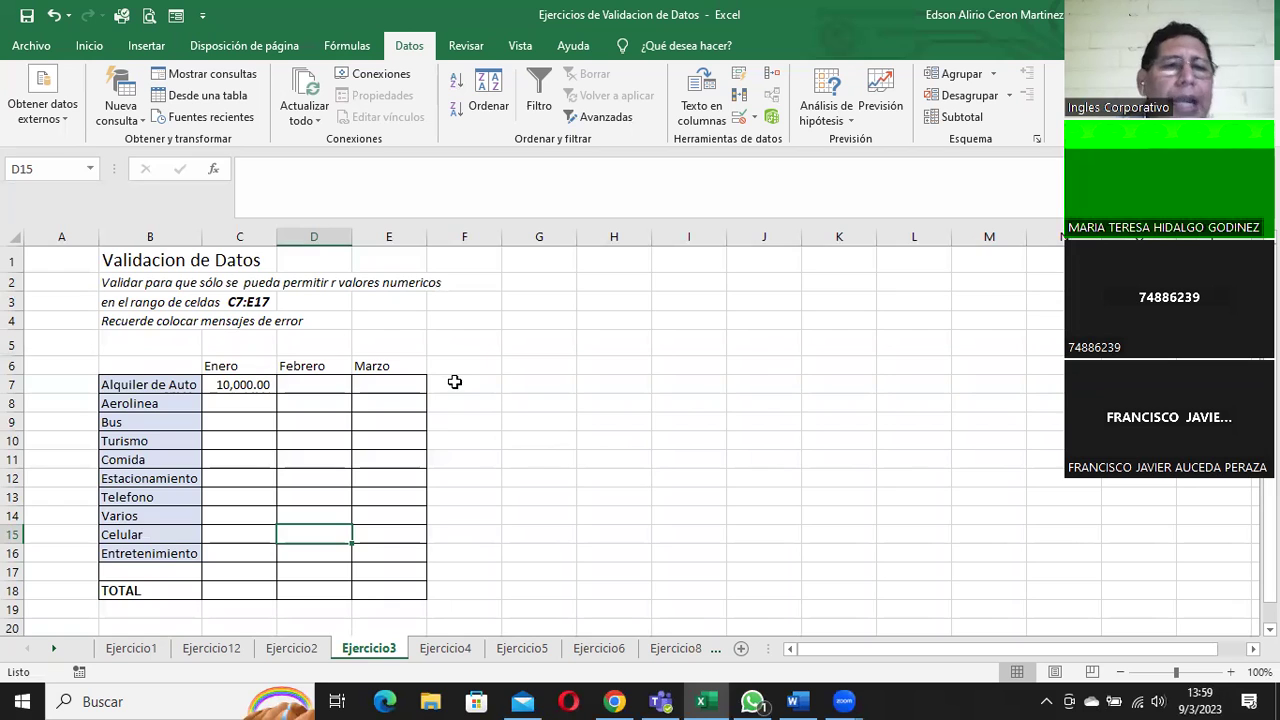
scroll(454, 381, "down", 1)
mouse_move(233, 318)
left_mouse_down()
mouse_move(291, 456)
mouse_move(389, 500)
left_mouse_up()
left_click(241, 322)
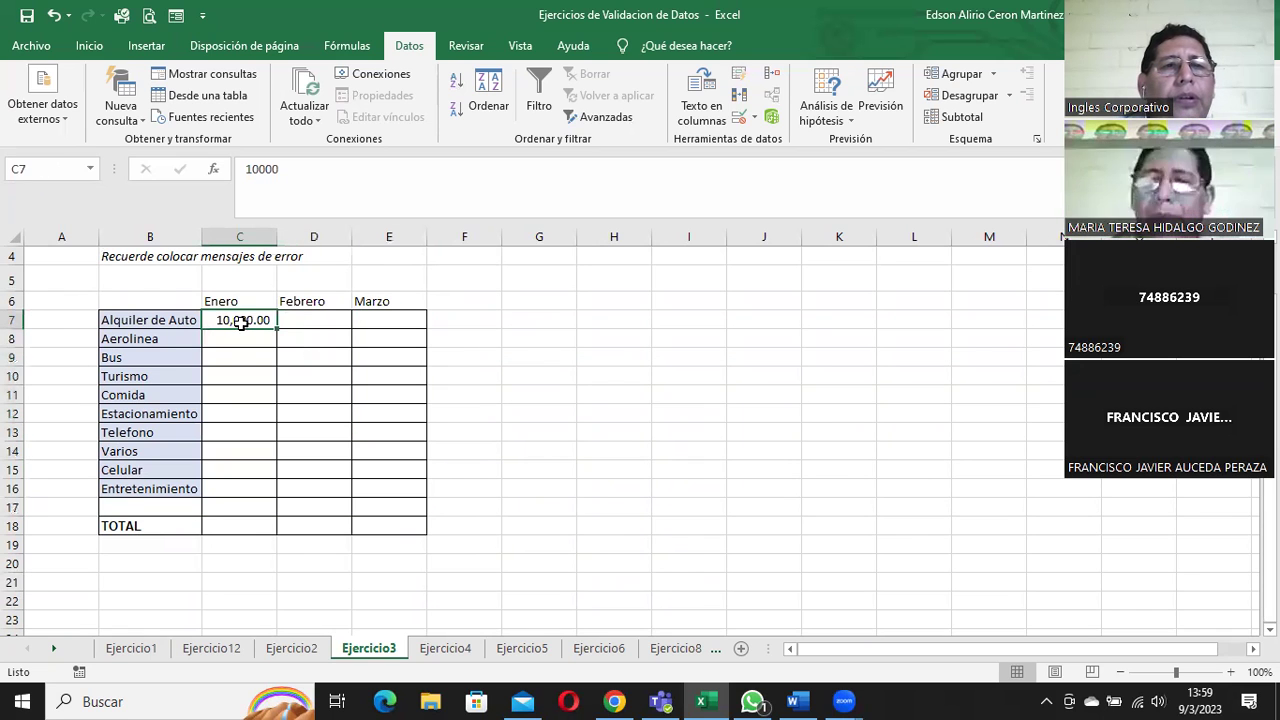
scroll(276, 363, "up", 1)
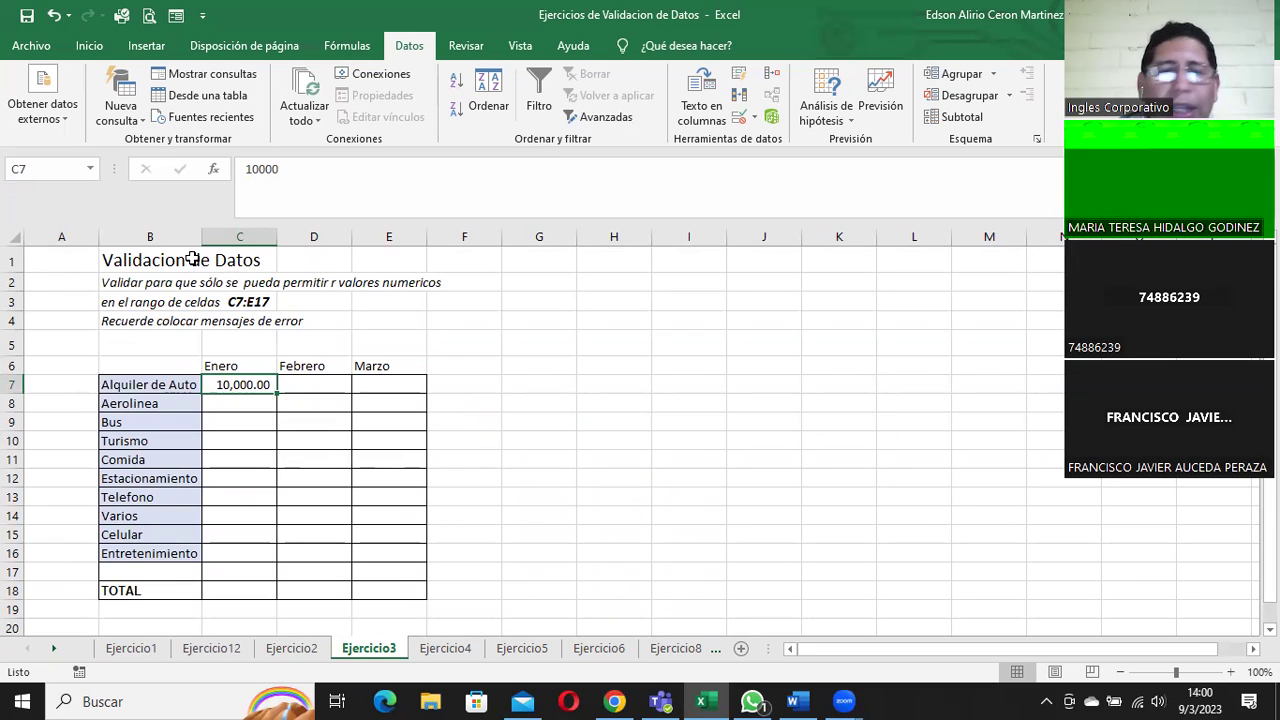
- Look over the Ejercicio4 and Ejercicio5 sheets, then return to Ejercicio3
left_click(459, 654)
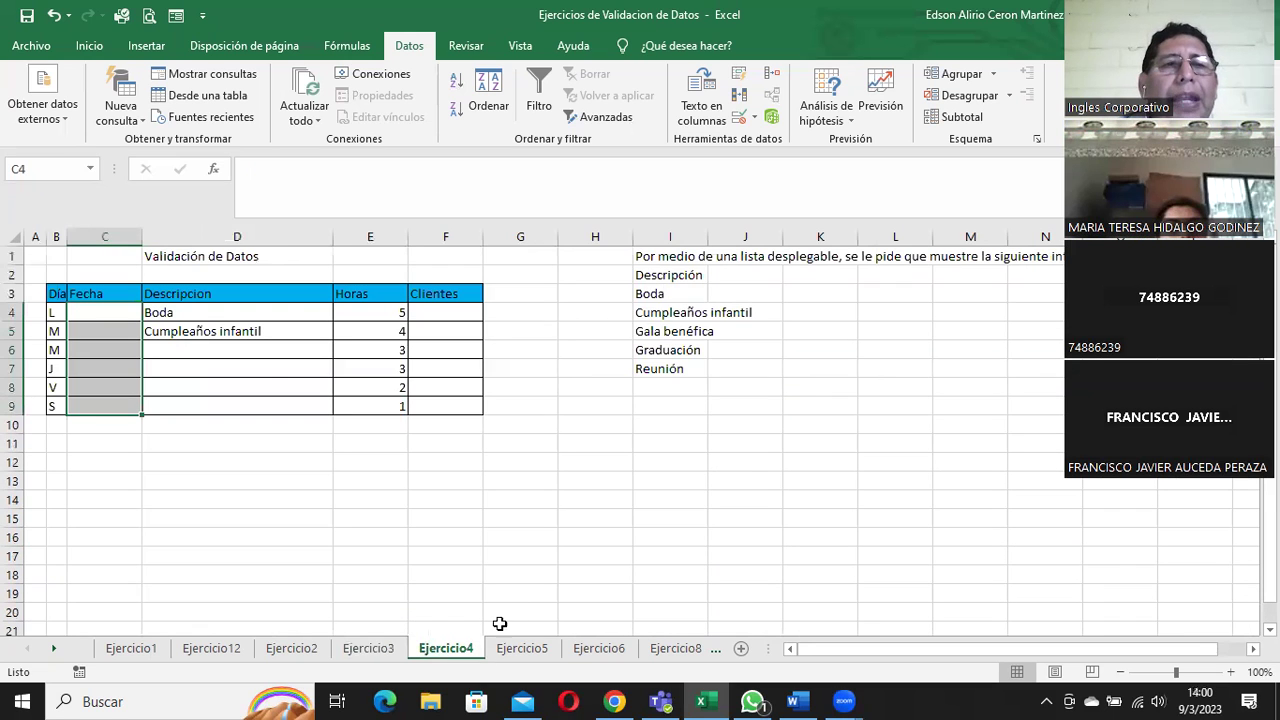
left_click(248, 347)
left_click(289, 334)
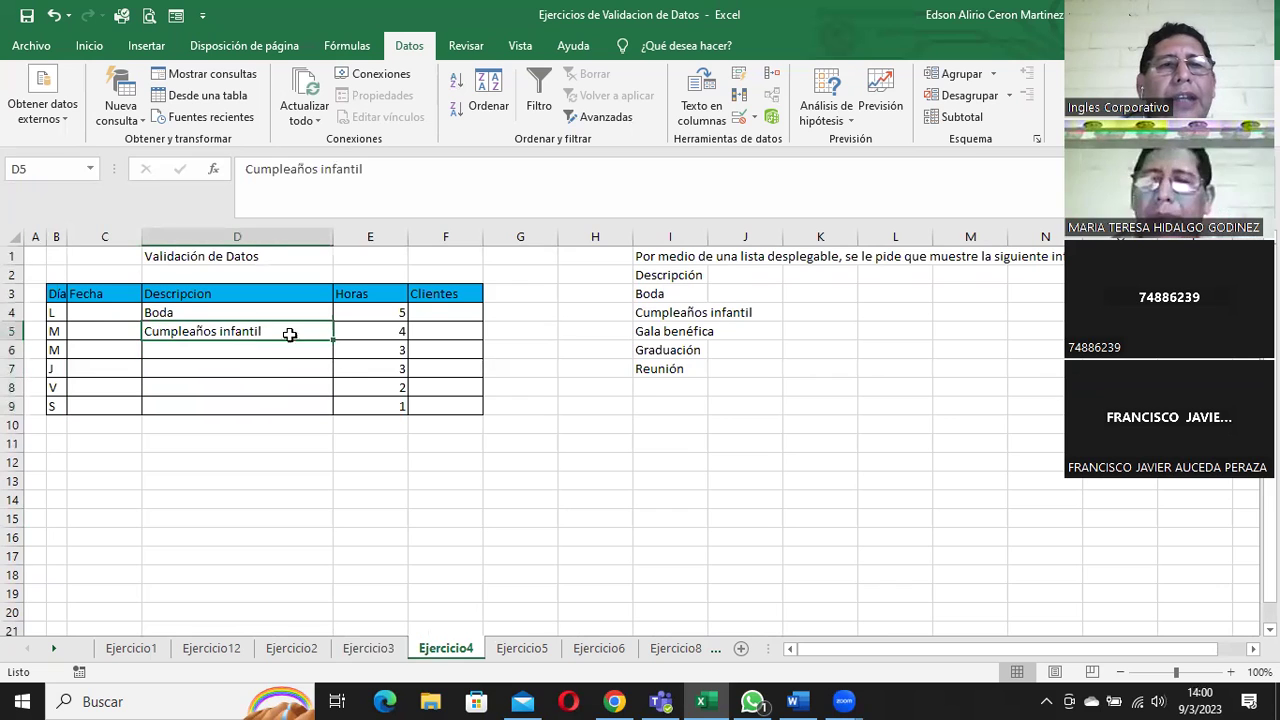
left_click(531, 651)
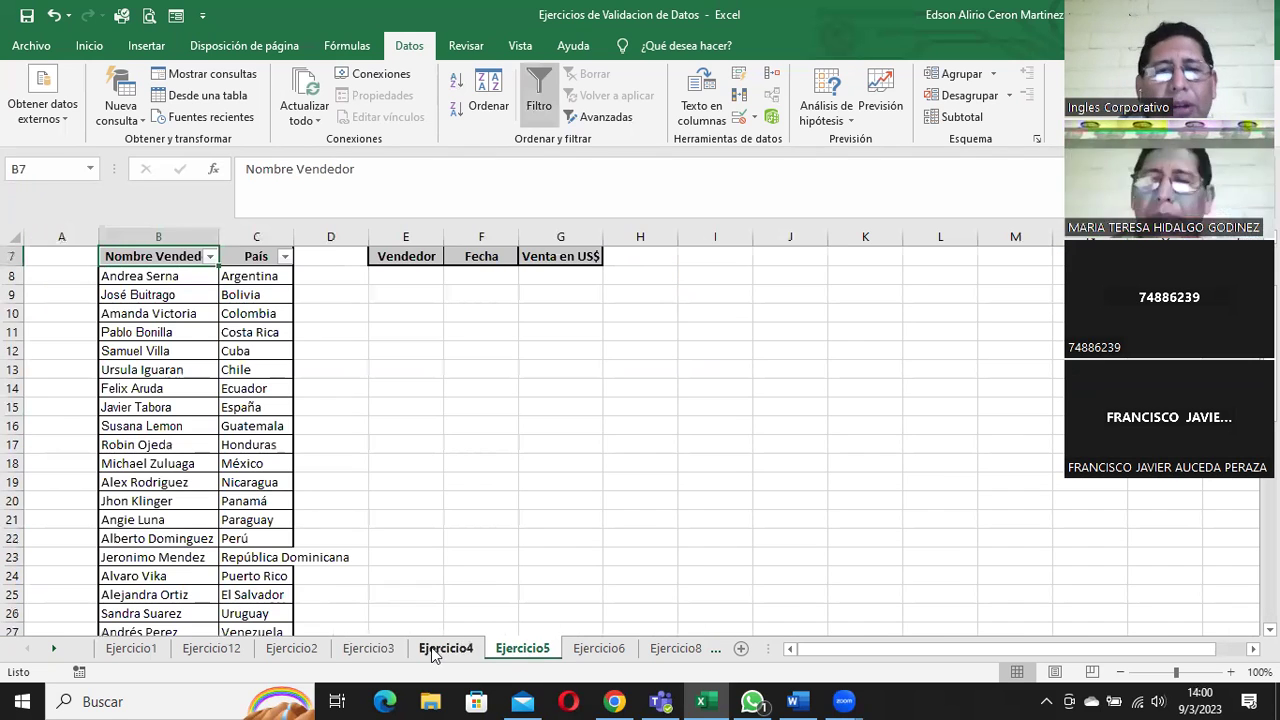
left_click(388, 652)
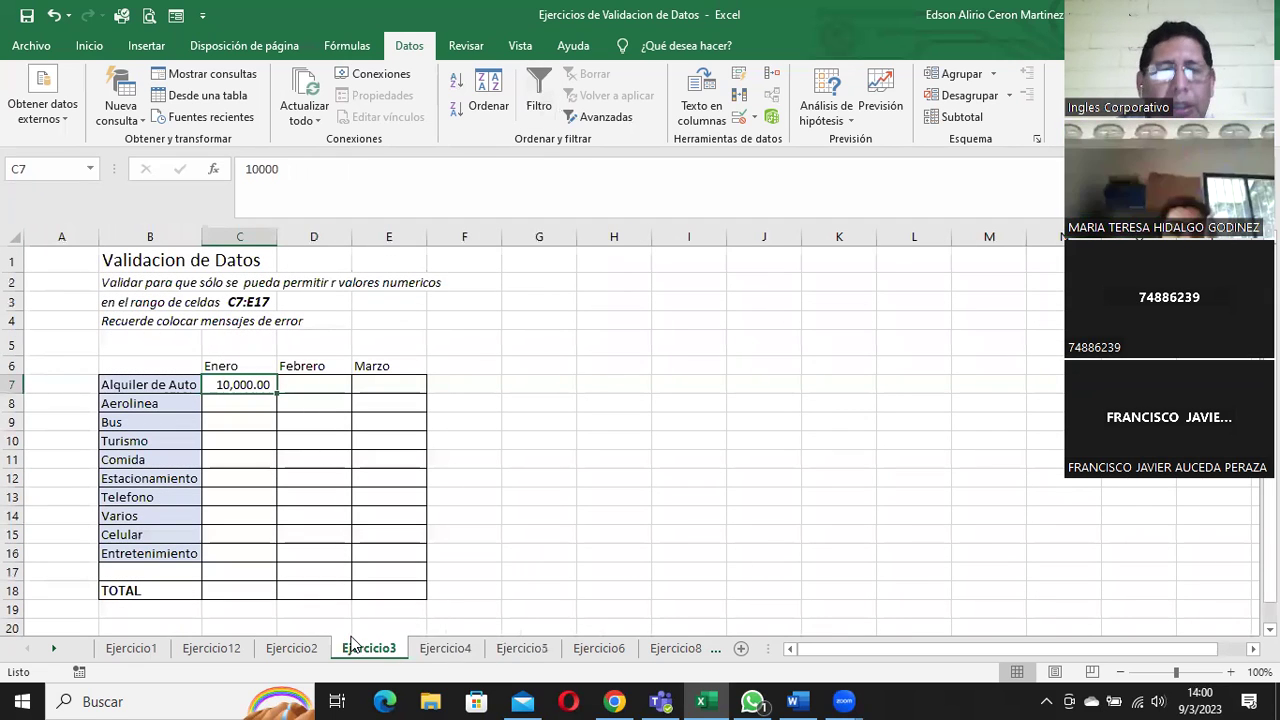